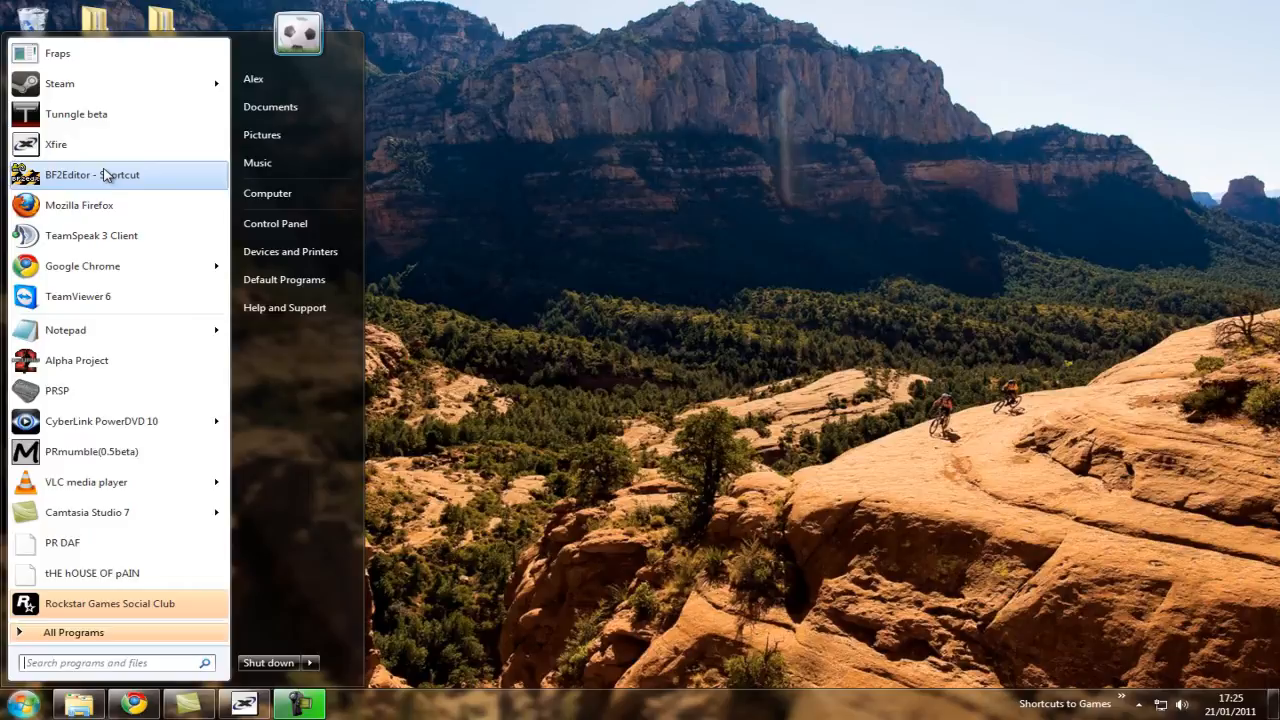
left_click(620, 266)
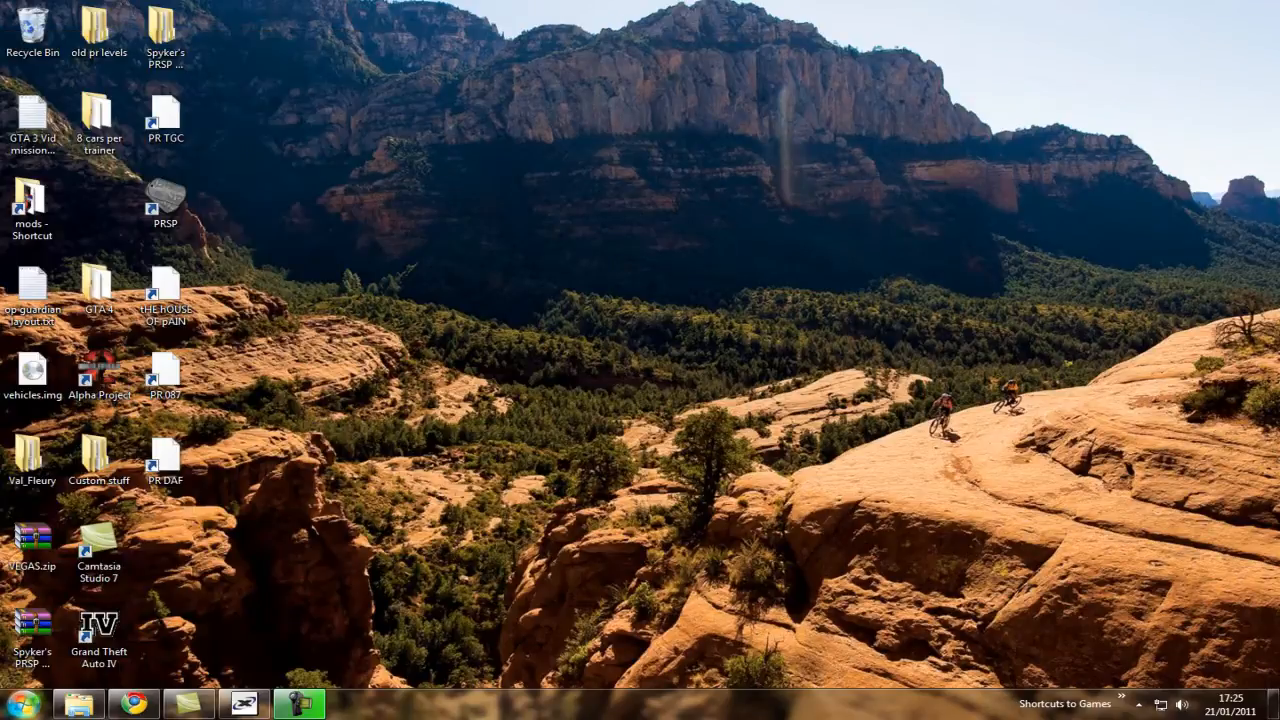
key("super")
key("super")
Launch BF2Editor and choose to create a new mod as the startup mod.
left_click(22, 703)
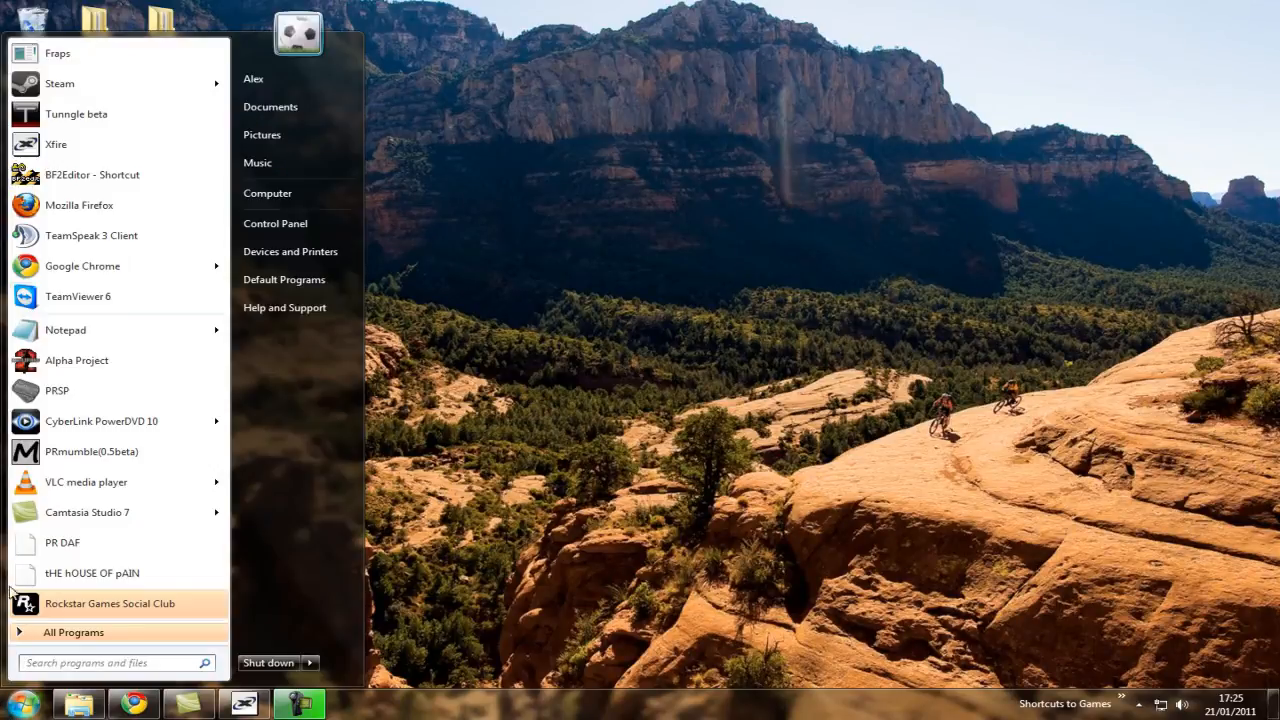
left_click(87, 171)
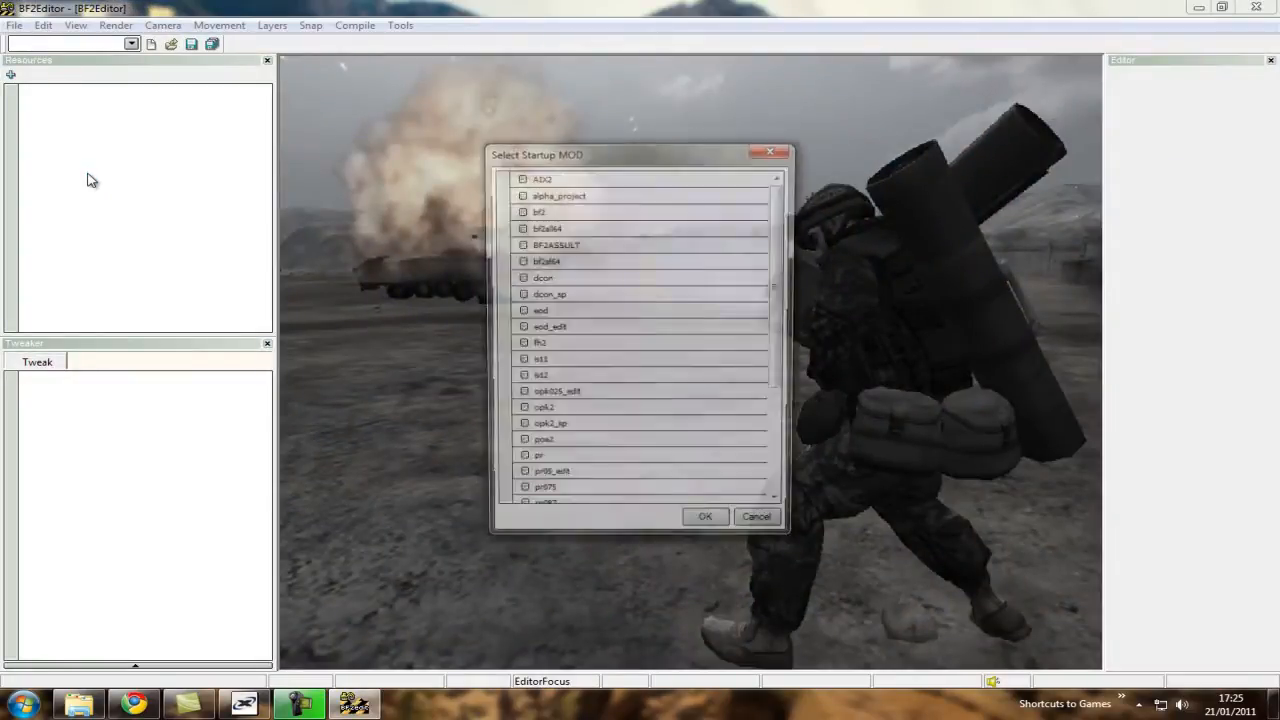
left_click_drag(771, 229, 790, 455)
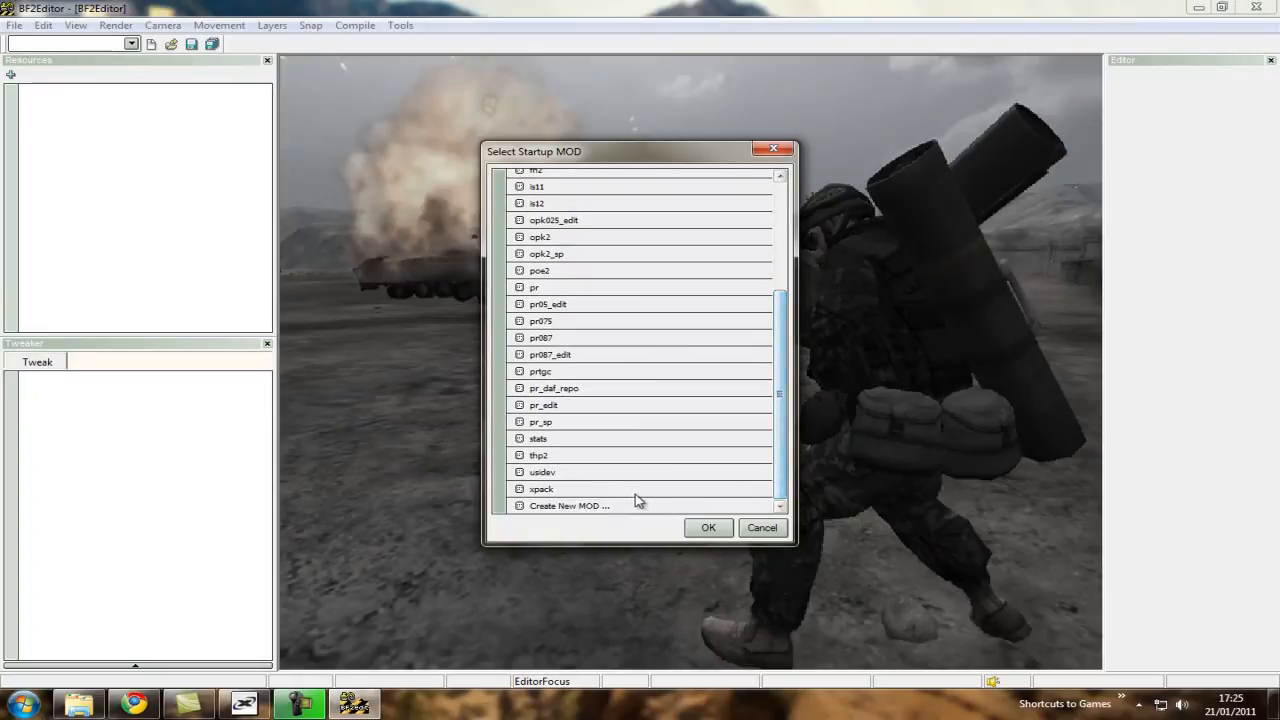
left_click(583, 507)
left_click(706, 527)
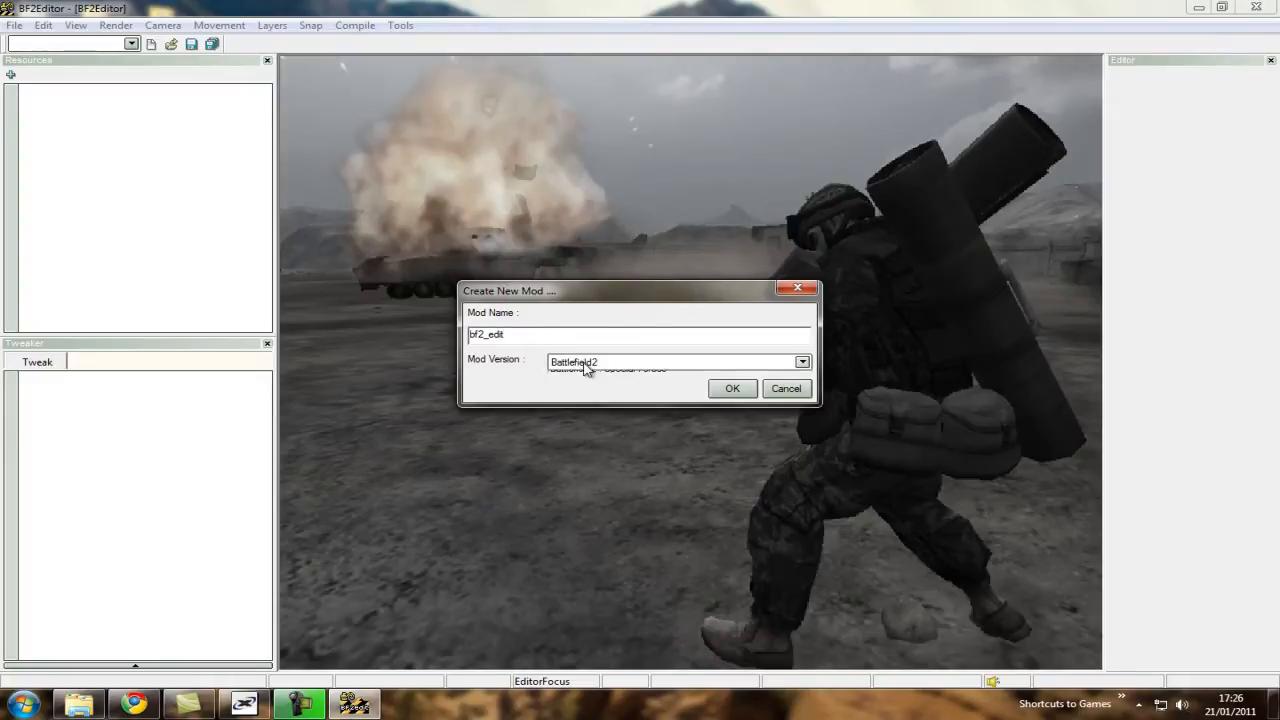
Create the mod with the name bf2_edit and the mod version Battlefield2.
left_click(584, 364)
left_click(587, 372)
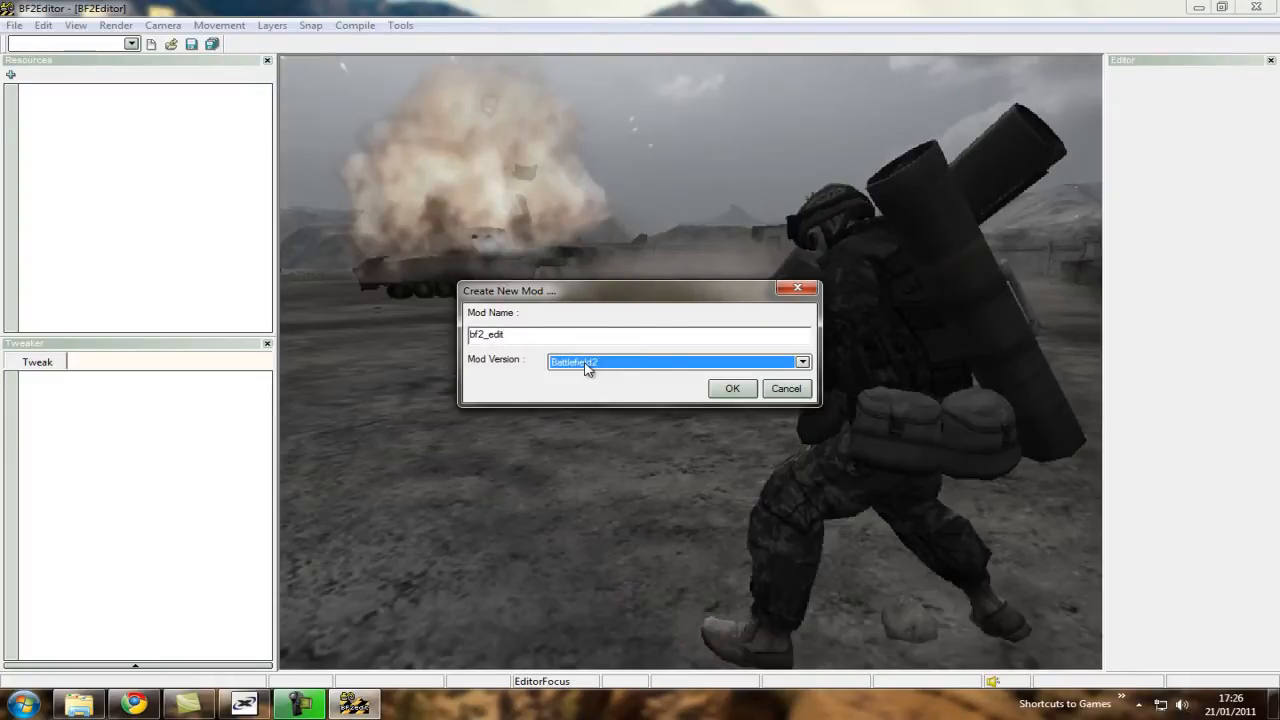
left_click(586, 366)
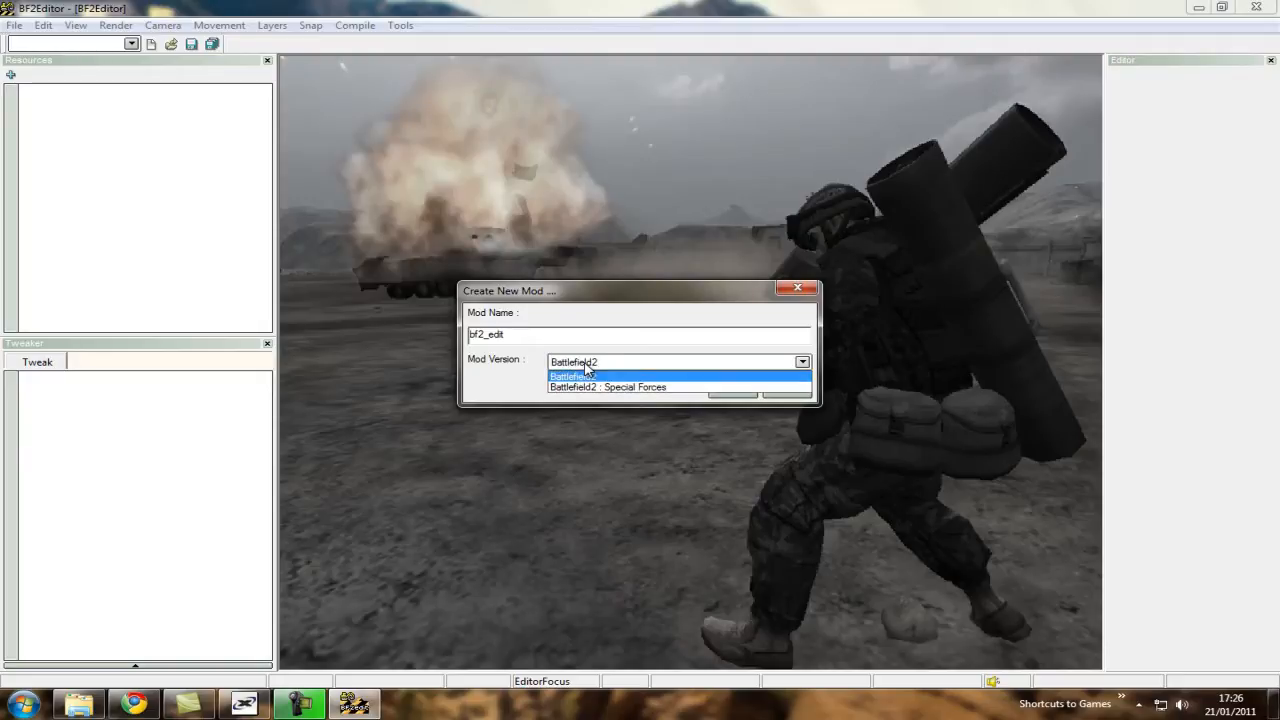
left_click(586, 366)
left_click(584, 366)
left_click(572, 377)
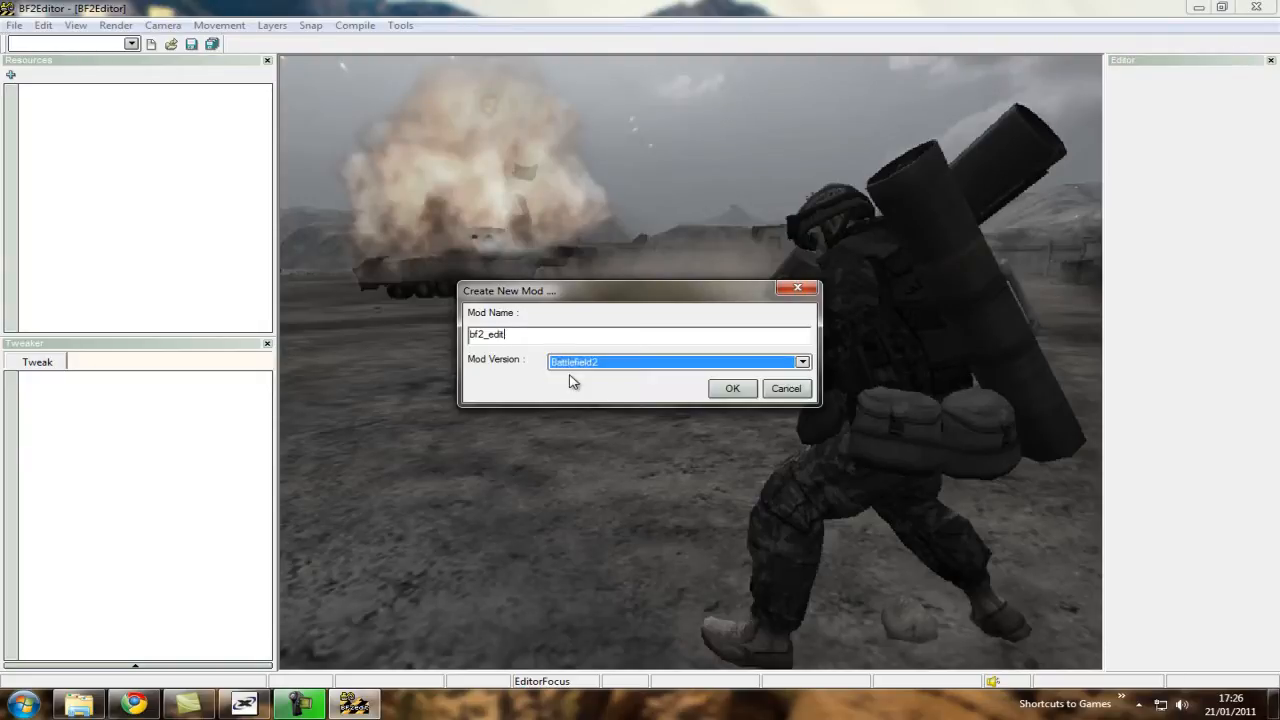
left_click(733, 389)
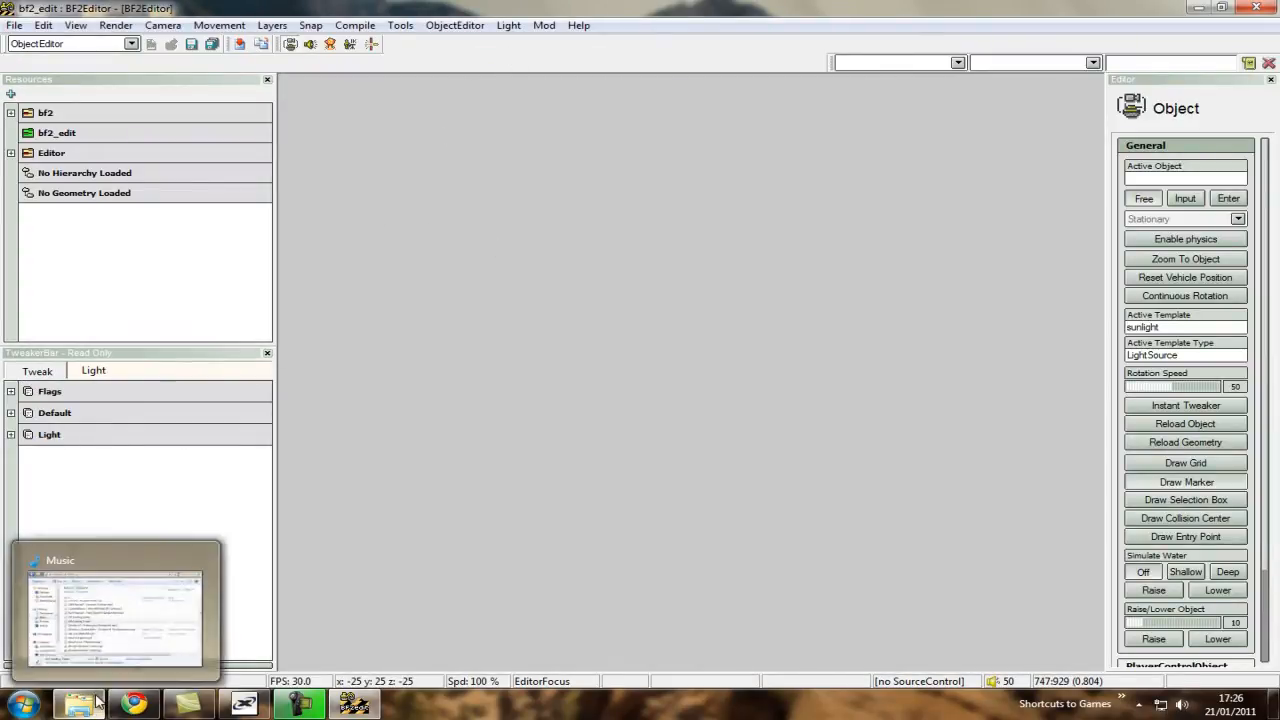
Reduce the editor window to uncover the desktop and open the bf2_edit folder through the desktop's mods shortcut.
double_click(1146, 8)
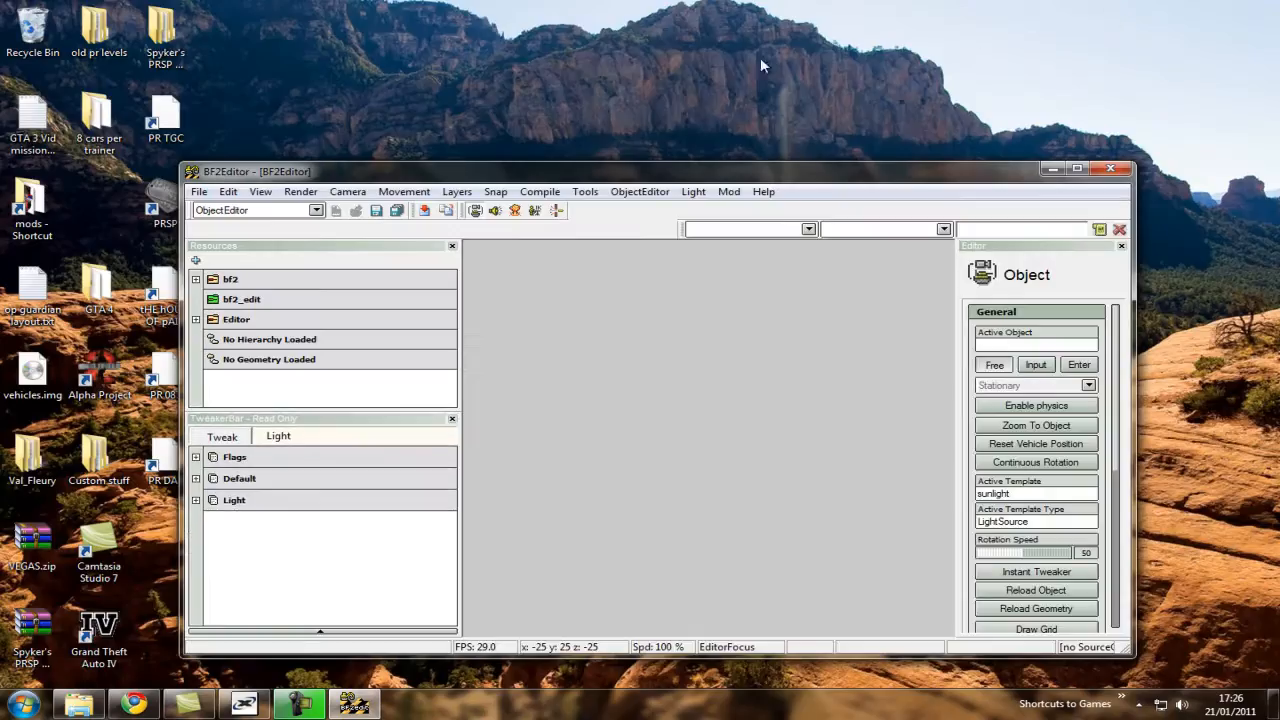
double_click(60, 192)
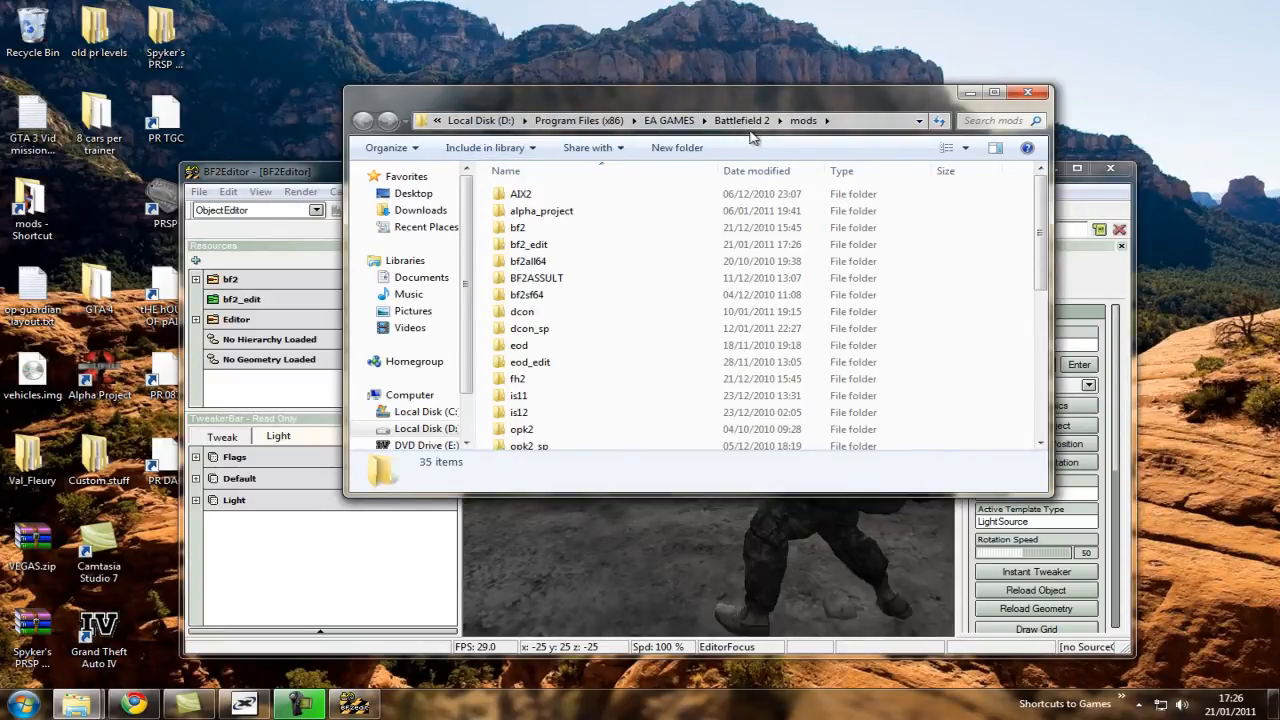
double_click(577, 245)
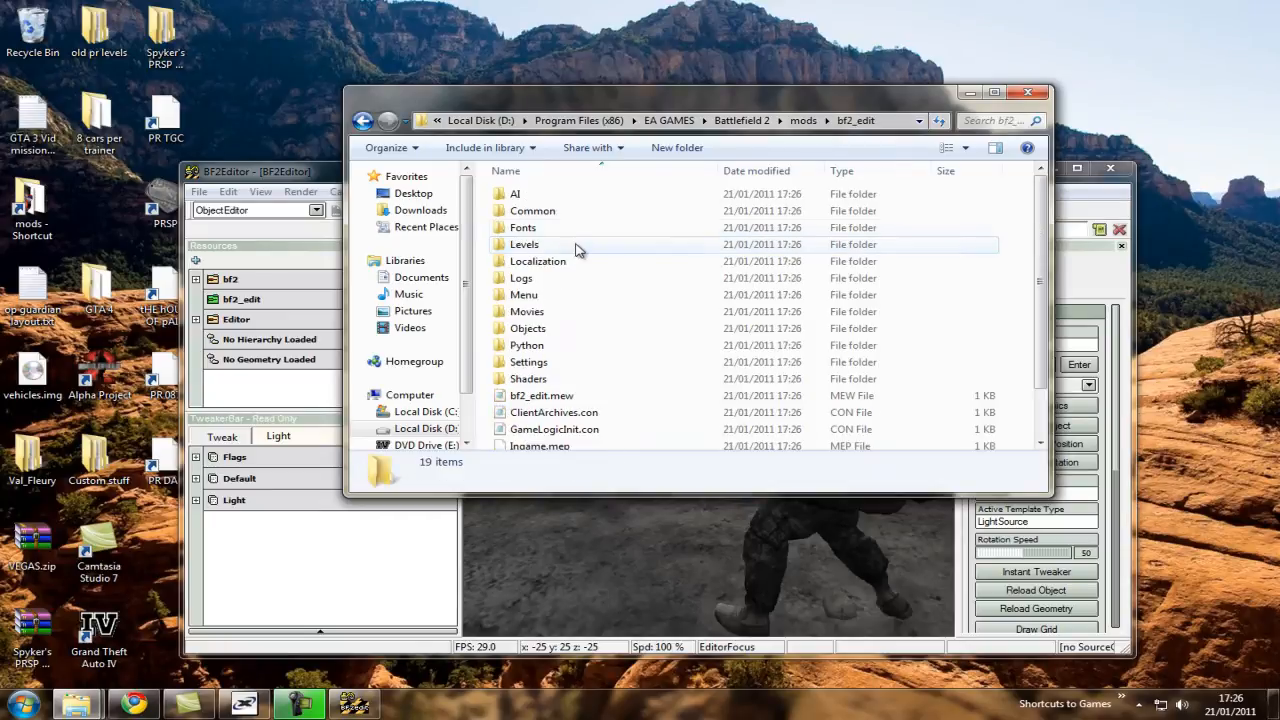
Examine the subfolders inside the bf2_edit mod's Objects folder.
double_click(554, 330)
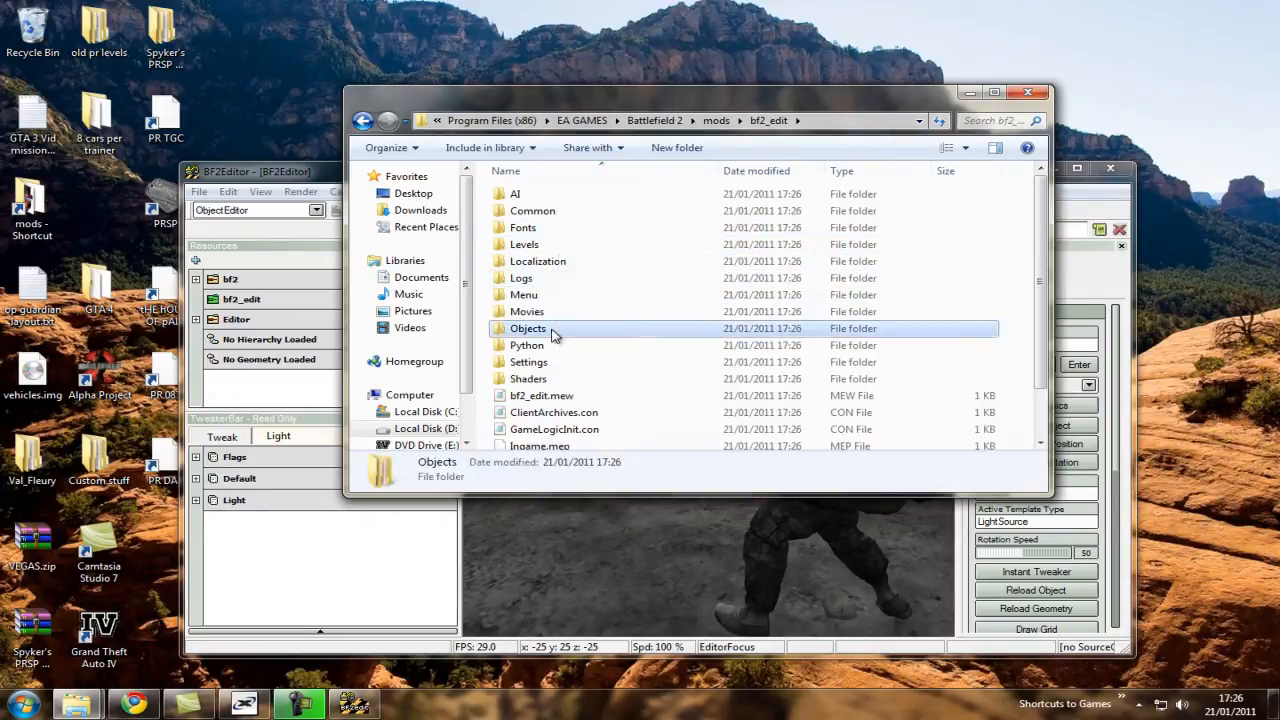
left_click_drag(563, 420, 550, 190)
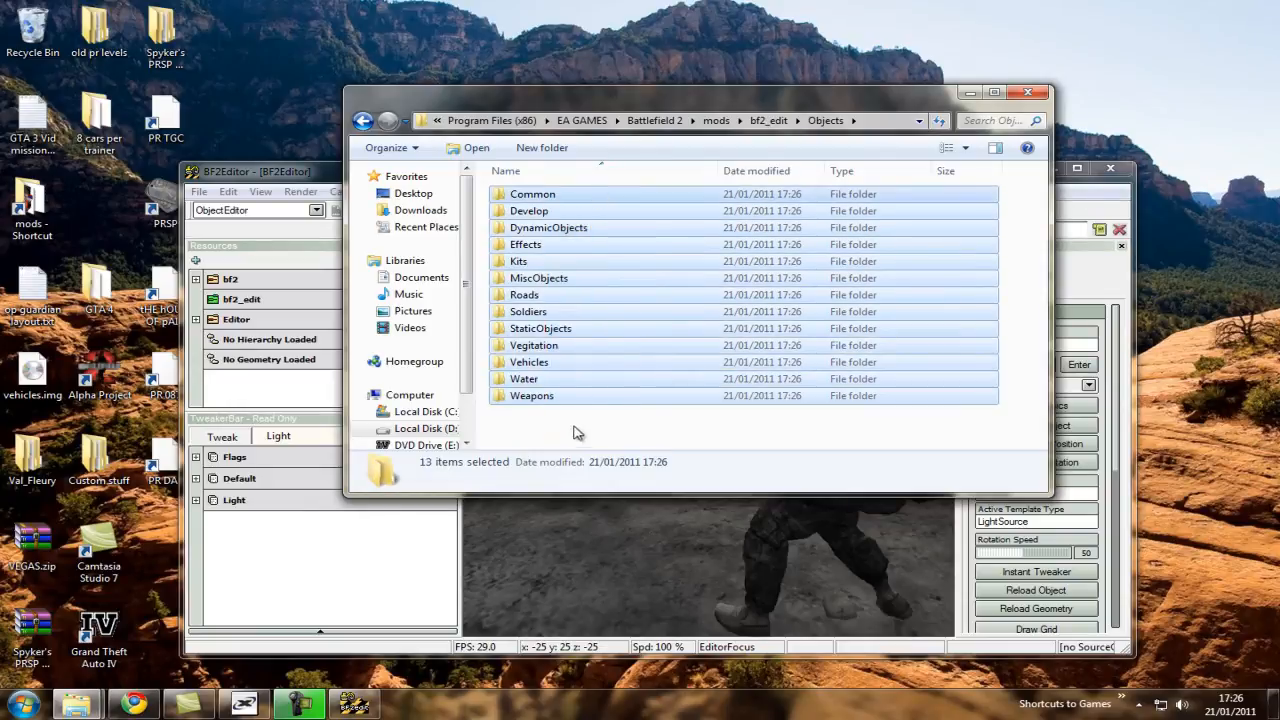
left_click(588, 437)
left_click_drag(588, 437, 971, 191)
Open the bf2_edit mod's Levels folder, and open the bf2all64 mod's levels folder in a second window.
left_click(363, 122)
double_click(571, 245)
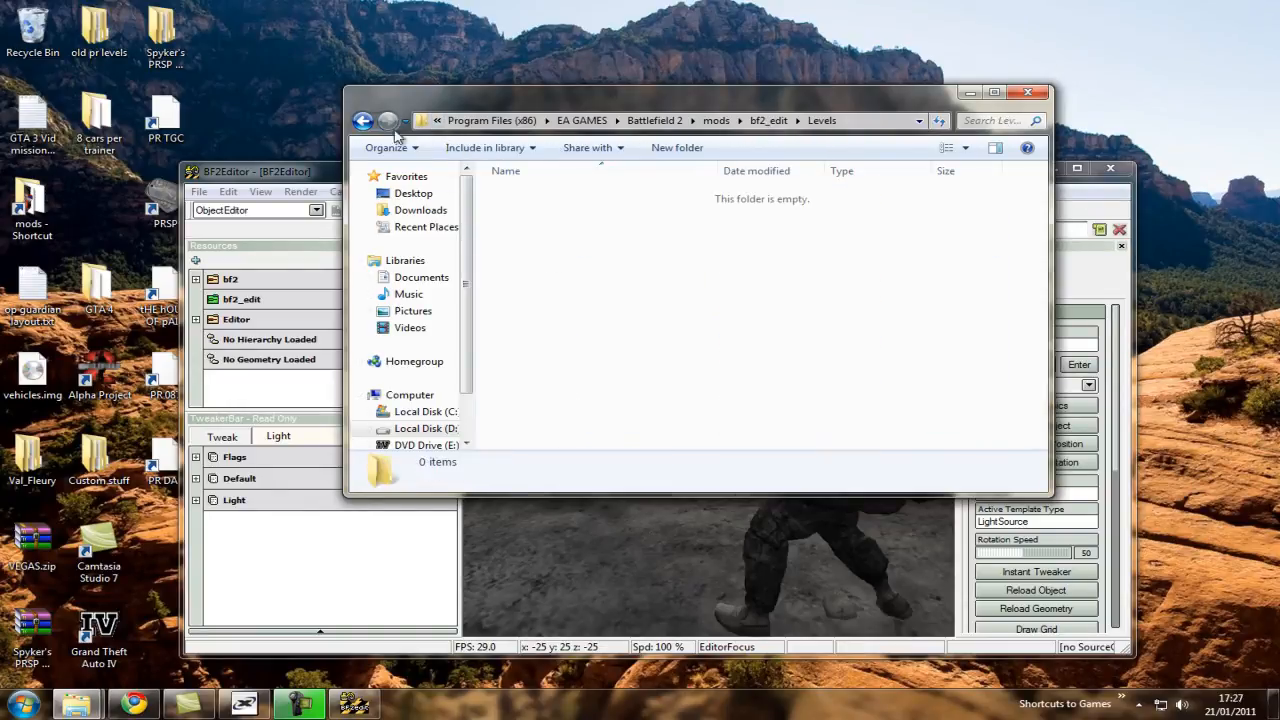
double_click(30, 205)
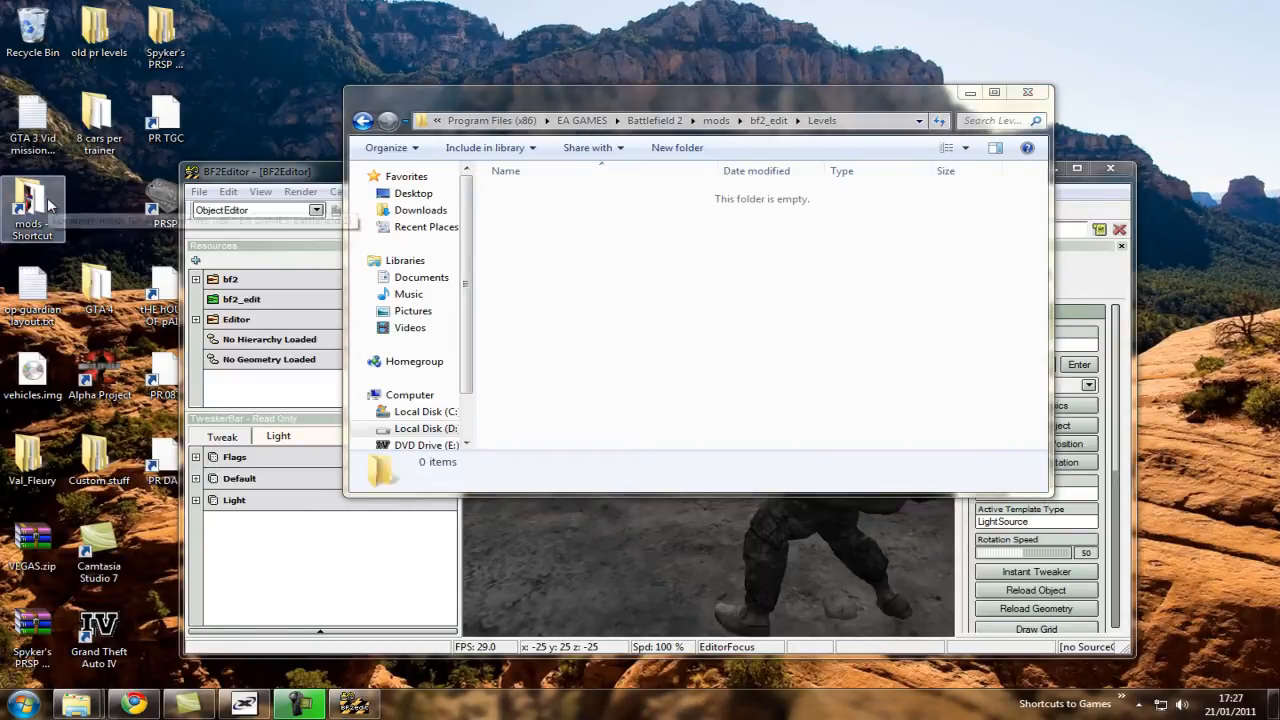
left_click_drag(585, 128, 511, 267)
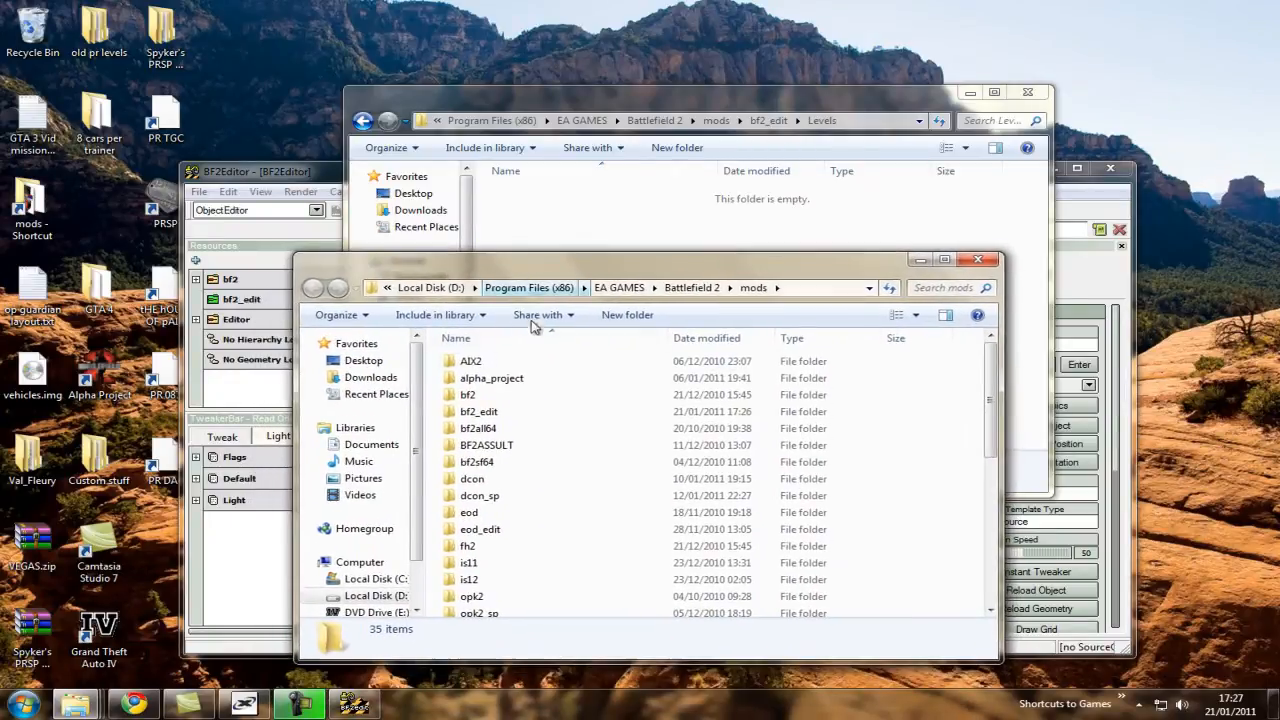
left_click(507, 430)
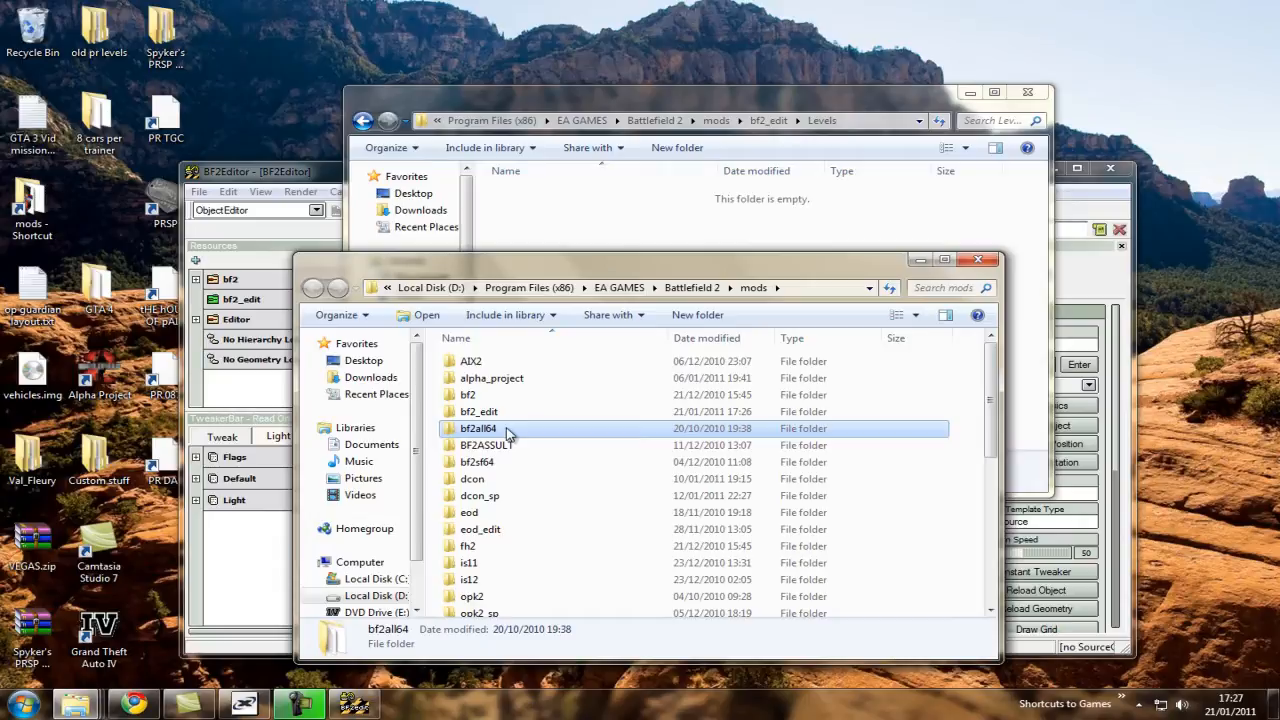
double_click(507, 430)
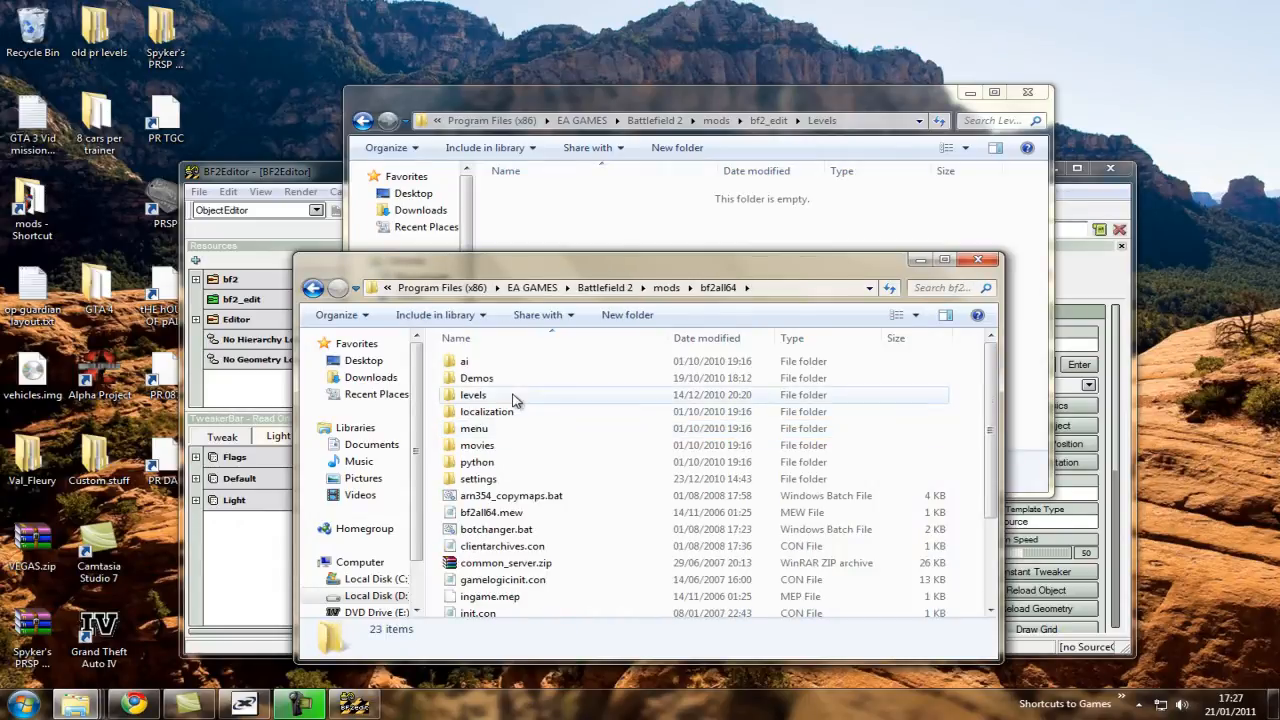
double_click(518, 396)
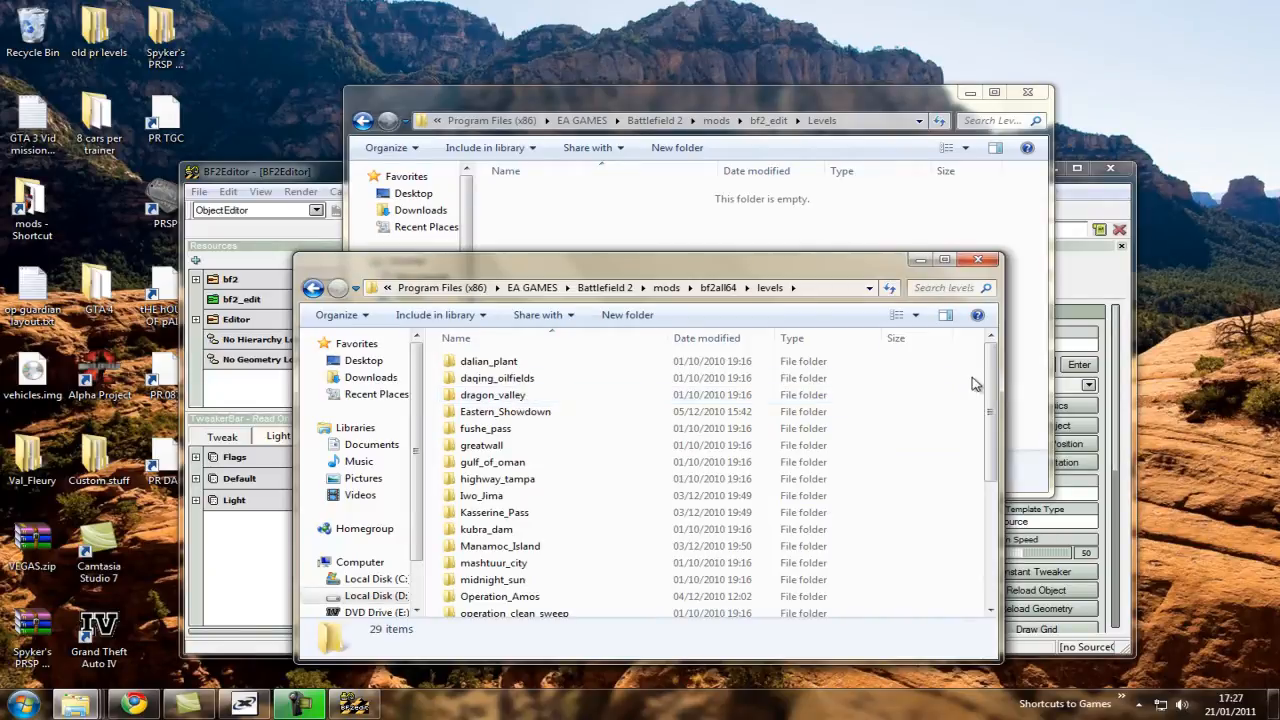
Copy the gulf_of_oman folder from the bf2all64 levels into the bf2_edit Levels folder.
mouse_move(989, 388)
left_mouse_down()
mouse_move(990, 400)
mouse_move(993, 388)
left_mouse_up()
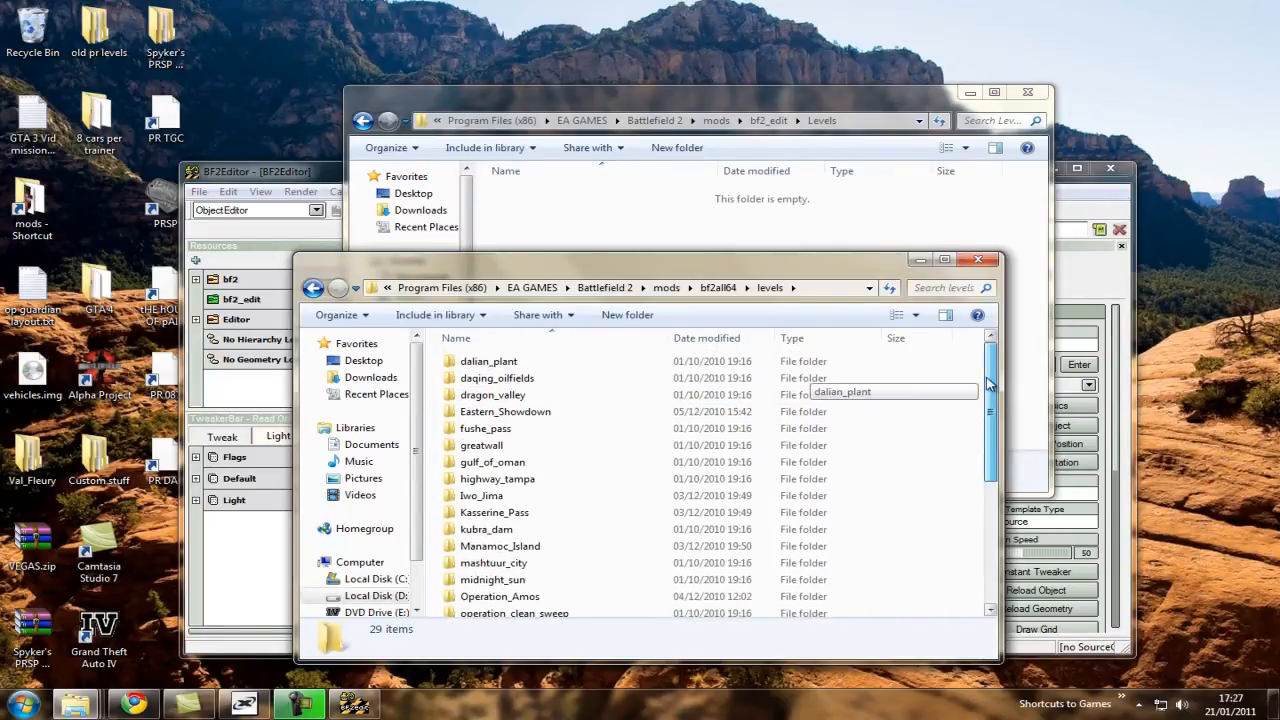
left_click(626, 462)
left_click(613, 230)
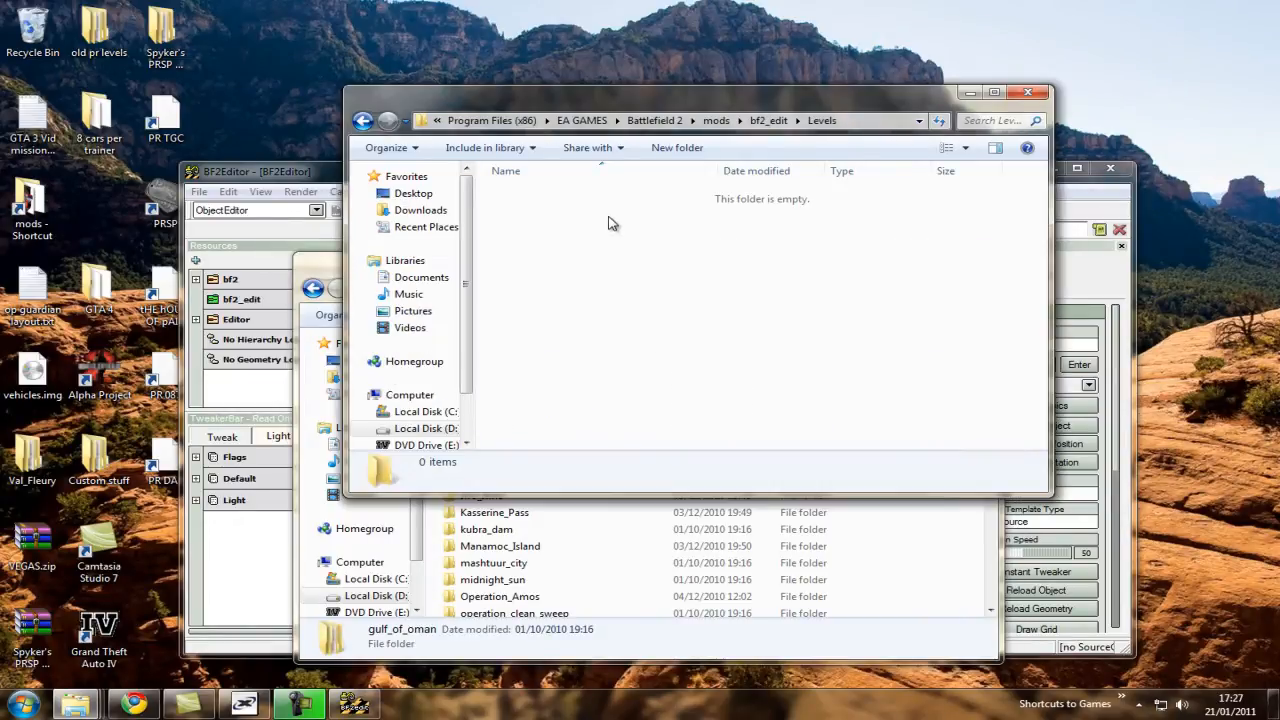
key("ctrl+v")
Return the source window to the mods folder and open the copied gulf_of_oman folder in bf2_edit, moving its window aside.
left_click(313, 288)
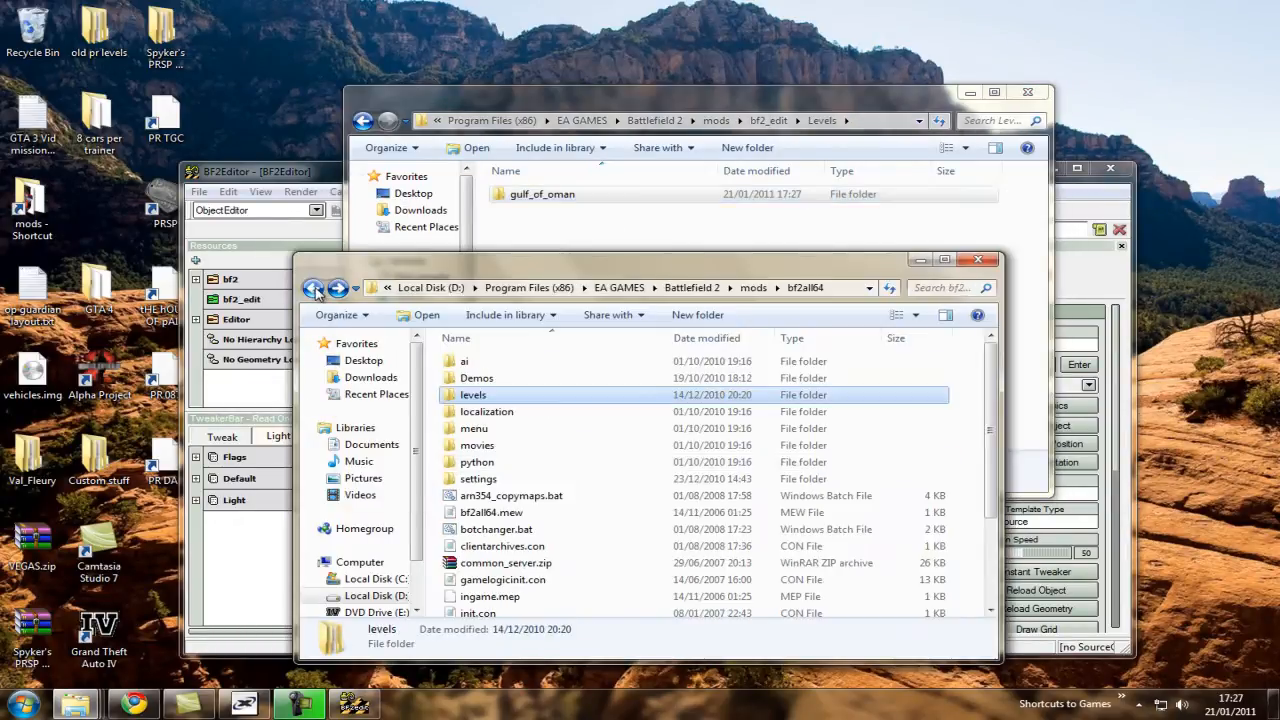
left_click(313, 288)
double_click(545, 194)
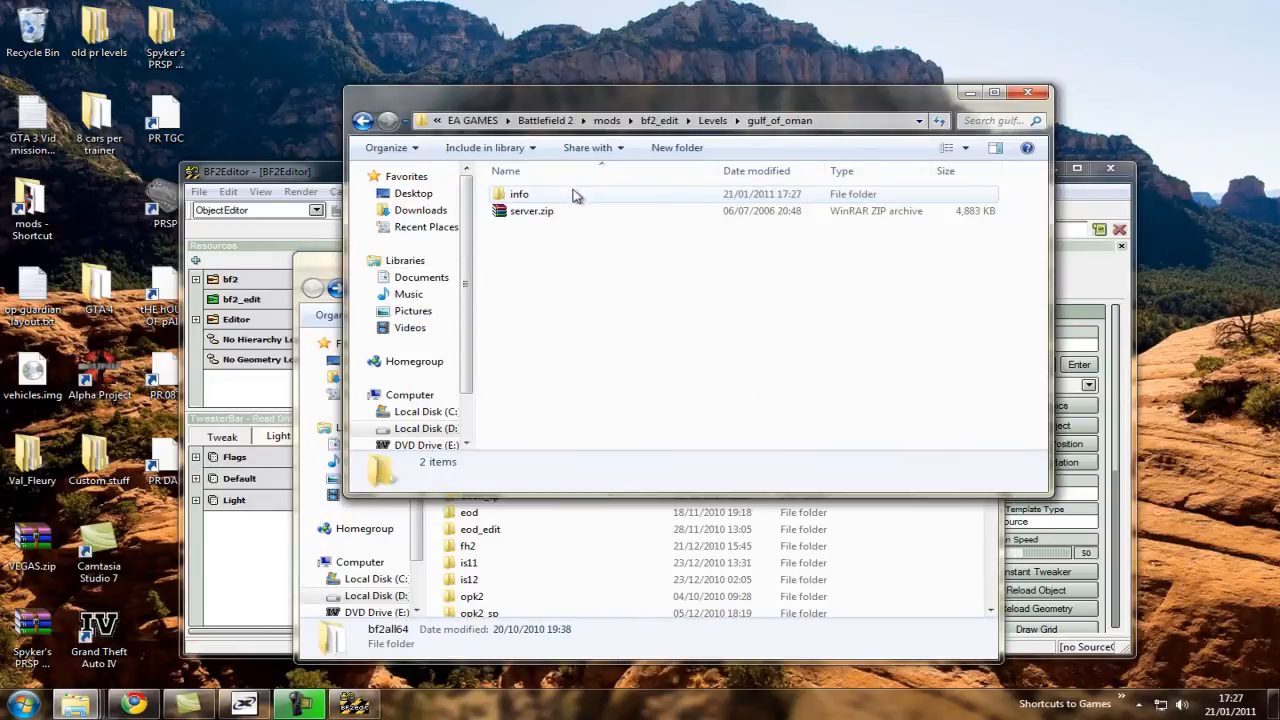
left_click_drag(587, 93, 784, 56)
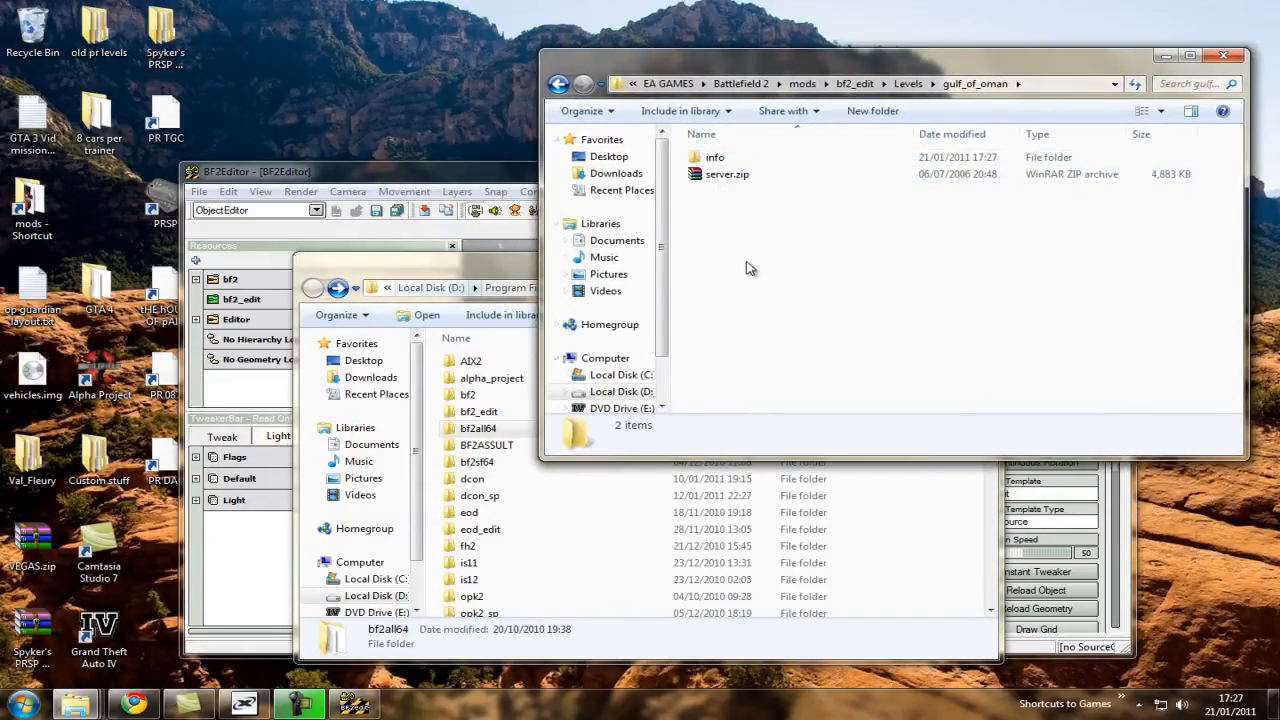
Open the original Gulf_of_Oman folder inside the bf2 mod's Levels folder.
double_click(474, 395)
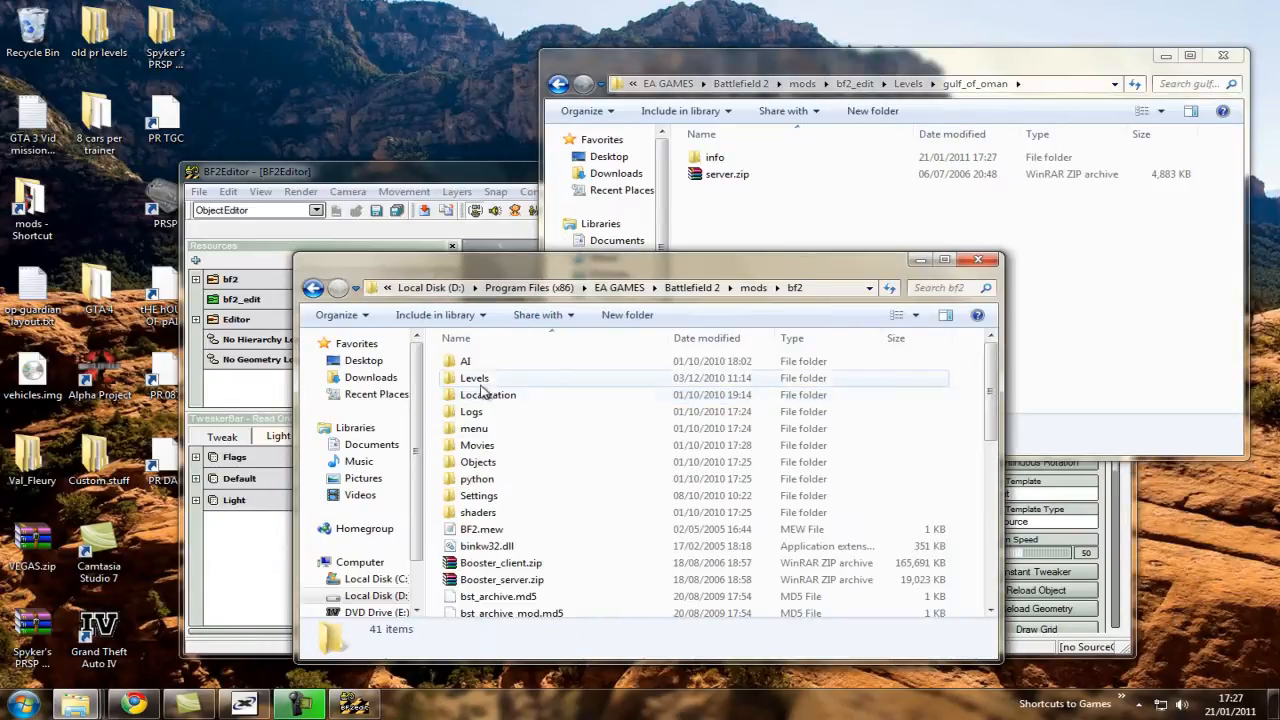
double_click(488, 378)
scroll(545, 410, "down", 1)
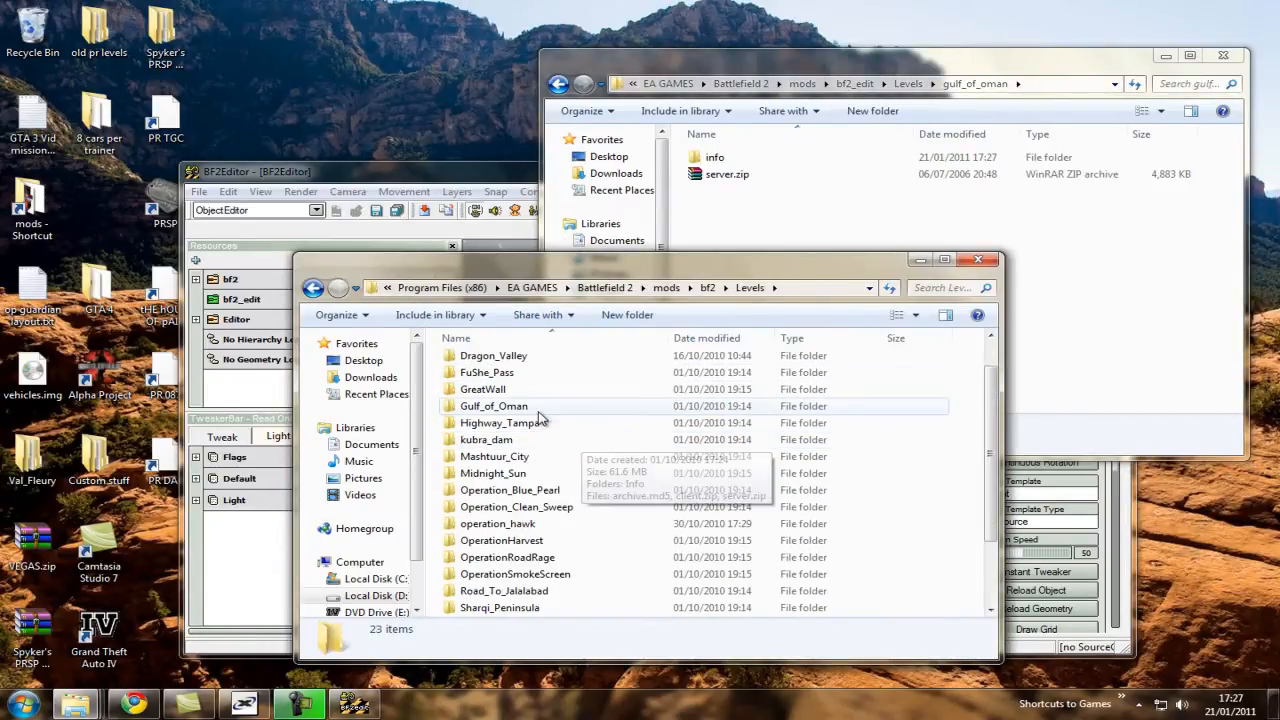
left_click(540, 408)
double_click(540, 408)
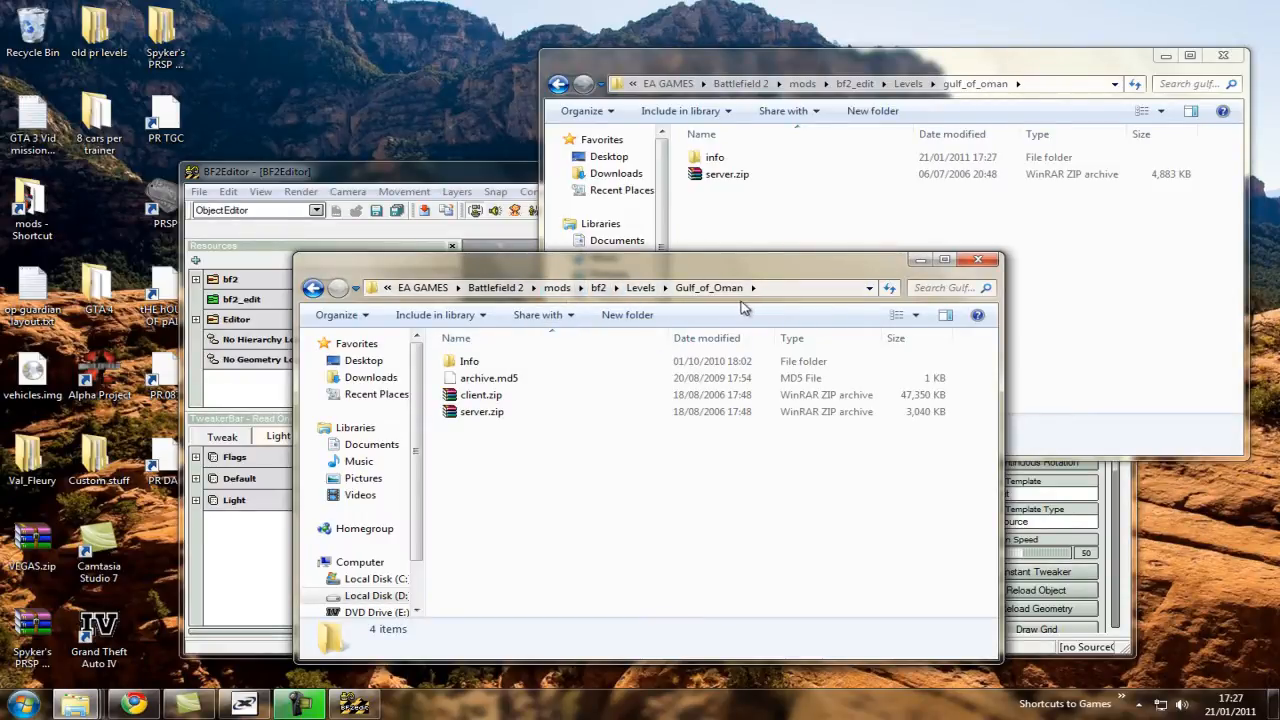
Copy client.zip from the bf2 Gulf_of_Oman folder into bf2_edit's gulf_of_oman folder and close the source window.
left_click(582, 394)
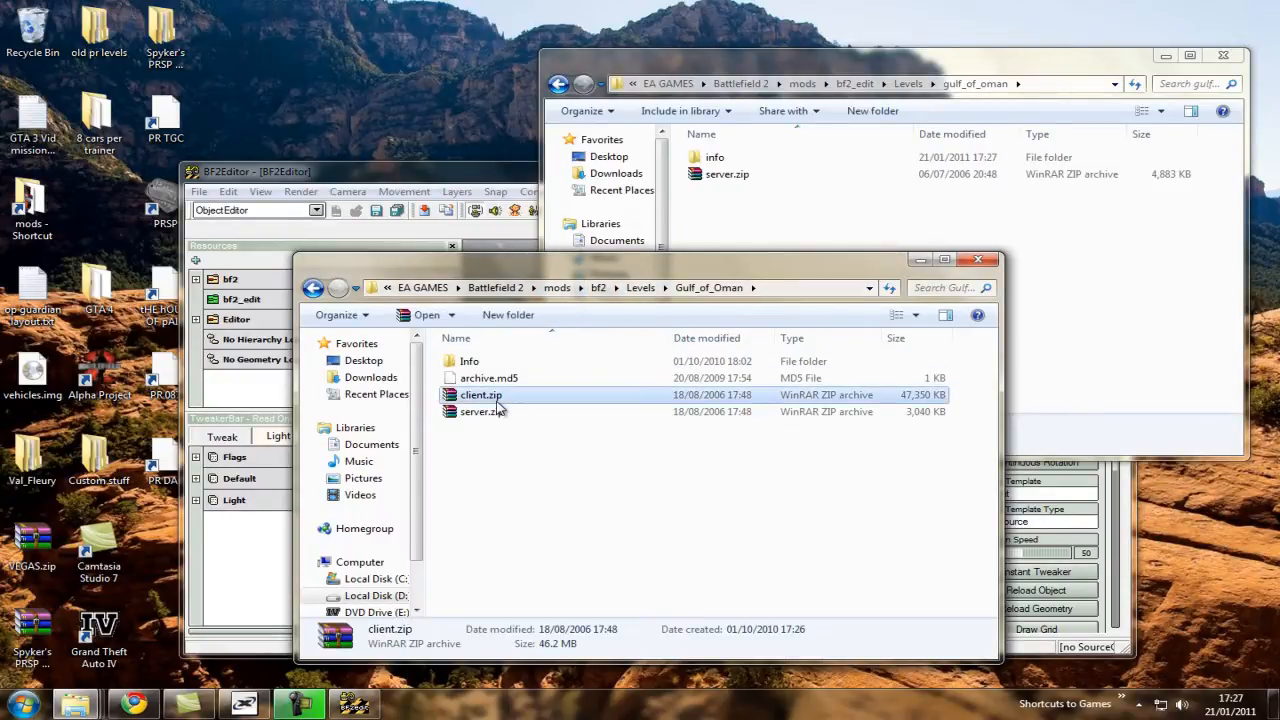
left_click(767, 244)
key("ctrl+v")
left_click(674, 506)
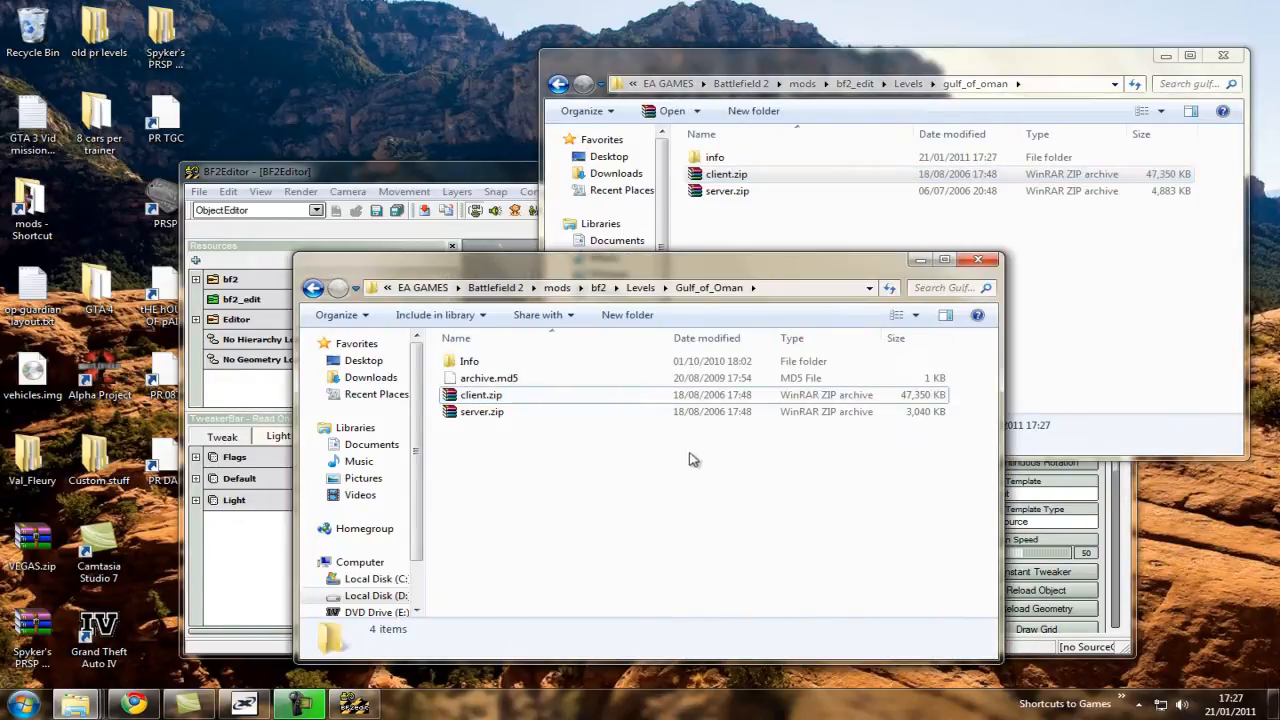
left_click(978, 259)
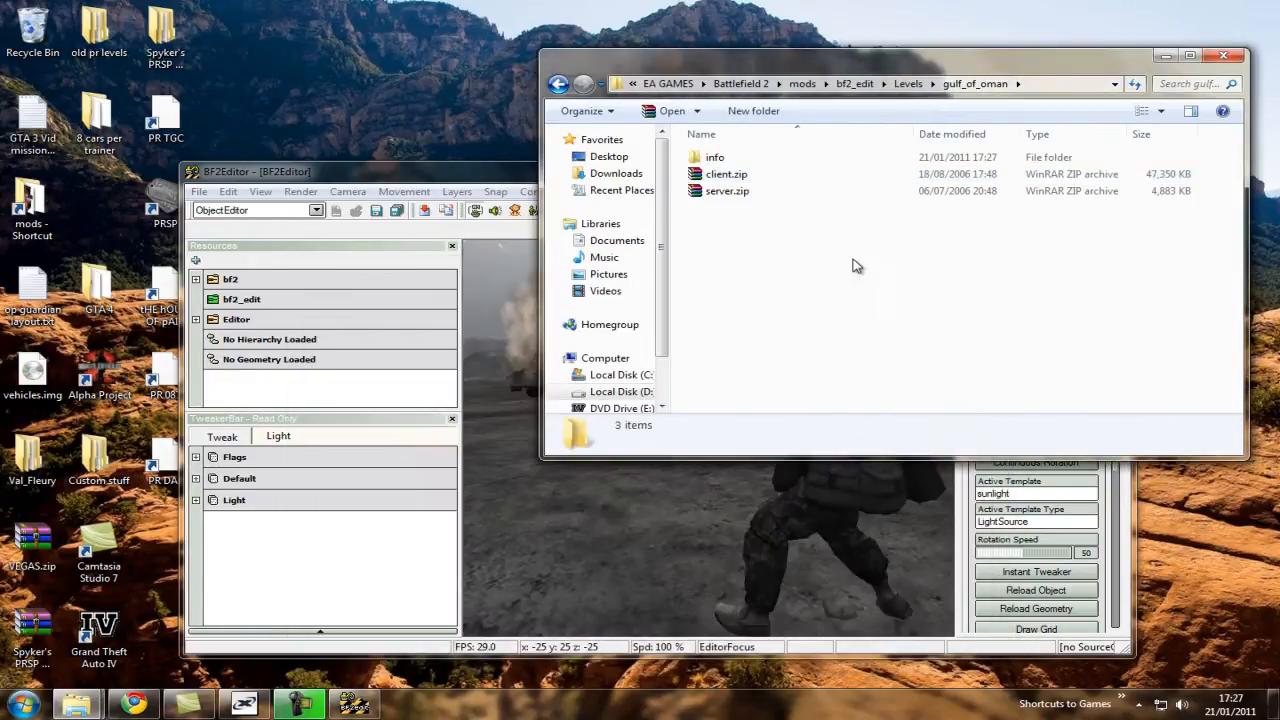
Extract client.zip and server.zip directly into bf2_edit's gulf_of_oman folder and look through the extracted files.
left_click_drag(712, 245, 1108, 175)
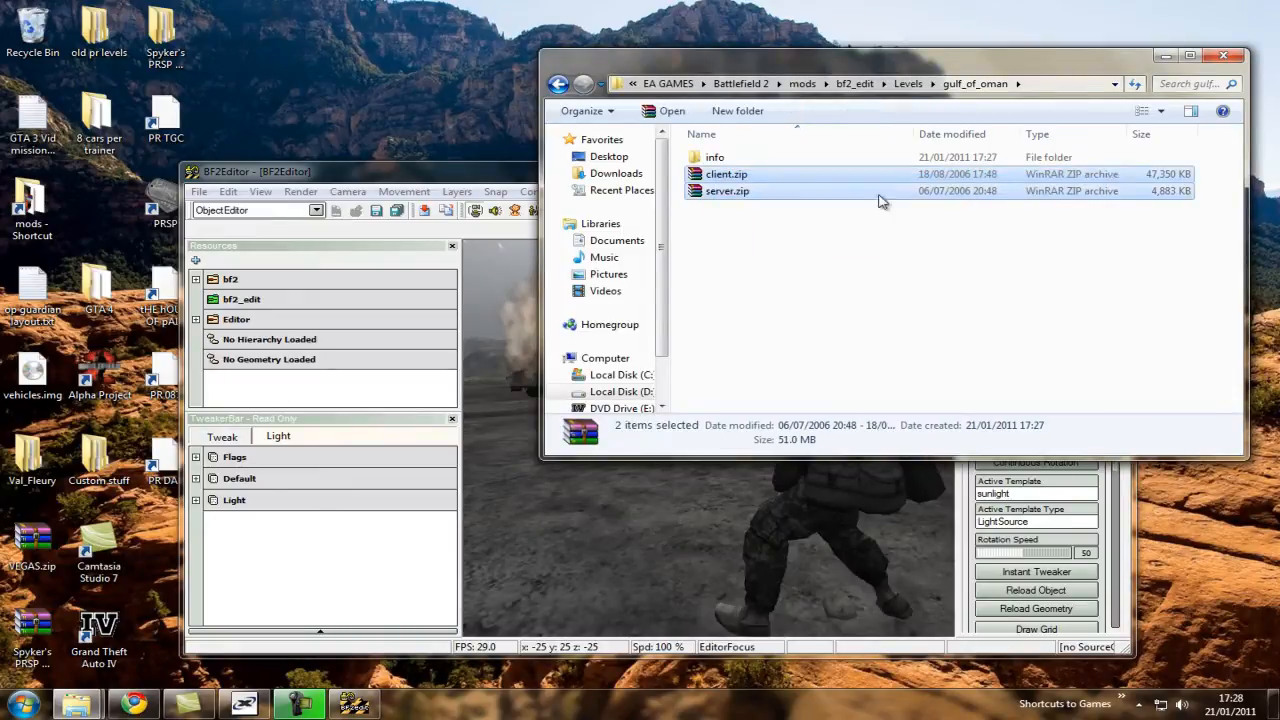
right_click(848, 196)
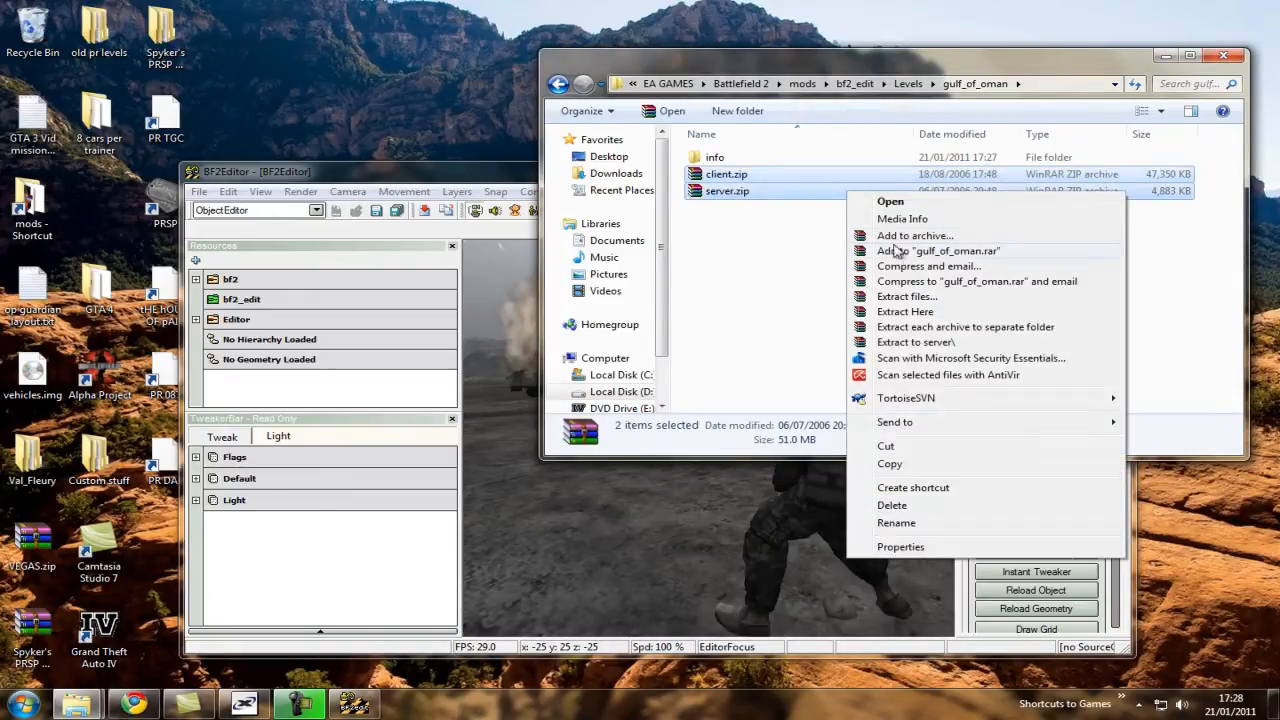
left_click(933, 314)
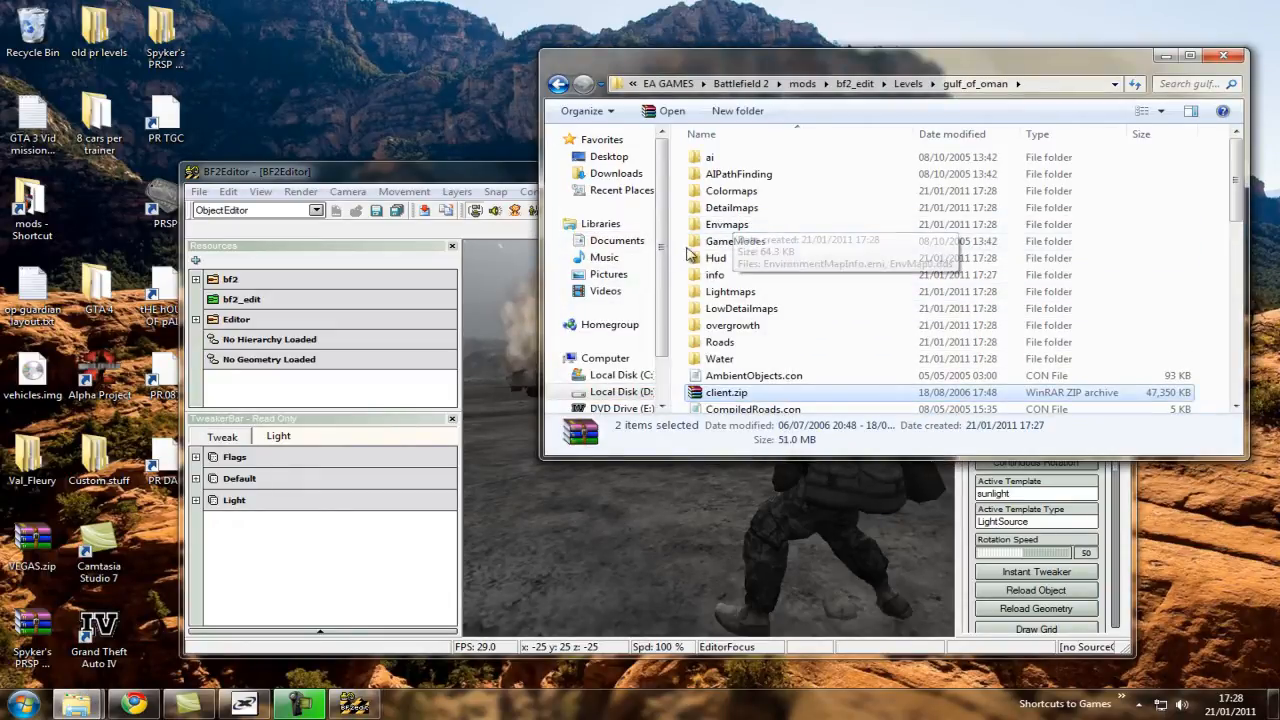
scroll(745, 236, "down", 3)
scroll(900, 290, "down", 8)
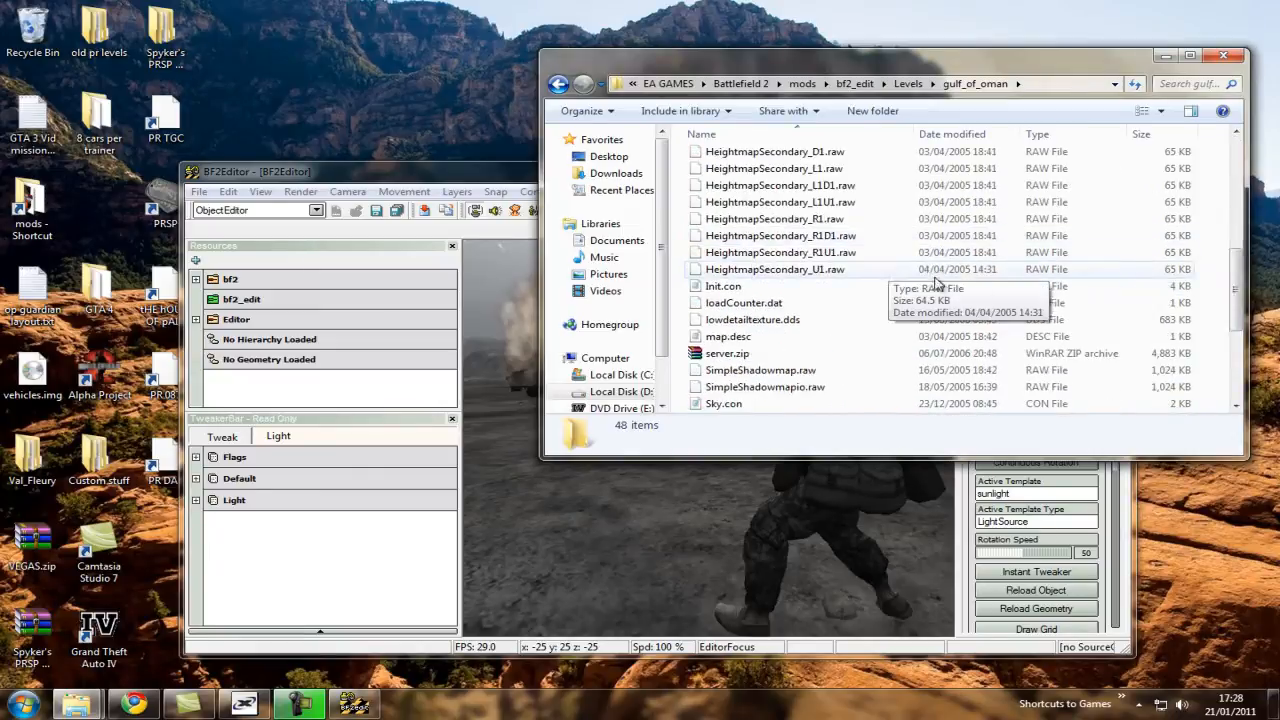
Clear the read-only attribute from everything in bf2_edit's gulf_of_oman folder, applying the change to all subfolders and files.
left_click_drag(1236, 348, 1177, 150)
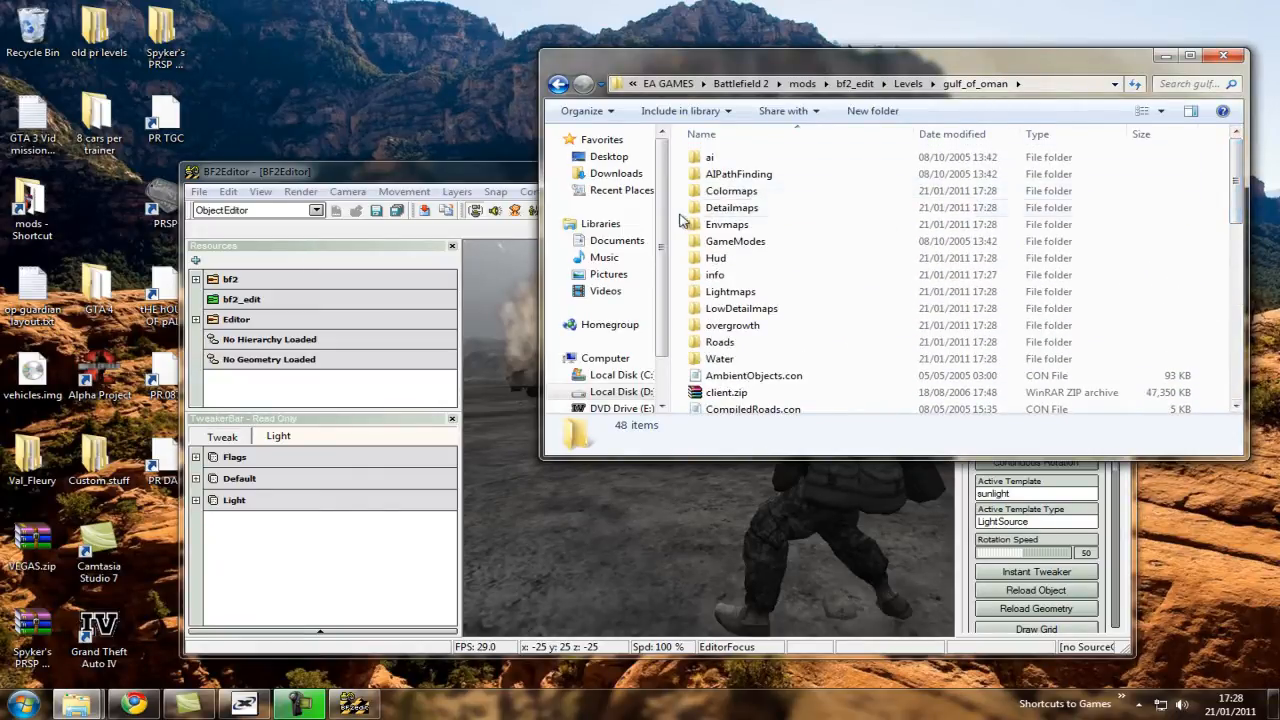
key("ctrl+a")
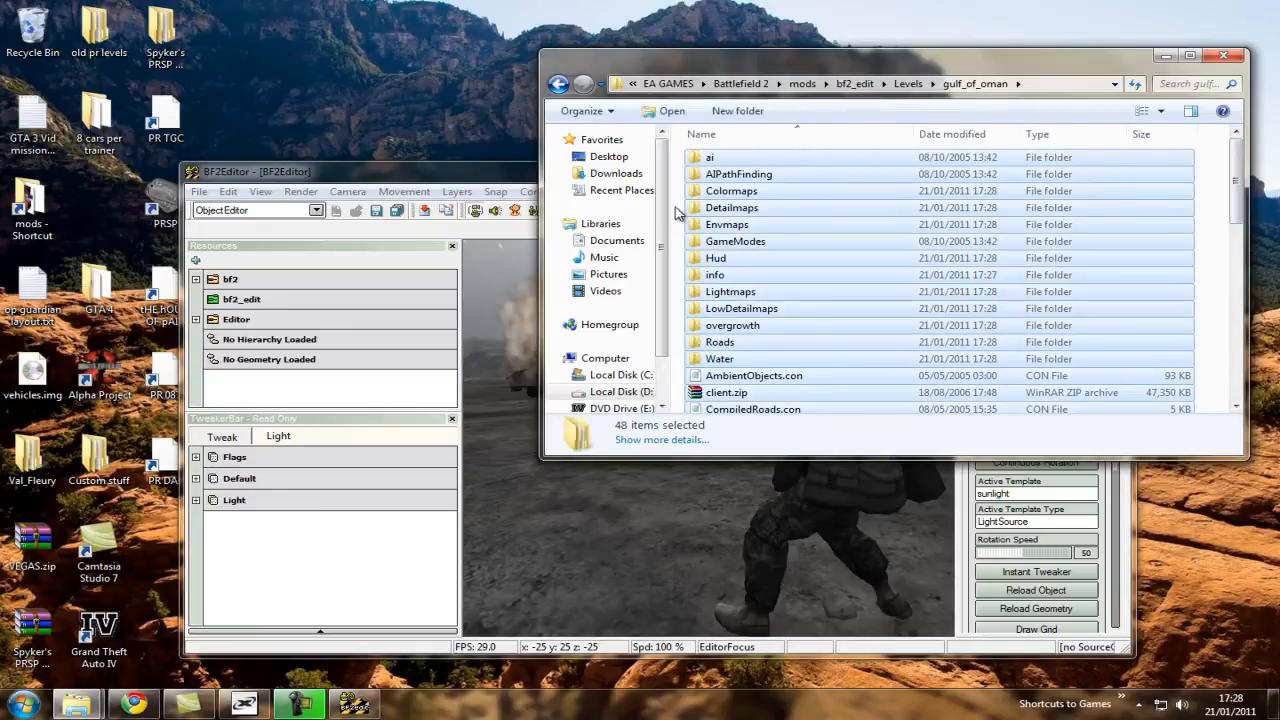
right_click(744, 222)
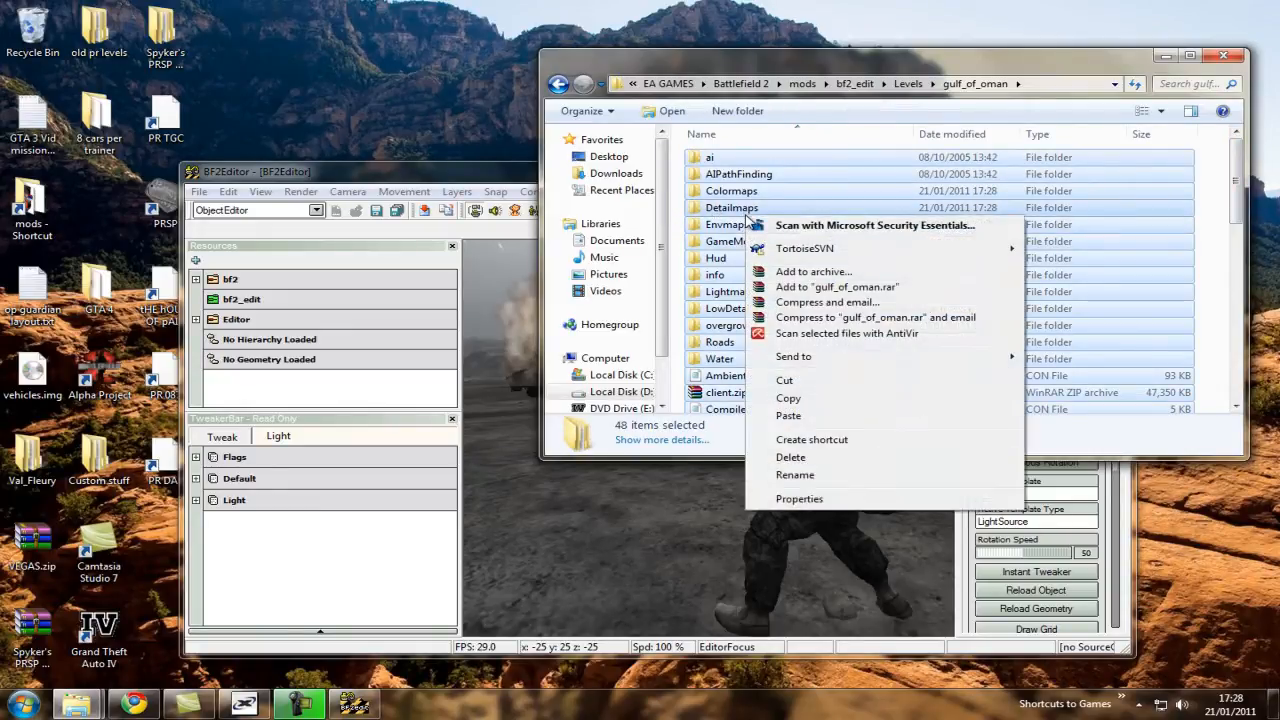
left_click(803, 496)
left_click_drag(637, 220, 432, 143)
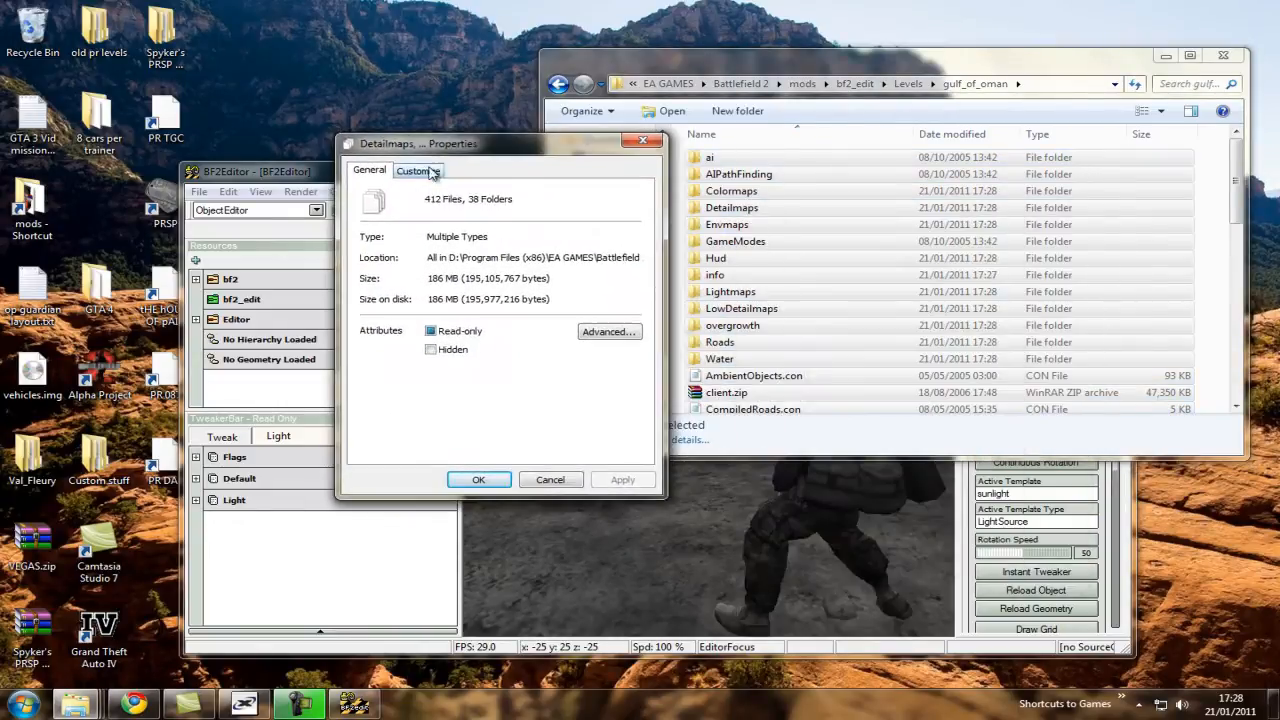
left_click(431, 331)
left_click(621, 480)
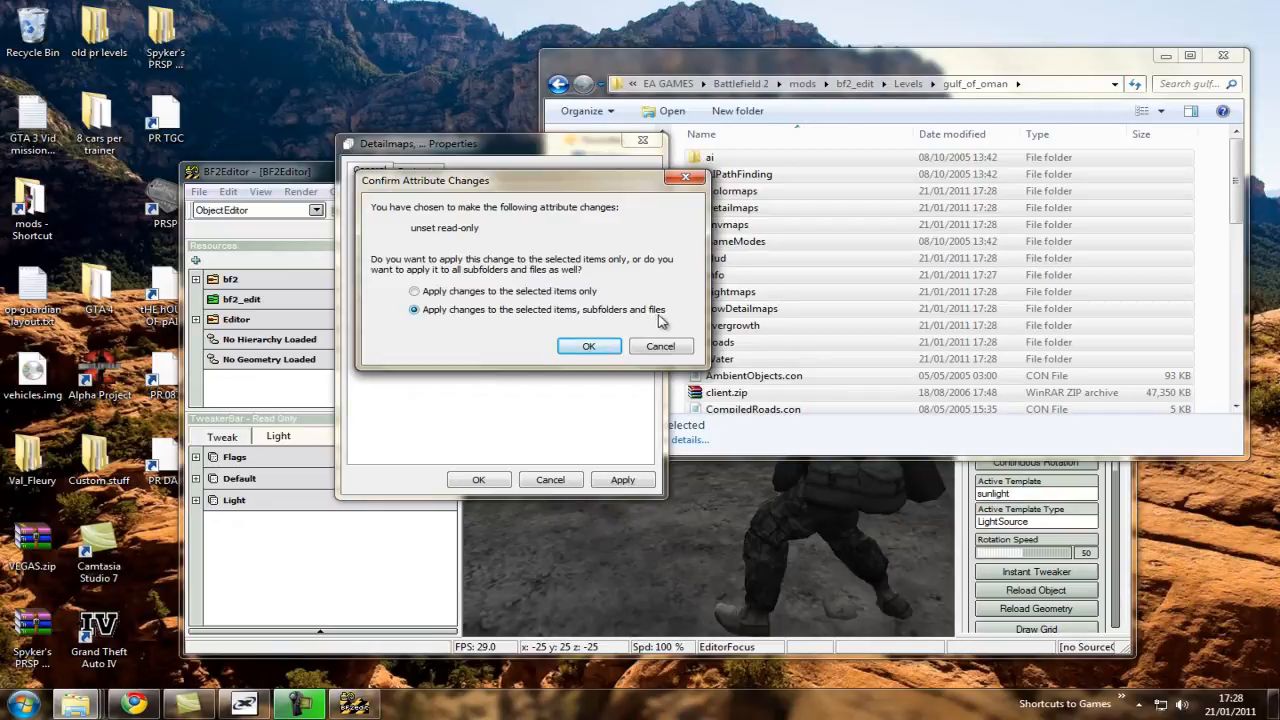
left_click(589, 346)
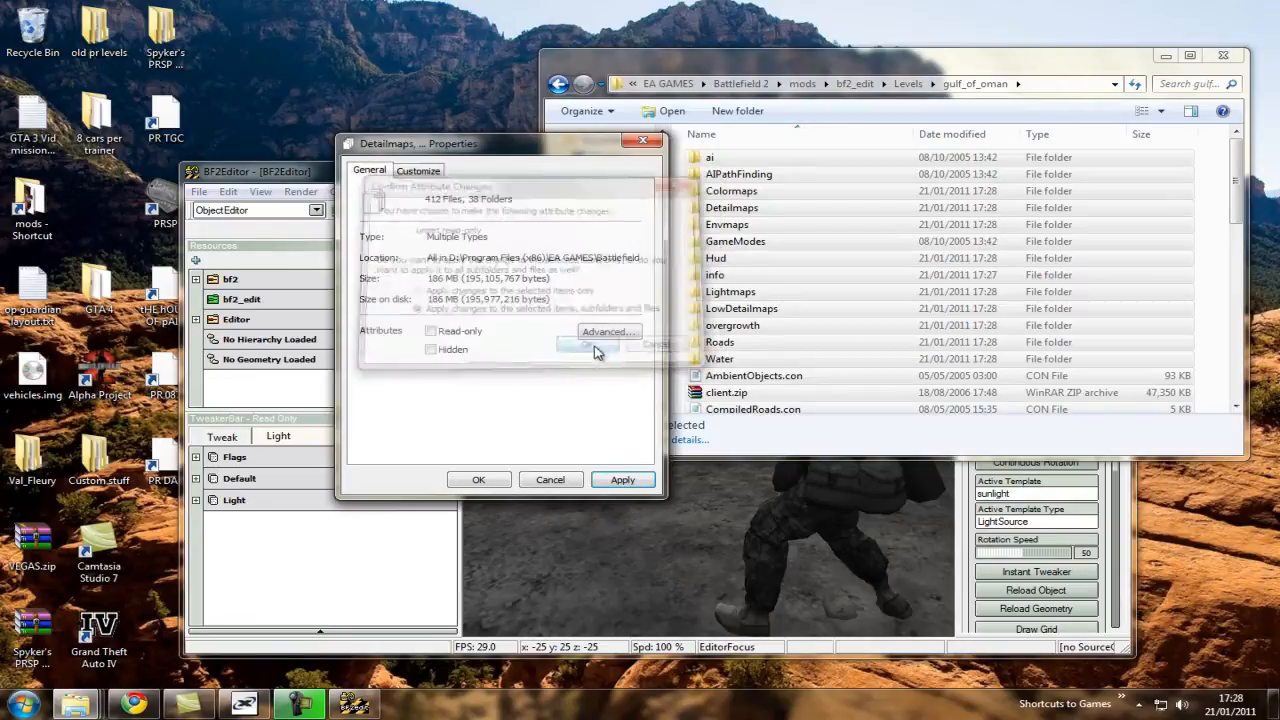
left_click(478, 480)
Create a folder named editor inside bf2_edit's gulf_of_oman folder and open it.
right_click(676, 236)
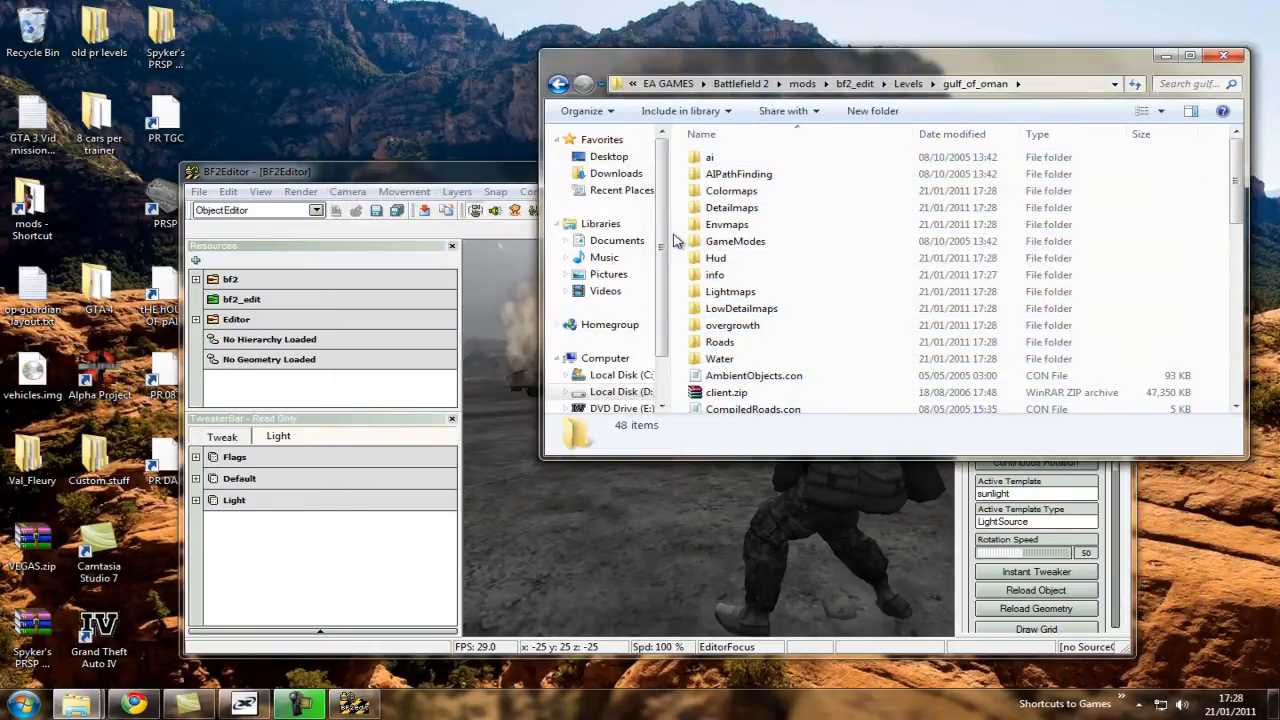
mouse_move(729, 472)
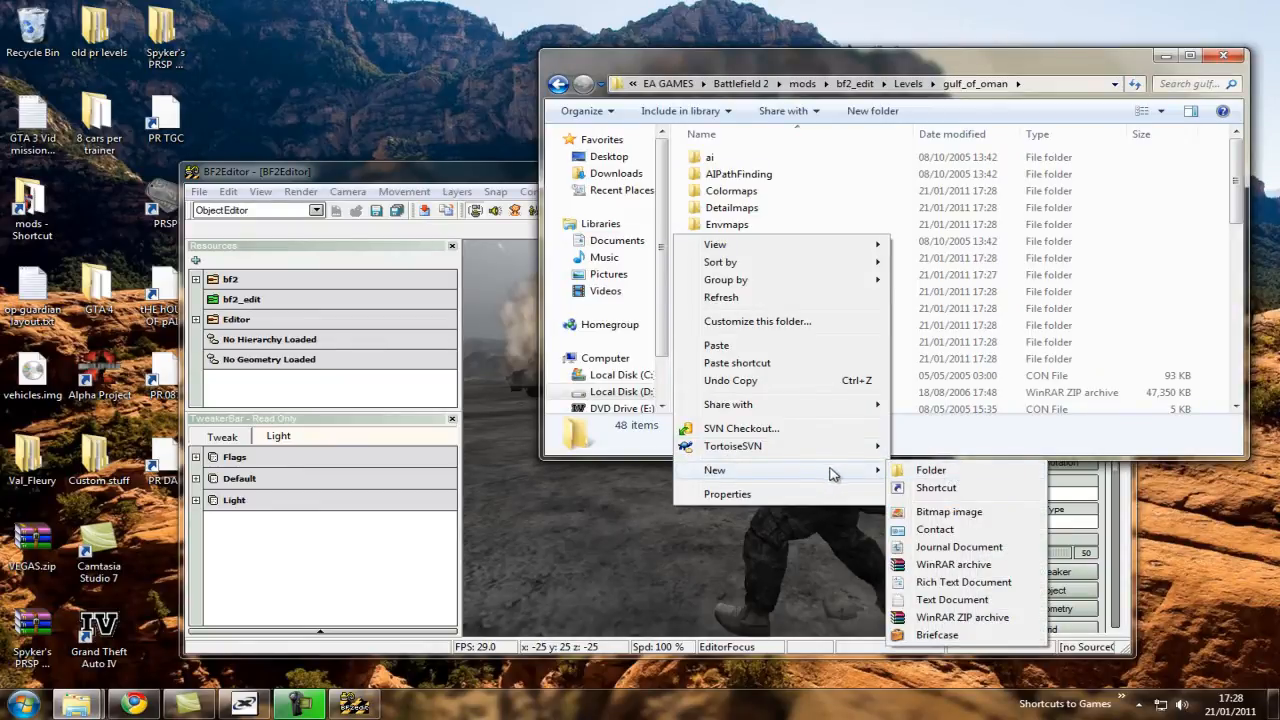
left_click(905, 470)
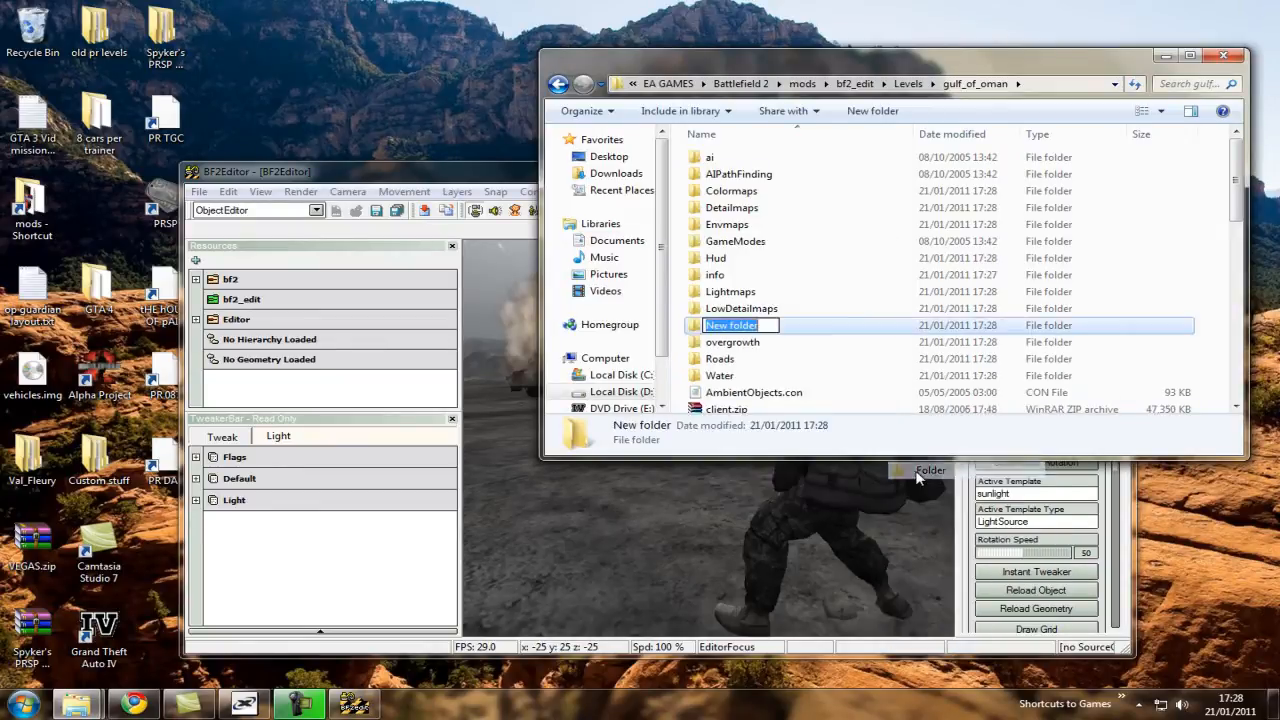
type("editor")
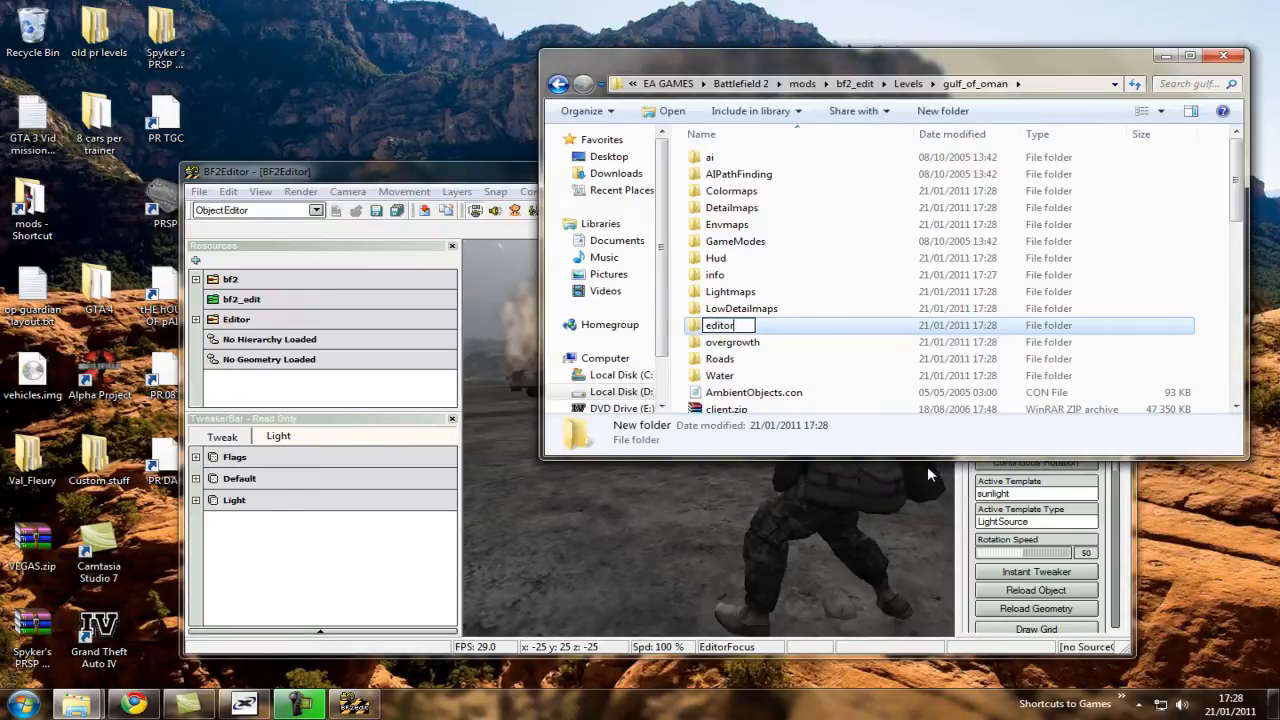
key("Return")
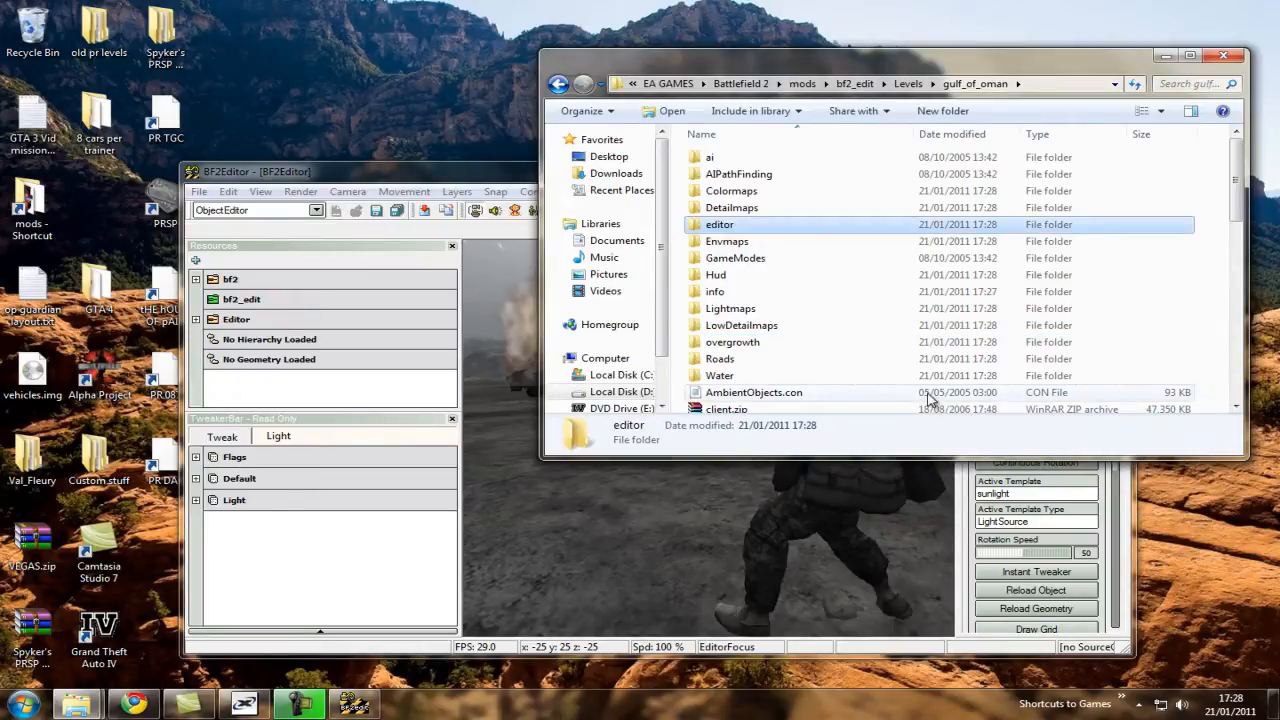
double_click(808, 224)
Switch to BF2Editor and change its editing mode from ObjectEditor to LevelEditor.
mouse_move(434, 171)
left_mouse_down()
mouse_move(414, 156)
mouse_move(404, 220)
mouse_move(426, 216)
mouse_move(422, 183)
left_mouse_up()
left_click(285, 222)
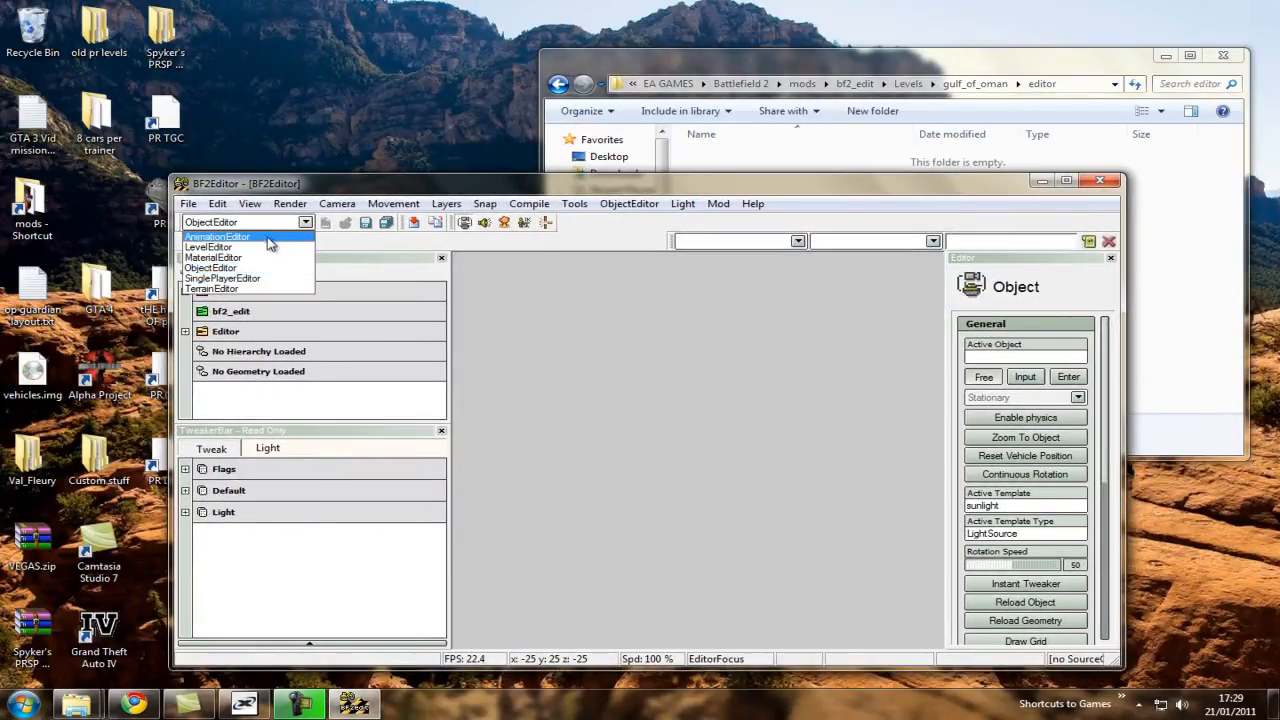
left_click(257, 255)
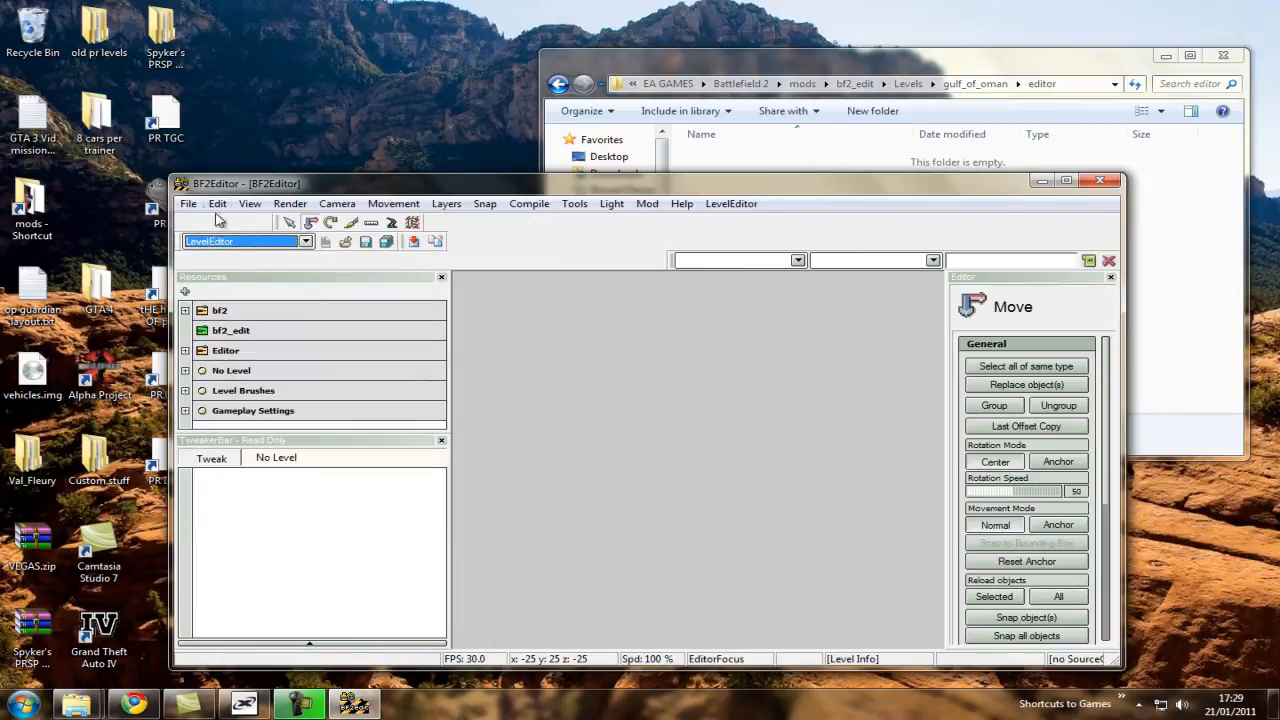
Inspect GamePlayObjects.con in the level's GameModes/gpm_cq/64 folder, then return to the gulf_of_oman folder.
left_click(800, 152)
left_click(562, 84)
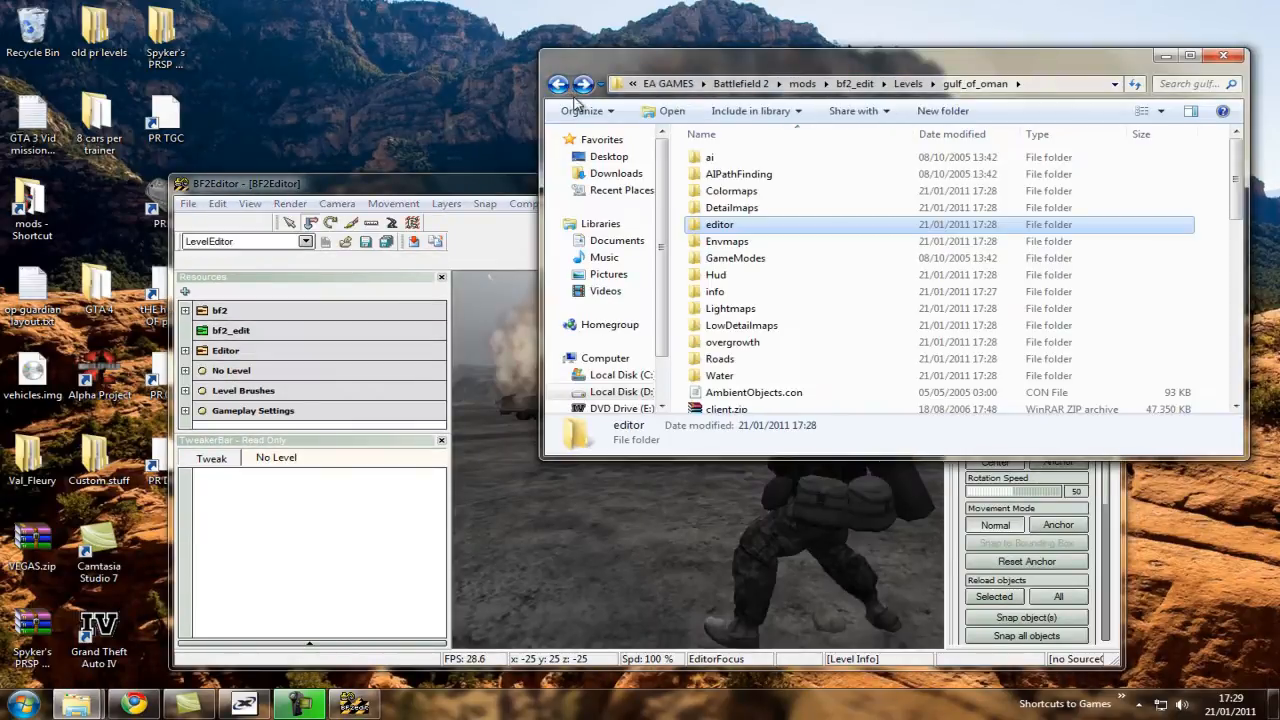
left_click(737, 258)
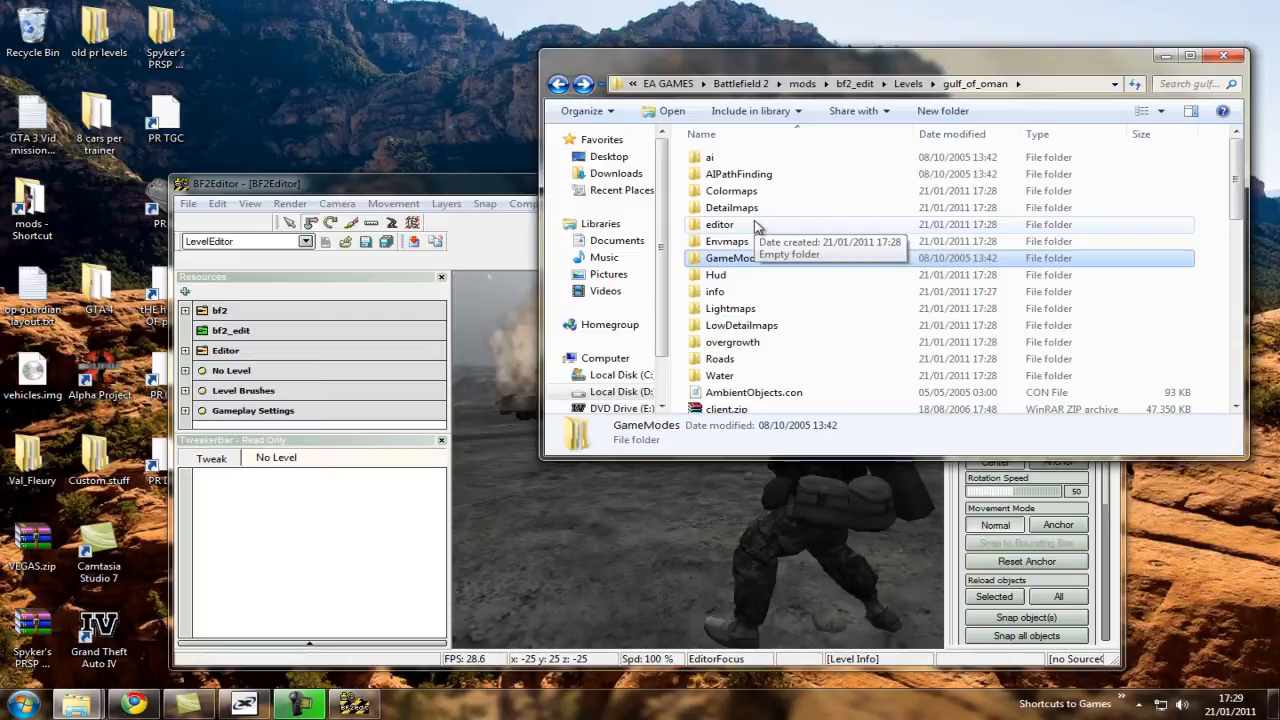
double_click(765, 258)
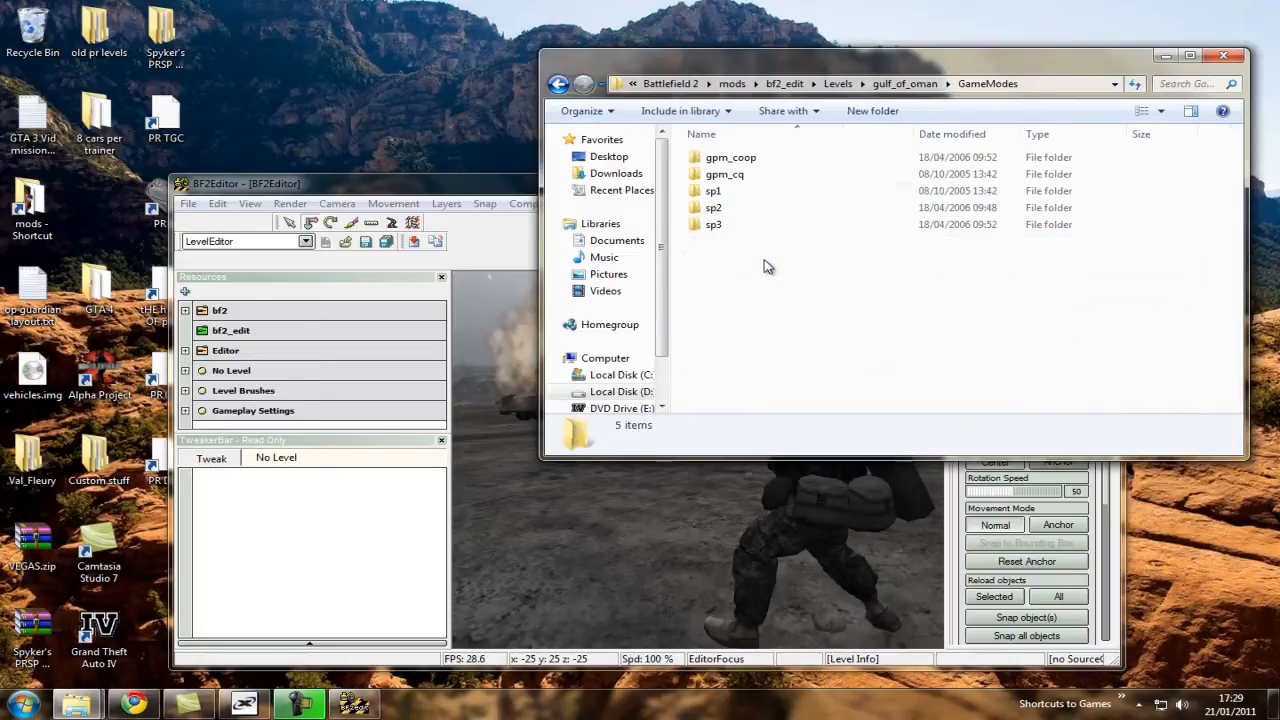
double_click(749, 175)
double_click(733, 190)
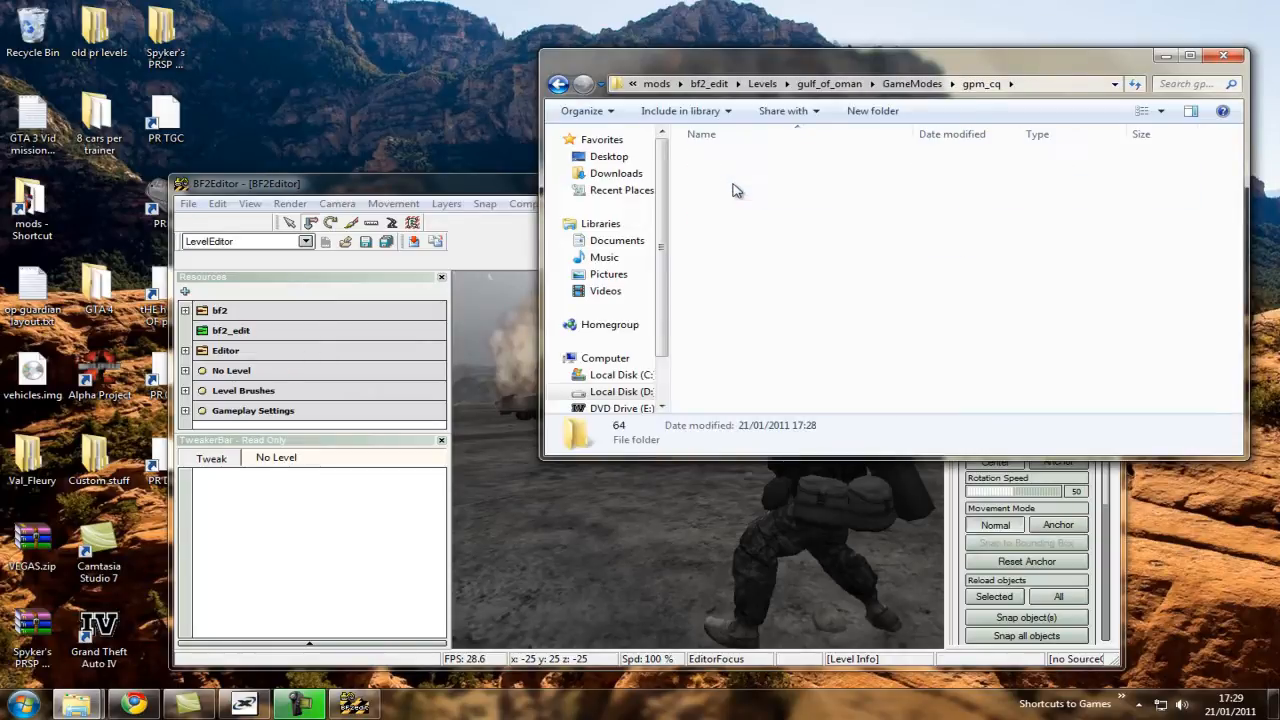
left_click(855, 180)
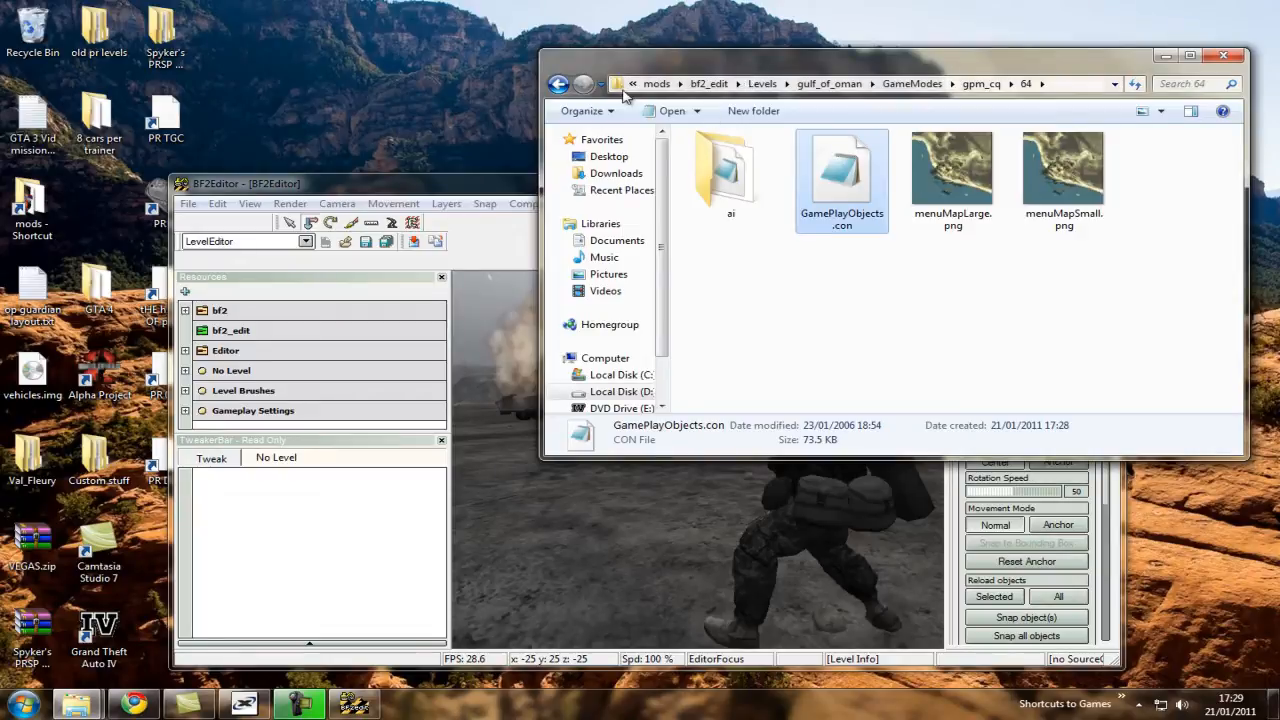
left_click(828, 84)
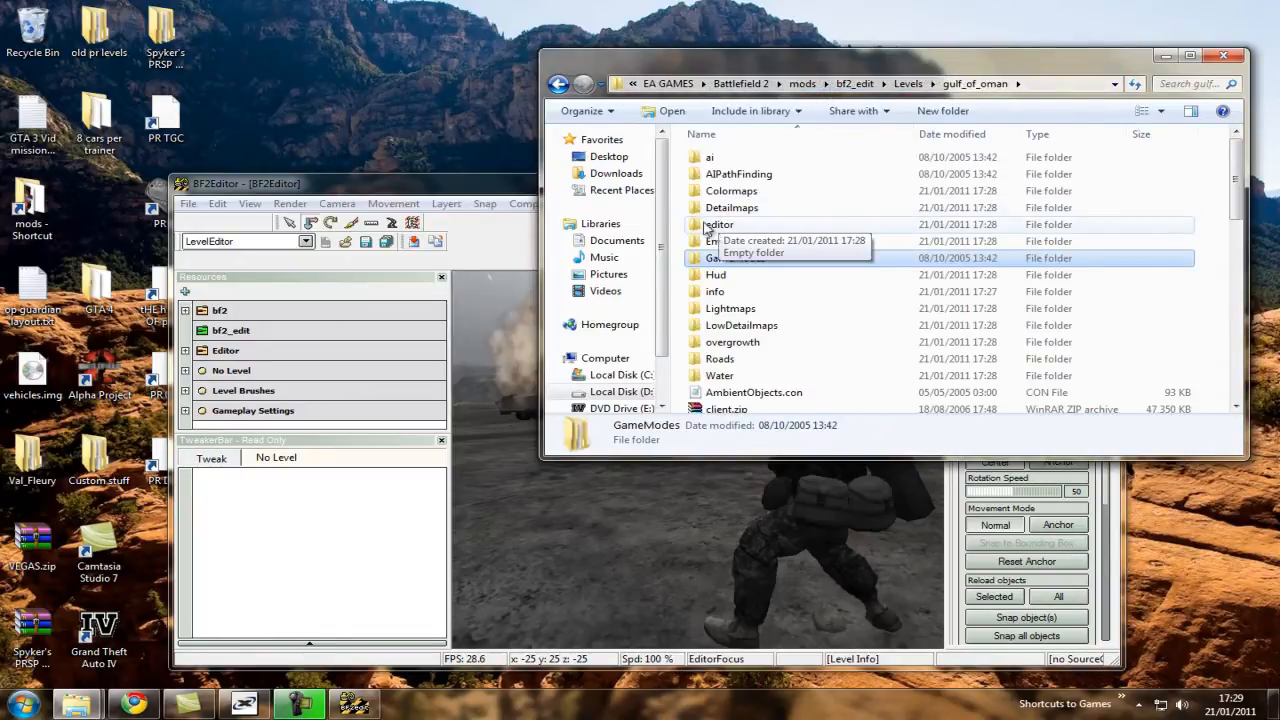
Maximize BF2Editor, keep it in LevelEditor mode and load the gulf_of_oman level.
left_click(681, 220)
double_click(453, 187)
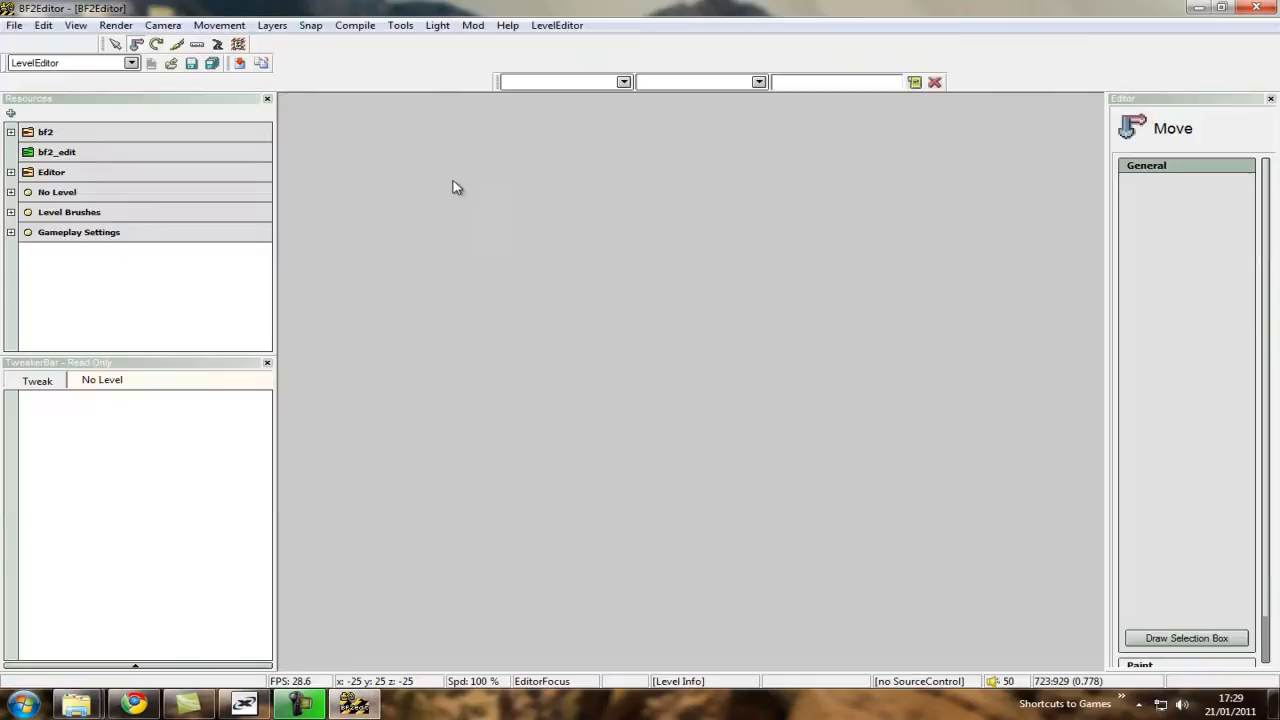
left_click(50, 63)
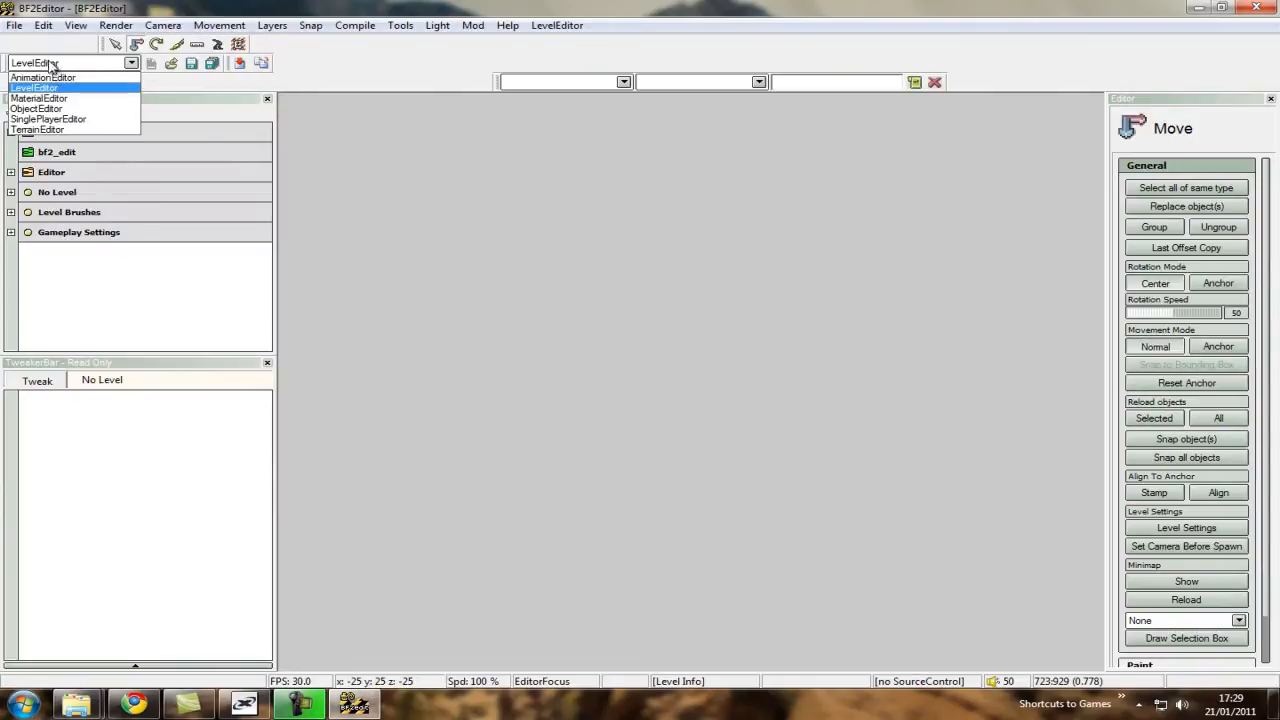
left_click(45, 88)
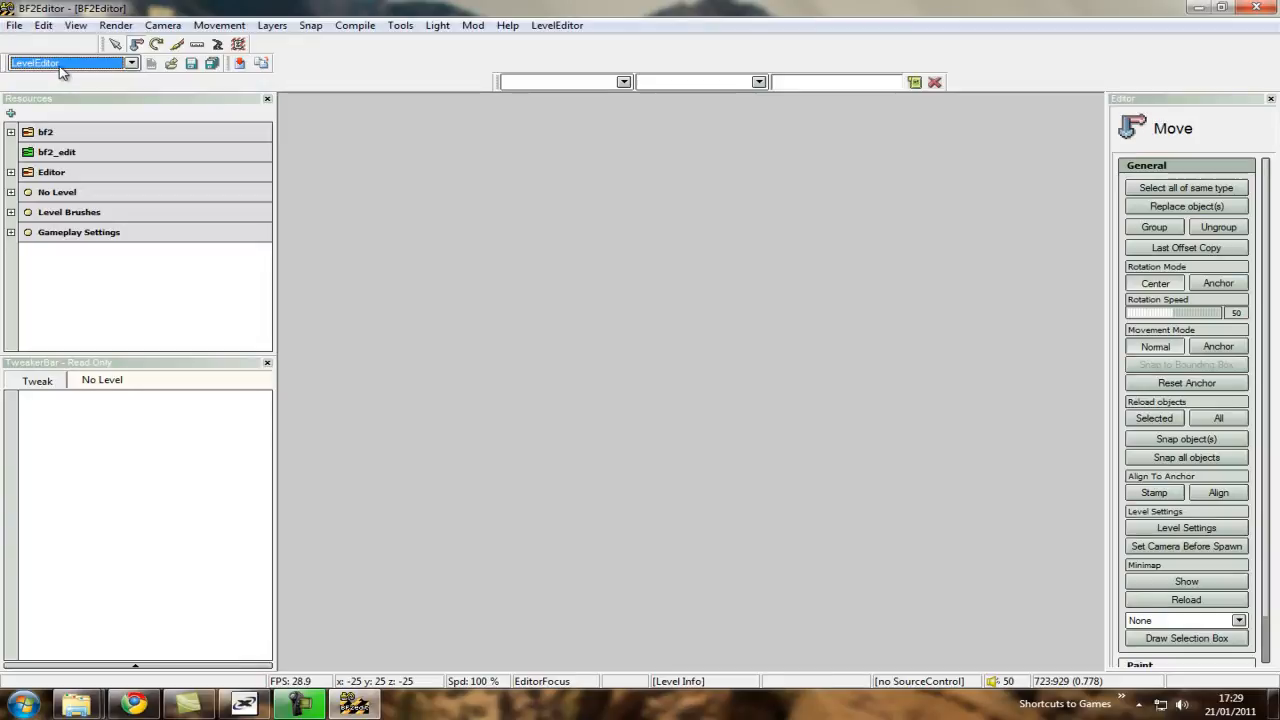
left_click(14, 25)
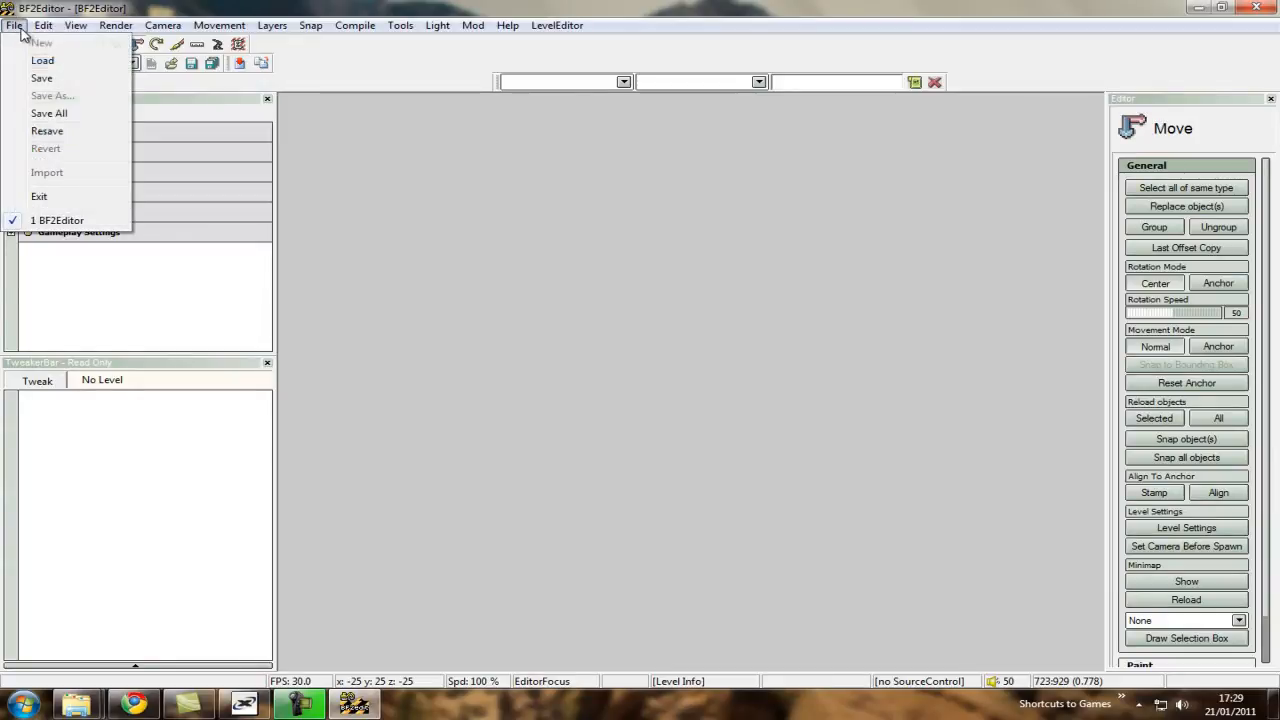
left_click(58, 64)
left_click(588, 176)
left_click(588, 176)
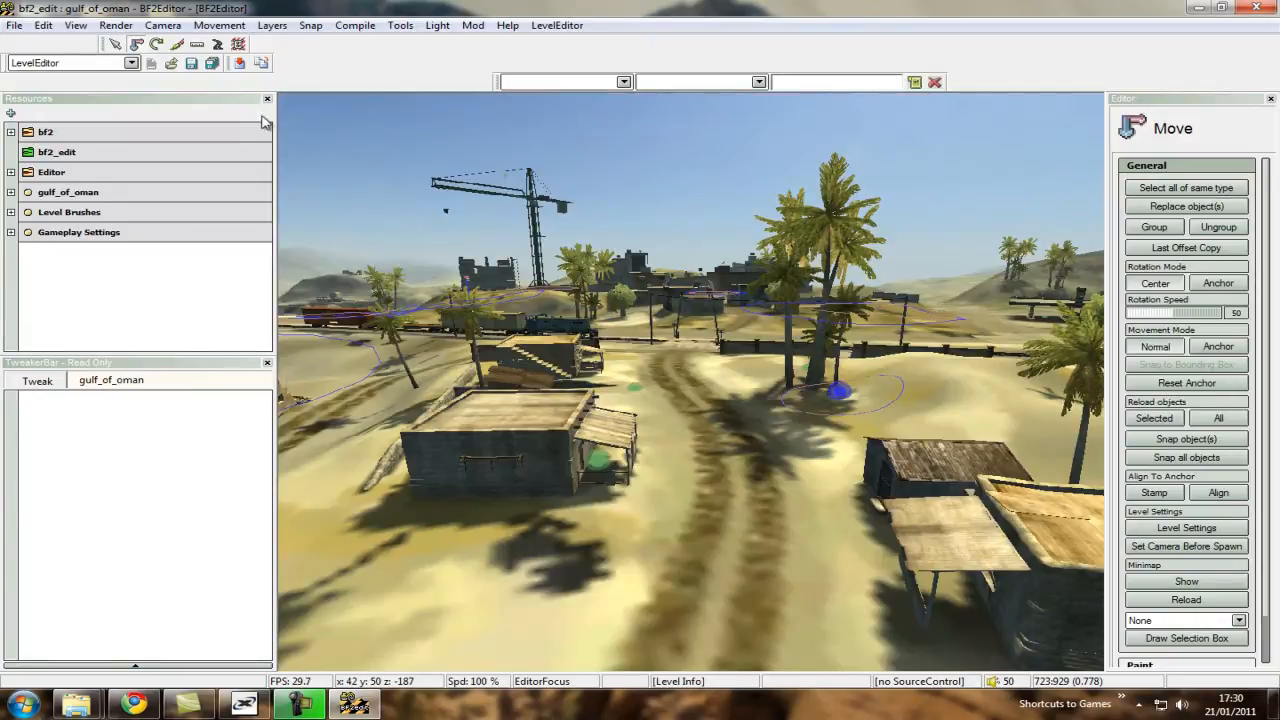
Try rendering the terrain in Detail Texture Mode and fly the camera out to the hotel area.
left_click(116, 25)
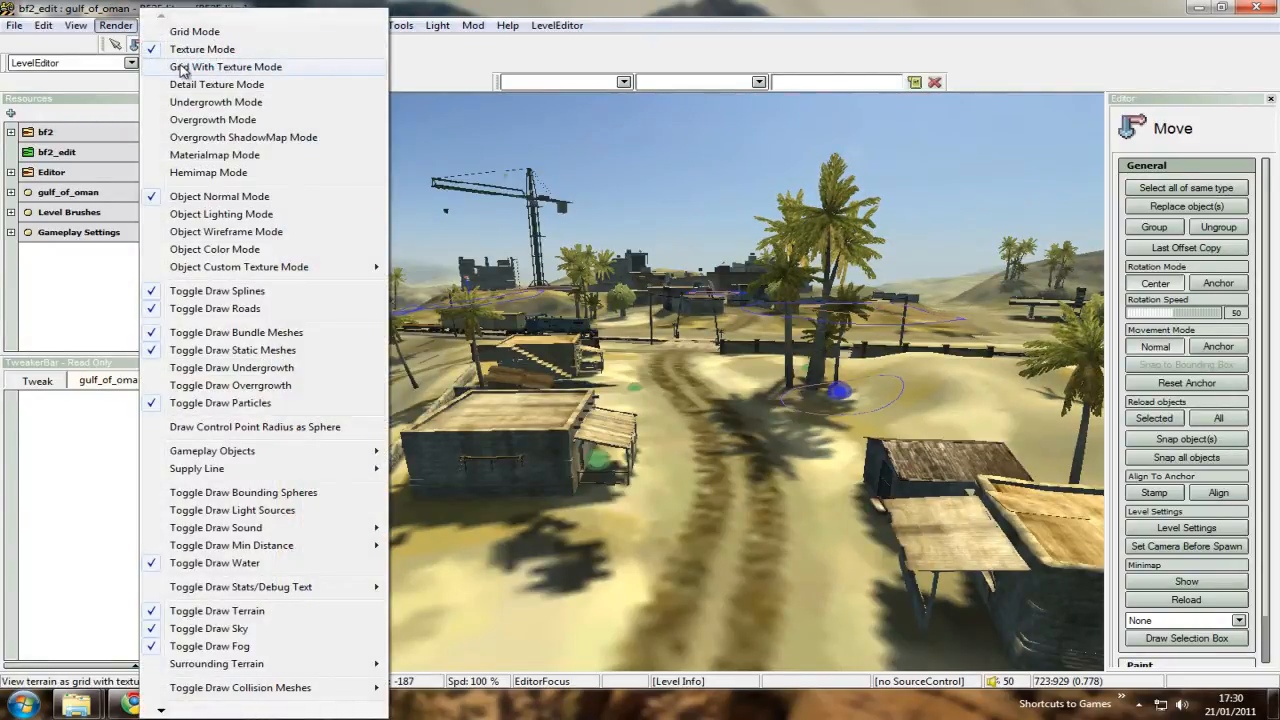
left_click(200, 84)
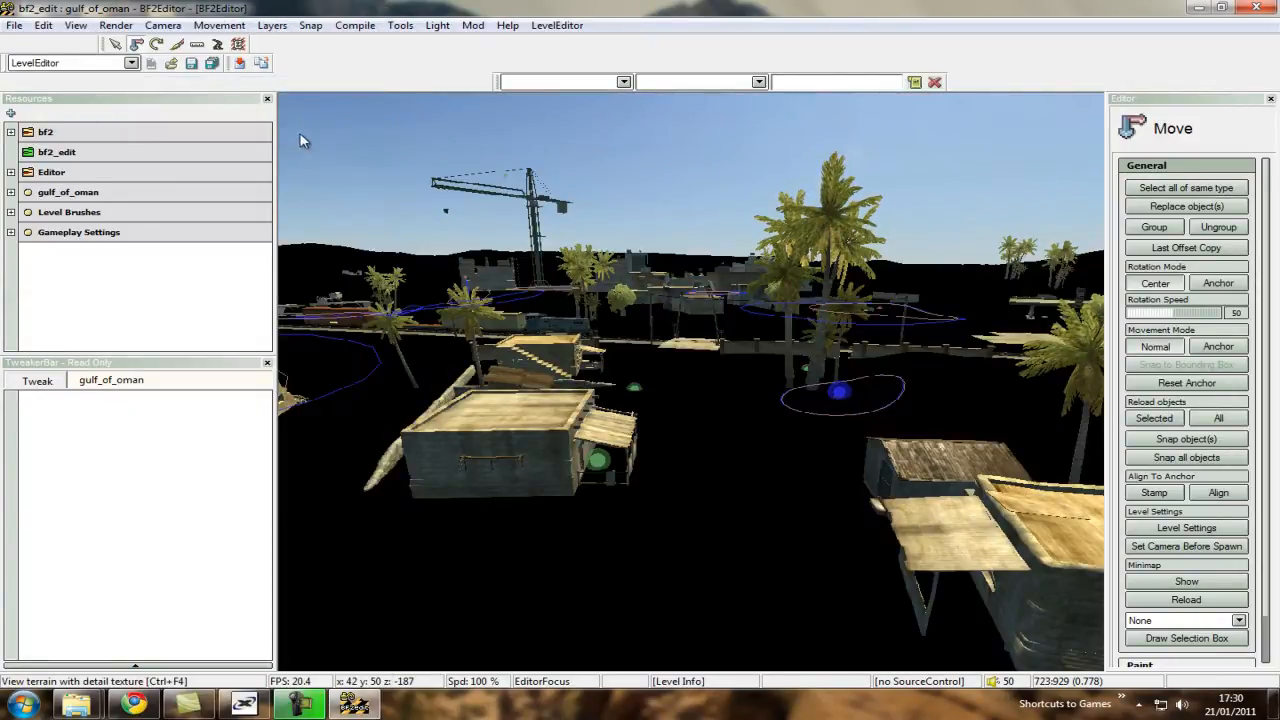
right_click_drag(566, 271, 689, 384)
scroll(692, 382, "up", 5)
key("s")
key("d")
scroll(689, 385, "down", 3)
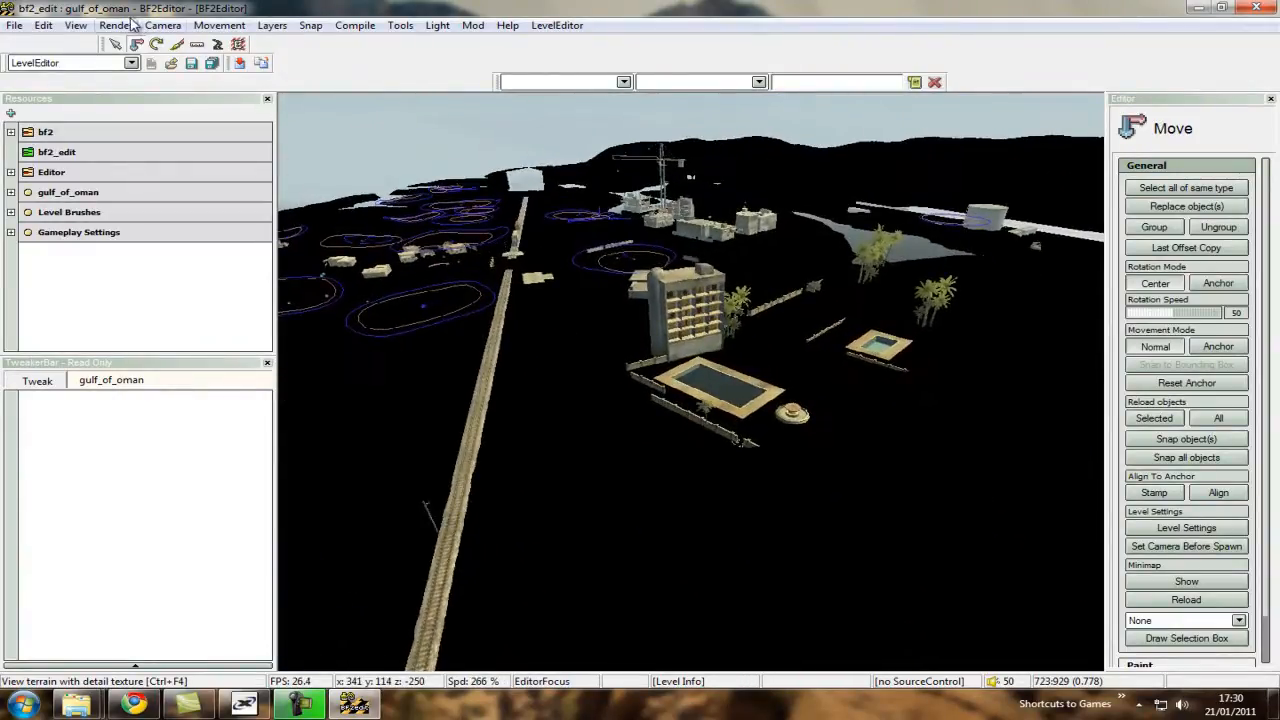
Render the level's terrain in Grid With Texture Mode.
left_click(116, 25)
left_click(209, 70)
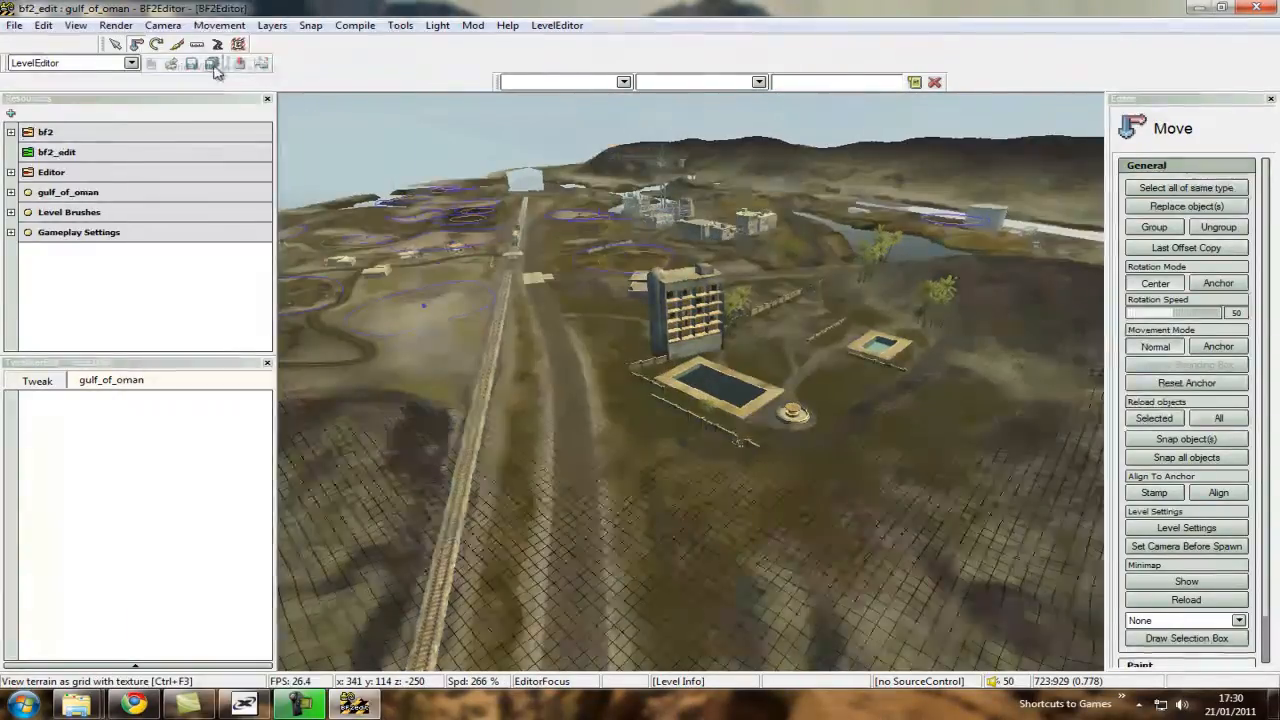
Fly the camera around the hotel and pools at varying speeds to examine the level's terrain and objects.
key("w")
right_click_drag(567, 207, 692, 383)
scroll(691, 380, "up", 2)
key("w")
scroll(690, 380, "down", 2)
scroll(688, 380, "down", 2)
key("w")
scroll(690, 381, "up", 6)
key("s")
key("w")
key("w")
key("w")
key("w")
key("w")
scroll(691, 382, "down", 3)
key("w")
scroll(695, 379, "down", 3)
scroll(693, 381, "up", 5)
key("w")
scroll(687, 382, "down", 3)
scroll(691, 381, "up", 3)
key("w")
key("s")
key("w")
scroll(691, 382, "down", 3)
key("s")
scroll(691, 382, "up", 3)
key("w")
scroll(692, 382, "down", 3)
key("s")
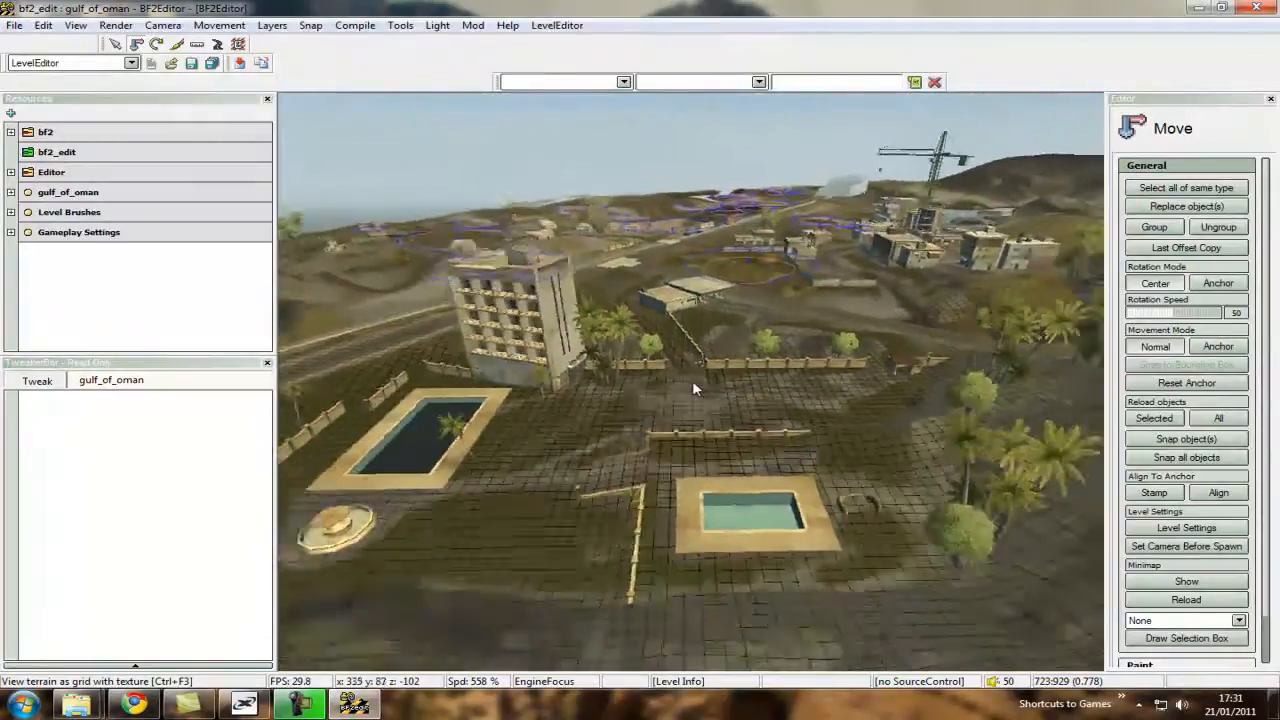
key("w")
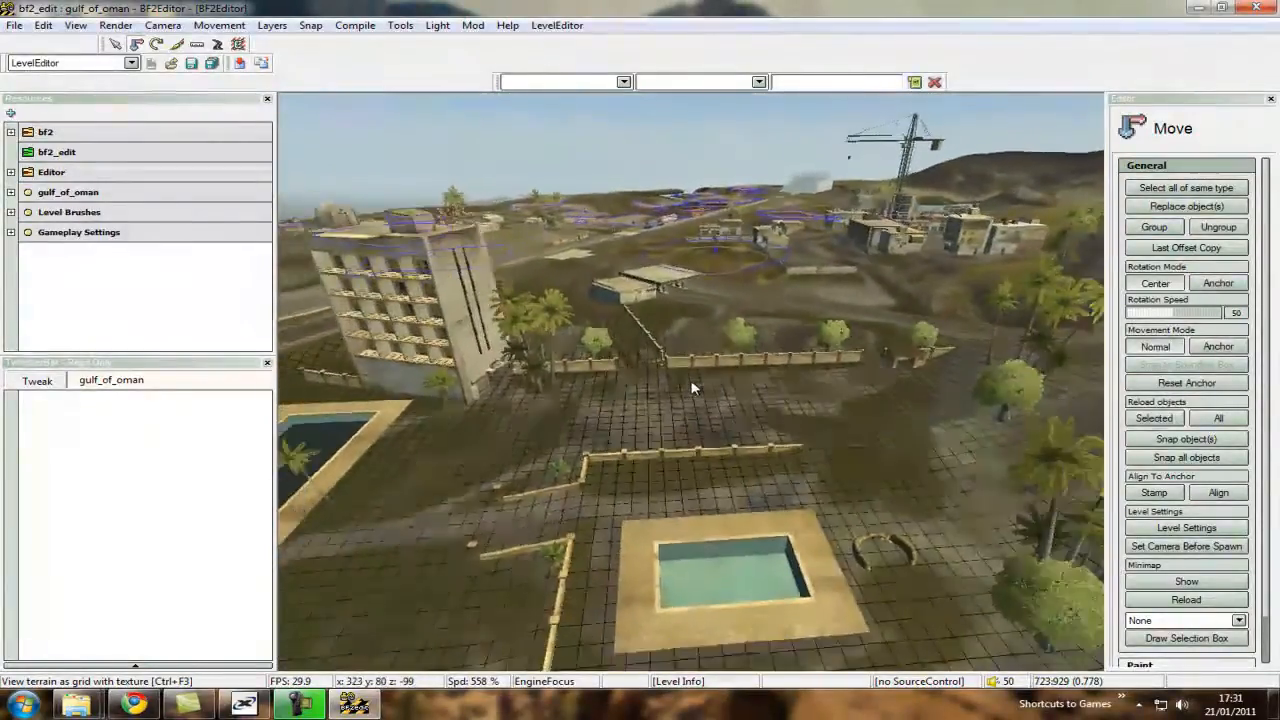
key("s")
scroll(693, 388, "up", 3)
key("w")
scroll(694, 389, "down", 3)
key("w")
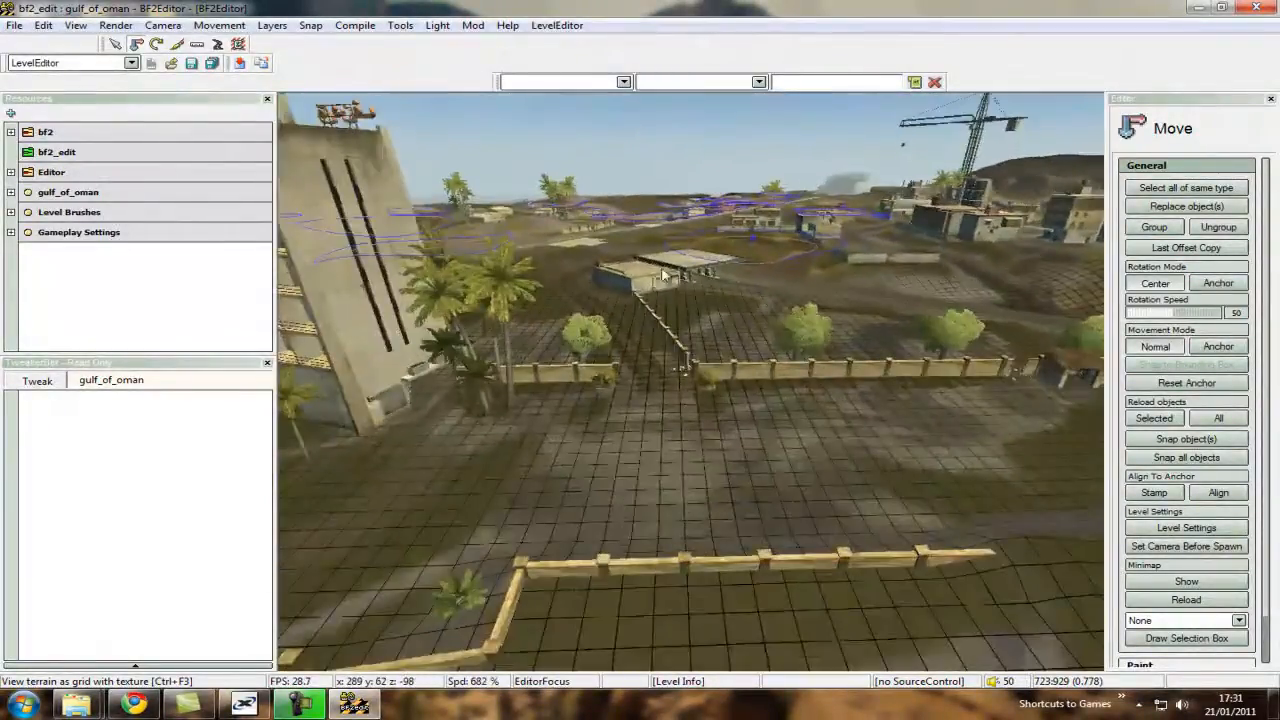
Run the renderer.minCullDistance console command with a value of 2000.
left_click(626, 83)
left_click(635, 61)
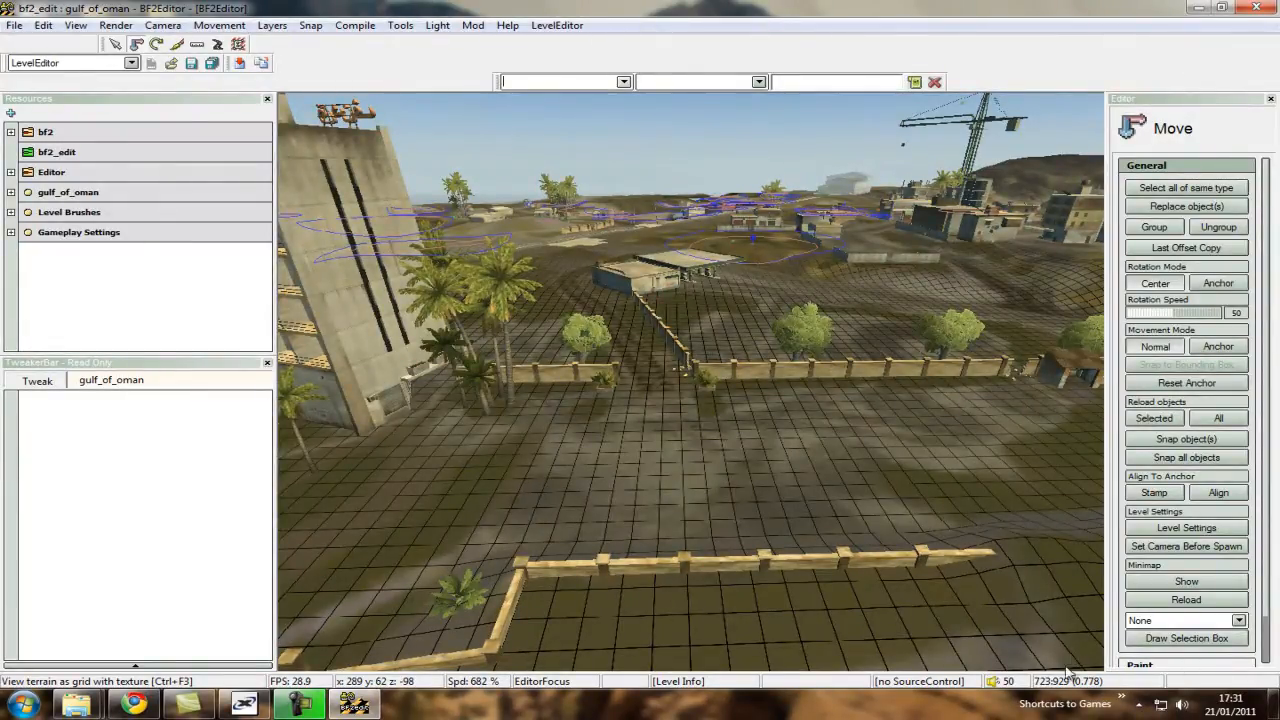
left_click(622, 82)
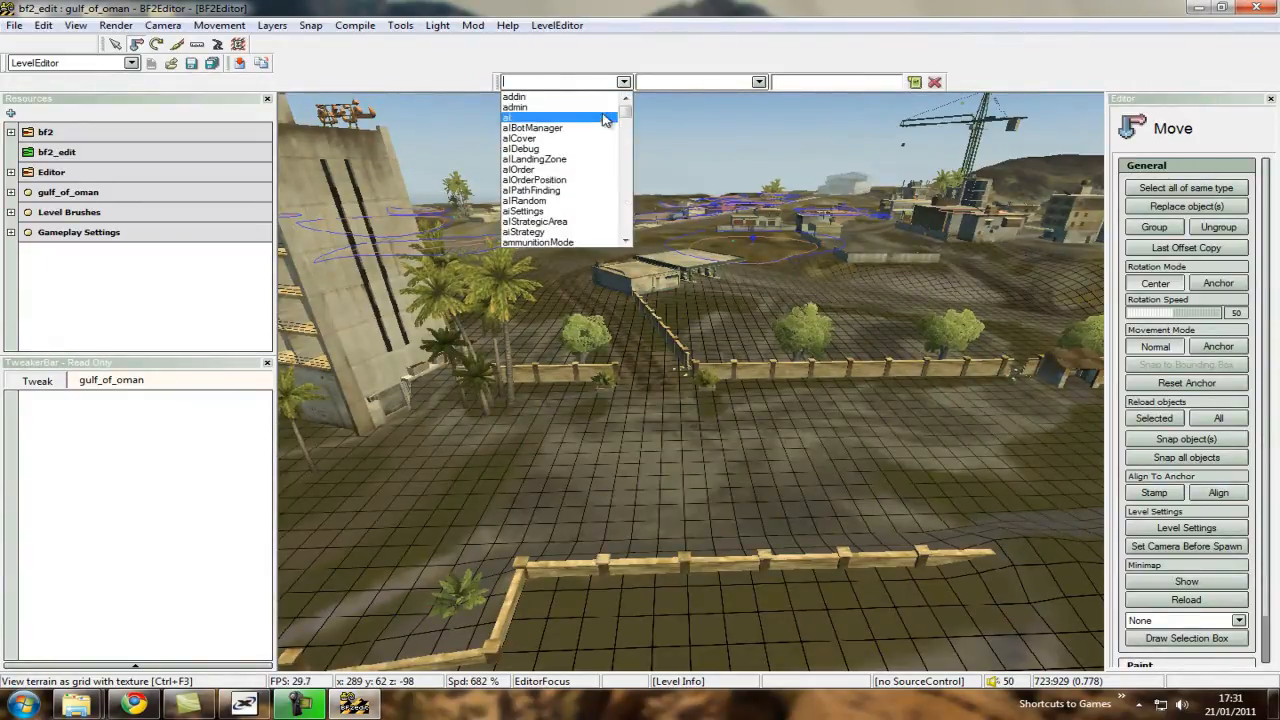
type("r")
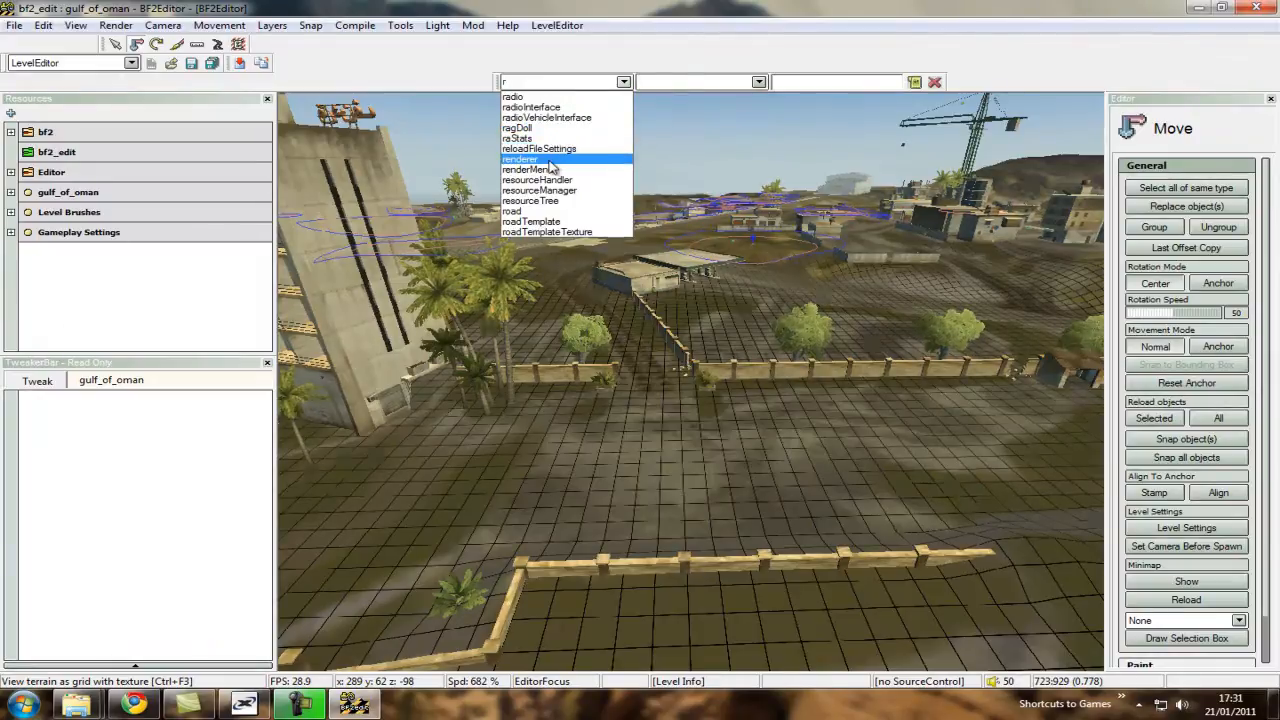
left_click(545, 162)
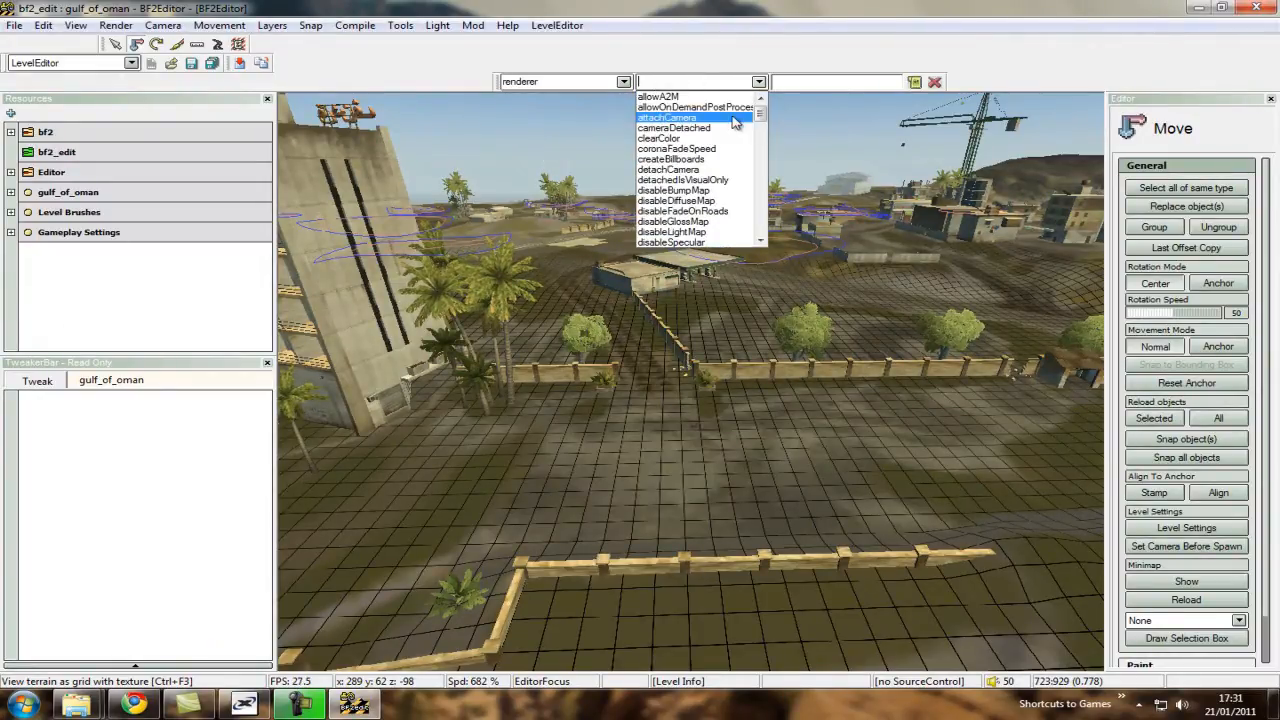
type("m")
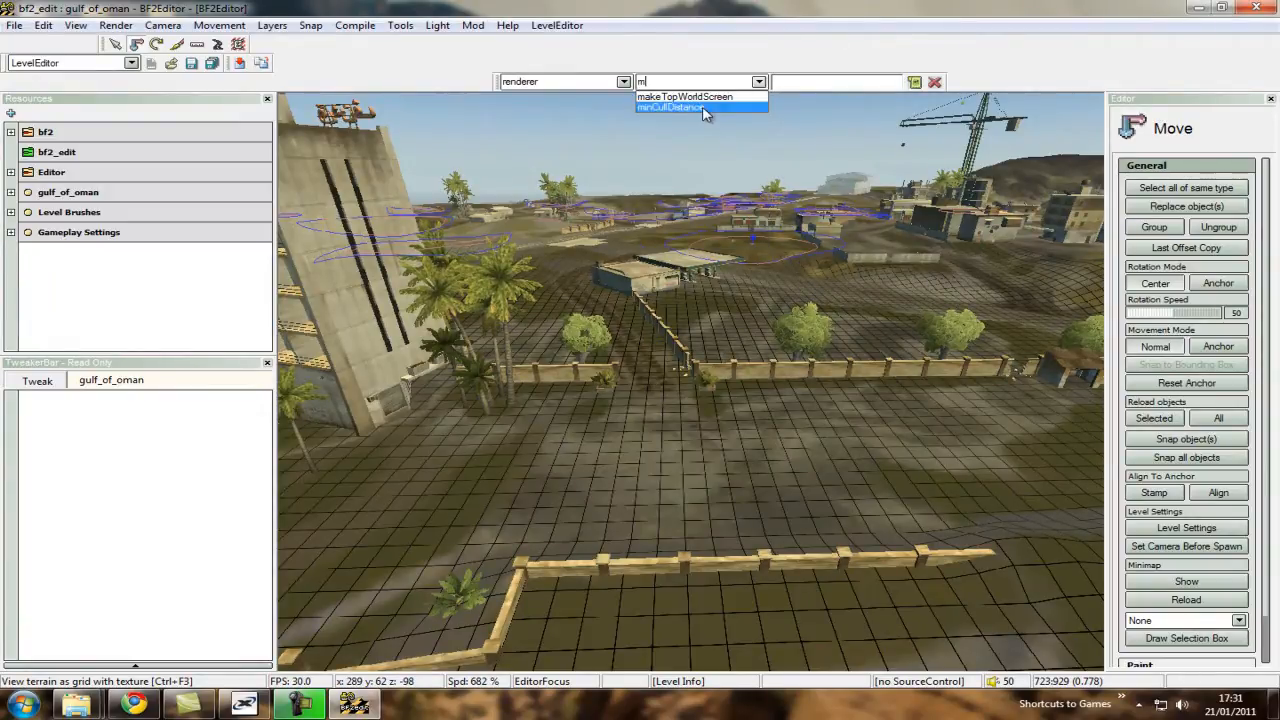
left_click(702, 107)
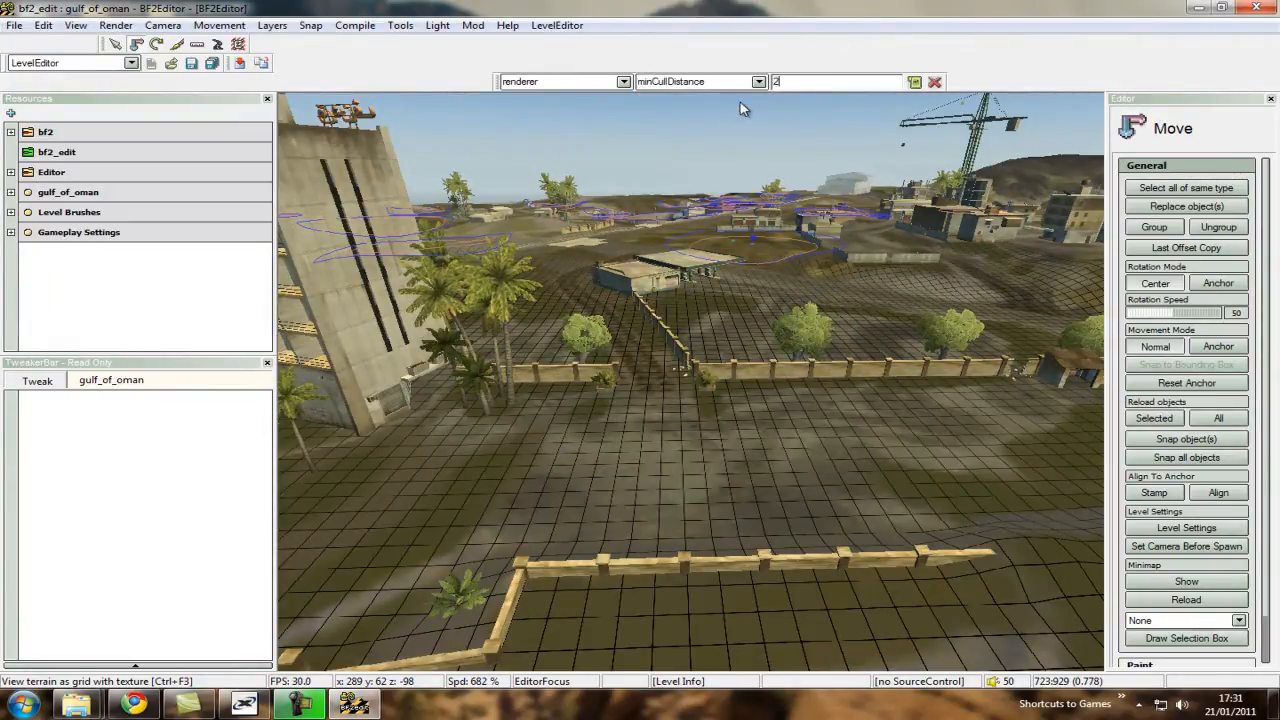
left_click(914, 85)
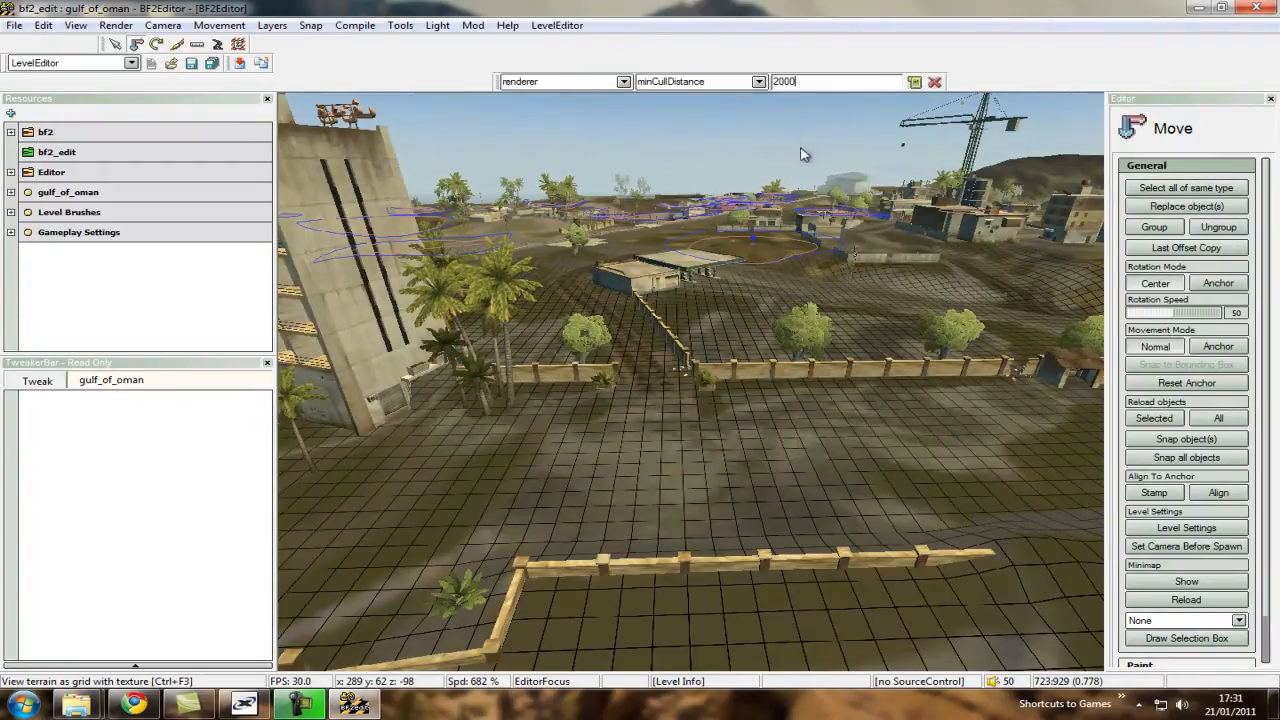
Fly the camera over the level to examine its distant objects, ending at the sandbags beside the hotel pool.
left_click(730, 204)
scroll(686, 387, "up", 3)
key("w")
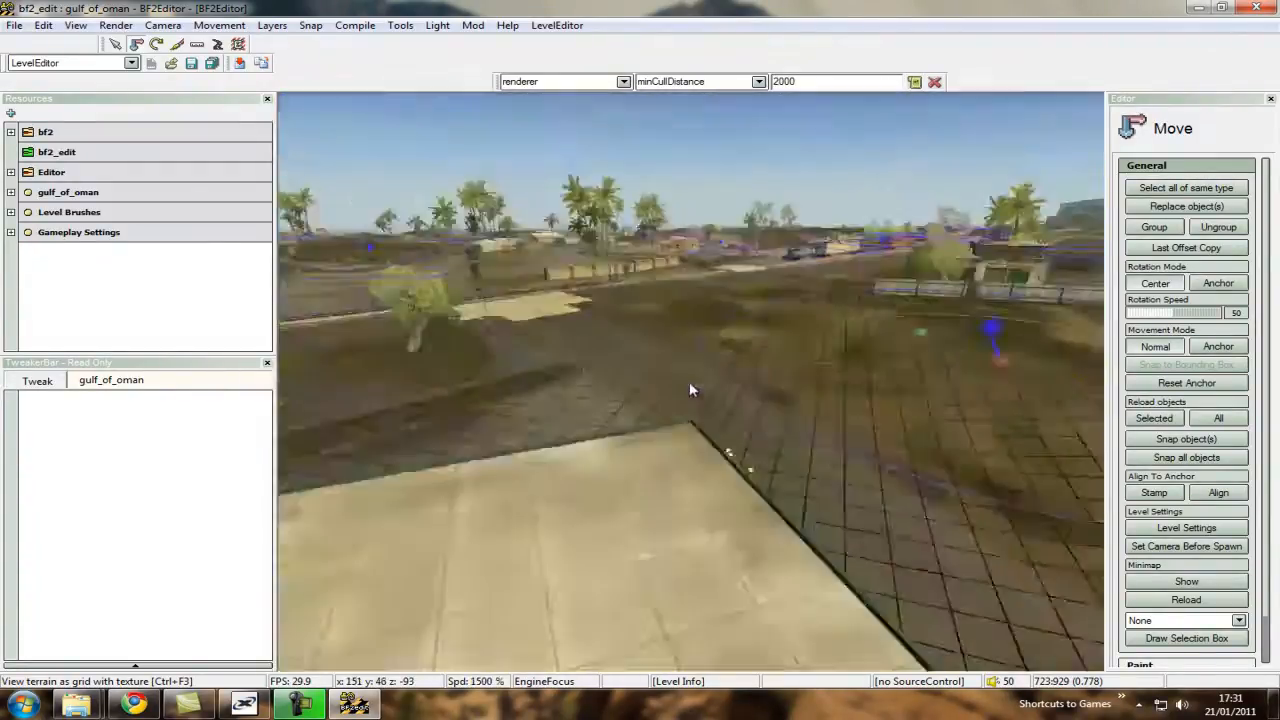
key("s")
key("w")
key("w")
right_click_drag(690, 387, 690, 382)
scroll(690, 382, "down", 5)
key("w")
key("s")
scroll(708, 190, "down", 4)
key("w")
right_click_drag(708, 190, 690, 381)
key("s")
scroll(692, 381, "up", 2)
scroll(692, 382, "down", 2)
key("w")
Create a control point named cpname_go_coop64_hotel between the sandbags beside the hotel pool.
right_click(724, 379)
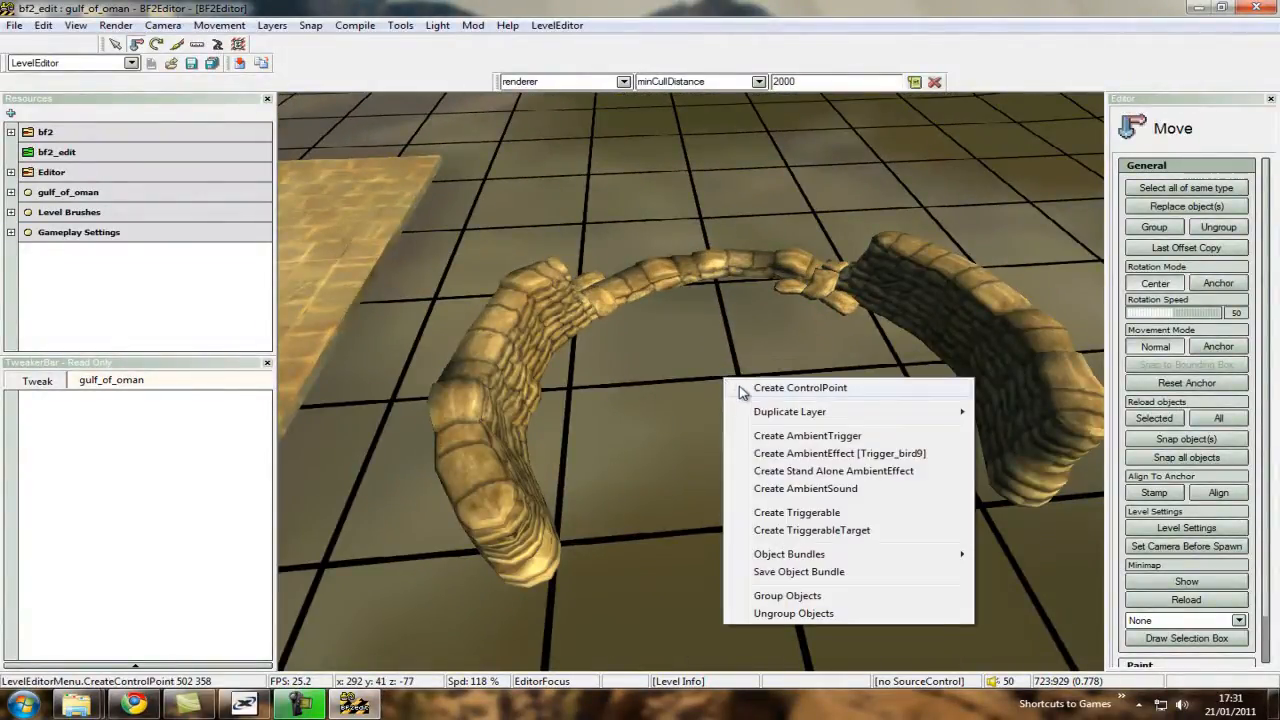
left_click(738, 388)
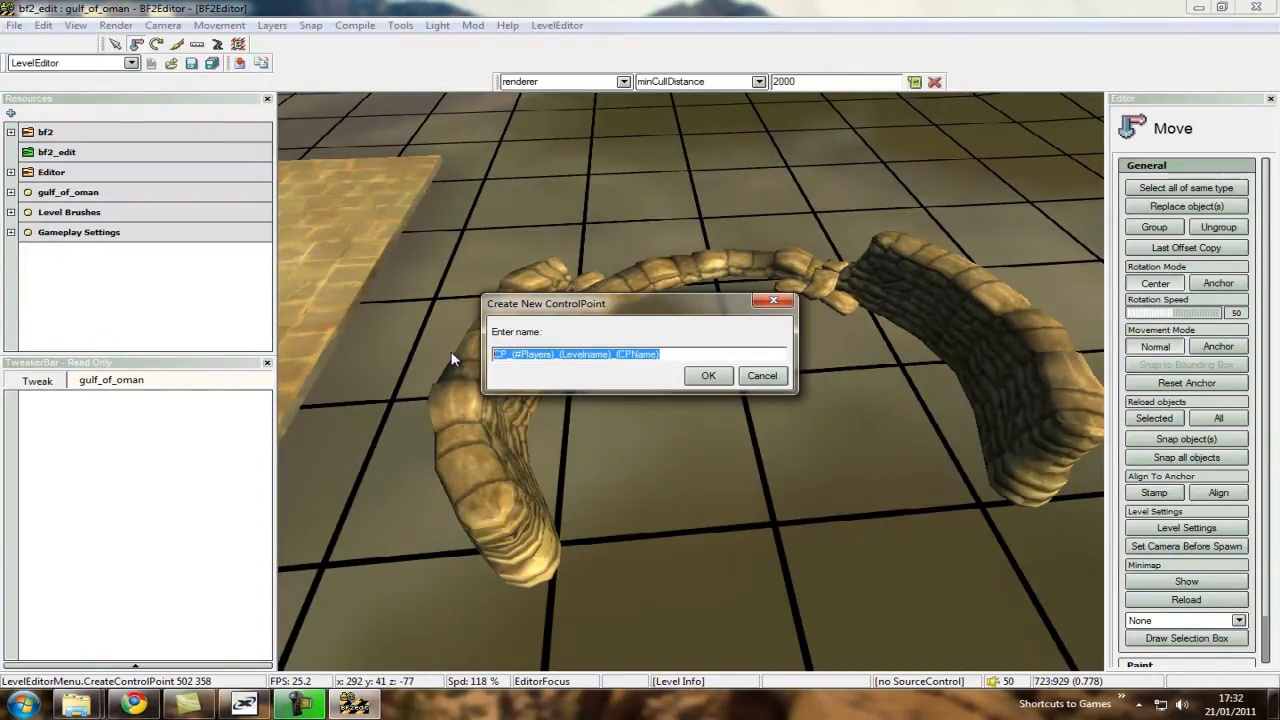
type("c")
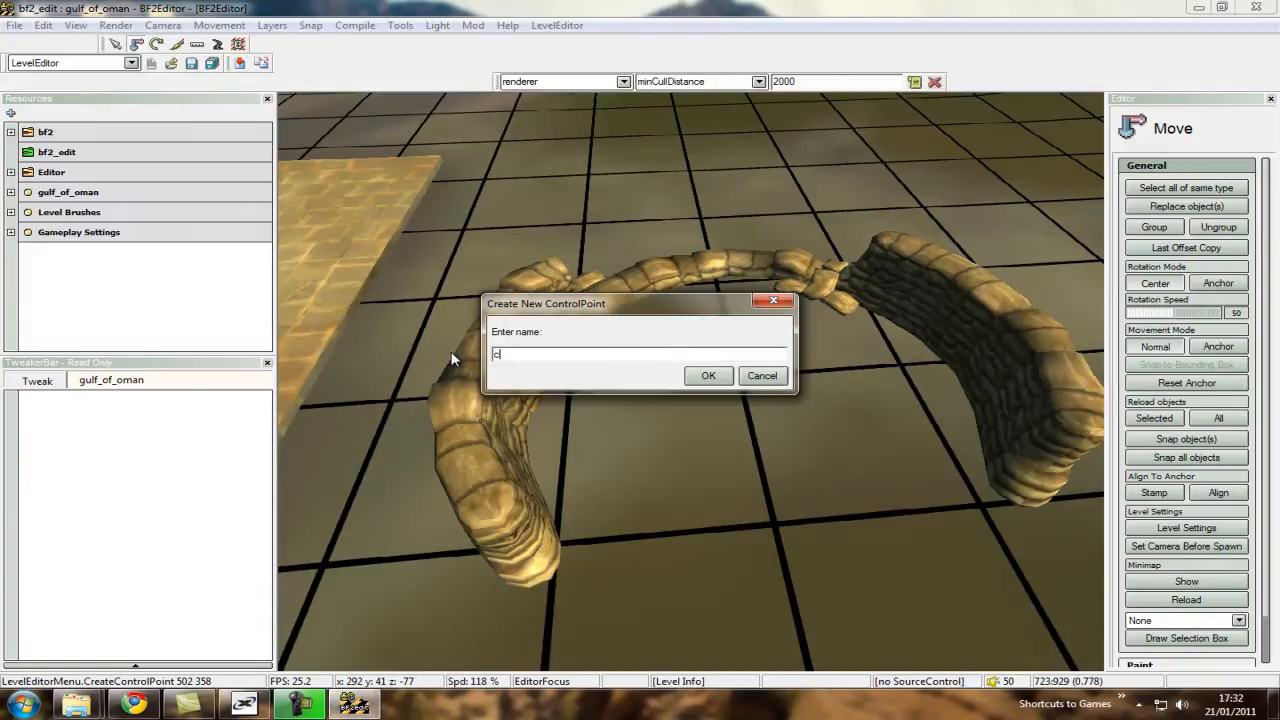
type("pname")
type("_")
type("go_coo")
key("BackSpace")
type("_hotel")
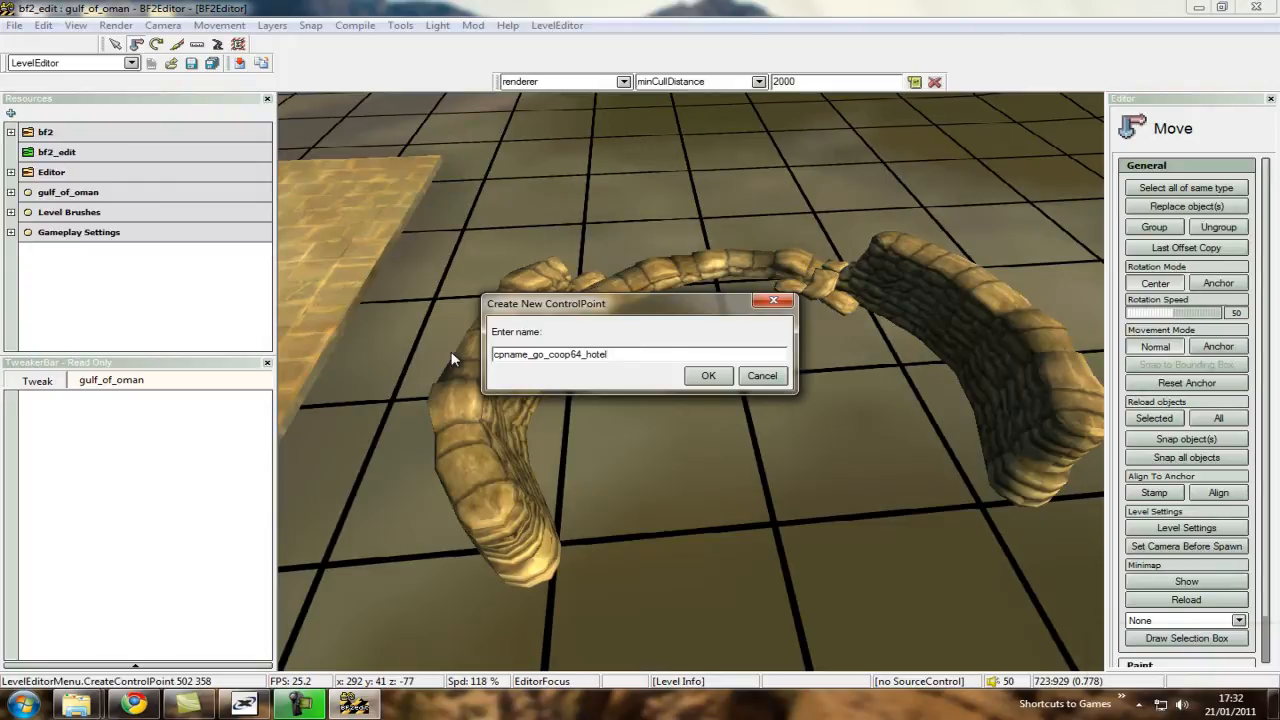
left_click(707, 375)
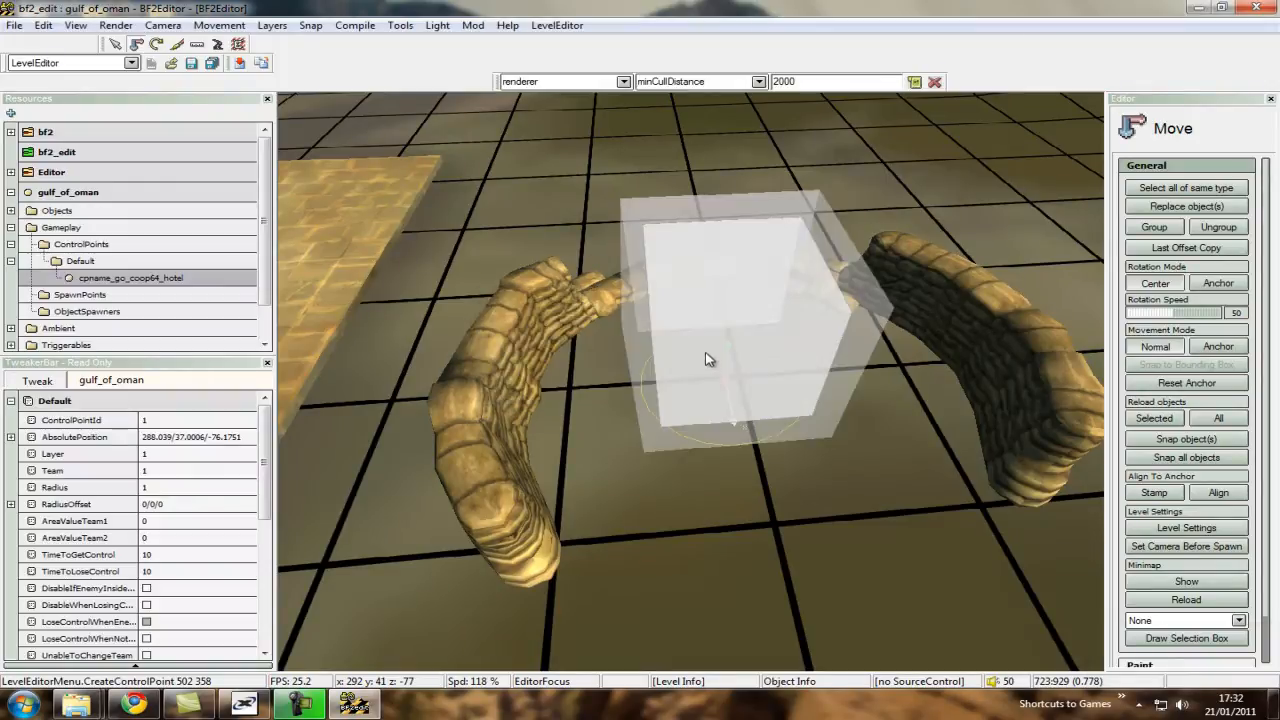
Set the hotel control point's Team to 2.
scroll(695, 388, "up", 3)
key("s")
key("w")
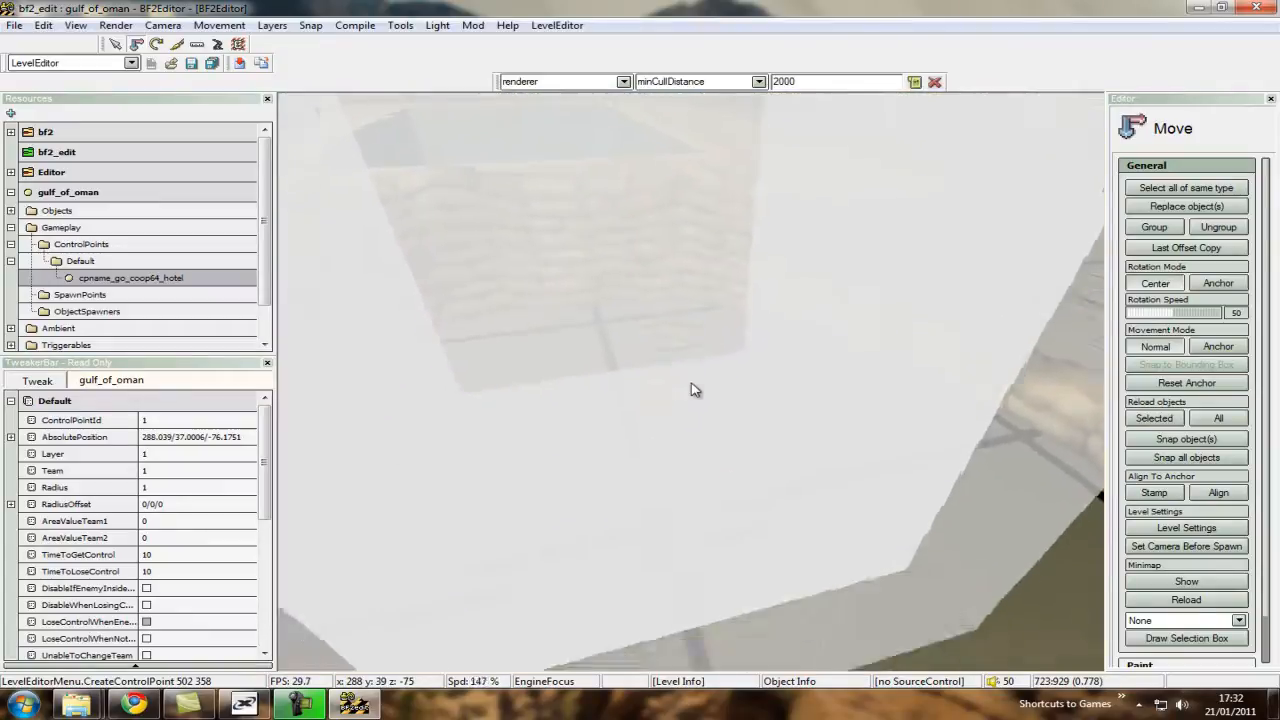
key("s")
scroll(695, 388, "down", 3)
key("w")
key("a")
right_click_drag(695, 388, 693, 378)
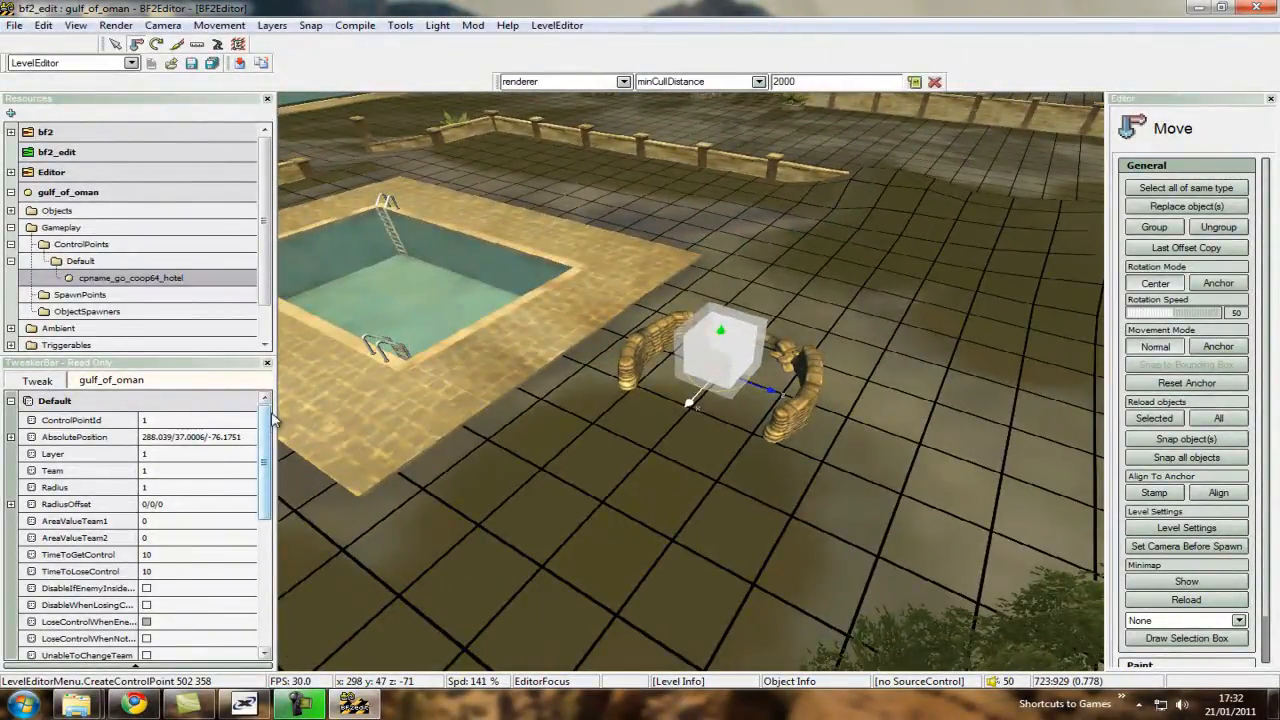
mouse_move(269, 414)
left_mouse_down()
mouse_move(270, 507)
mouse_move(257, 411)
mouse_move(247, 485)
mouse_move(247, 401)
left_mouse_up()
scroll(688, 384, "down", 1)
key("a")
right_click_drag(680, 384, 688, 378)
left_click(170, 471)
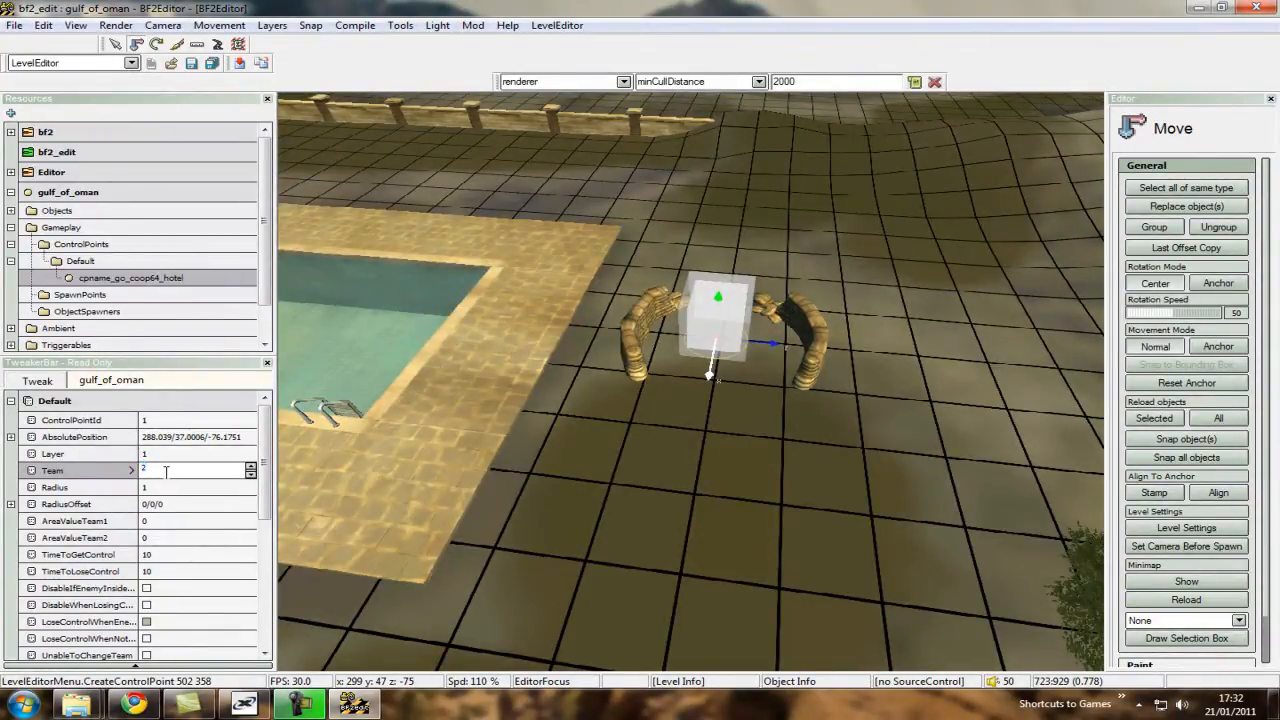
key("Return")
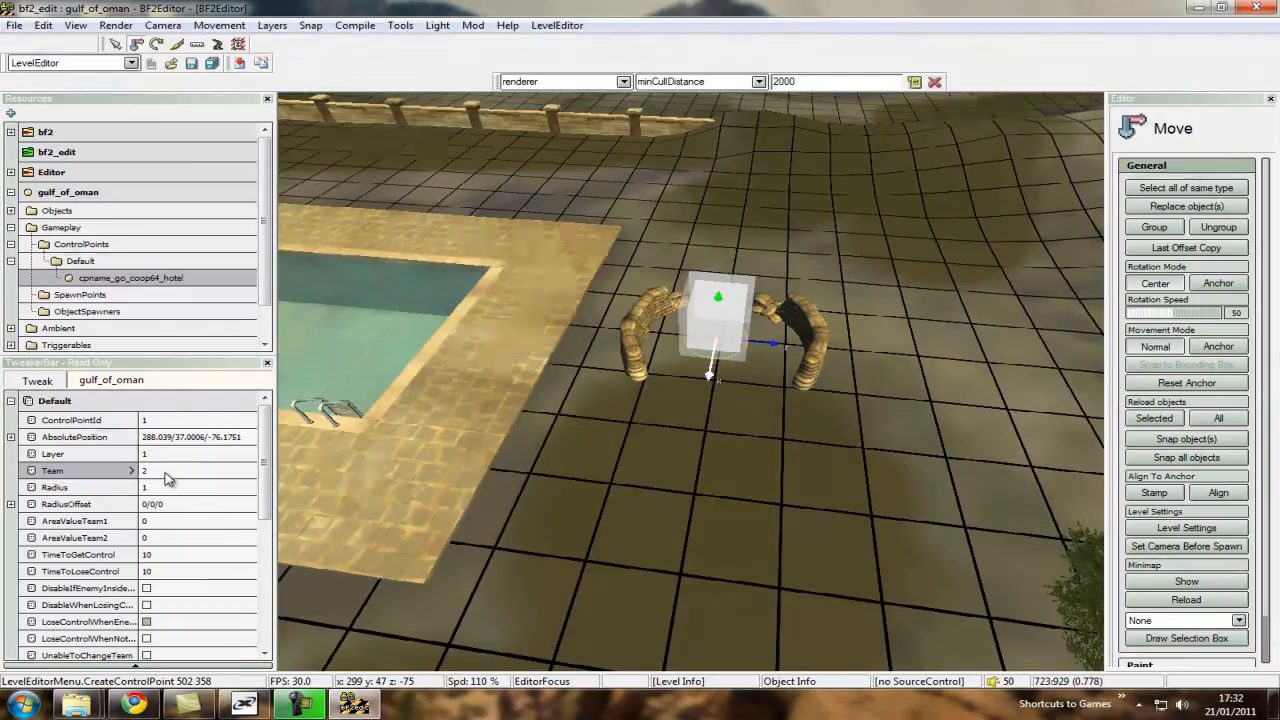
Set the hotel control point's Radius to 10.
right_click_drag(688, 382, 694, 388)
key("s")
scroll(692, 386, "down", 1)
key("s")
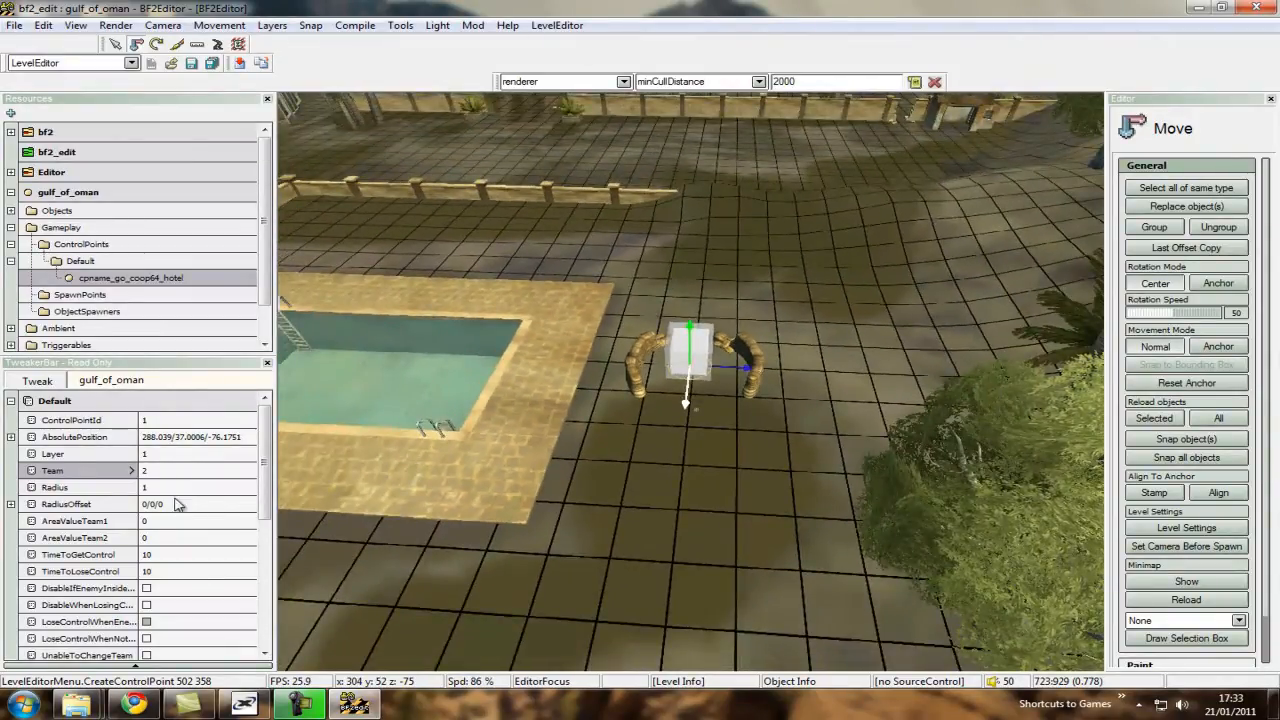
key("s")
left_click(172, 486)
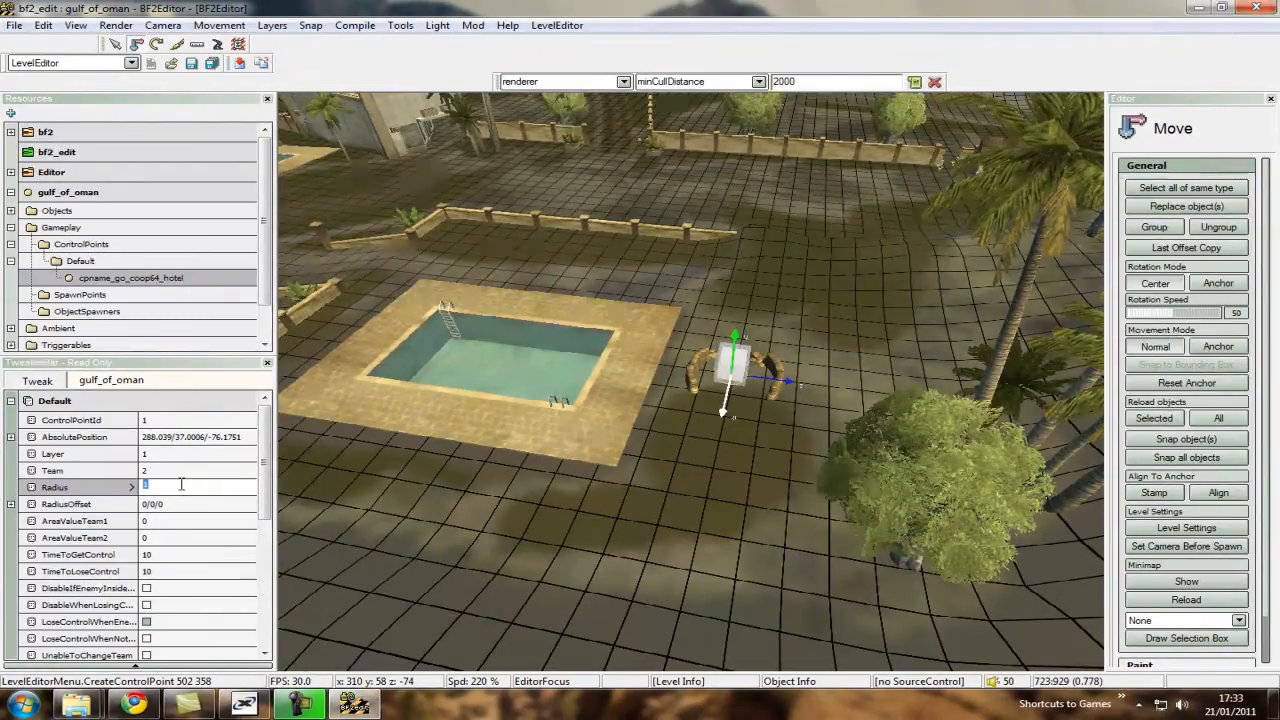
type("10")
key("Return")
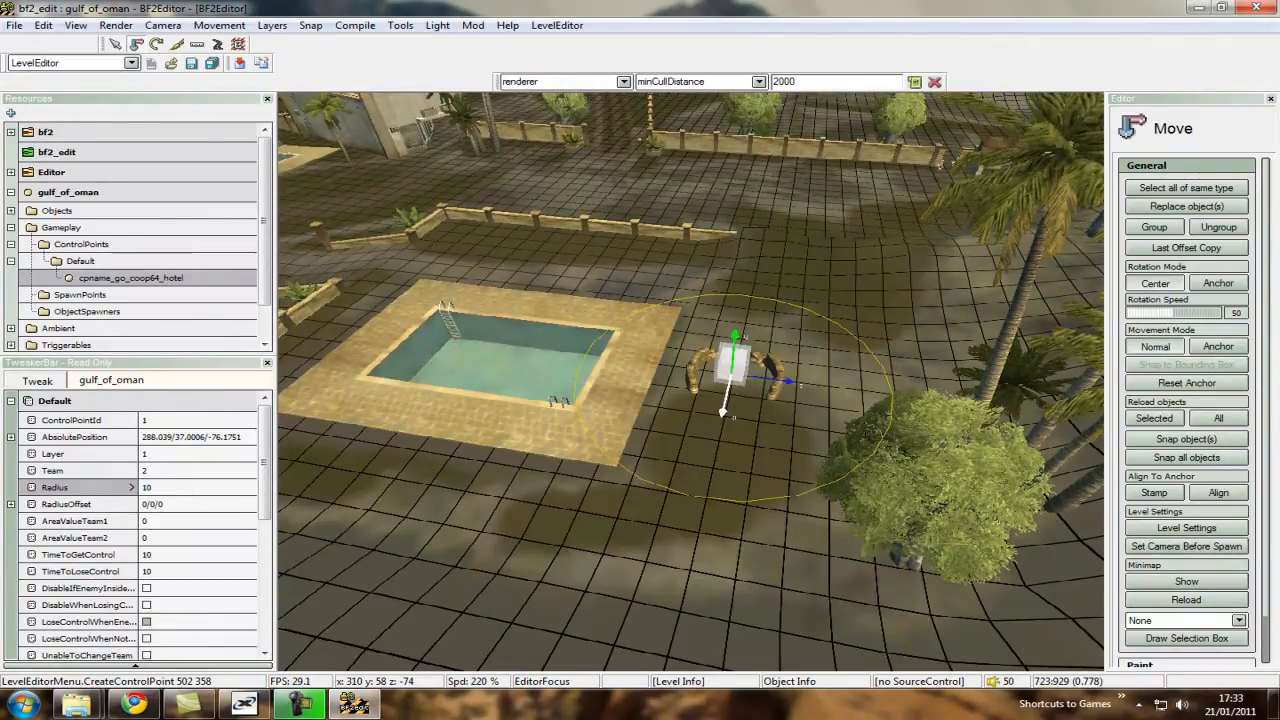
Set the hotel control point's TimeToGetControl and TimeToLoseControl both to 20.
key("ctrl+w")
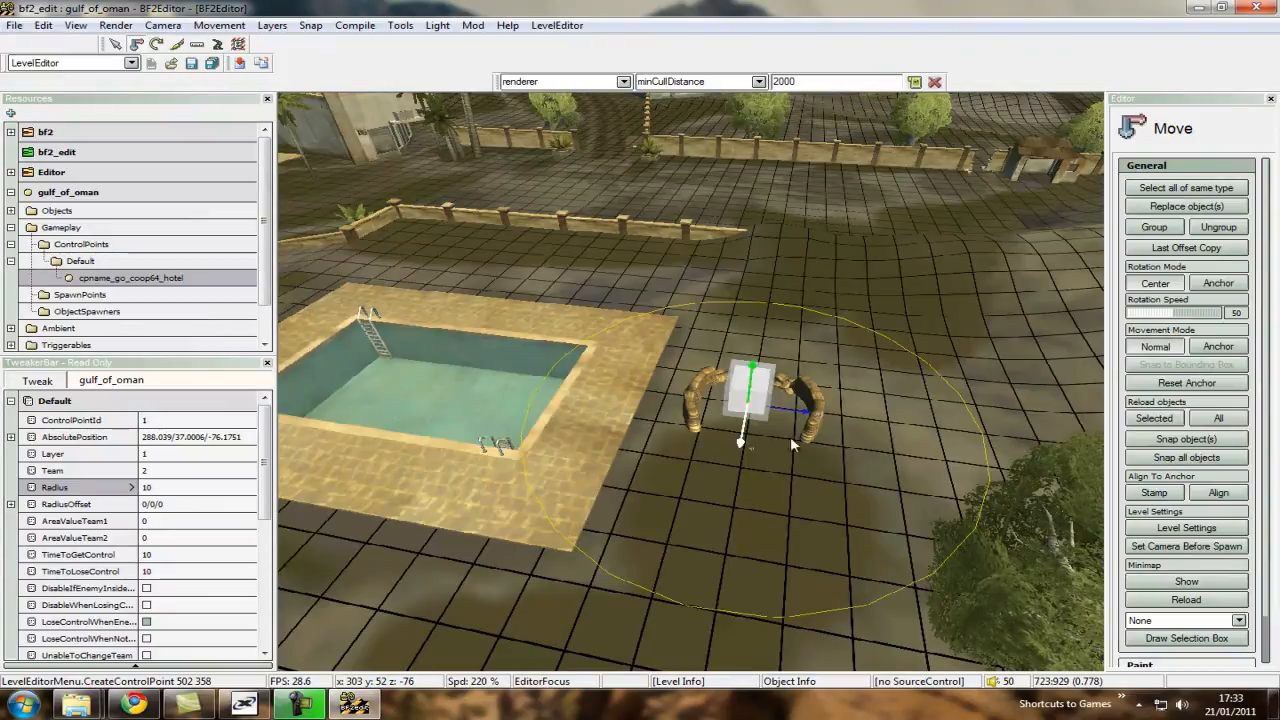
scroll(190, 496, "down", 3)
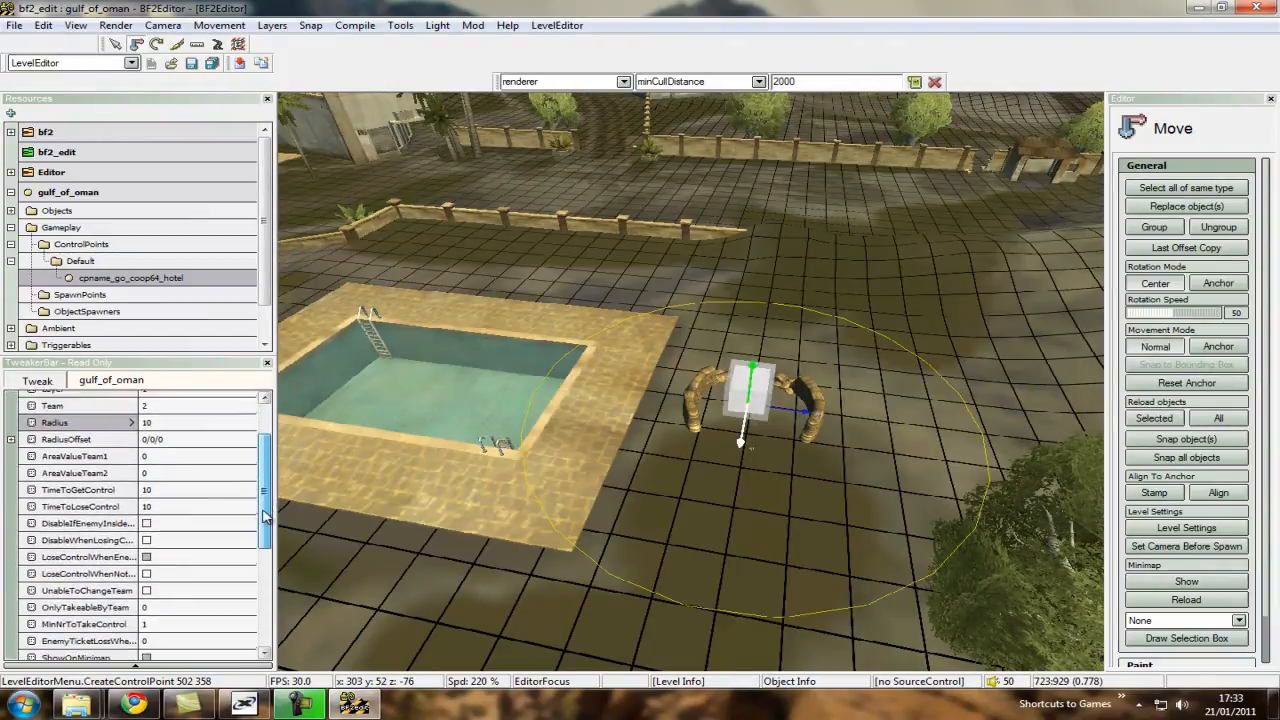
left_click(186, 488)
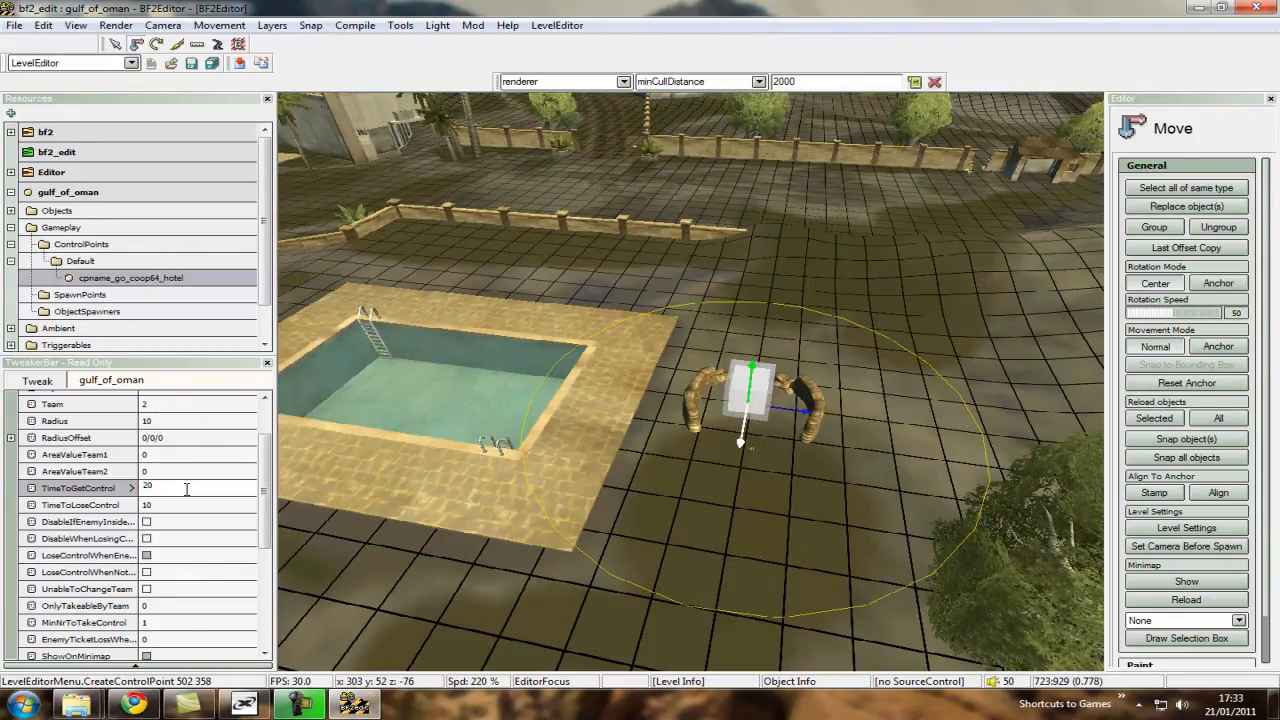
key("Tab")
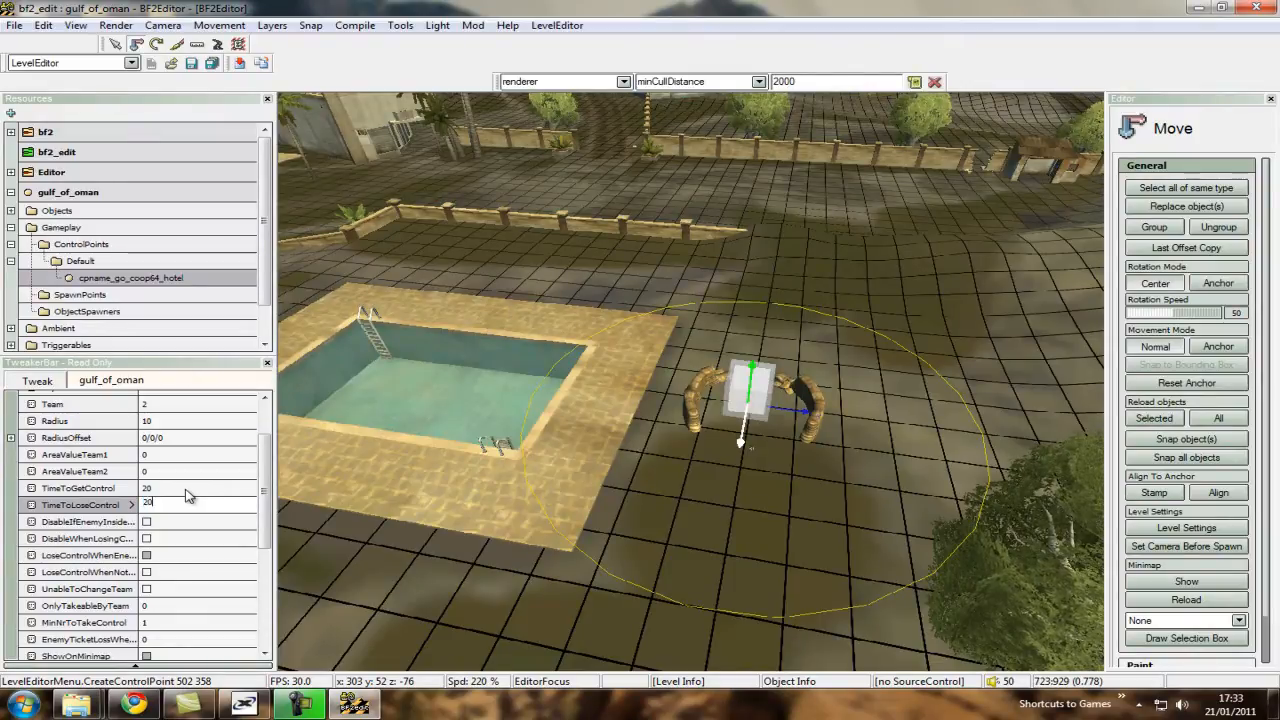
key("Return")
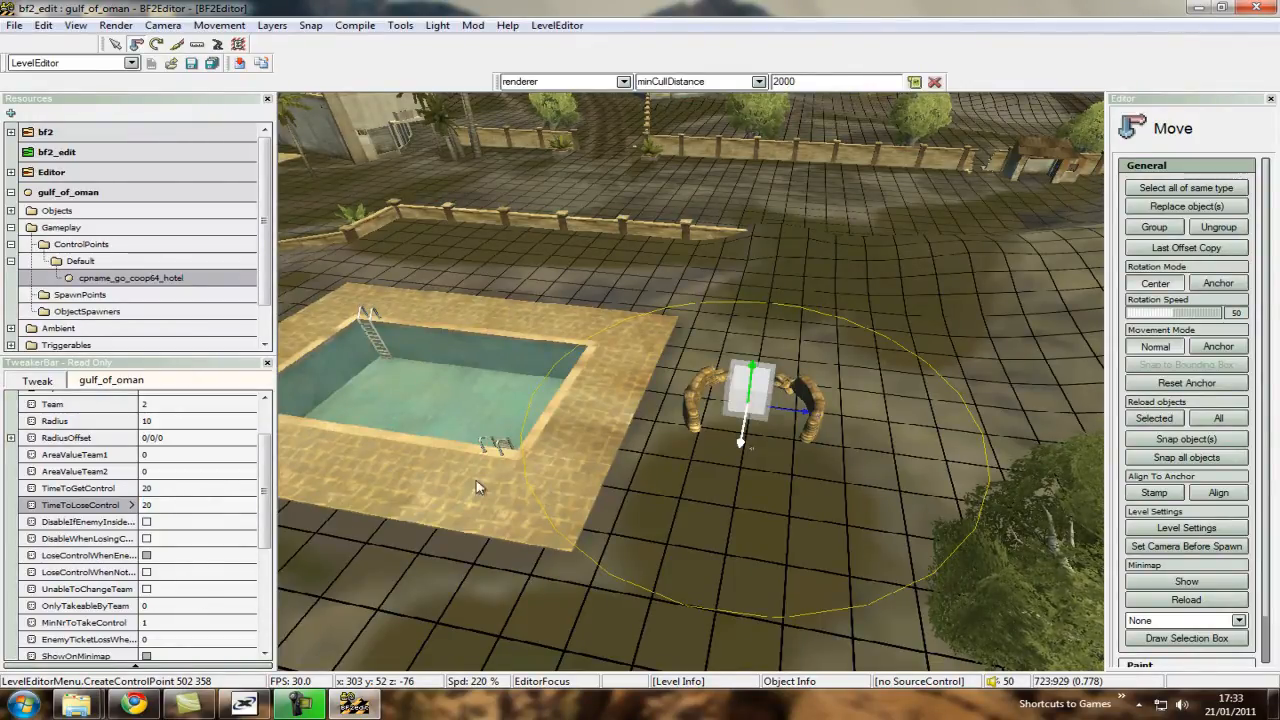
Create a control point named cpname_go_coop64_village on the ground beside the waterside village huts.
key("s")
right_click_drag(480, 486, 704, 462)
left_click(647, 468)
key("w")
scroll(686, 382, "up", 5)
key("w")
scroll(691, 381, "up", 4)
key("w")
scroll(691, 381, "down", 8)
key("w")
scroll(668, 384, "down", 1)
right_click(725, 368)
left_click(763, 380)
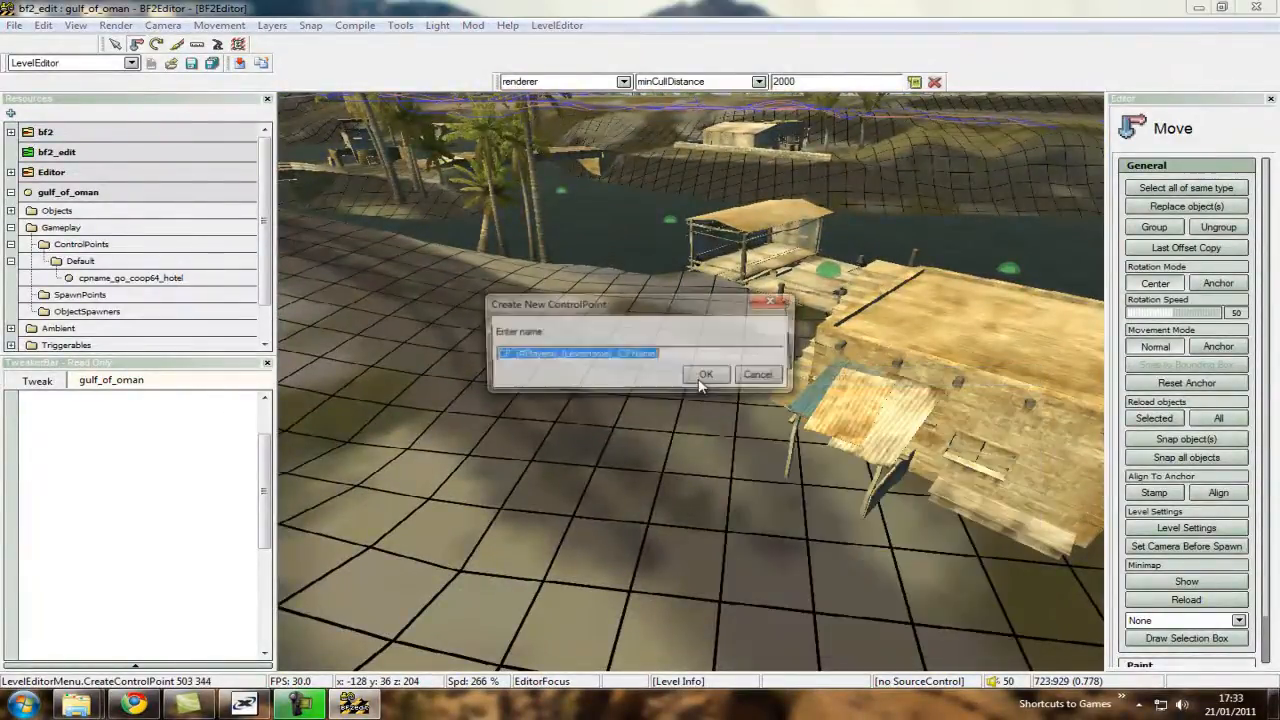
type("cpname_go_")
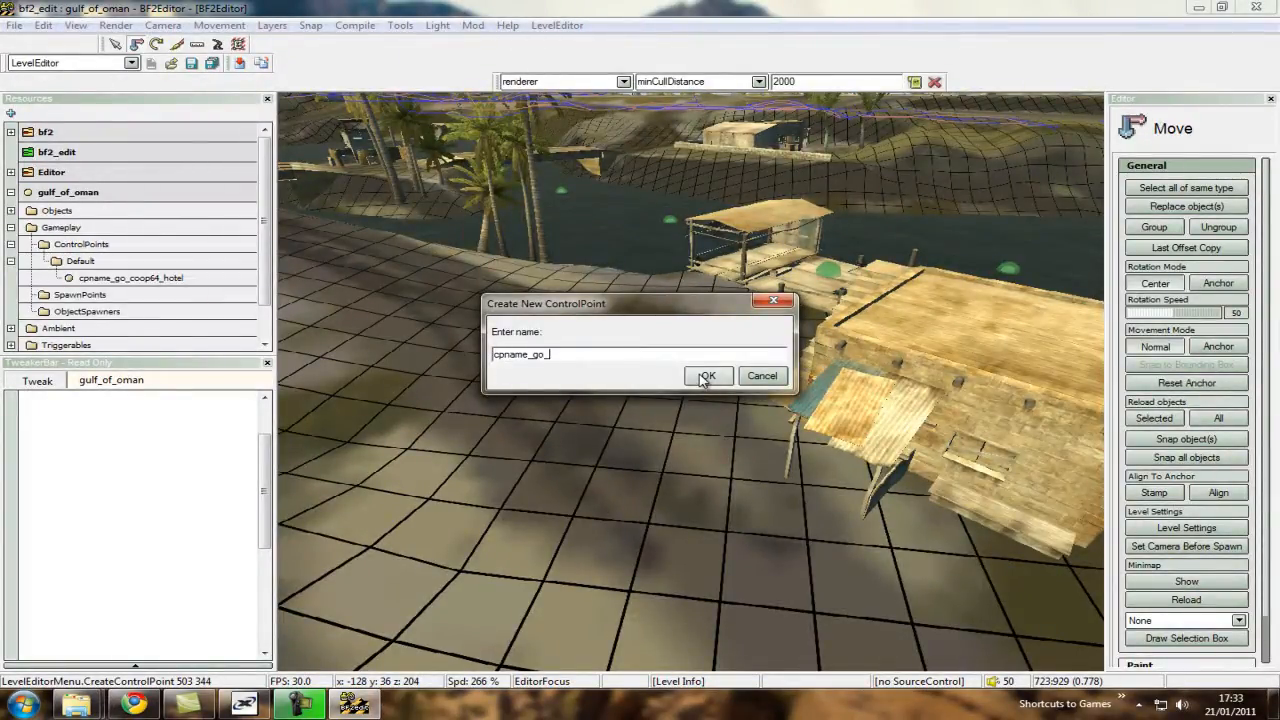
type("coop64_village")
left_click(704, 377)
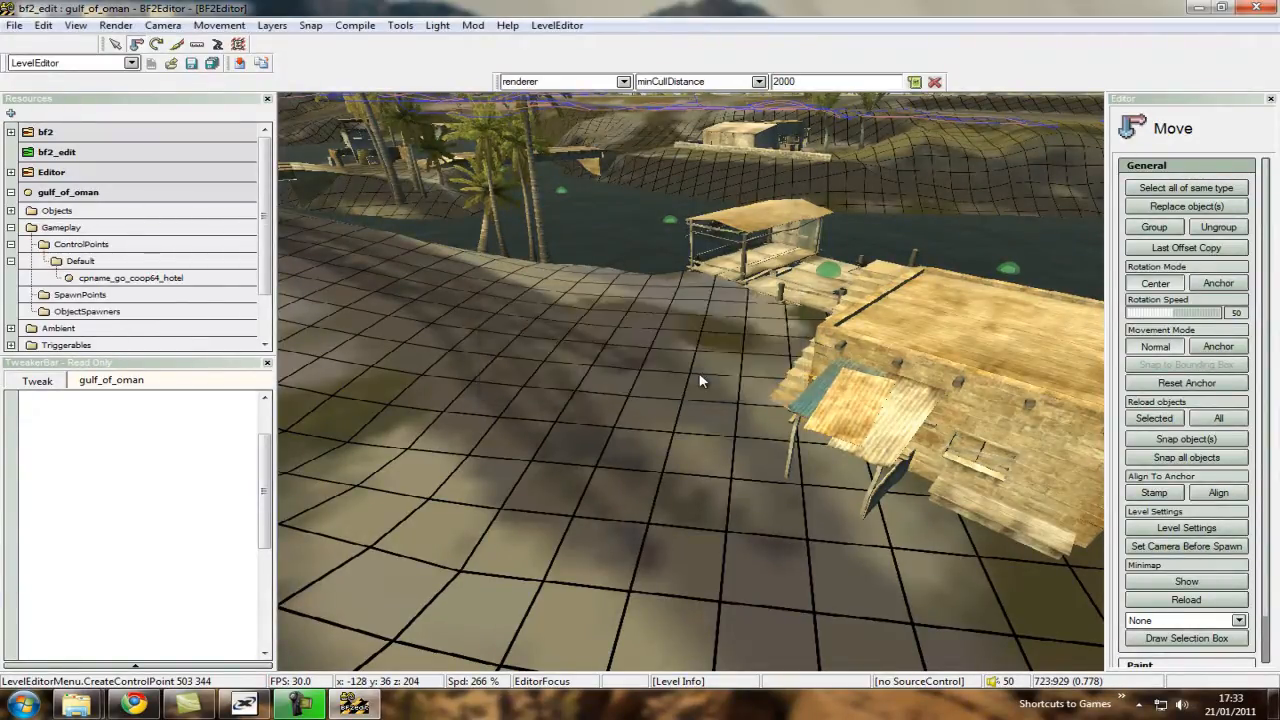
Keep the village control point on Team 1 and set its Radius to 10.
left_click(164, 471)
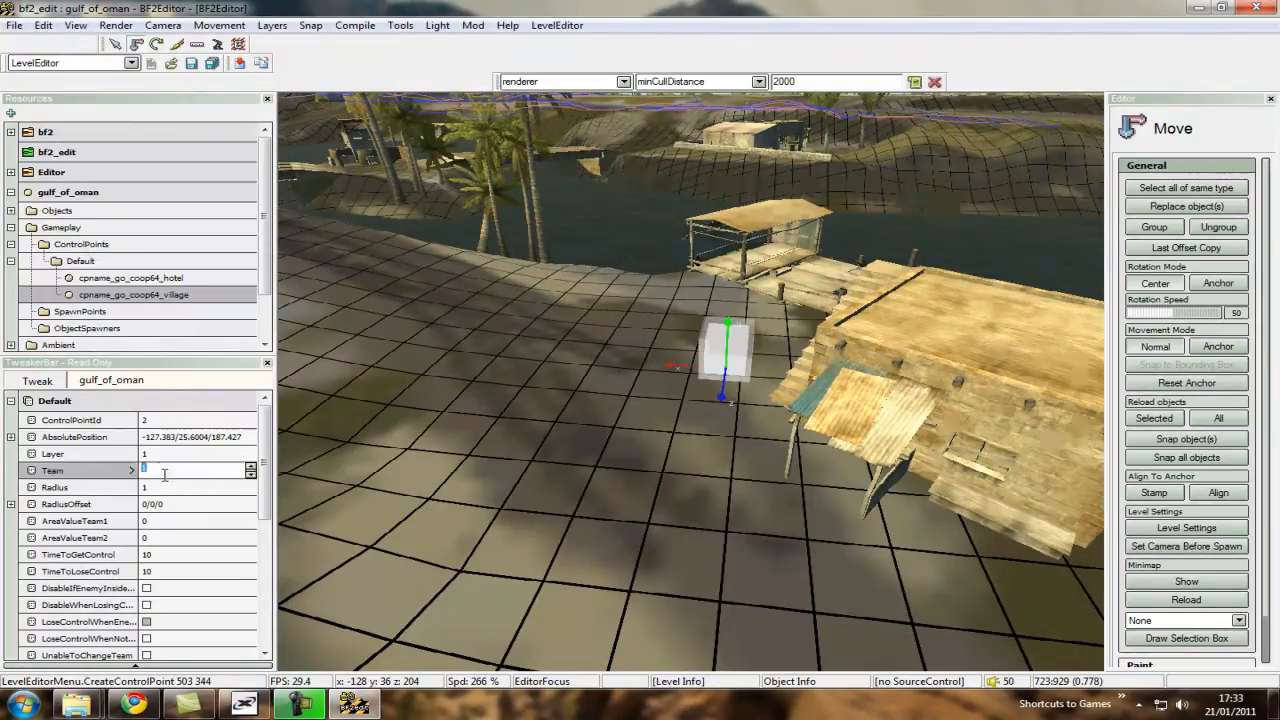
left_click(170, 487)
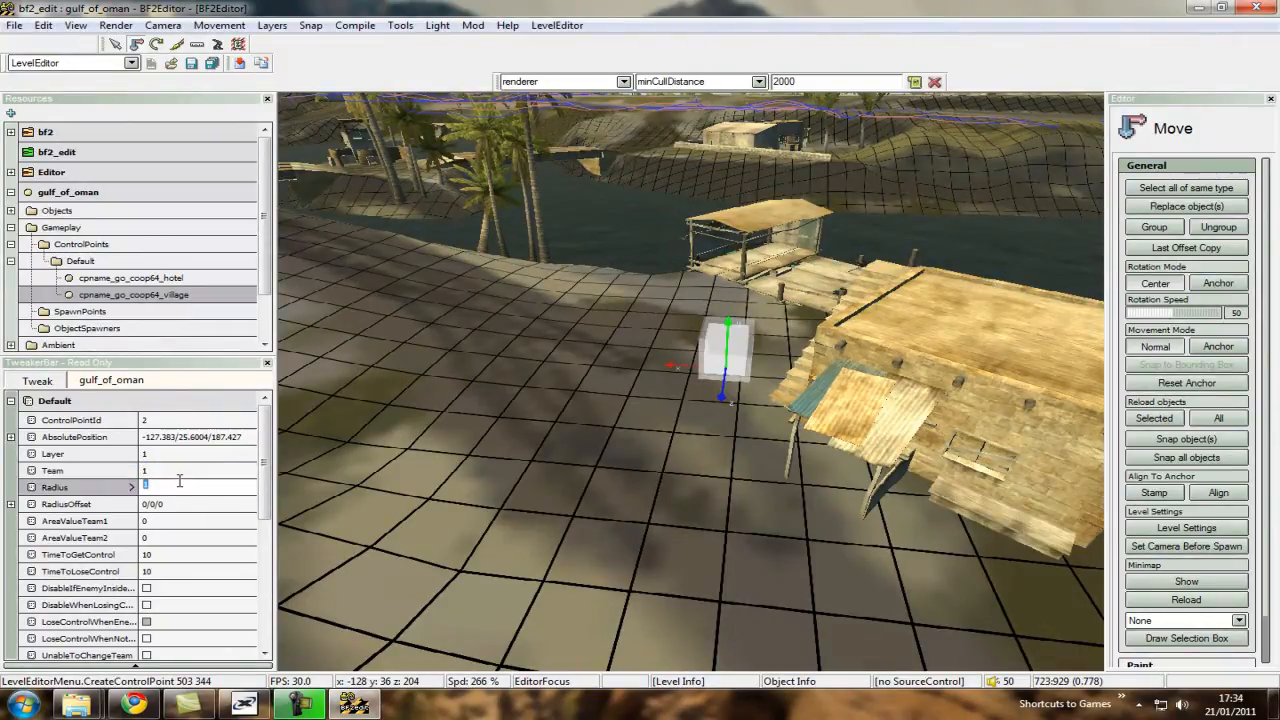
type("10")
key("Return")
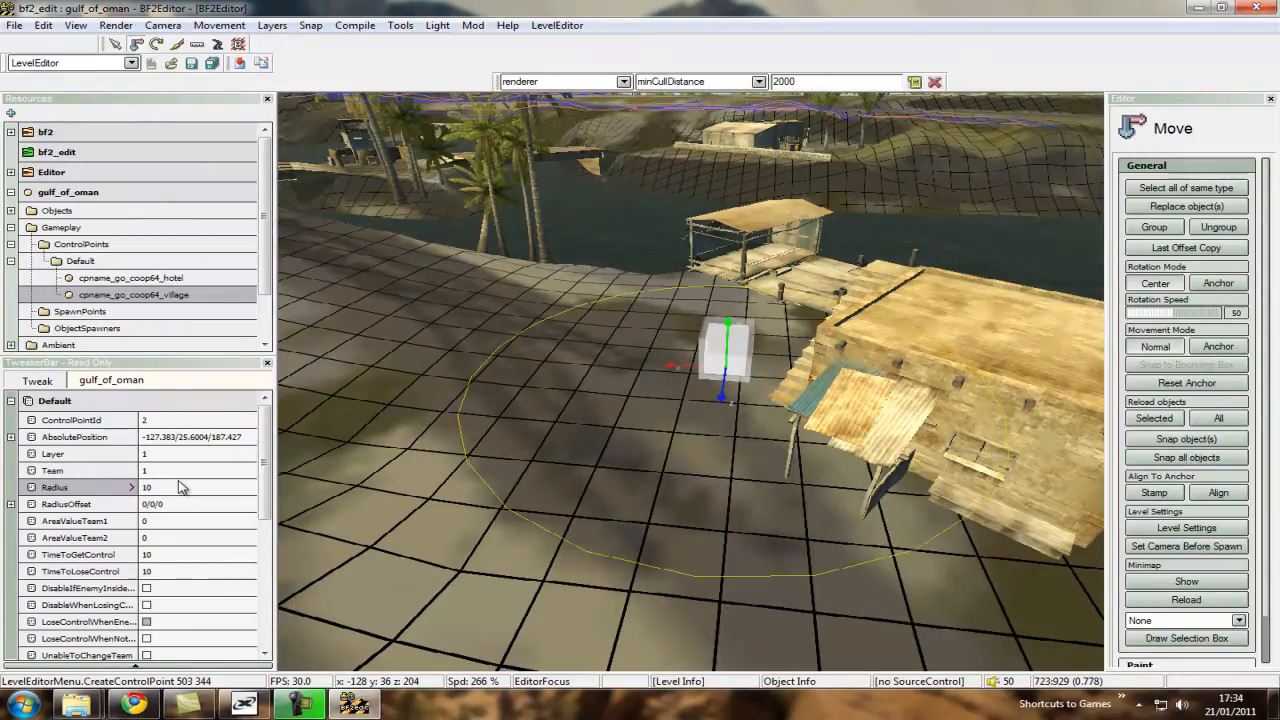
Set the village control point's TimeToGetControl and TimeToLoseControl both to 20.
left_click(178, 550)
type("20")
key("Tab")
type("20")
key("Return")
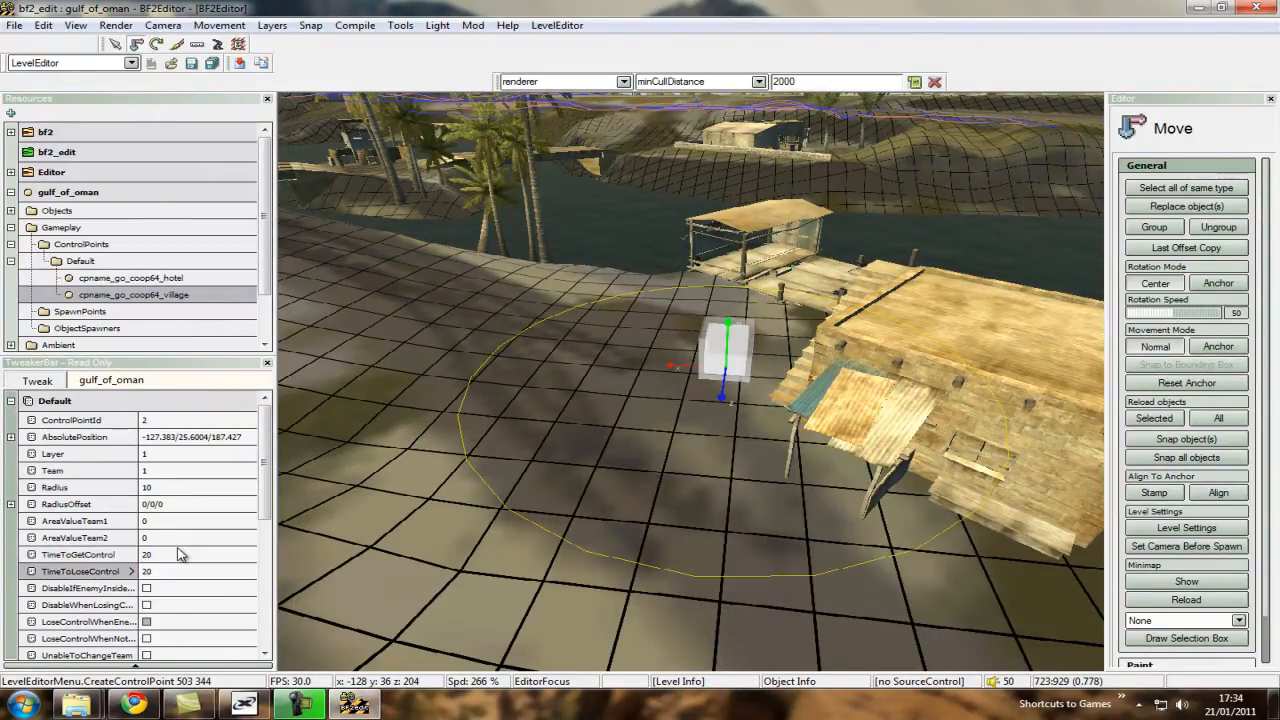
Create a control point named cpname_go_coop64_middleground on the open street between the town buildings.
key("ctrl+s")
key("s")
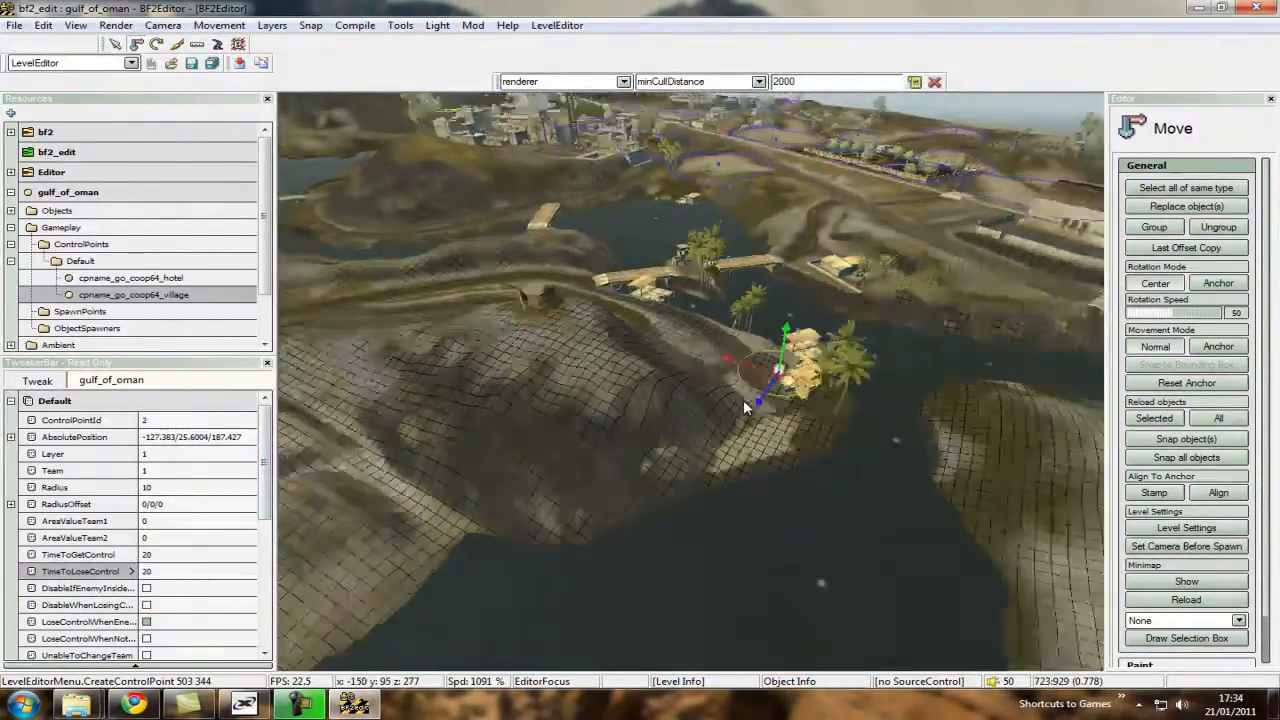
key("w")
key("s")
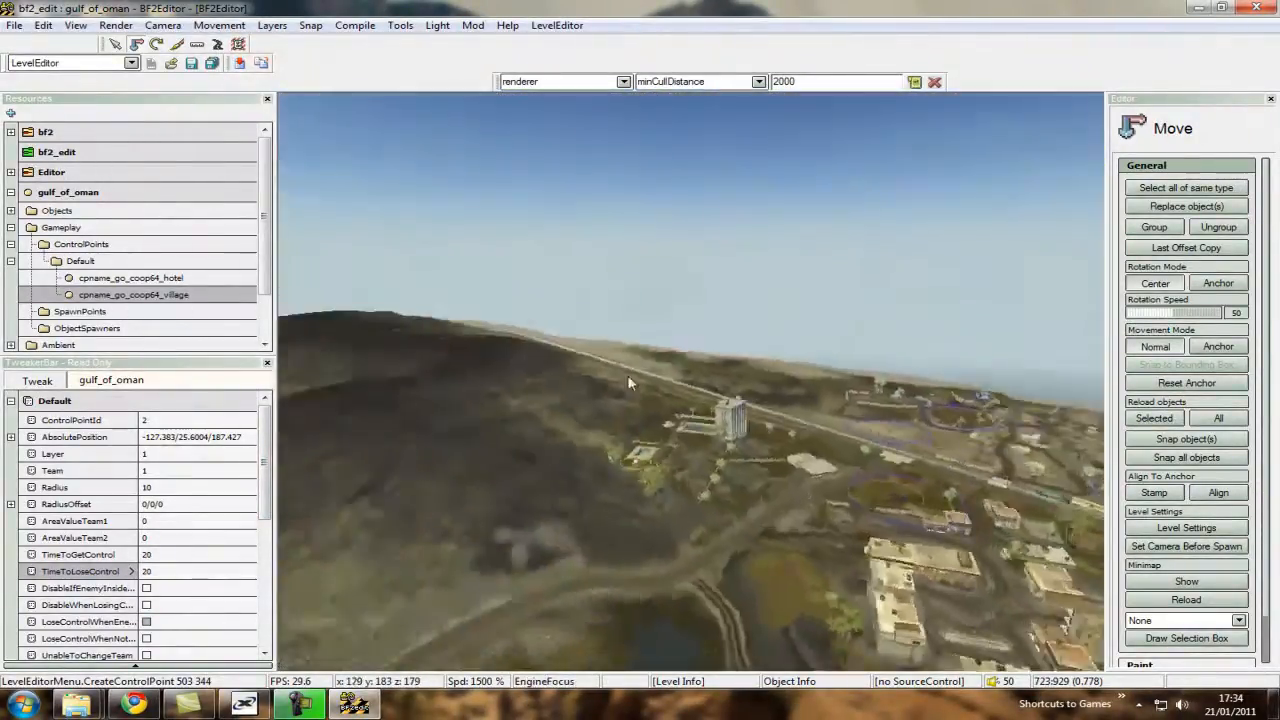
key("w")
key("s")
key("w")
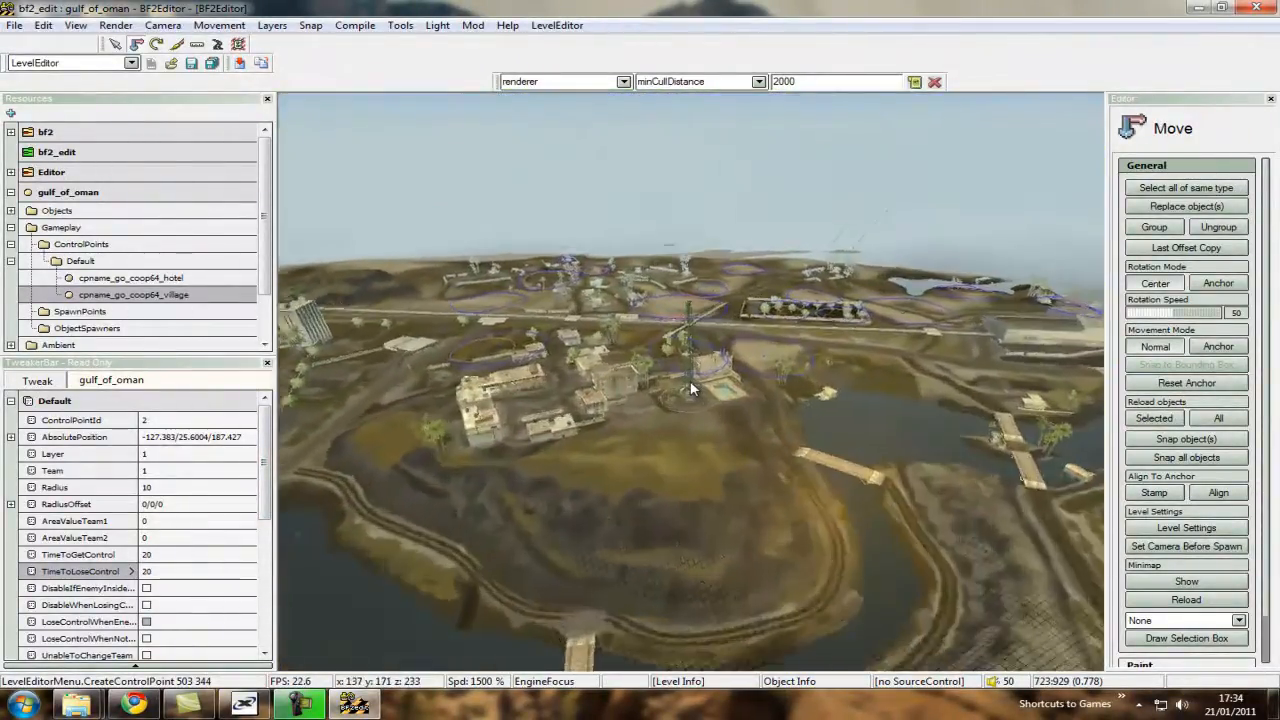
key("s")
key("w")
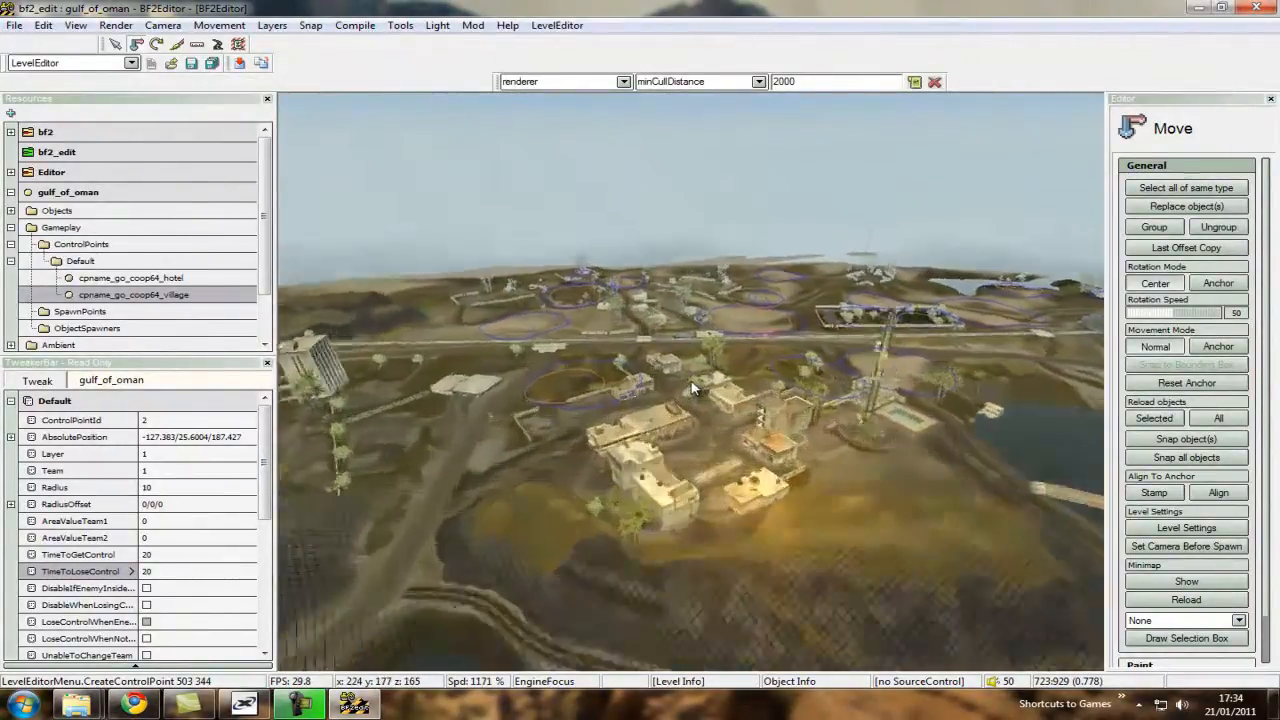
key("w")
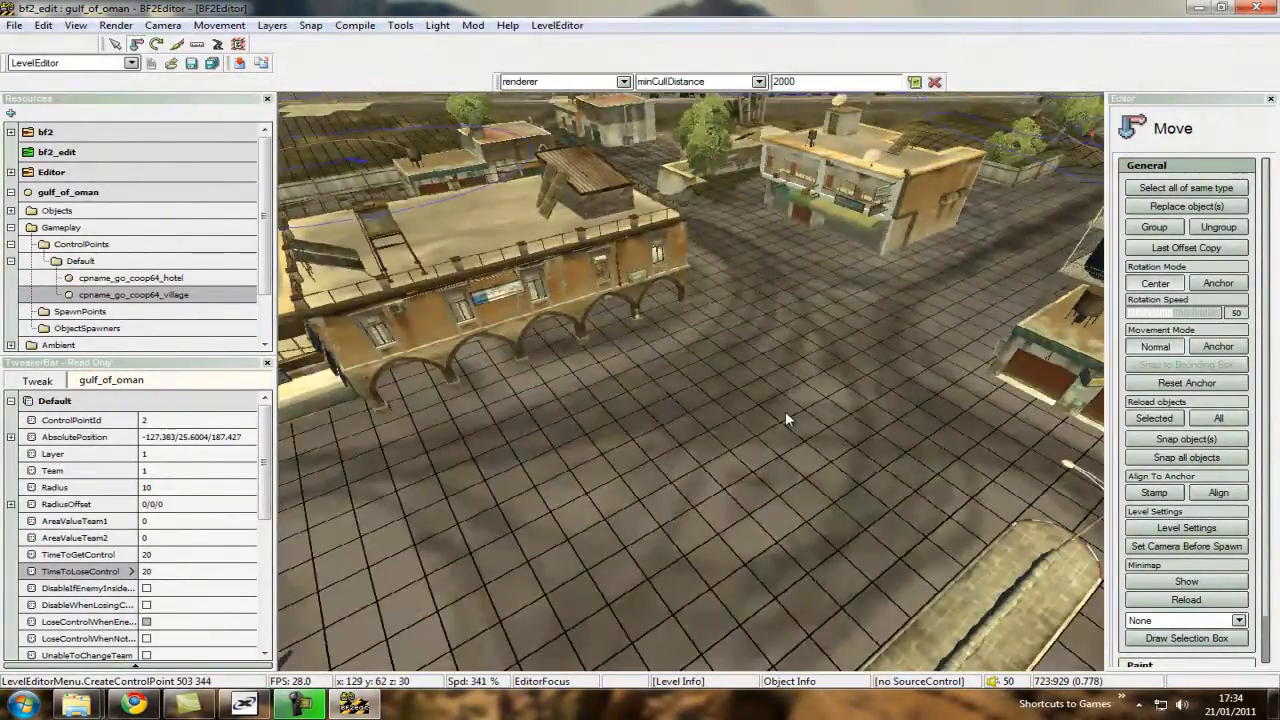
right_click(785, 411)
left_click(850, 16)
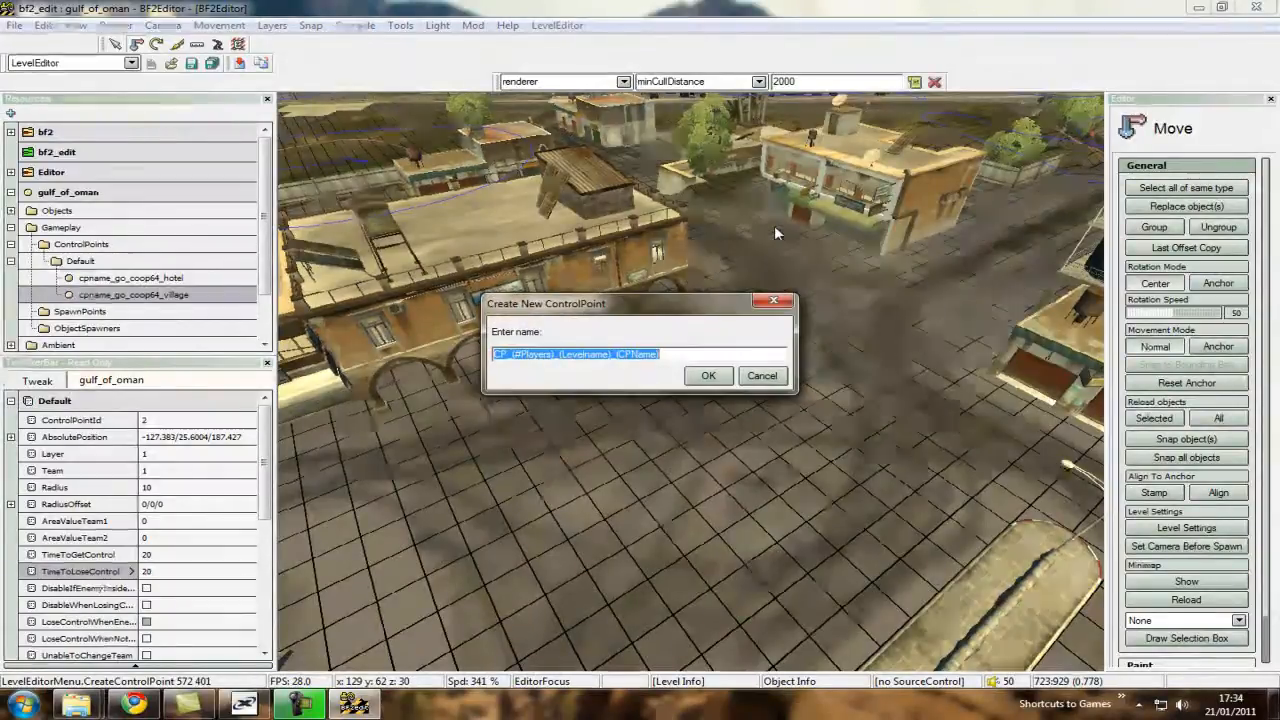
type("cpname_")
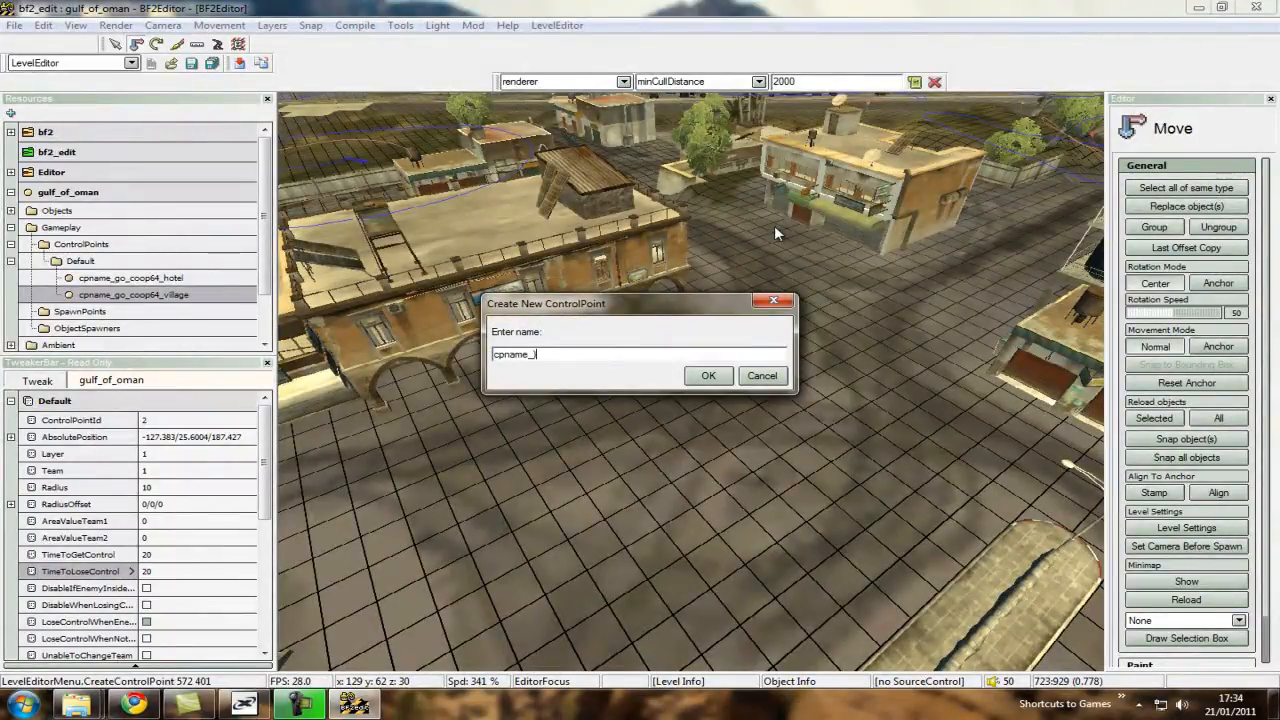
type("go_coop64_middl")
key("BackSpace")
type("dle")
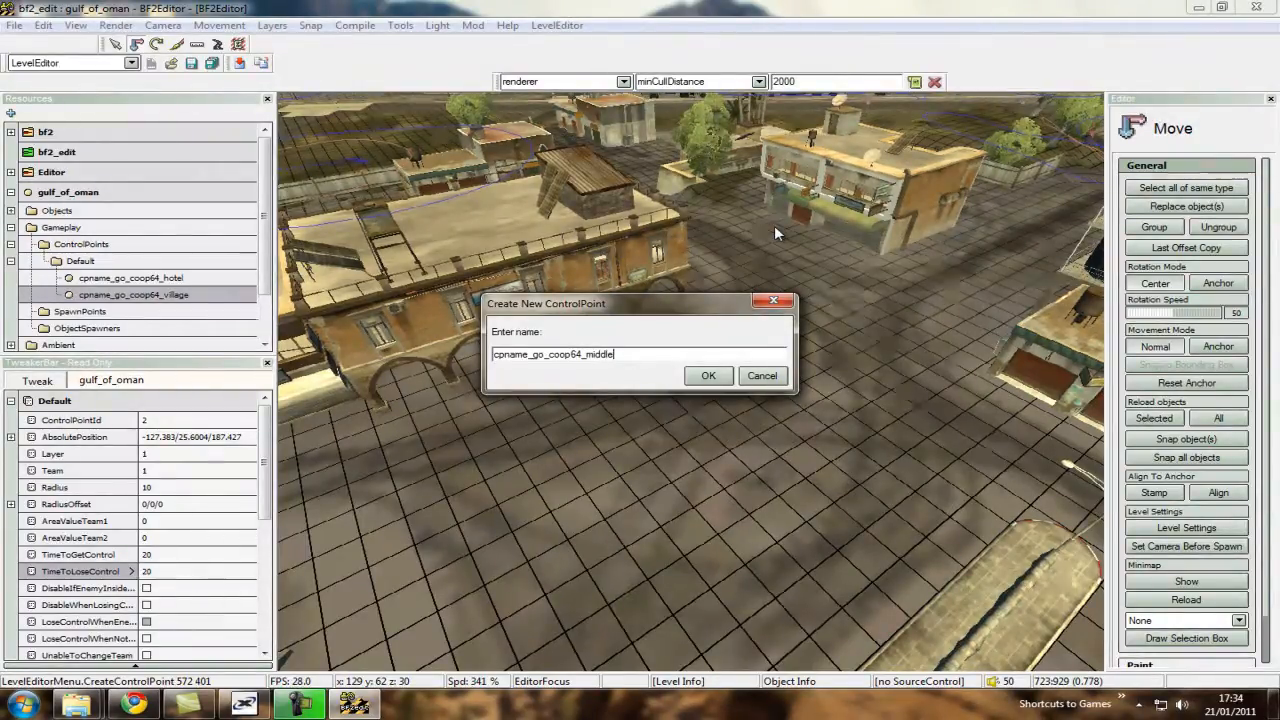
type("ground")
key("Return")
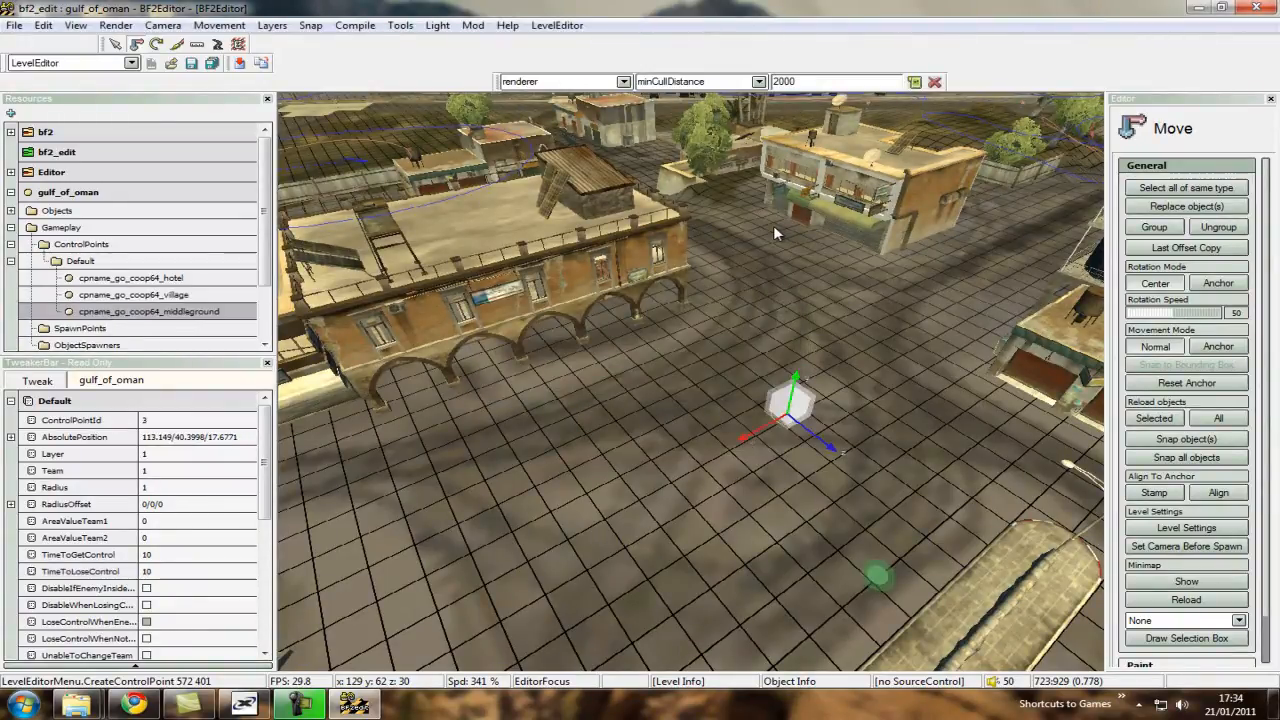
Set the middleground control point's Team to 0 and its Radius to 10.
left_click(166, 471)
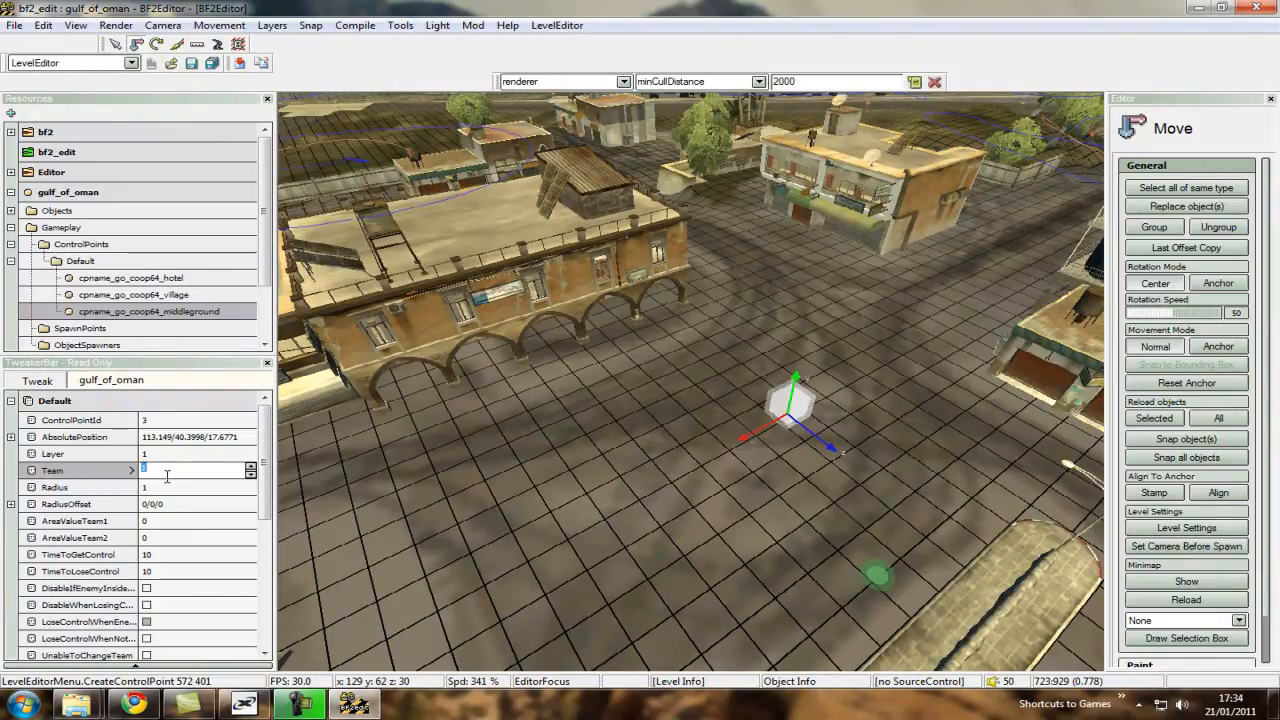
key("Return")
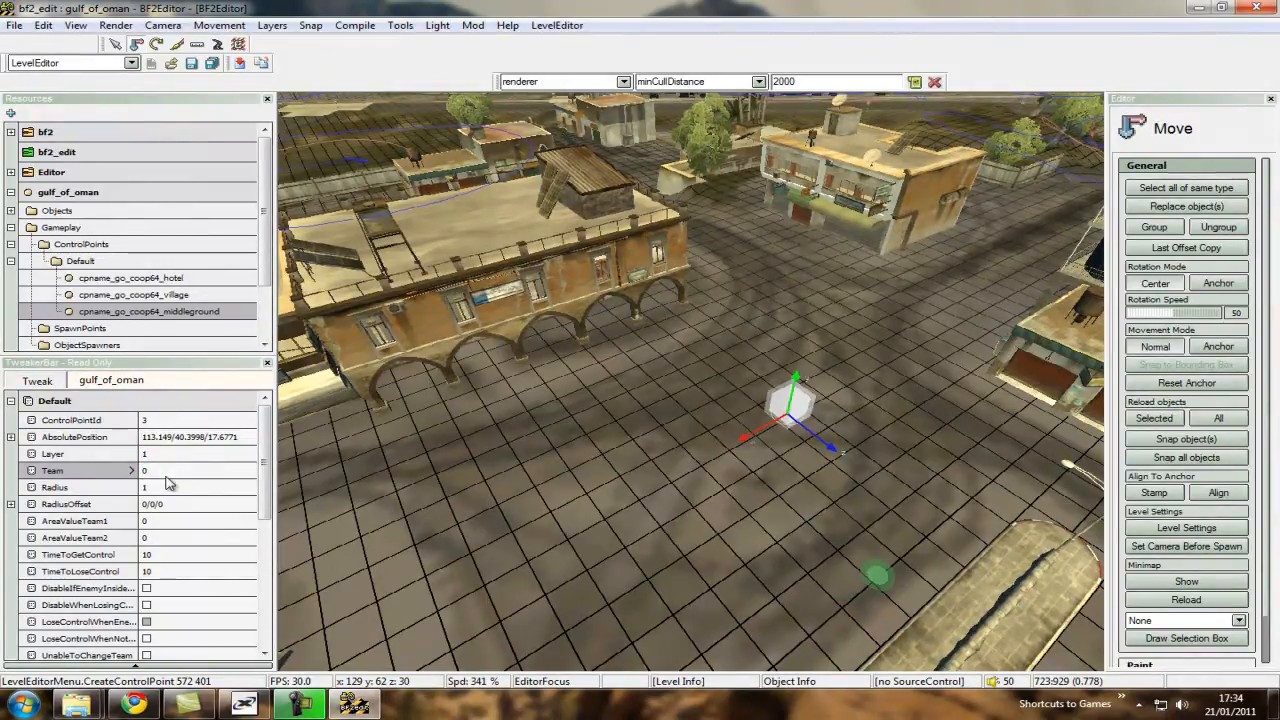
left_click(155, 487)
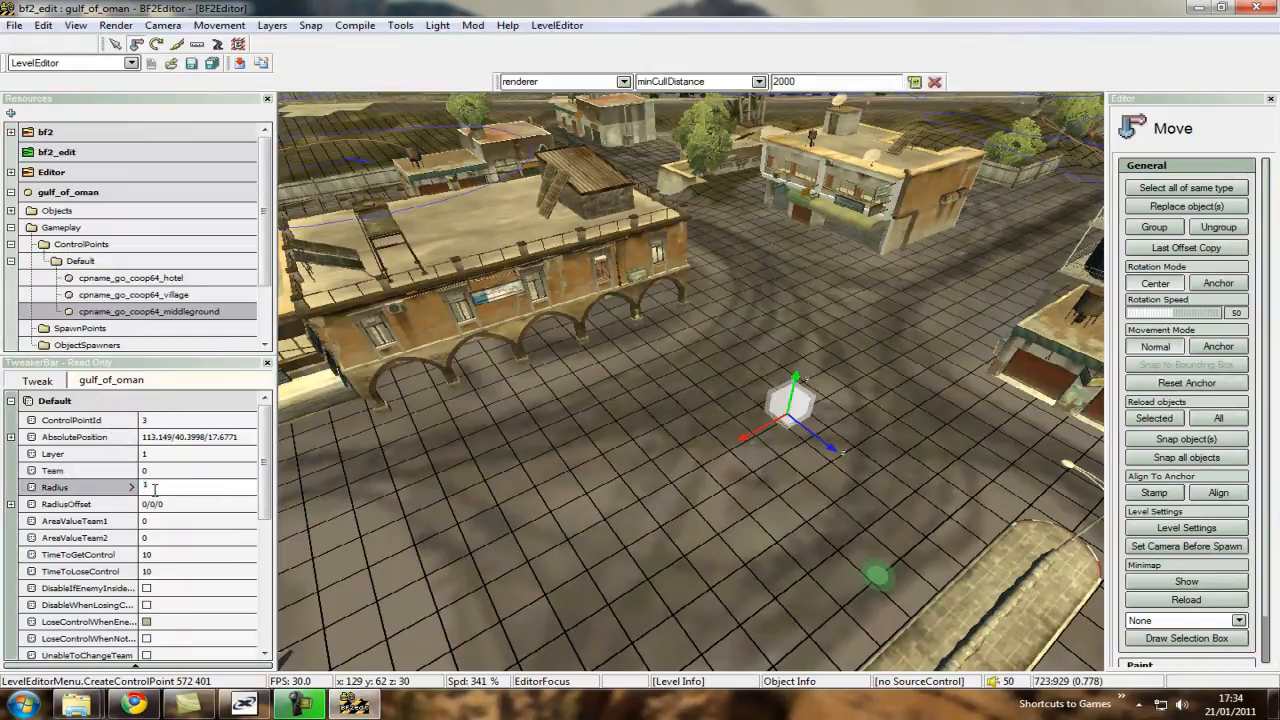
key("Return")
Set the middleground control point's TimeToGetControl and TimeToLoseControl both to 20.
left_click(158, 554)
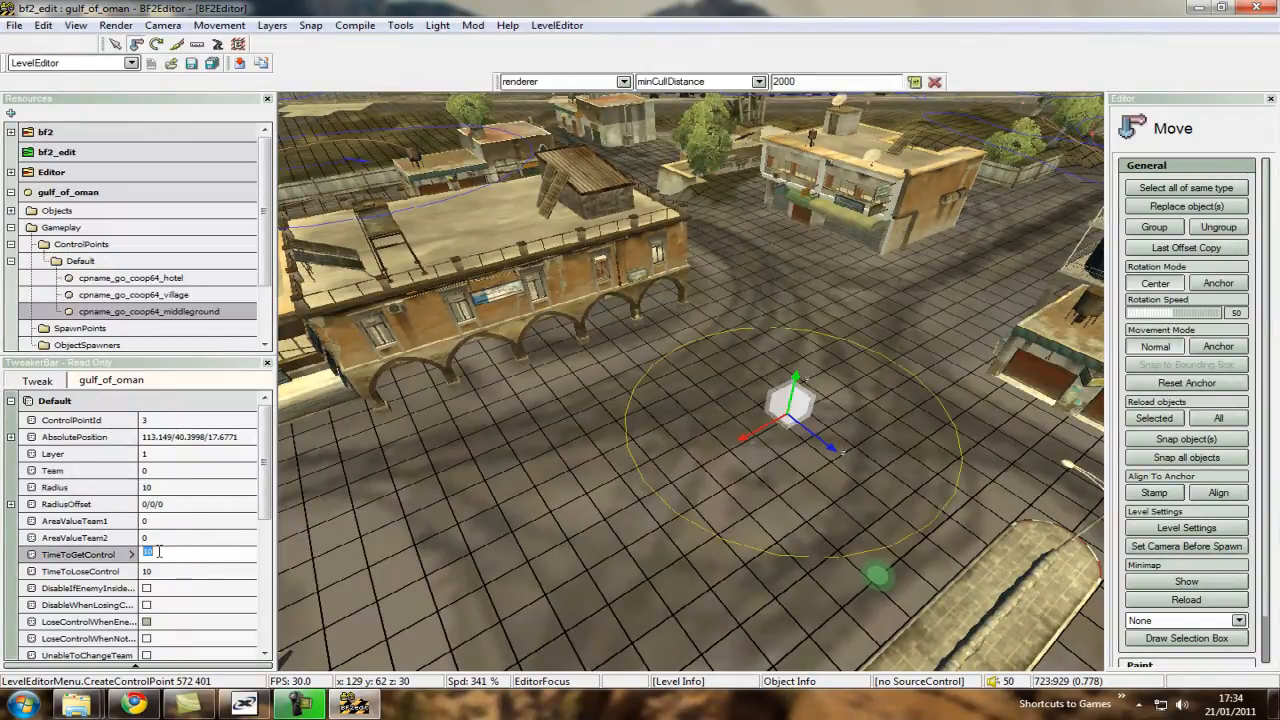
type("20")
key("Tab")
type("20")
key("Return")
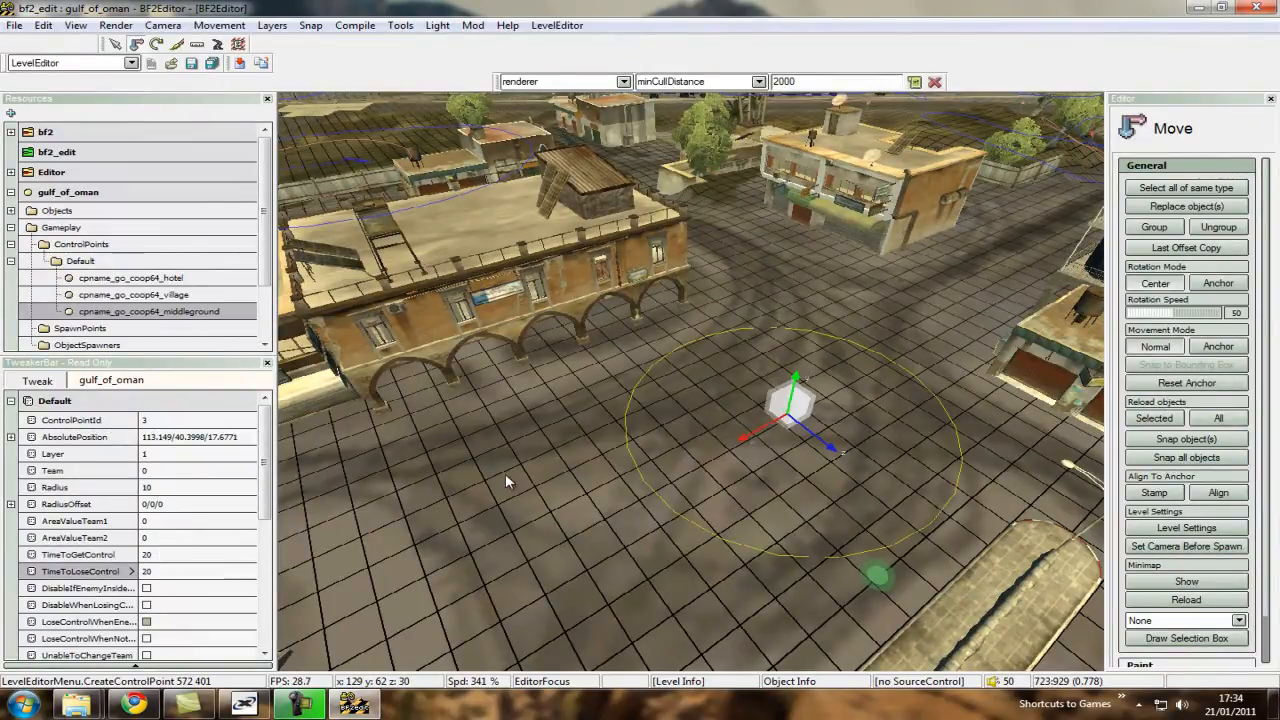
Go back to the hotel control point beside the swimming pool and examine the ground around it.
right_click_drag(506, 476, 691, 384, "ctrl")
left_click(545, 490)
scroll(691, 384, "down", 3, "ctrl")
right_click_drag(568, 472, 741, 457, "ctrl")
scroll(691, 385, "down", 5, "ctrl")
scroll(693, 383, "up", 8, "ctrl")
scroll(691, 384, "down", 8, "ctrl")
scroll(690, 382, "down", 5, "ctrl")
scroll(691, 382, "up", 10, "ctrl")
scroll(690, 381, "down", 10, "ctrl")
scroll(738, 448, "down", 3, "ctrl")
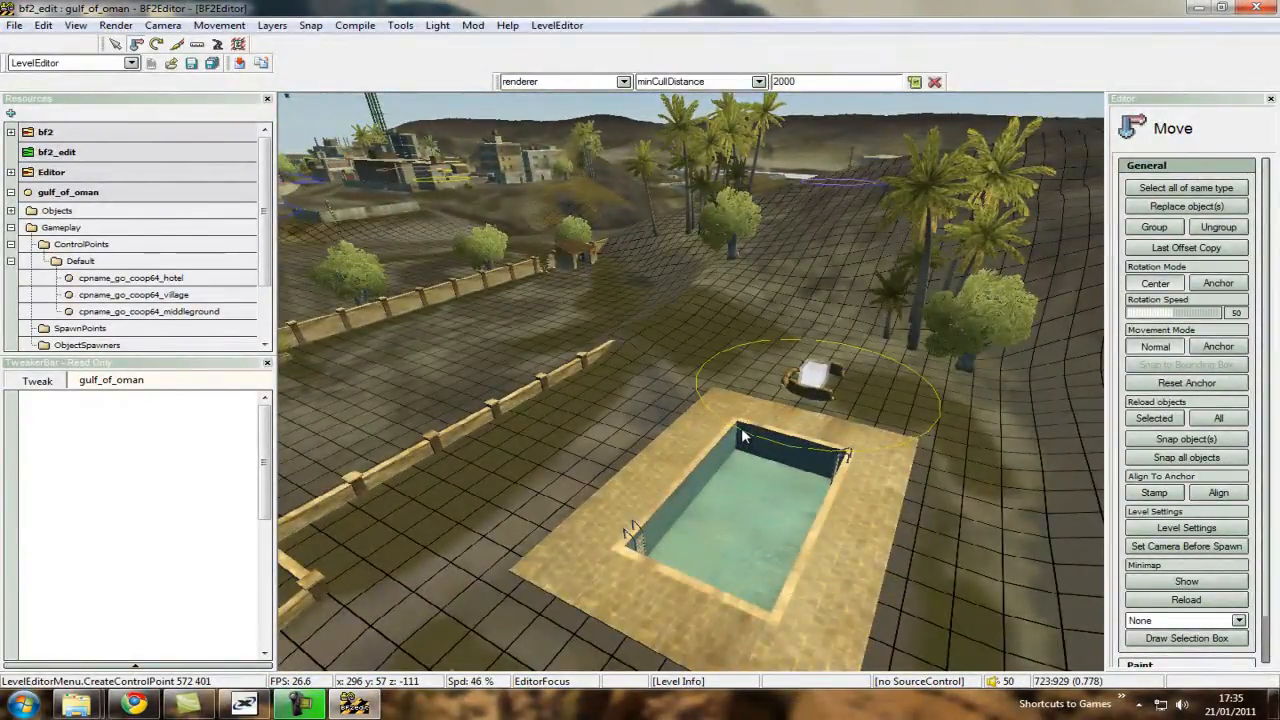
scroll(688, 381, "up", 9, "ctrl")
right_click_drag(743, 425, 692, 387, "ctrl")
scroll(746, 426, "down", 3, "ctrl")
scroll(702, 399, "down", 2, "ctrl")
scroll(691, 382, "up", 4, "ctrl")
scroll(687, 382, "down", 3, "ctrl")
scroll(691, 389, "up", 7, "ctrl")
Turn on AI drawing and display the infantry navmesh in the viewport.
left_click(115, 27)
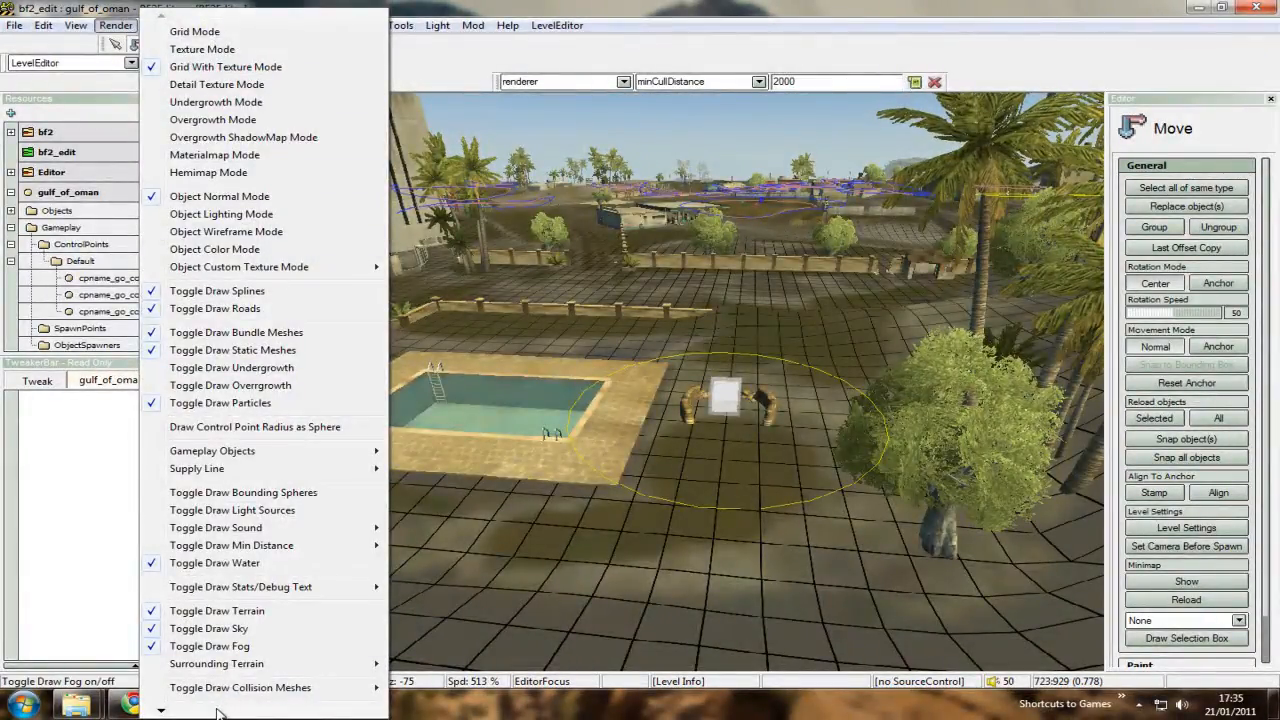
mouse_move(218, 712)
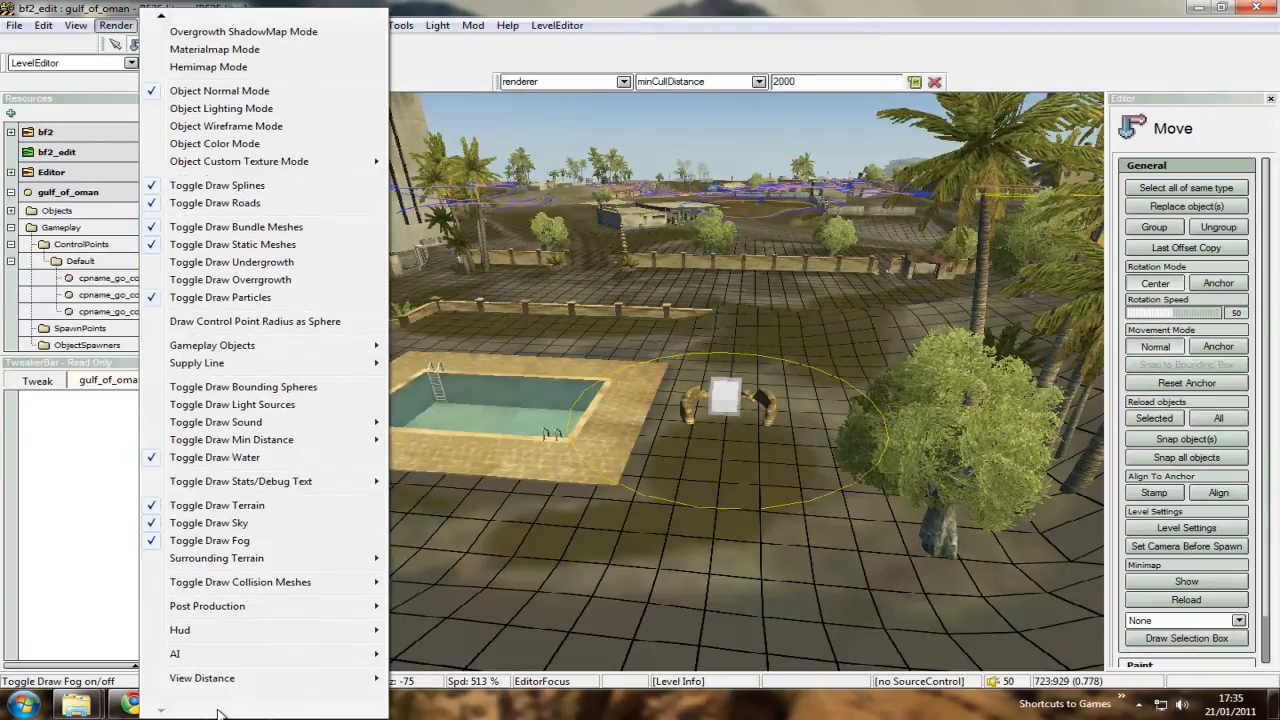
mouse_move(206, 661)
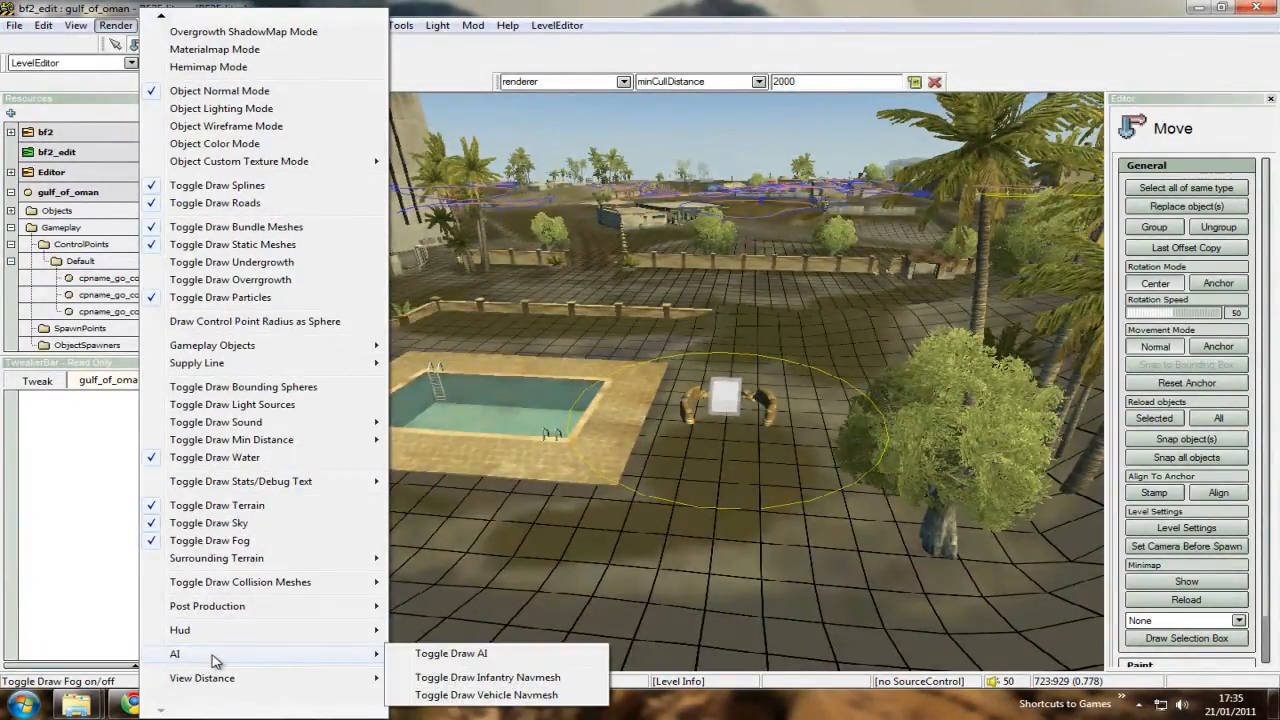
left_click(421, 653)
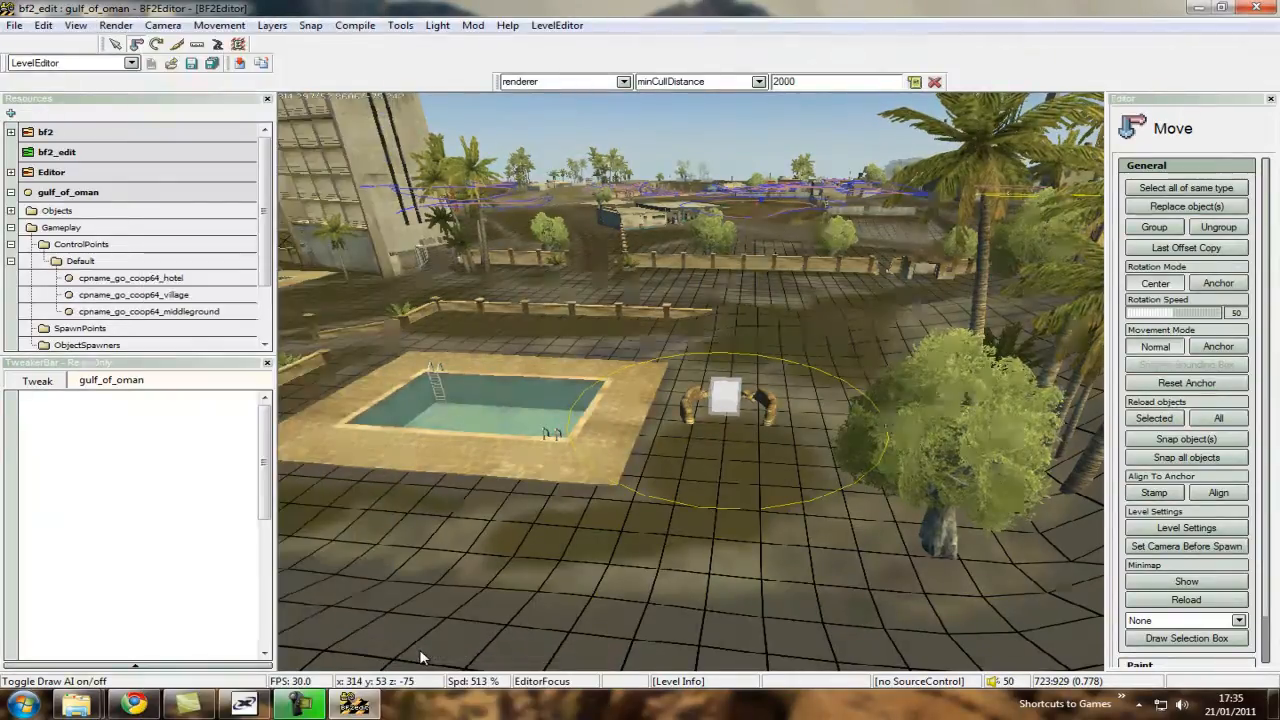
left_click(115, 25)
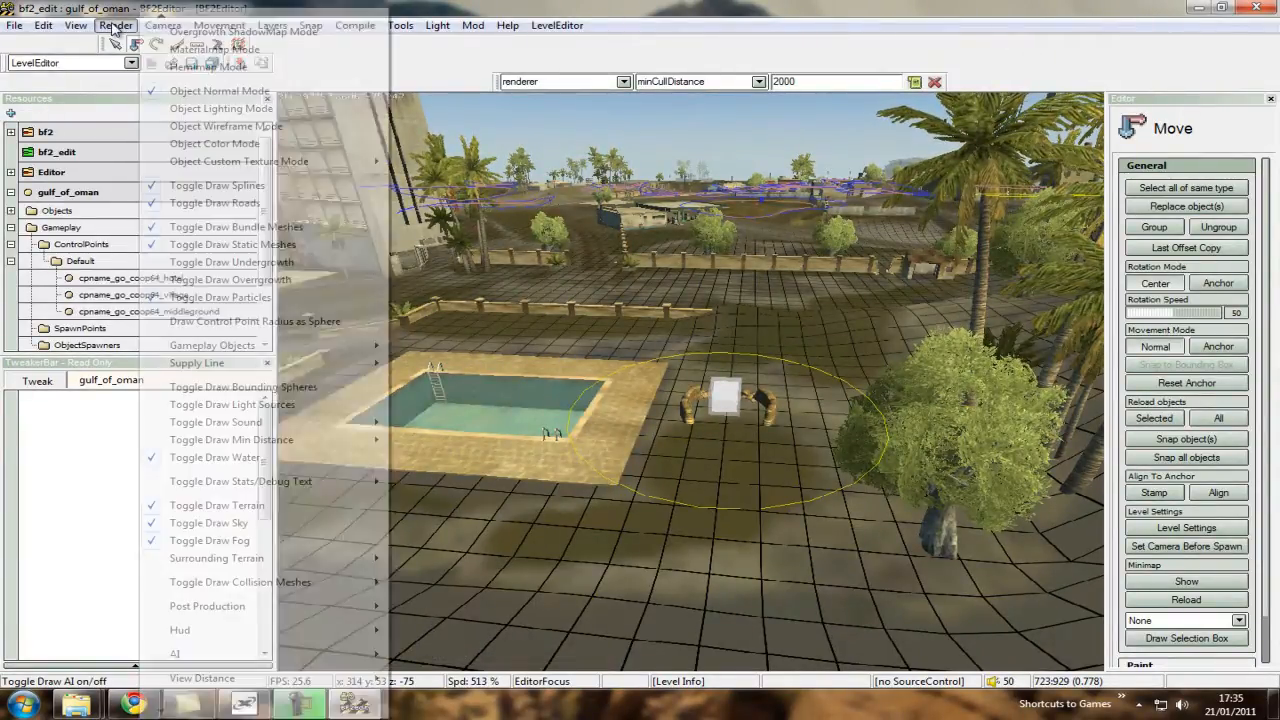
left_click(115, 25)
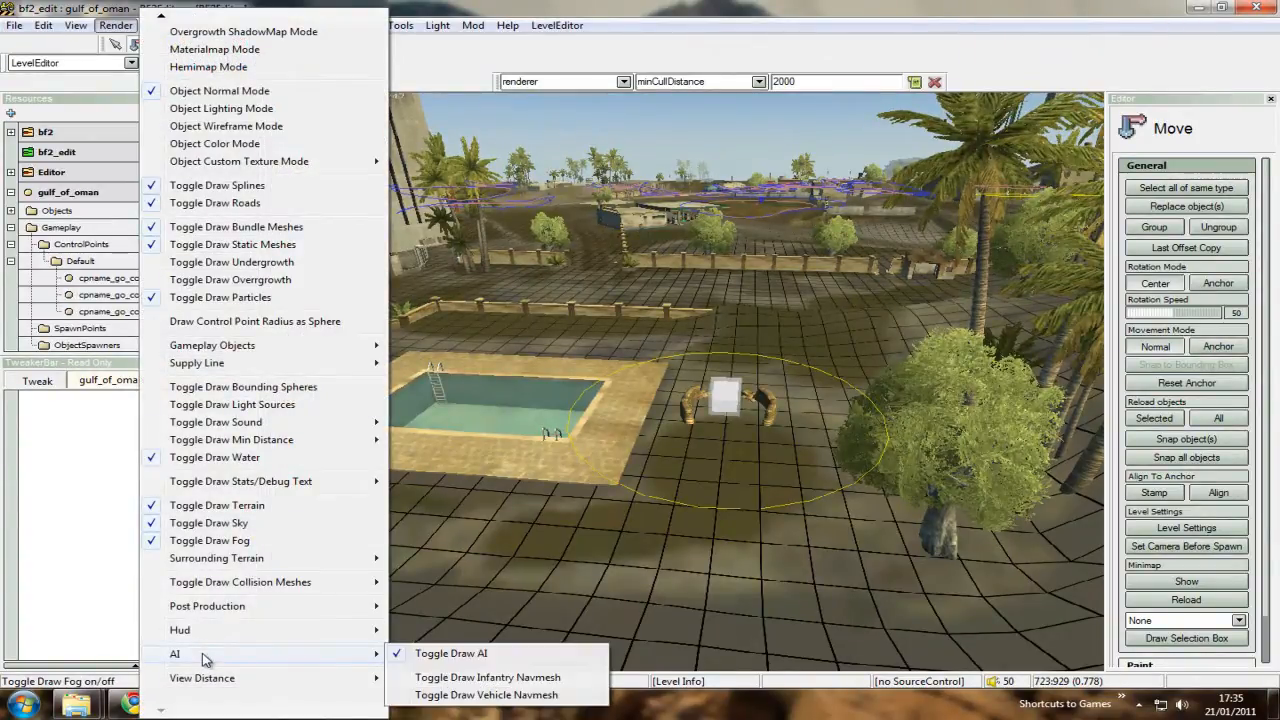
left_click(486, 678)
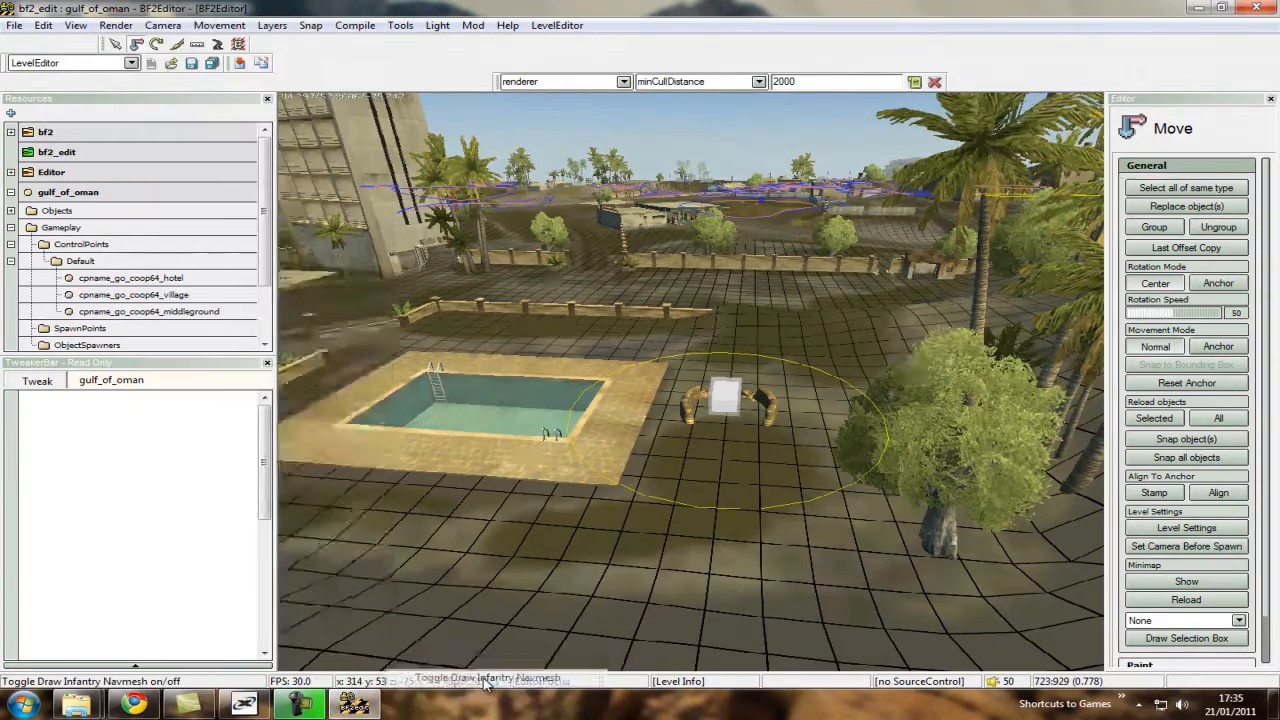
Examine the infantry navmesh on the ground around the hotel swimming pool.
right_click_drag(693, 388, 670, 430)
scroll(693, 388, "up", 5)
key("w")
key("s")
key("s")
key("w")
scroll(691, 387, "down", 3)
key("w")
key("w")
key("s")
scroll(691, 388, "down", 5)
key("w")
right_click(618, 434)
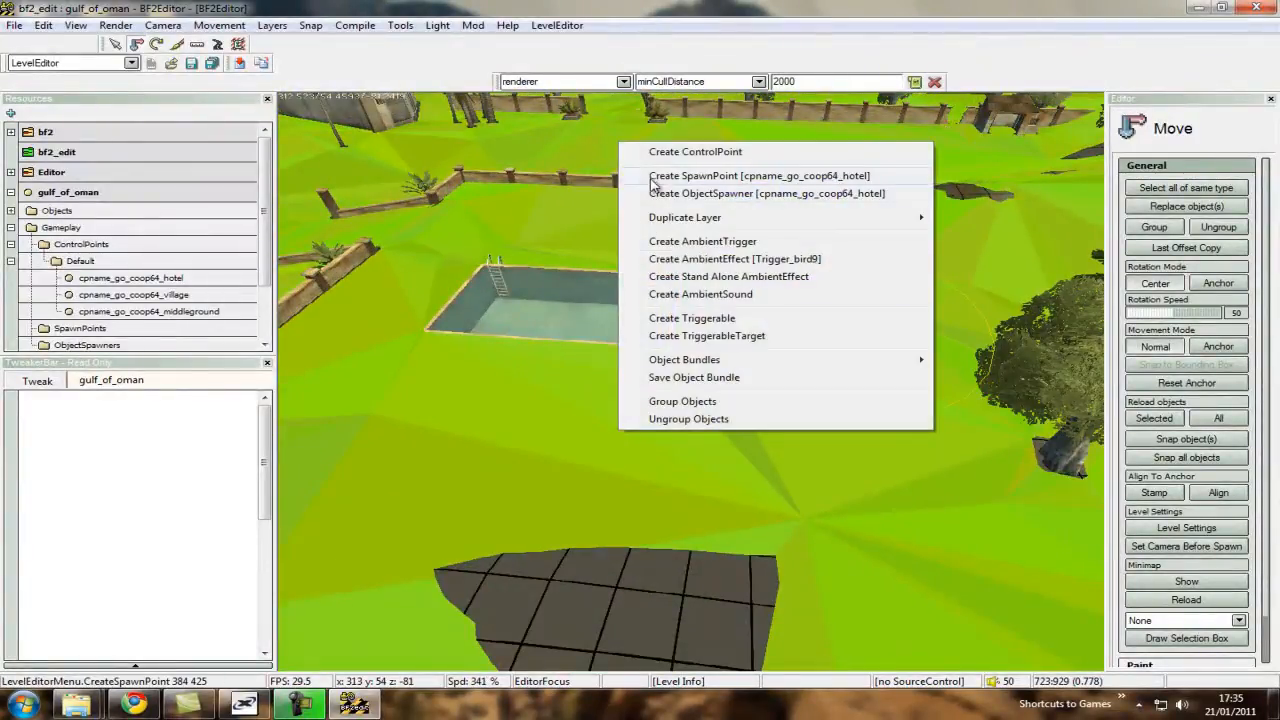
left_click(700, 176)
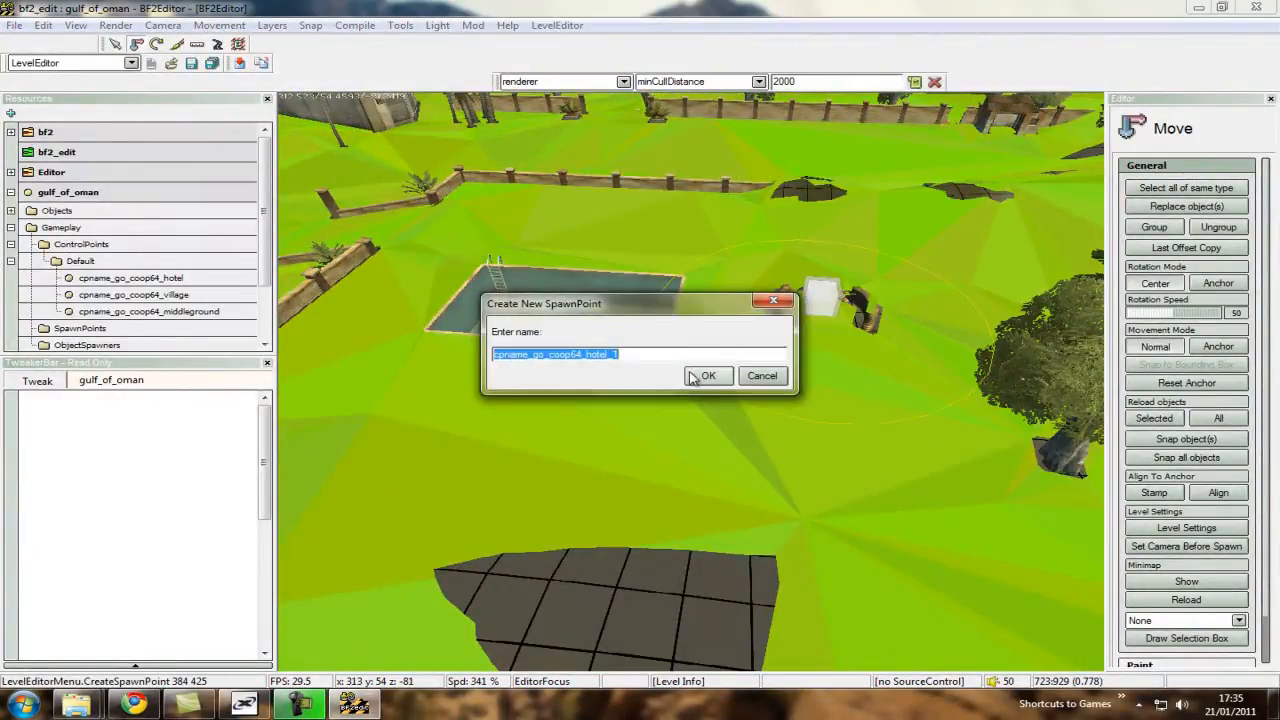
left_click(752, 382)
Inspect which areas the infantry navmesh covers and leaves out across the wider hotel grounds.
scroll(694, 387, "up", 5)
key("s")
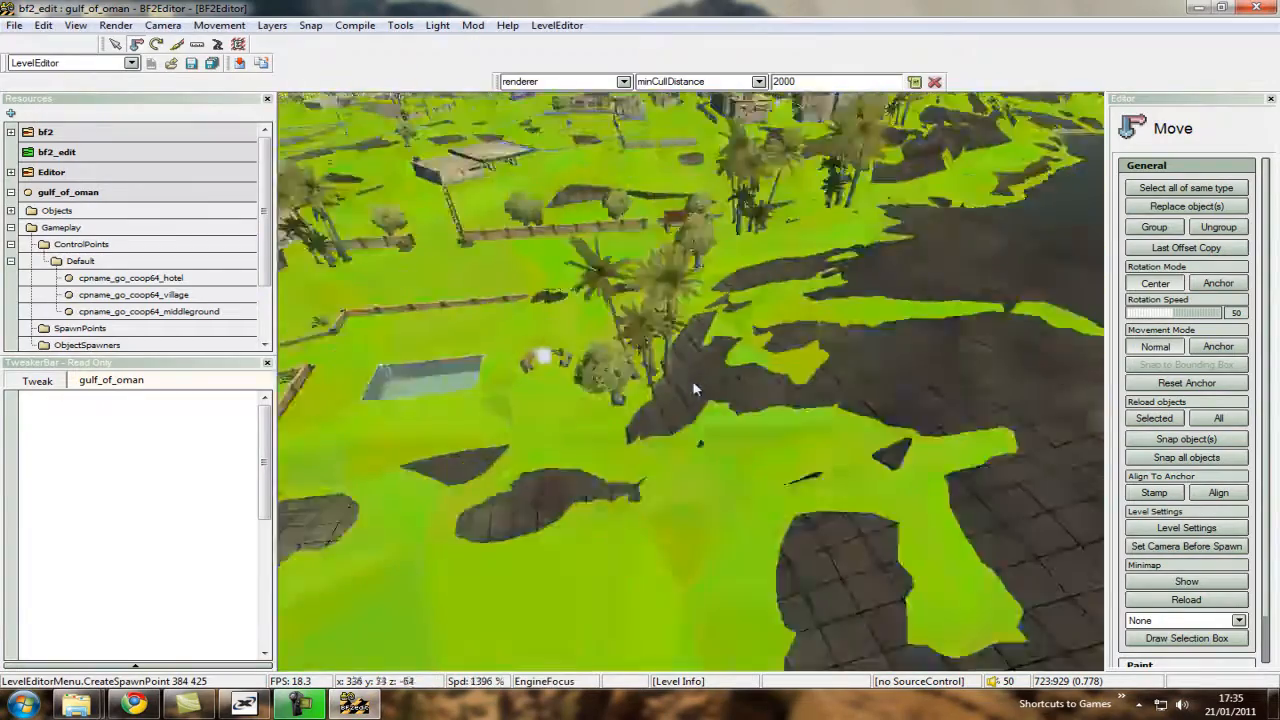
key("w")
key("s")
mouse_move(694, 387)
right_mouse_down()
mouse_move(654, 383)
mouse_move(803, 376)
mouse_move(693, 389)
right_mouse_up()
scroll(691, 389, "down", 4)
key("w")
key("w")
scroll(694, 389, "down", 4)
key("s")
key("s")
mouse_move(753, 436)
right_mouse_down()
mouse_move(688, 387)
mouse_move(743, 441)
right_mouse_up()
key("w")
Create a spawn point named cpname_go_coop64_hotel_1 for the hotel control point on the navmesh beside the pool.
right_click(575, 441)
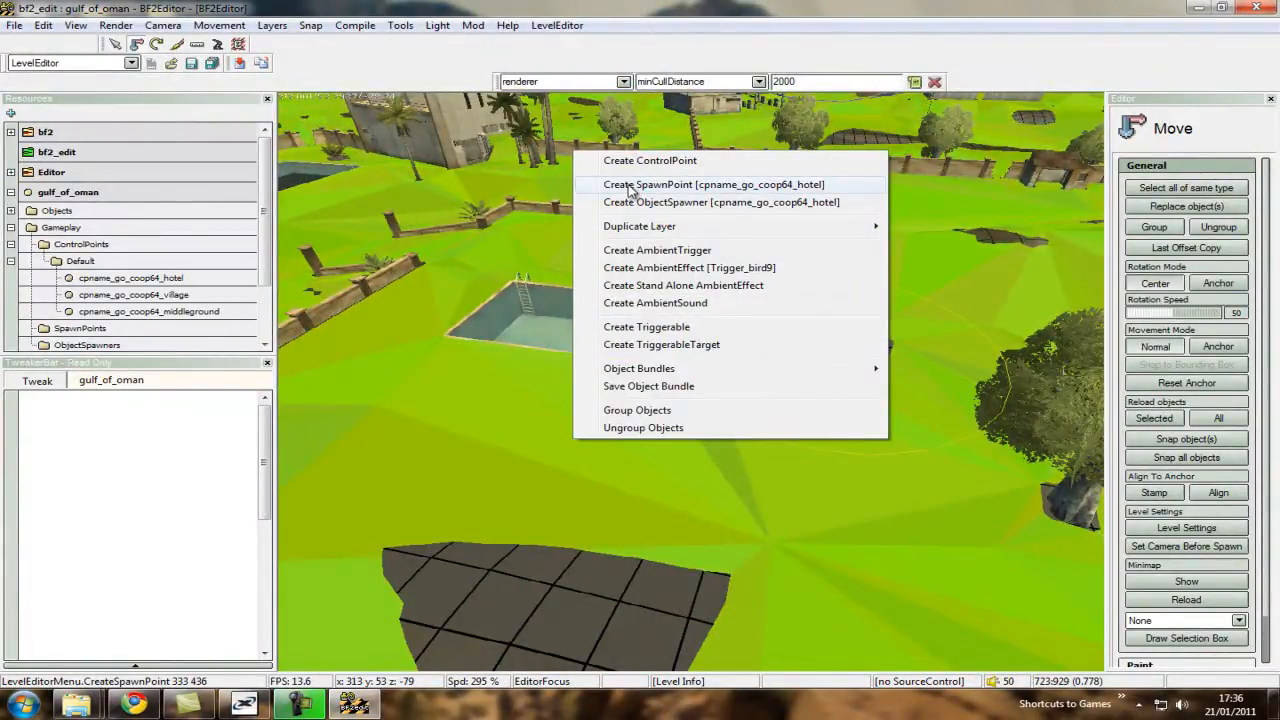
left_click(630, 186)
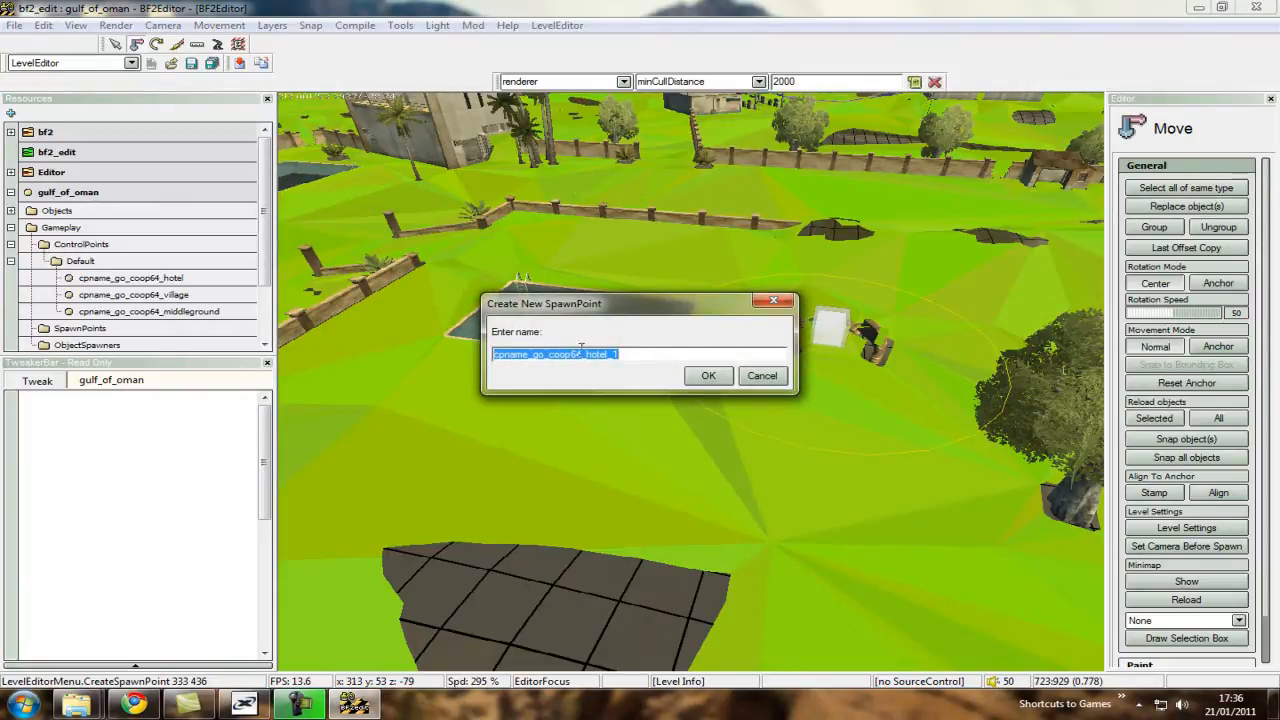
left_click(708, 376)
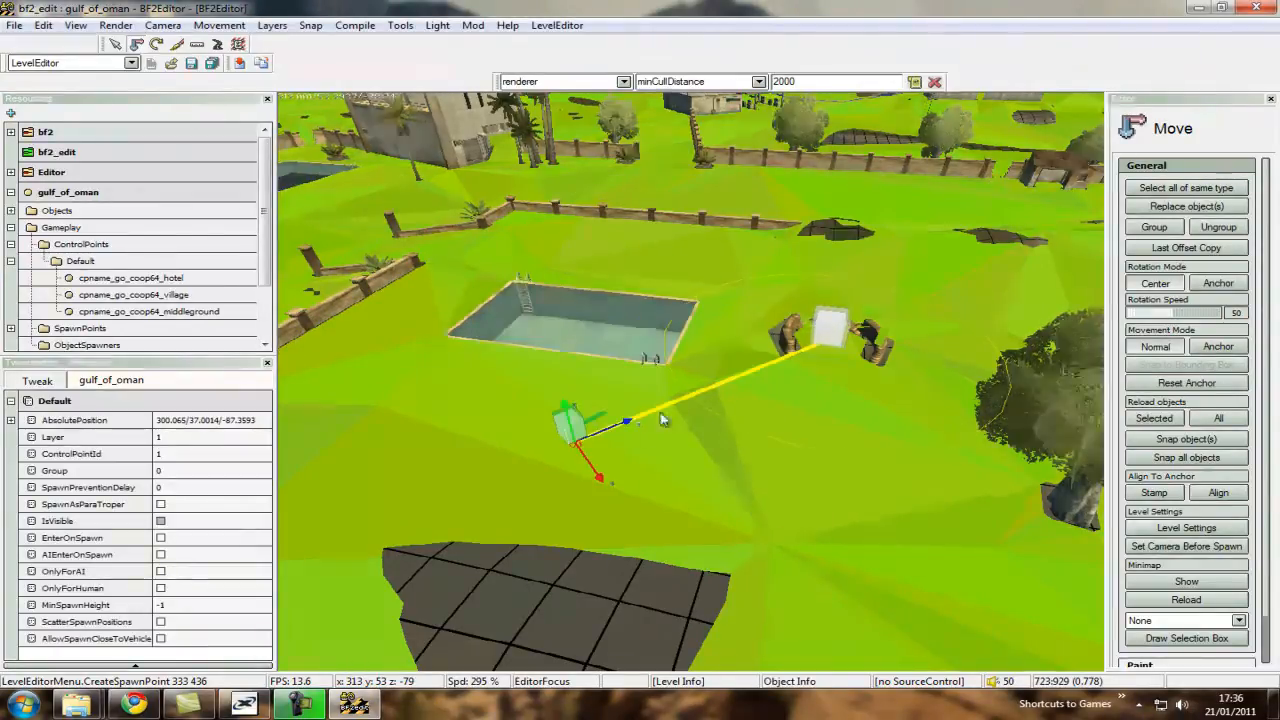
Examine the new hotel spawn point and the nearby navmesh gaps from several angles.
scroll(663, 420, "down", 5)
key("w")
right_click_drag(708, 388, 690, 390)
scroll(694, 388, "up", 5)
key("s")
key("w")
scroll(694, 389, "down", 5)
key("w")
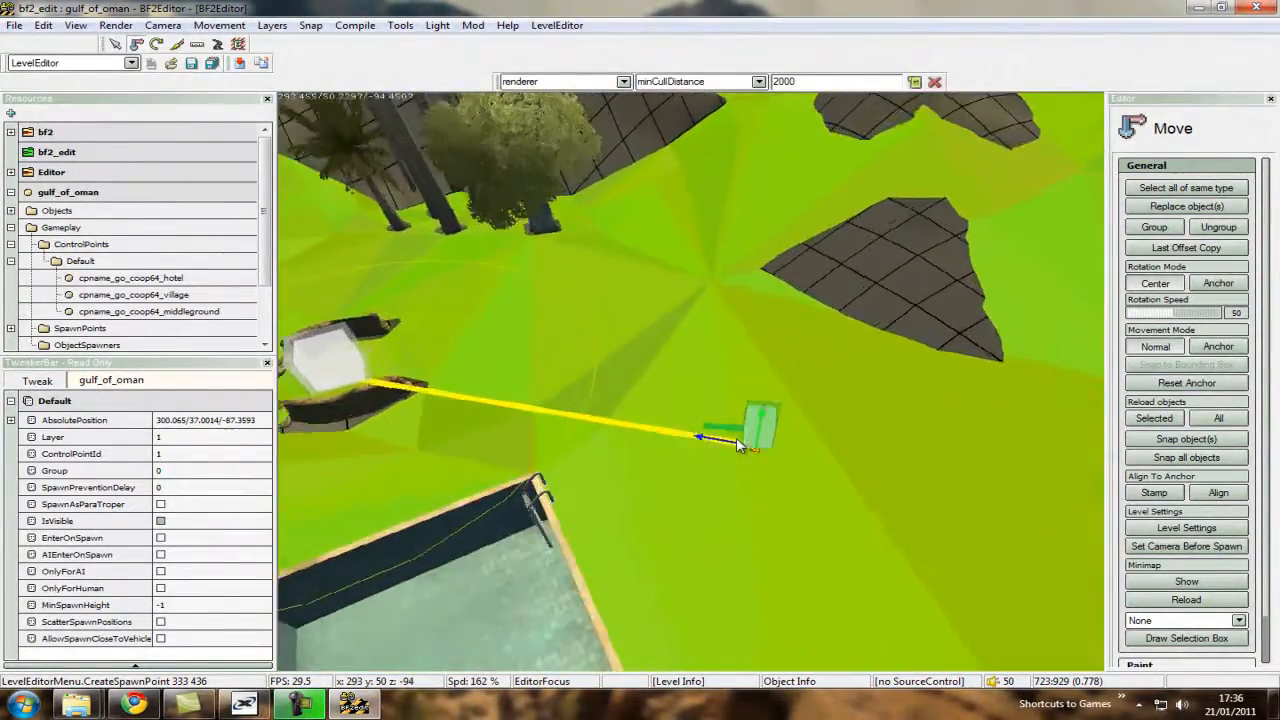
key("s")
scroll(690, 389, "up", 3)
right_click_drag(736, 438, 714, 396)
key("w")
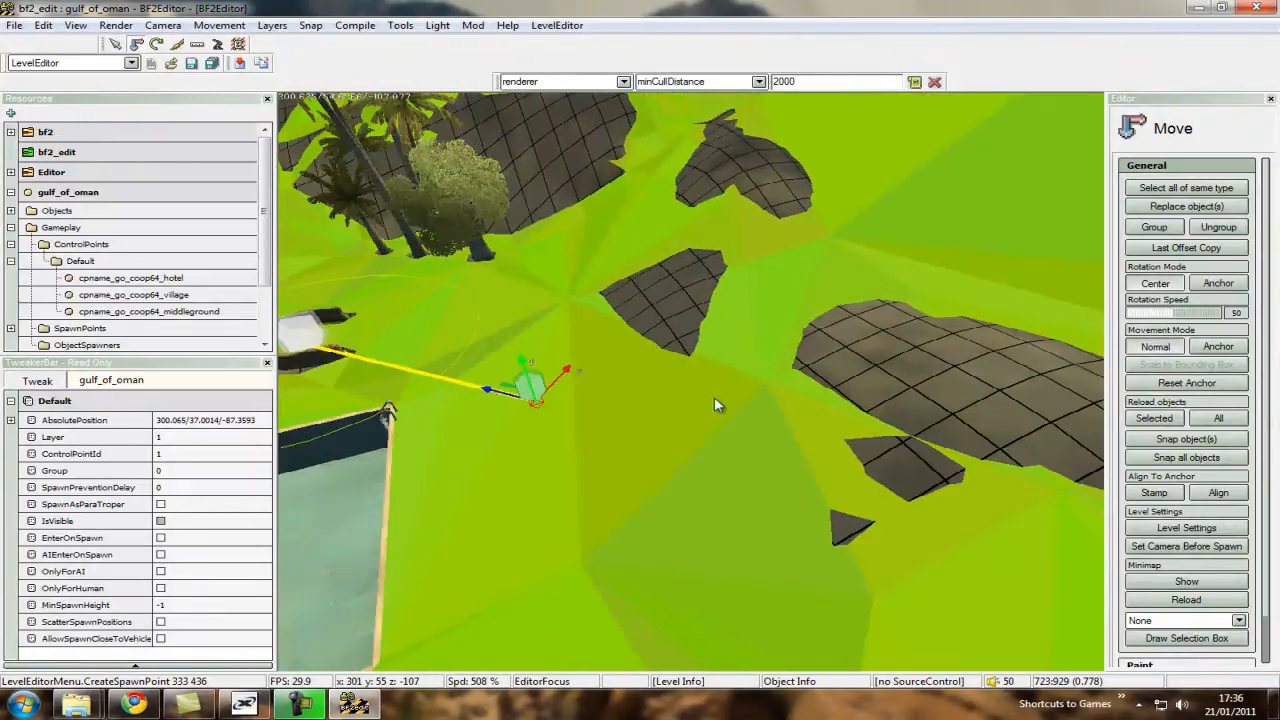
key("s")
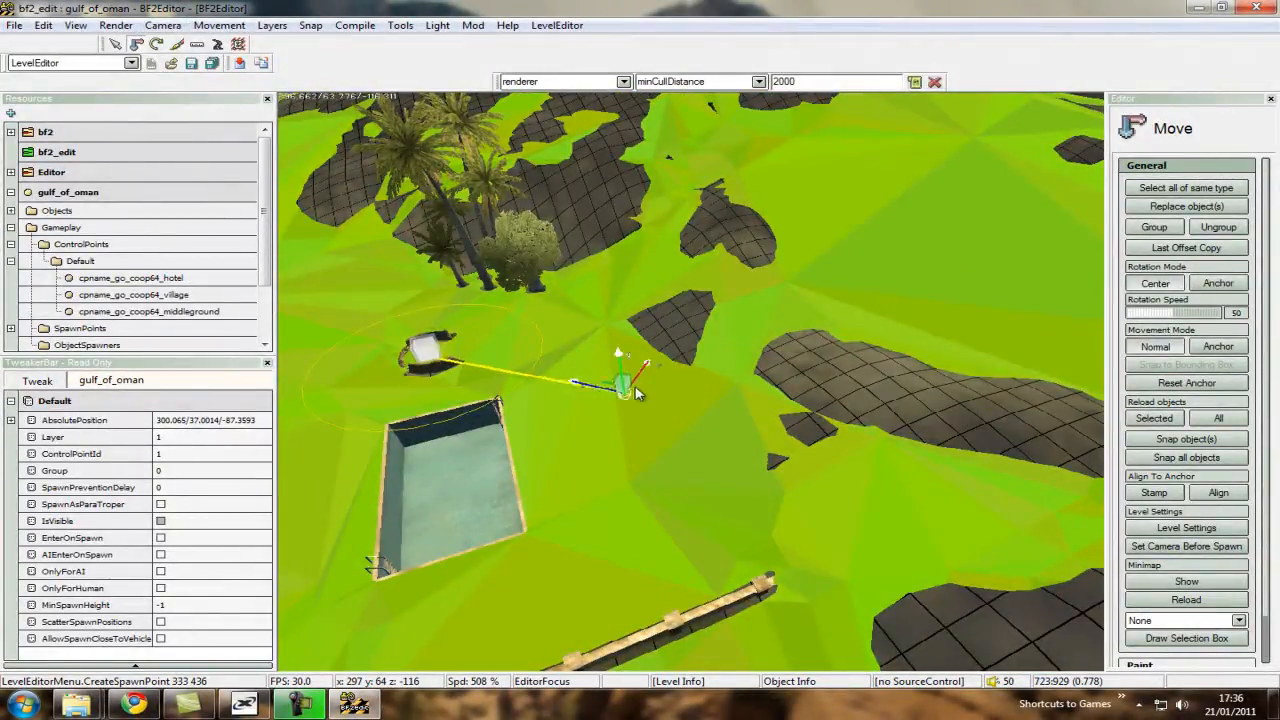
Move the hotel spawn point off the navmesh onto the bare hillside, to about 497/77/-214.
key("w")
key("d")
left_click_drag(669, 276, 725, 351)
key("s")
key("s")
key("d")
key("d")
key("s")
key("w")
scroll(789, 314, "down", 10)
key("ctrl")
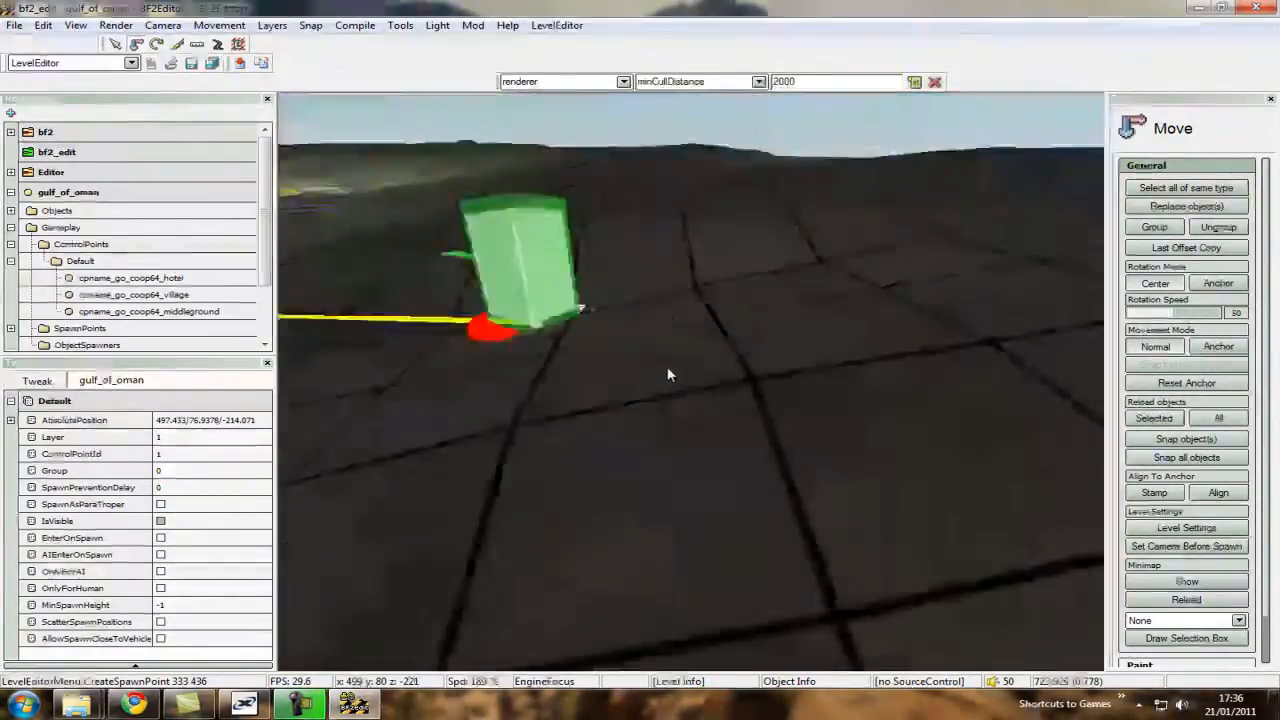
Raise the hotel spawn point on the hillside to a height of about 77.96.
key("w")
key("w")
scroll(694, 391, "up", 6)
key("s")
key("ctrl")
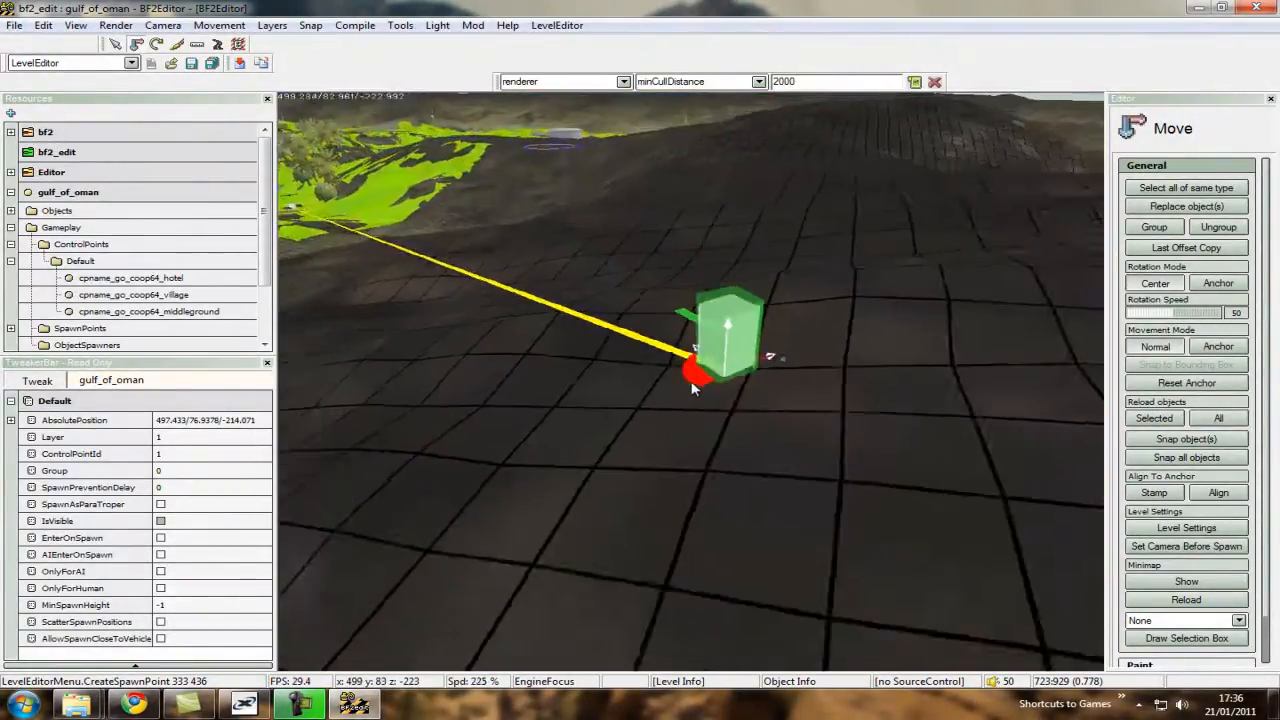
key("w")
key("s")
key("s")
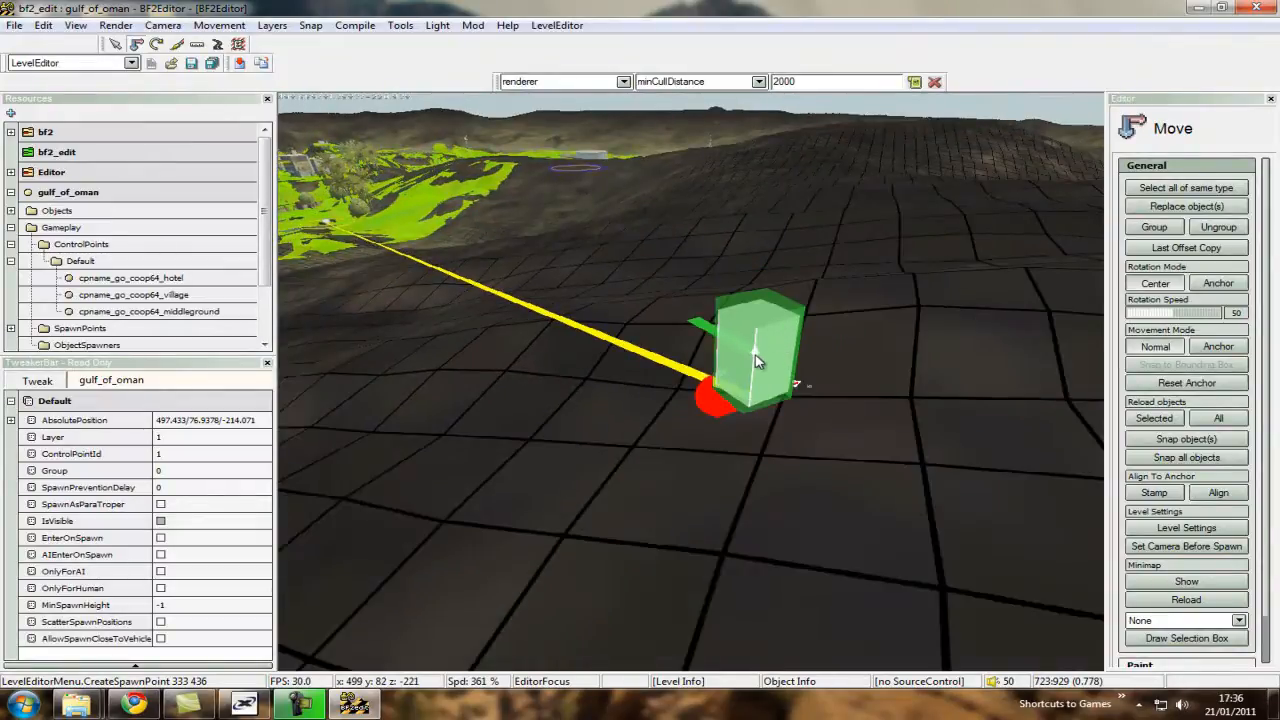
left_click_drag(757, 362, 765, 312)
key("s")
key("a")
scroll(748, 302, "up", 3)
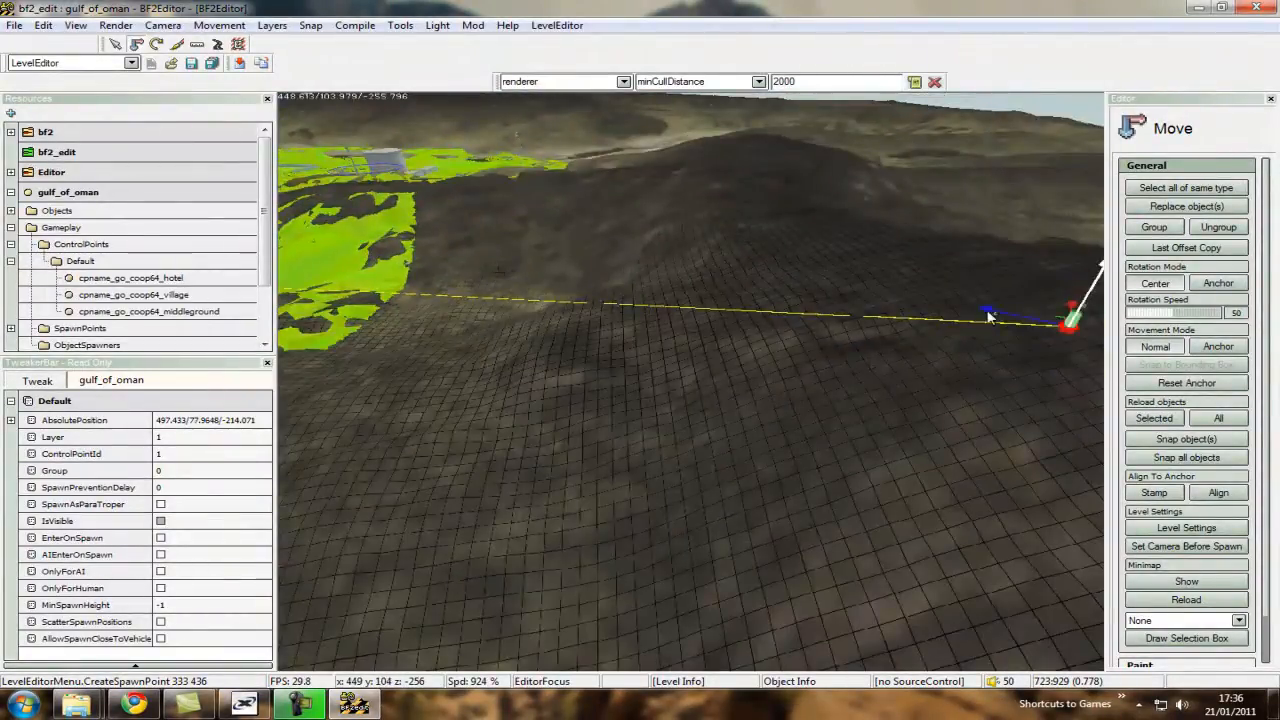
Move the hotel spawn point from the hillside back onto the navmesh, to about 290/35/-141.
key("a")
key("w")
left_click_drag(1065, 330, 692, 380)
key("a")
key("w")
scroll(694, 386, "down", 4)
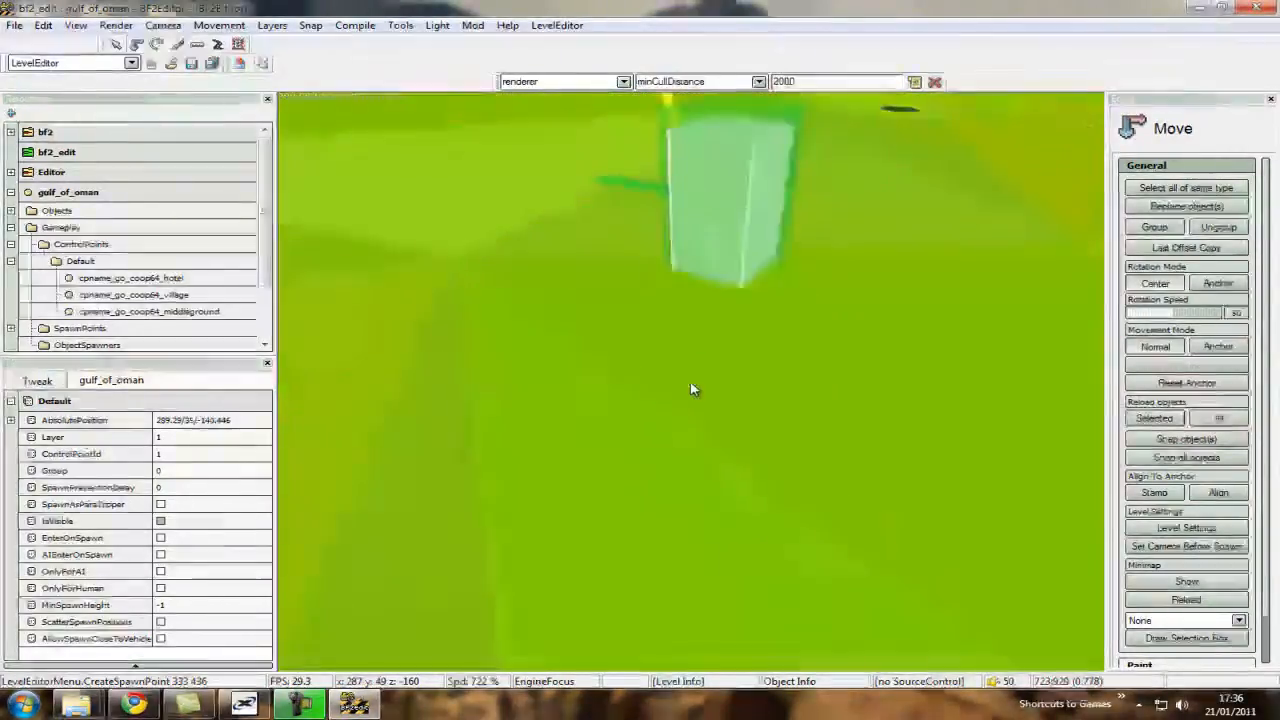
key("s")
left_click(699, 345)
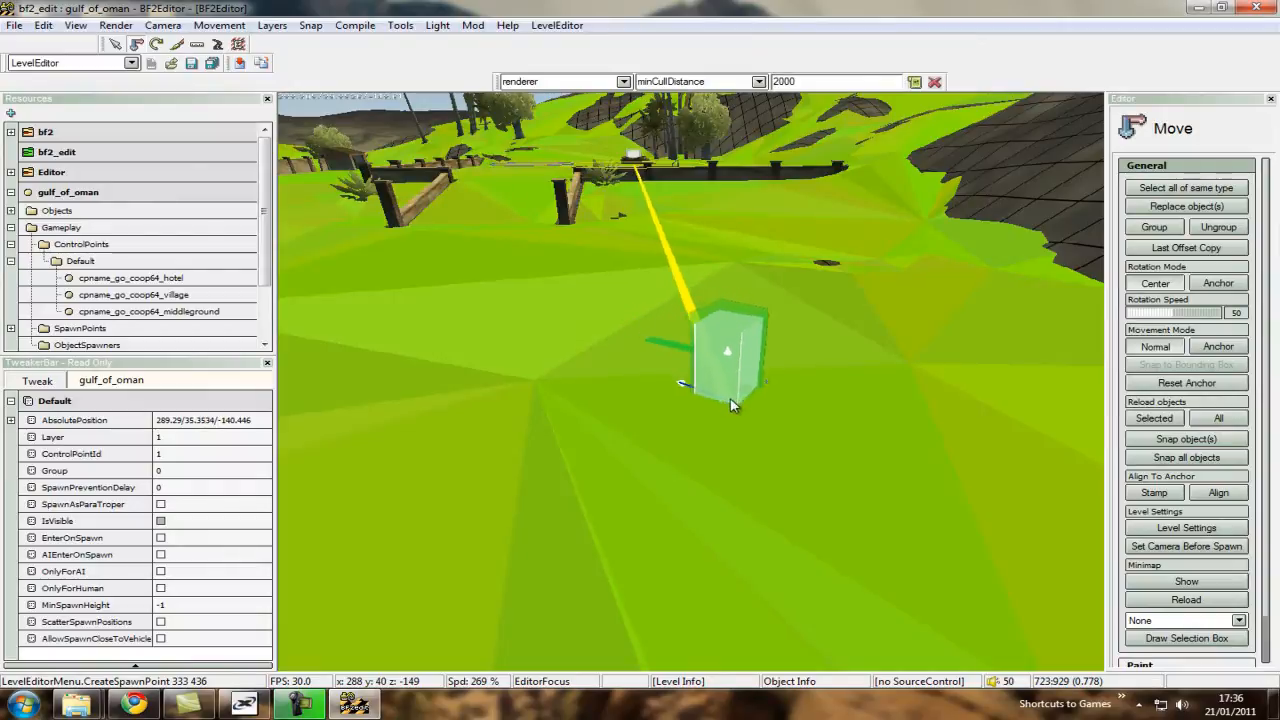
left_click_drag(733, 405, 740, 412)
Create another hotel spawn point on the open navmesh beyond the control point, at about 279/38/-63.
key("s")
key("w")
scroll(733, 392, "up", 3)
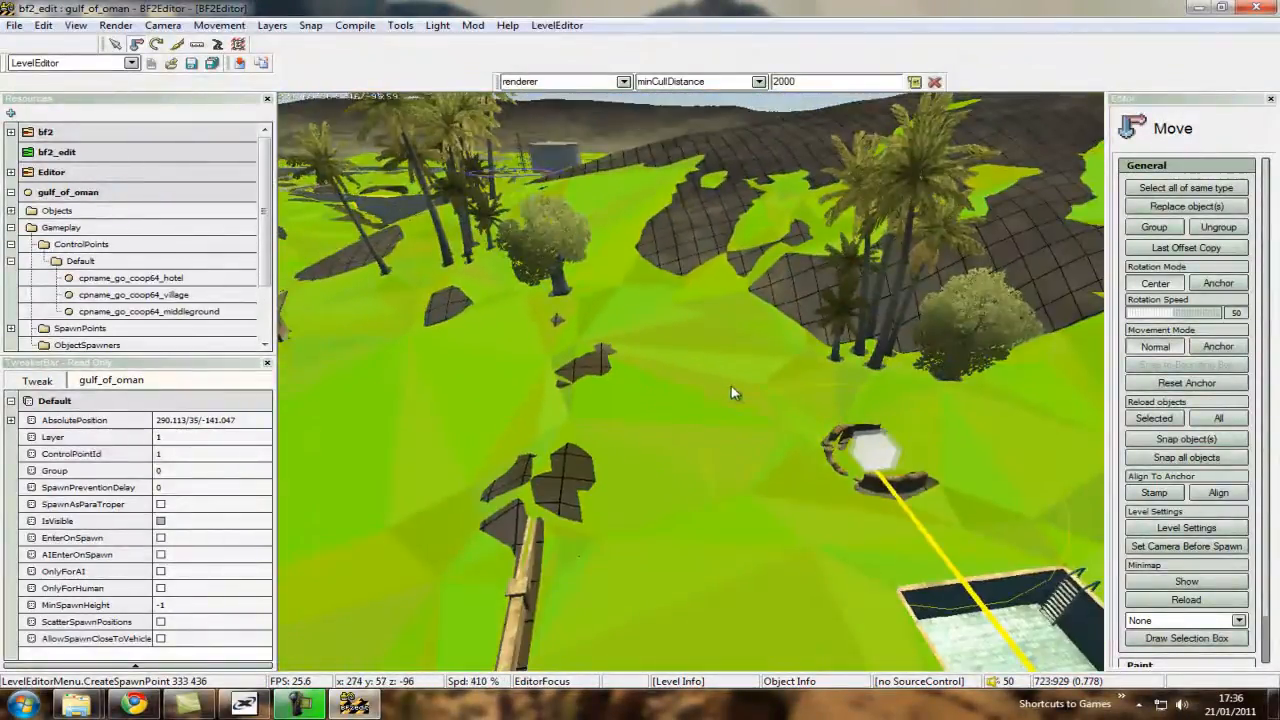
right_click(690, 371)
left_click(732, 333)
left_click(697, 379)
key("ctrl")
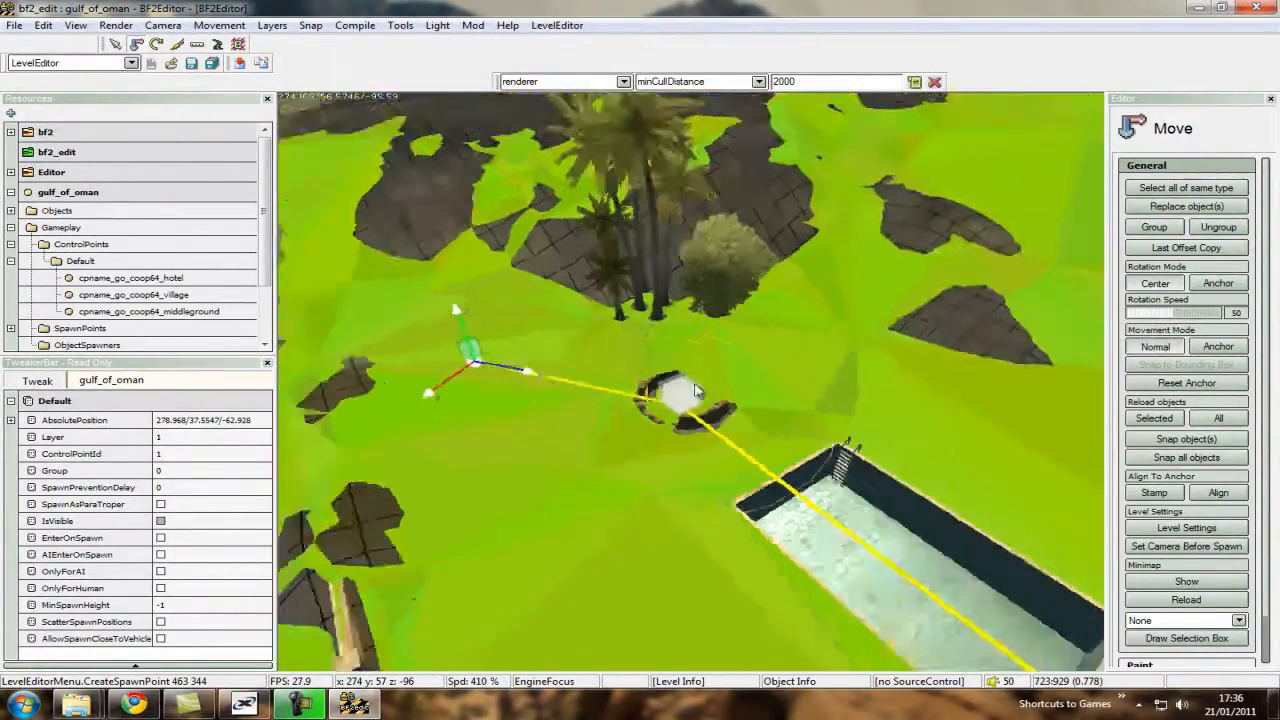
Create two more hotel spawn points, near the wall at about 273/37/-103 and across the pool at about 302/37/-101.
key("s")
right_click(753, 517)
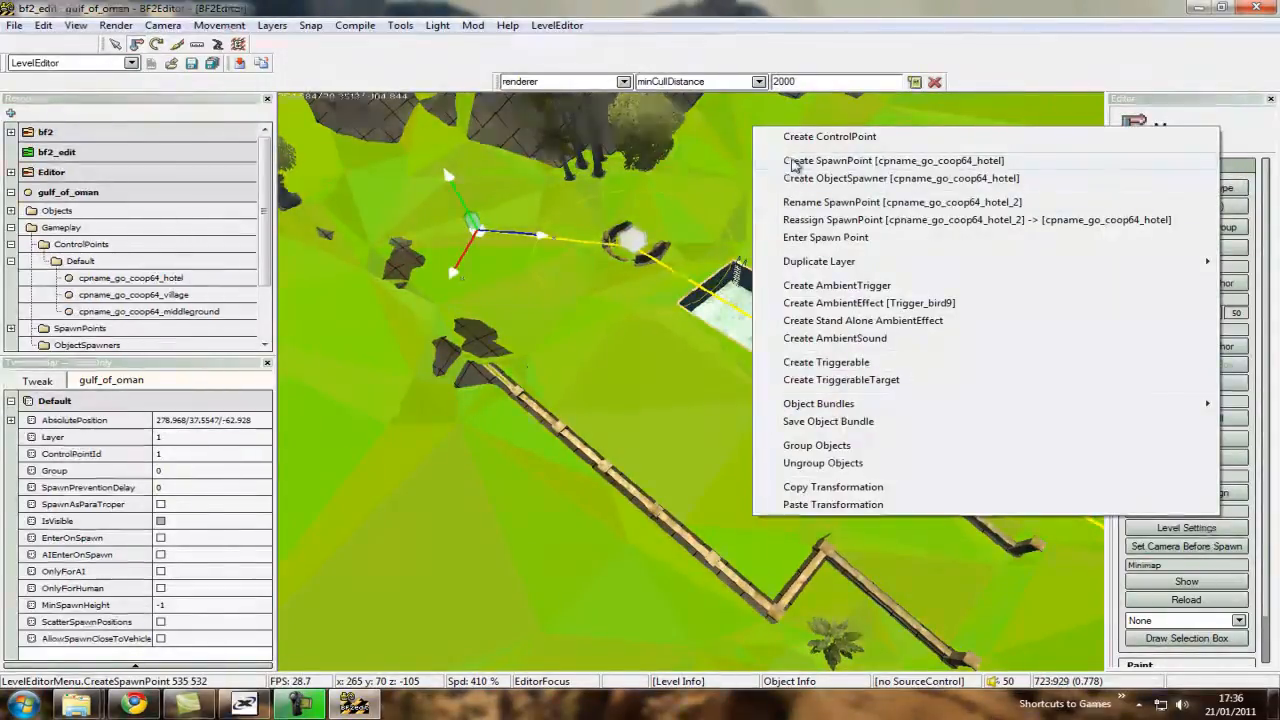
left_click(830, 160)
key("Return")
right_click(913, 295)
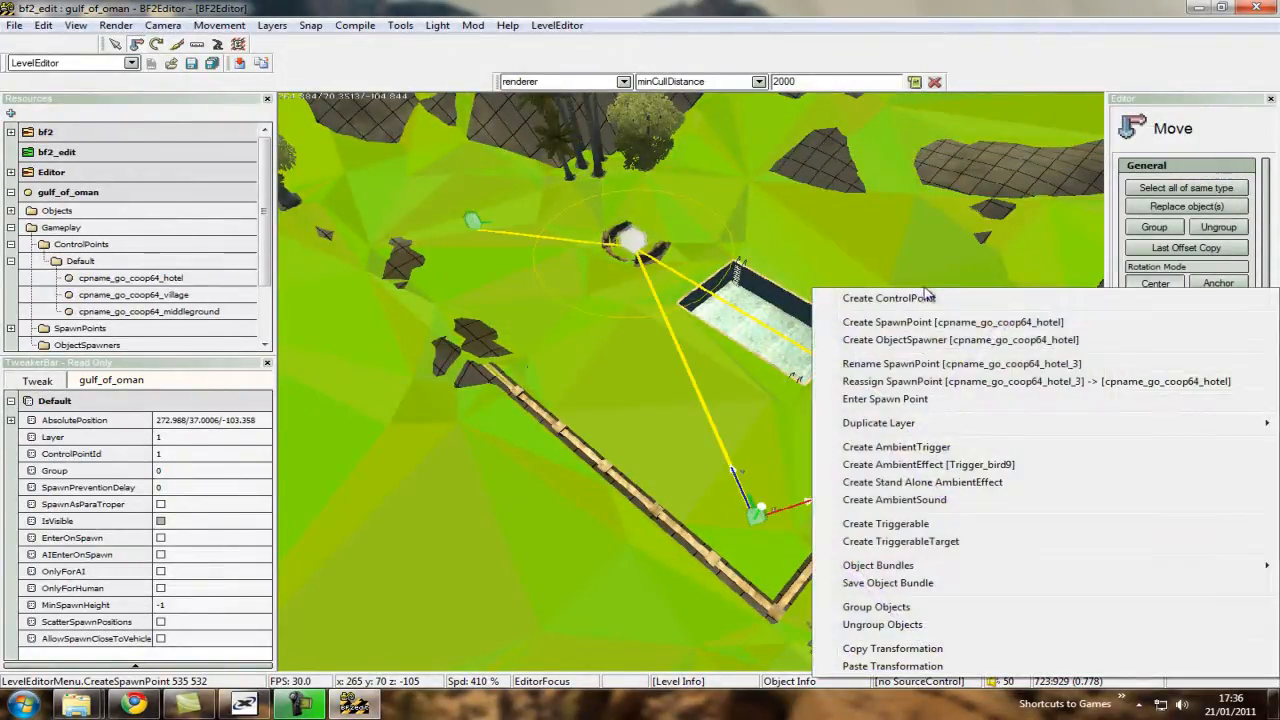
left_click(917, 328)
key("Return")
Create a spawn point for cpname_go_coop64_village on the navmesh near the palms, at about -136/26/203.
key("s")
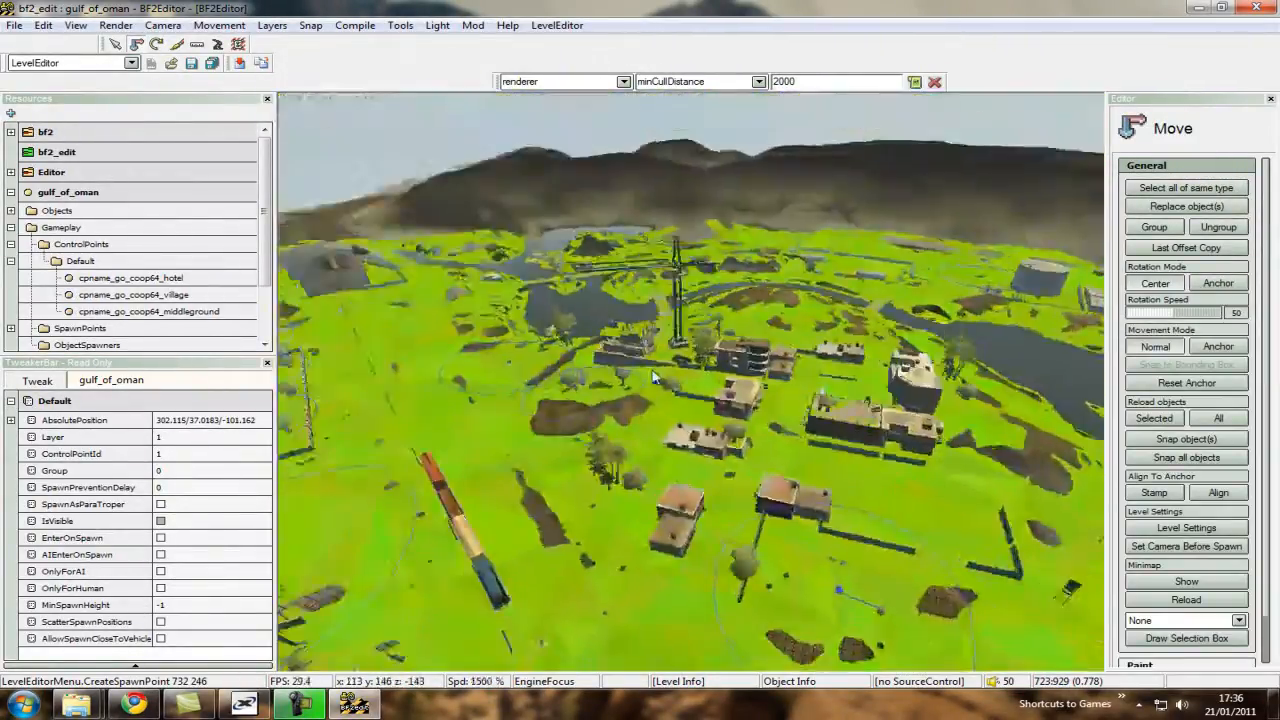
key("w")
scroll(691, 387, "down", 8)
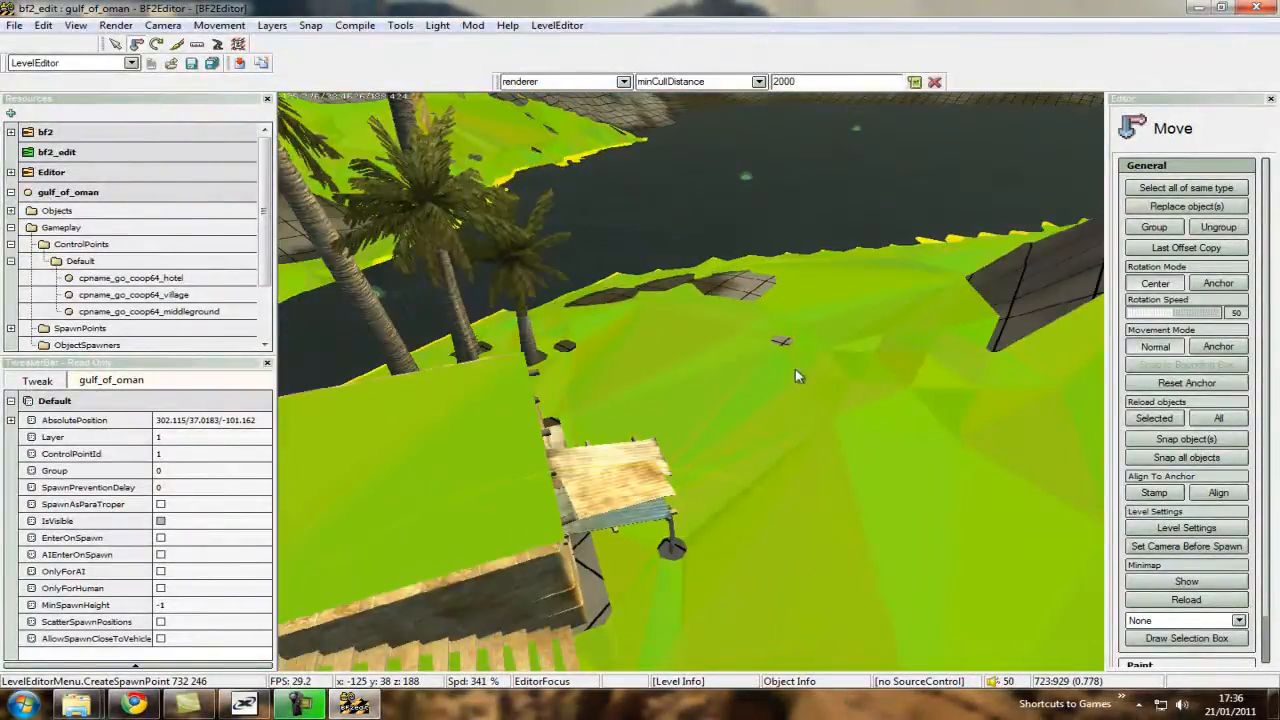
right_click(688, 360)
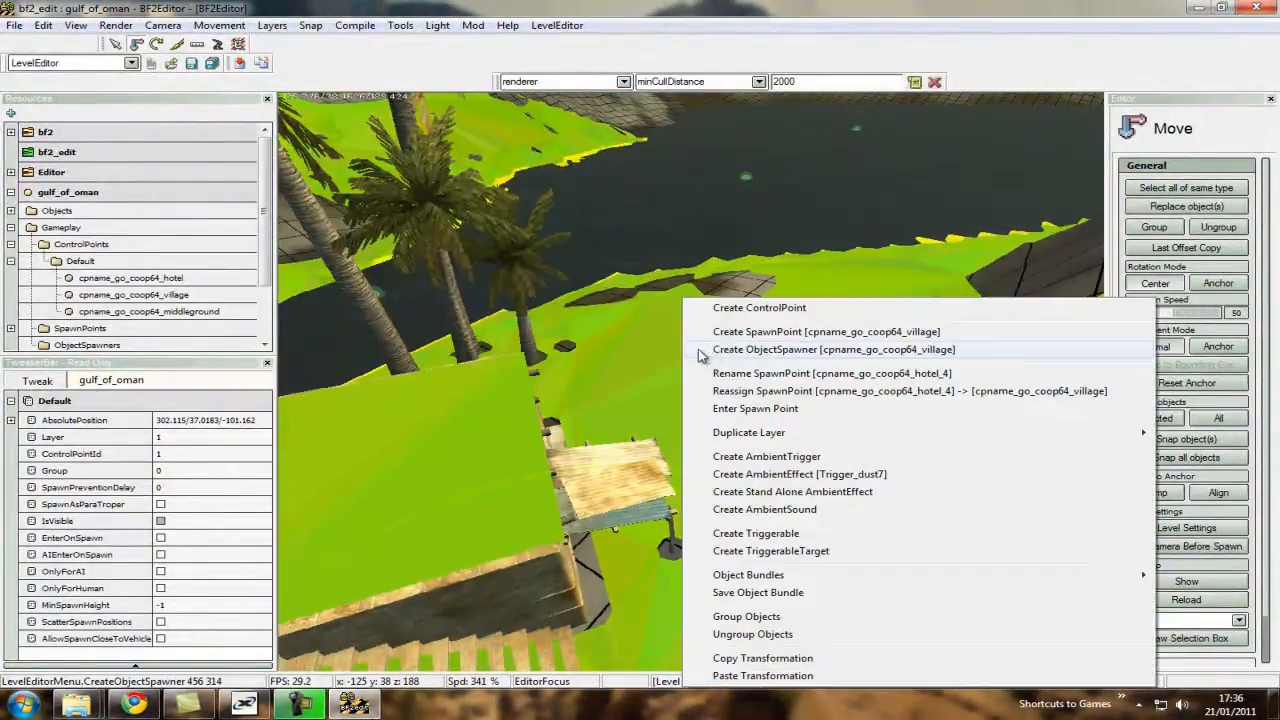
left_click(737, 332)
Create two more village spawn points on the open navmesh, at about -118/26/178 and -111/27/187.
scroll(695, 390, "down", 3)
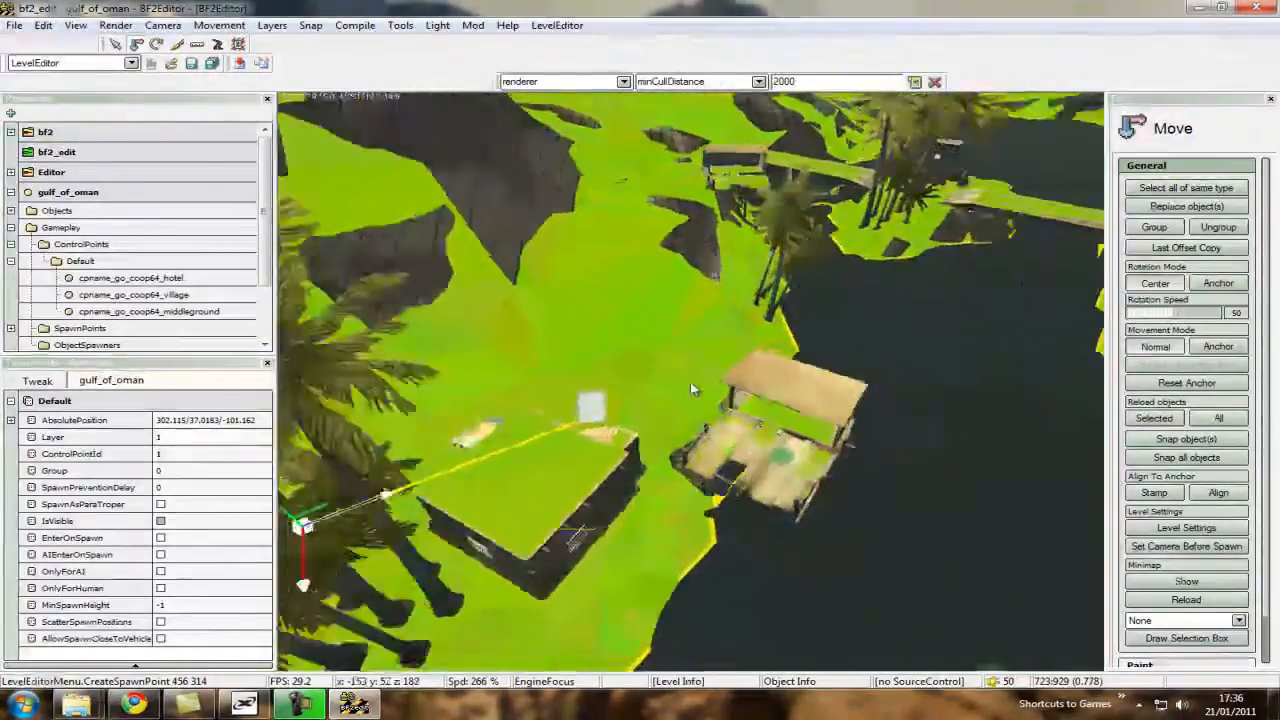
key("w")
right_click(844, 460)
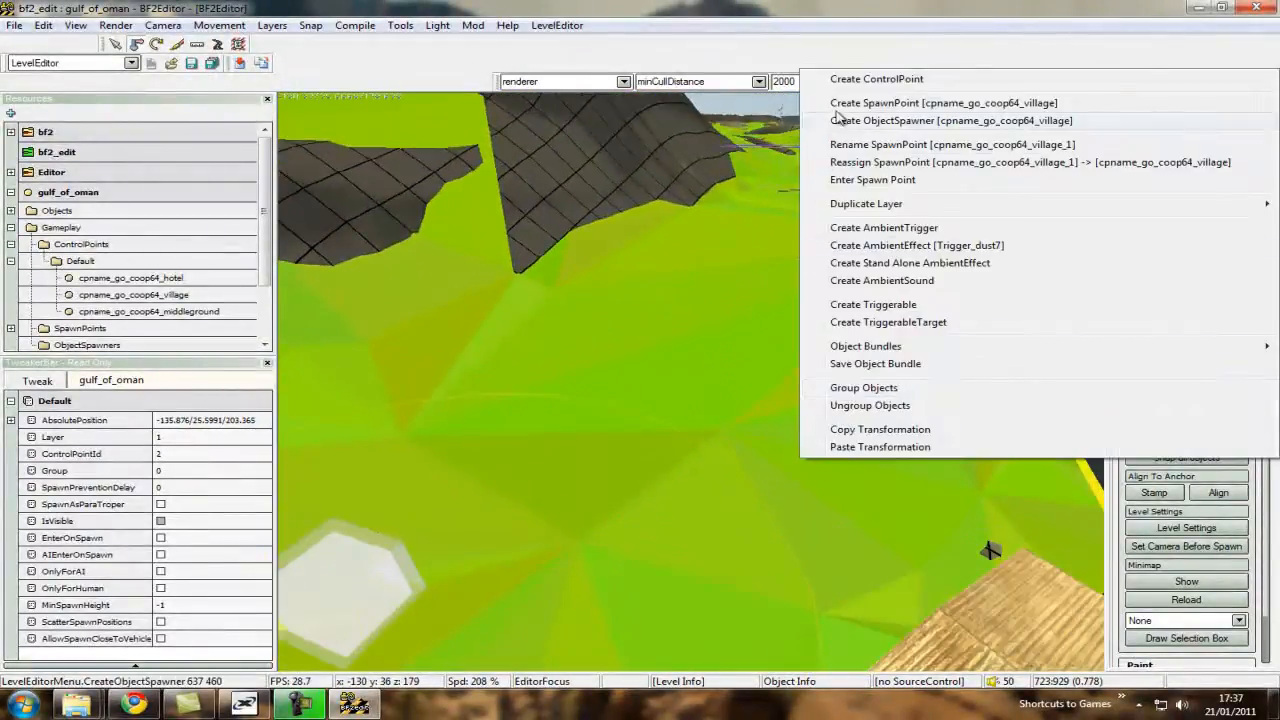
left_click(838, 106)
key("Return")
right_click(657, 324)
left_click(718, 339)
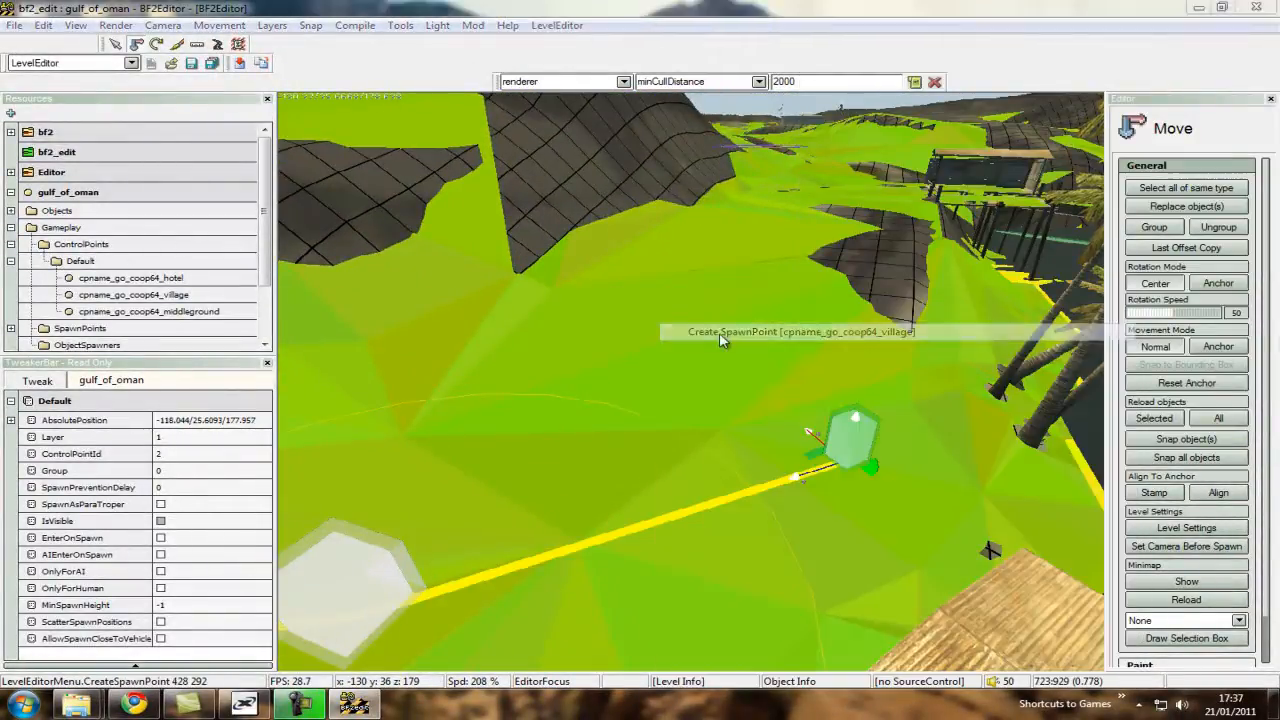
key("Return")
Rotate the village spawn point at about -118/26/178 on the navmesh near the shore.
key("s")
scroll(694, 387, "up", 2)
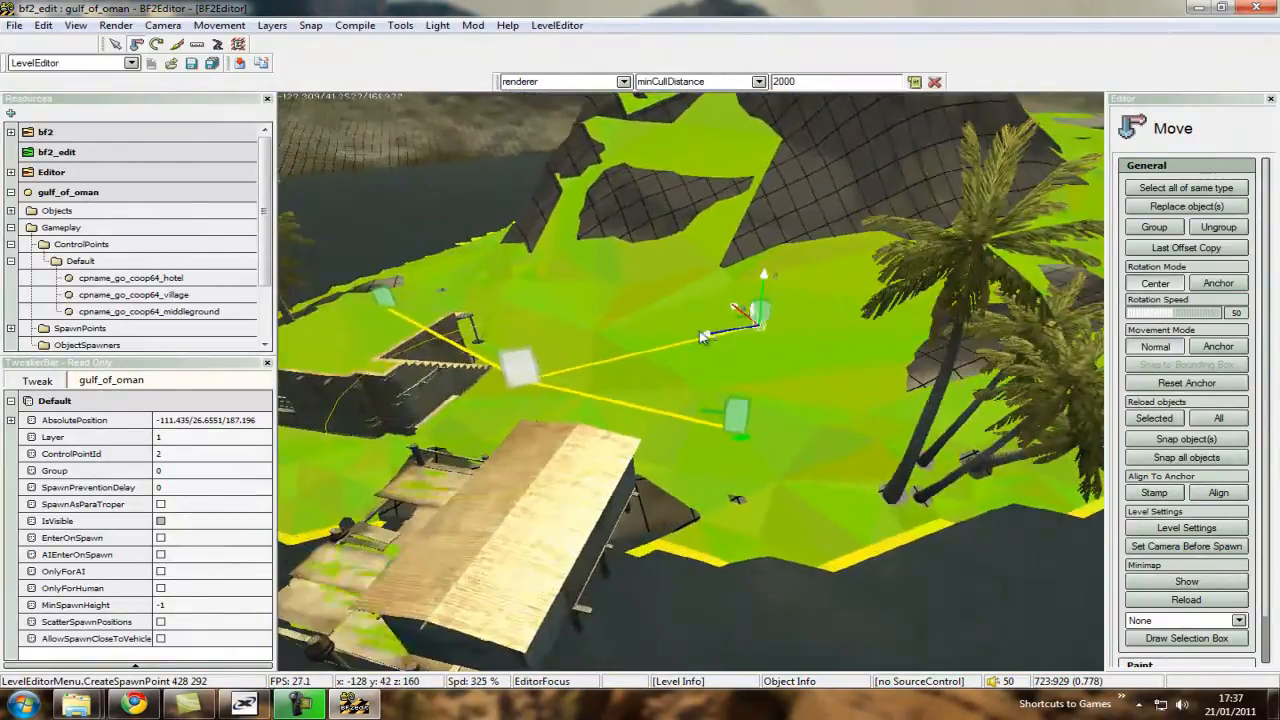
key("w")
left_click(746, 421)
key("w")
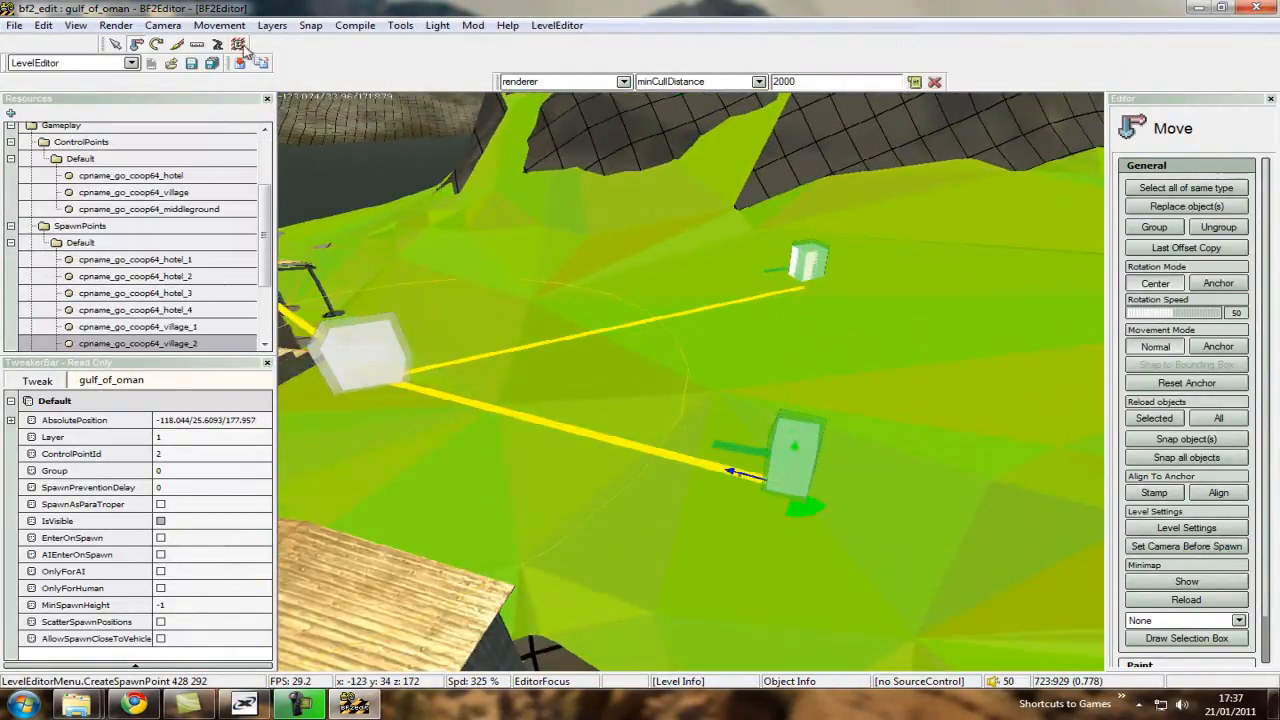
left_click(156, 45)
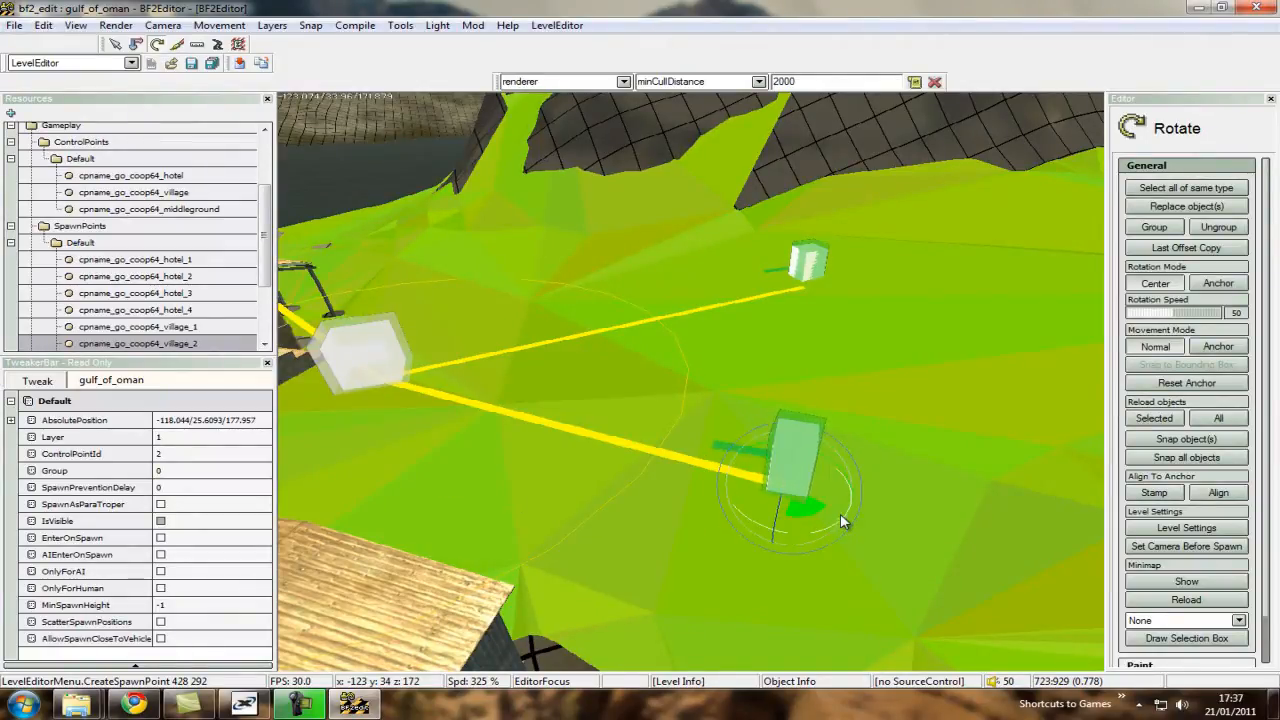
left_click_drag(841, 519, 858, 507)
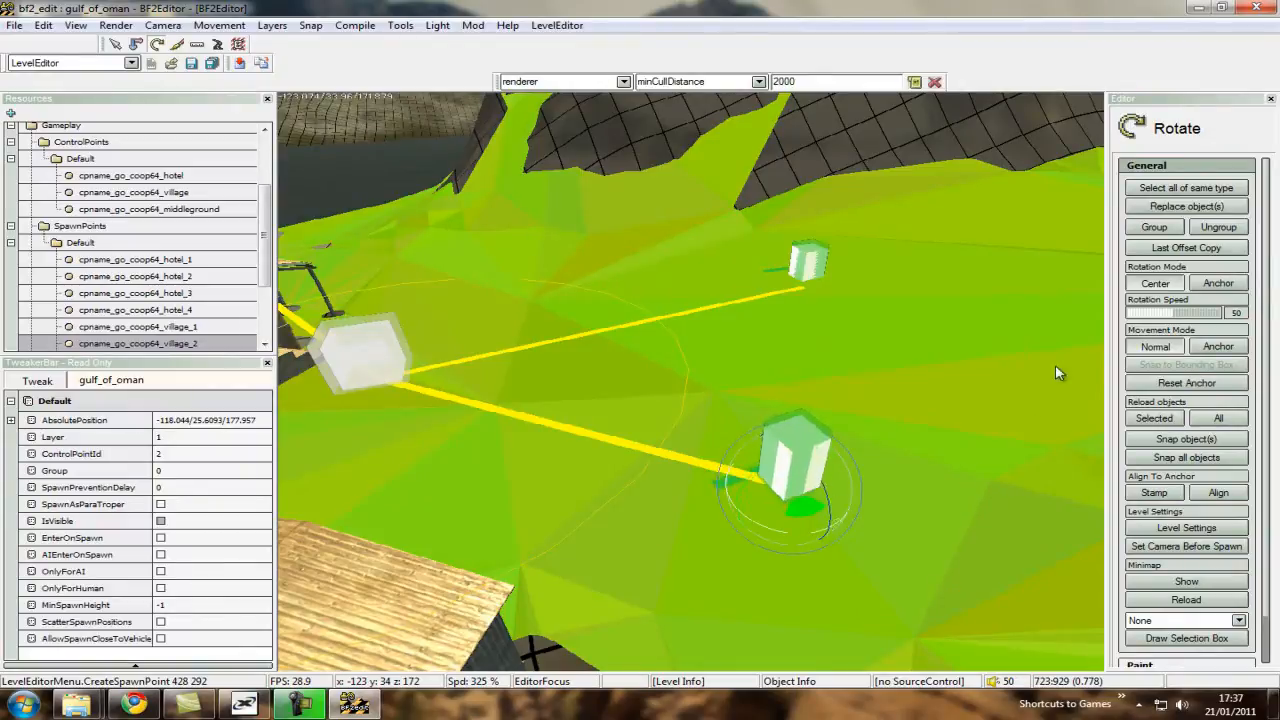
Examine the village spawn points, checking their facing direction and placement up close and from above.
left_click(743, 501)
scroll(690, 388, "down", 3)
key("ctrl+w")
scroll(688, 380, "down", 3)
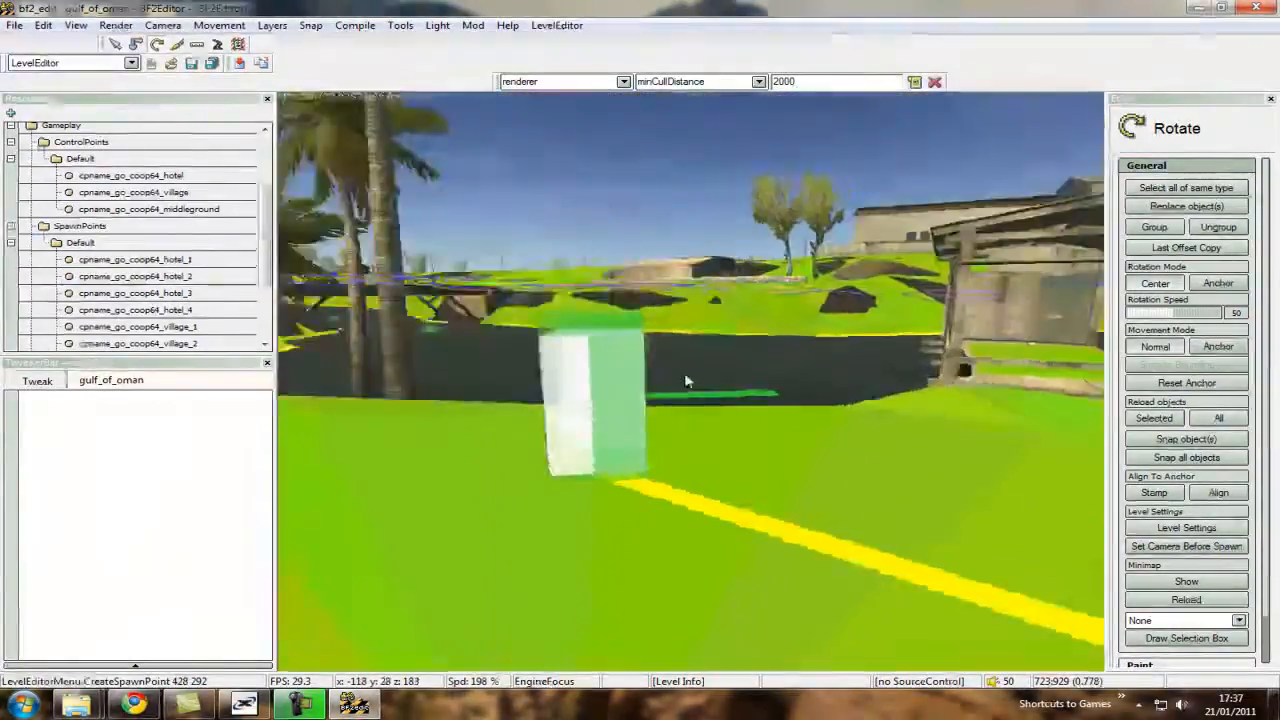
key("ctrl+s")
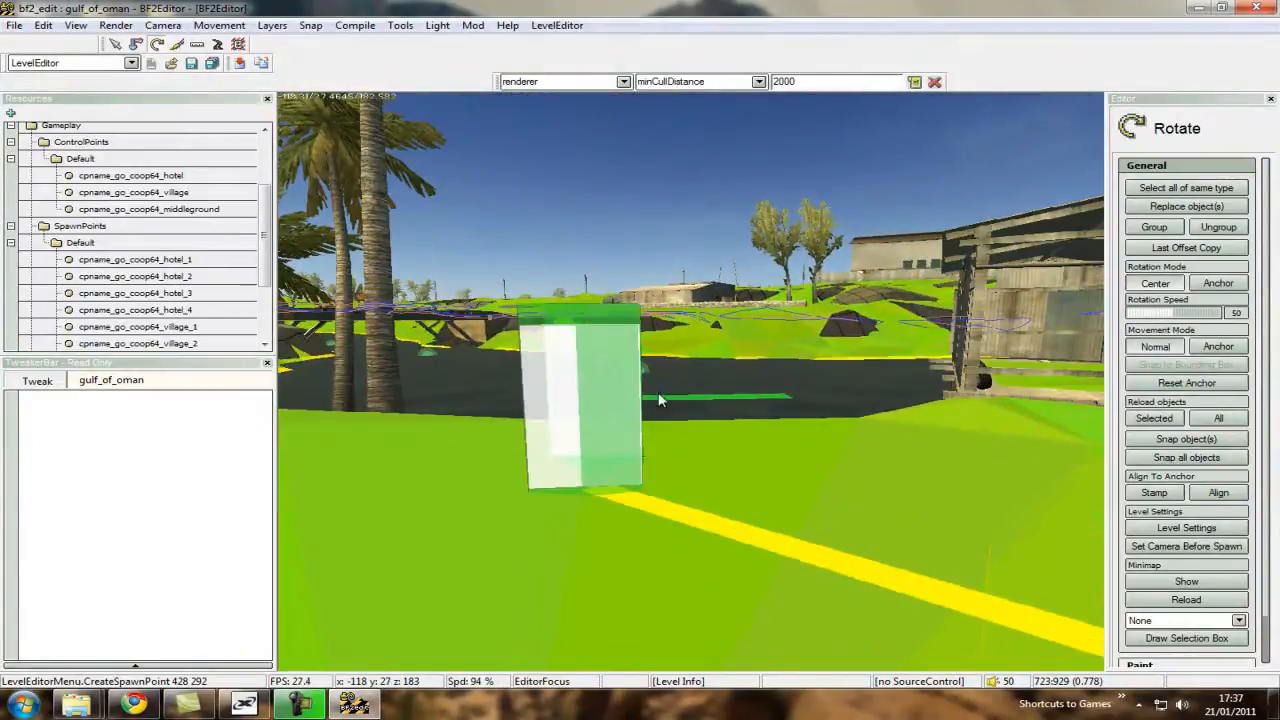
key("ctrl+w")
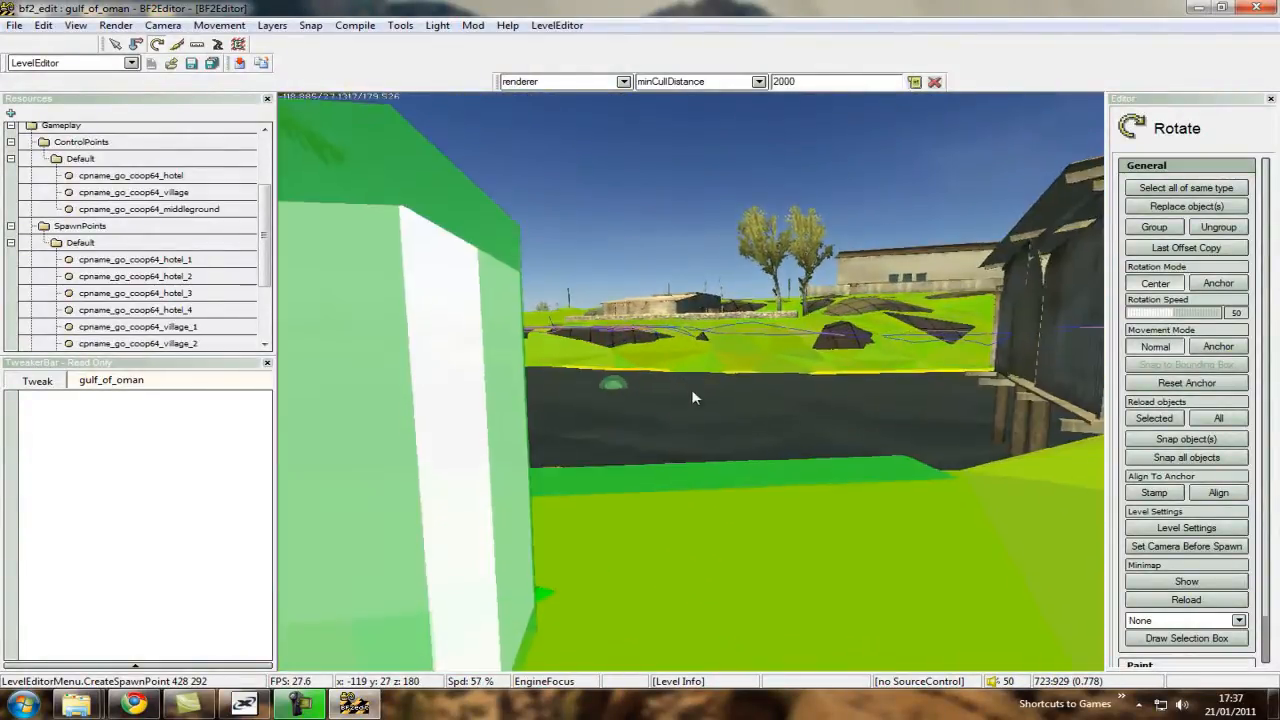
scroll(691, 391, "up", 8)
key("ctrl+s")
key("ctrl+w")
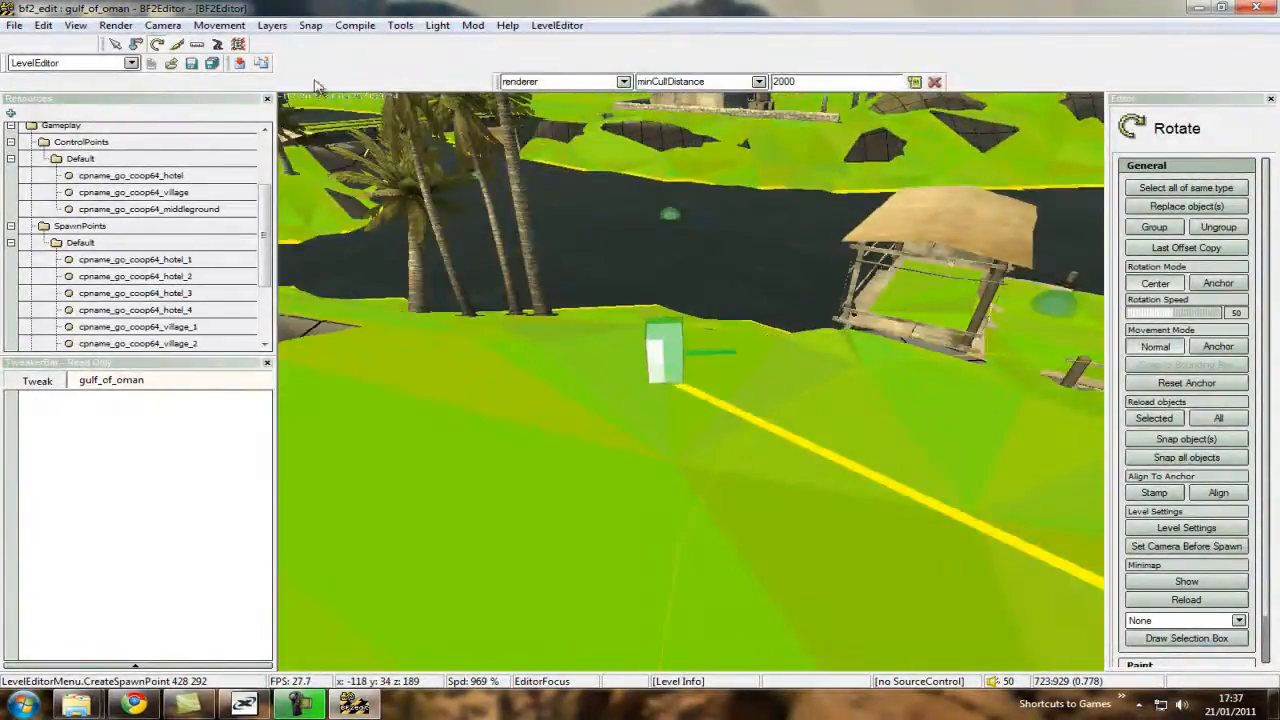
scroll(750, 447, "up", 3)
key("ctrl+s")
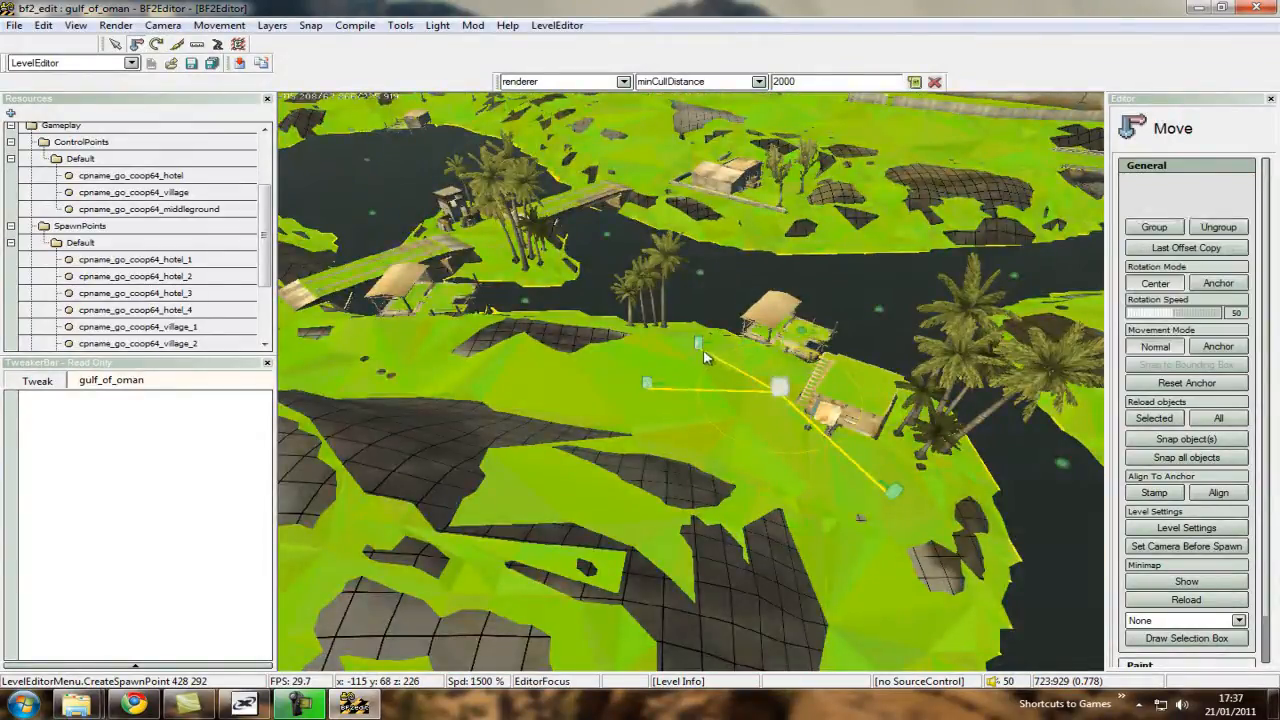
left_click(647, 383)
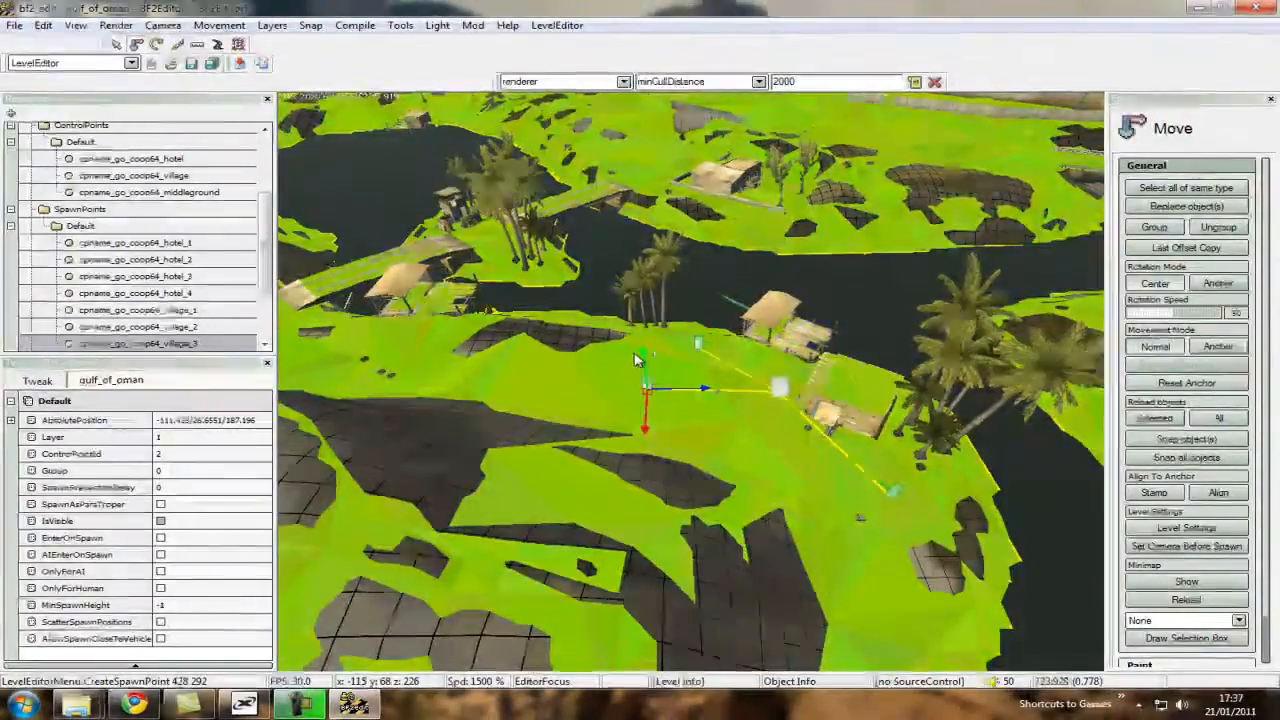
key("ctrl+w")
scroll(613, 360, "down", 5)
key("ctrl+w")
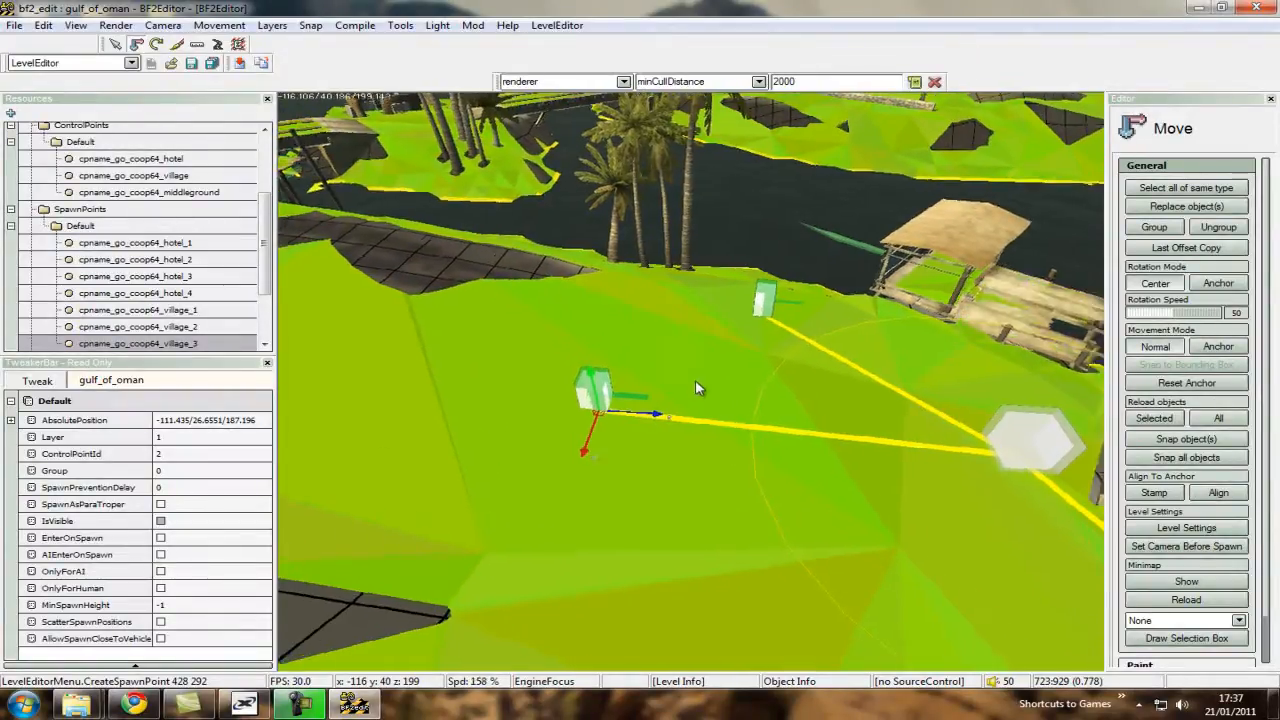
Survey the riverbanks, bridge and navmesh around the village for another suitable spawn location.
scroll(699, 388, "up", 5)
key("ctrl+s")
key("ctrl+w")
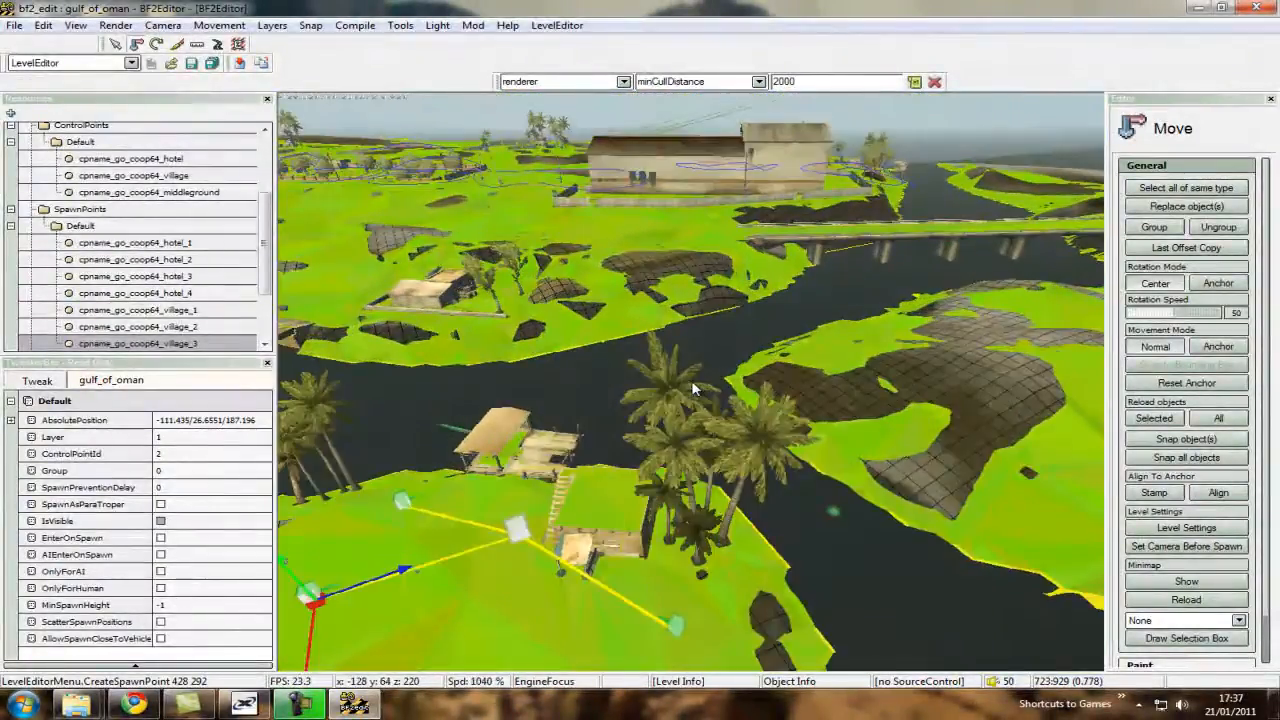
key("ctrl+s")
key("ctrl+w")
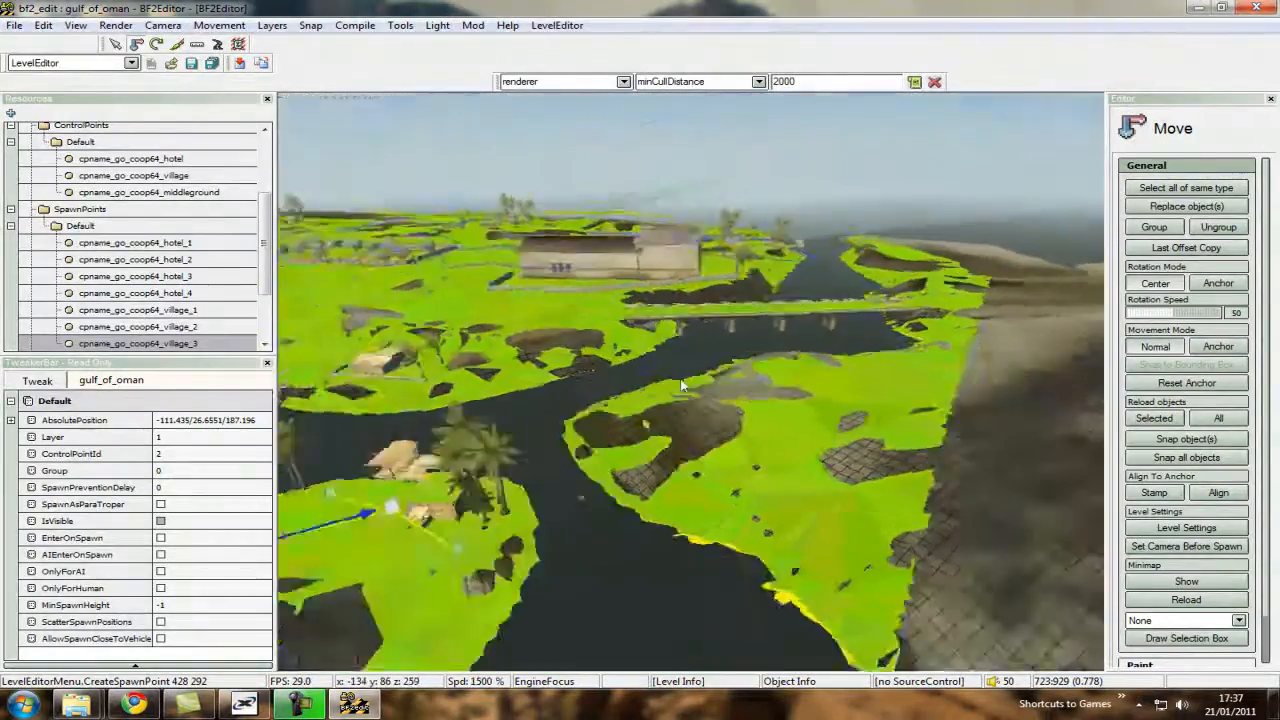
scroll(694, 389, "down", 3)
key("ctrl+w")
scroll(694, 389, "up", 4)
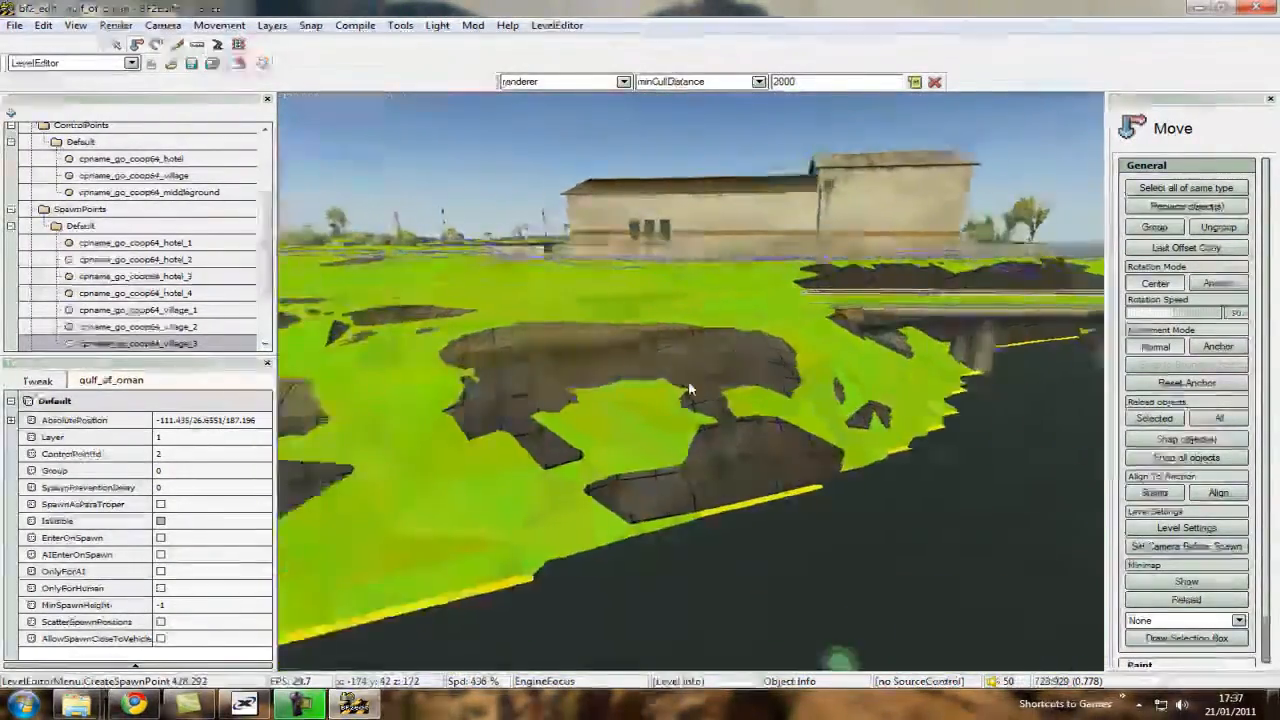
key("ctrl+w")
key("ctrl+s")
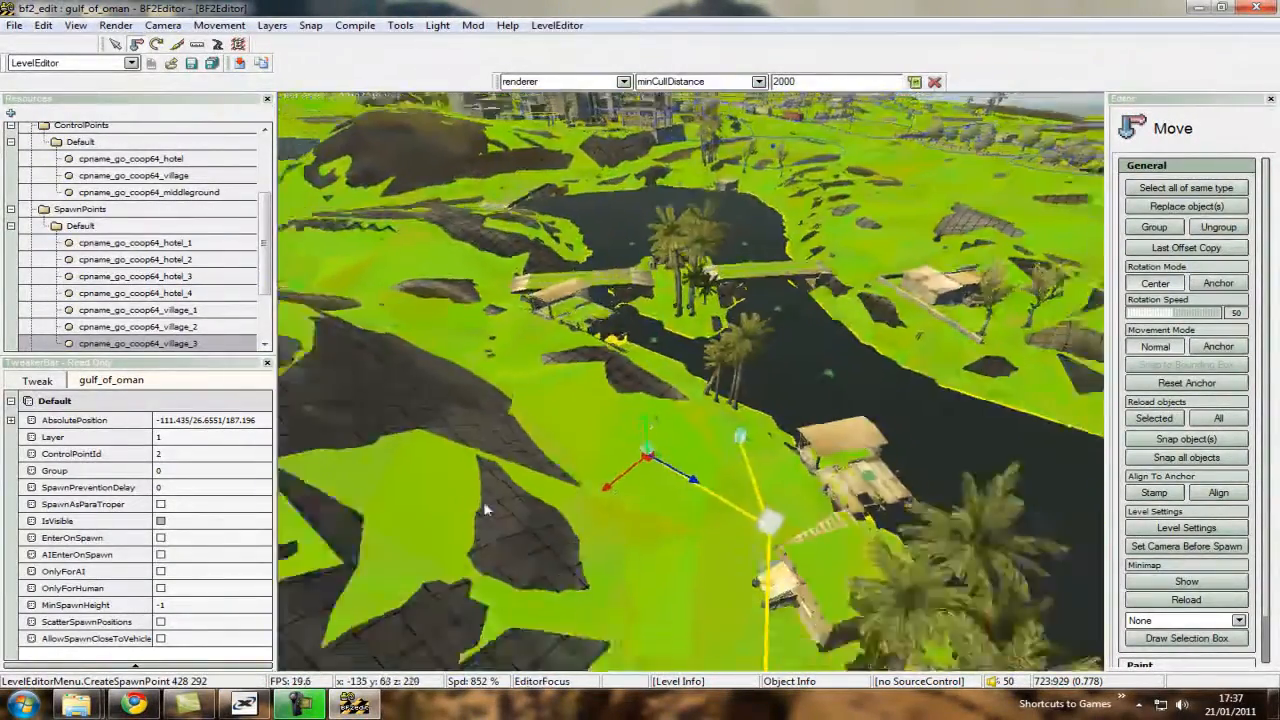
scroll(694, 389, "down", 1)
key("ctrl+w")
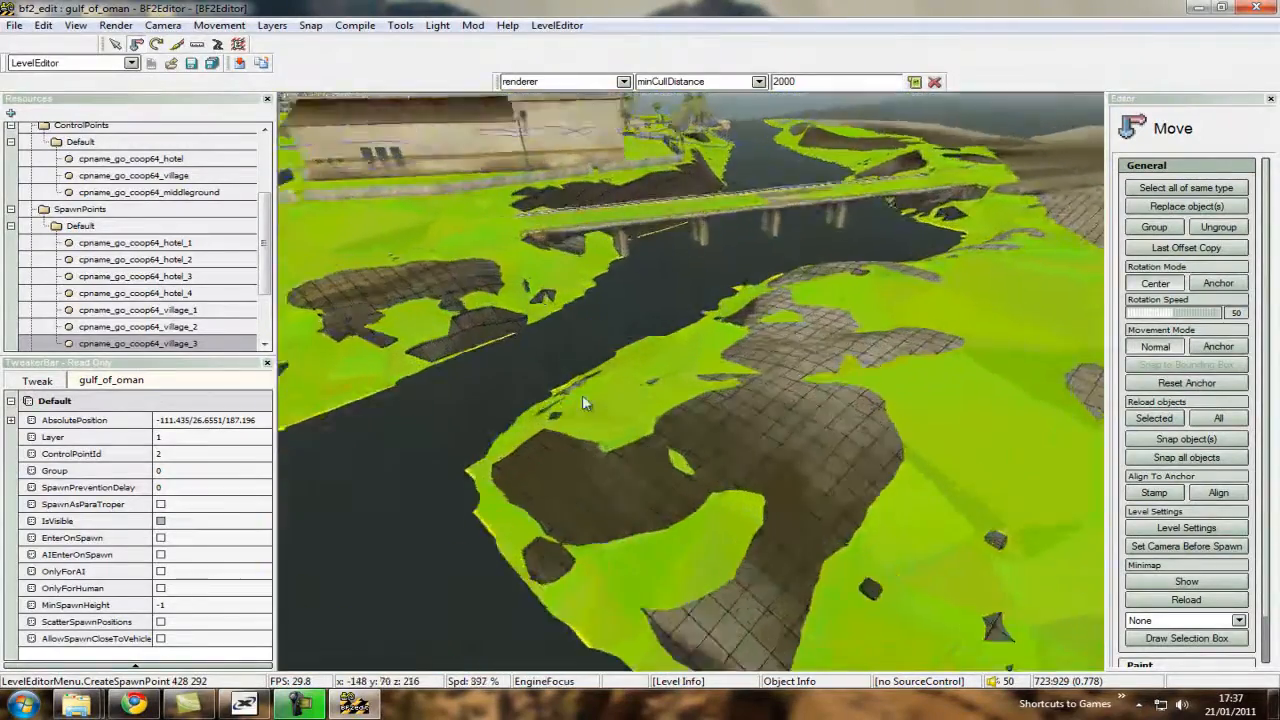
scroll(694, 387, "down", 5)
key("ctrl+w")
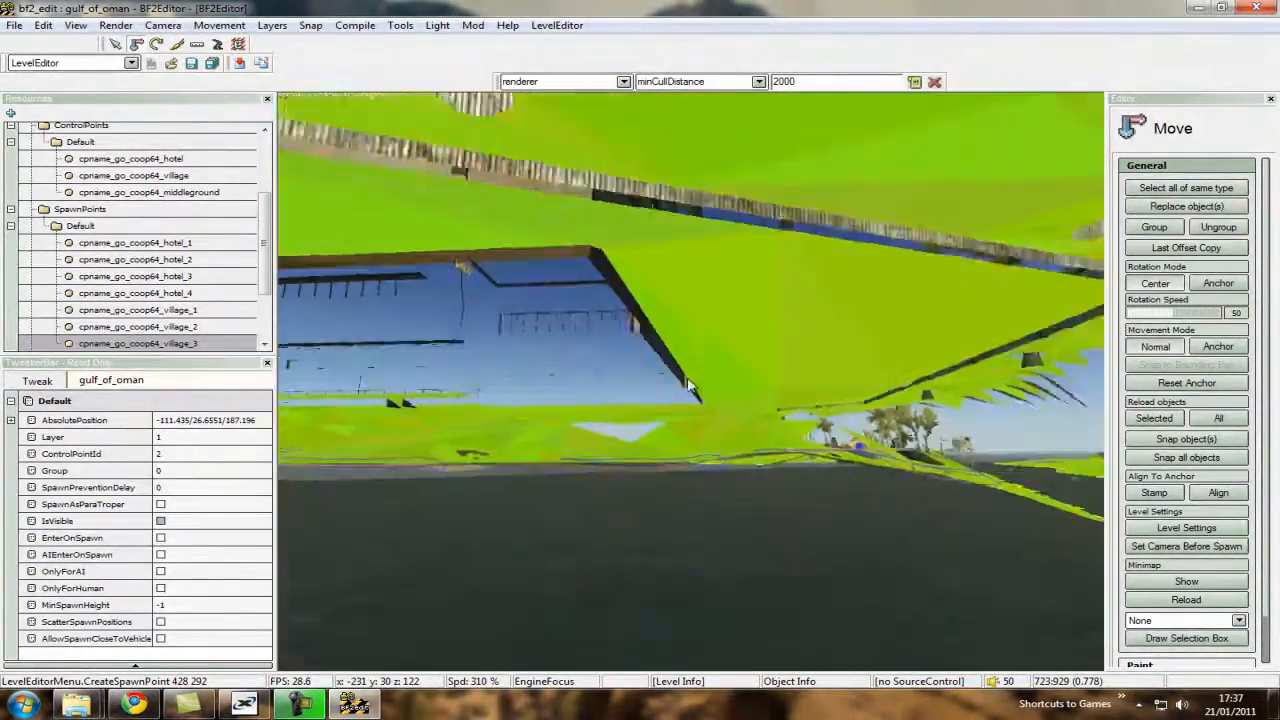
key("ctrl+s")
scroll(720, 392, "up", 3)
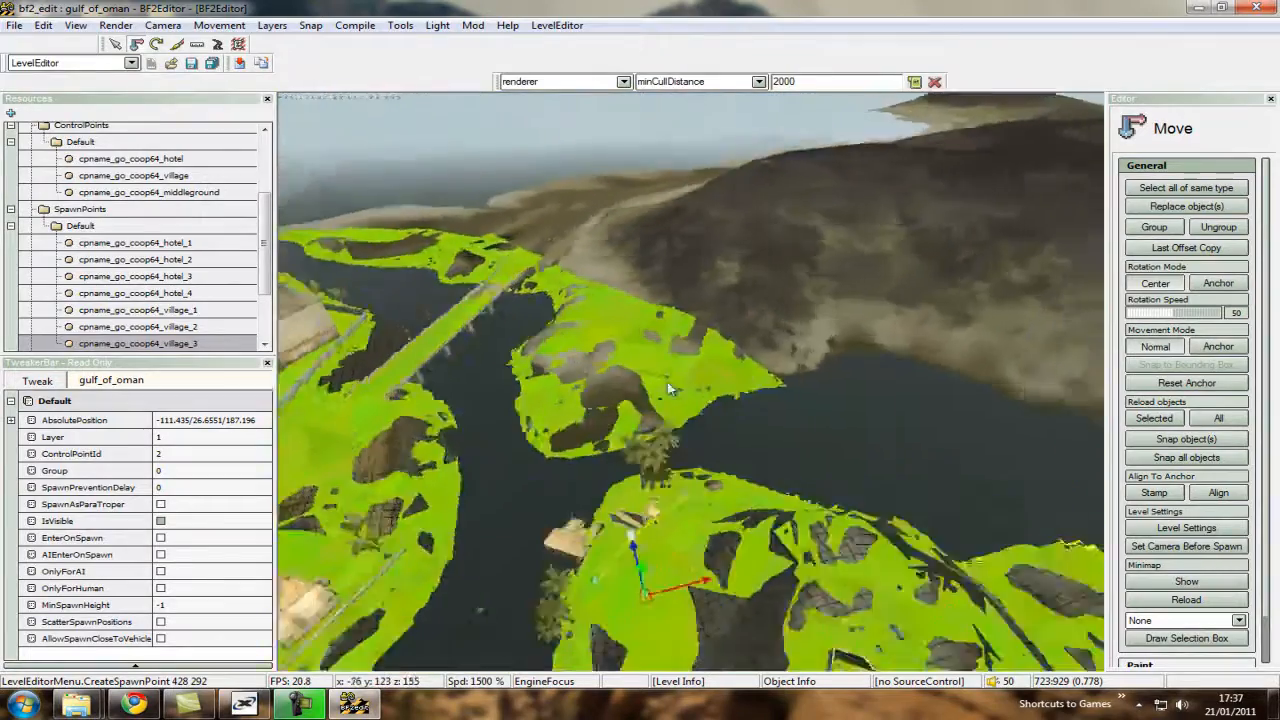
key("ctrl+w")
scroll(690, 388, "down", 3)
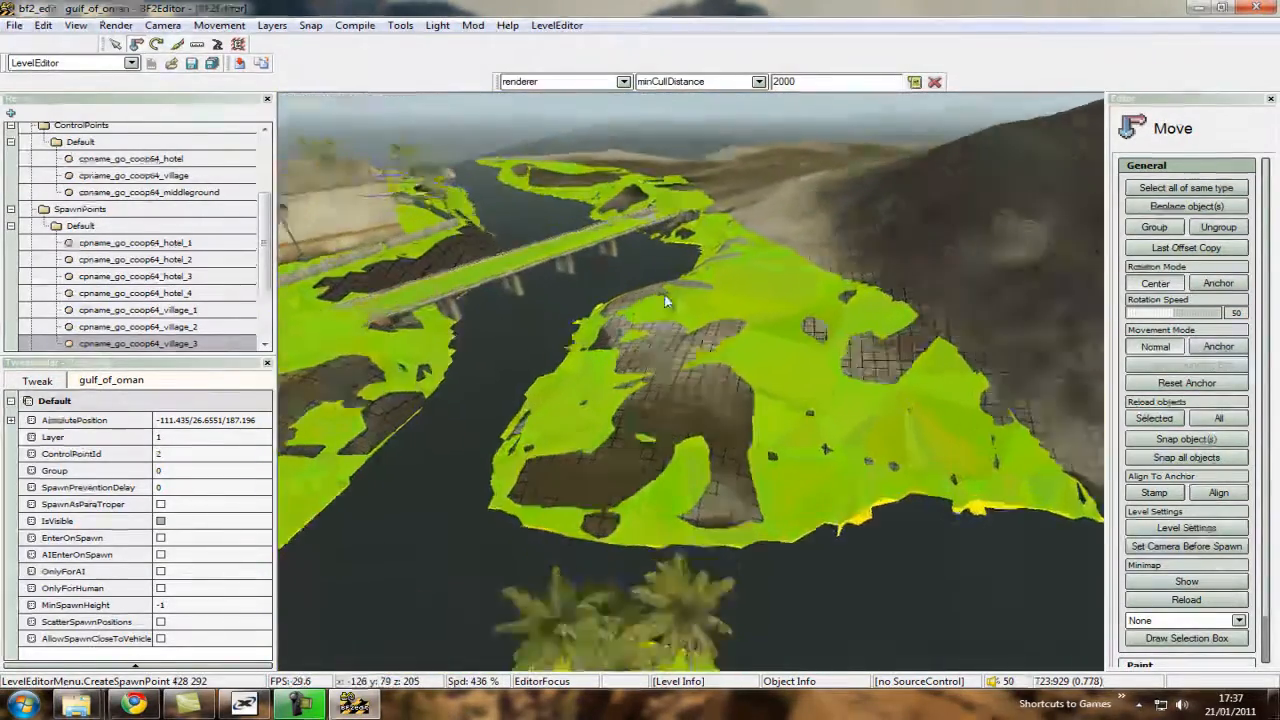
key("ctrl+s")
scroll(690, 388, "up", 4)
key("ctrl+w")
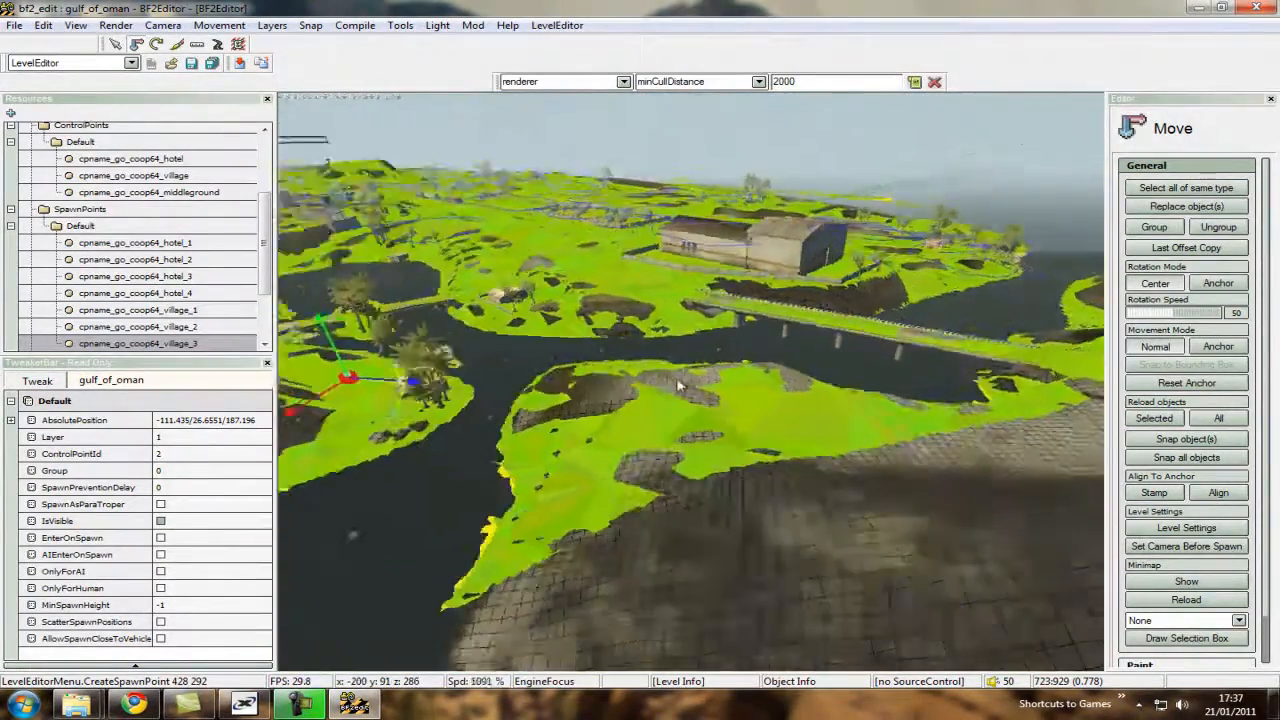
Create a village spawn point on the bank across the river at about -220/32/206 and enable OnlyForHuman.
key("ctrl+s")
scroll(692, 389, "down", 4)
key("ctrl+w")
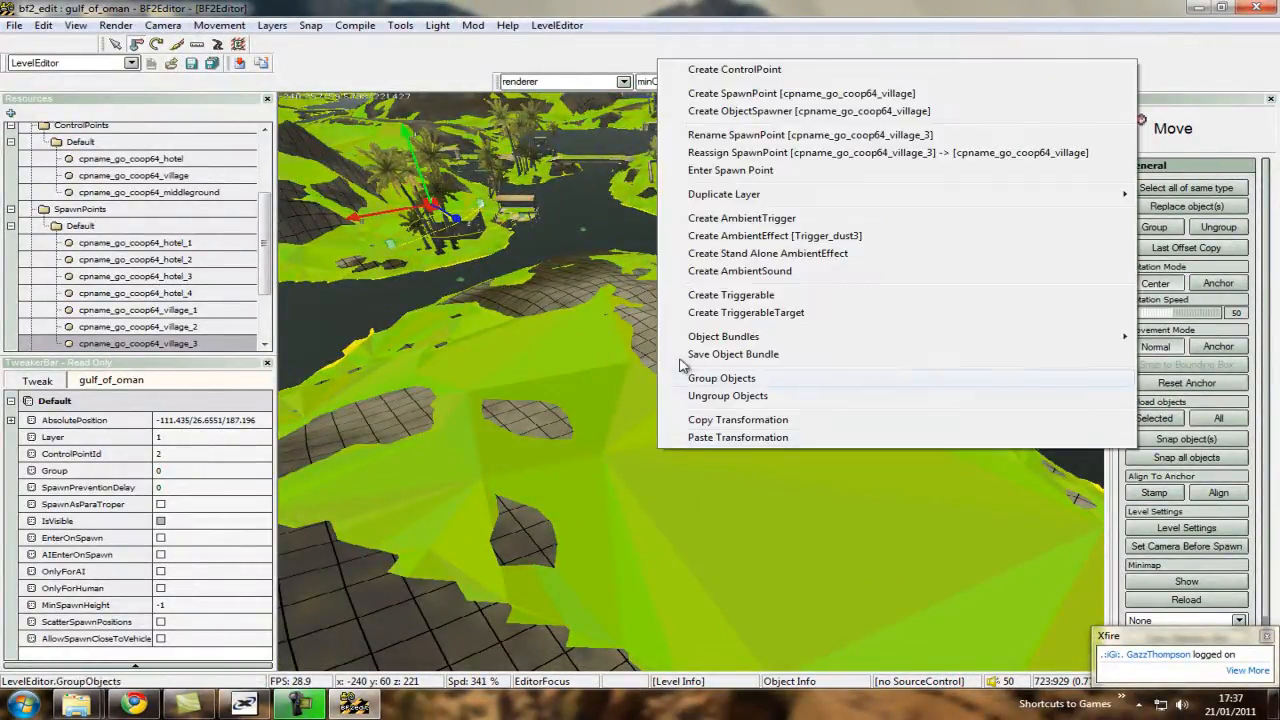
left_click(728, 97)
key("Return")
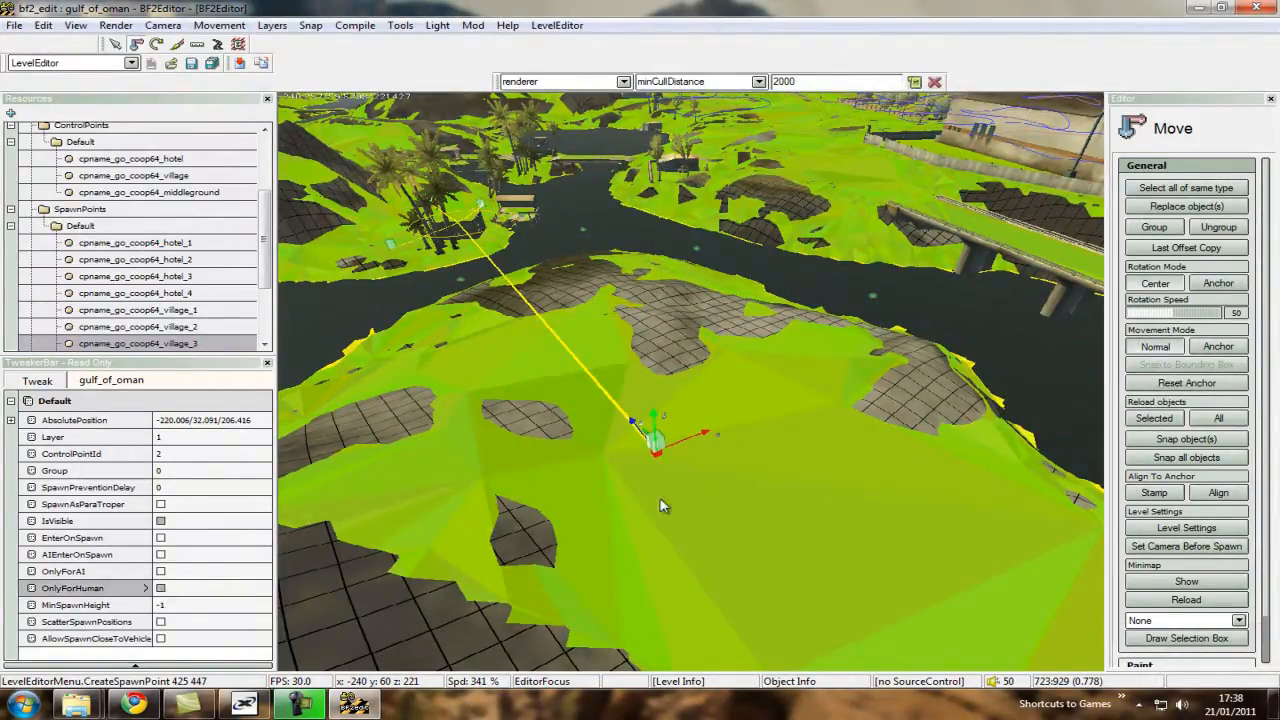
scroll(660, 499, "down", 3, "ctrl")
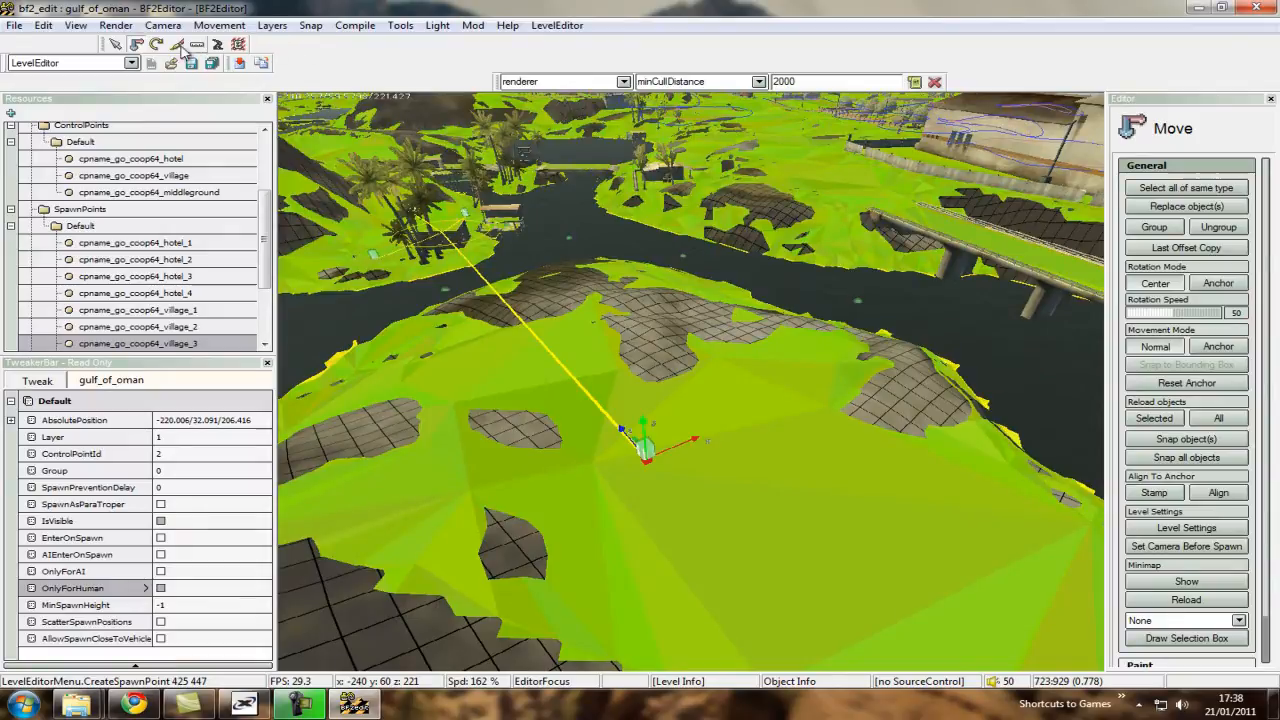
Deselect the spawn point across the river and examine the village spawn layout from above.
left_click(156, 44)
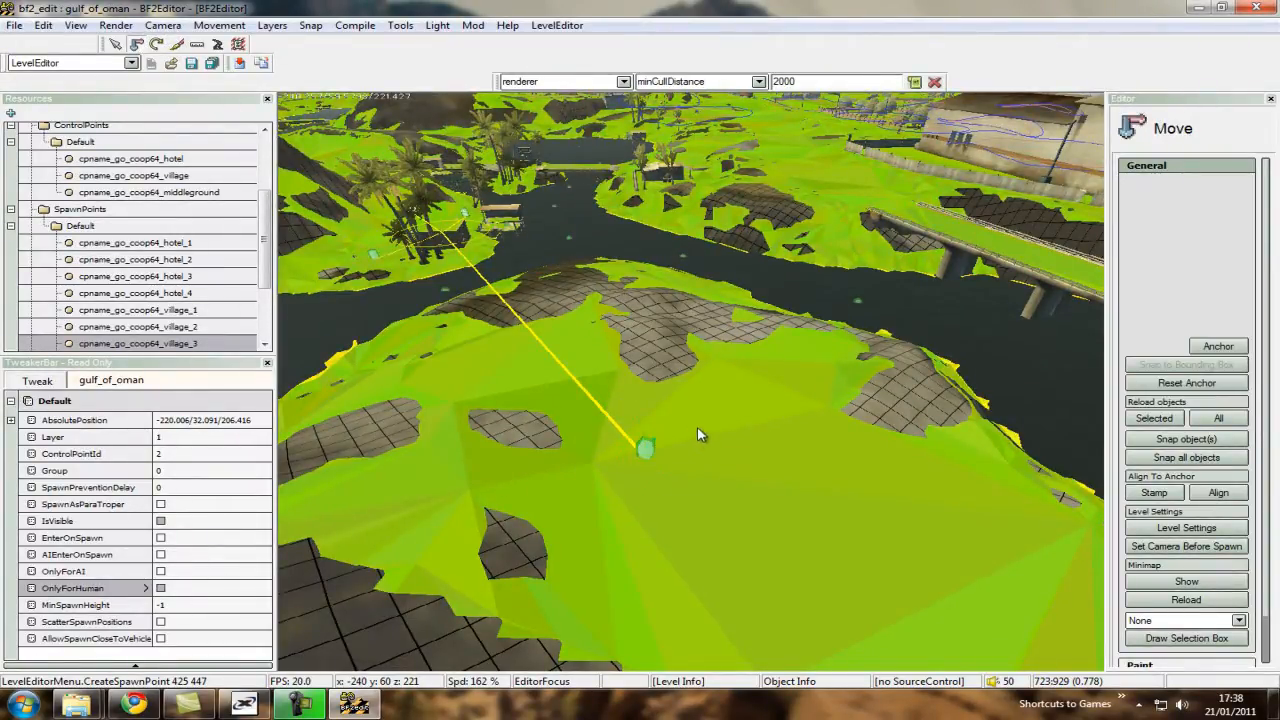
scroll(700, 410, "up", 9, "ctrl")
key("ctrl+s")
key("ctrl+w")
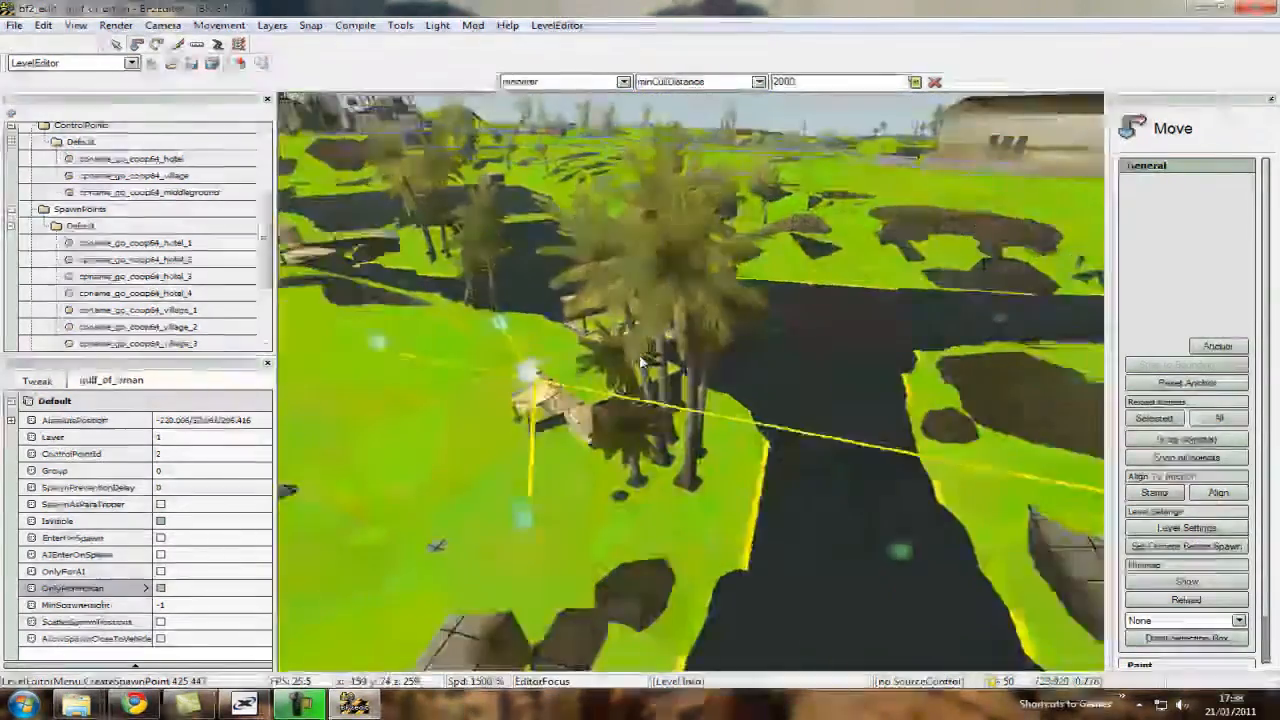
key("ctrl+w")
key("ctrl+s")
scroll(691, 383, "down", 3, "ctrl")
left_click(645, 355)
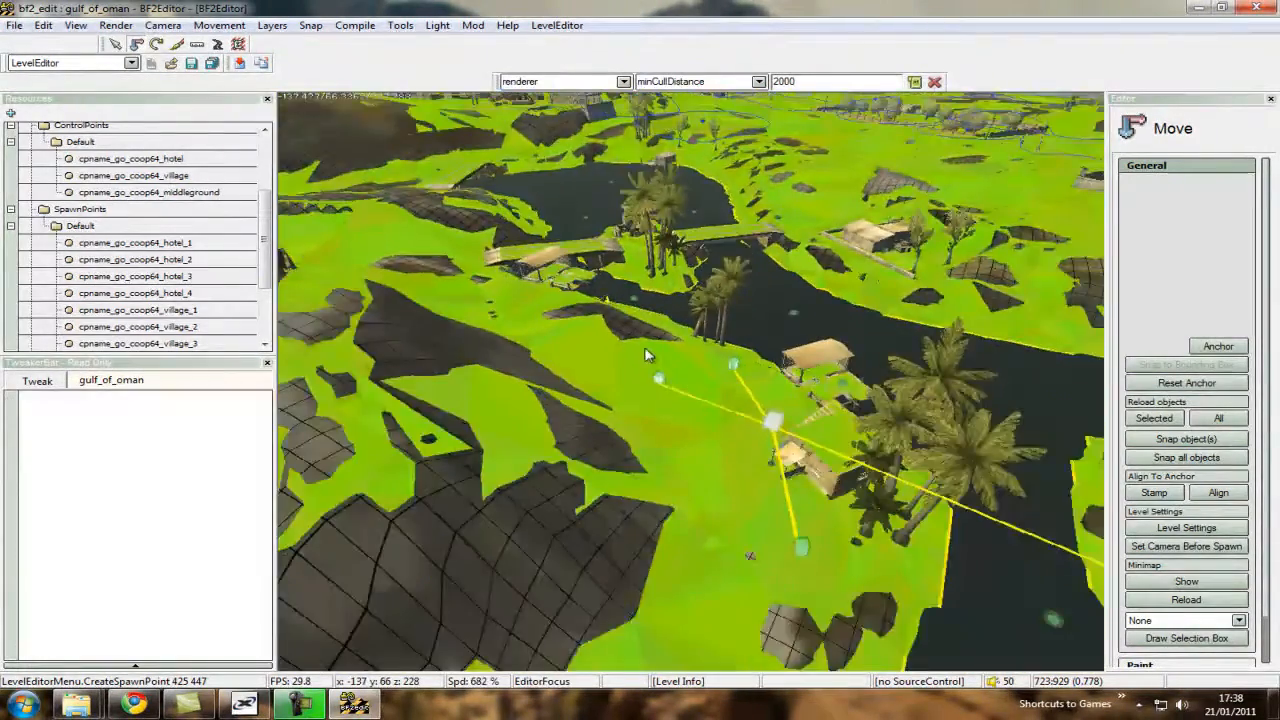
Create an ME_US_HeavyJeep object spawner for the village control point on the ground between its spawn points, keeping the suggested name.
key("ctrl+w")
scroll(691, 383, "down", 6, "ctrl")
key("ctrl+w")
scroll(691, 383, "up", 4, "ctrl")
key("ctrl+s")
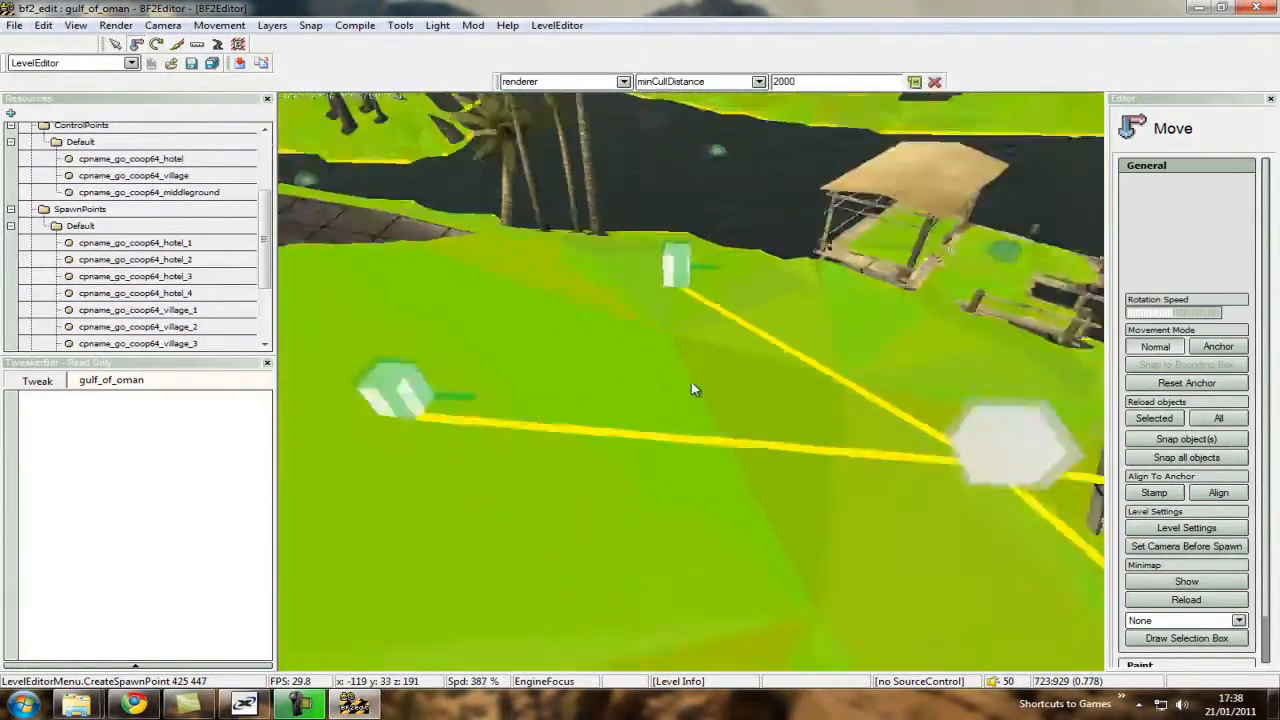
key("ctrl+s")
scroll(691, 383, "down", 2, "ctrl")
key("ctrl+w")
right_click(642, 351)
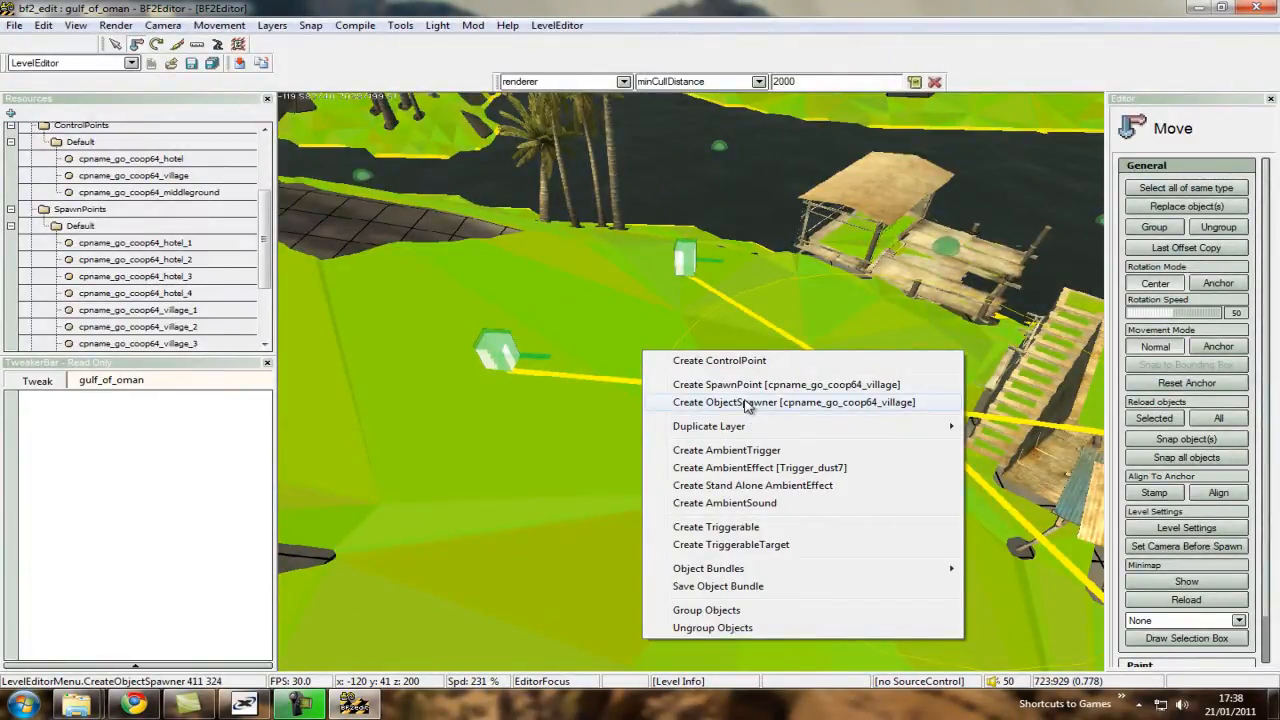
left_click(745, 408)
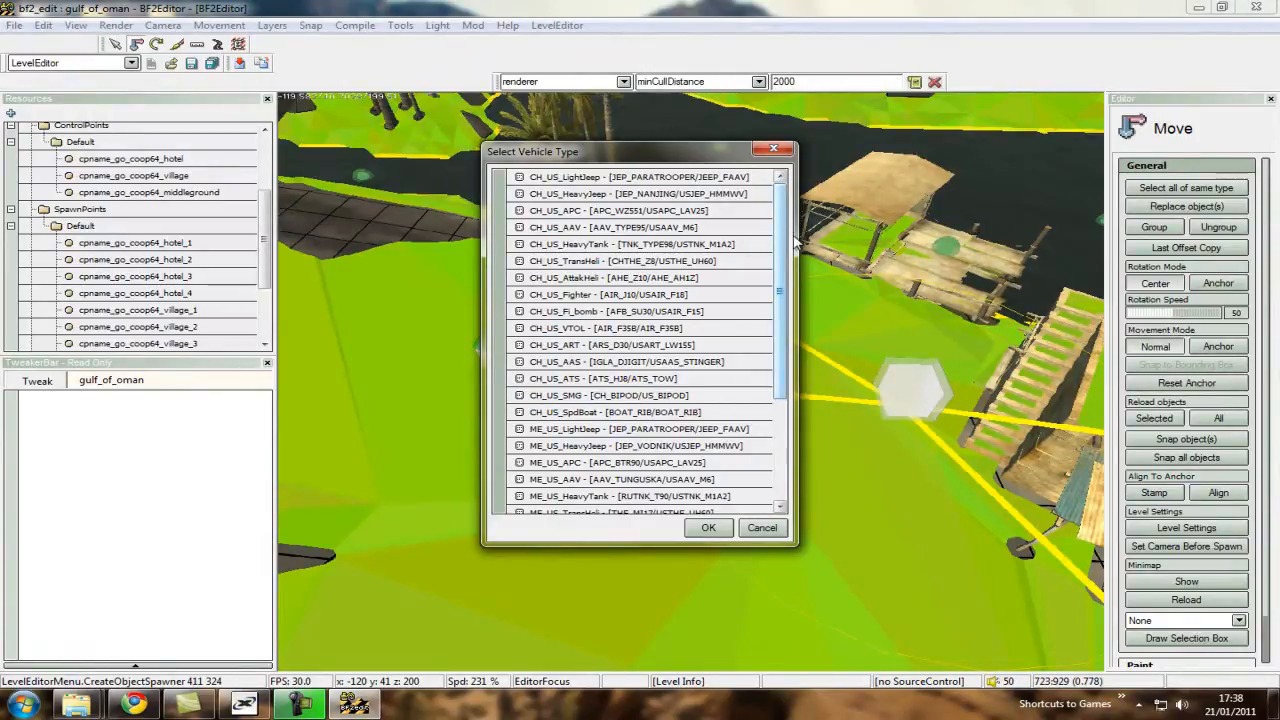
scroll(787, 300, "down", 2)
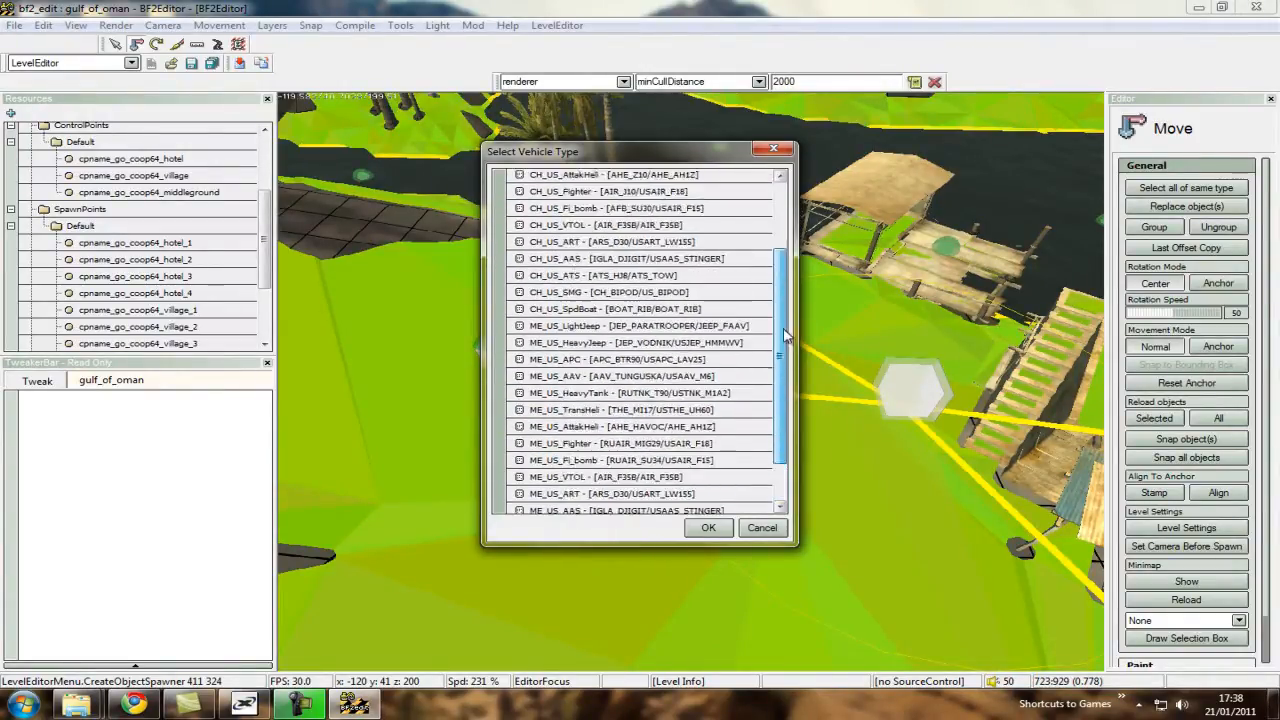
left_click_drag(784, 330, 700, 340)
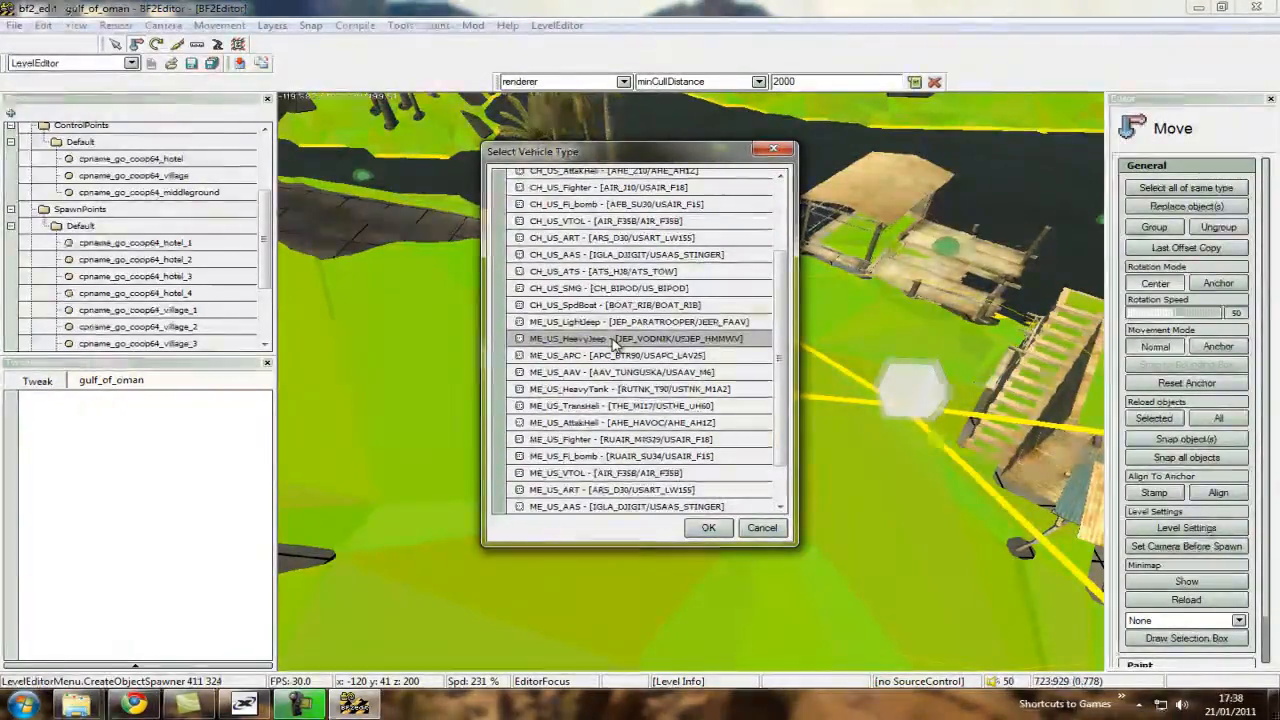
double_click(614, 343)
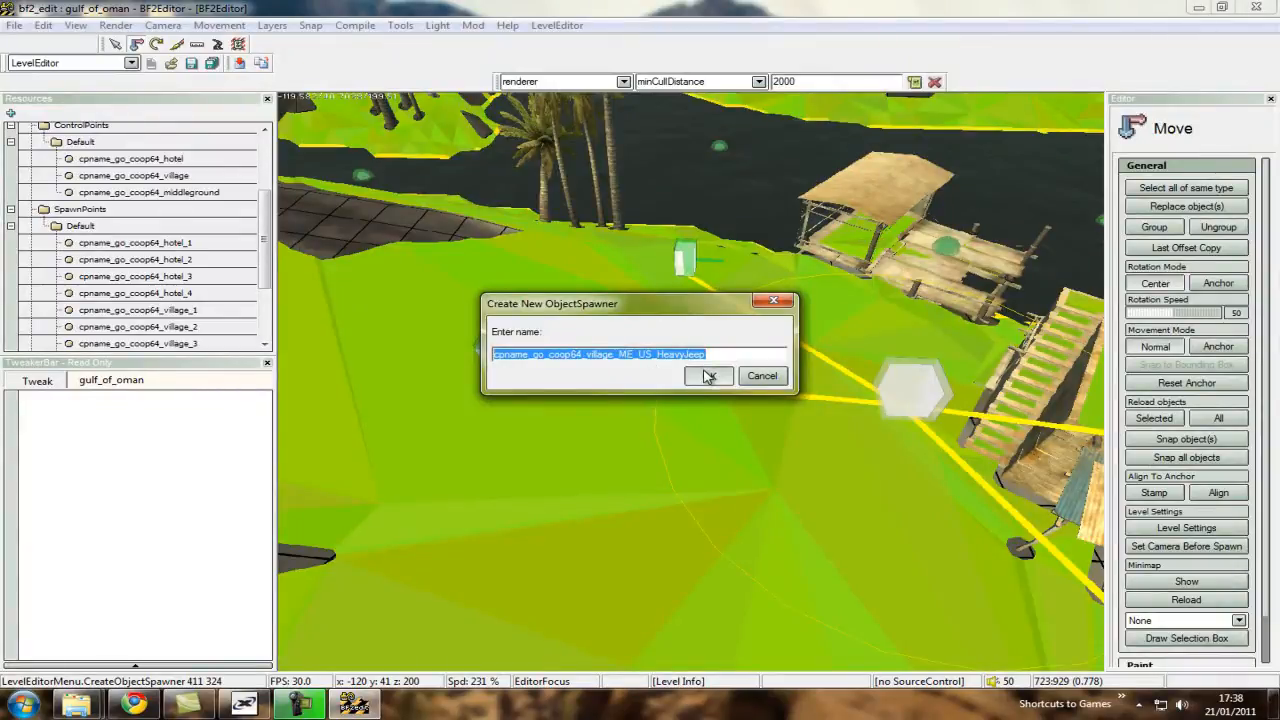
left_click(658, 388)
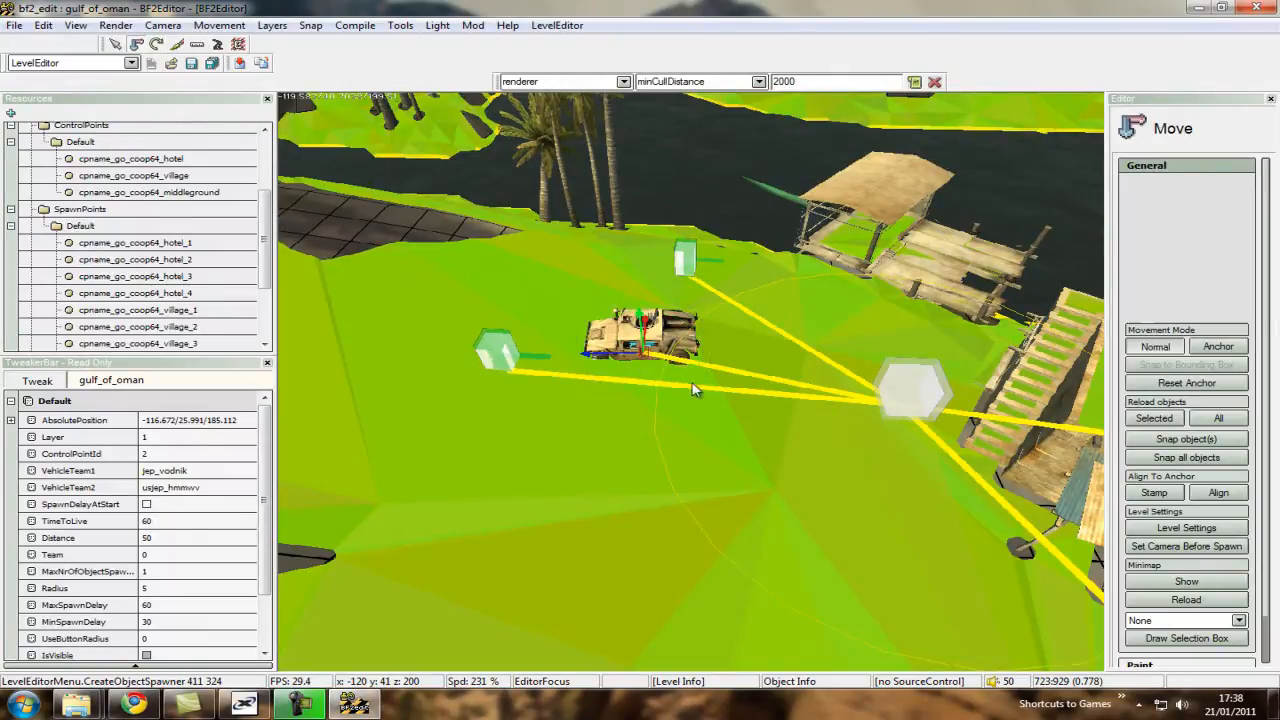
Move the village jeep spawner to about -122/26/184, close to the control point.
key("w")
left_click_drag(806, 378, 764, 350)
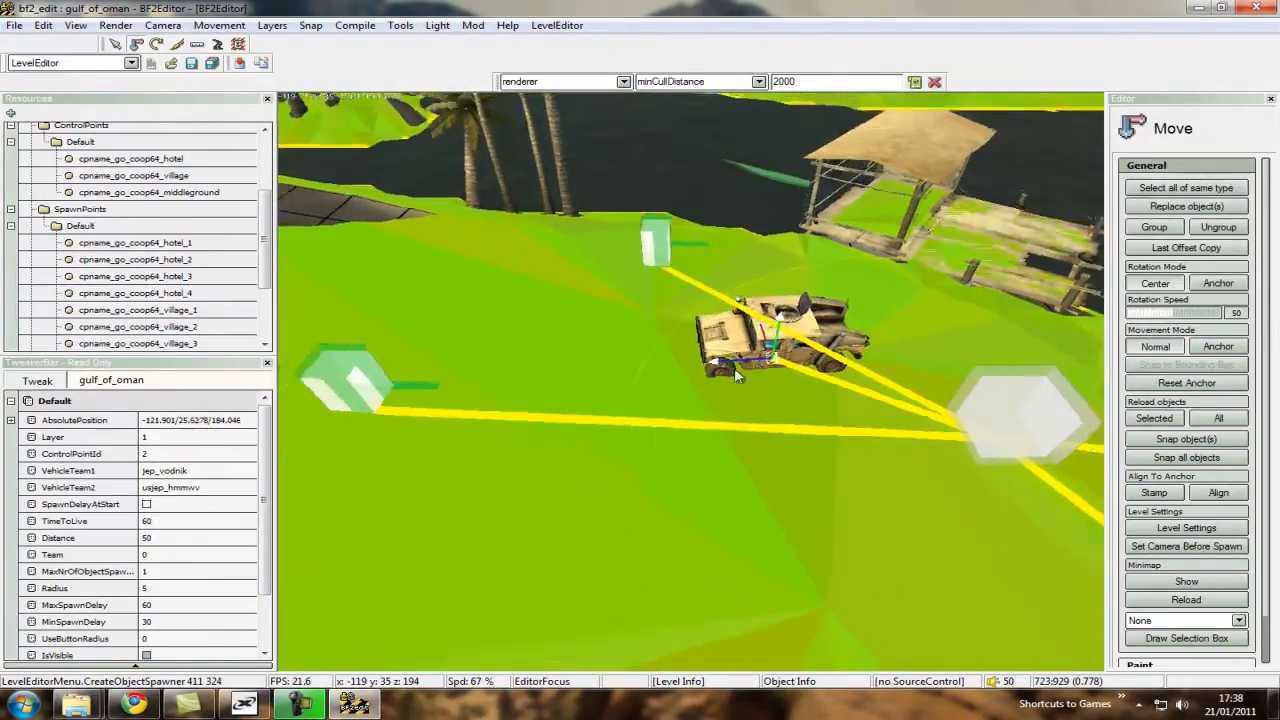
key("w")
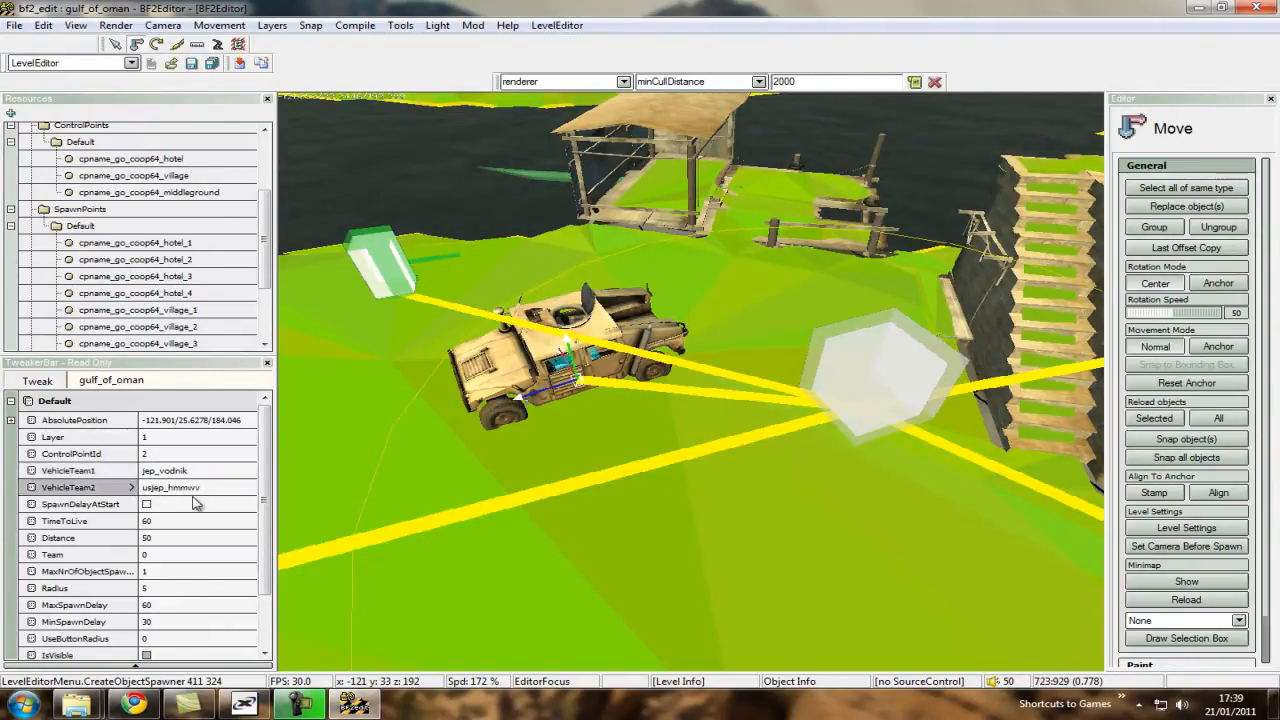
left_click_drag(267, 496, 395, 465)
Move the jeep spawner across the river to about -219/31/191, near the village spawn point on the far bank.
key("s")
left_click_drag(575, 380, 567, 428)
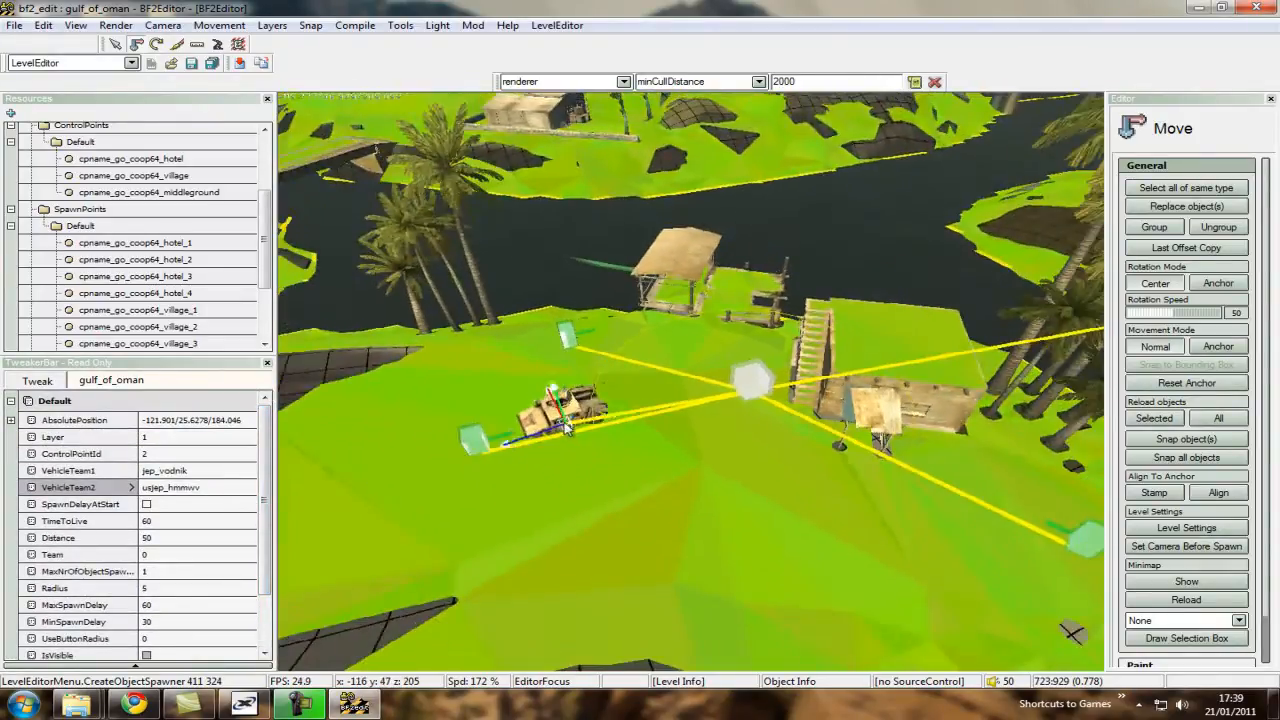
key("s")
right_click_drag(598, 422, 721, 447)
key("s")
scroll(695, 388, "down", 5)
key("w")
scroll(640, 405, "down", 3)
key("s")
key("s")
left_click_drag(721, 447, 752, 385)
key("w")
scroll(663, 387, "down", 10)
right_click_drag(752, 385, 682, 401)
key("w")
key("w")
scroll(685, 395, "up", 4)
left_click_drag(712, 418, 628, 342)
key("w")
key("w")
right_click_drag(625, 335, 500, 378)
scroll(692, 378, "down", 5)
key("w")
key("s")
scroll(691, 403, "up", 6)
key("s")
scroll(700, 360, "up", 6)
key("w")
scroll(632, 345, "down", 4)
key("a")
left_click_drag(485, 379, 452, 398)
key("d")
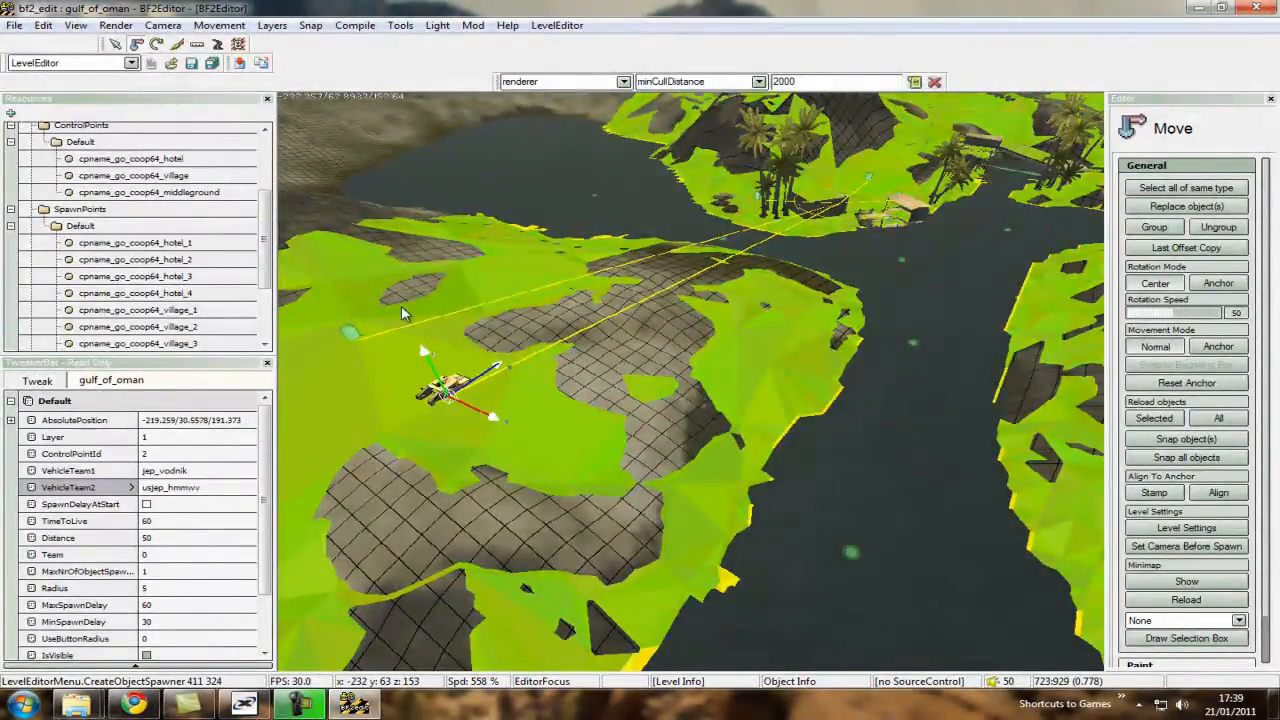
Examine the jeep's position across the river and survey the surrounding navmesh, bridge and railway area for vehicle access.
key("w")
scroll(691, 386, "up", 5)
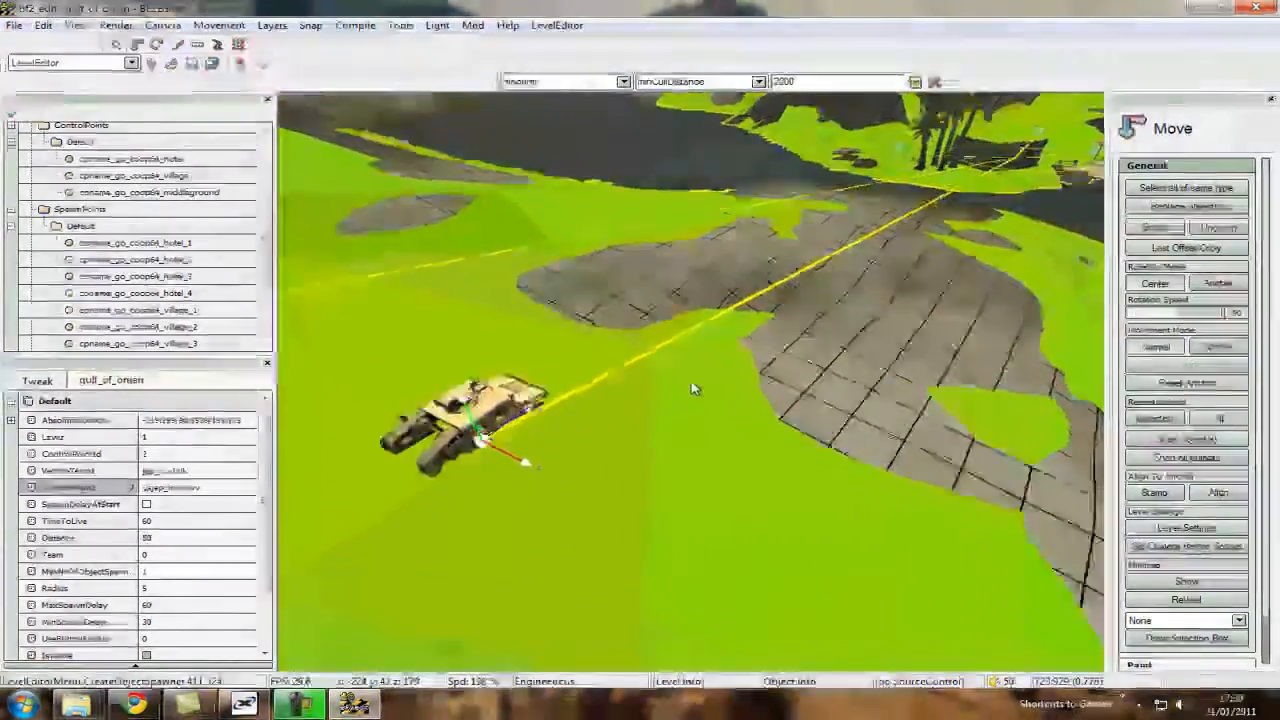
key("s")
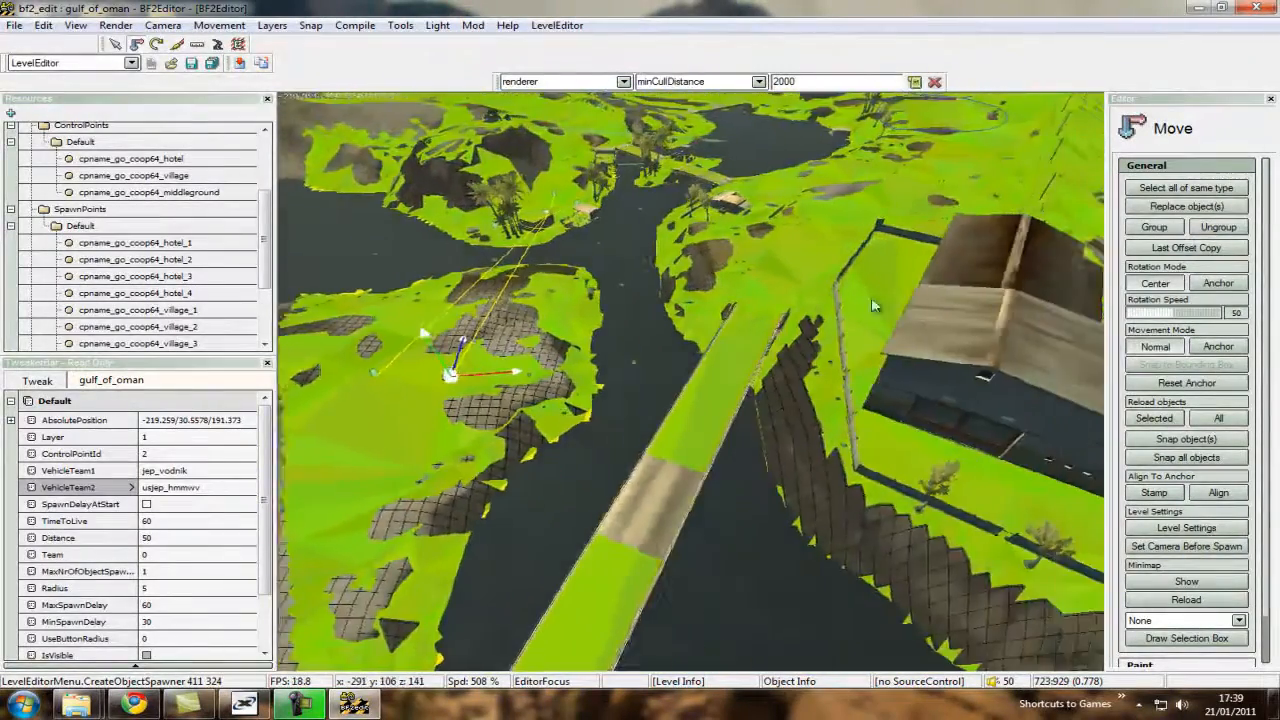
key("w")
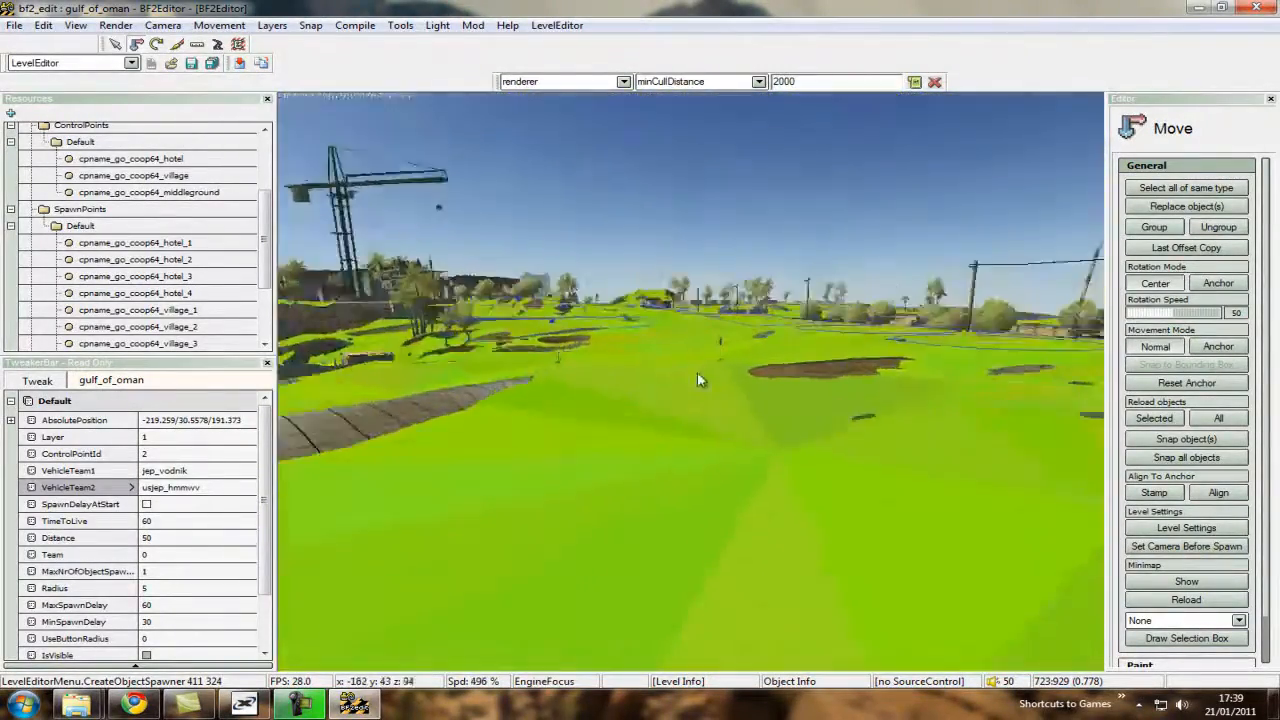
key("w")
scroll(689, 388, "up", 5)
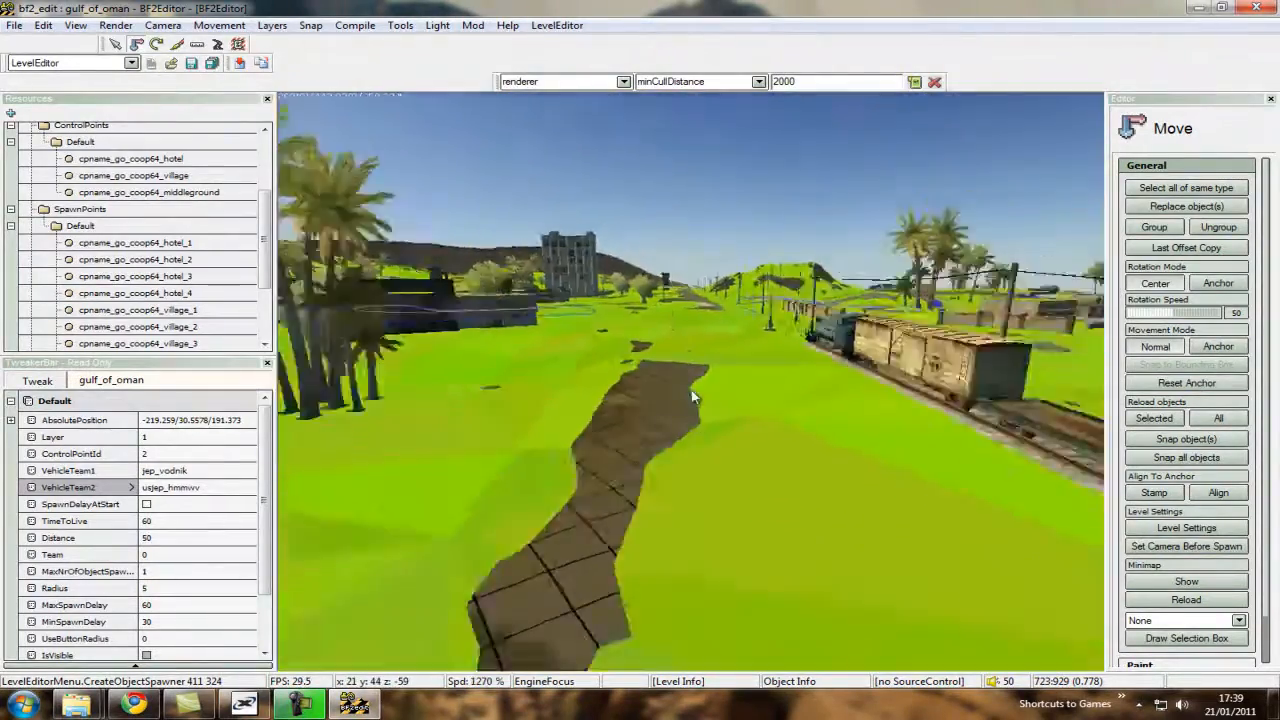
key("s")
key("w")
scroll(691, 386, "down", 8)
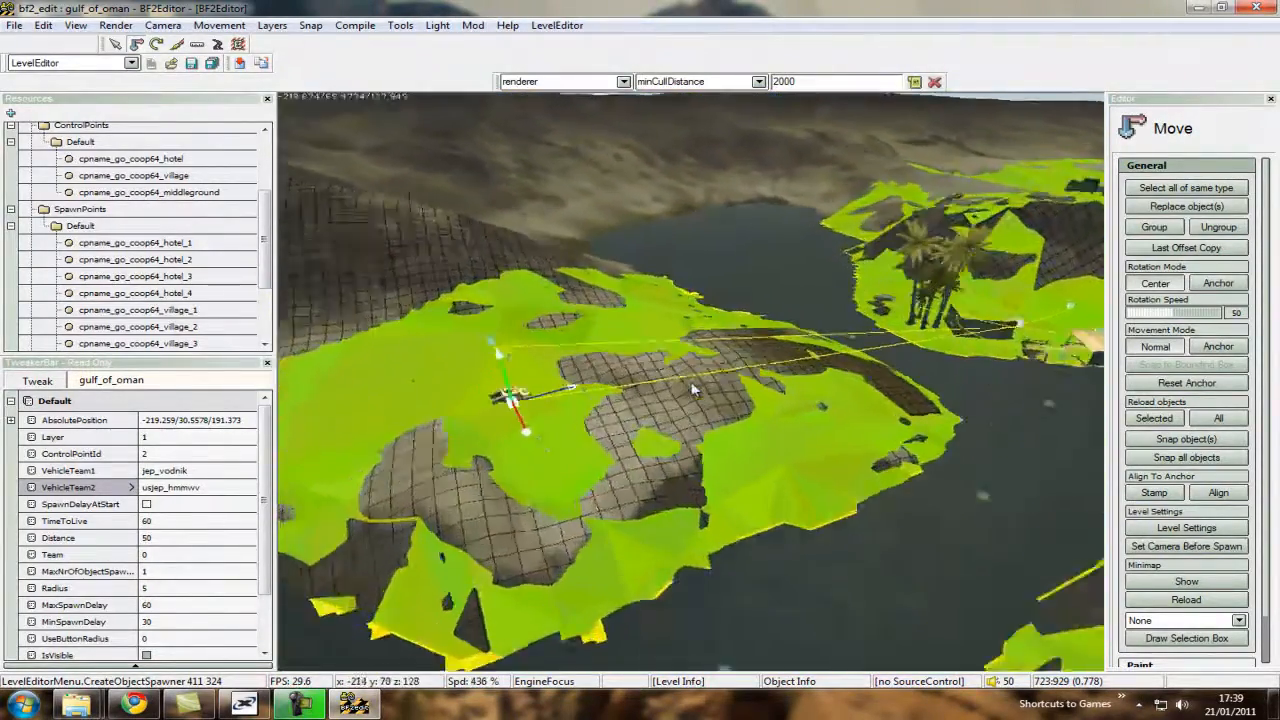
key("w")
scroll(720, 261, "down", 1)
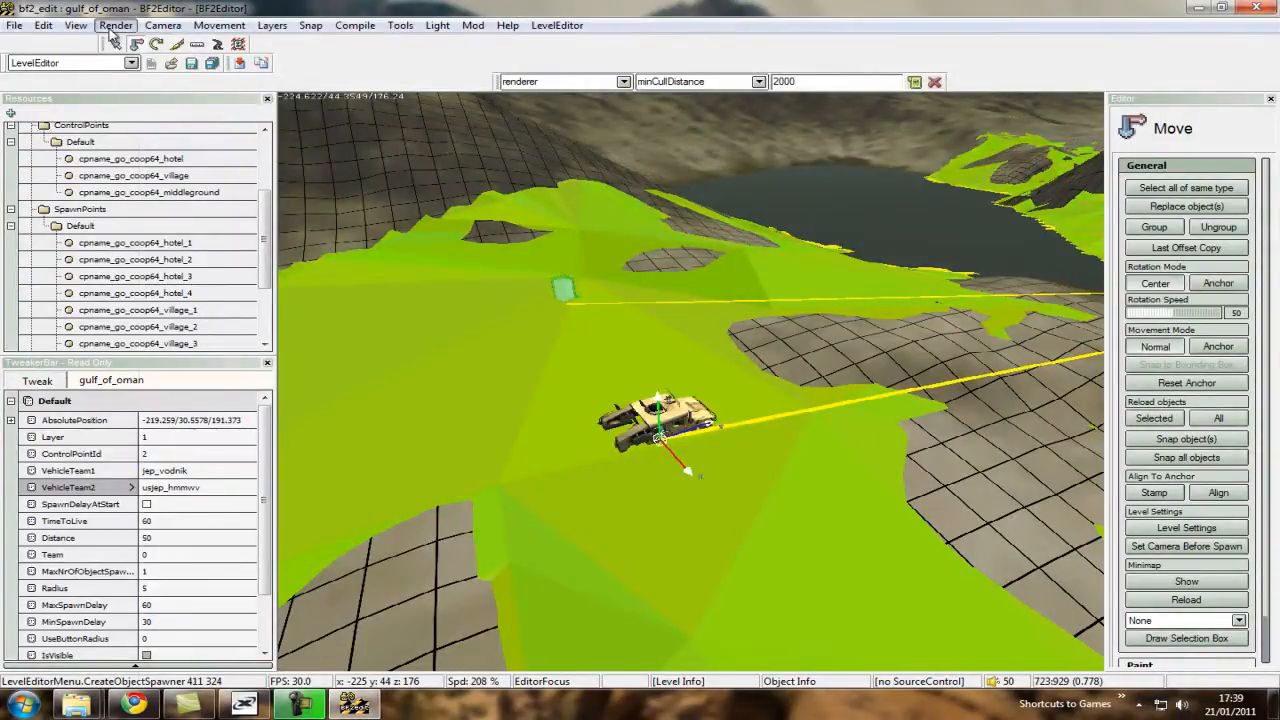
Hide the infantry navmesh and display the vehicle navmesh.
left_click(115, 26)
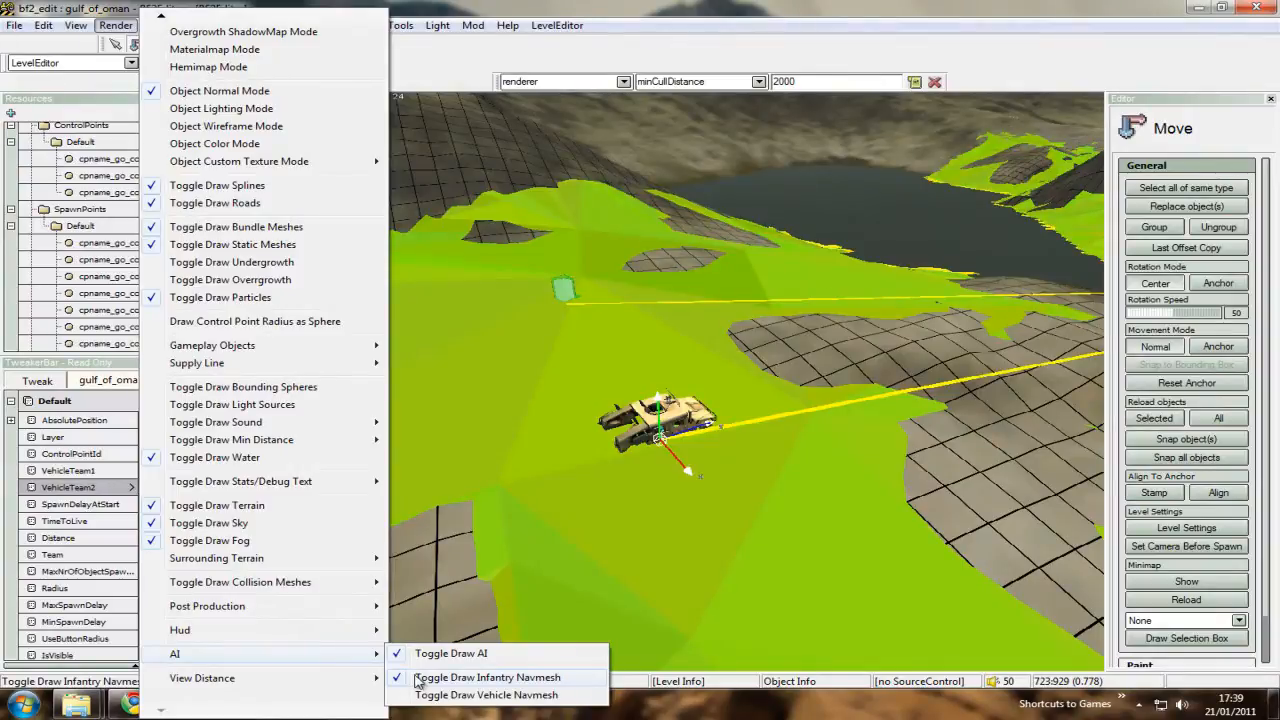
left_click(487, 677)
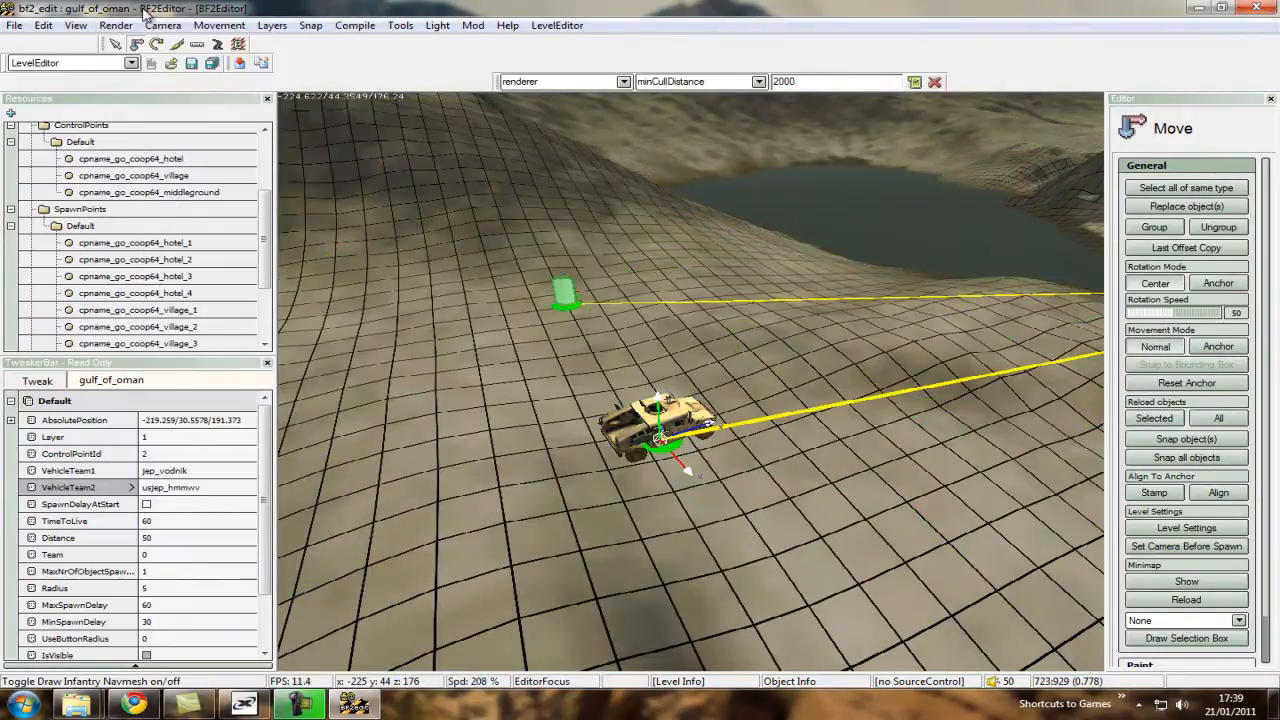
left_click(115, 26)
mouse_move(287, 662)
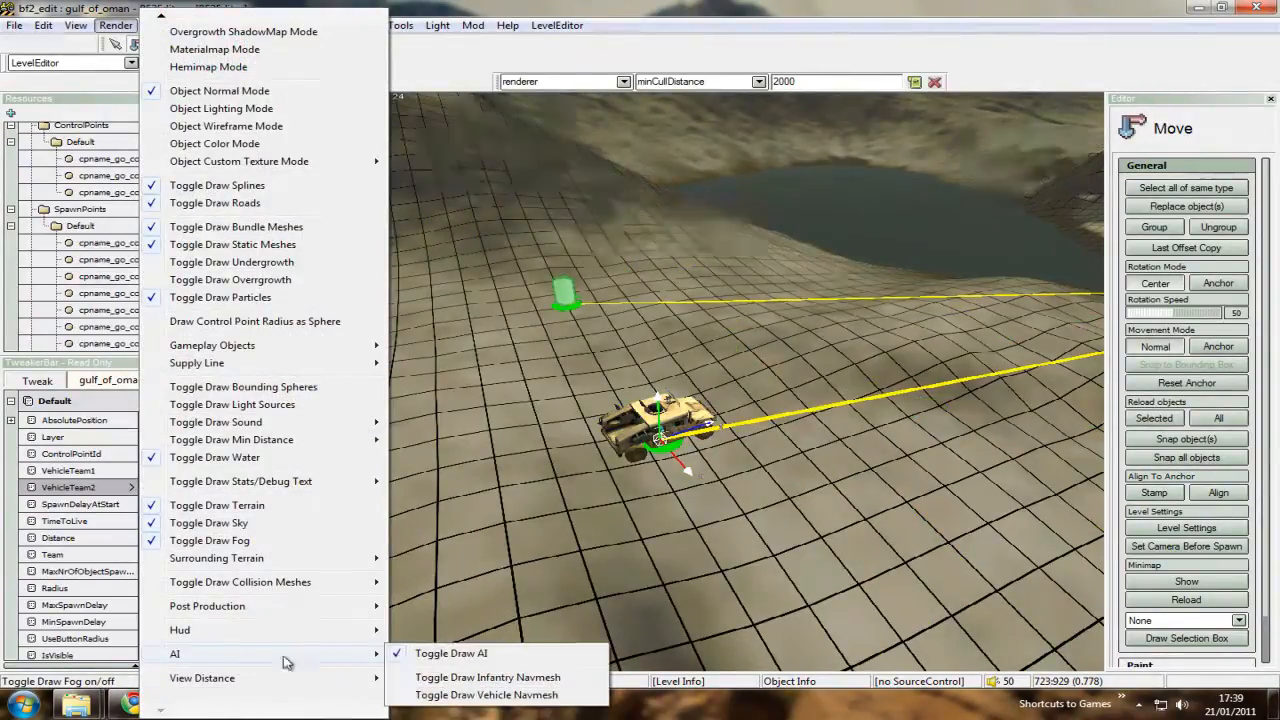
left_click(419, 697)
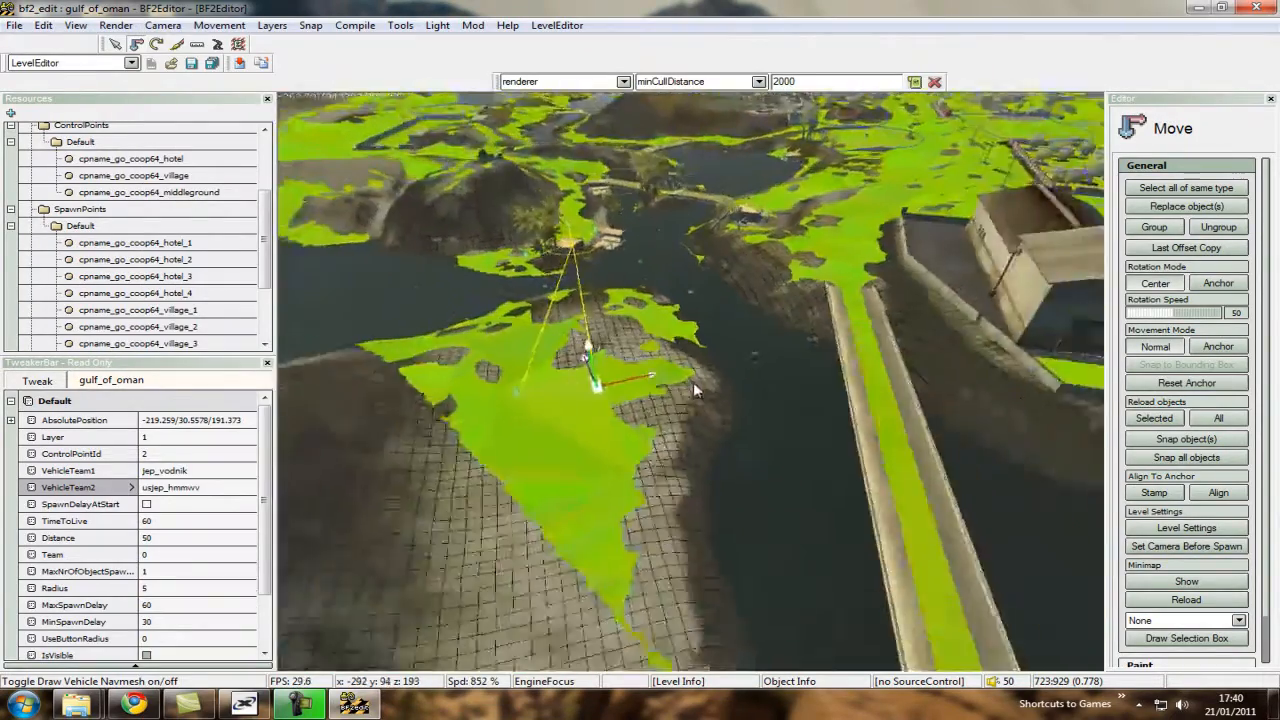
Move the jeep spawner onto the vehicle navmesh beside the village control point at about -124/26/183.
key("w")
right_click_drag(693, 384, 692, 384)
right_click_drag(640, 514, 948, 317)
key("s")
key("w")
right_click_drag(666, 467, 686, 386)
key("w")
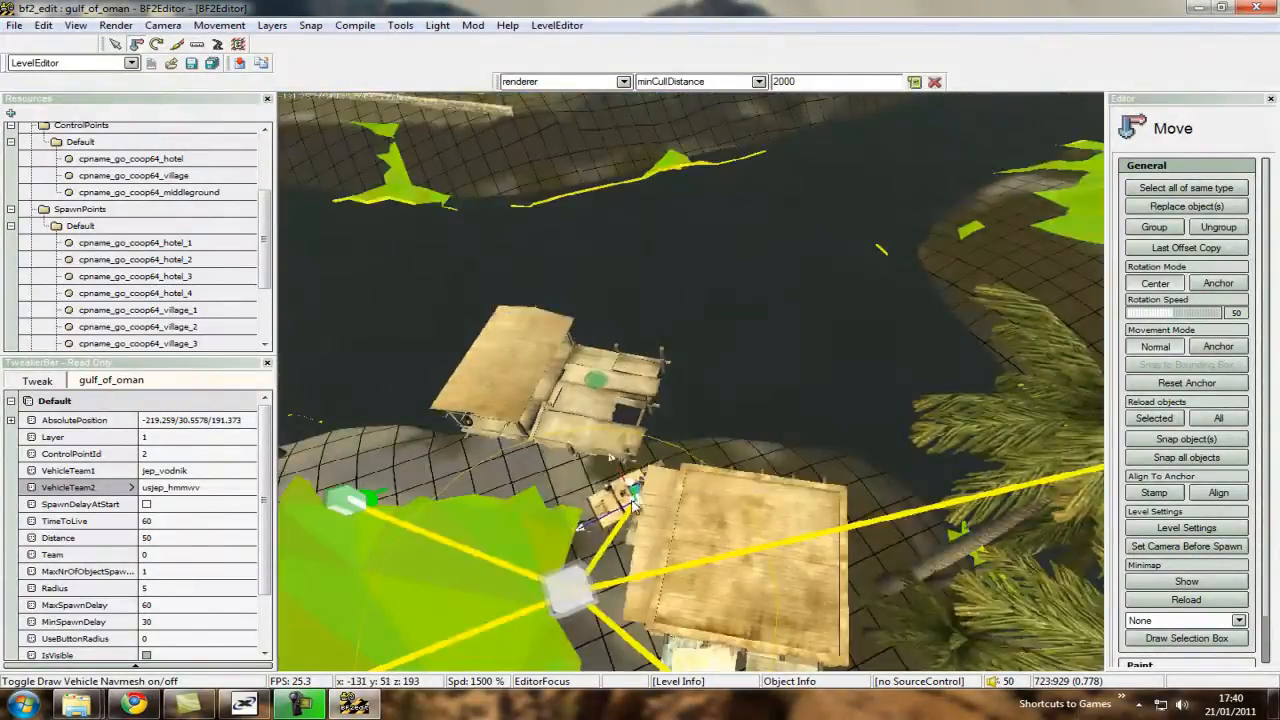
left_click_drag(690, 384, 686, 386)
key("s")
right_click_drag(686, 386, 684, 453)
key("w")
Set the village jeep spawner's MaxSpawnDelay, MinSpawnDelay and TimeToLive to 120.
left_click(684, 453)
left_click(718, 355)
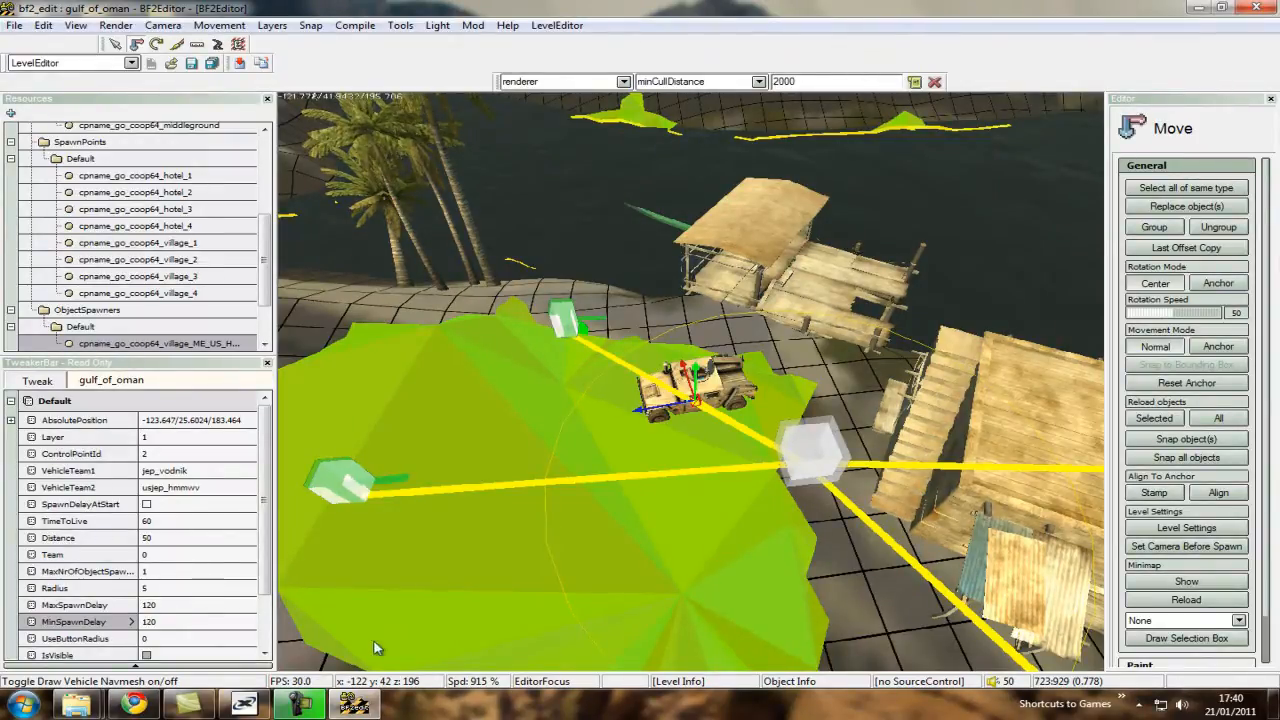
left_click_drag(260, 535, 251, 598)
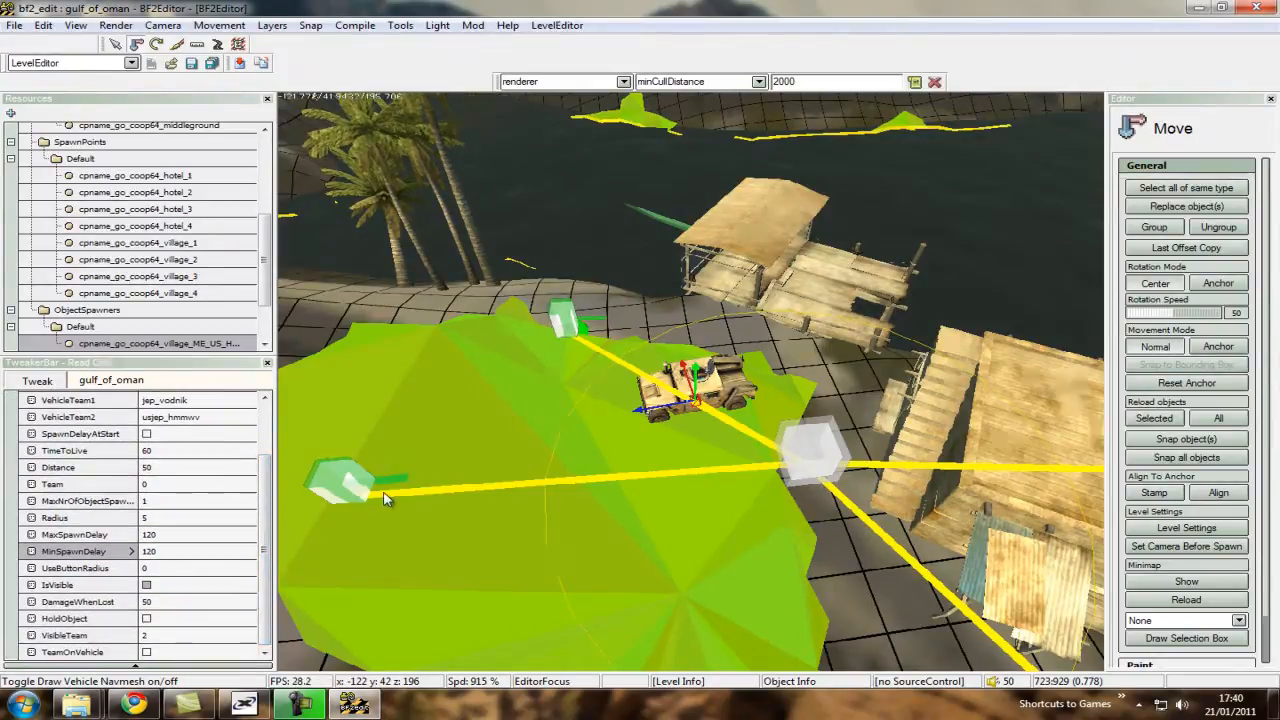
left_click(183, 451)
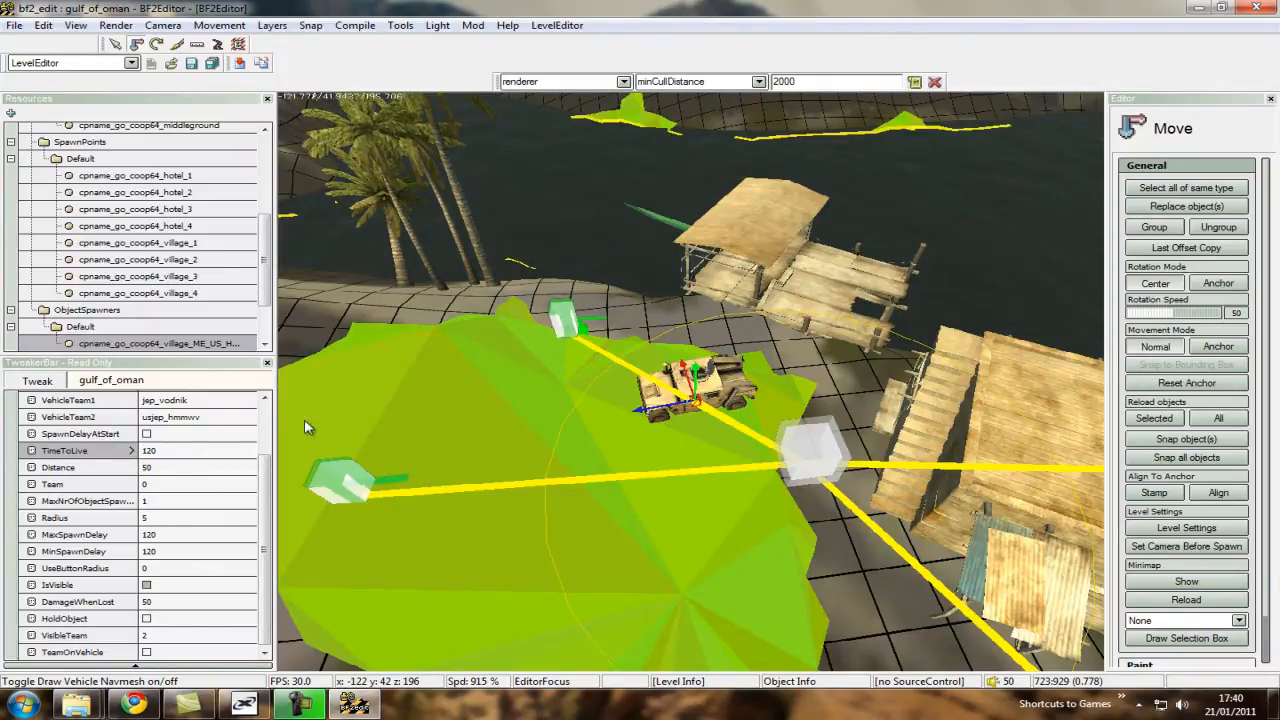
Create an ME_US_APC object spawner for the hotel control point on the open navmesh between the pool and the wall.
scroll(532, 431, "down", 1)
scroll(632, 447, "down", 1)
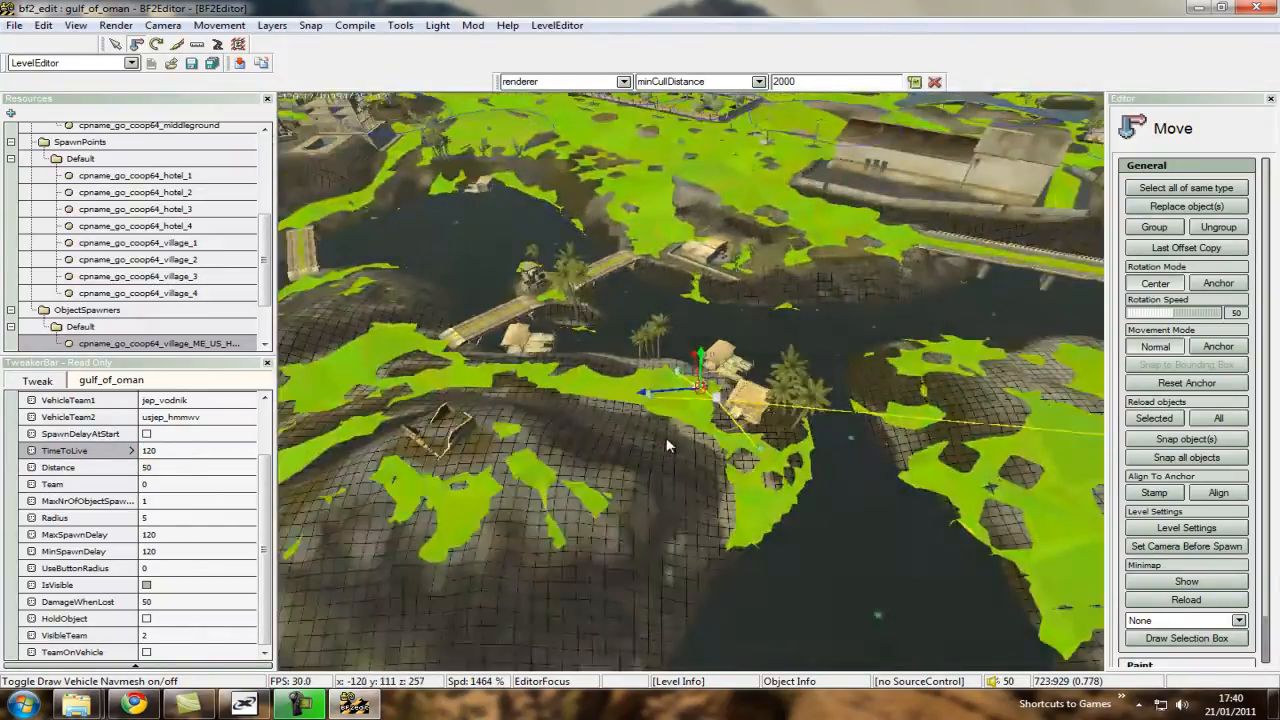
left_click(667, 438)
scroll(653, 435, "up", 1)
scroll(655, 441, "up", 1)
scroll(693, 389, "down", 2)
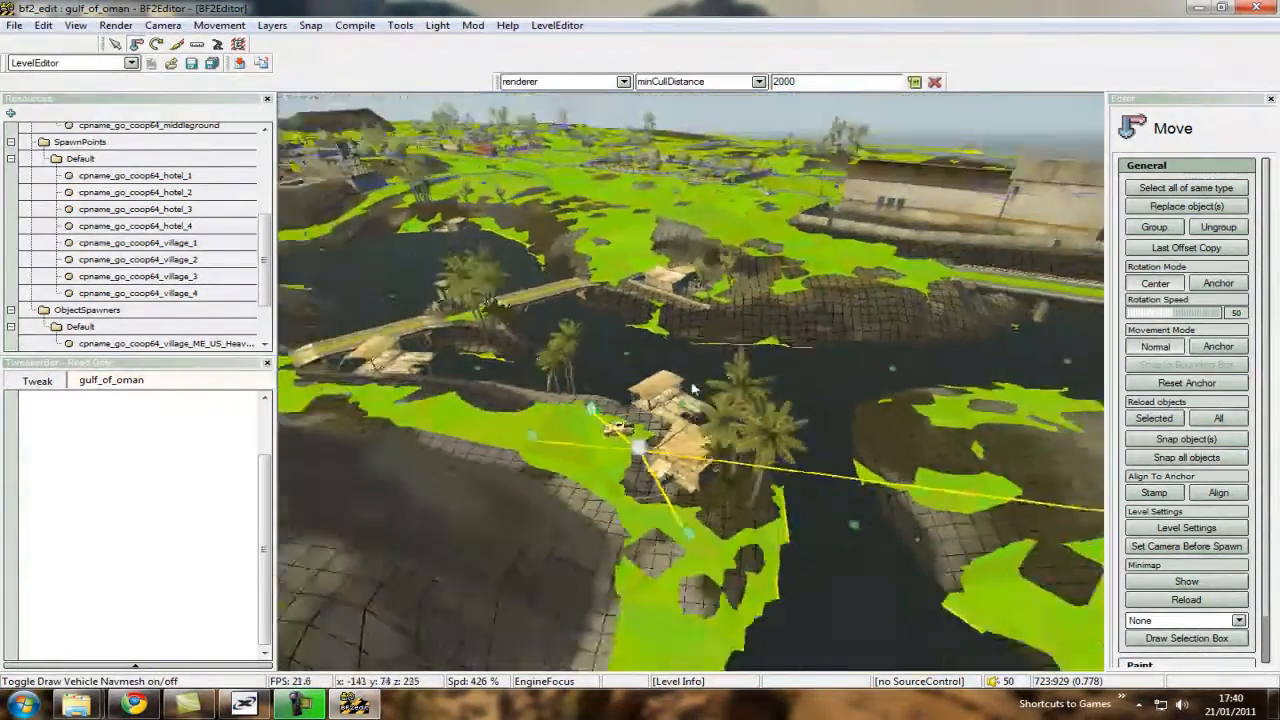
scroll(693, 389, "up", 1)
key("w")
scroll(693, 389, "up", 3)
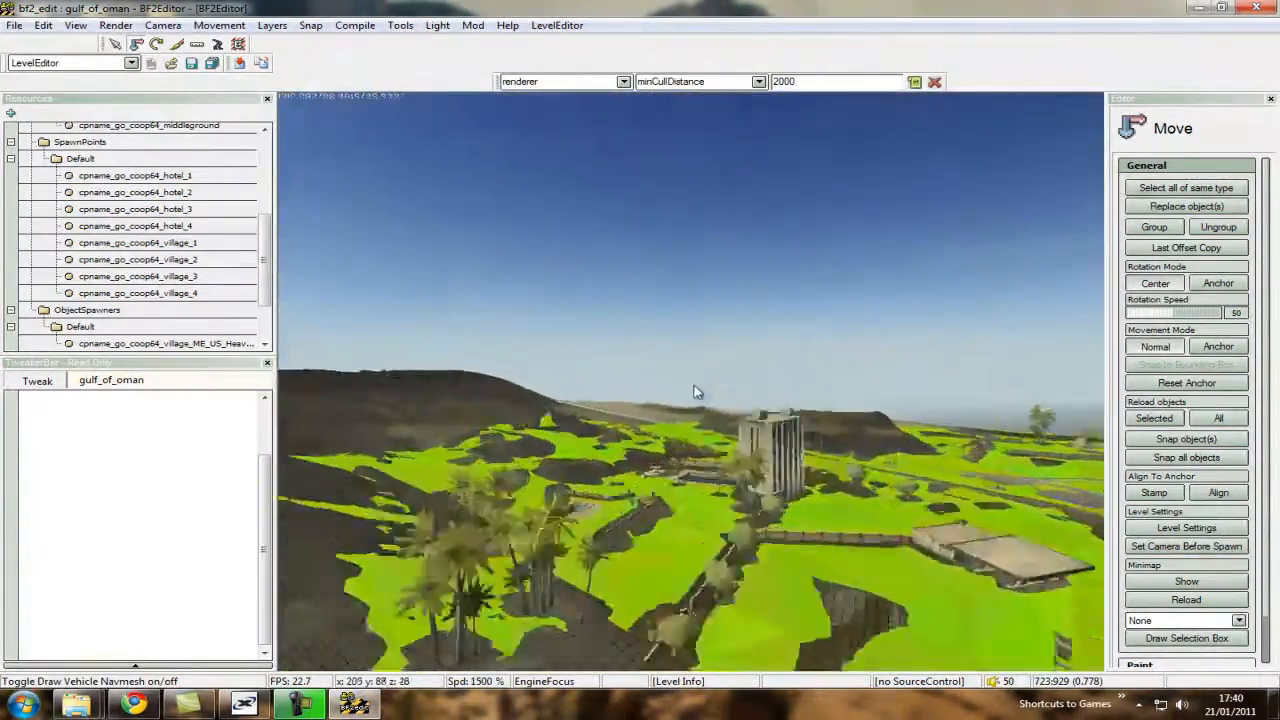
scroll(693, 389, "down", 5)
key("w")
scroll(693, 389, "down", 2)
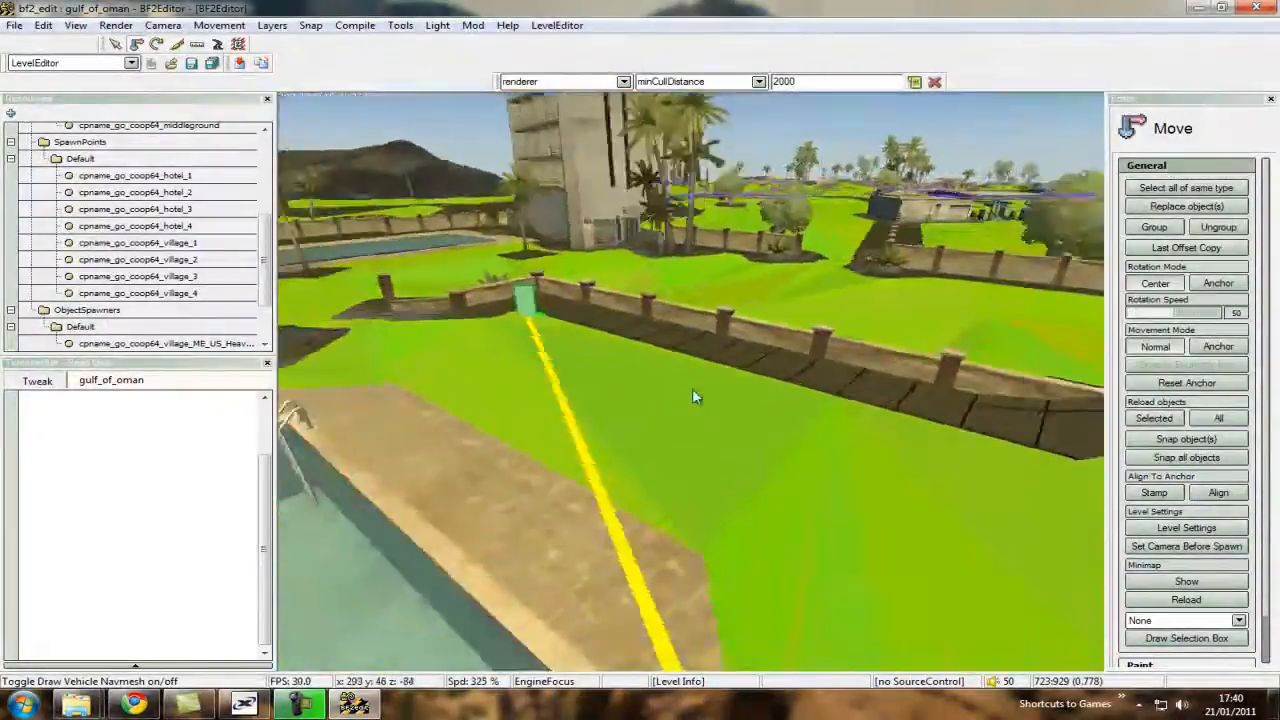
scroll(692, 394, "down", 2)
right_click(648, 378)
left_click(695, 430)
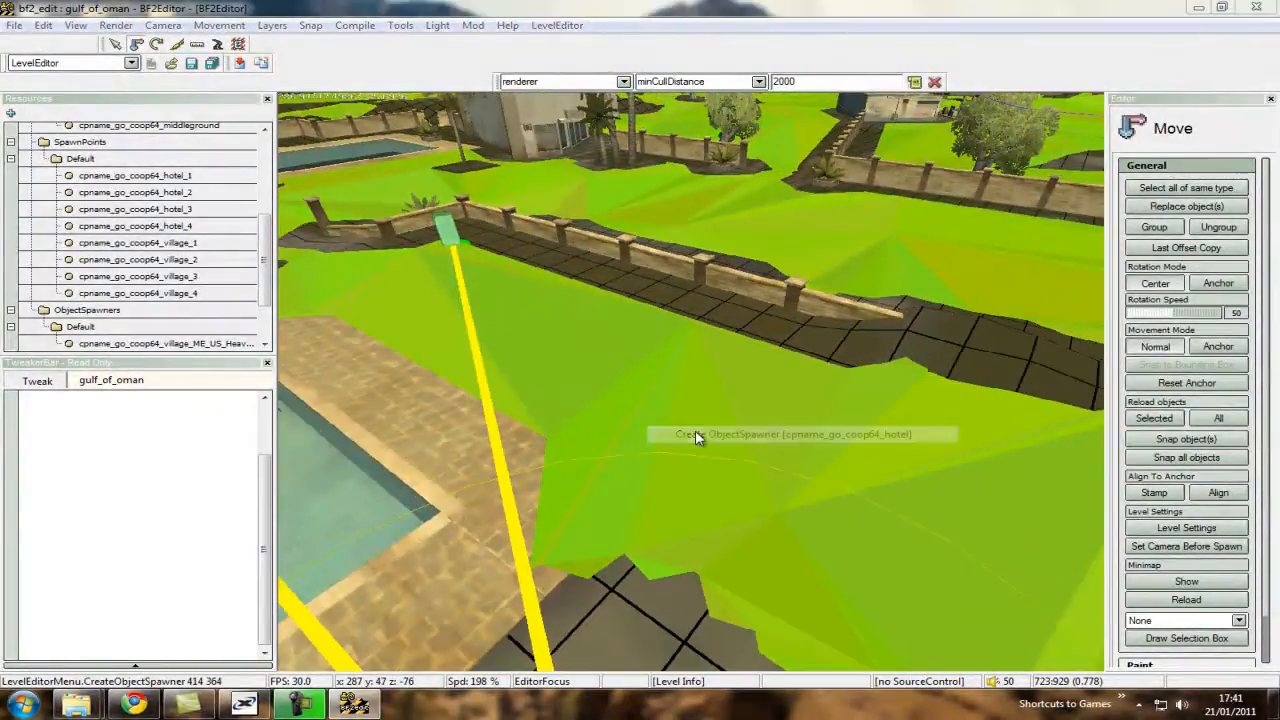
left_click_drag(779, 340, 736, 391)
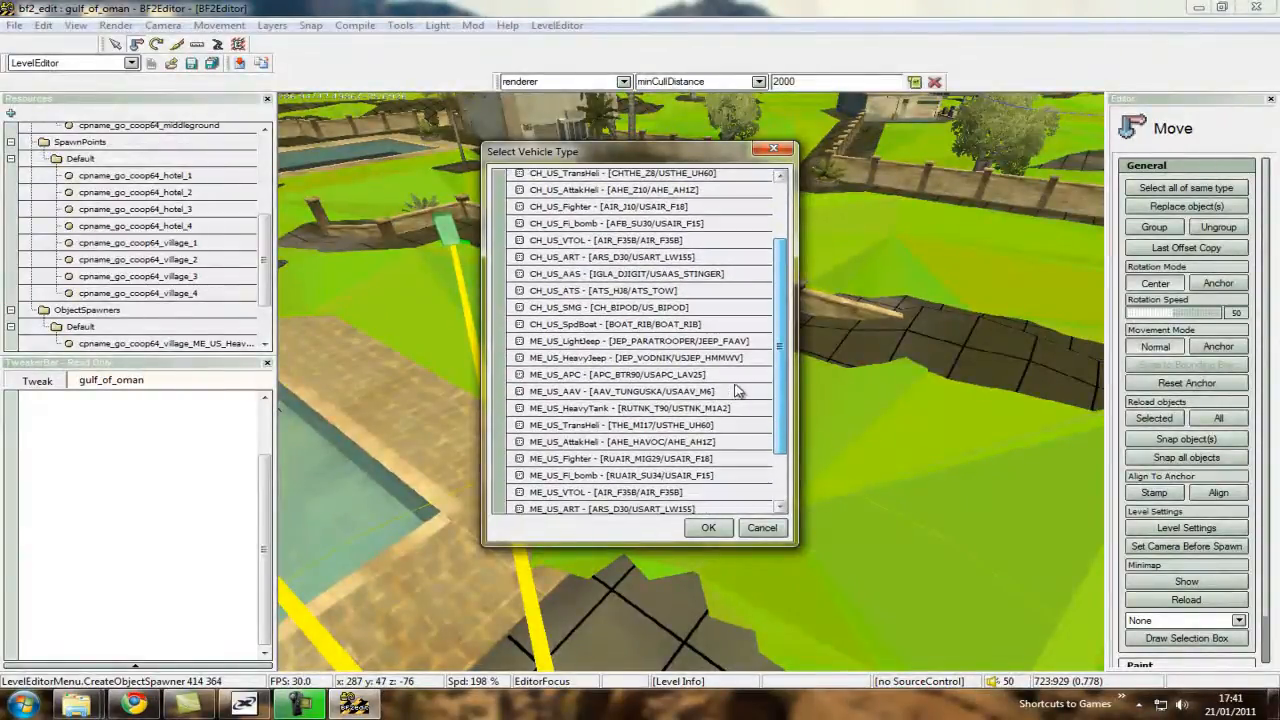
double_click(707, 378)
left_click(707, 377)
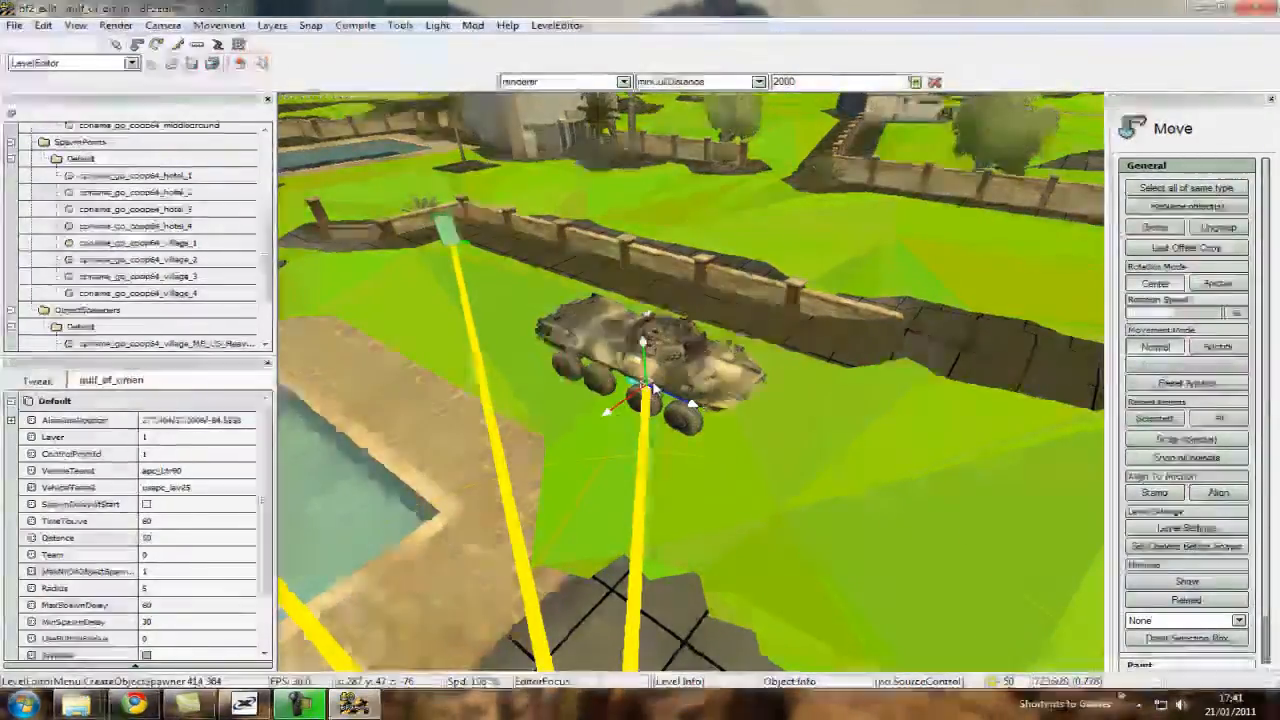
Change the hotel APC spawner's yaw rotation so the vehicle faces the opposite way along the wall.
right_click(607, 412)
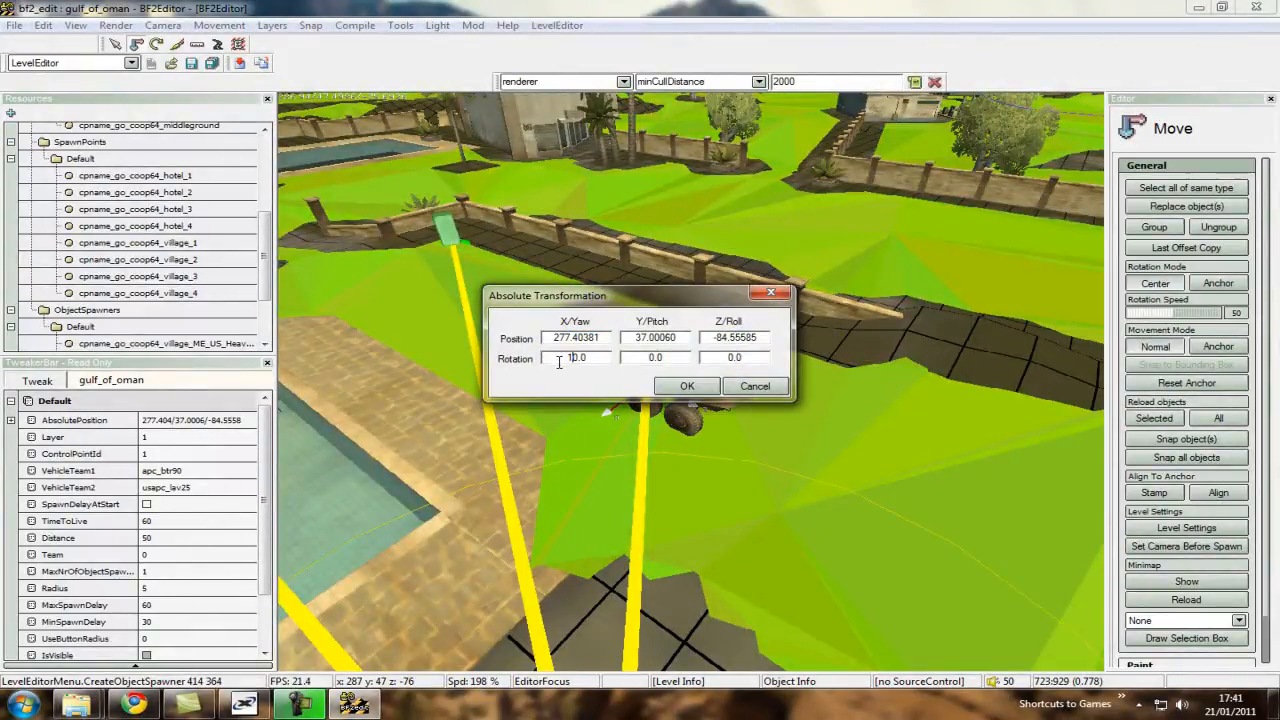
key("Return")
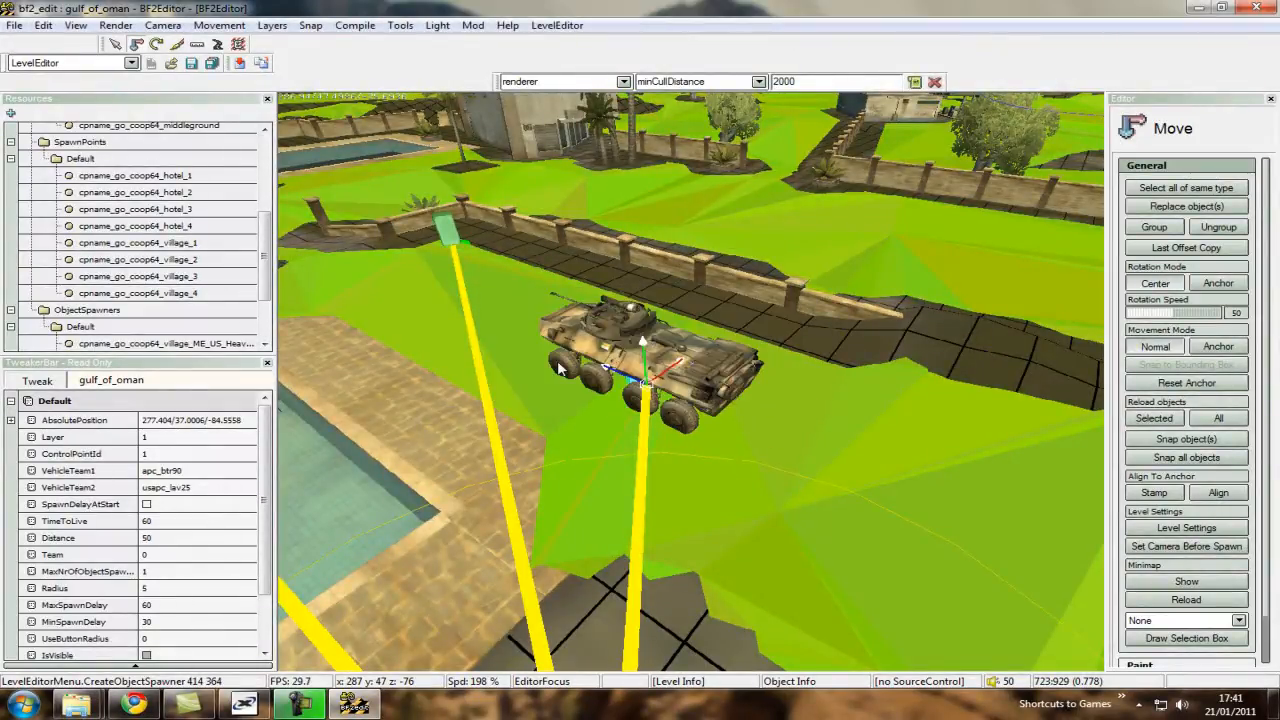
key("s")
scroll(848, 337, "down", 3)
key("w")
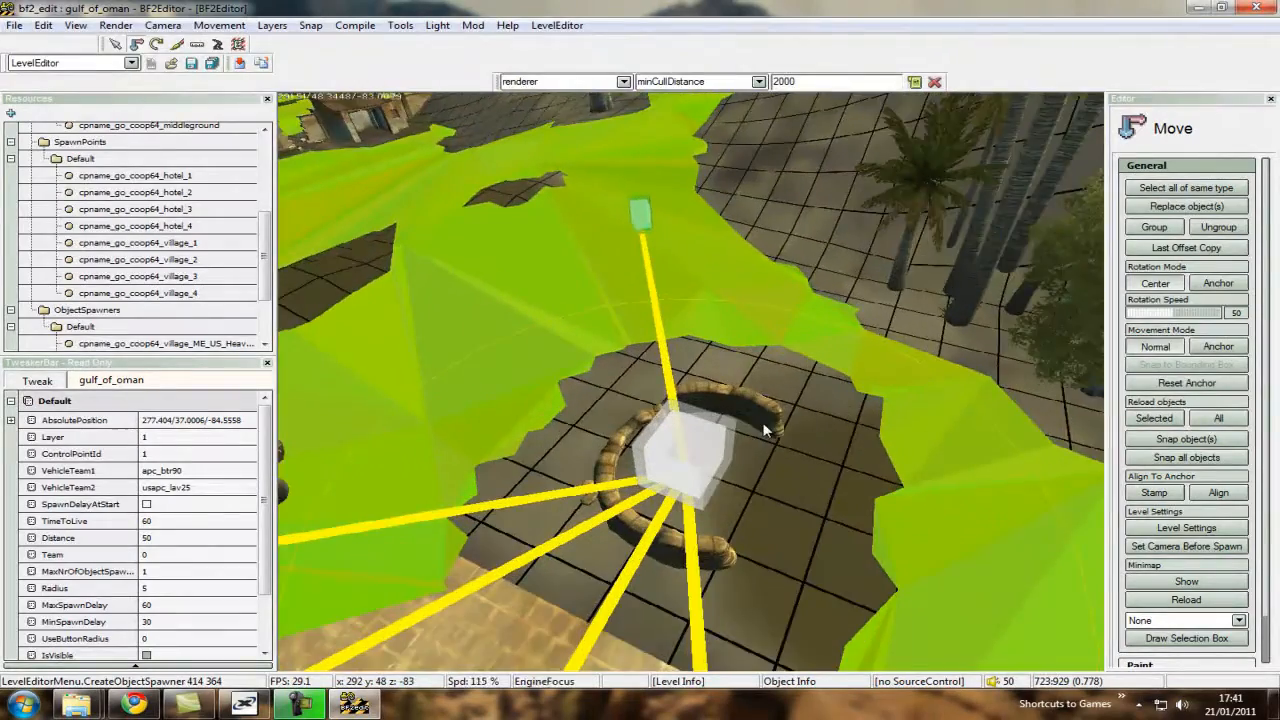
key("s")
scroll(688, 385, "up", 5)
key("w")
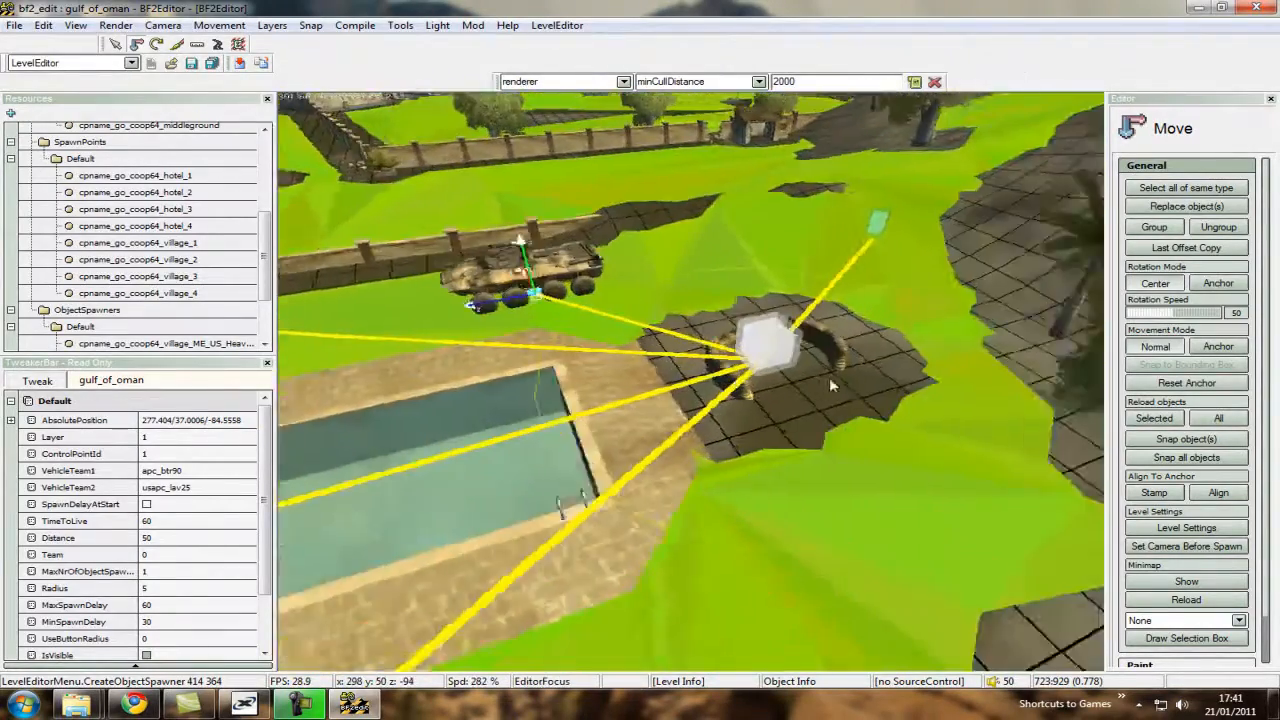
key("w")
key("s")
scroll(692, 388, "down", 5)
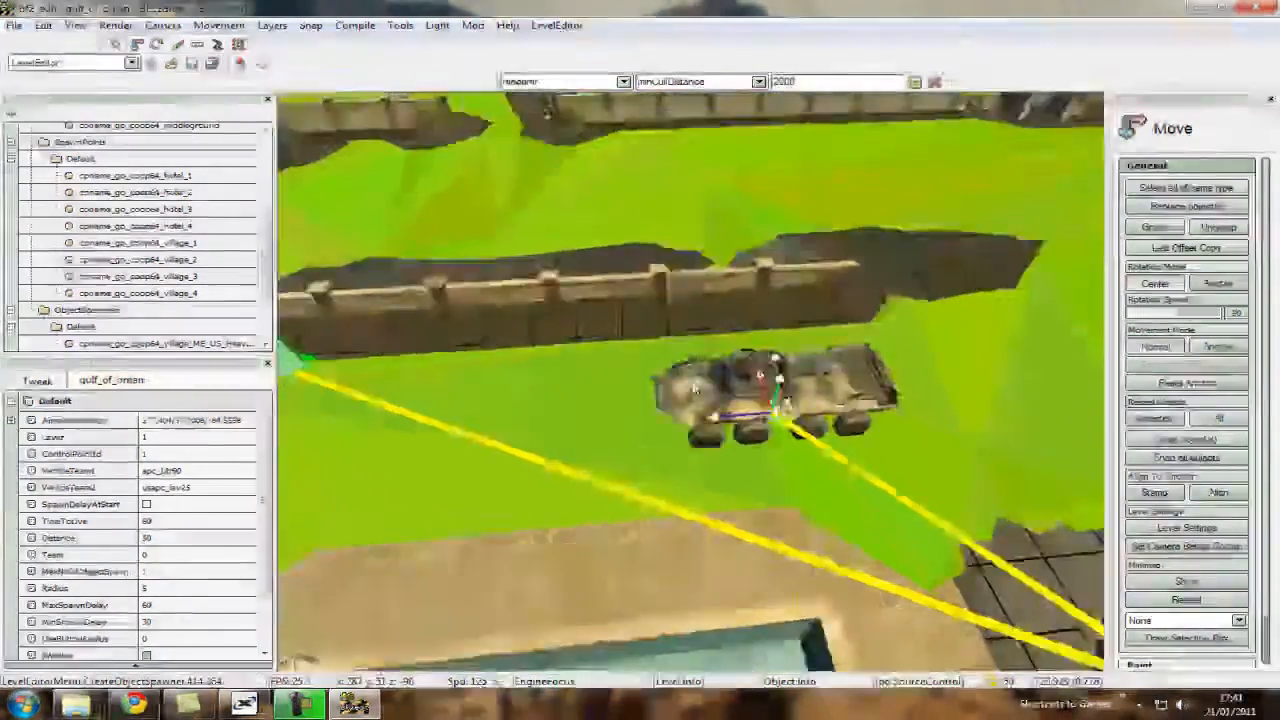
Examine how the village jeep spawner sits on the vehicle navmesh beside its control point.
key("w")
key("s")
scroll(692, 388, "up", 10)
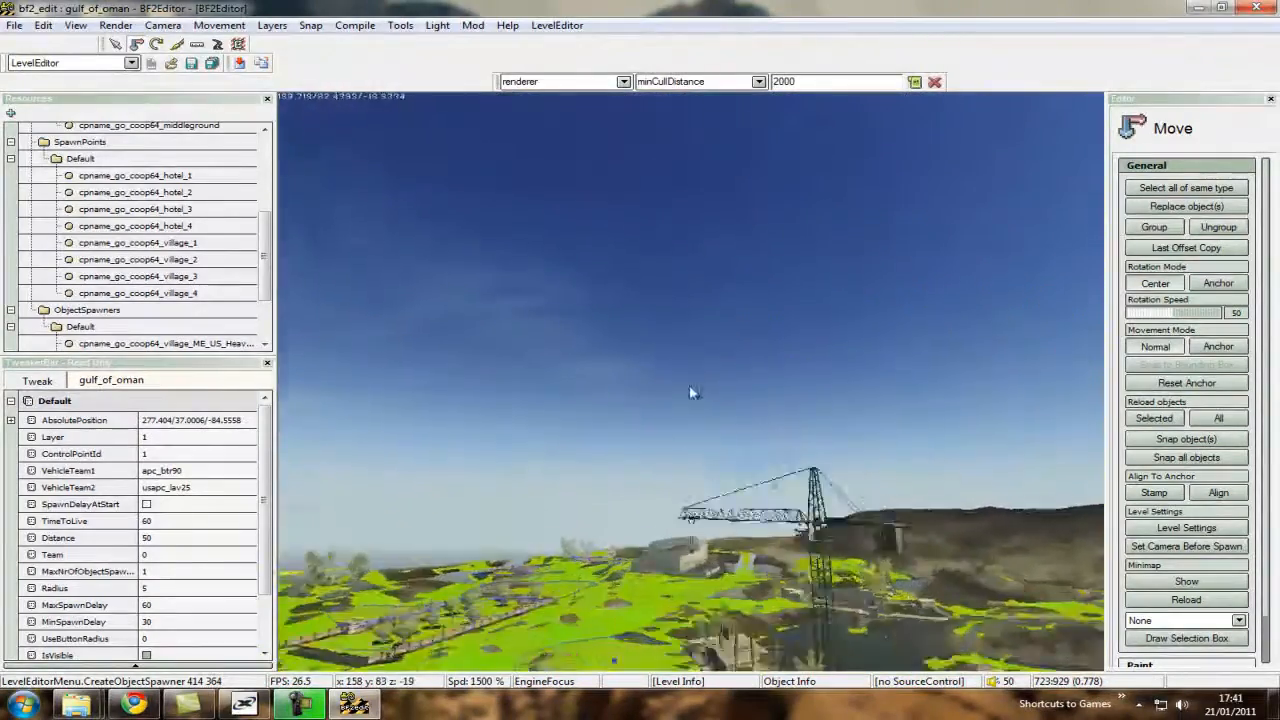
key("w")
scroll(688, 385, "down", 5)
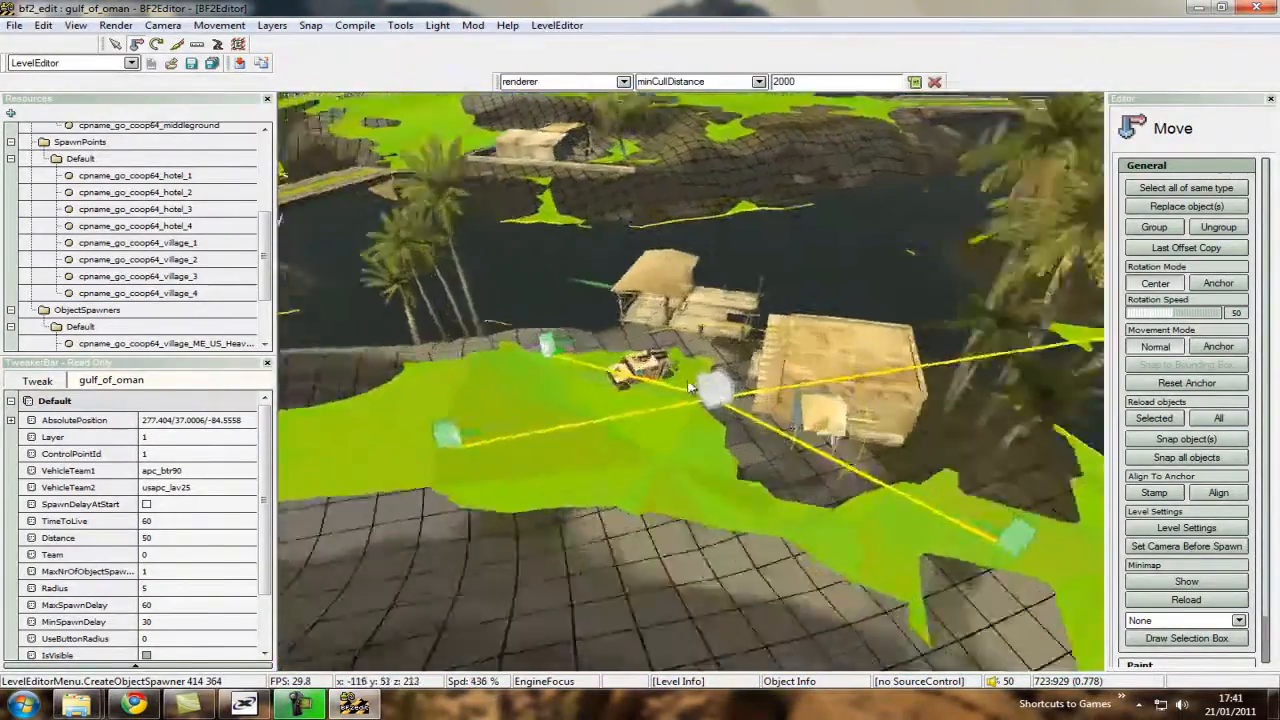
key("w")
scroll(688, 386, "down", 3)
key("s")
key("w")
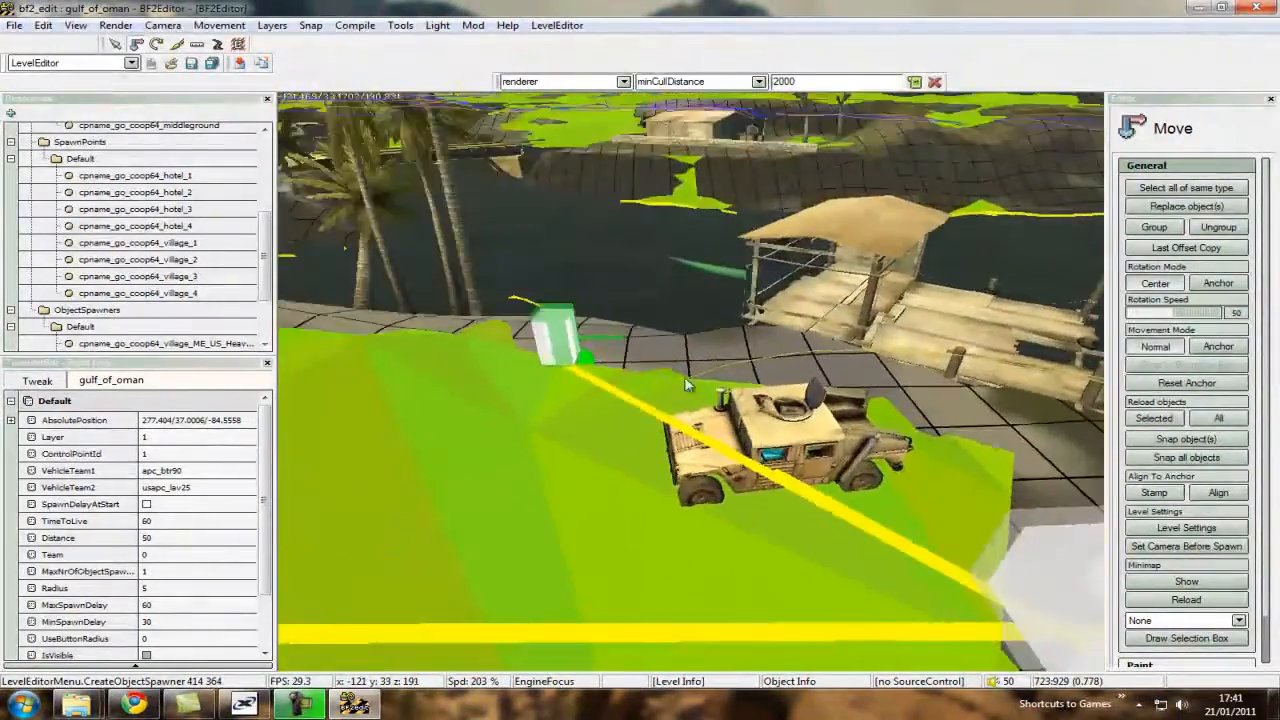
key("w")
scroll(690, 386, "up", 8)
scroll(697, 391, "down", 5)
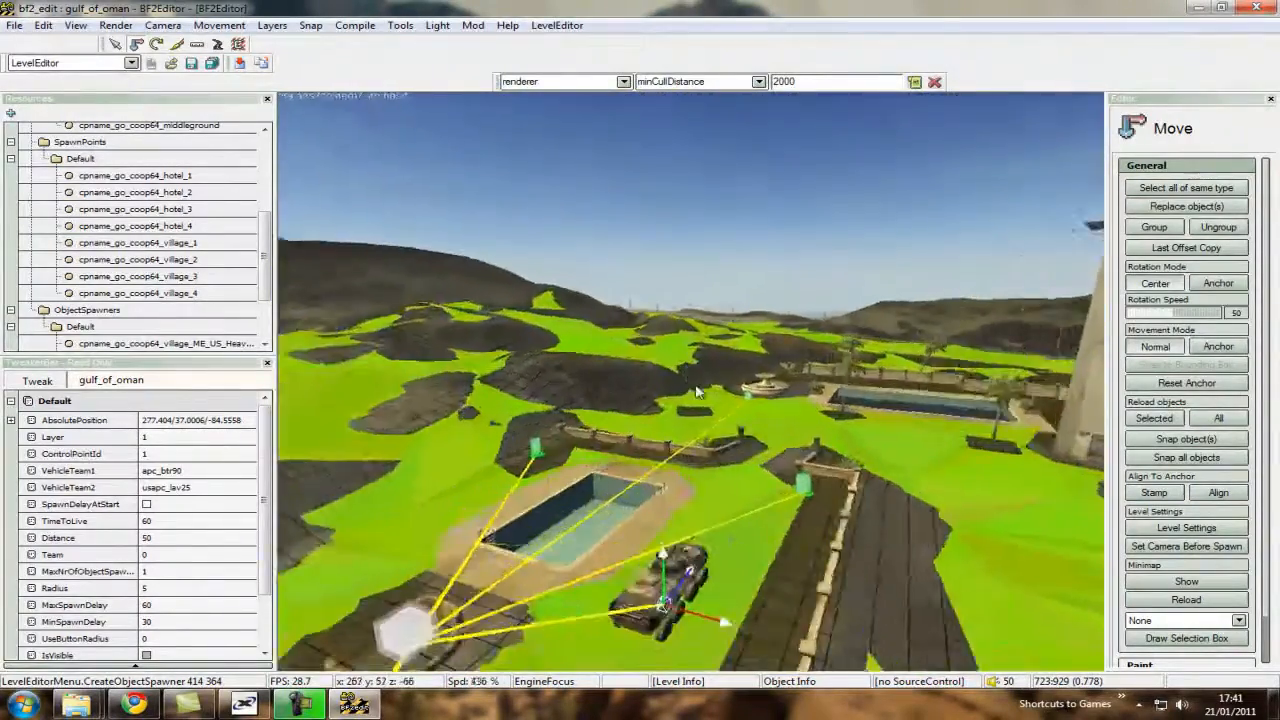
Inspect the hotel APC spawner and the free navmesh around it for a spawn point location.
key("w")
scroll(697, 385, "down", 2)
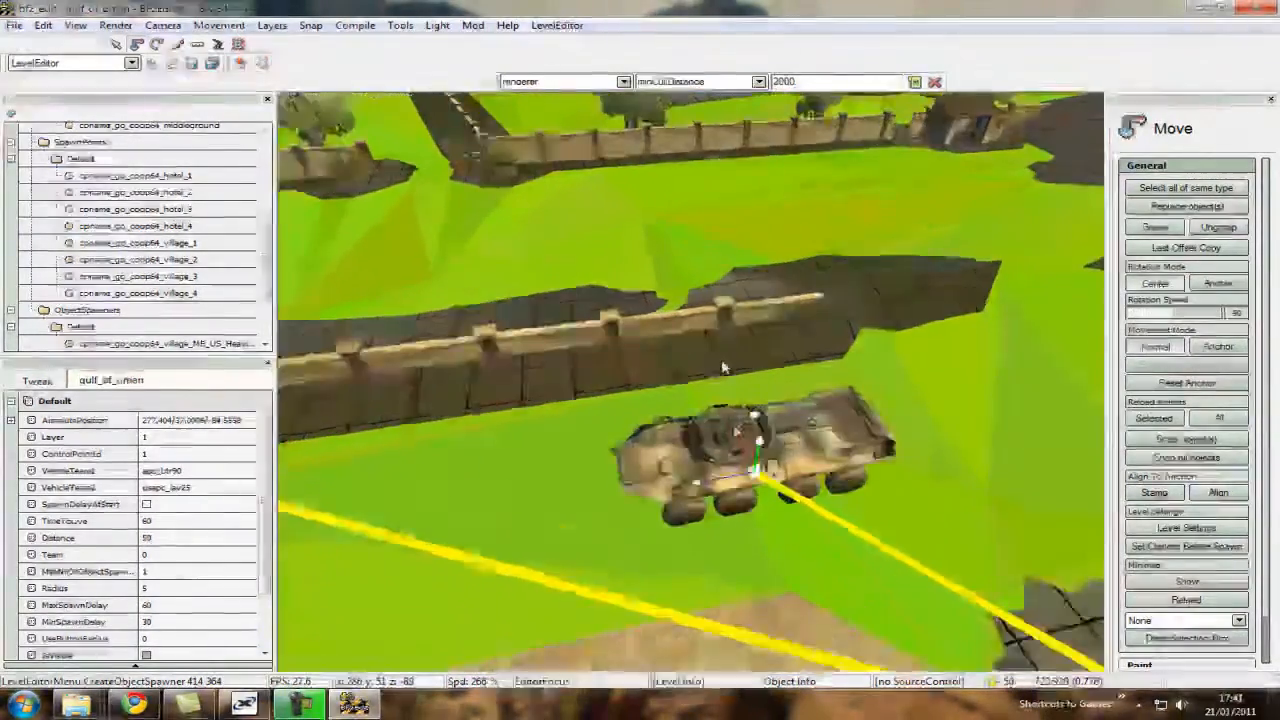
key("s")
scroll(691, 399, "down", 5)
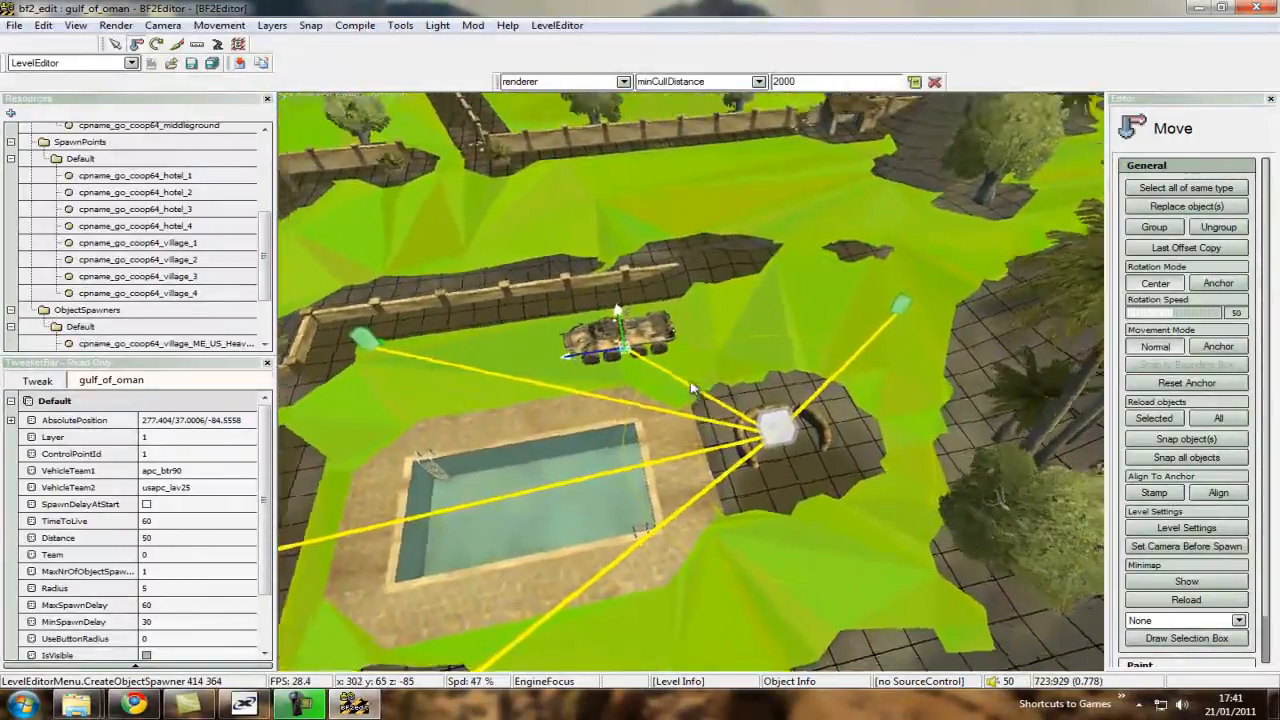
scroll(693, 388, "up", 5)
key("w")
left_click(848, 433)
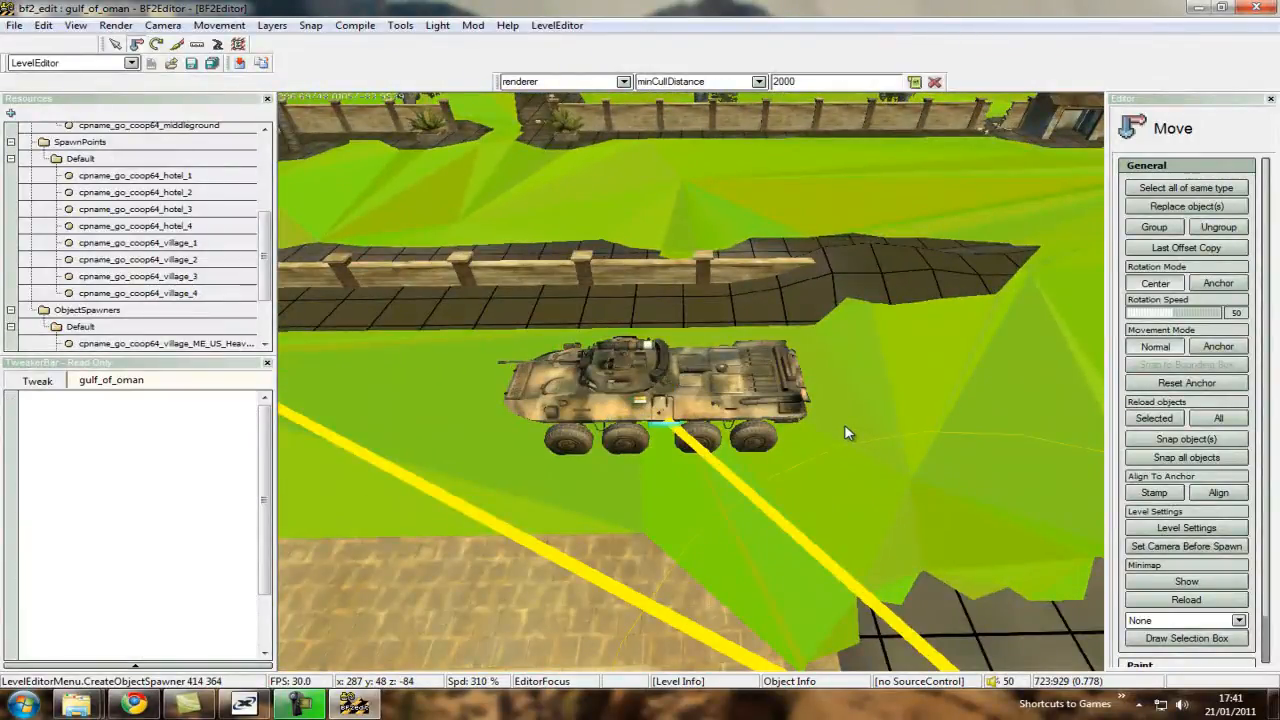
key("s")
scroll(846, 429, "up", 2)
key("w")
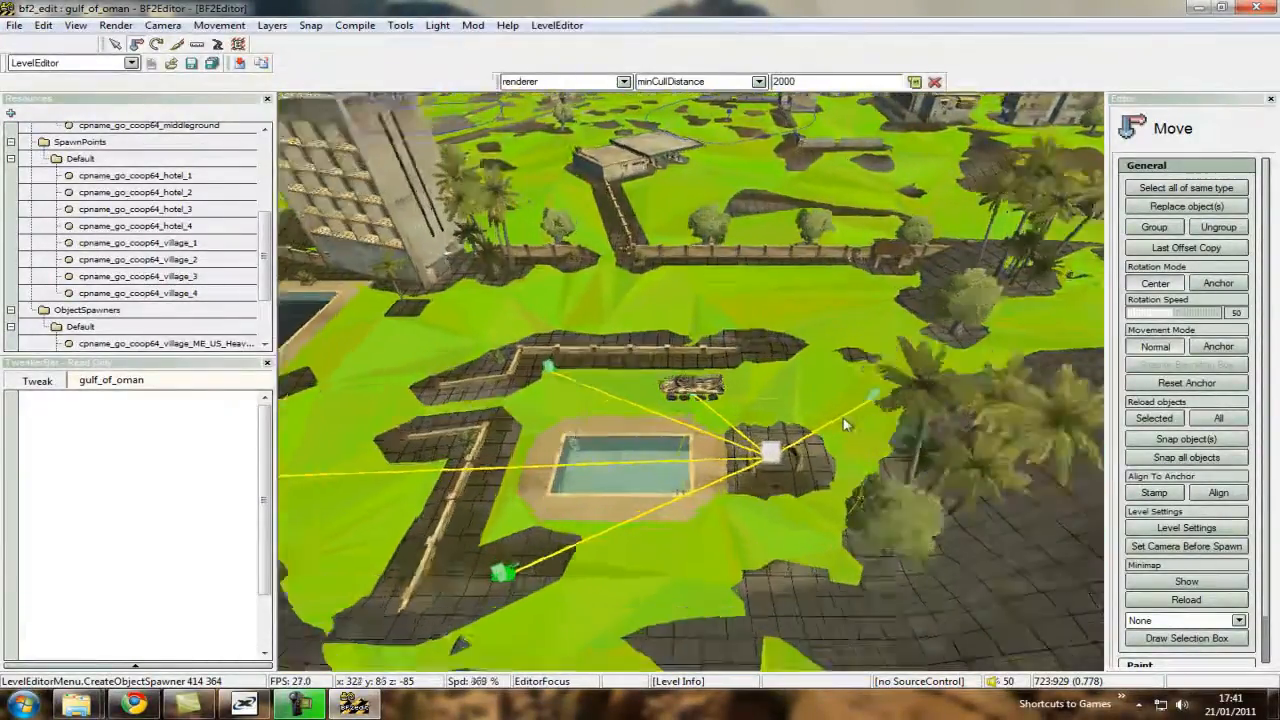
key("w")
scroll(844, 425, "down", 4)
key("d")
right_click(735, 387)
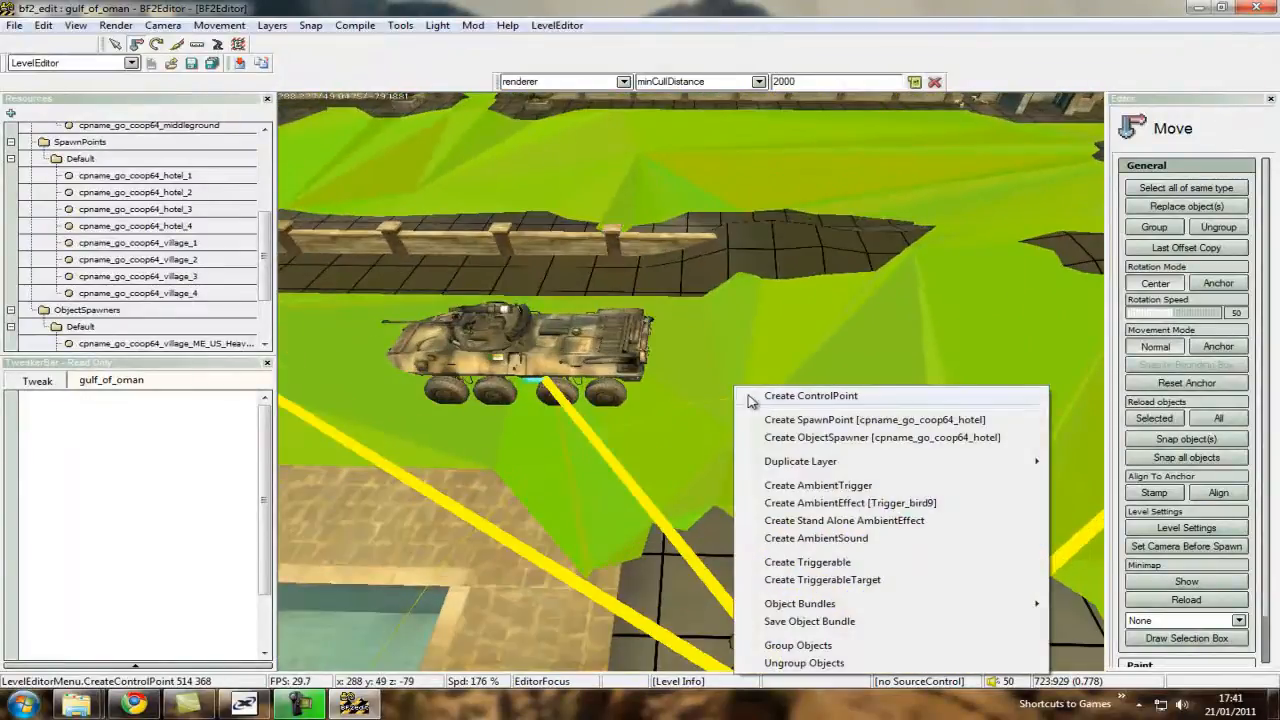
left_click(738, 420)
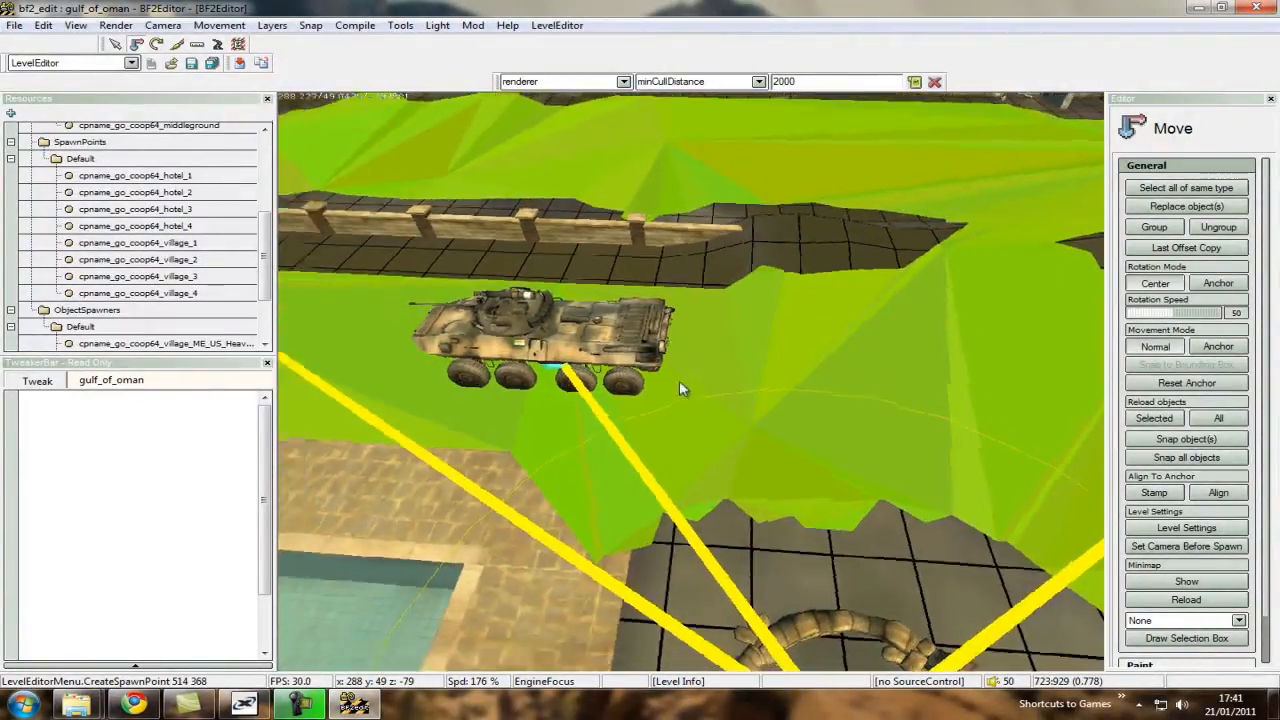
Look over the existing hotel infantry spawn points and the surrounding vehicle navmesh.
key("w")
scroll(692, 382, "down", 2)
key("w")
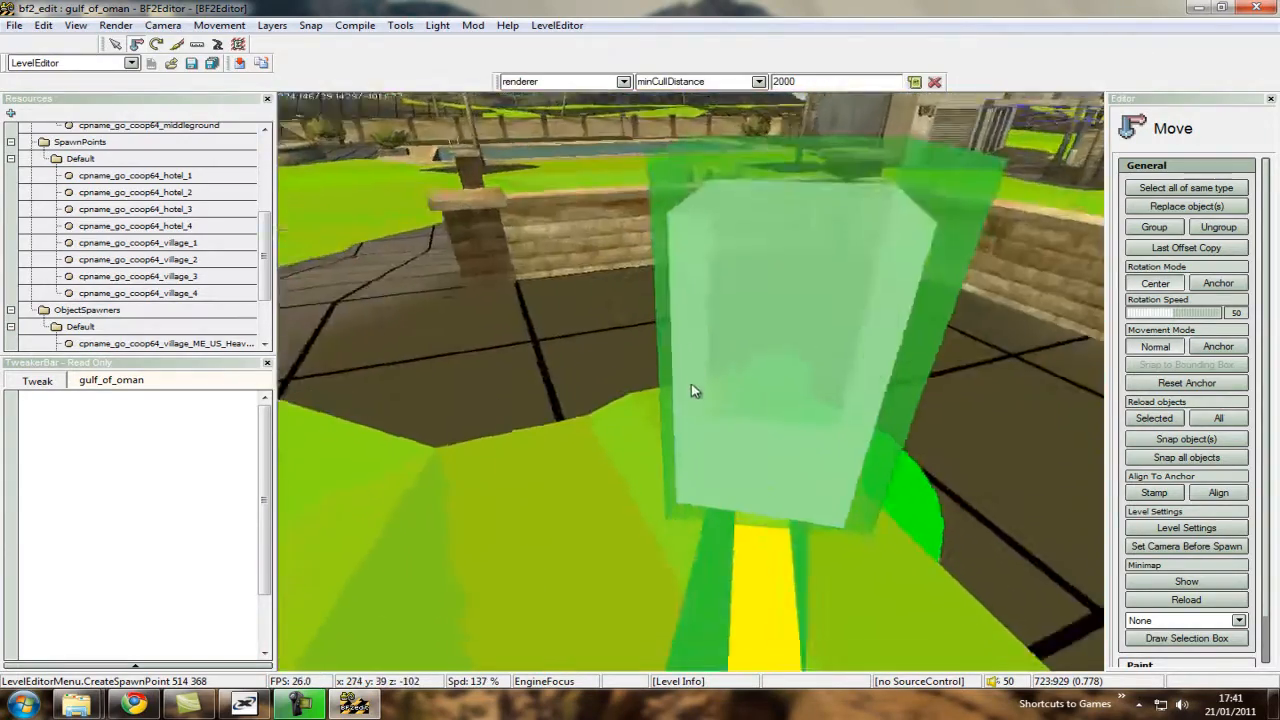
key("w")
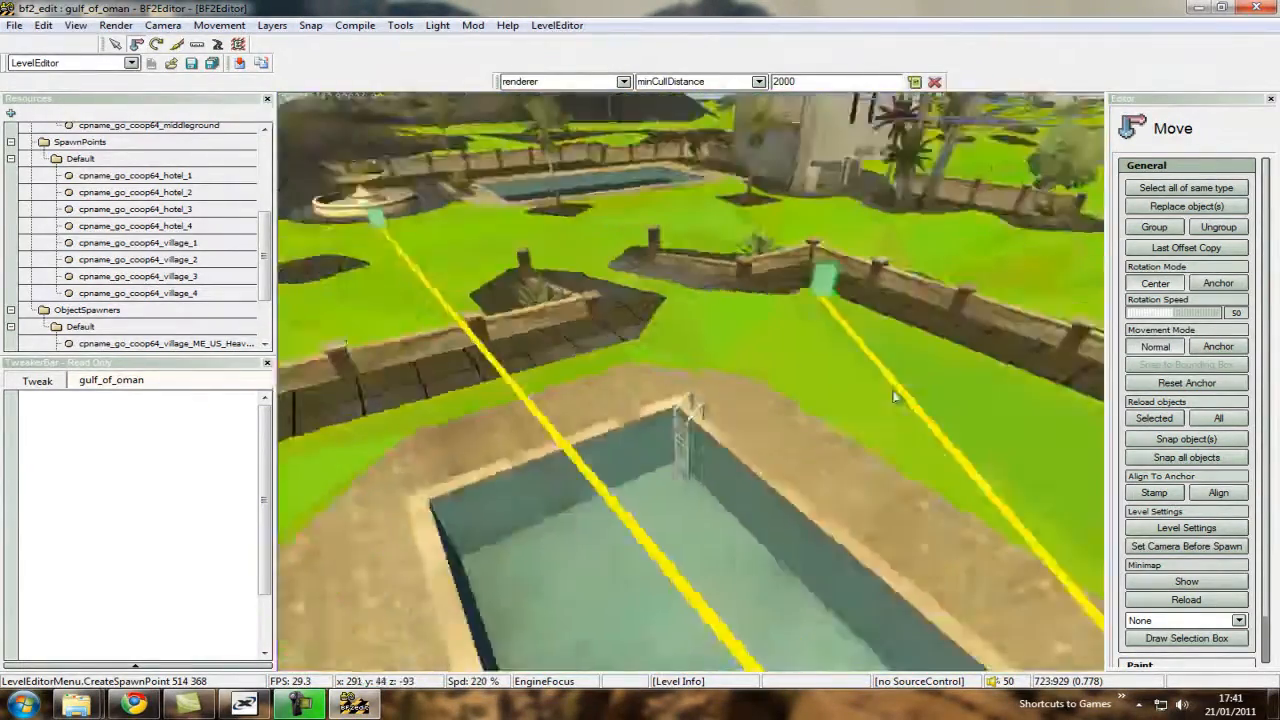
scroll(690, 384, "up", 6)
key("w")
scroll(693, 389, "up", 4)
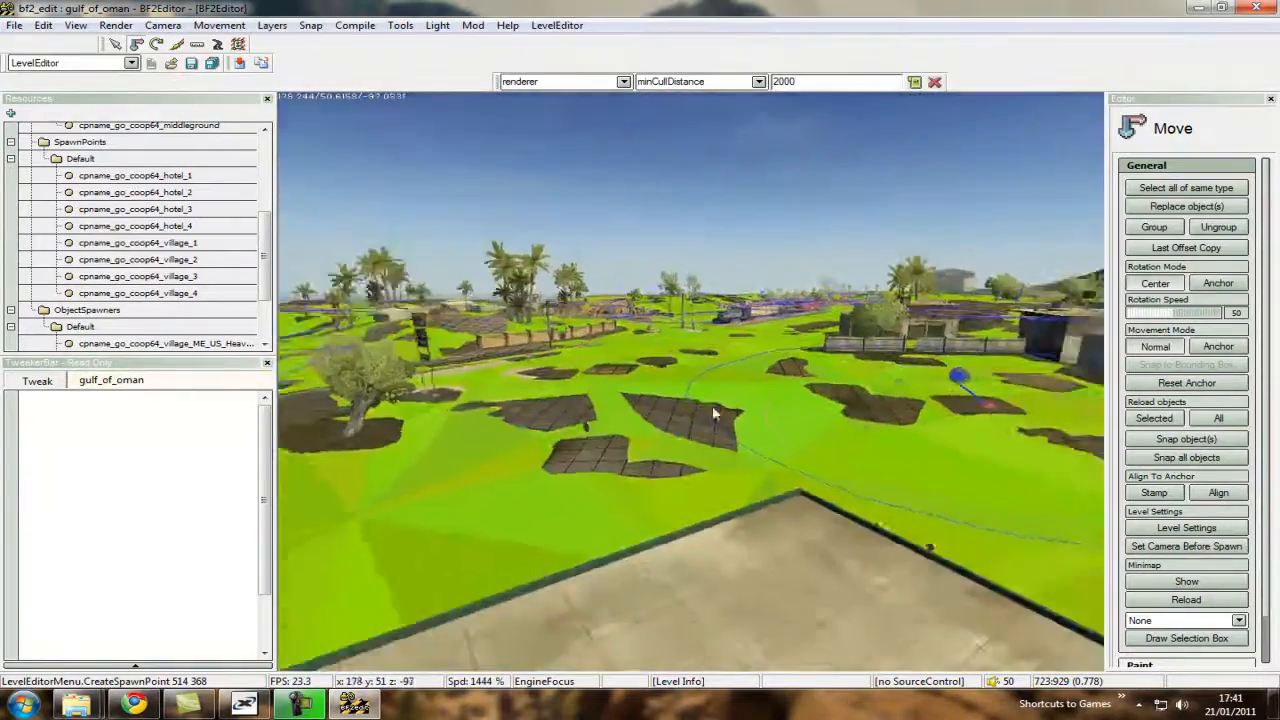
scroll(688, 382, "down", 3)
key("w")
scroll(687, 386, "down", 4)
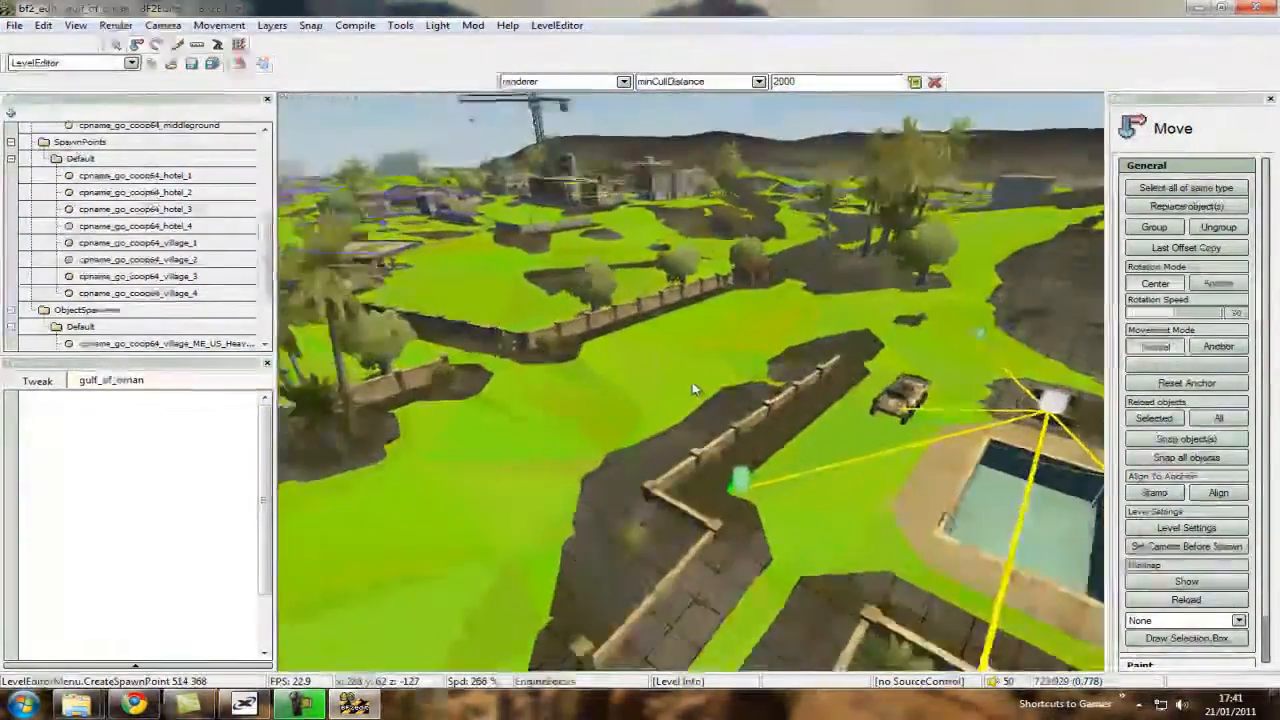
Create a spawn point for cpname_go_coop64_hotel on the navmesh behind the APC at about 278/37/-77.
key("s")
key("w")
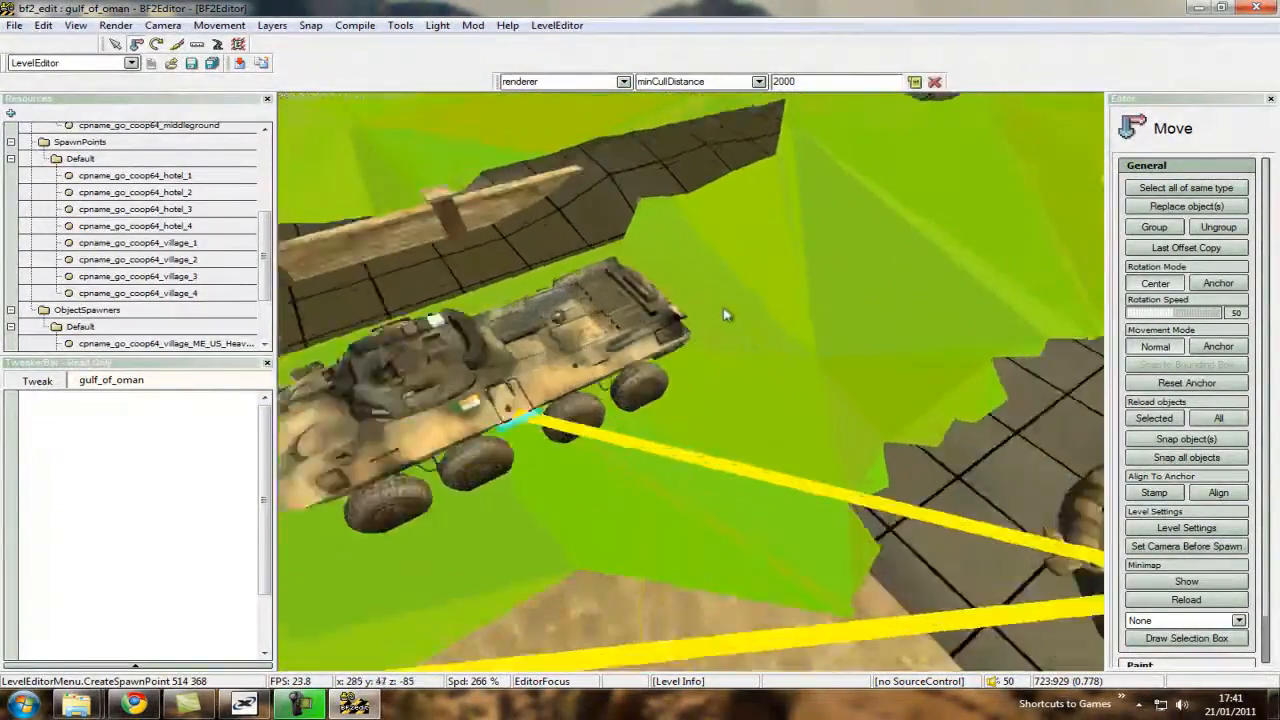
scroll(694, 389, "down", 5)
key("s")
right_click(749, 324)
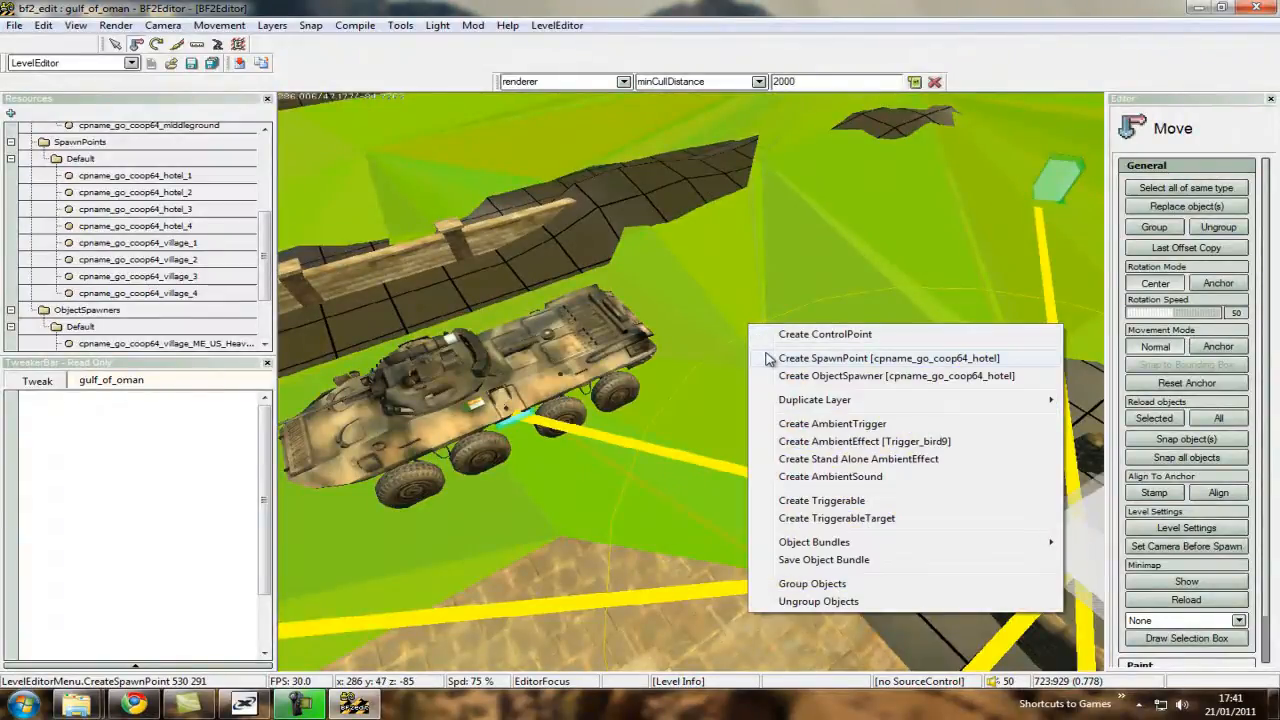
left_click(768, 358)
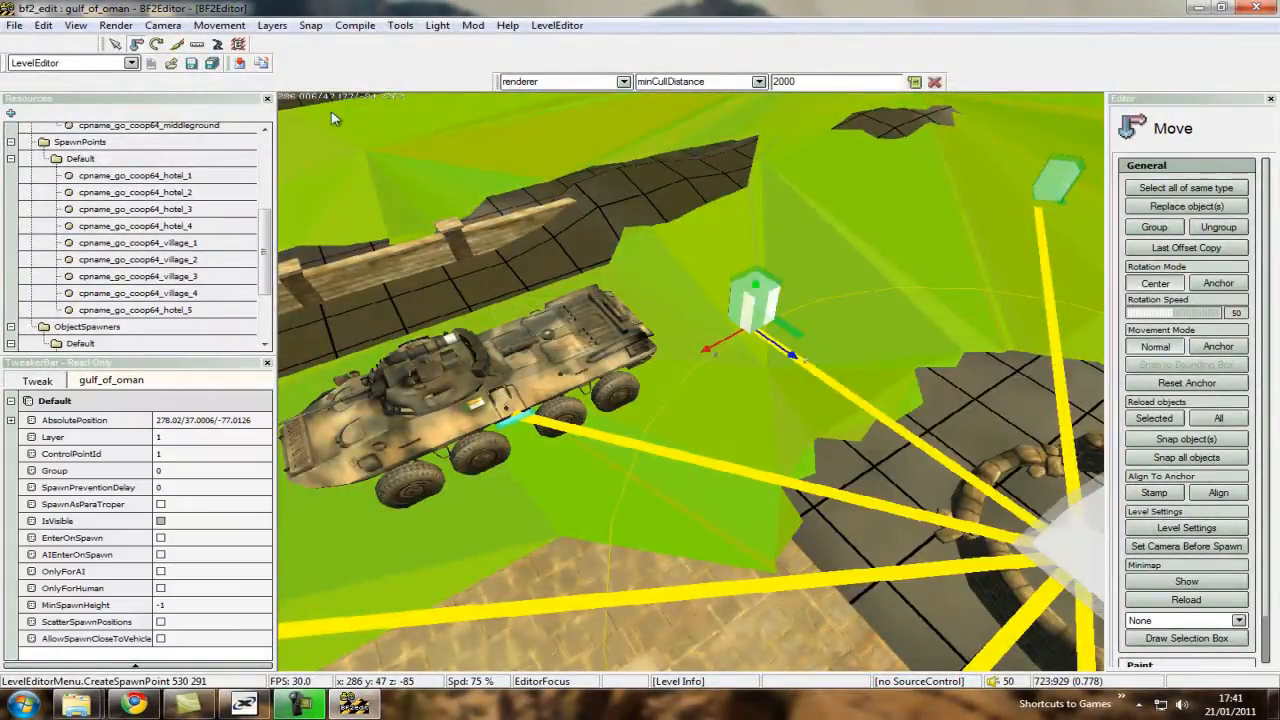
Rotate the new hotel spawn point to face the APC's direction and move it to the vehicle's rear at about 277.8/37/-80.2.
left_click(156, 44)
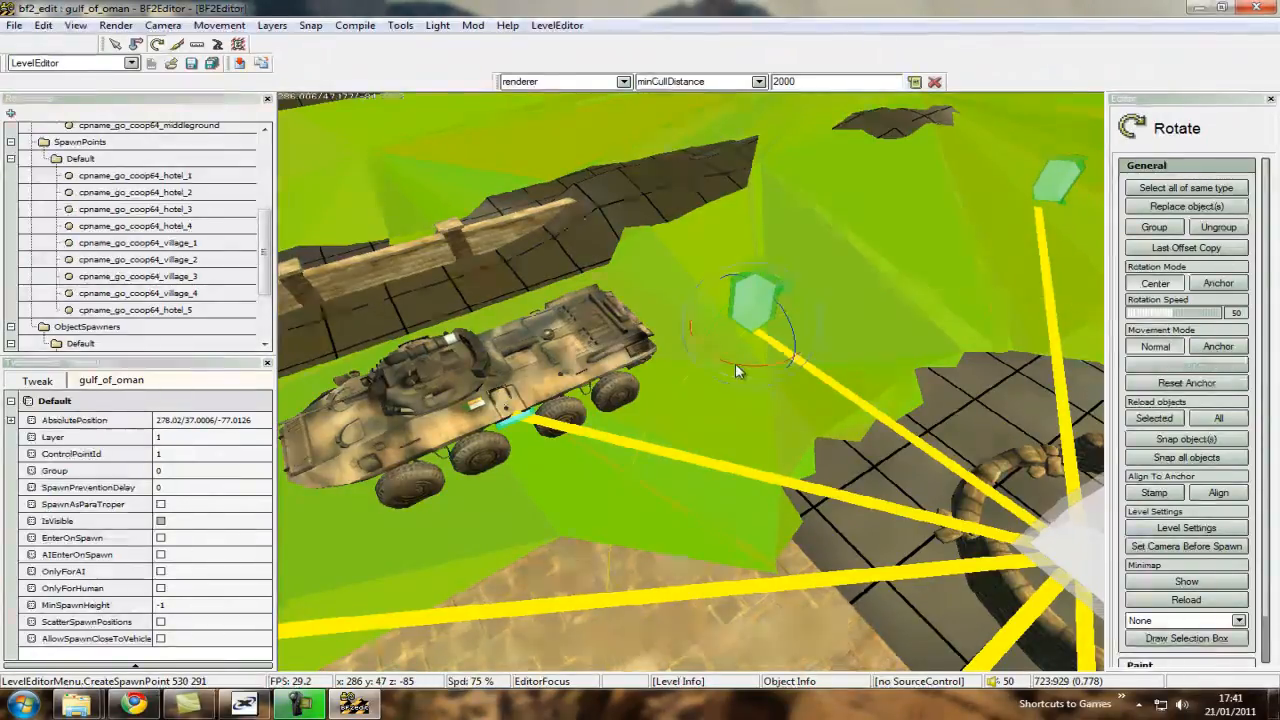
left_click_drag(736, 362, 728, 357)
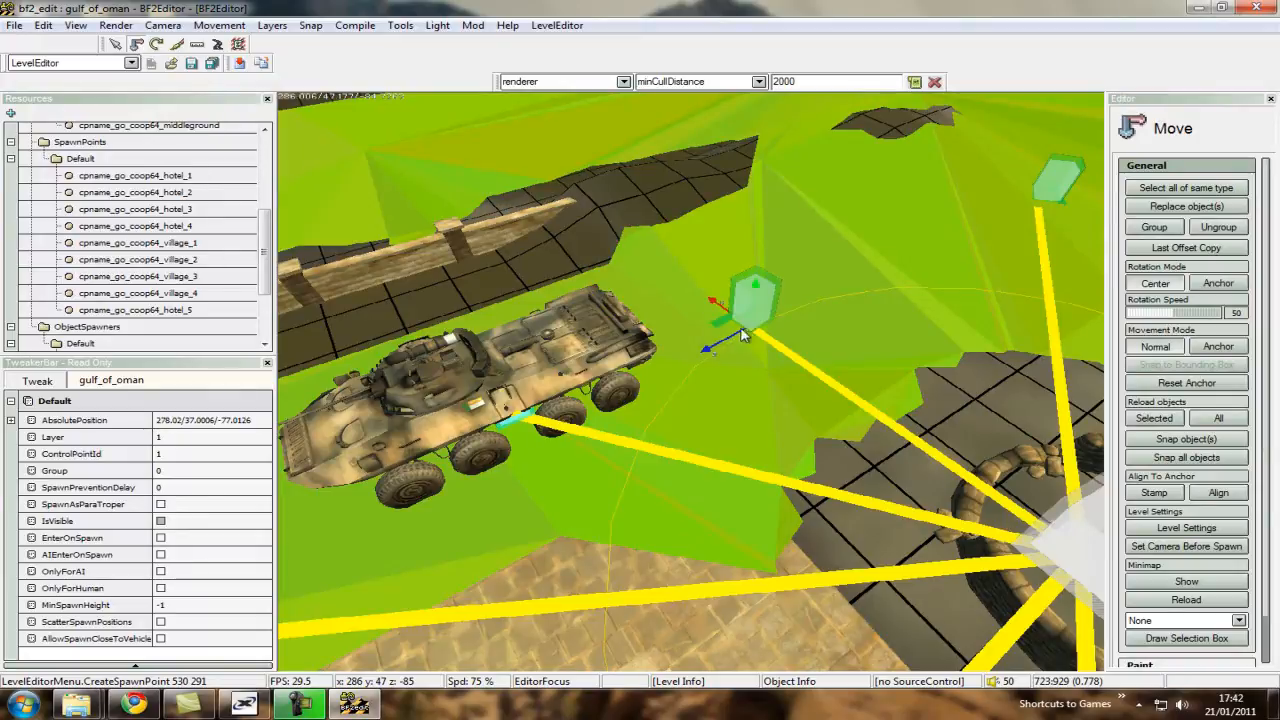
left_click_drag(743, 335, 656, 362)
Move the new spawn point inside the APC at about 277.5/37/-84.8 and enable its AIEnterOnSpawn option.
key("ctrl+w")
key("ctrl+w")
key("ctrl+w")
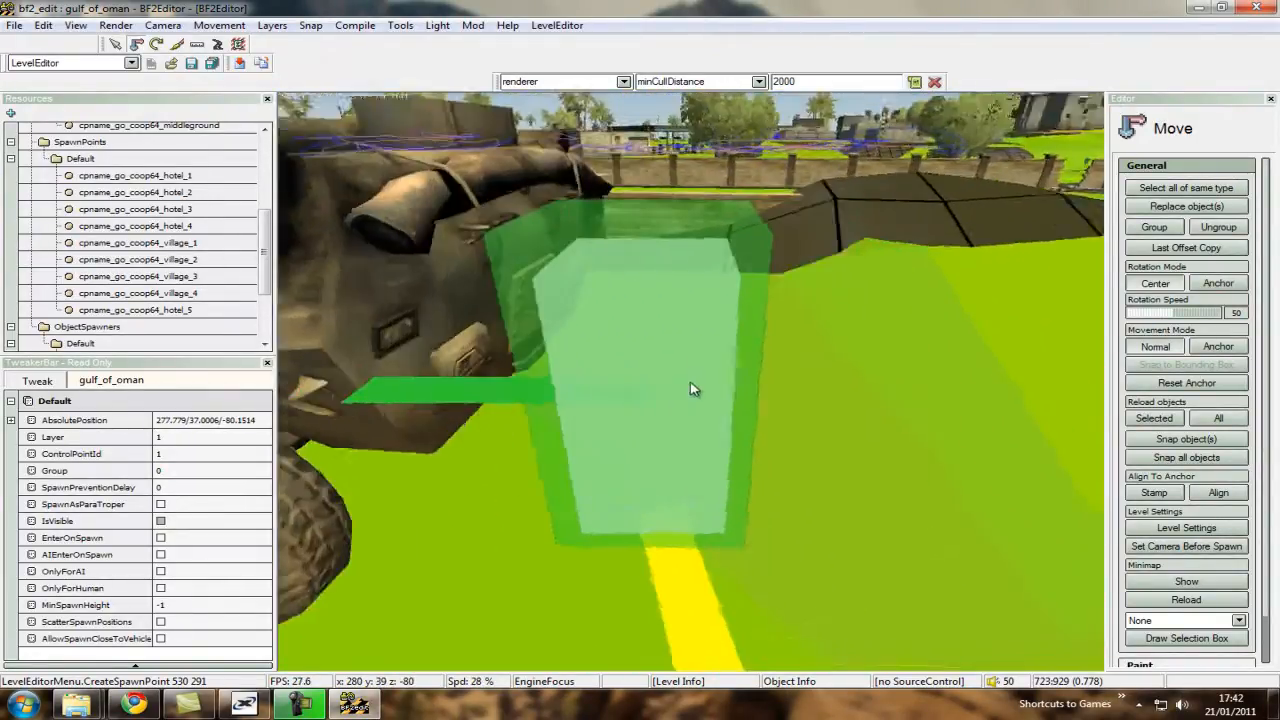
key("ctrl+s")
key("ctrl+a")
left_click_drag(837, 388, 603, 380)
key("ctrl")
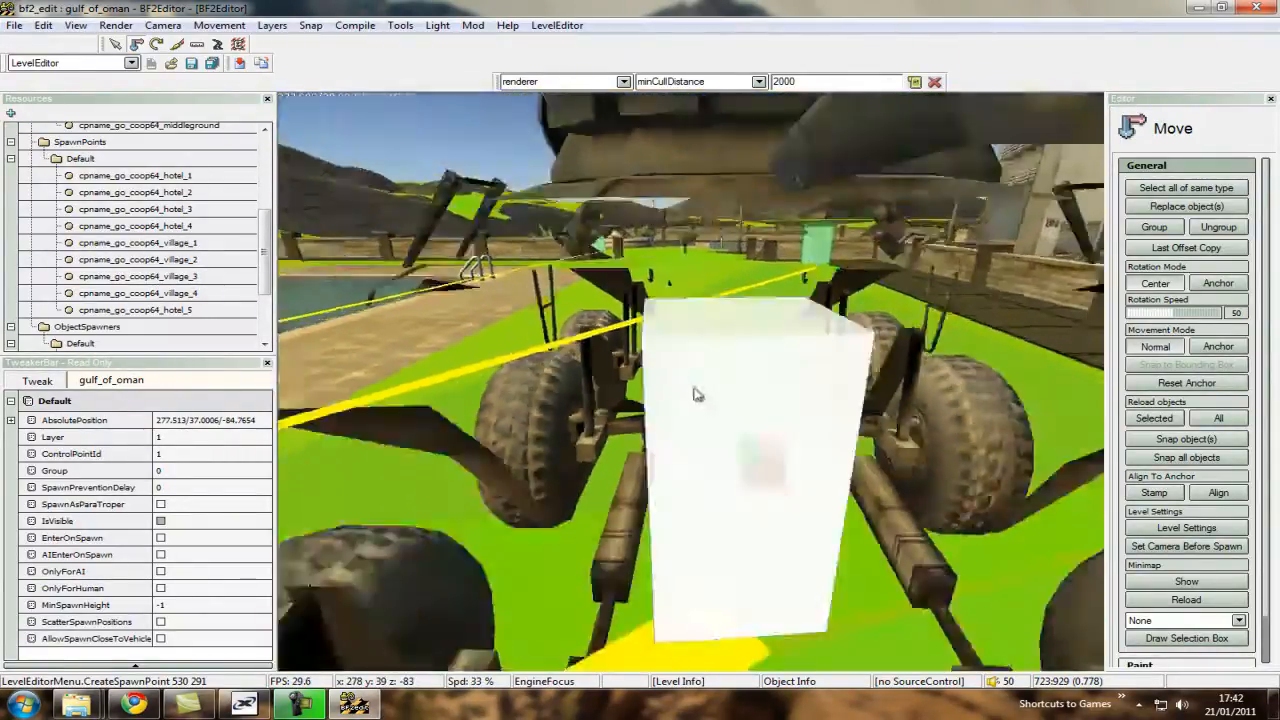
key("ctrl+s")
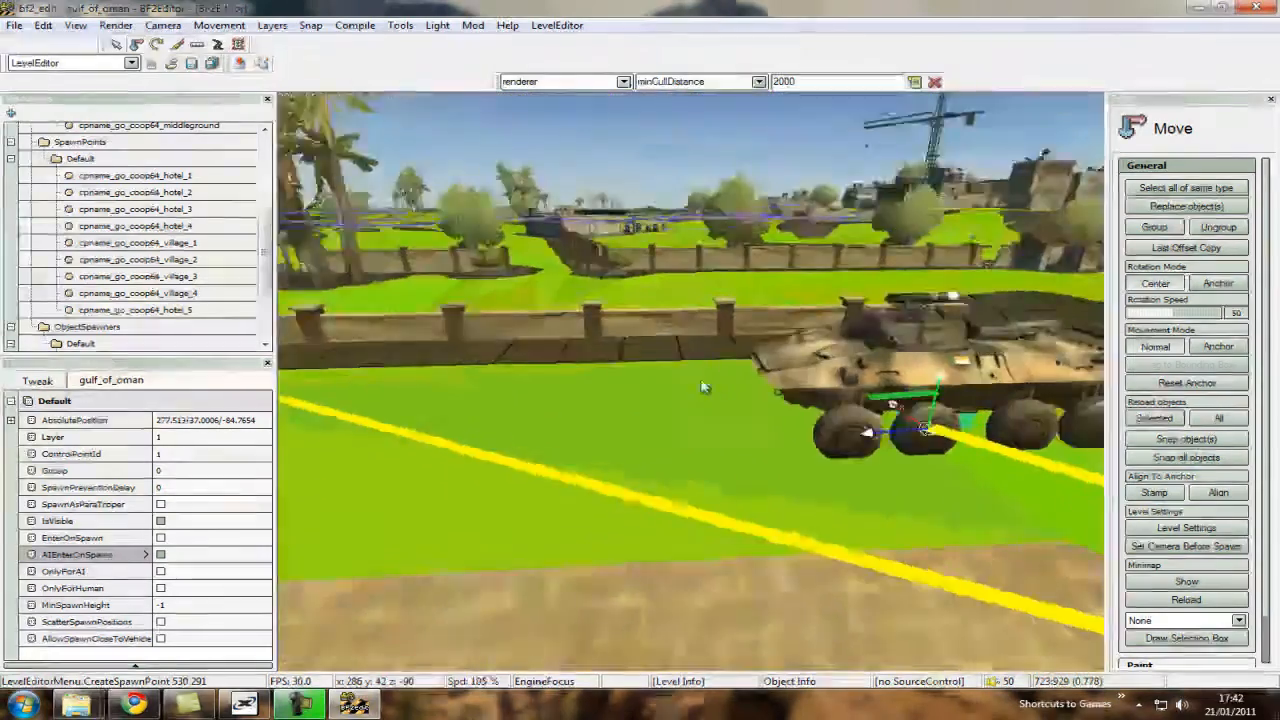
Examine the spawn point's placement inside the APC and its link to the hotel control point.
key("ctrl+a")
scroll(695, 388, "down", 5, "ctrl")
key("ctrl+w")
scroll(695, 388, "up", 5, "ctrl")
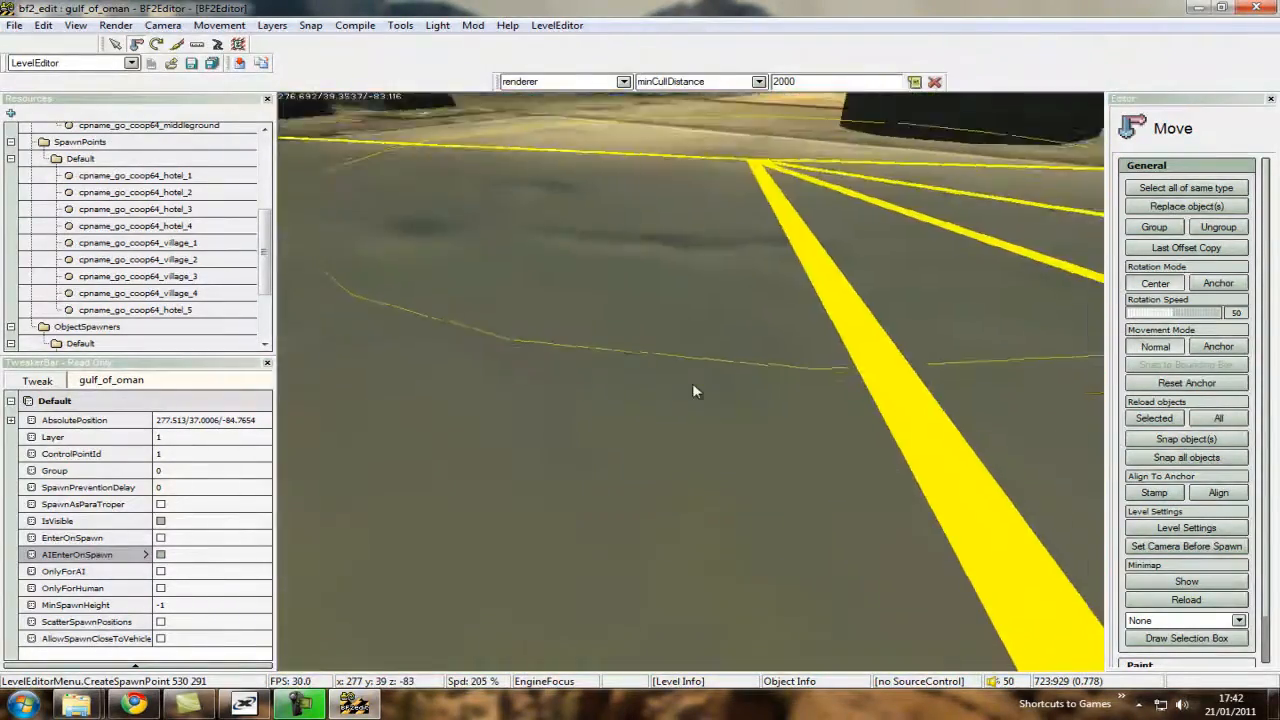
key("ctrl+s")
key("ctrl+w")
key("ctrl+s")
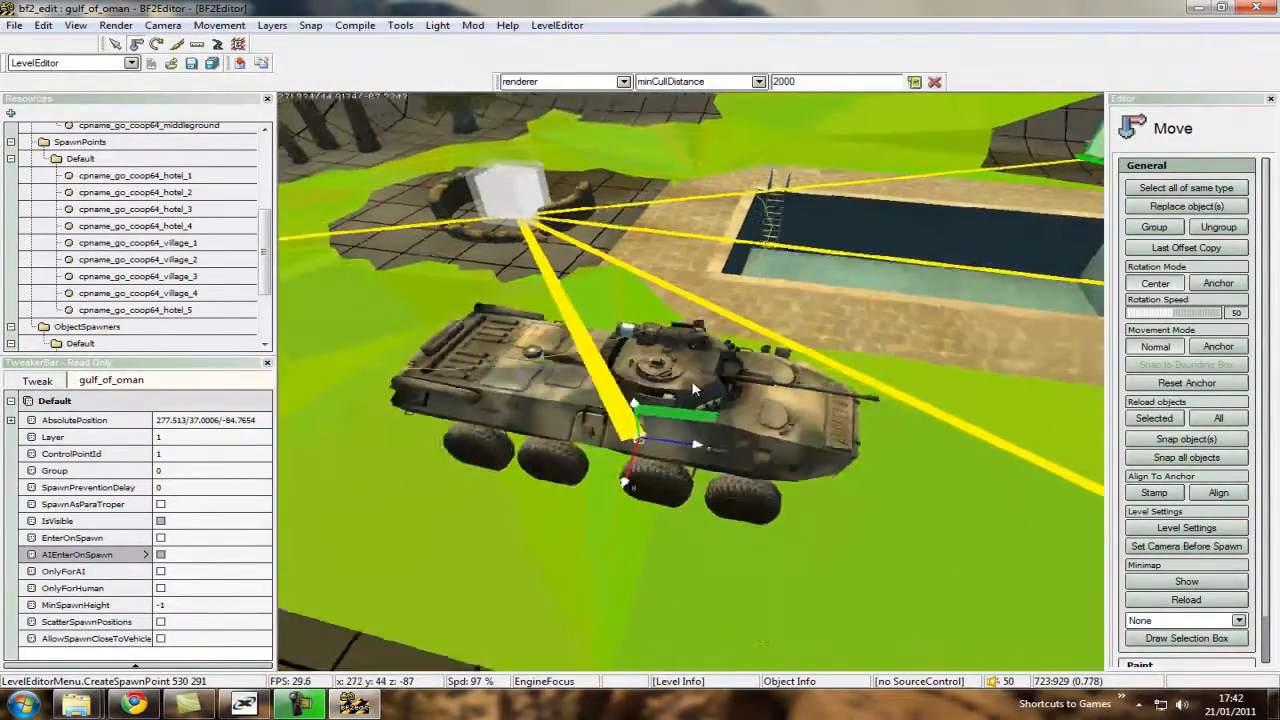
scroll(695, 388, "up", 1, "ctrl")
key("ctrl+w")
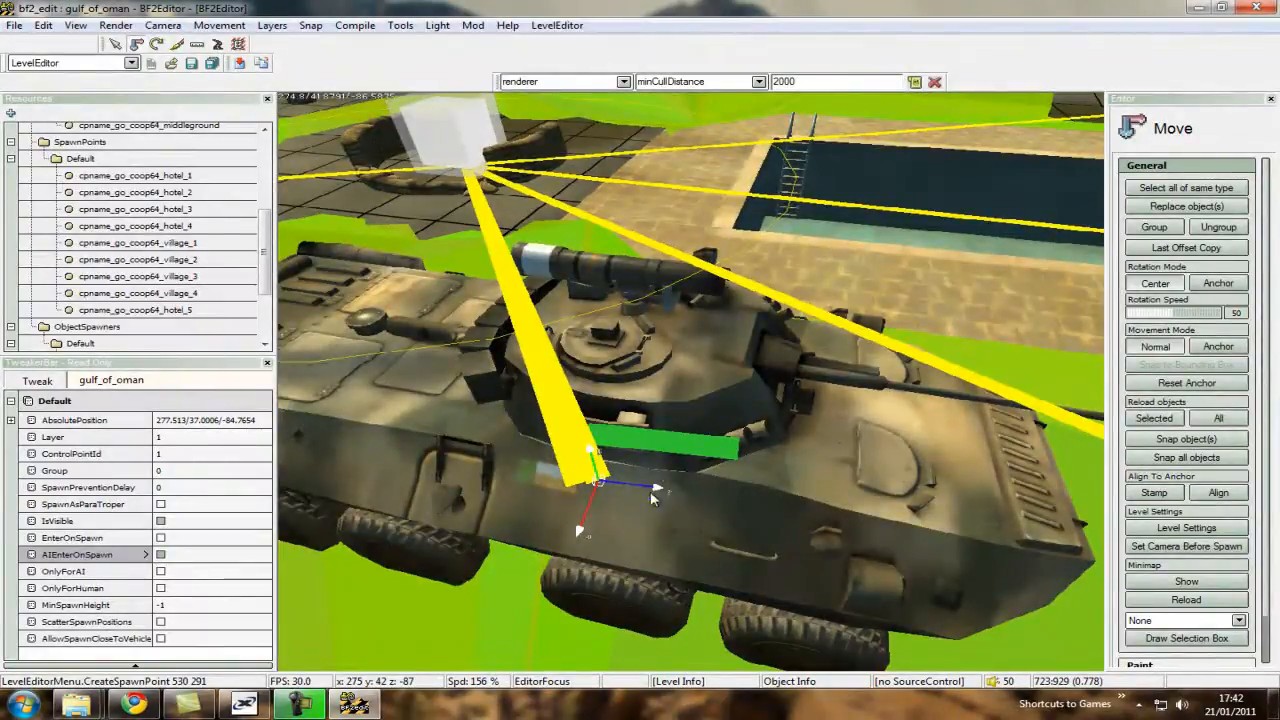
key("ctrl+s")
scroll(695, 388, "up", 3, "ctrl")
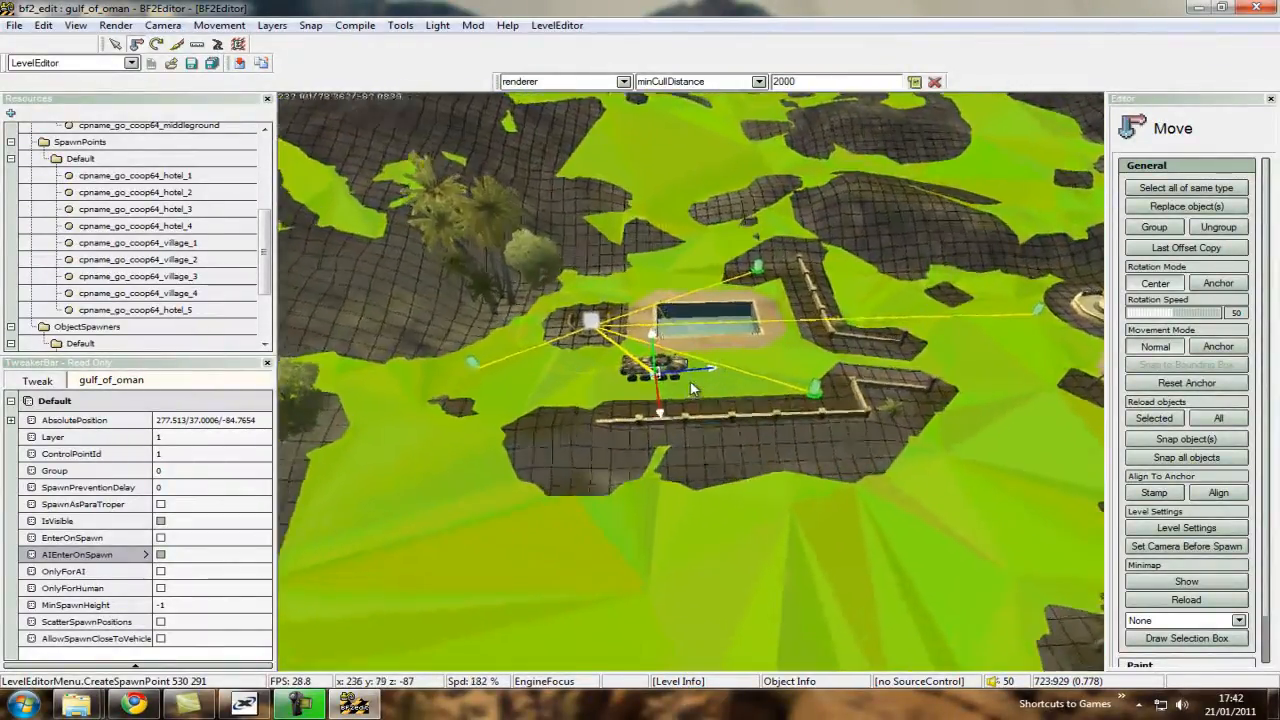
key("ctrl+w")
key("ctrl+w")
scroll(692, 385, "down", 1, "ctrl")
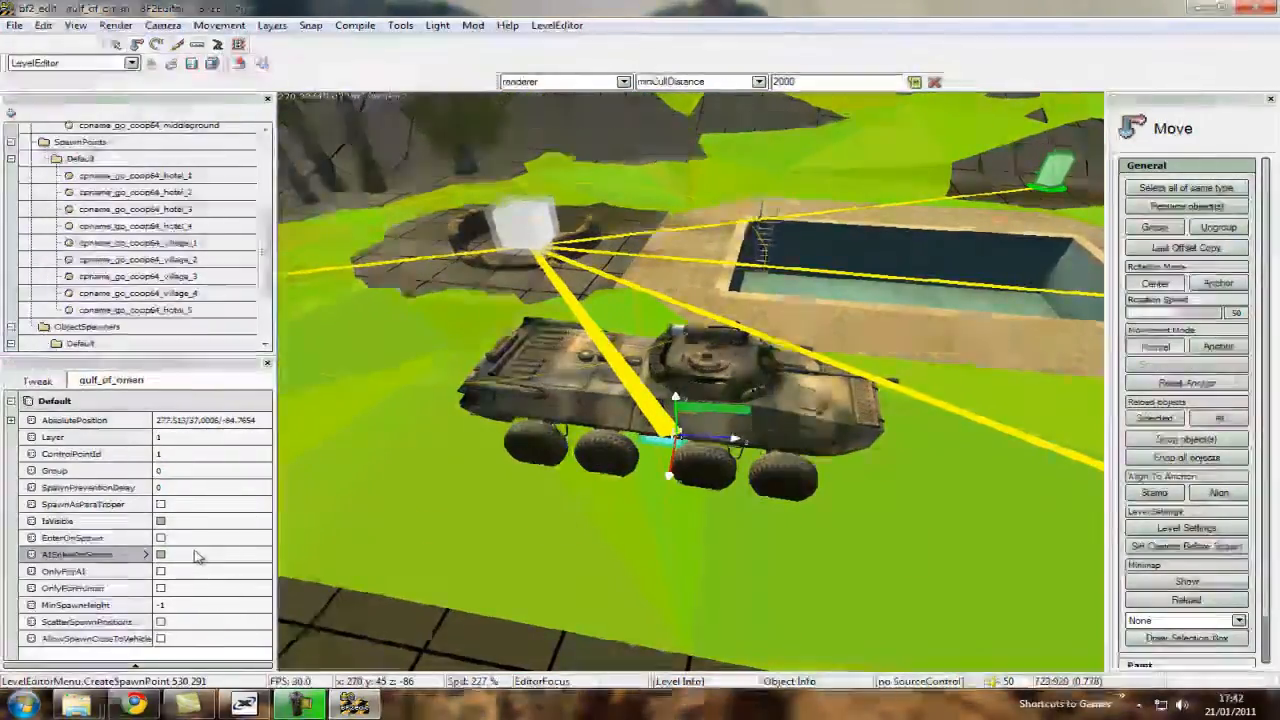
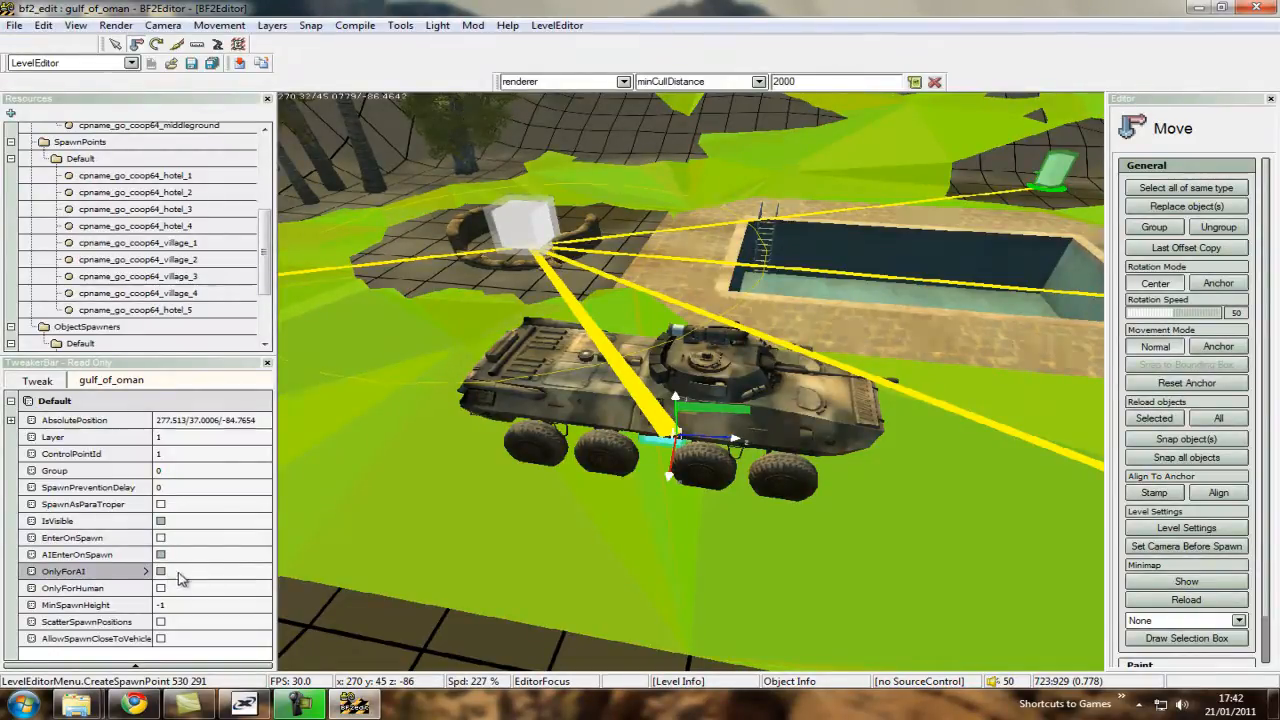
Examine the spawn point's placement beneath the APC and the surrounding hotel spawn layout, and deselect the spawn point.
key("ctrl+w")
scroll(691, 388, "down", 5, "ctrl")
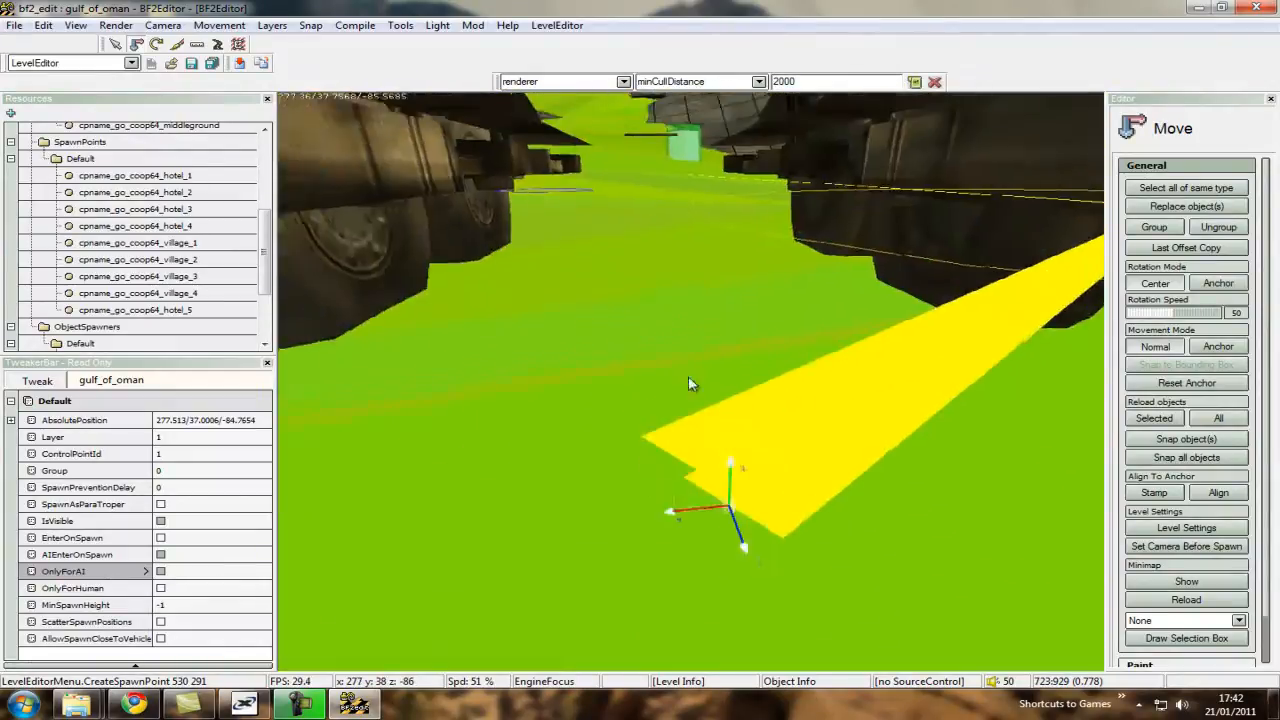
key("ctrl+s")
scroll(691, 387, "down", 3, "ctrl")
key("ctrl+s")
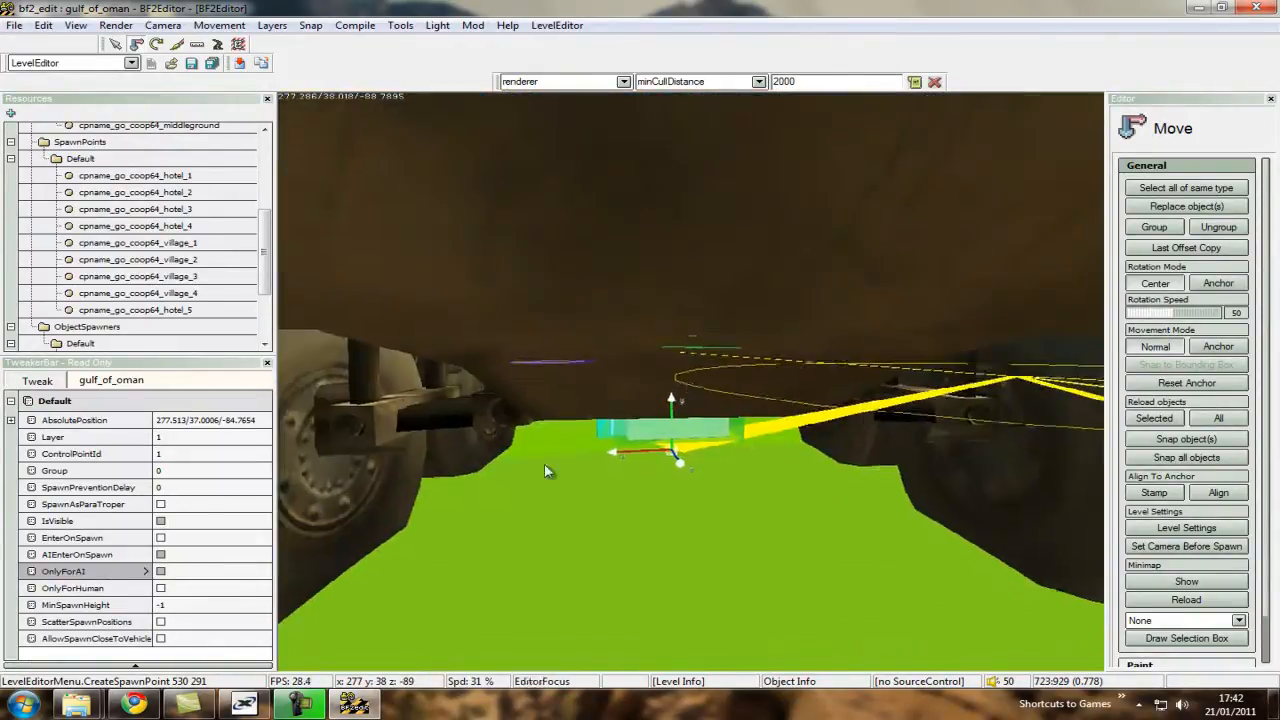
key("ctrl+s")
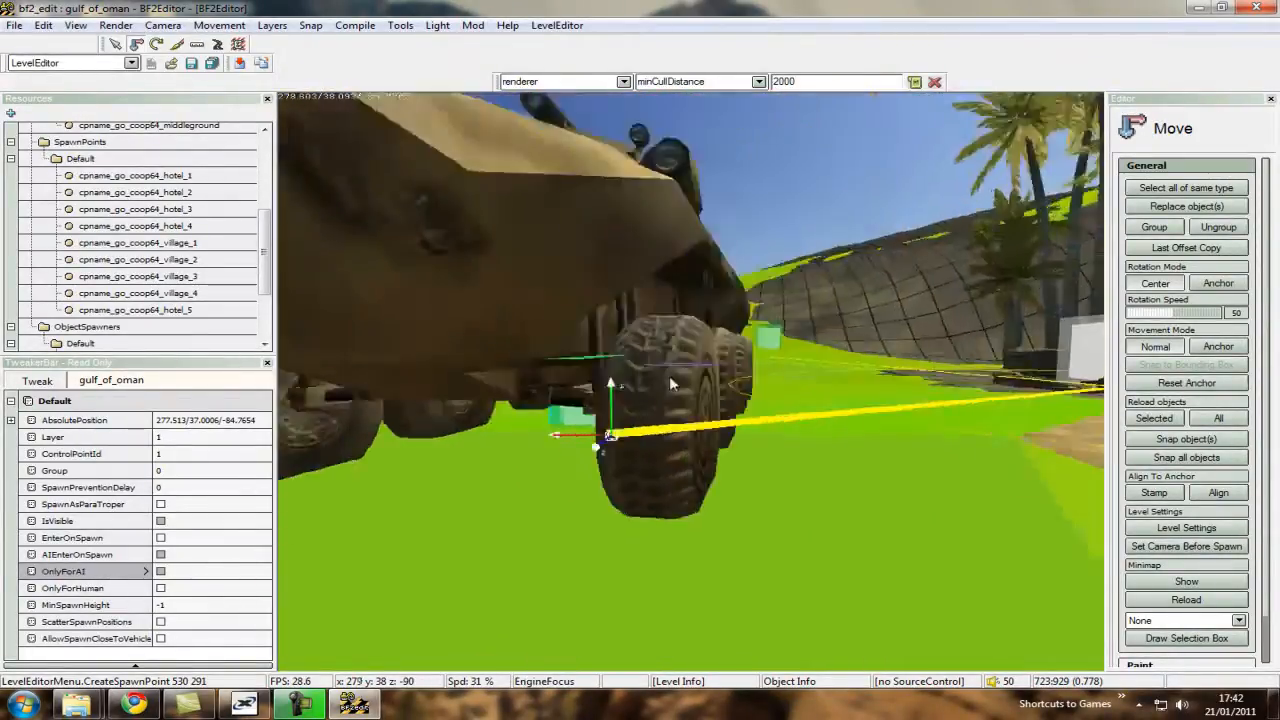
scroll(691, 388, "up", 15, "ctrl")
key("ctrl+w")
scroll(697, 388, "up", 6, "ctrl")
key("ctrl+s")
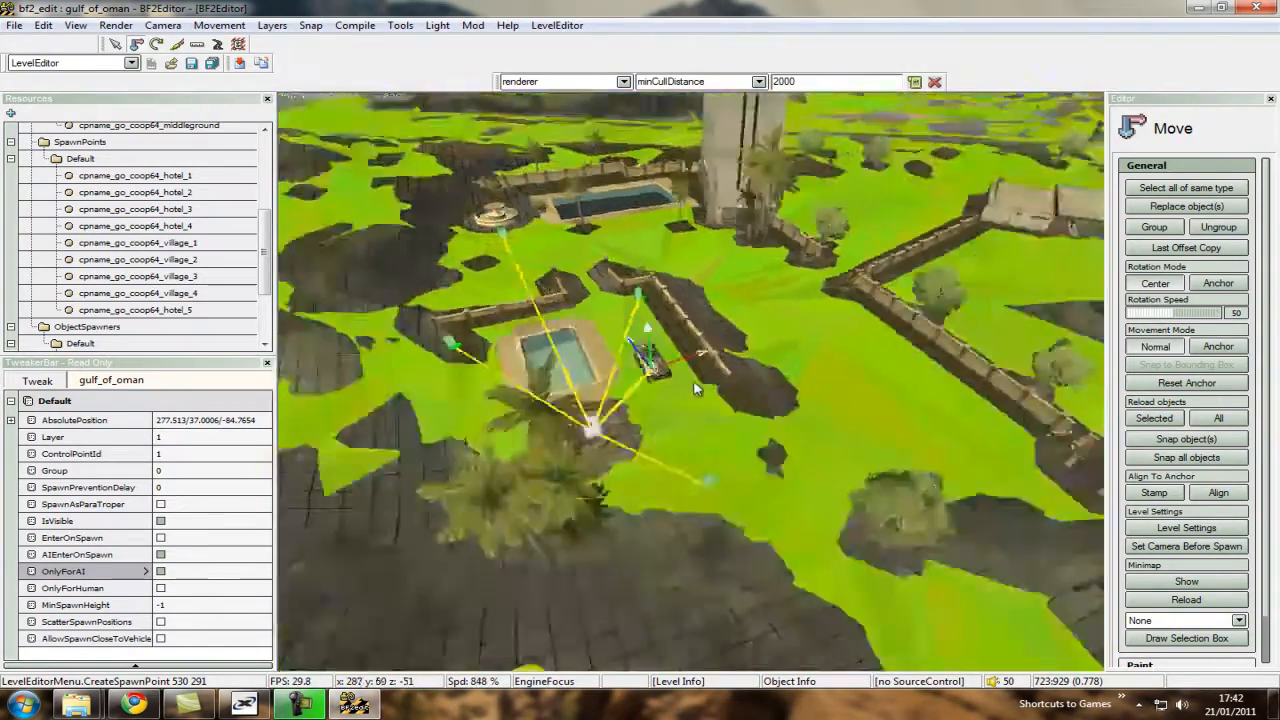
key("ctrl+w")
key("ctrl+s")
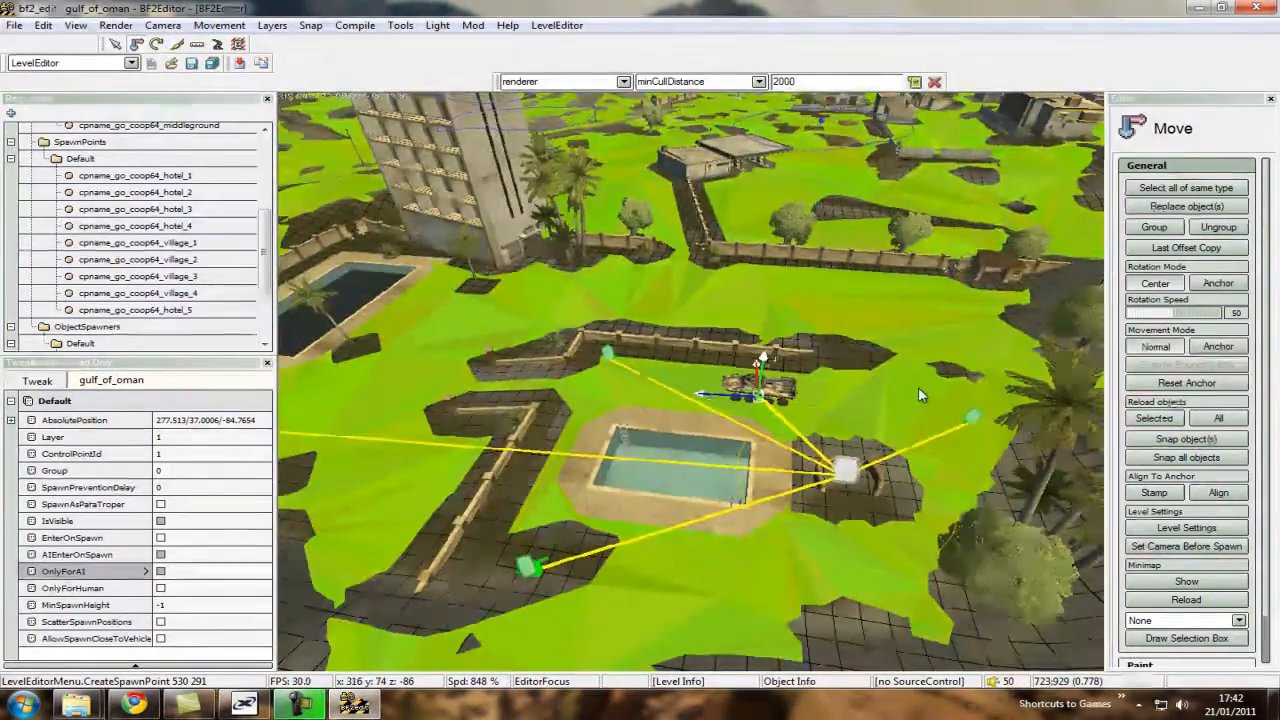
left_click(895, 369)
Inspect the spawn points and vehicle placed around the village control point.
key("ctrl+s")
scroll(692, 385, "up", 4, "ctrl")
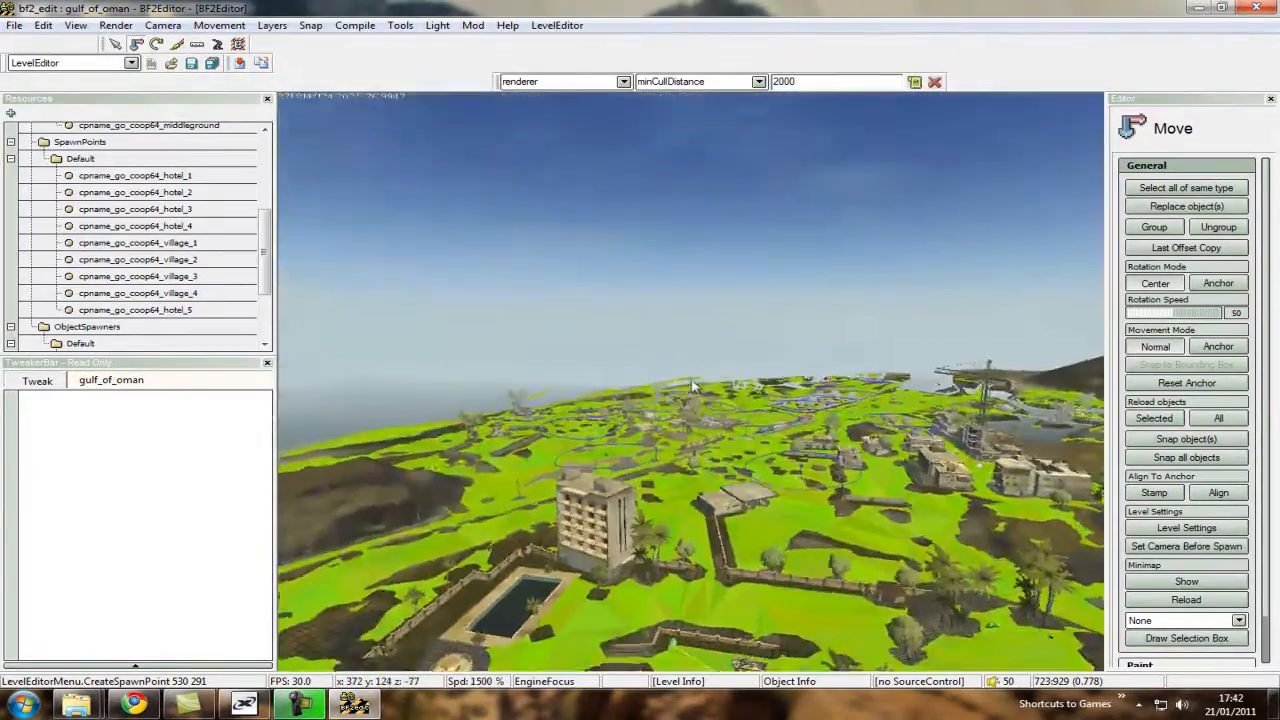
key("ctrl+w")
key("ctrl+w")
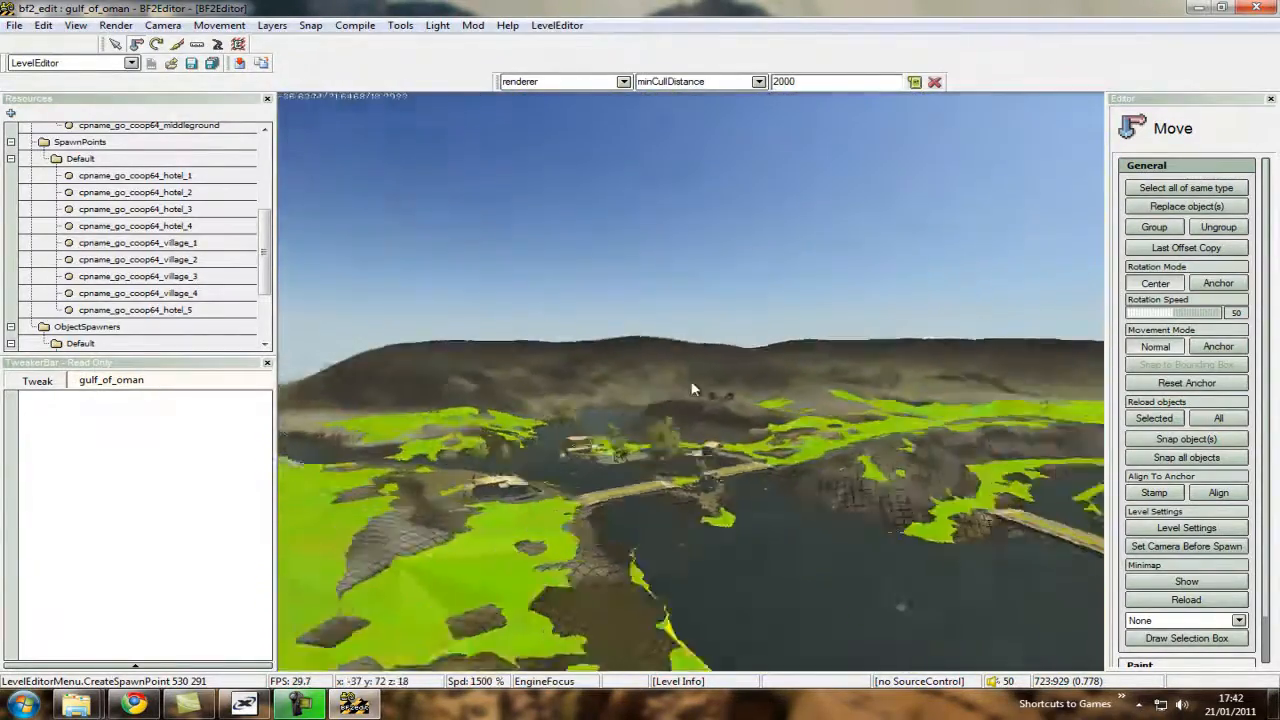
key("ctrl+w")
scroll(691, 389, "down", 3, "ctrl")
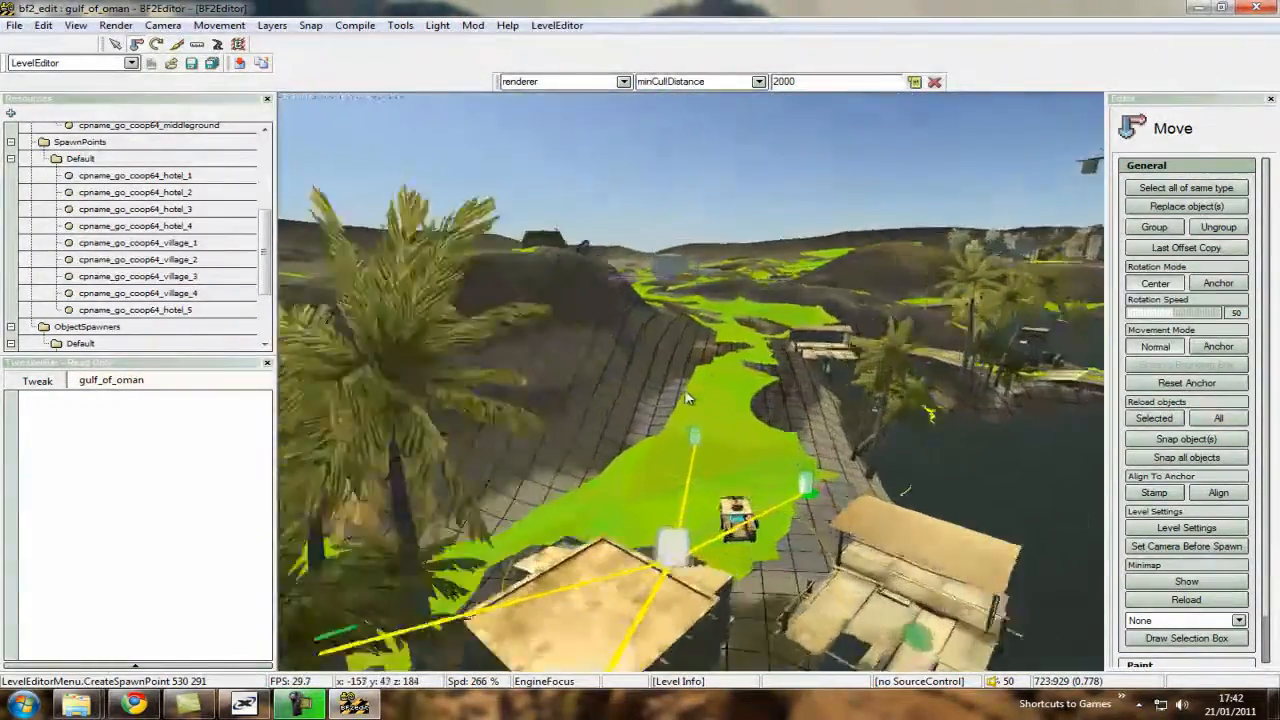
key("ctrl+w")
scroll(682, 390, "down", 2, "ctrl")
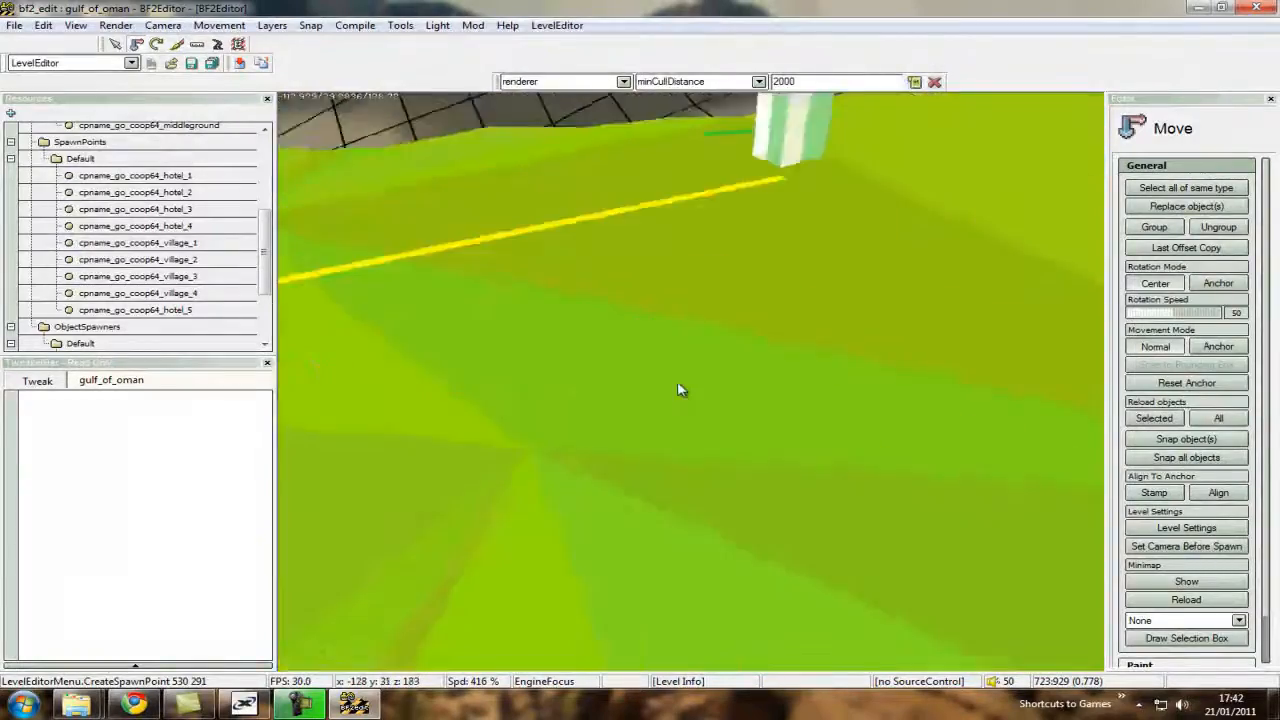
Create two spawn points for cpname_go_coop64_middleground at the far corners of the square, one at about 133.3/40.4/44.2.
scroll(692, 380, "up", 4, "ctrl")
key("ctrl+w")
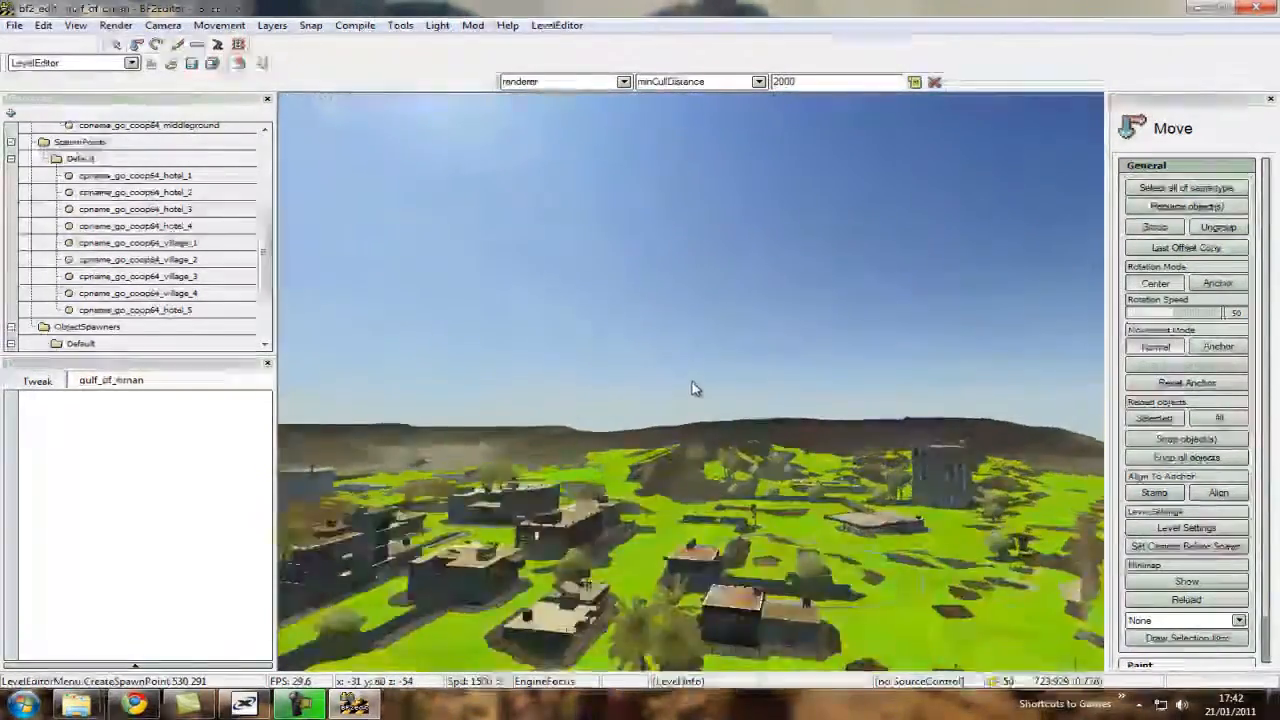
key("ctrl+w")
scroll(692, 388, "down", 5, "ctrl")
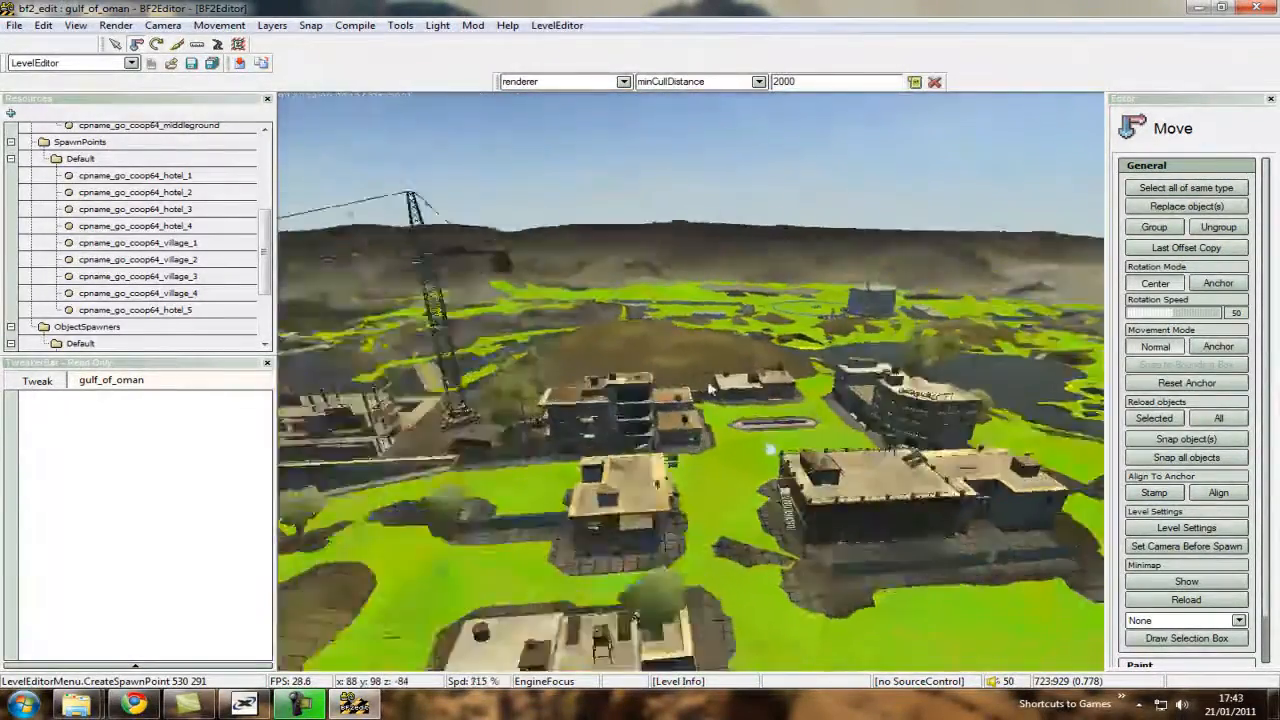
key("ctrl+w")
scroll(693, 391, "down", 1, "ctrl")
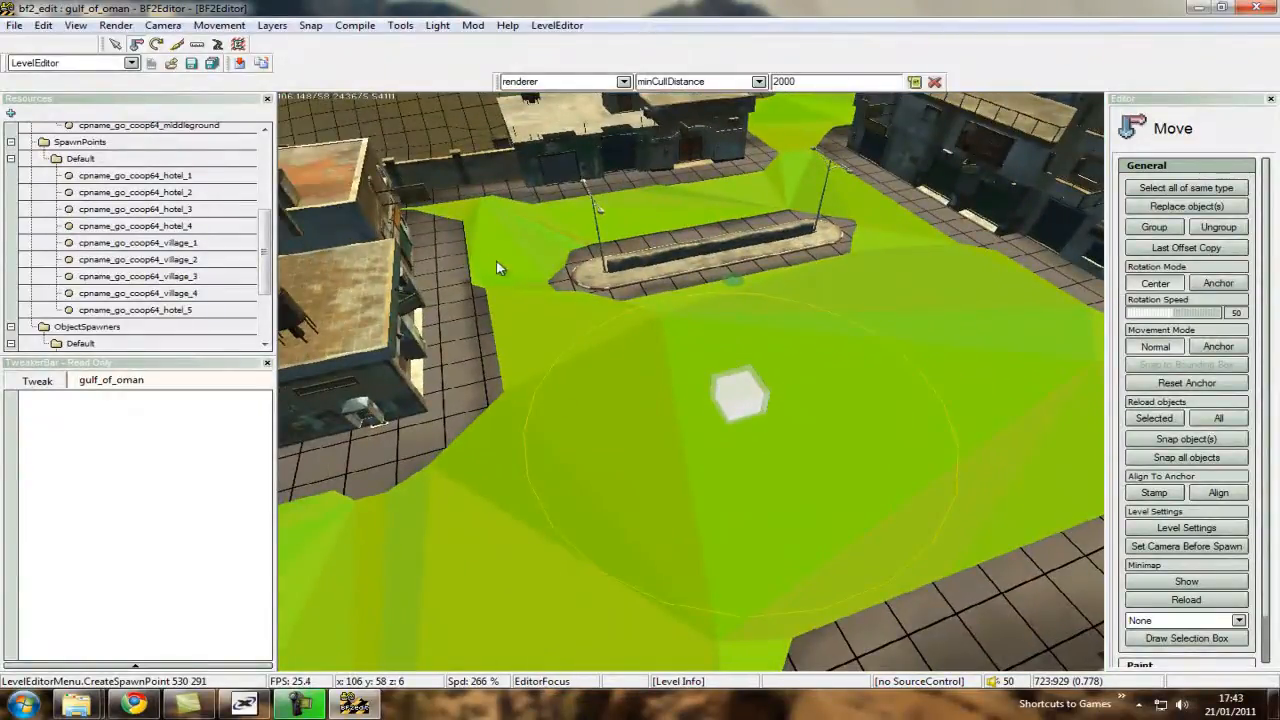
right_click(491, 216)
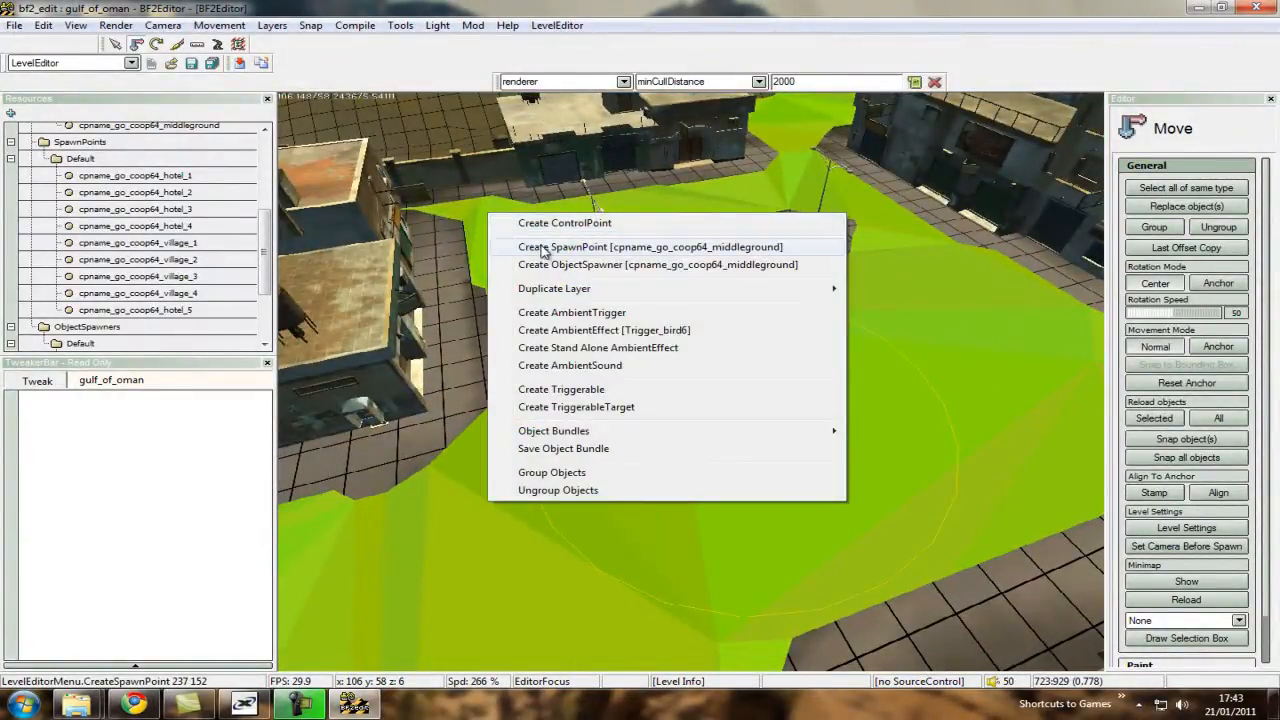
left_click(543, 250)
right_click(808, 162)
left_click(815, 194)
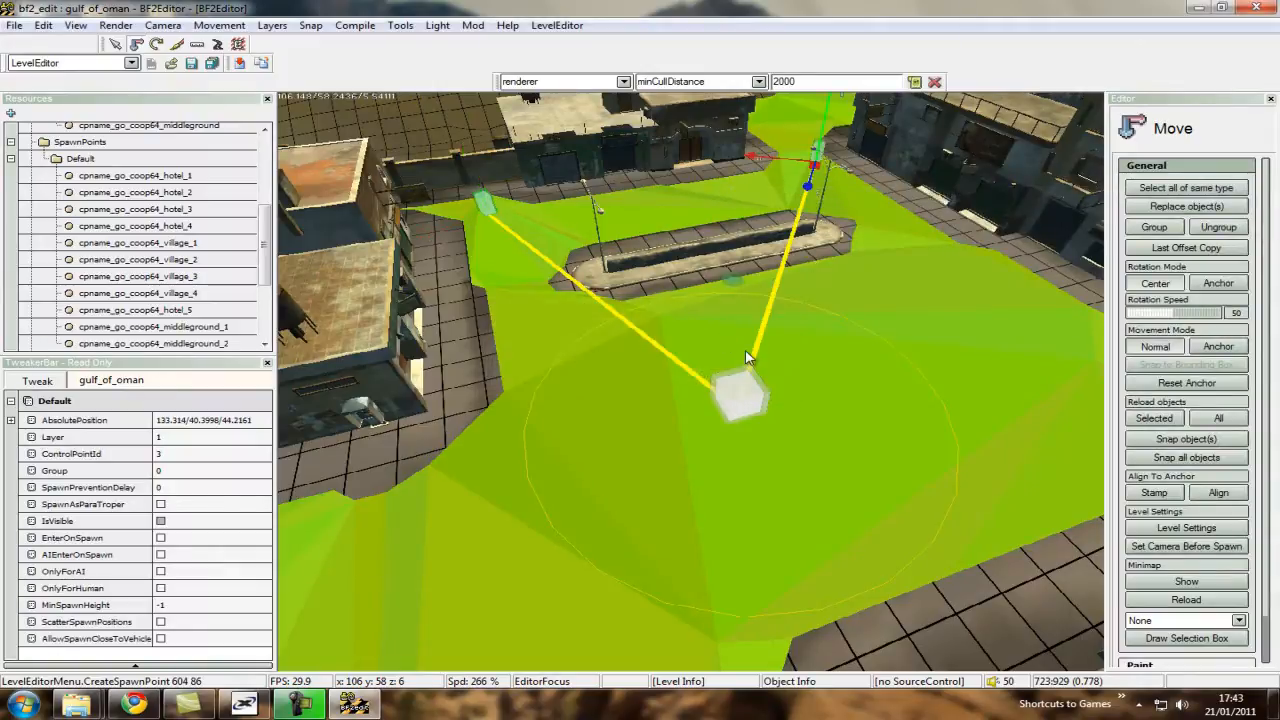
Create a third cpname_go_coop64_middleground spawn point in the street between the flat-roofed buildings opposite the first two, and deselect it.
scroll(665, 408, "up", 2, "ctrl")
key("ctrl+s")
right_click(502, 493)
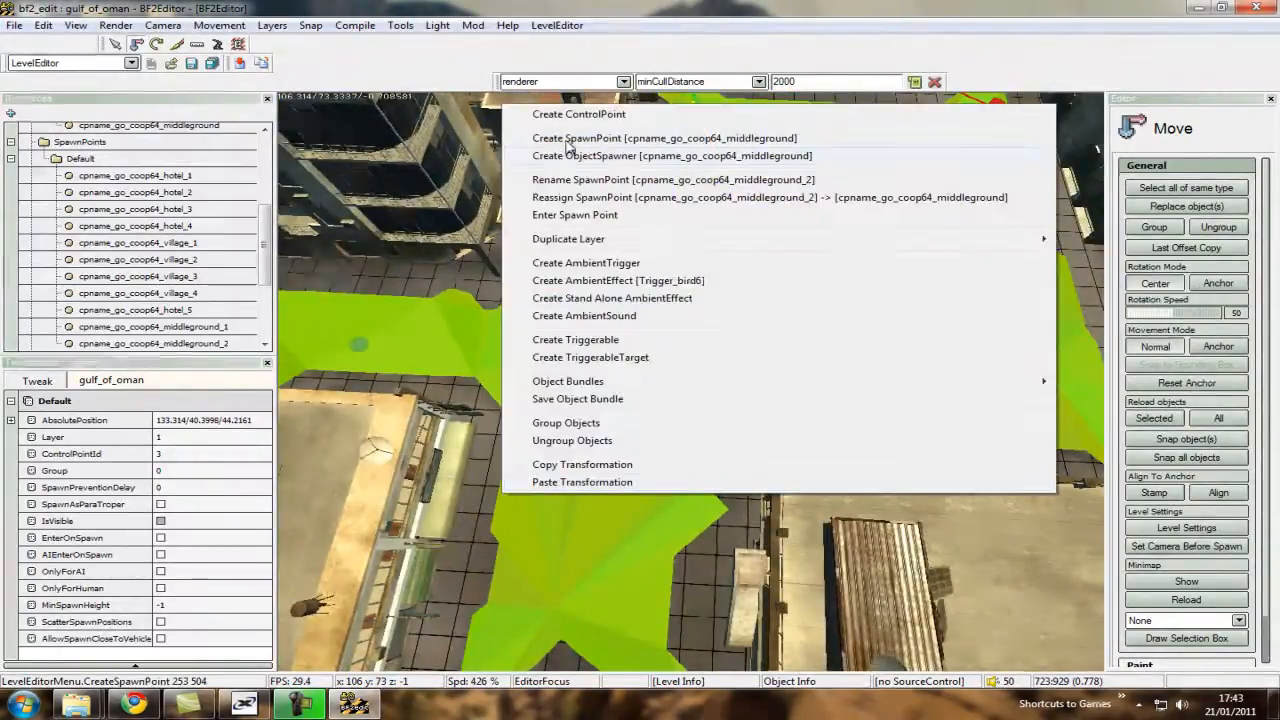
left_click(566, 139)
key("ctrl+s")
left_click(814, 434)
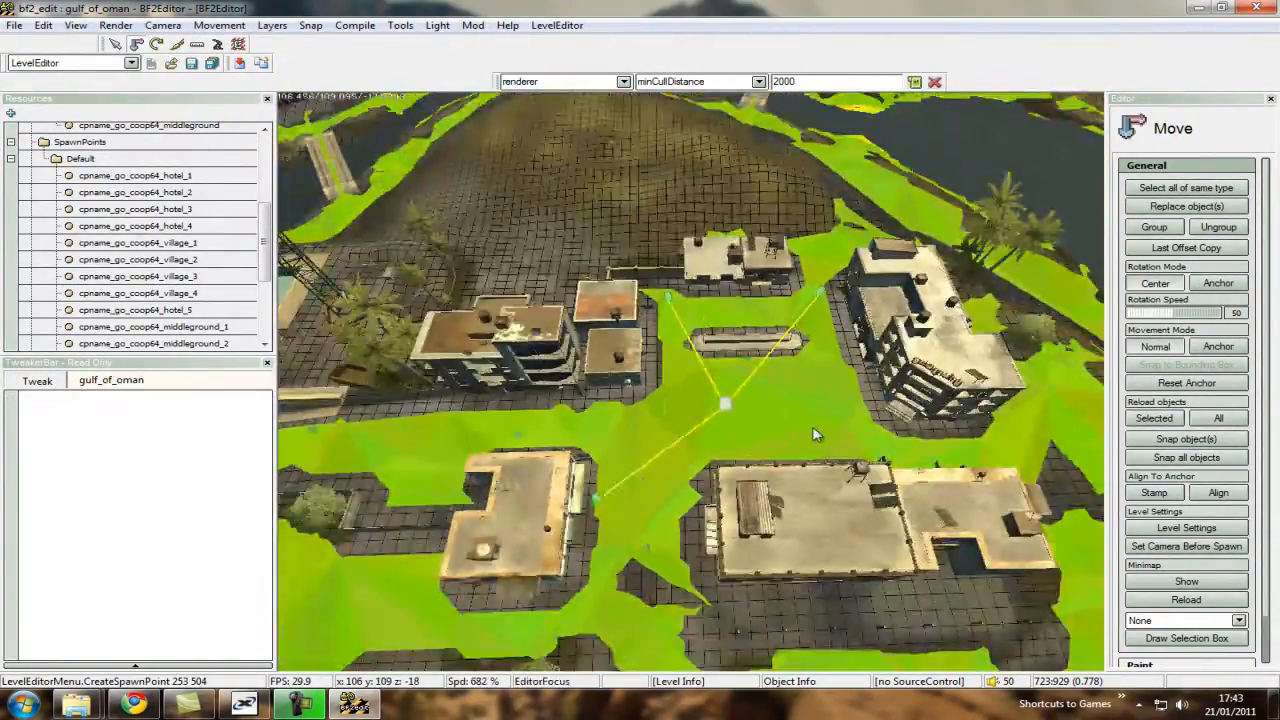
Activate the Combat Area tool with the whole hotel side of the map in view.
scroll(814, 434, "up", 3, "ctrl")
key("ctrl+s")
key("ctrl+w")
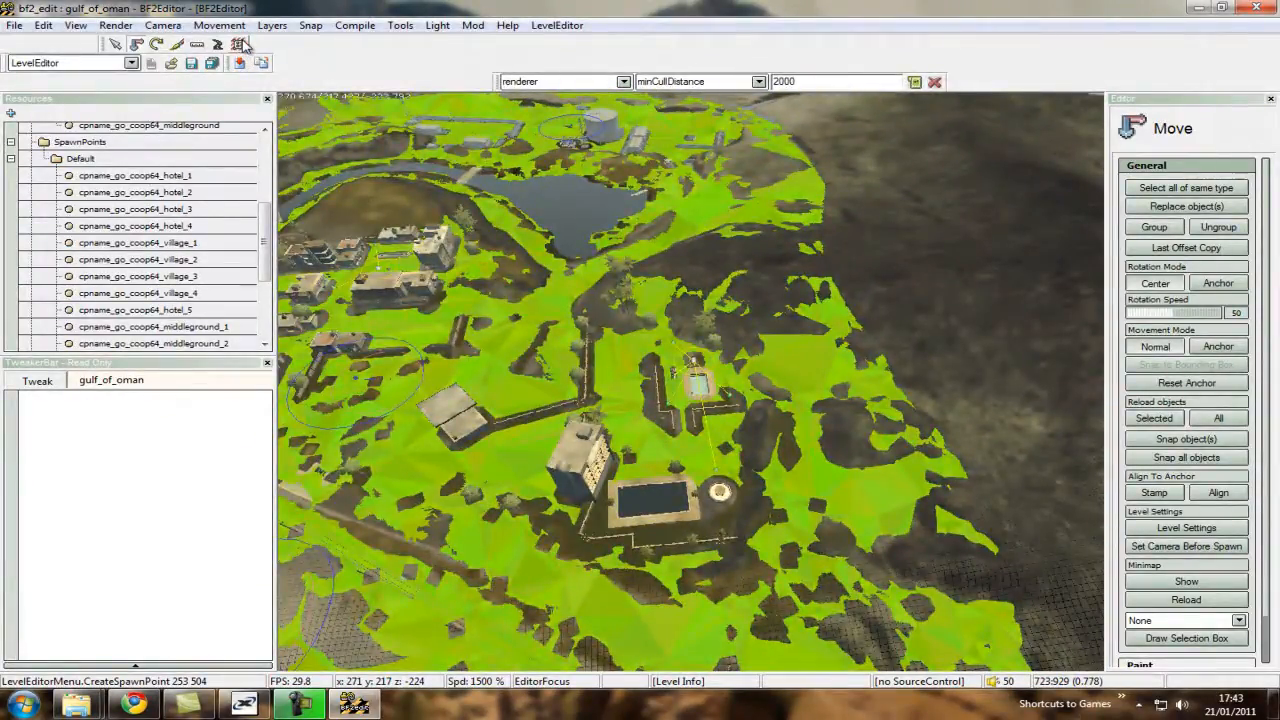
key("ctrl+d")
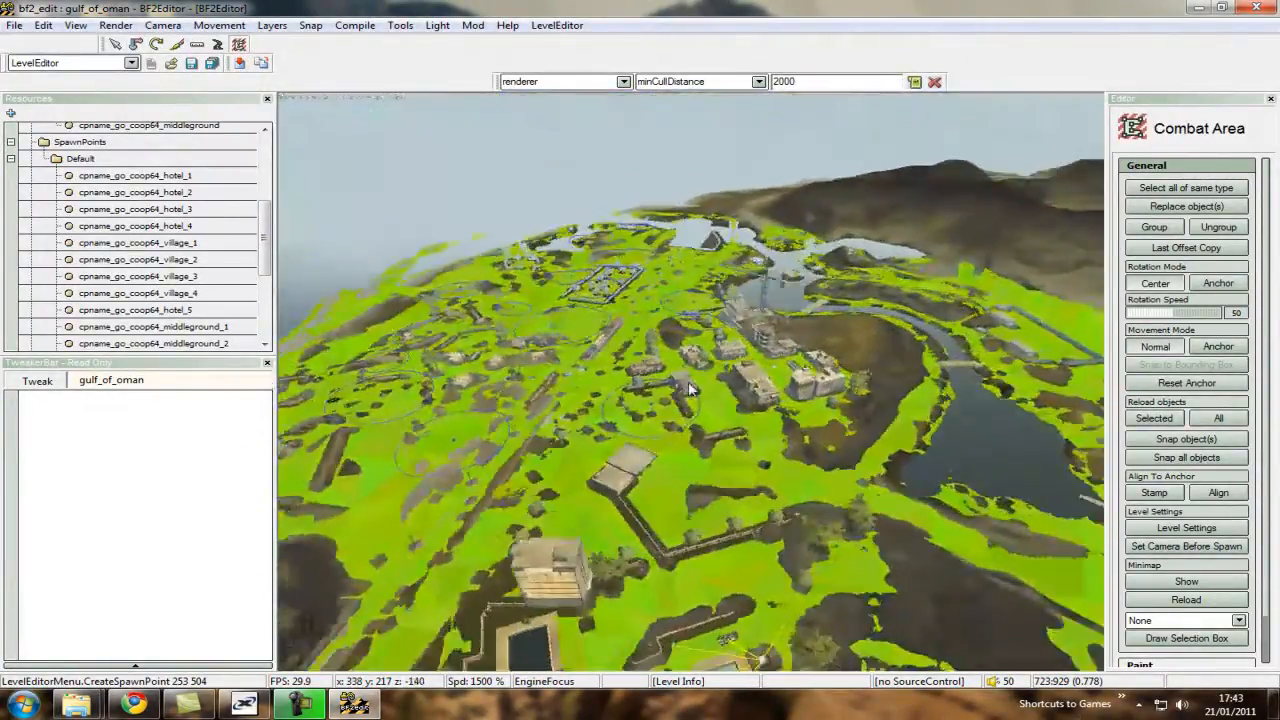
Survey the map between the hotel and the village to judge the extent of the playable area.
key("ctrl+s")
key("ctrl+s")
key("ctrl+w")
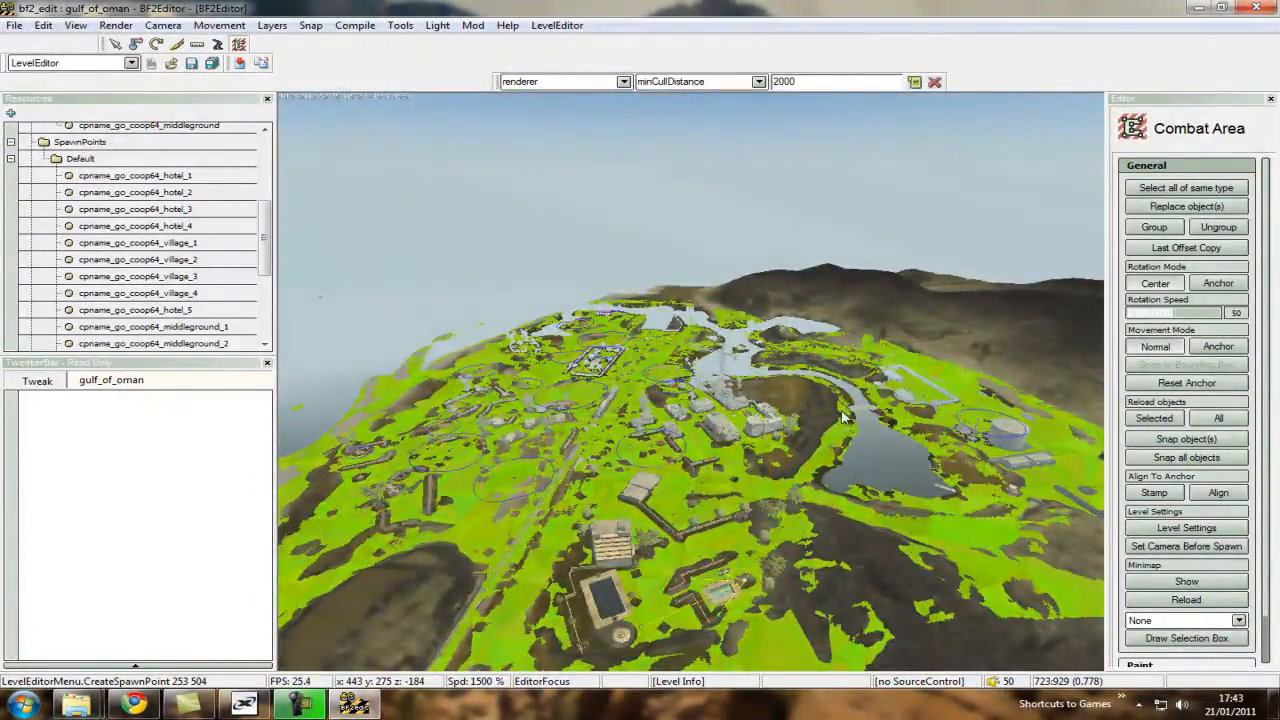
key("ctrl+w")
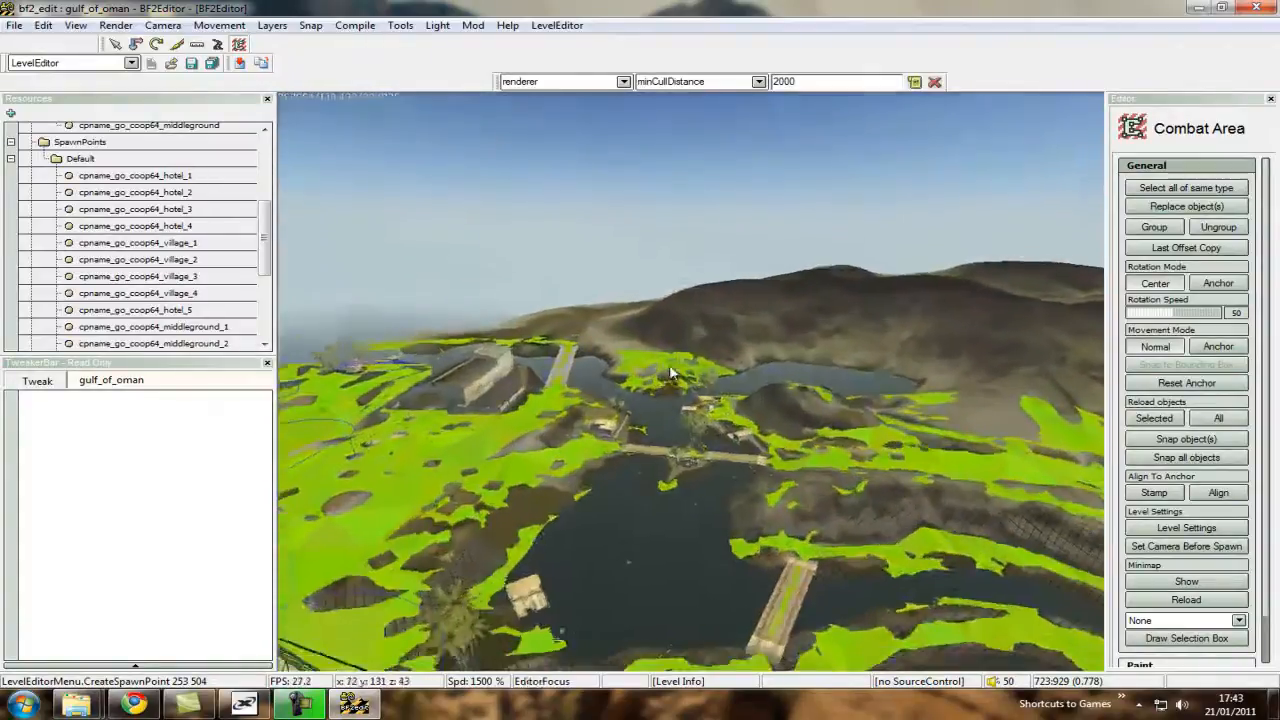
key("ctrl+w")
key("ctrl+s")
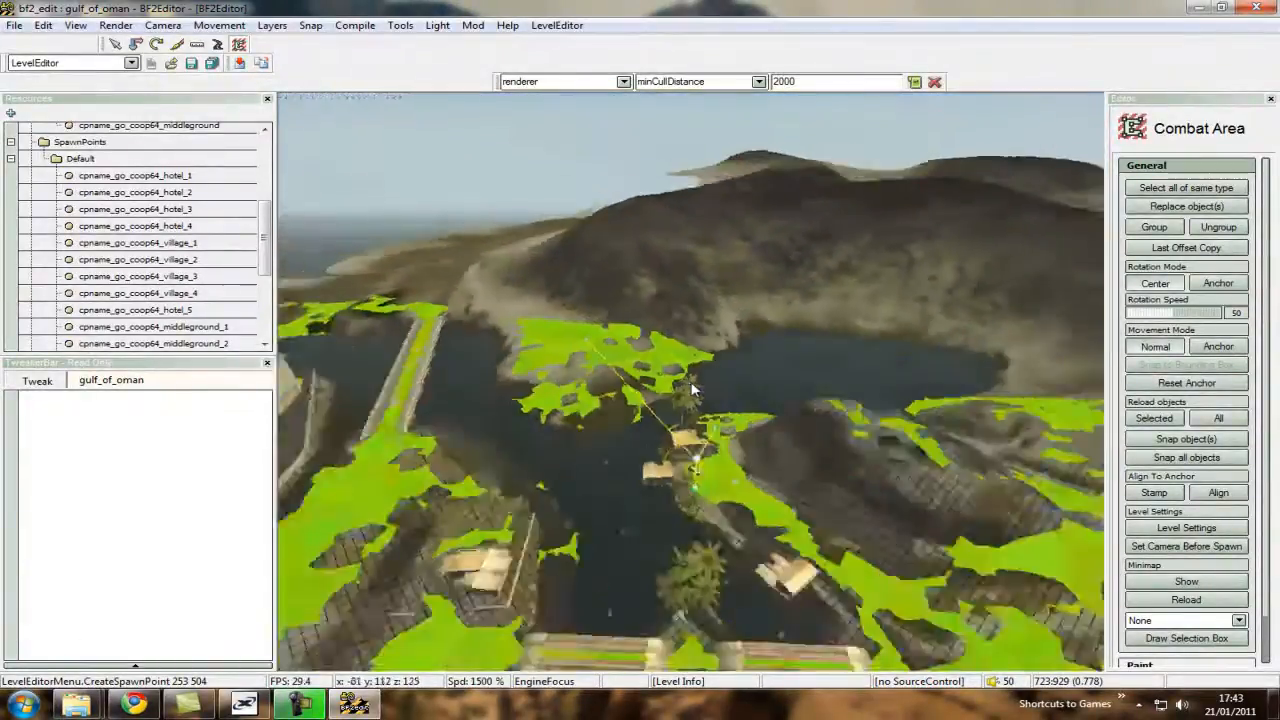
key("ctrl+s")
key("ctrl+w")
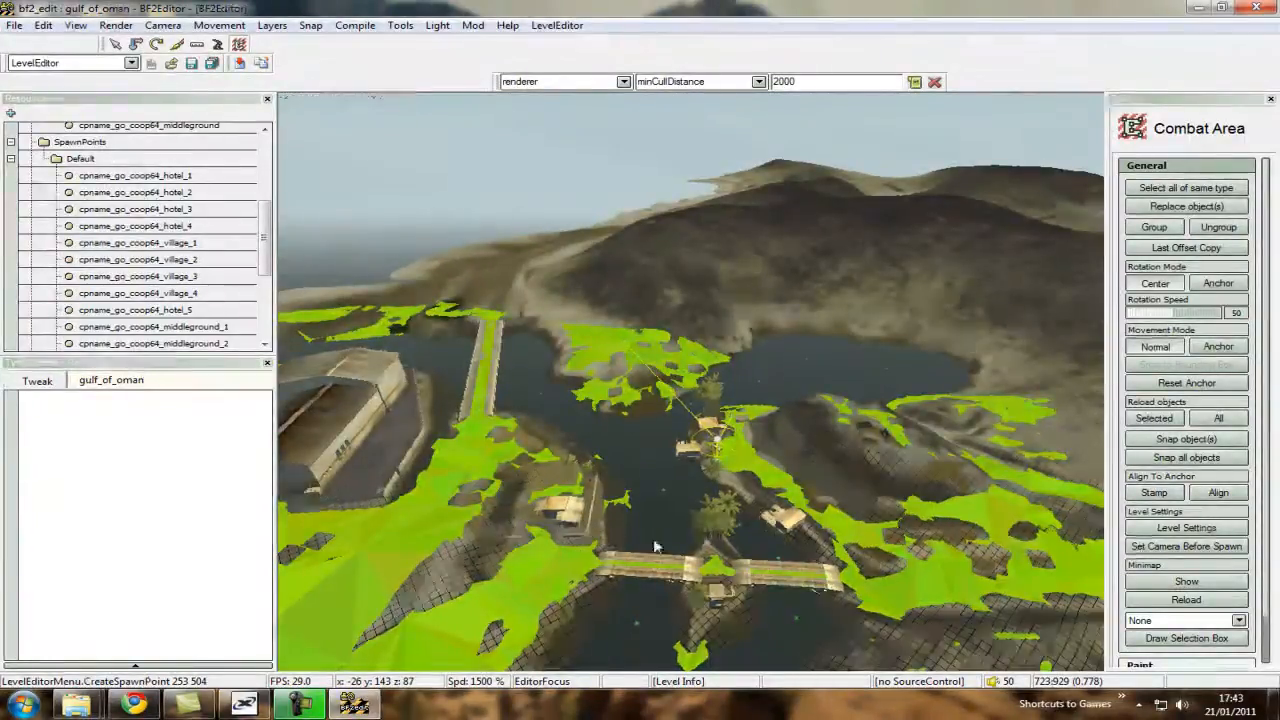
key("ctrl+w")
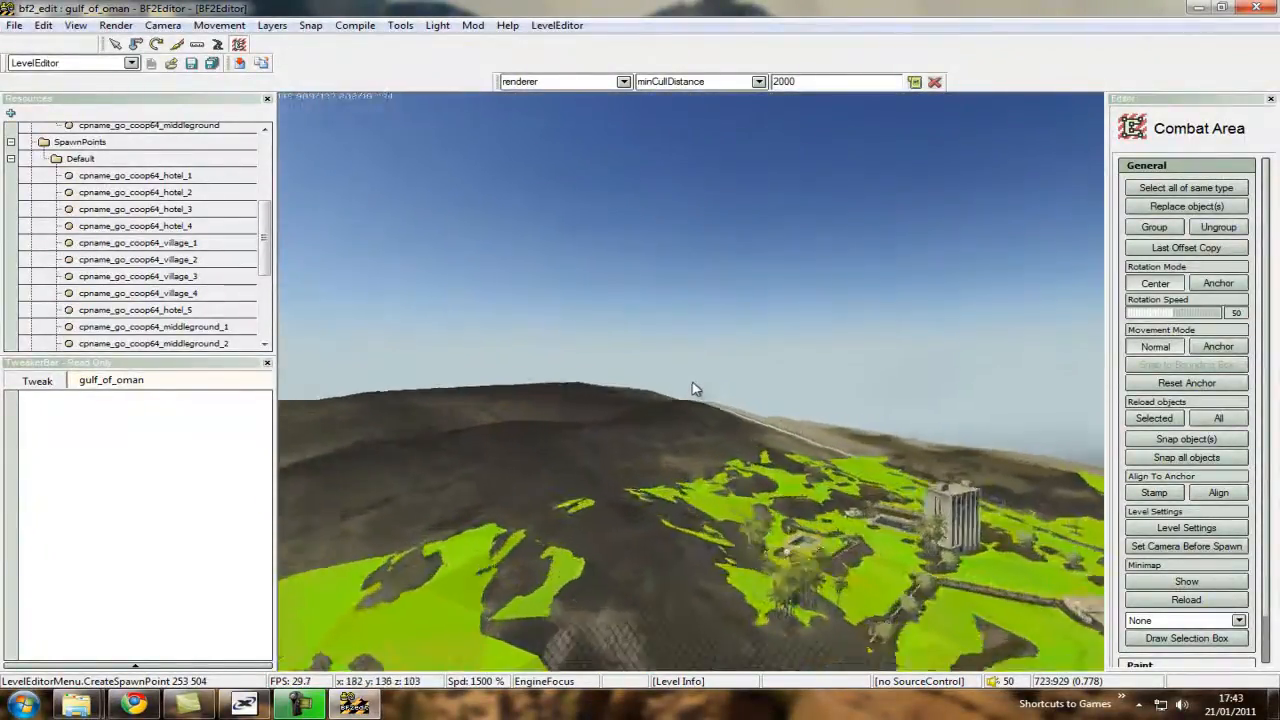
key("ctrl+w")
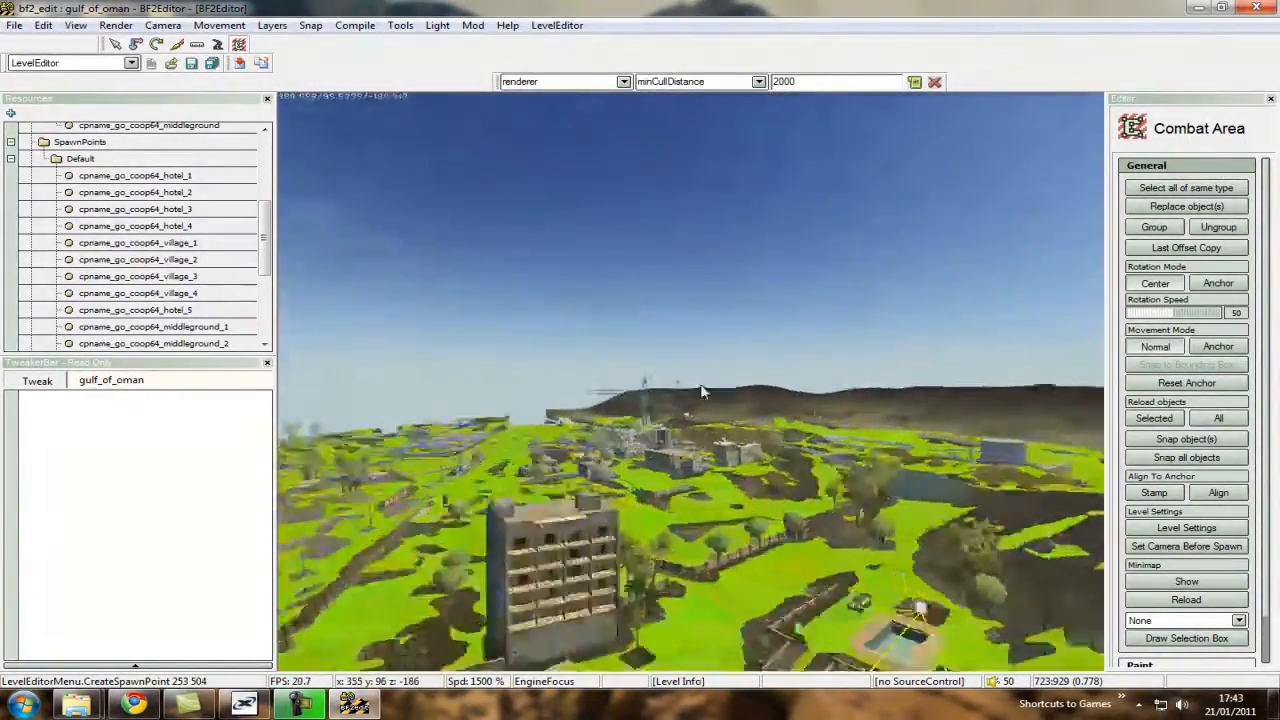
key("ctrl+s")
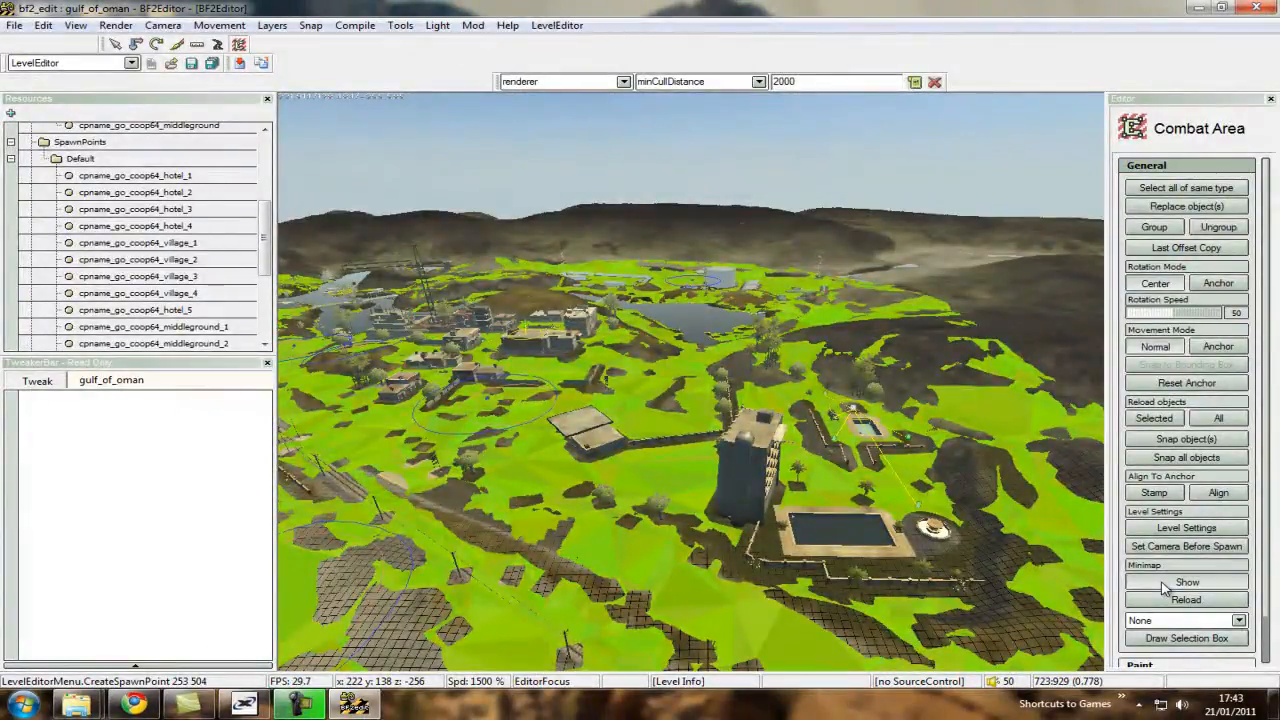
Show the minimap over the 3D view for tracking the camera's position.
left_click(1163, 586)
key("ctrl+a")
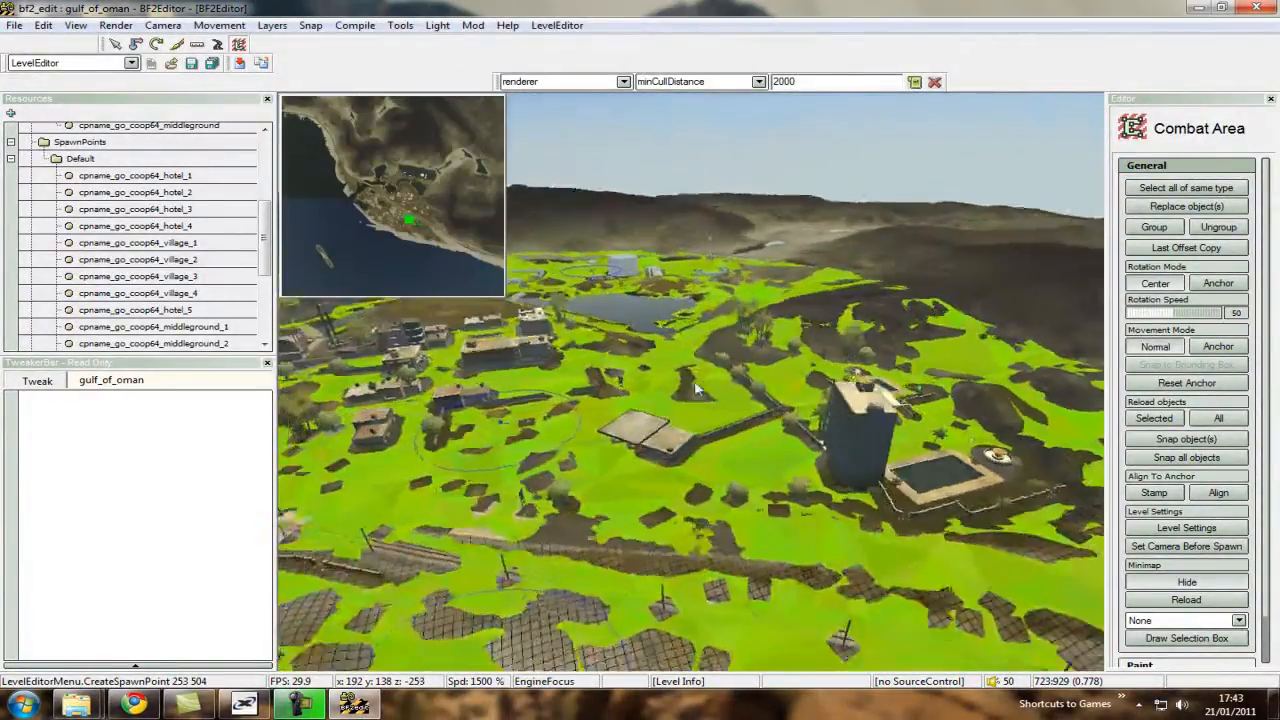
mouse_move(401, 220)
left_mouse_down()
mouse_move(366, 184)
mouse_move(391, 233)
mouse_move(383, 211)
mouse_move(392, 197)
mouse_move(404, 212)
mouse_move(402, 187)
mouse_move(399, 203)
left_mouse_up()
right_click_drag(600, 345, 695, 388)
Compare the surrounding hills, coast bridge and navmesh boundary with the minimap.
key("w")
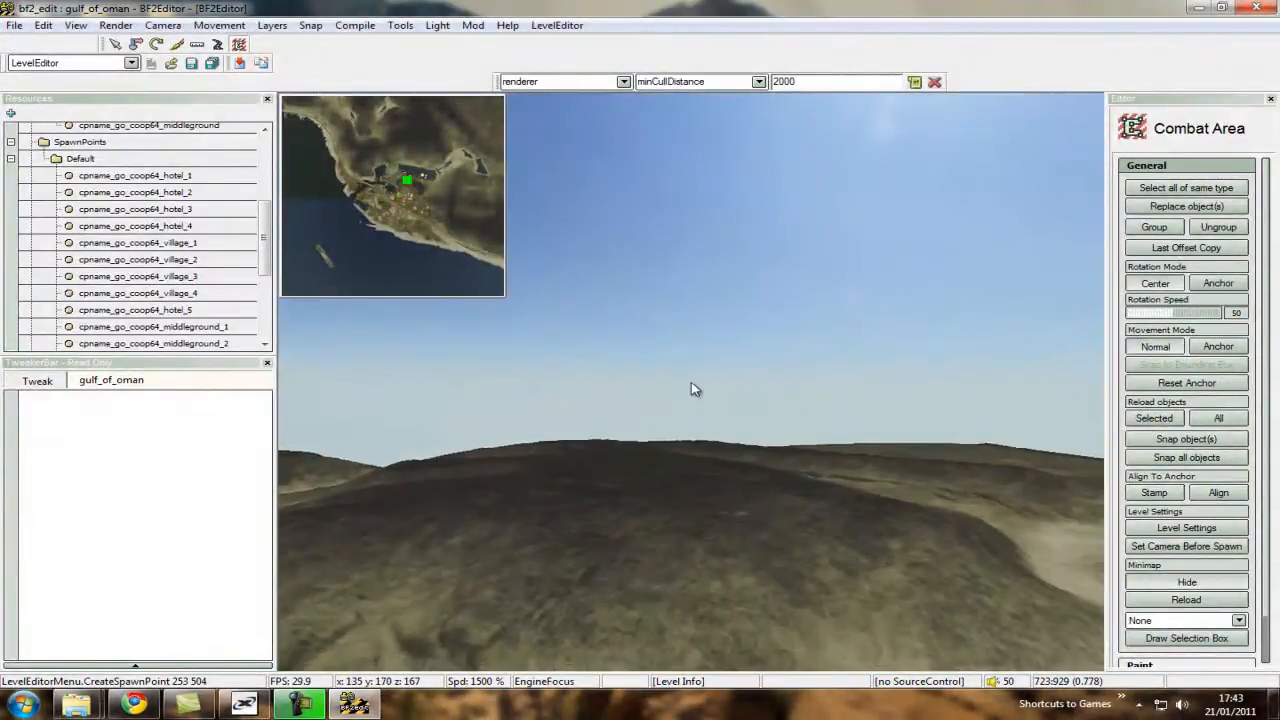
key("s")
key("w")
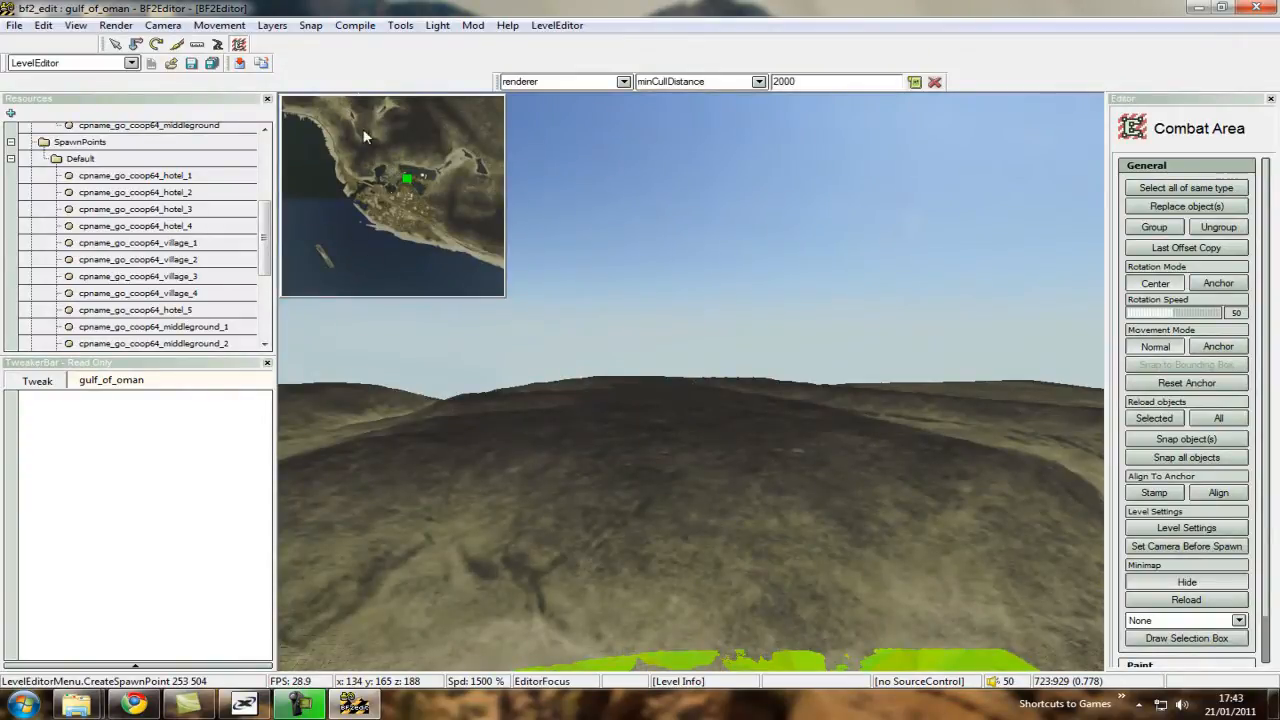
key("w")
right_click_drag(686, 388, 650, 330)
scroll(680, 370, "down", 4)
key("s")
key("s")
right_click_drag(748, 358, 390, 528)
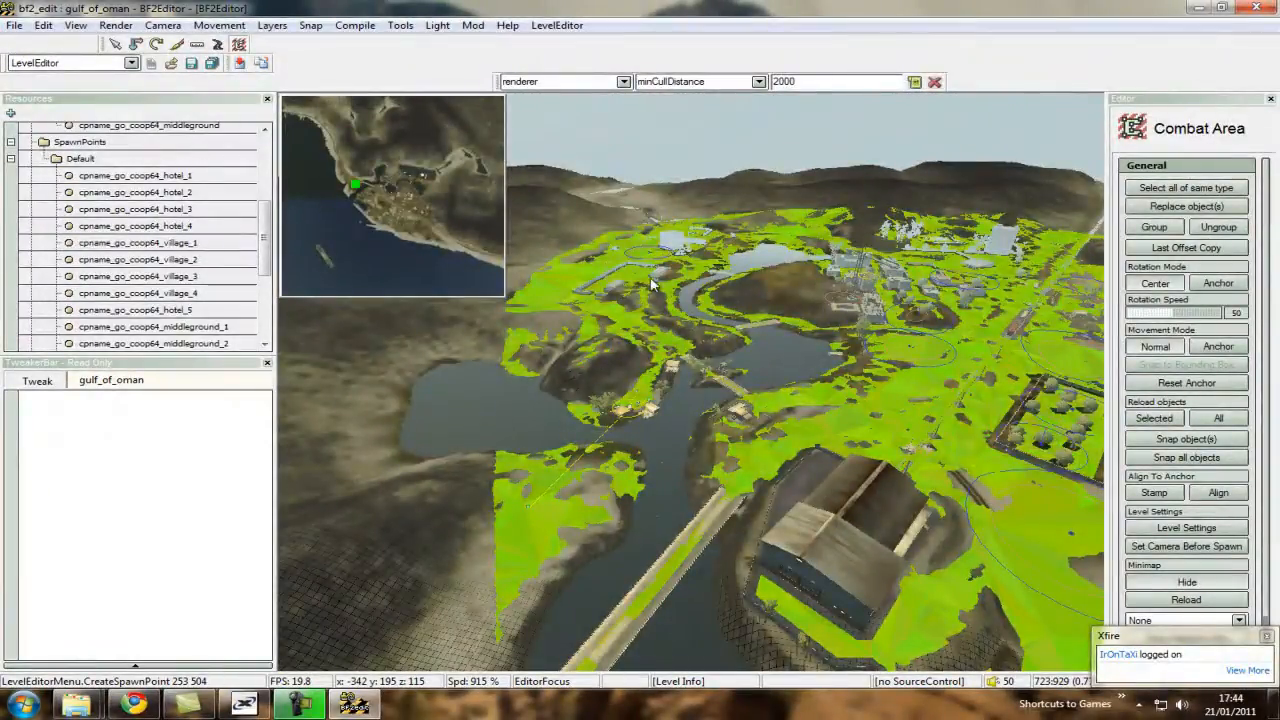
Add the first combat area point on the hillside edge of the navmesh near the village.
key("w")
right_click_drag(643, 478, 692, 389)
scroll(691, 384, "down", 2)
key("s")
scroll(690, 384, "up", 3)
key("w")
key("w")
scroll(693, 390, "down", 3)
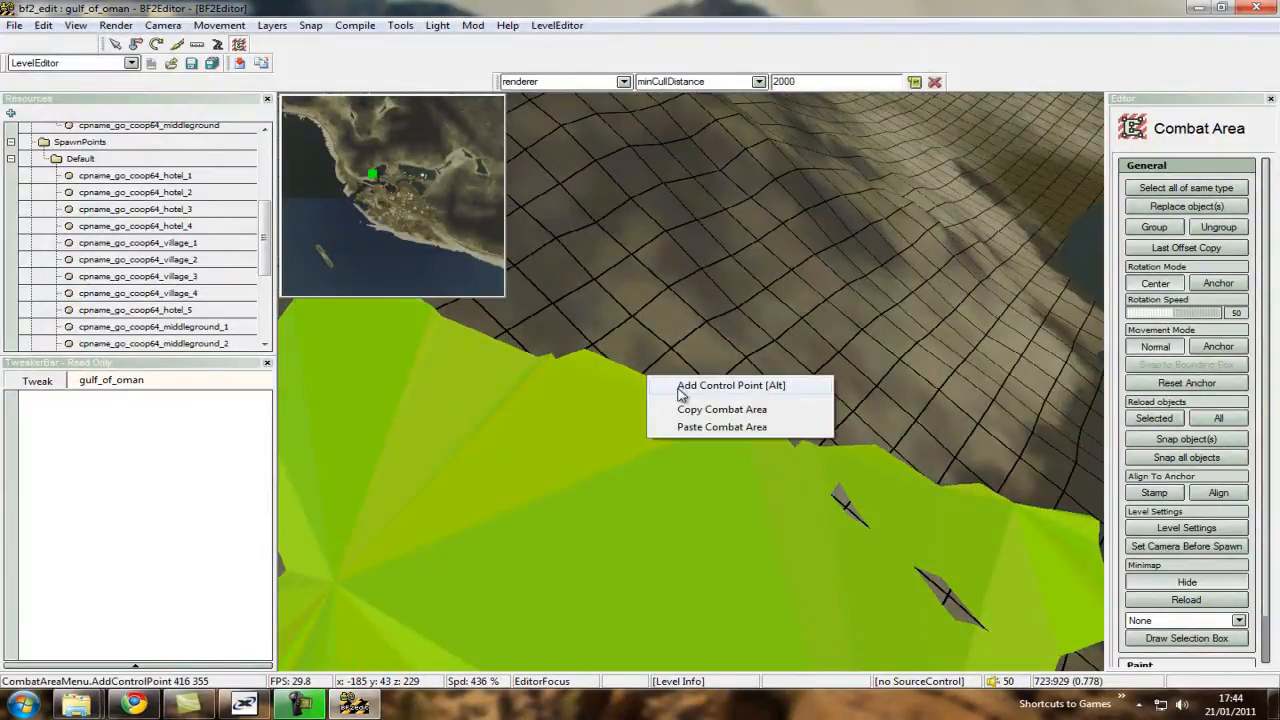
Add a second combat area point farther along the hillside navmesh edge, toward the long bridge.
key("s")
scroll(691, 386, "up", 3)
right_click_drag(677, 388, 527, 368)
key("w")
scroll(692, 382, "down", 1)
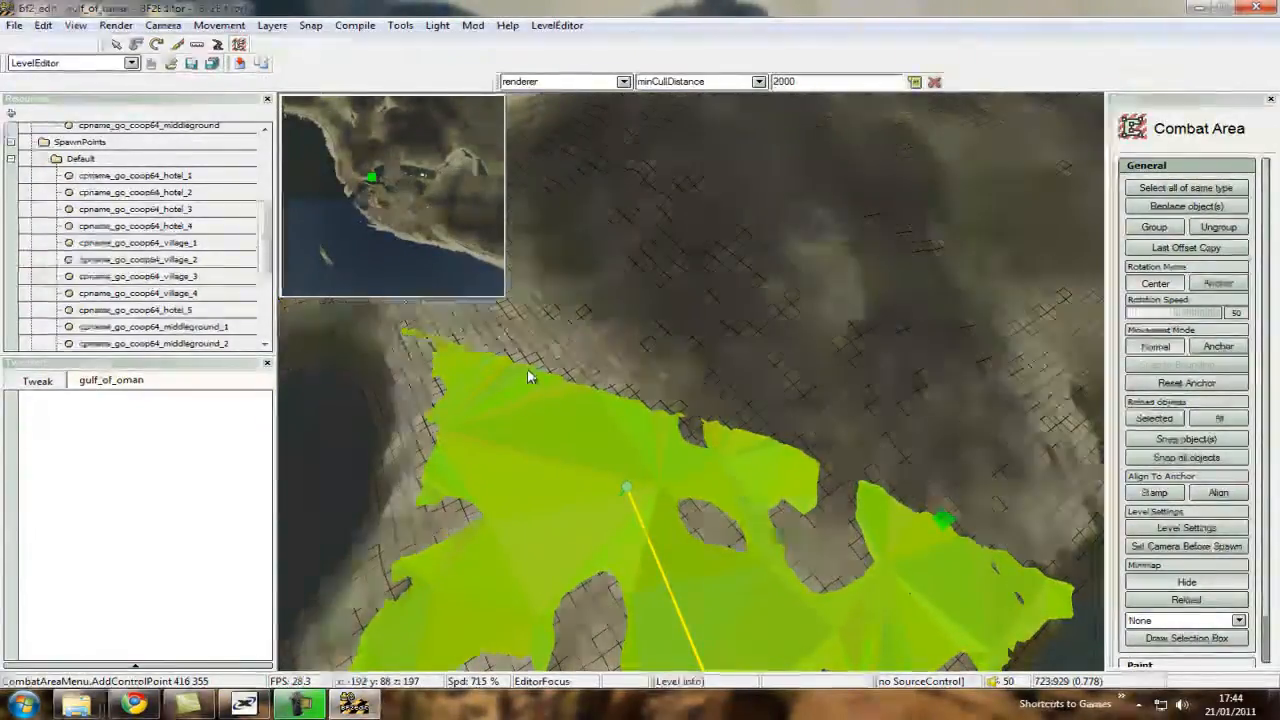
right_click(529, 367)
left_click(564, 379)
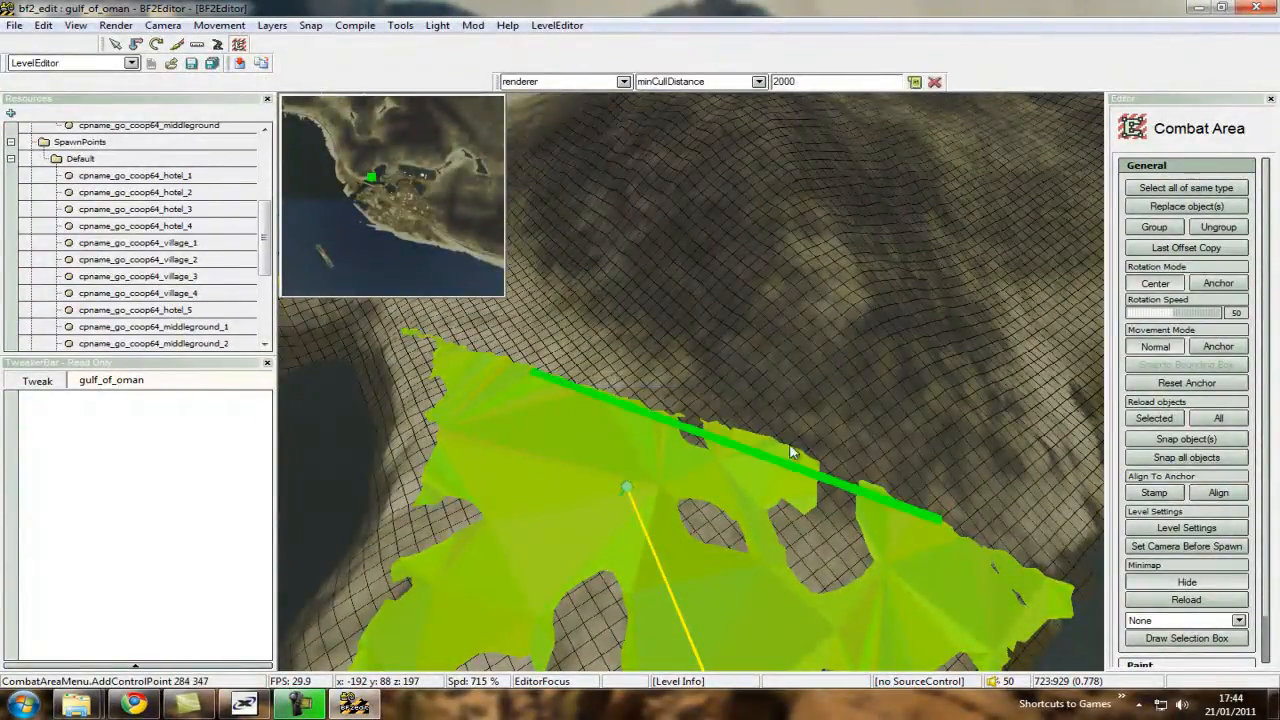
Turn off the vehicle navmesh display to expose the terrain around the combat area line.
right_click_drag(590, 374, 681, 390)
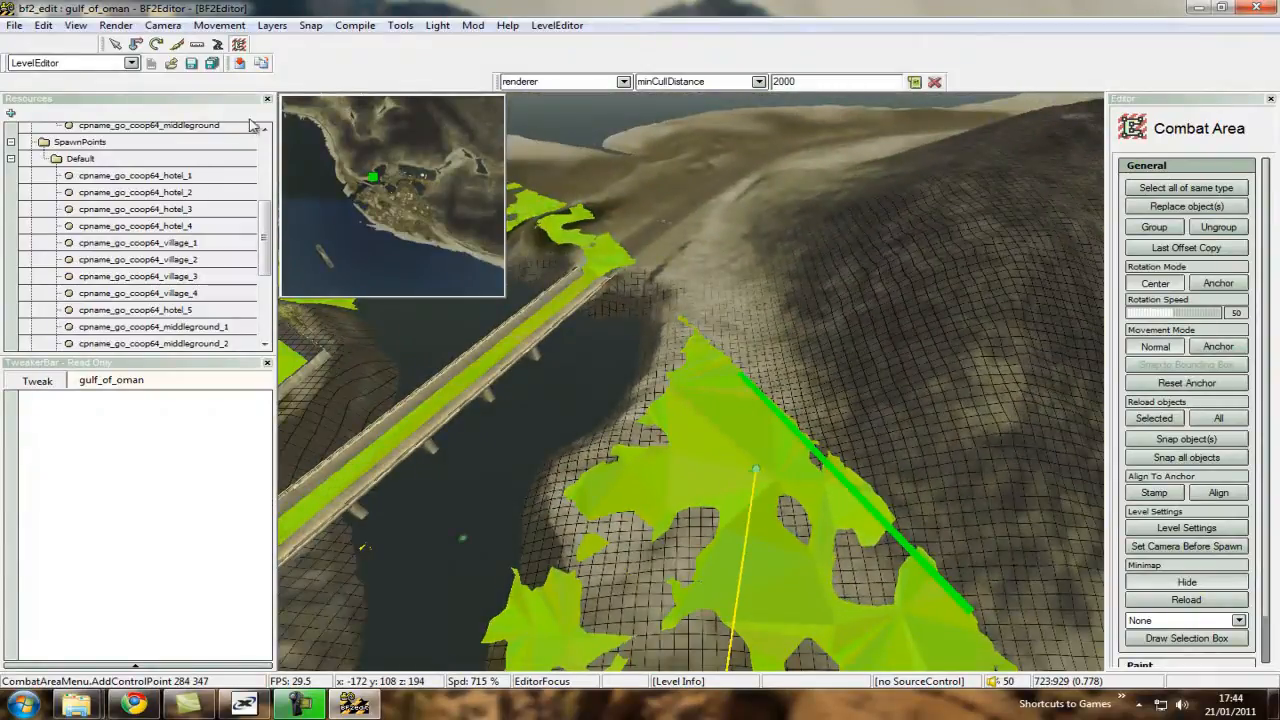
left_click(116, 25)
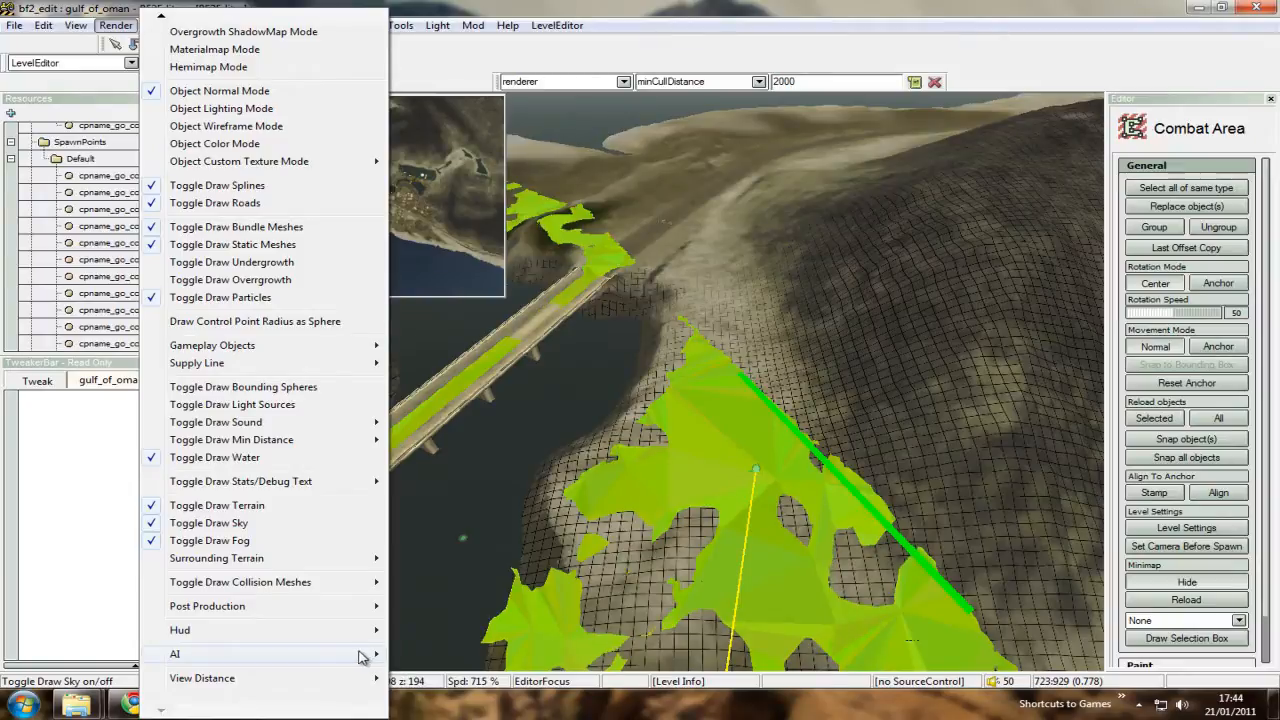
left_click(445, 695)
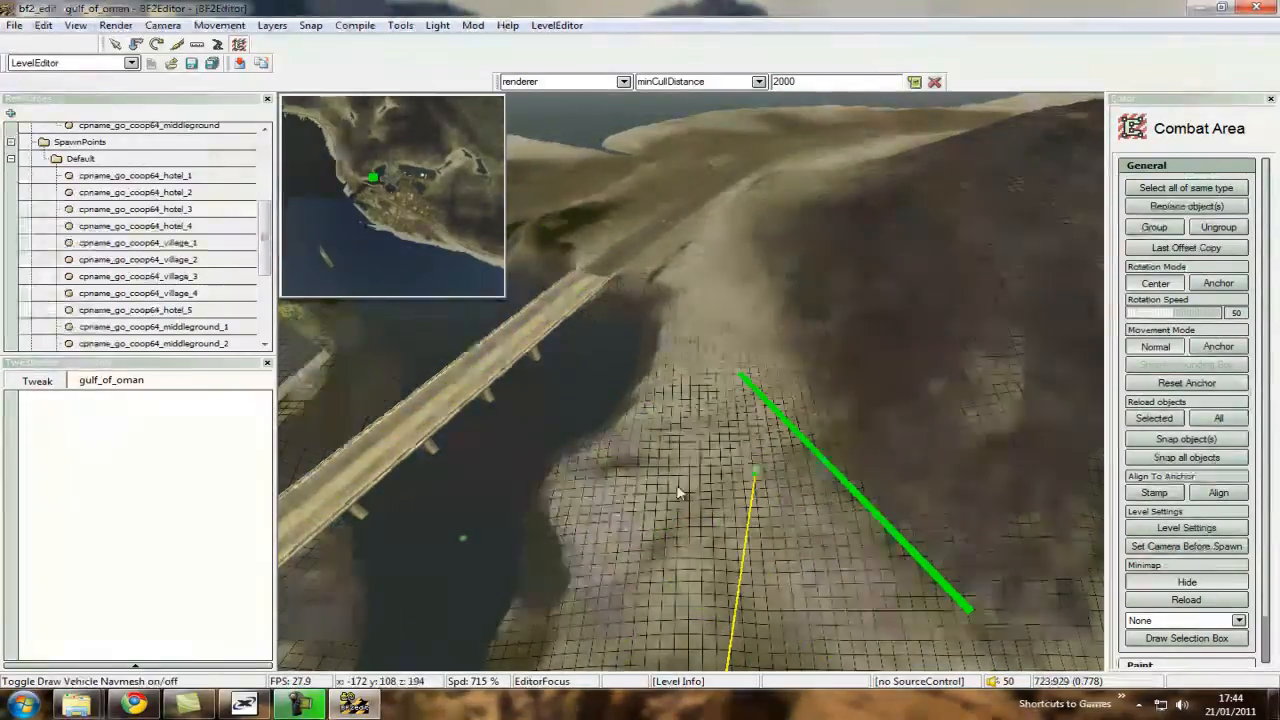
Continue the combat area line across the water beside the long bridge and along the railway past the village to the hotel.
right_click_drag(600, 380, 715, 412)
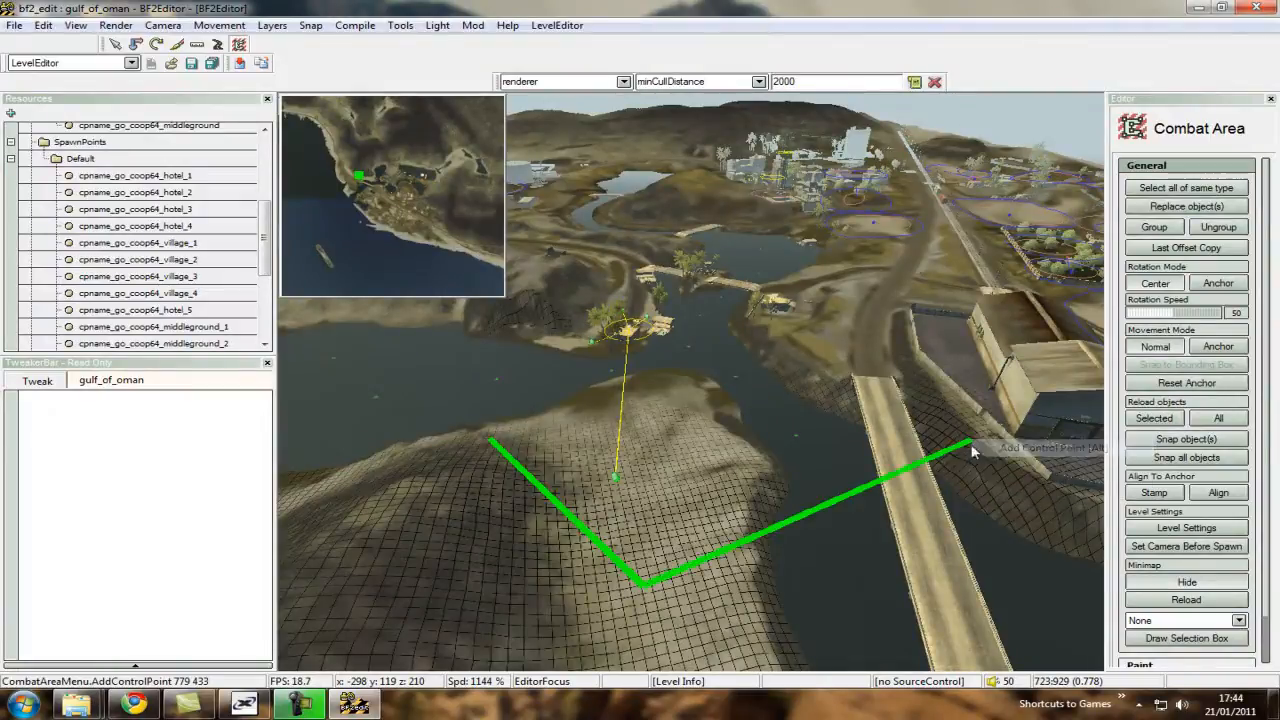
right_click_drag(962, 458, 895, 466)
key("d")
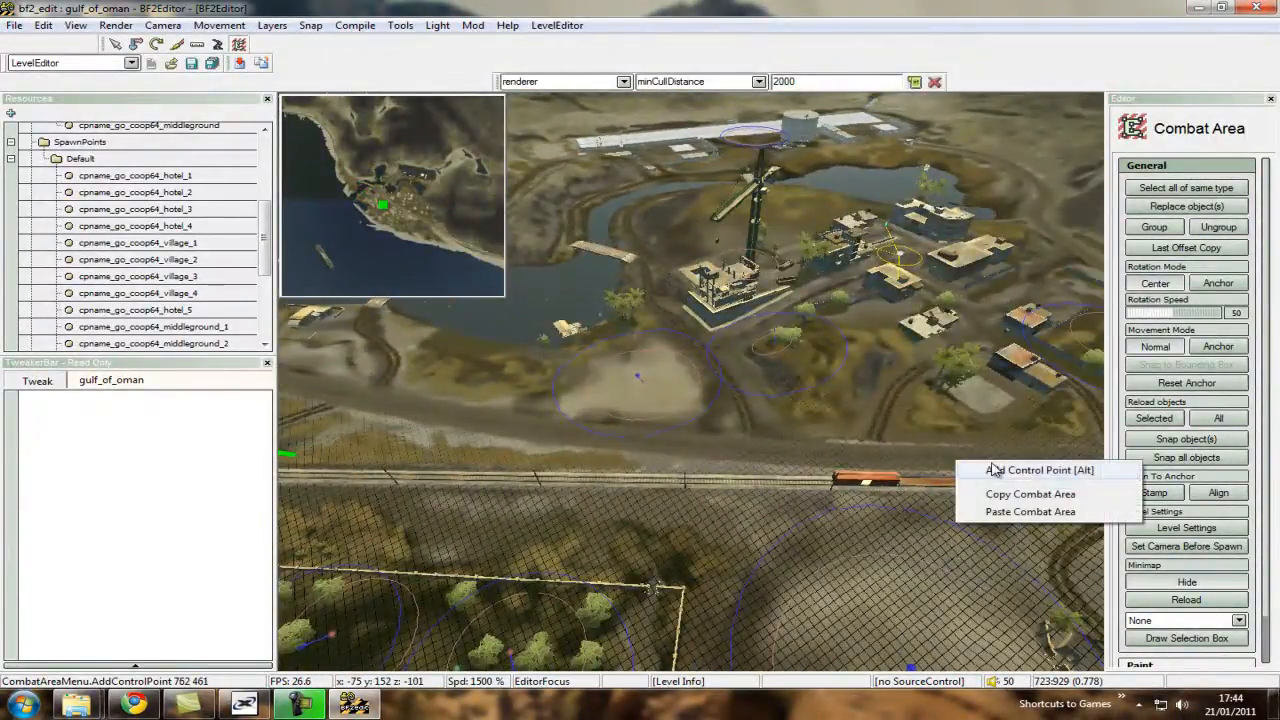
left_click(994, 469)
key("d")
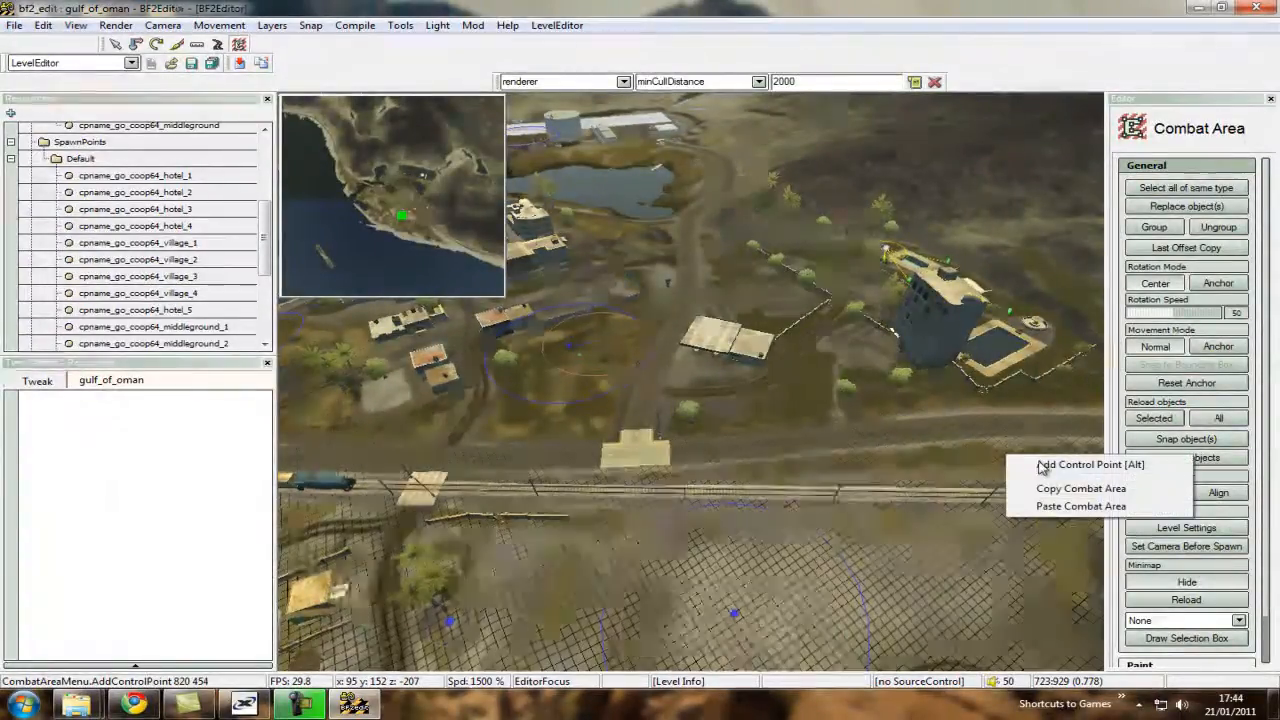
left_click(1042, 468)
key("d")
right_click_drag(1042, 468, 622, 365)
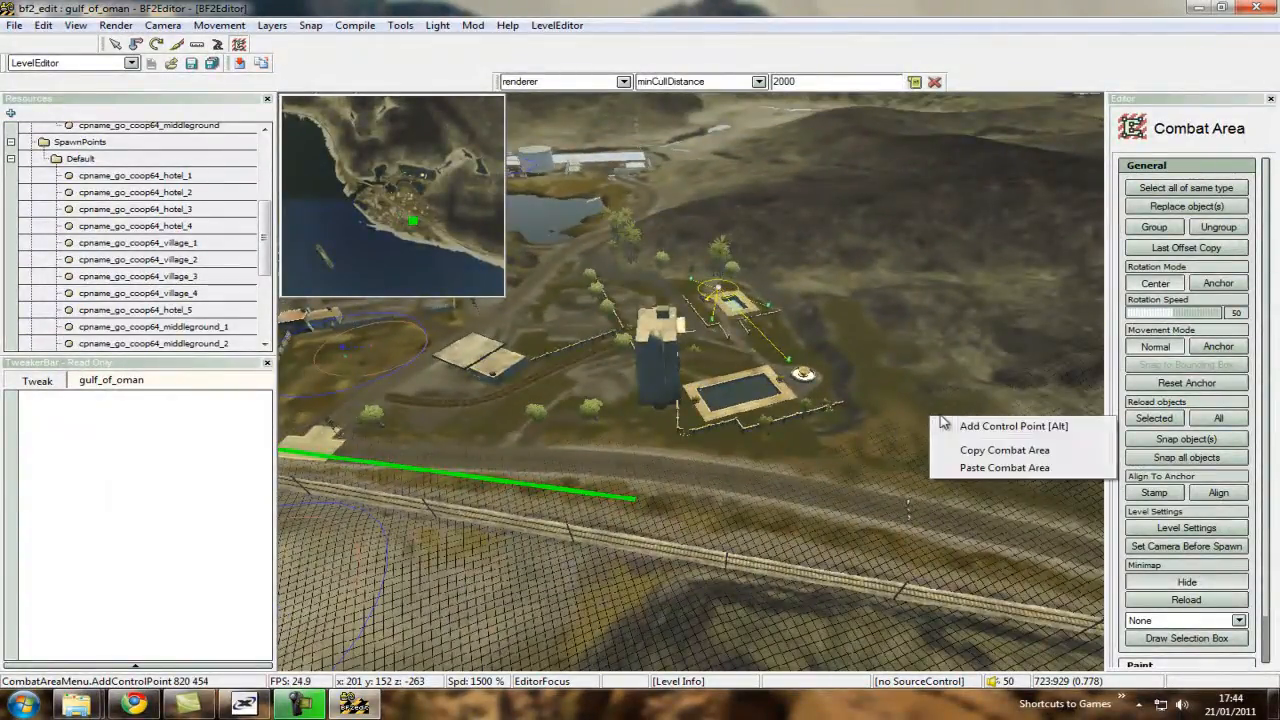
Add combat area points beyond the hotel and on the navmesh hillside behind its pools, turning the line back toward the lake.
left_click(860, 280)
key("d")
right_click_drag(860, 280, 691, 382)
key("w")
key("s")
key("d")
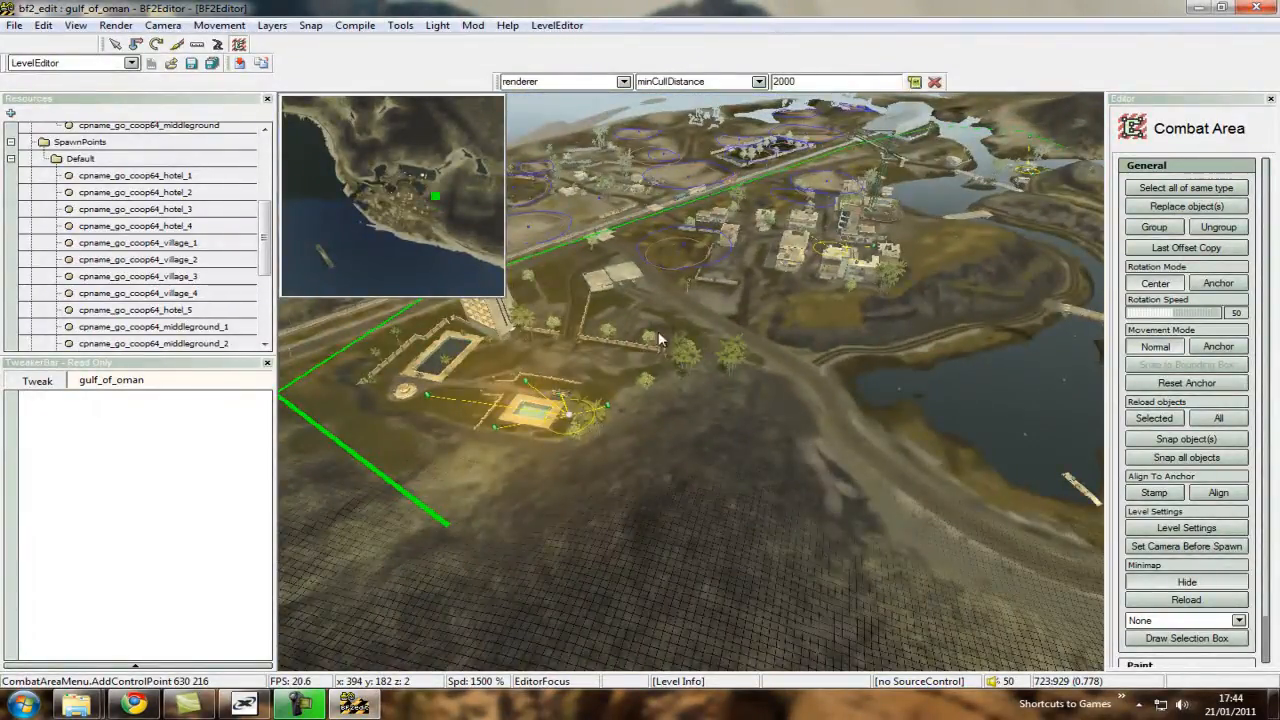
right_click(741, 458)
left_click(773, 467)
Extend the combat area line over the lake to its far shore and on past the small bridge.
key("d")
right_click_drag(773, 467, 694, 388)
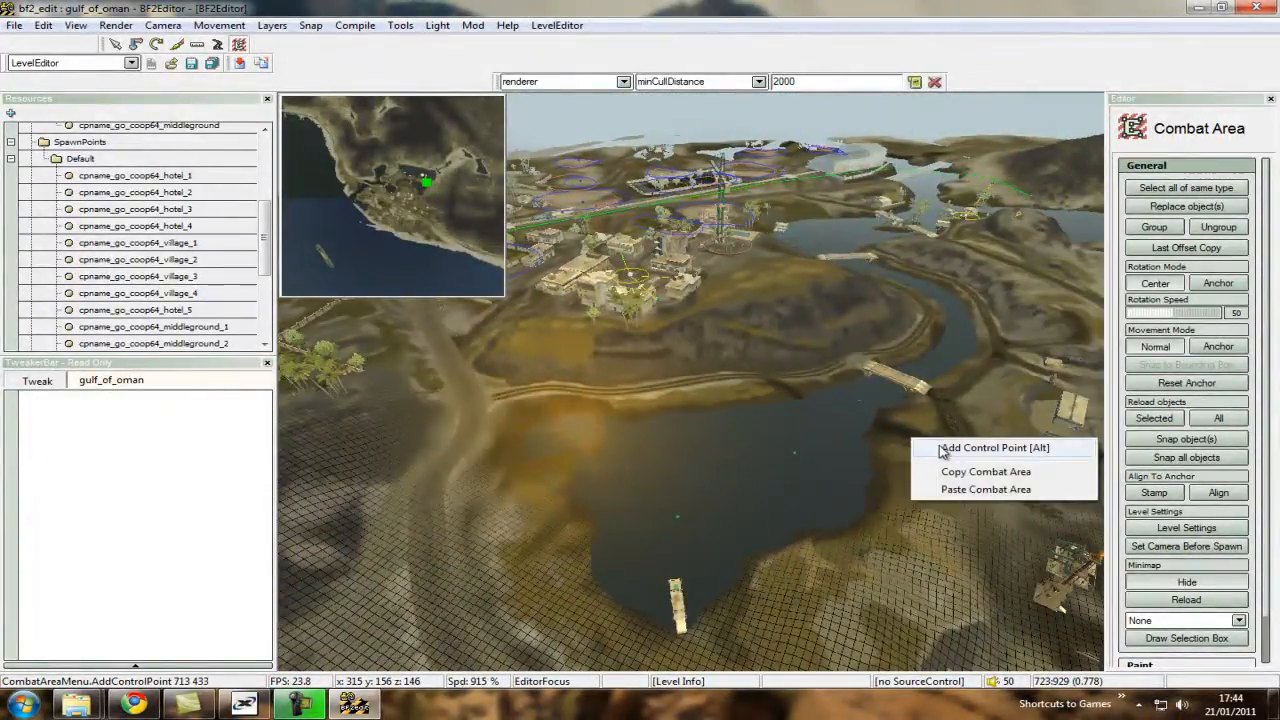
left_click(942, 452)
right_click_drag(942, 452, 862, 464)
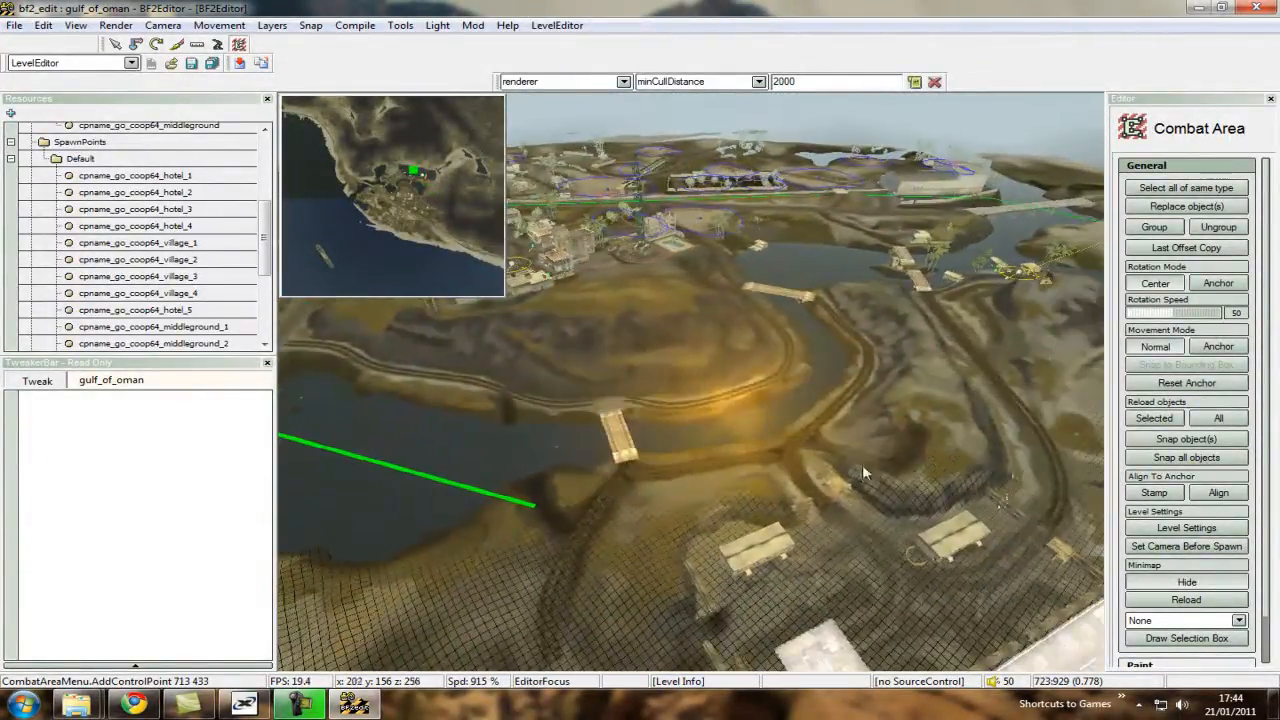
right_click(915, 420)
left_click(945, 428)
Add the last combat area point on the peninsula navmesh and close the combat area at its starting point.
right_click_drag(945, 428, 665, 522)
key("d")
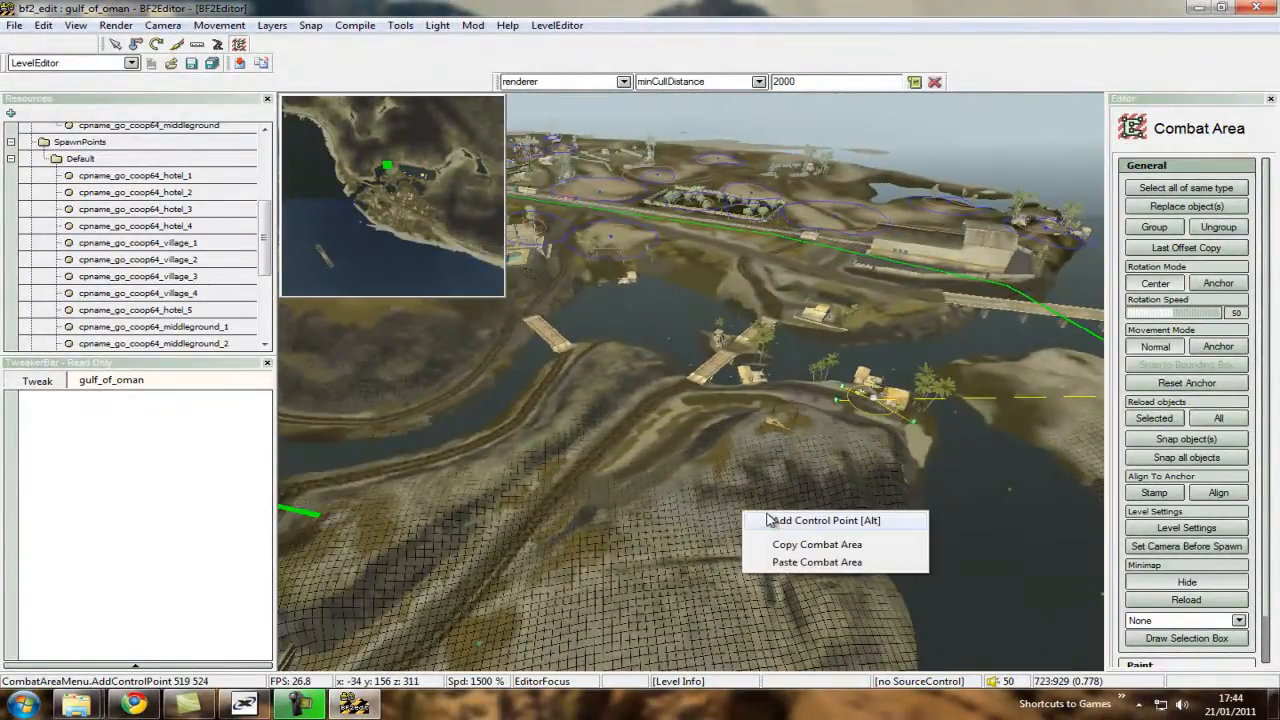
right_click_drag(776, 517, 853, 447)
key("w")
key("w")
scroll(691, 386, "down", 5)
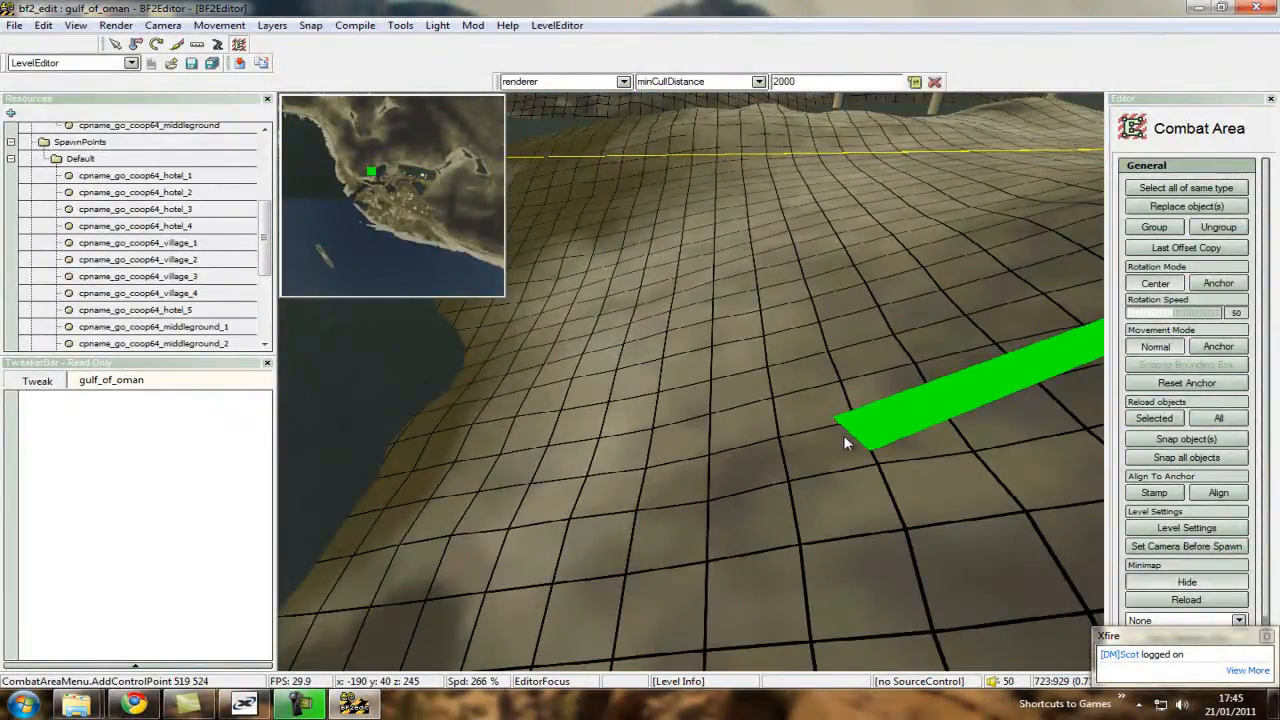
right_click(845, 443)
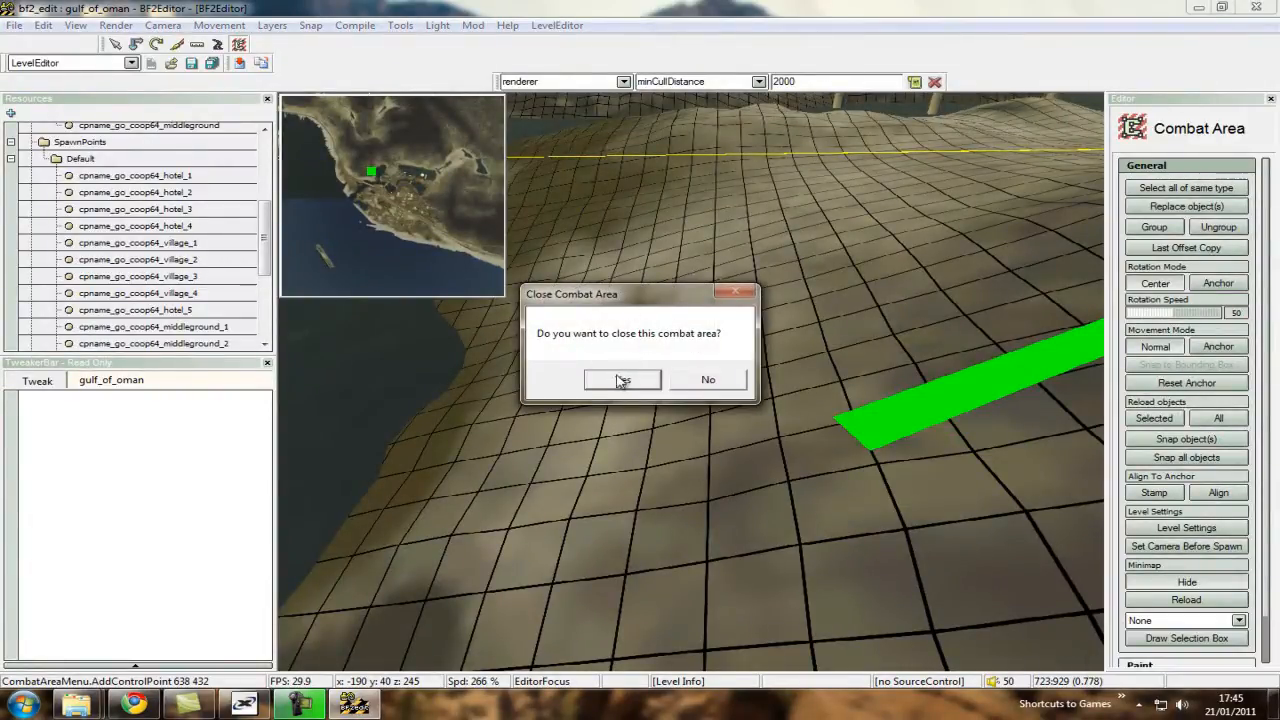
left_click(617, 385)
Examine the closed combat area outline around the village, hotel and water from above.
key("s")
scroll(689, 386, "up", 8)
mouse_move(658, 370)
right_mouse_down()
mouse_move(690, 385)
mouse_move(585, 380)
mouse_move(695, 384)
mouse_move(683, 394)
mouse_move(702, 382)
mouse_move(657, 347)
right_mouse_up()
key("w")
scroll(687, 385, "down", 2)
key("s")
scroll(686, 382, "up", 2)
key("w")
key("s")
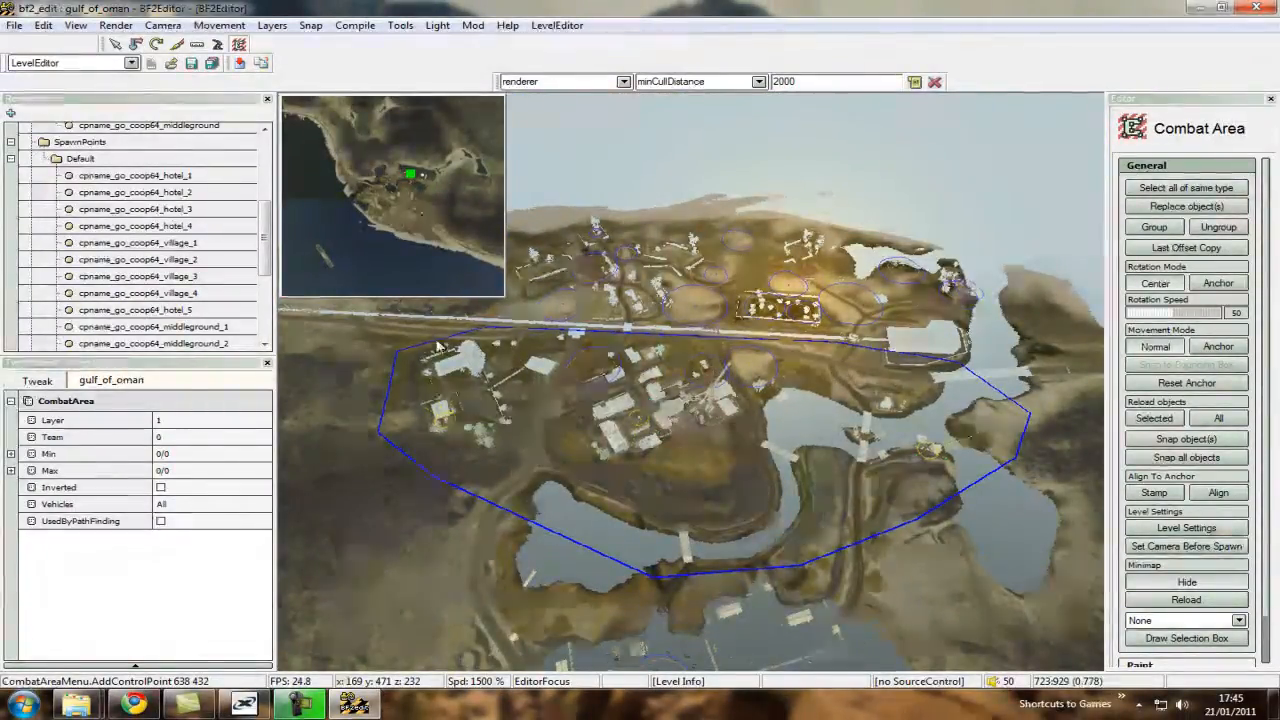
Enable UsedByPathFinding for the combat area.
key("a")
key("d")
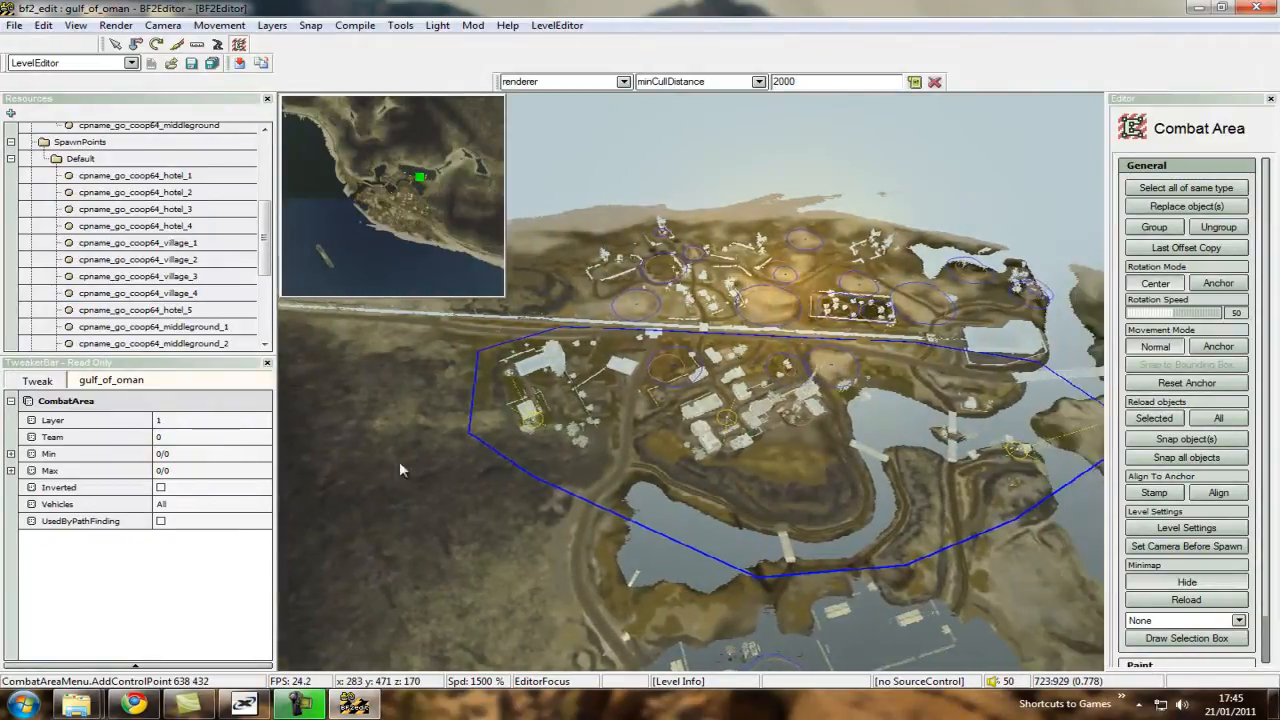
key("w")
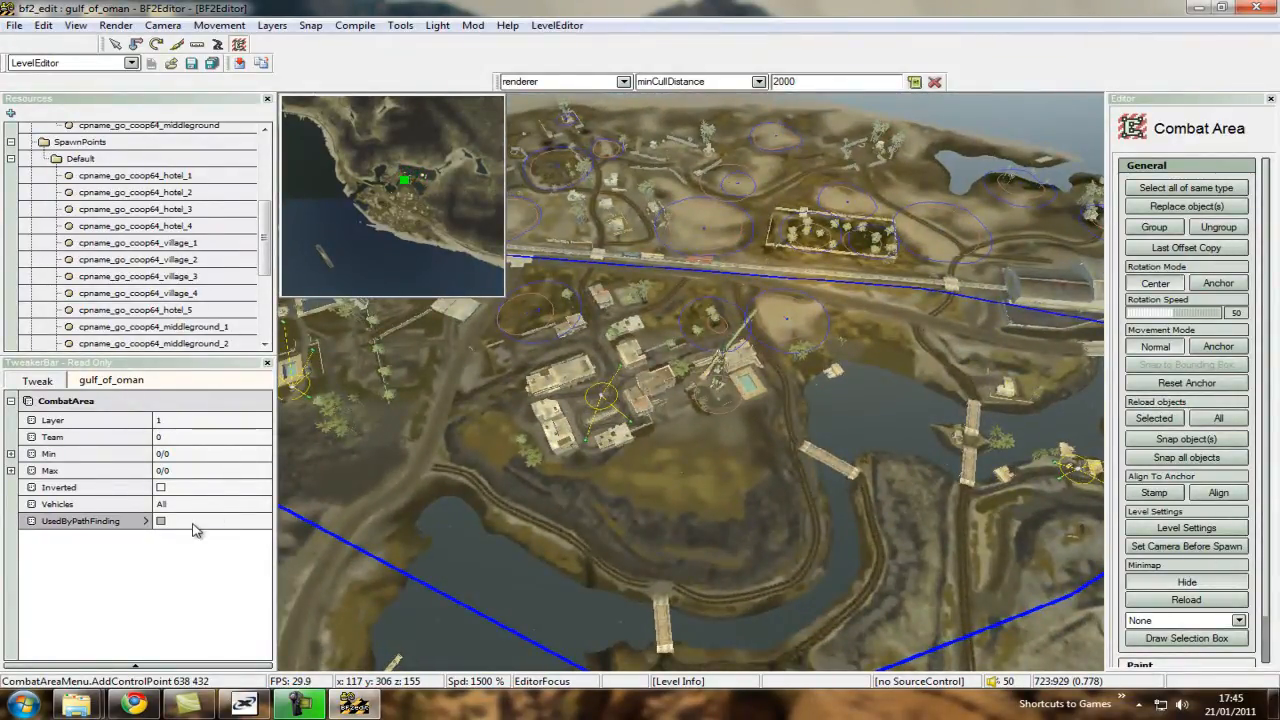
Examine the combat area boundary along the railway and hillside, and the hotel control point's spawn points by the pool.
key("a")
key("w")
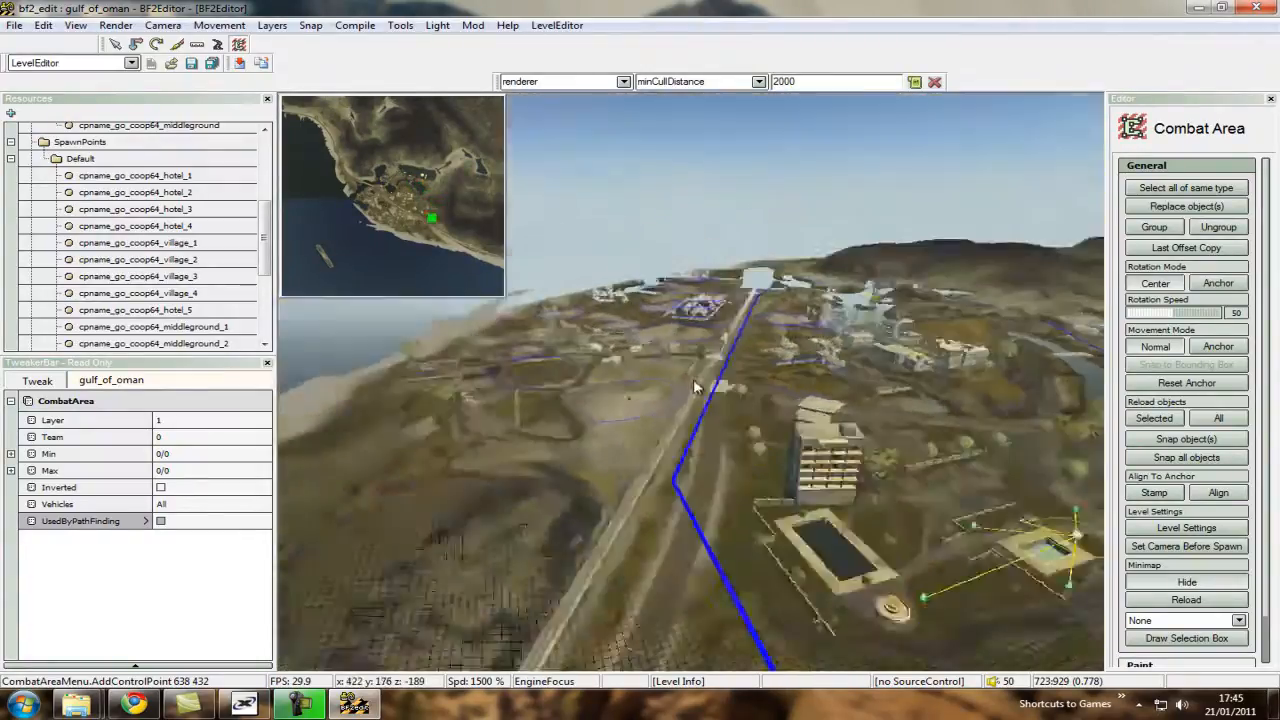
key("w")
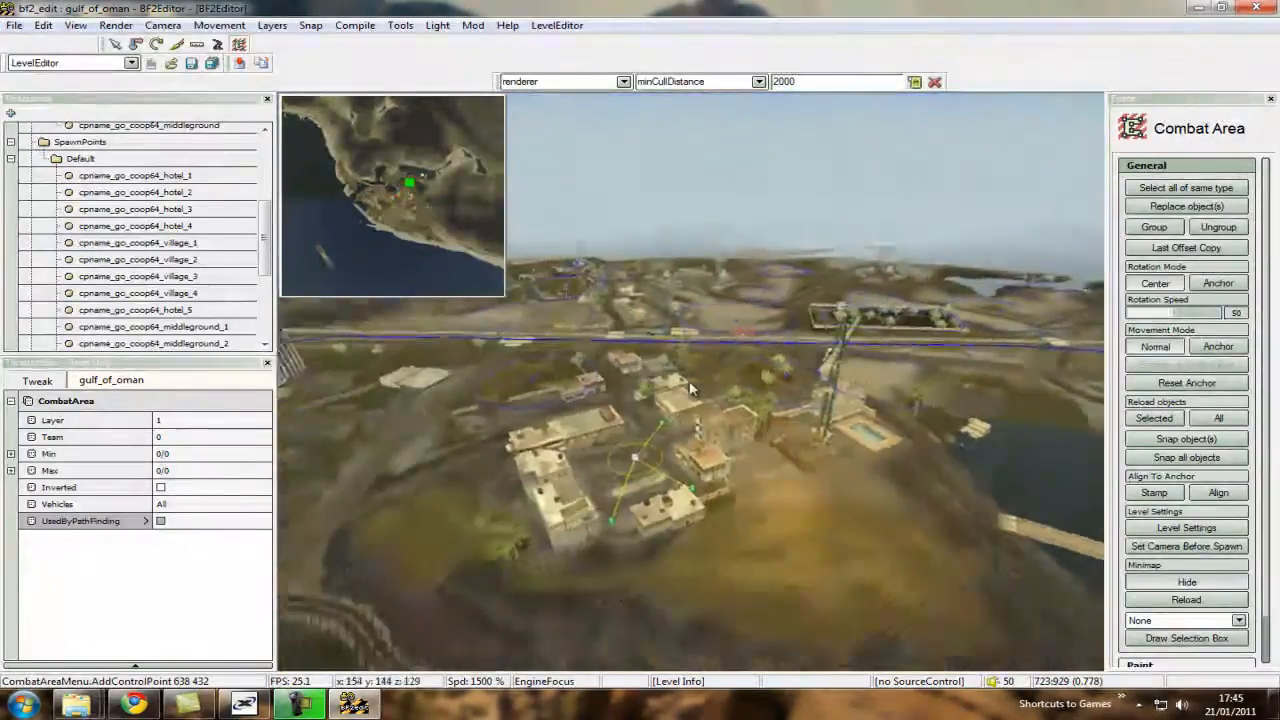
key("w")
key("ctrl+w")
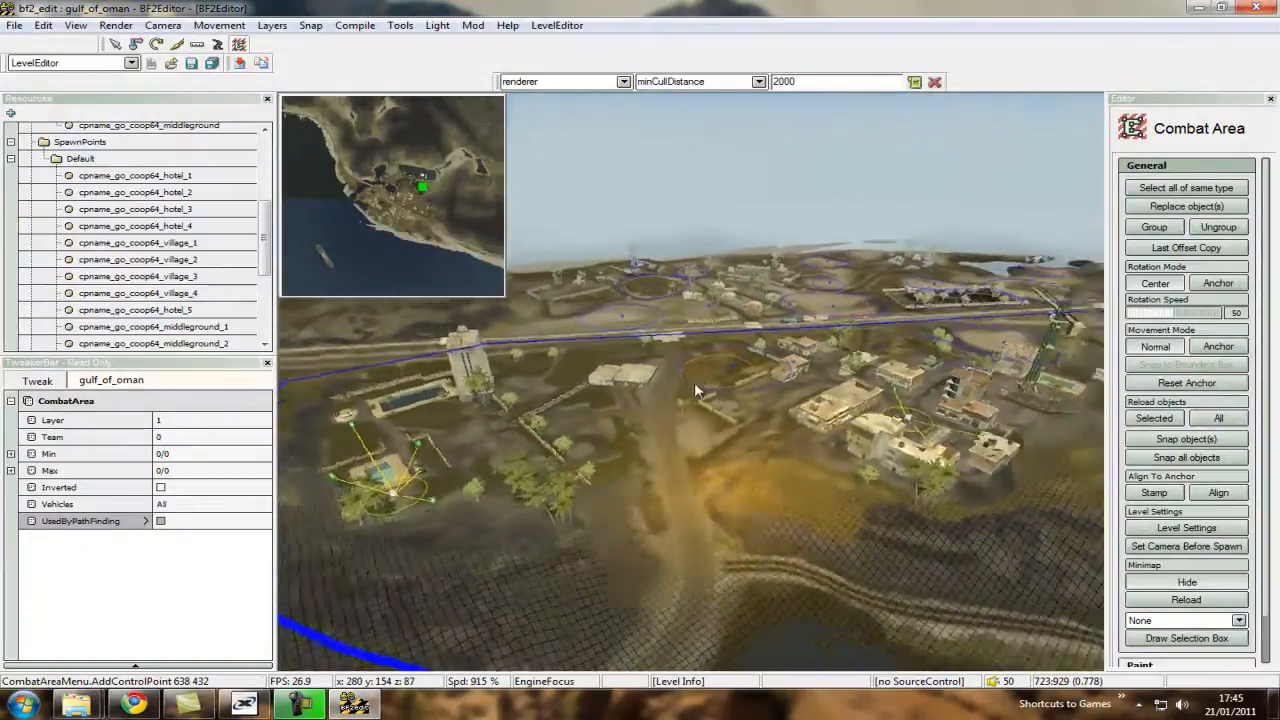
scroll(694, 382, "down", 5, "ctrl")
key("ctrl+w")
scroll(695, 383, "up", 5, "ctrl")
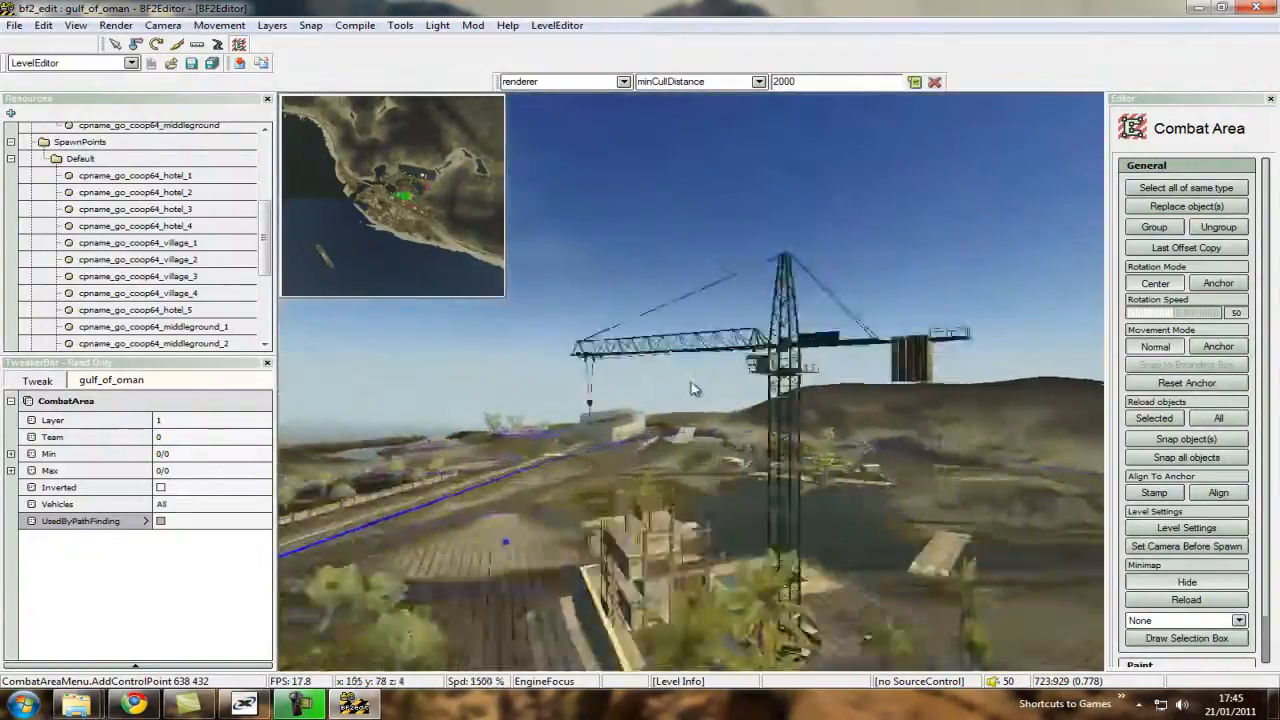
key("ctrl+s")
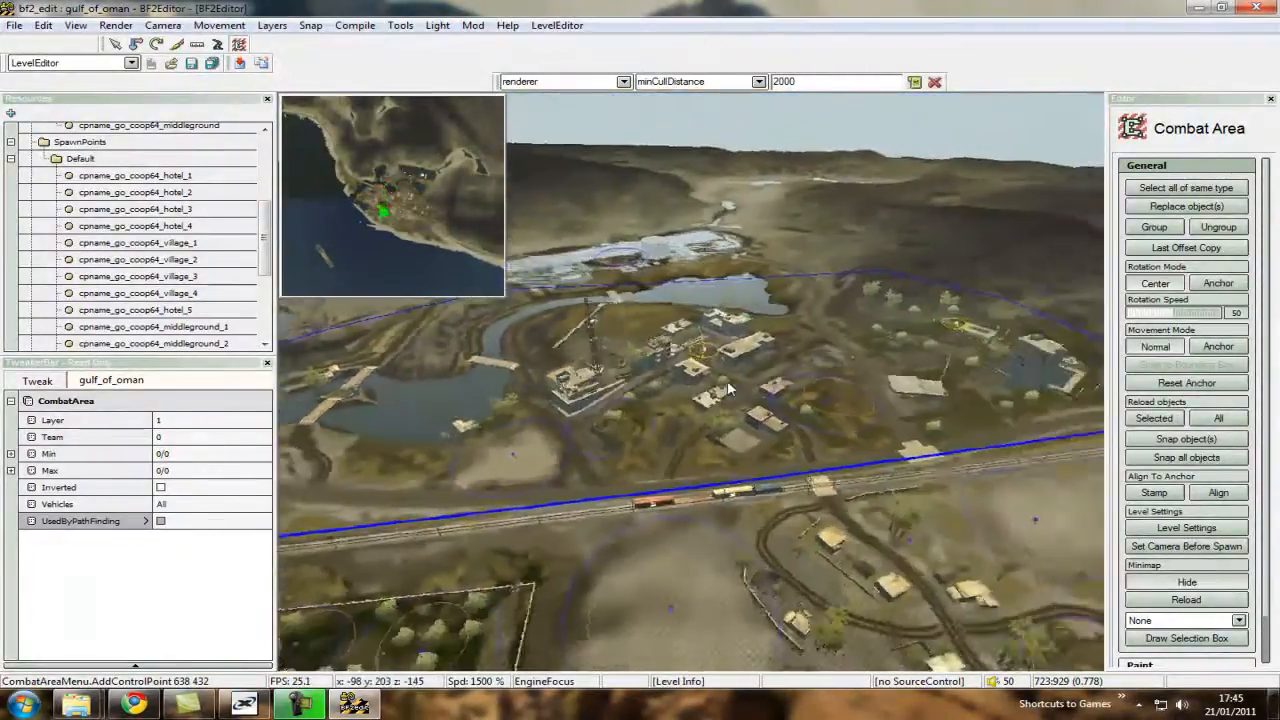
key("ctrl+d")
key("ctrl+w")
scroll(688, 388, "down", 1, "ctrl")
key("ctrl+d")
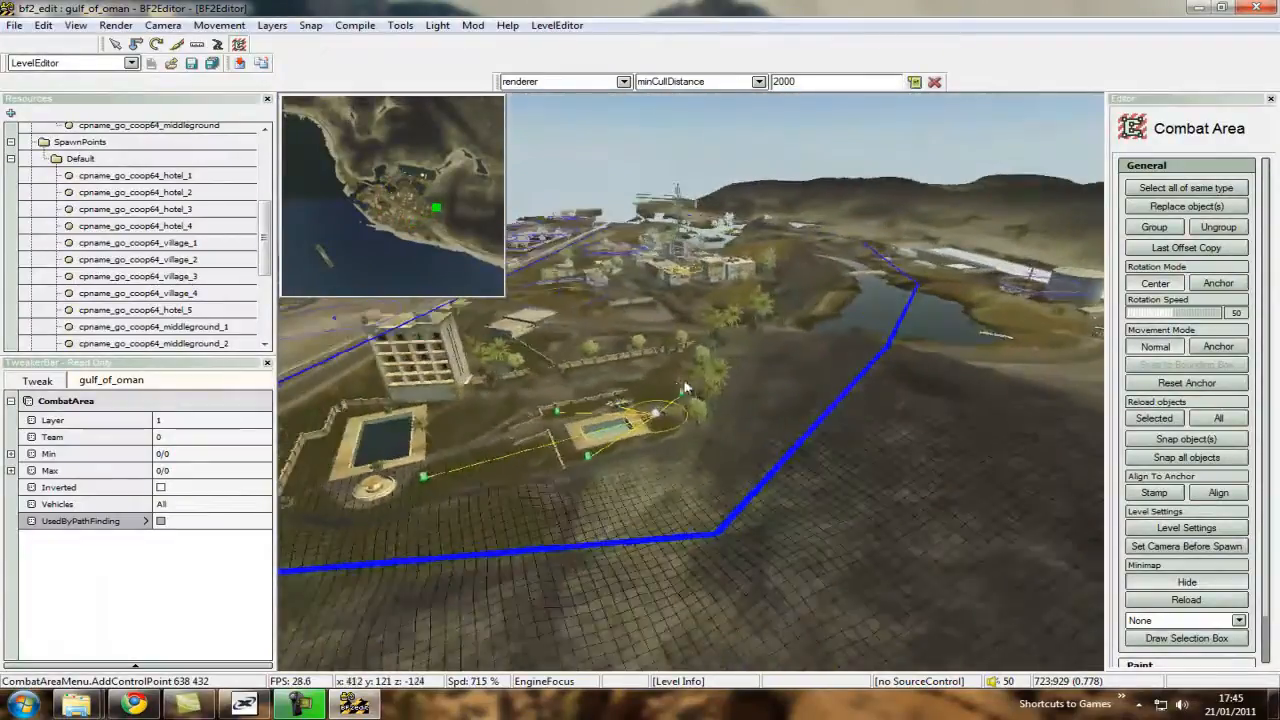
key("ctrl+w")
scroll(689, 387, "down", 6, "ctrl")
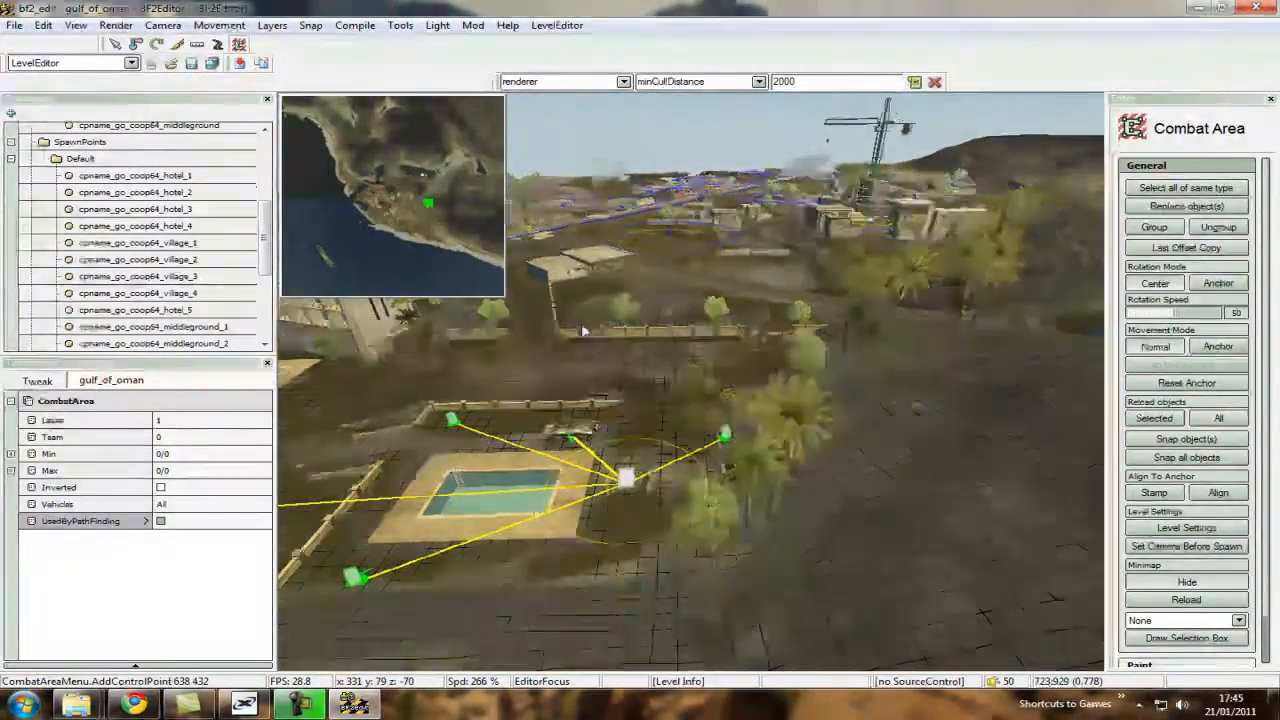
key("ctrl+w")
scroll(689, 386, "down", 5, "ctrl")
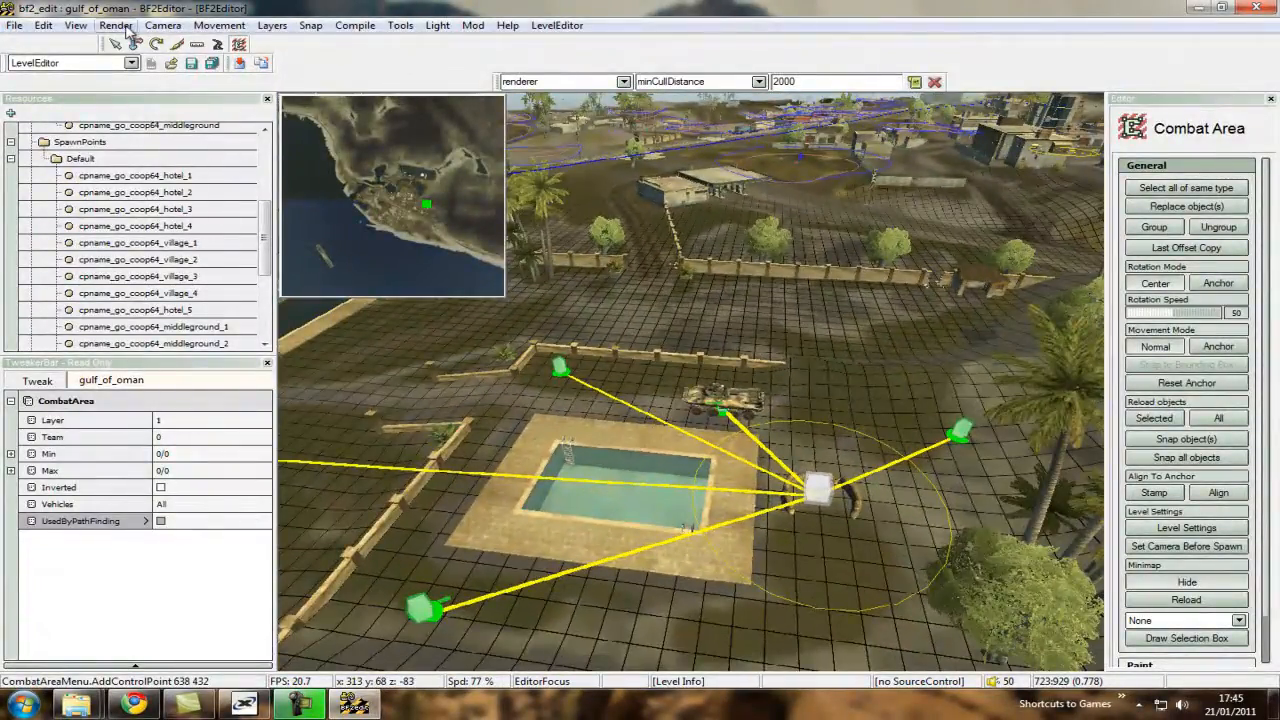
key("ctrl+s")
scroll(690, 388, "up", 12, "ctrl")
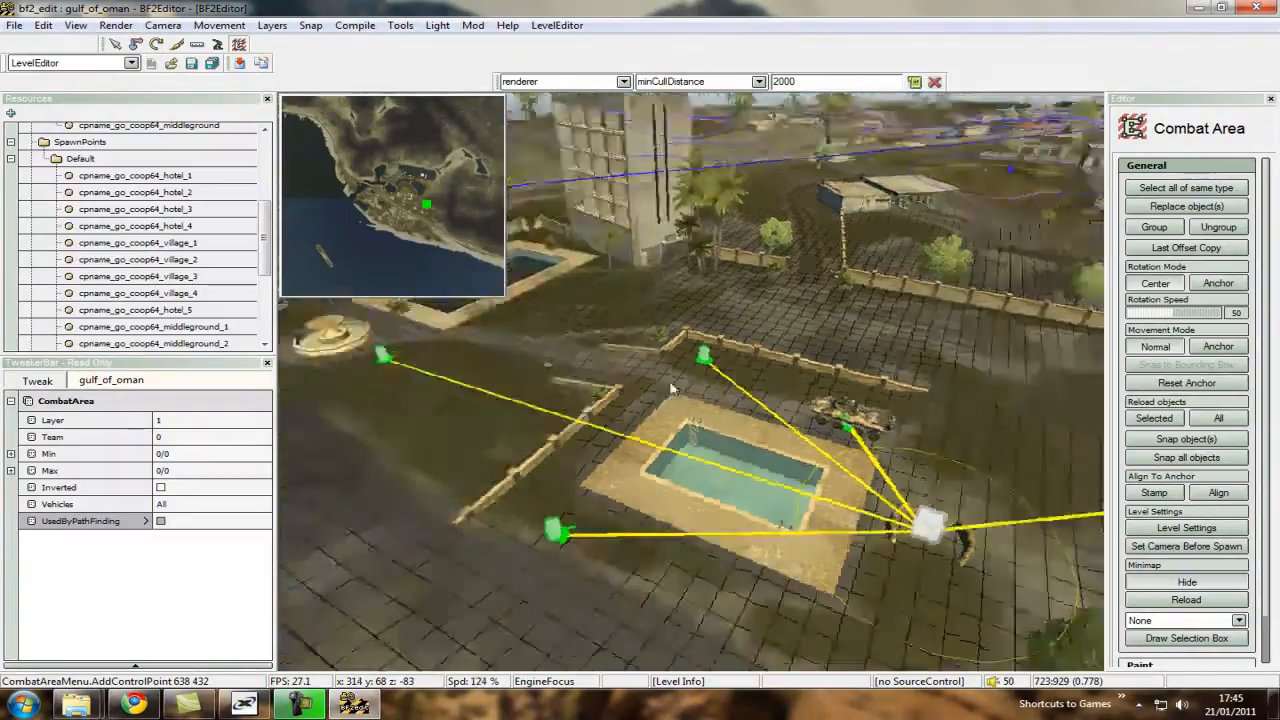
Check the lakeside boundary, the village control point and the vehicle spawner beside the hotel pool.
key("ctrl+s")
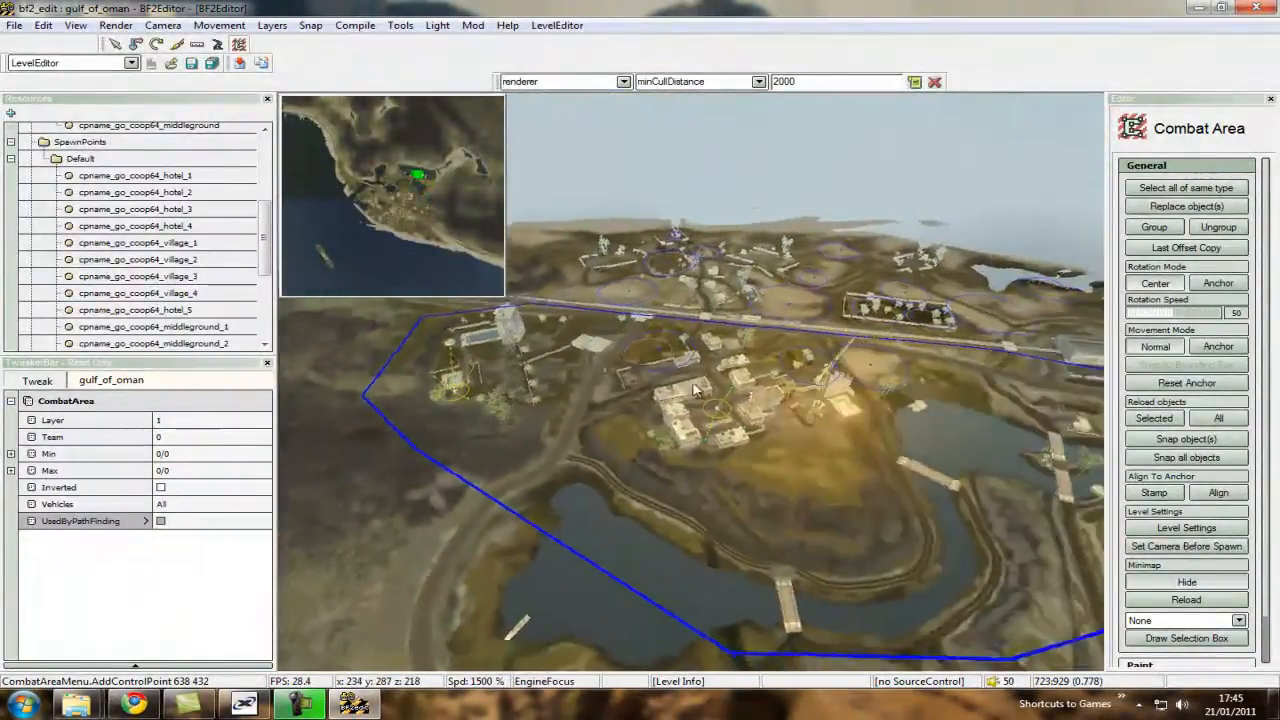
key("ctrl+w")
key("ctrl+w")
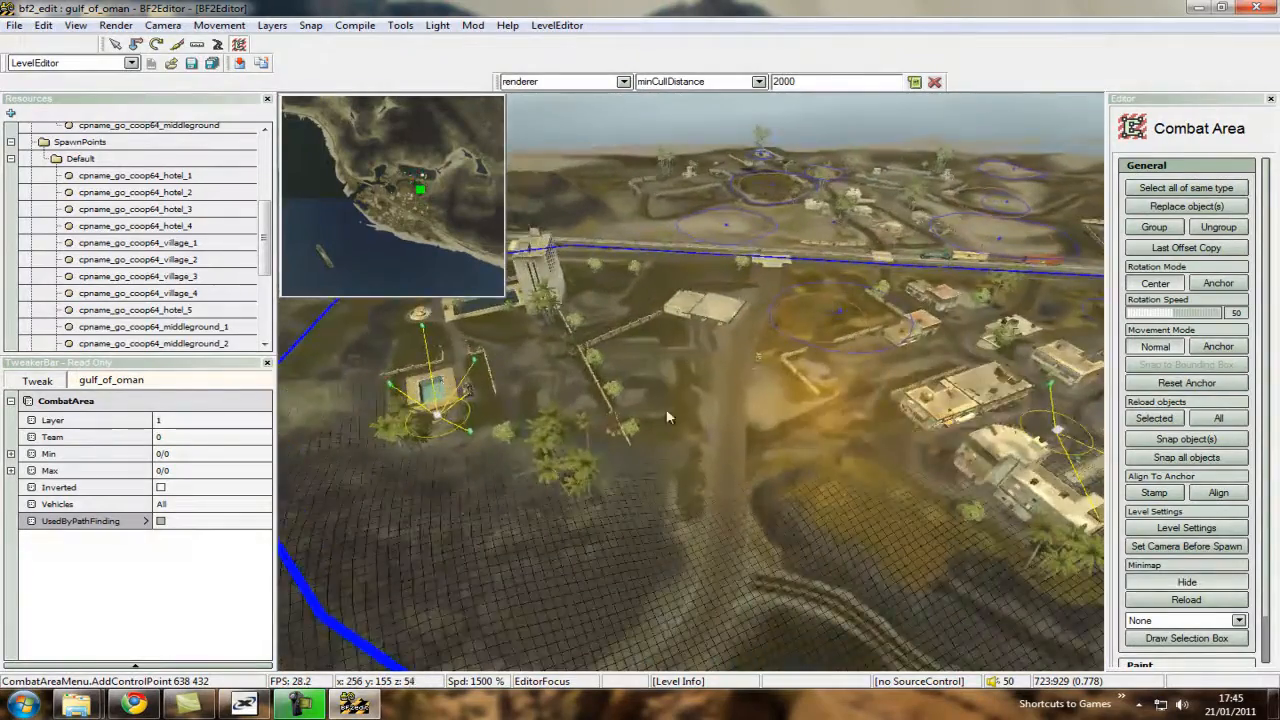
key("ctrl+d")
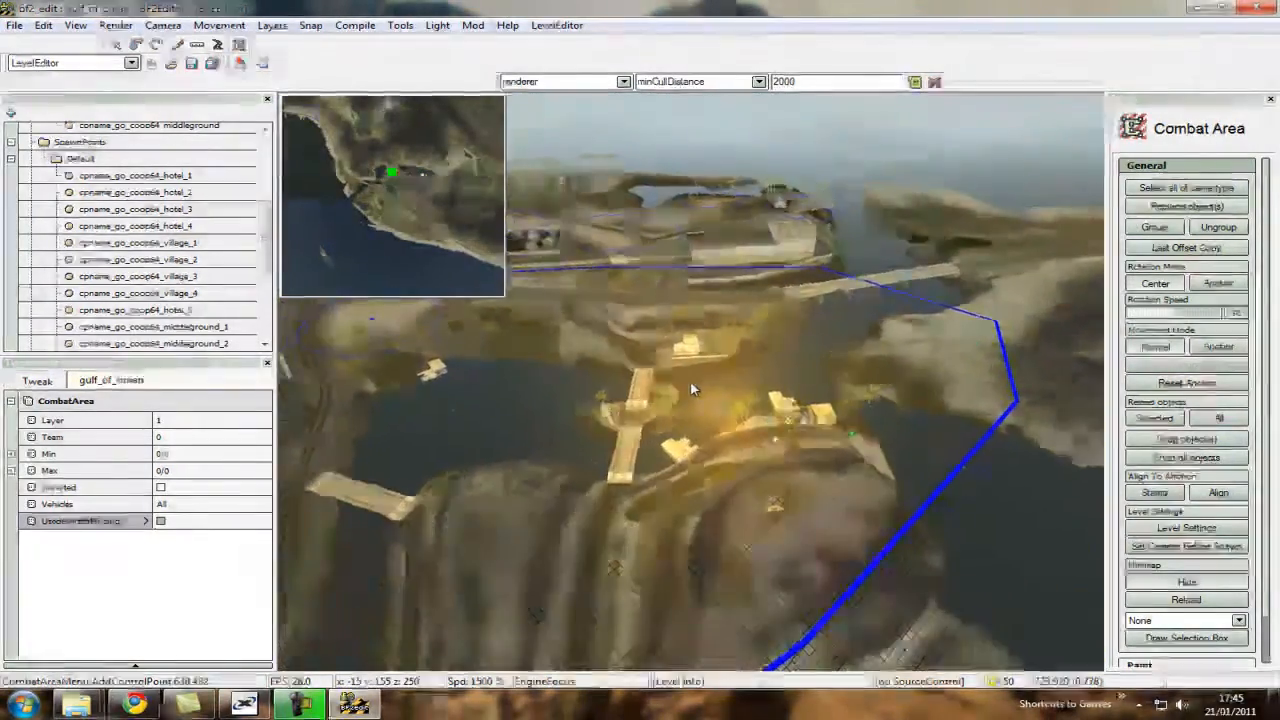
key("ctrl+a")
key("ctrl+w")
key("ctrl+w")
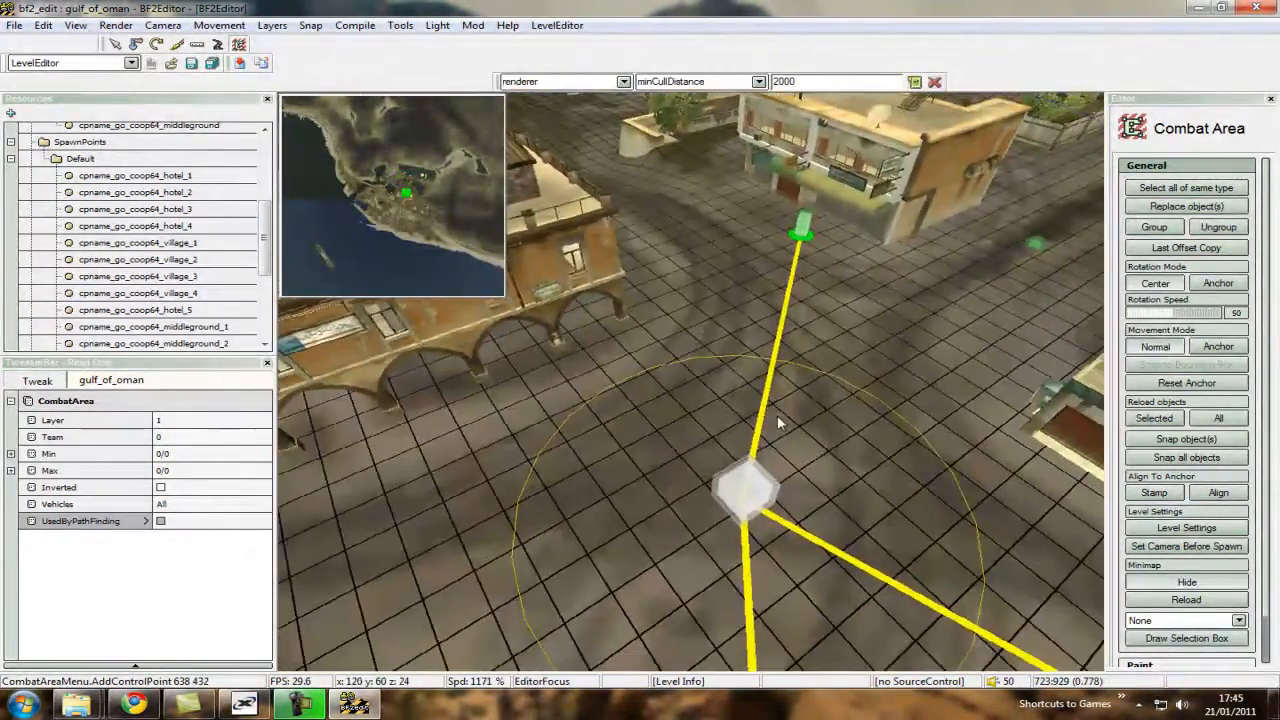
key("ctrl+s")
scroll(691, 388, "down", 3)
key("ctrl+d")
key("ctrl+w")
key("ctrl+w")
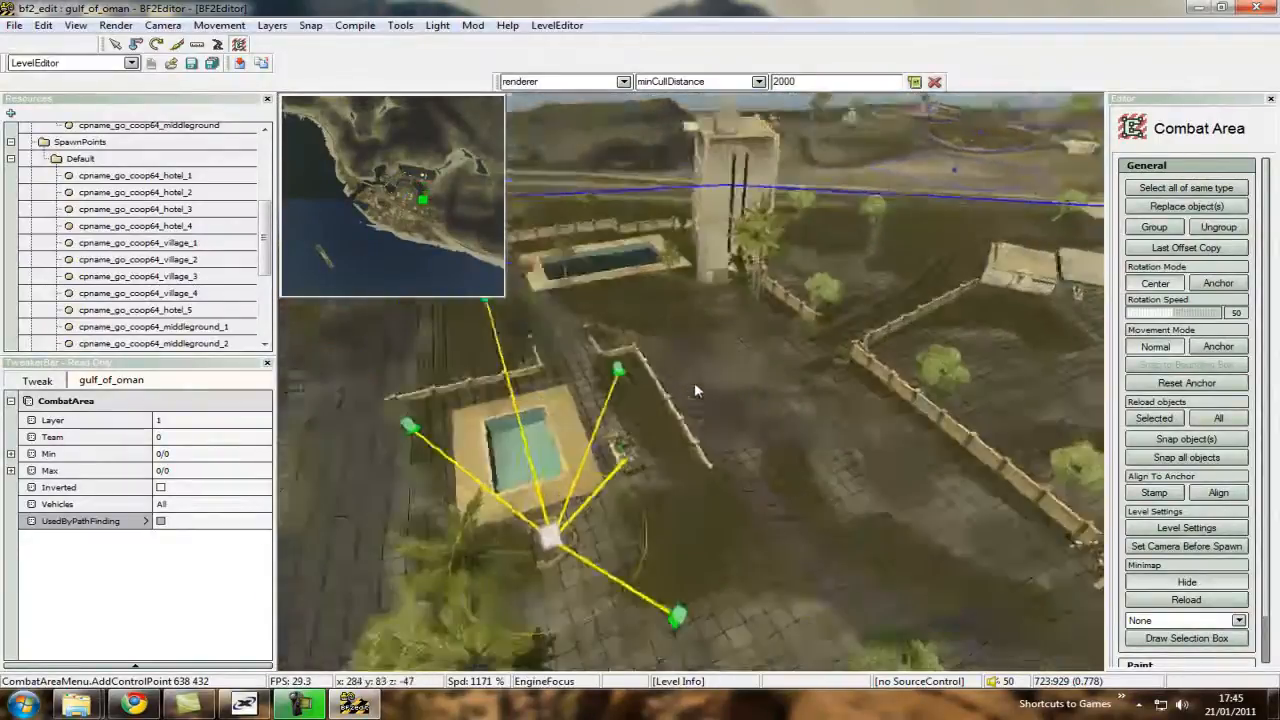
key("ctrl+a")
key("ctrl+w")
scroll(694, 389, "down", 1)
key("ctrl+s")
scroll(692, 389, "down", 1)
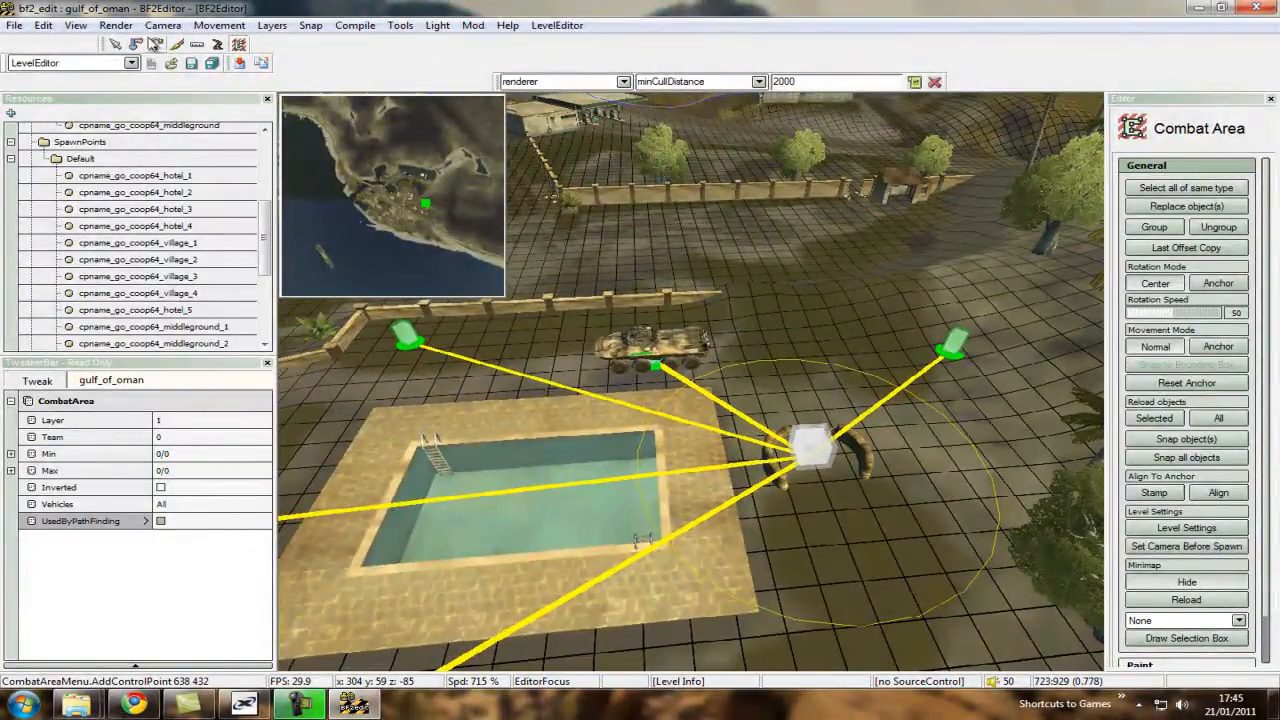
left_click(472, 26)
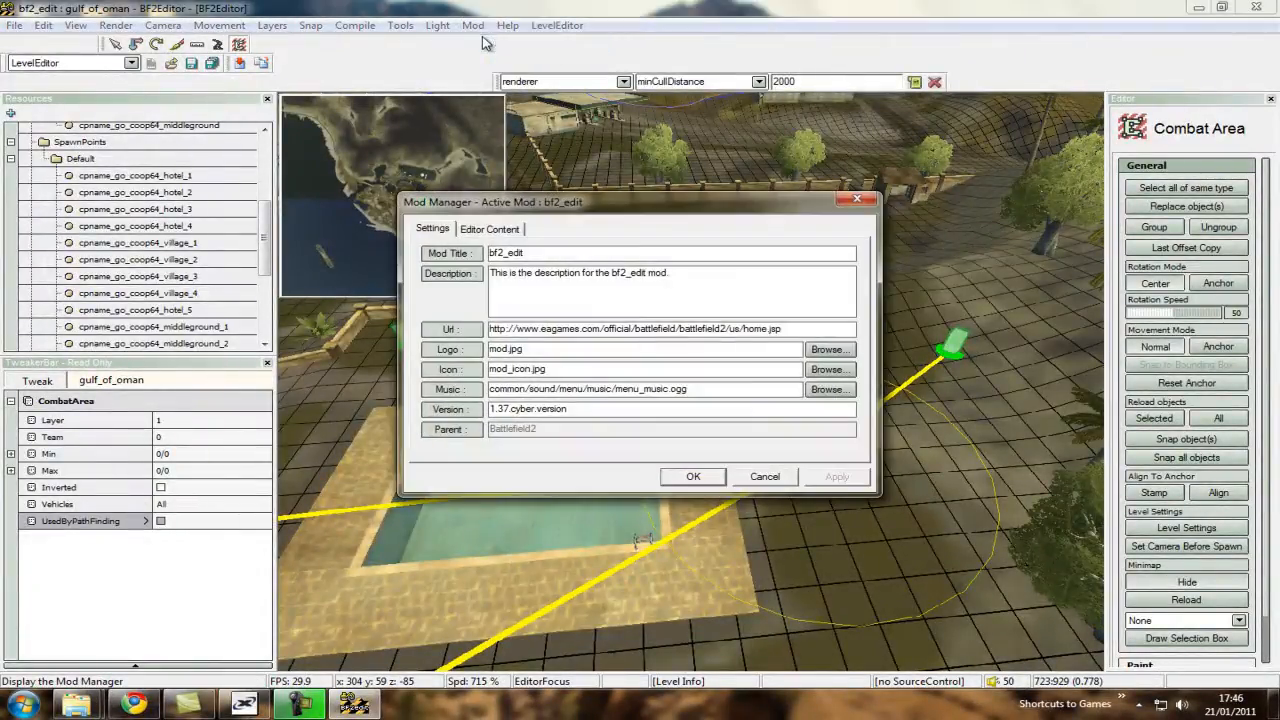
left_click(477, 229)
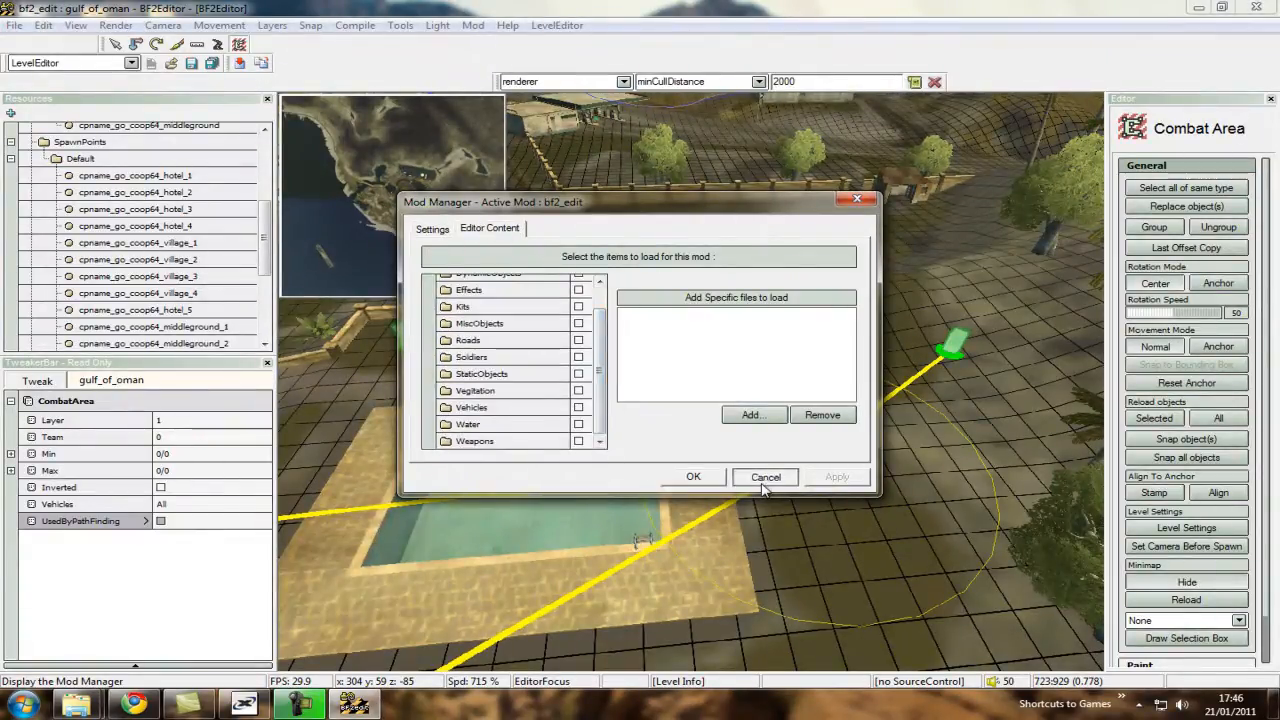
left_click(764, 478)
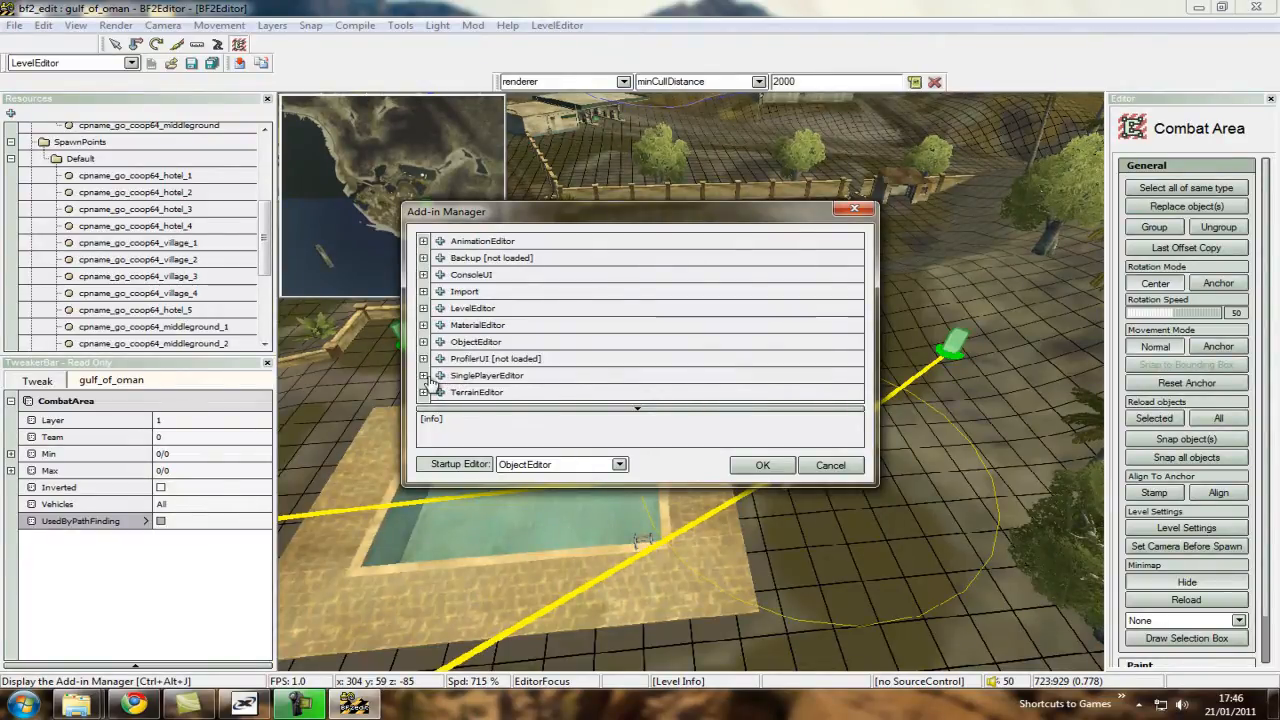
Check the SinglePlayerEditor add-in's Autoload and Loaded settings, and switch the active editor to SinglePlayerEditor.
scroll(495, 345, "down", 1)
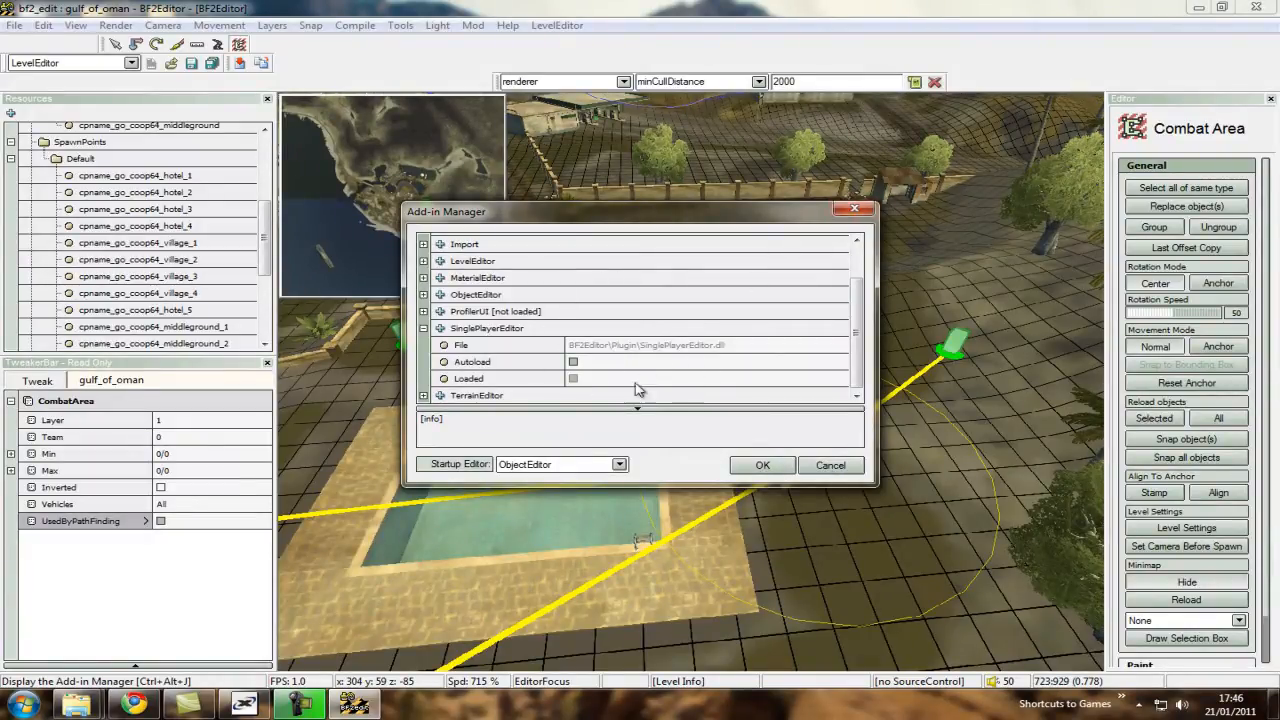
left_click(853, 211)
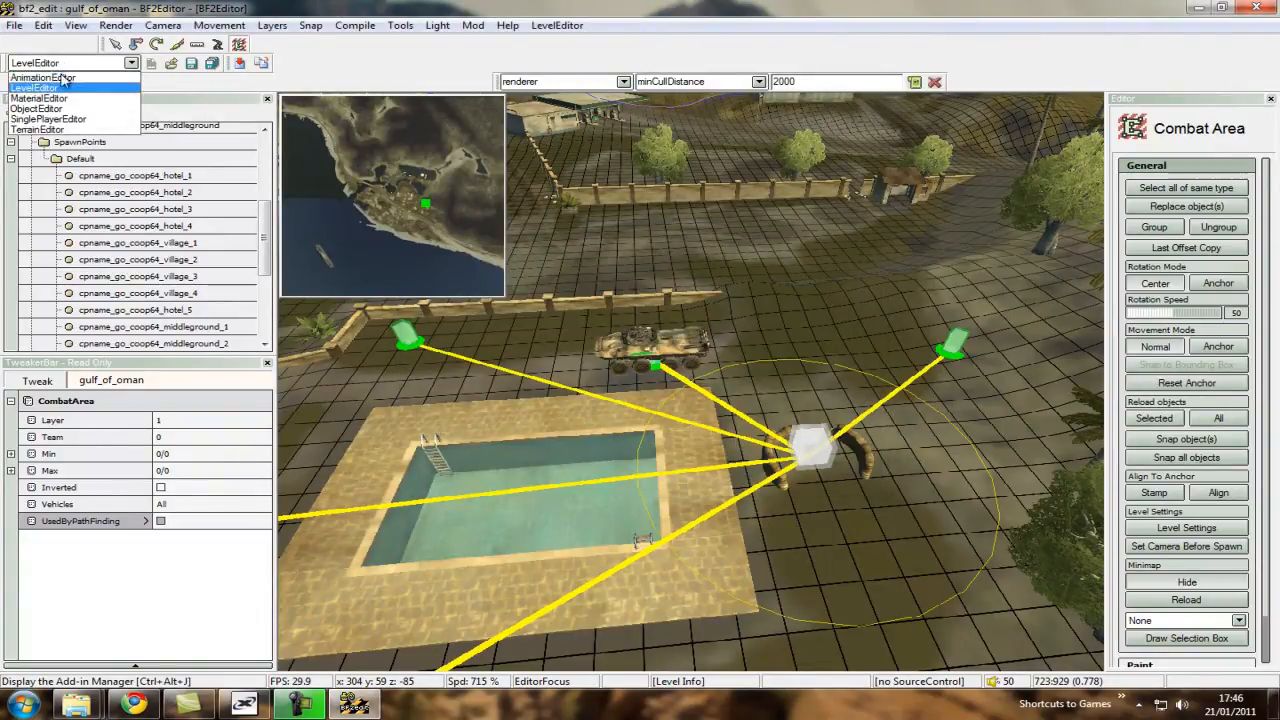
left_click(77, 121)
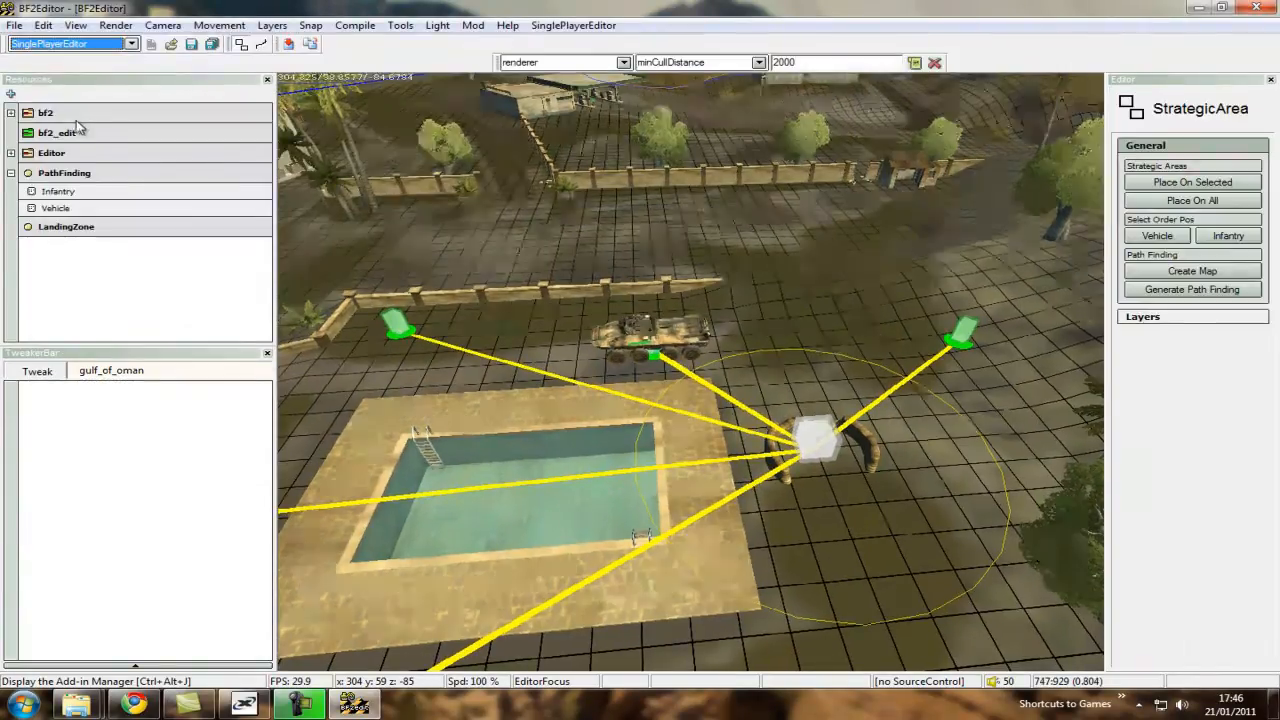
right_click_drag(892, 340, 691, 374)
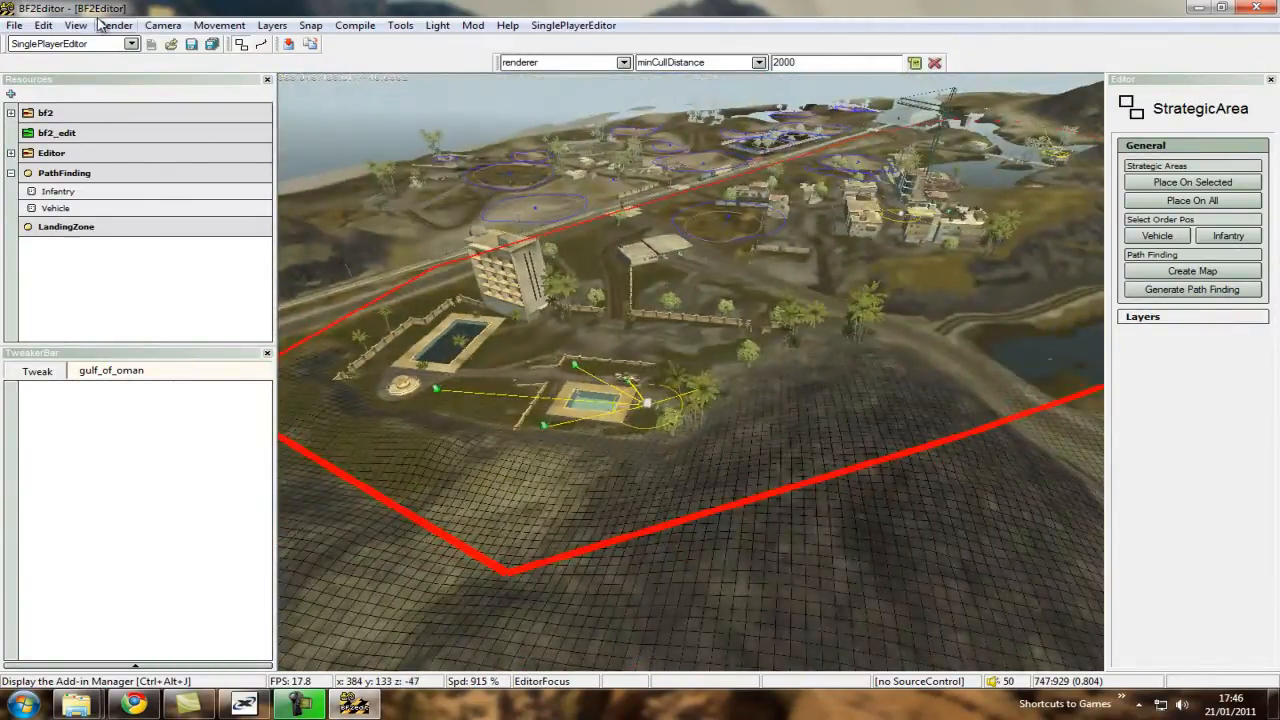
Turn on AI drawing and place strategic areas on all control points.
left_click(104, 25)
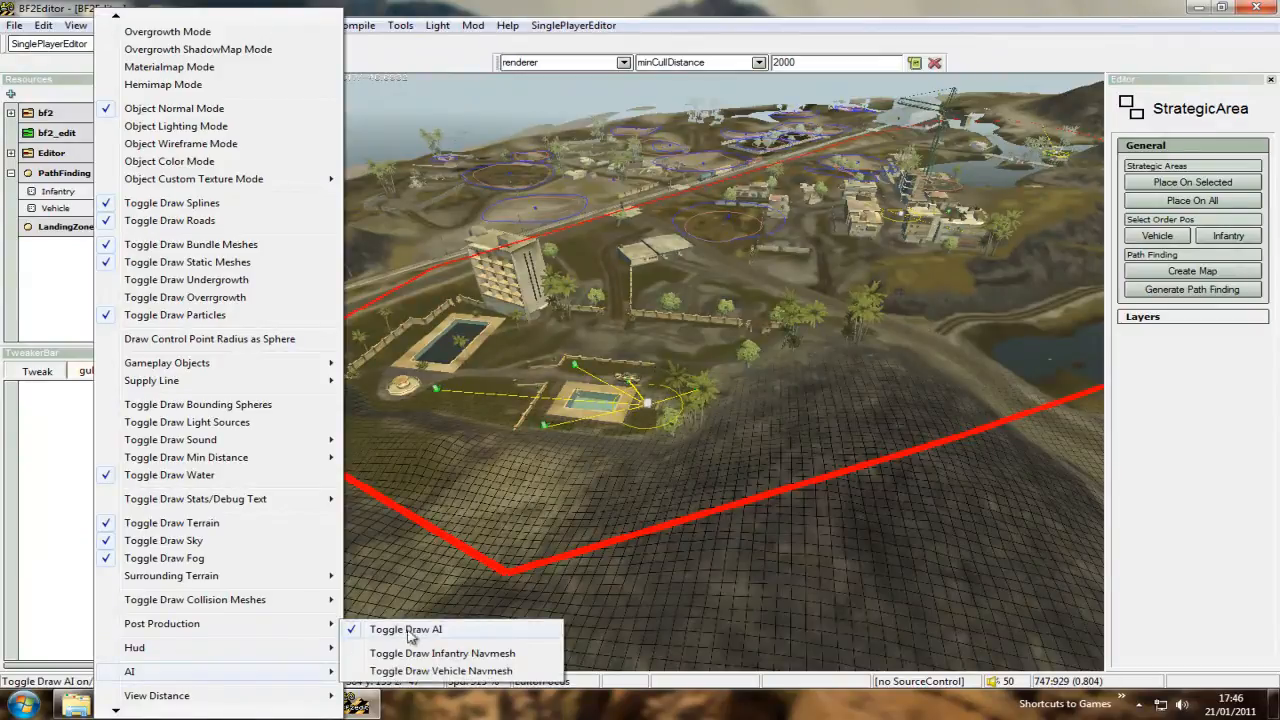
left_click(551, 5)
mouse_move(691, 374)
right_mouse_down()
mouse_move(679, 364)
mouse_move(691, 378)
right_mouse_up()
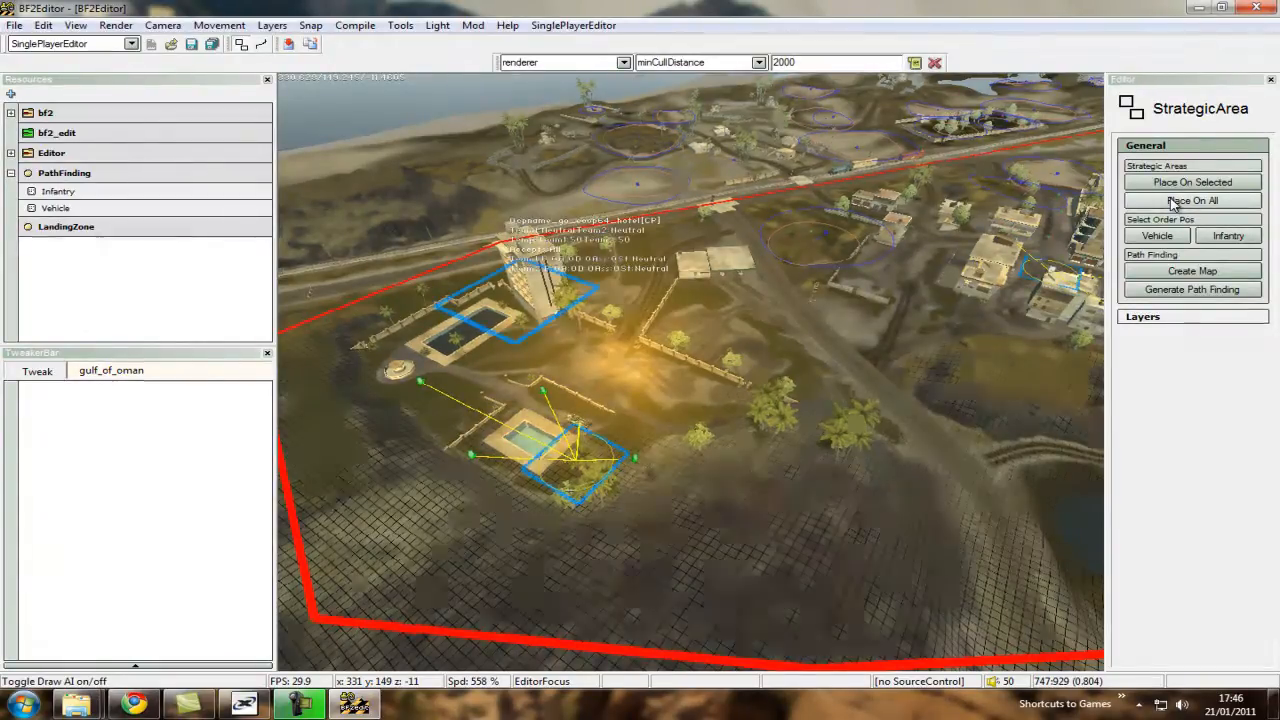
Examine the strategic areas placed around the hotel, middleground and village control points.
key("ctrl+w")
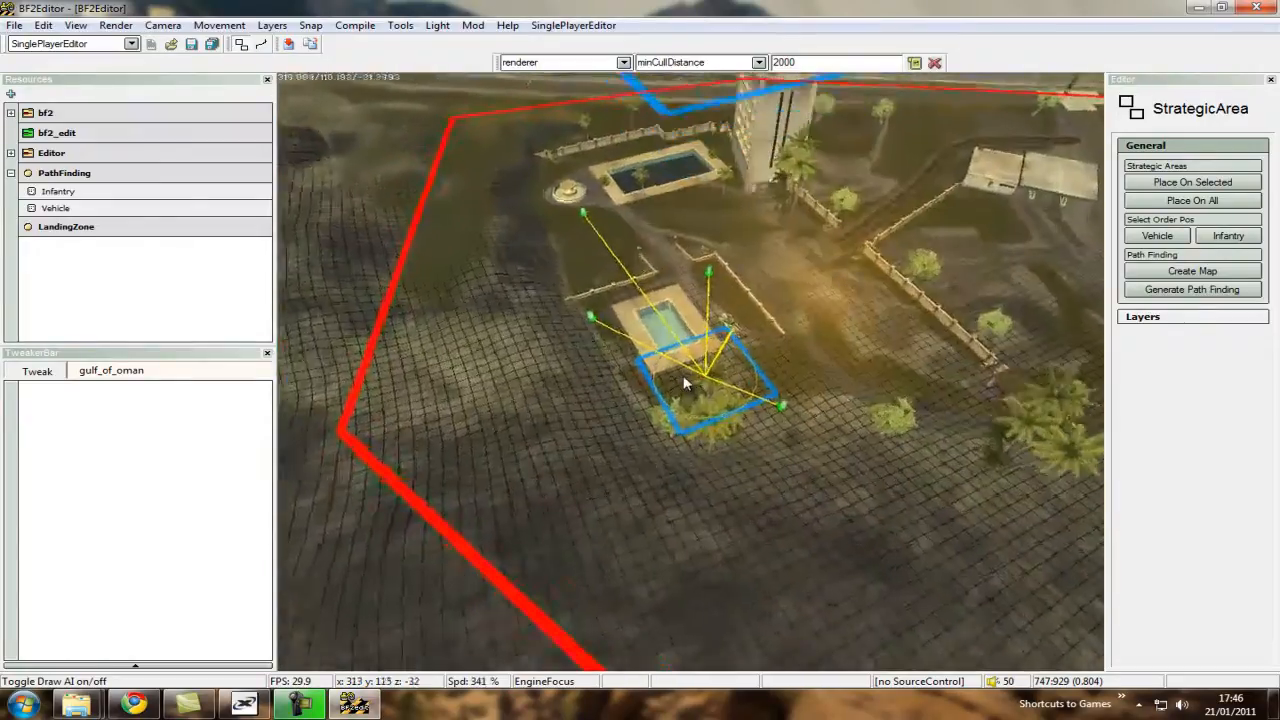
key("ctrl+s")
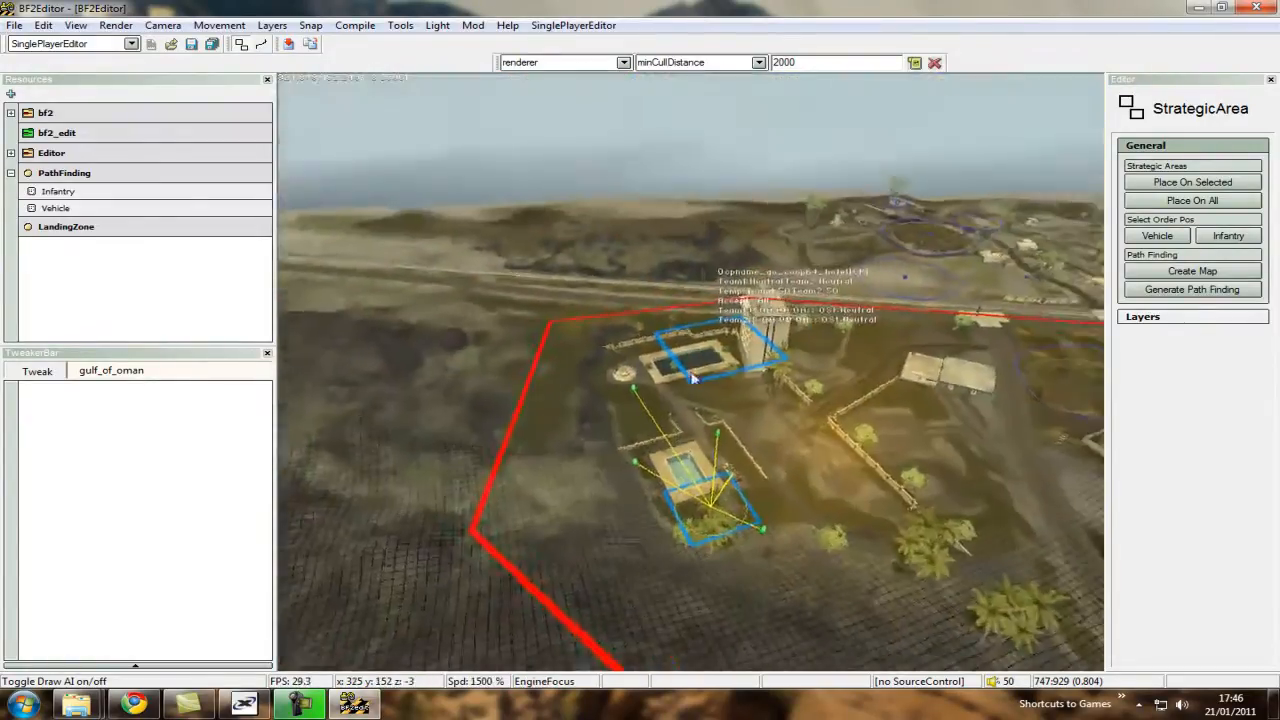
key("ctrl+w")
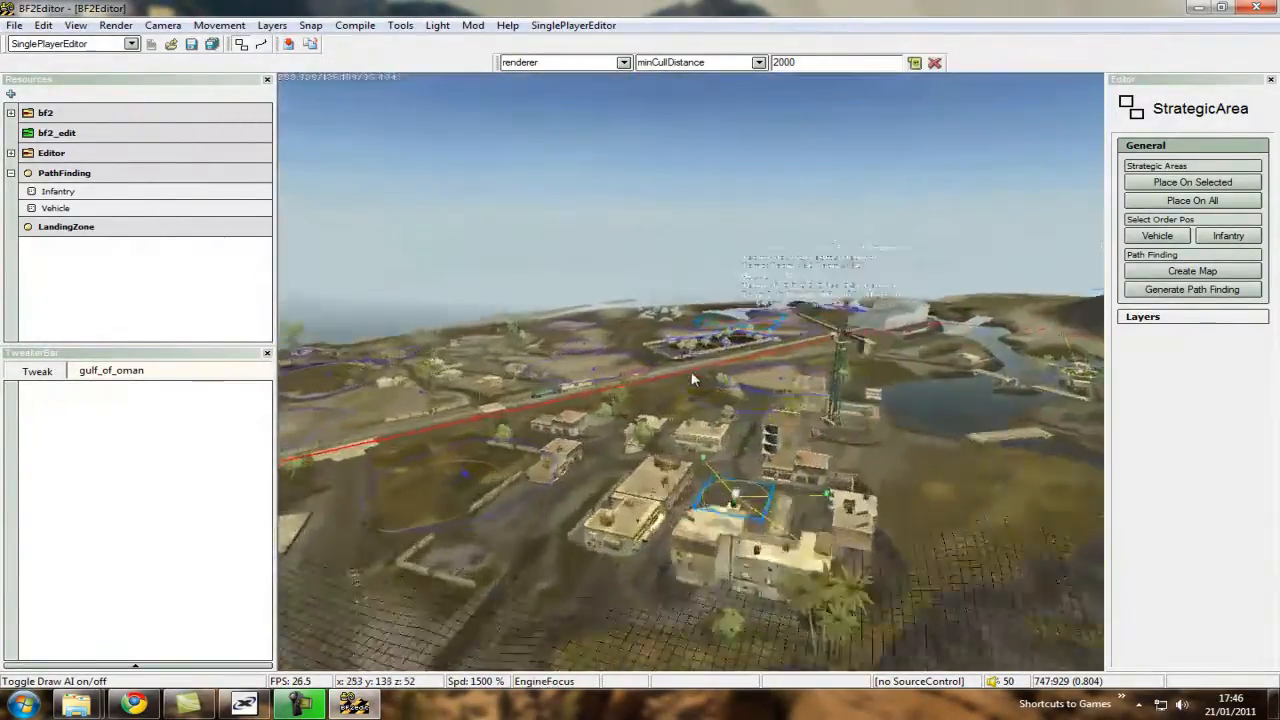
scroll(691, 371, "down", 5, "ctrl")
key("ctrl+s")
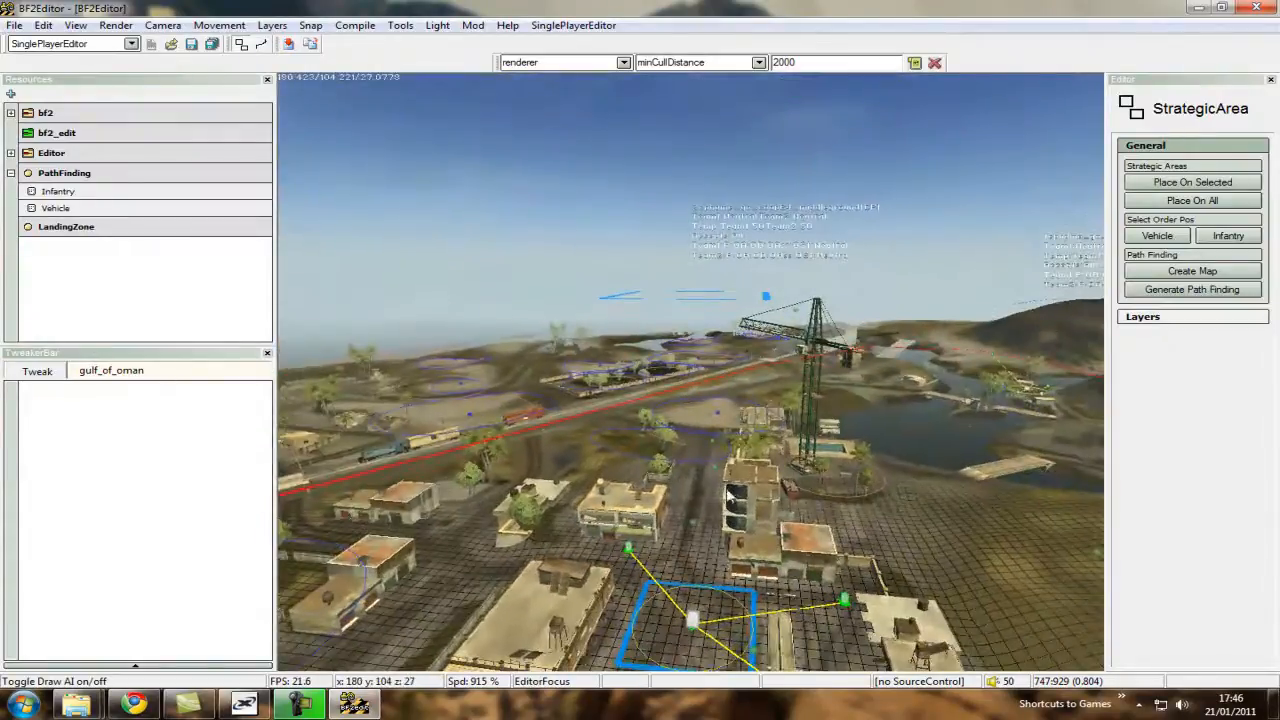
key("ctrl+w")
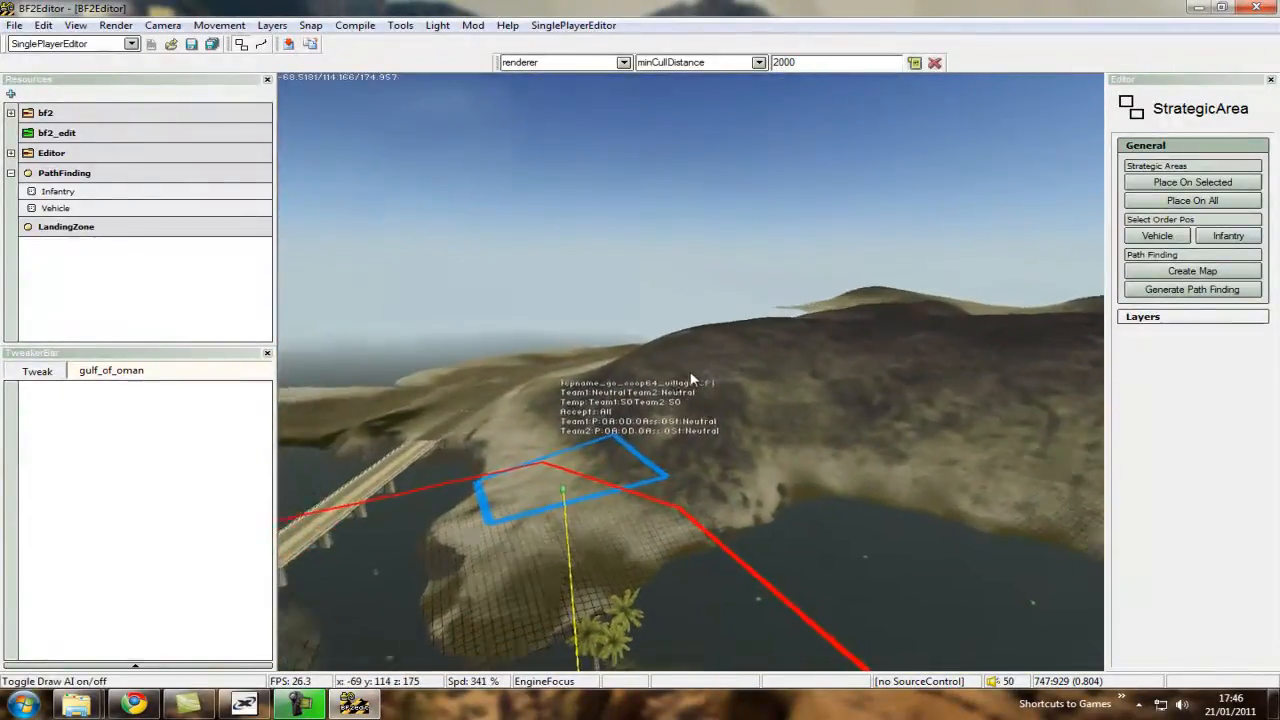
key("ctrl+w")
key("ctrl+s")
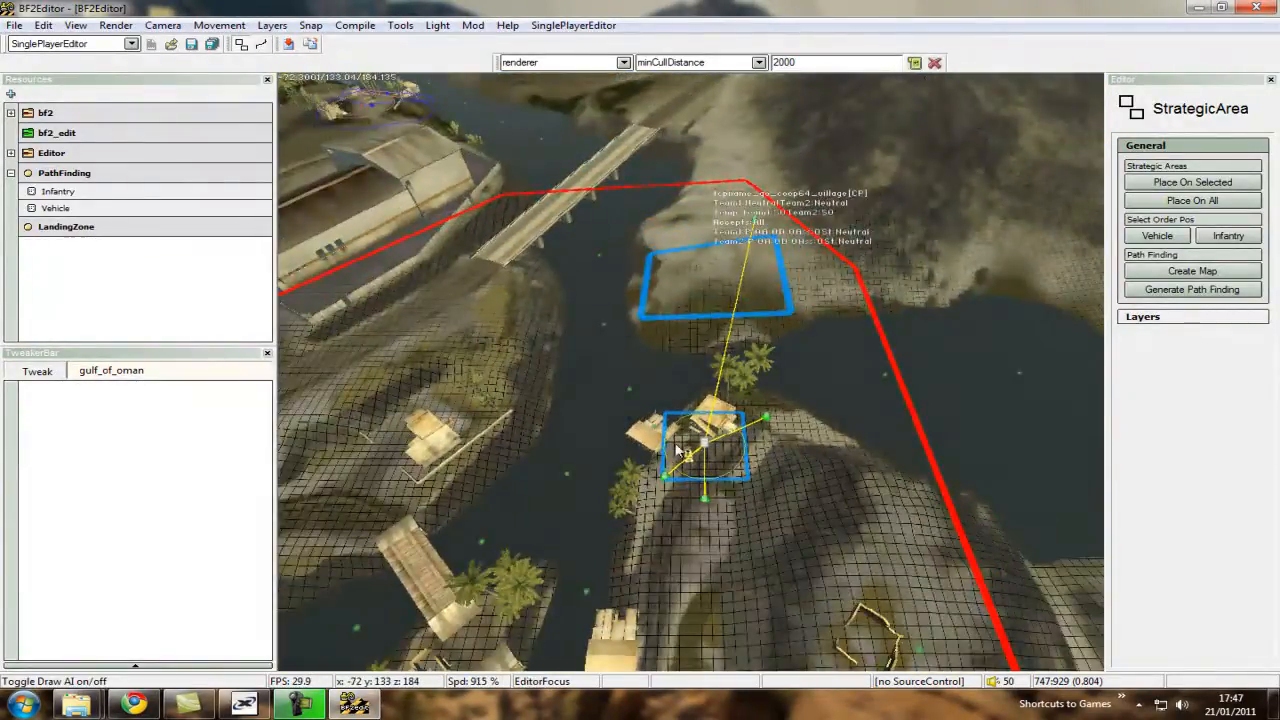
key("ctrl+s")
scroll(660, 377, "up", 5, "ctrl")
key("ctrl+w")
key("ctrl+a")
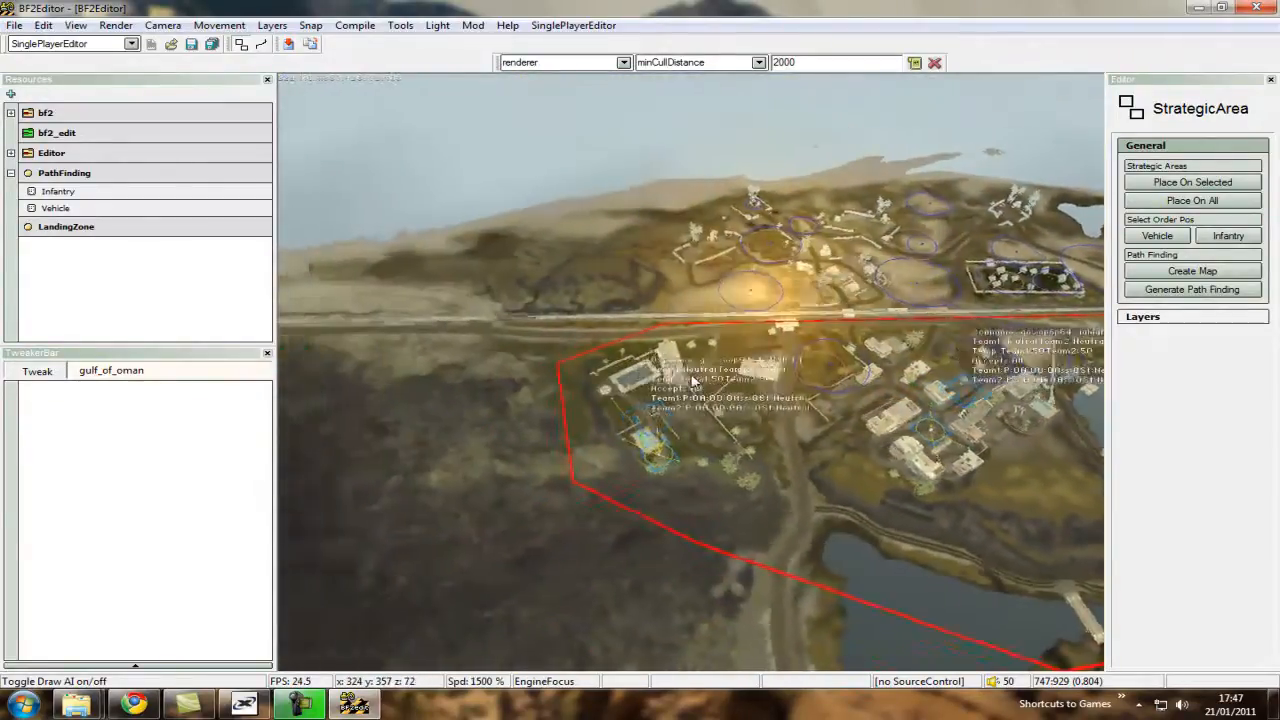
Add a two-way neighbour link from the hotel strategic area, cpname_go_coop64_hotel, to cpname_go_coop64_middleground.
key("ctrl+w")
key("ctrl+d")
key("ctrl+w")
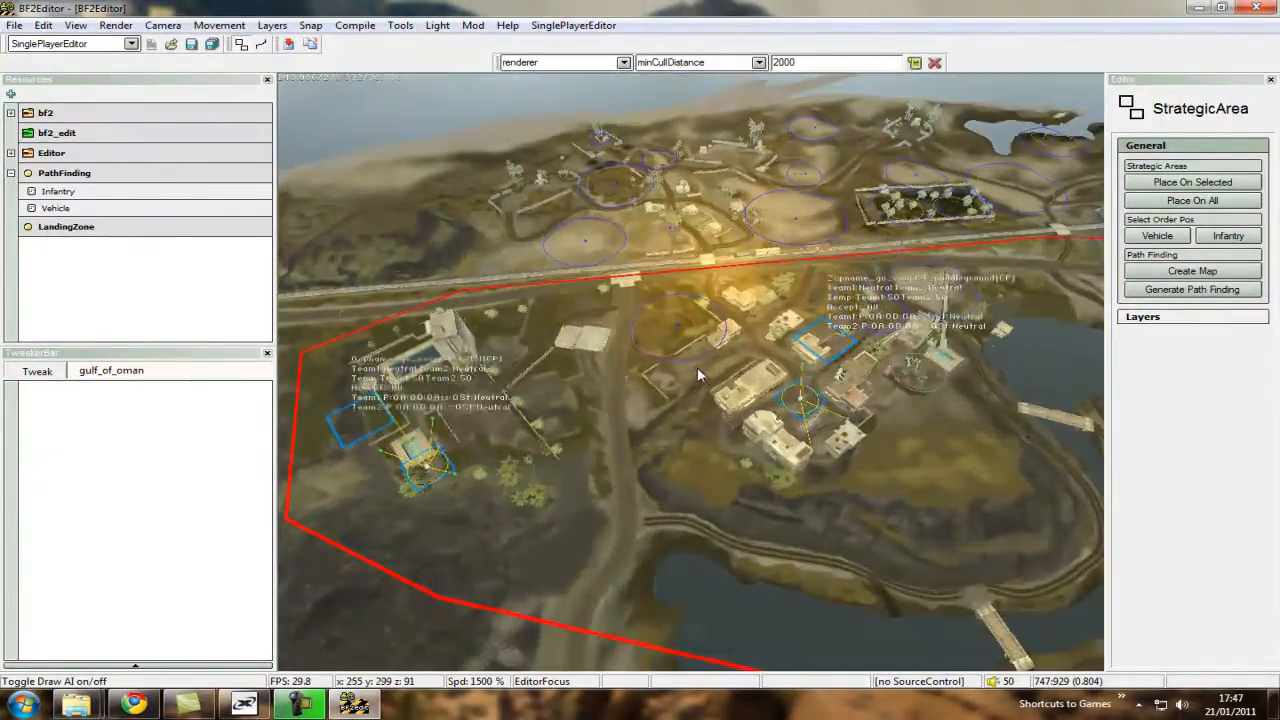
scroll(680, 371, "down", 5, "ctrl")
key("ctrl+d")
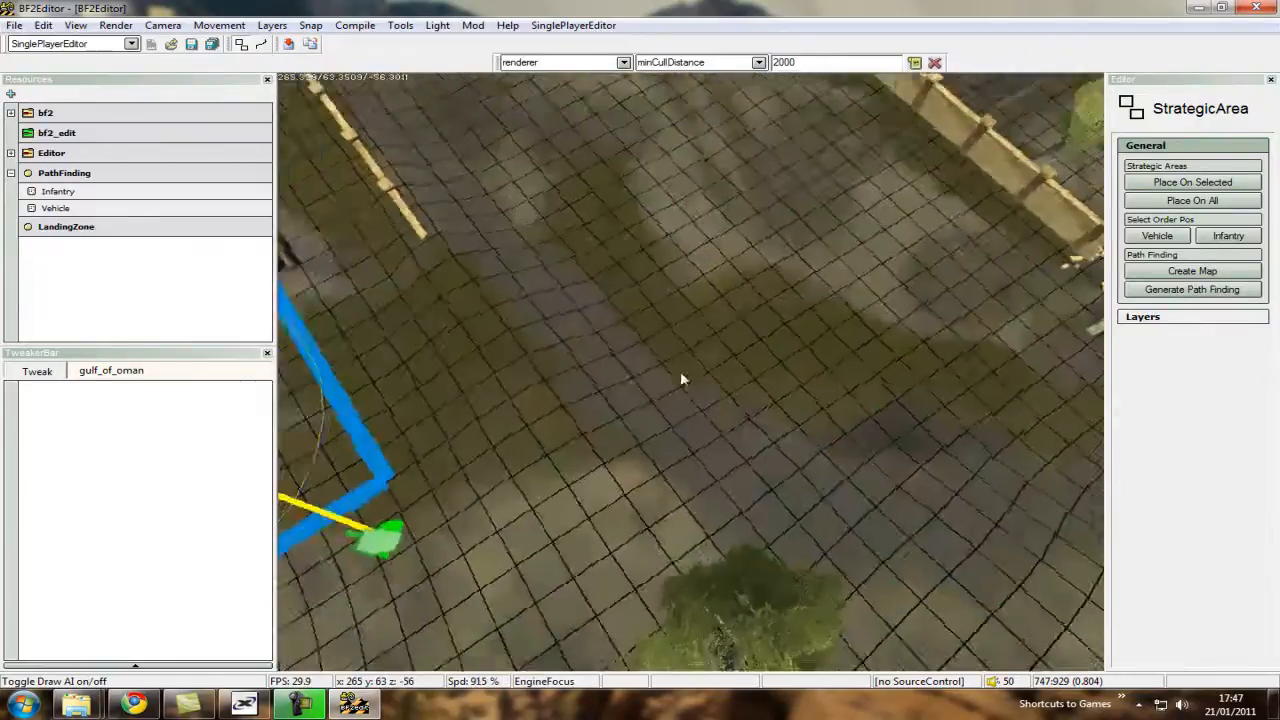
key("ctrl+w")
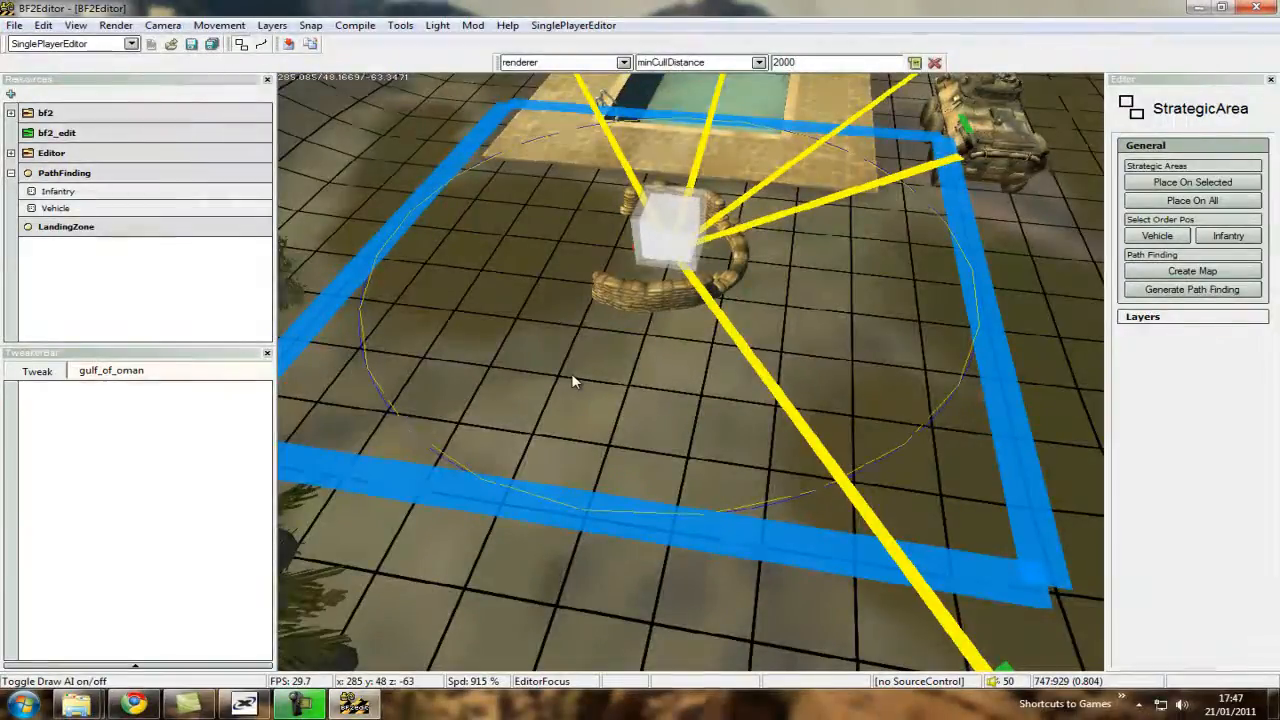
left_click(573, 381)
key("ctrl+s")
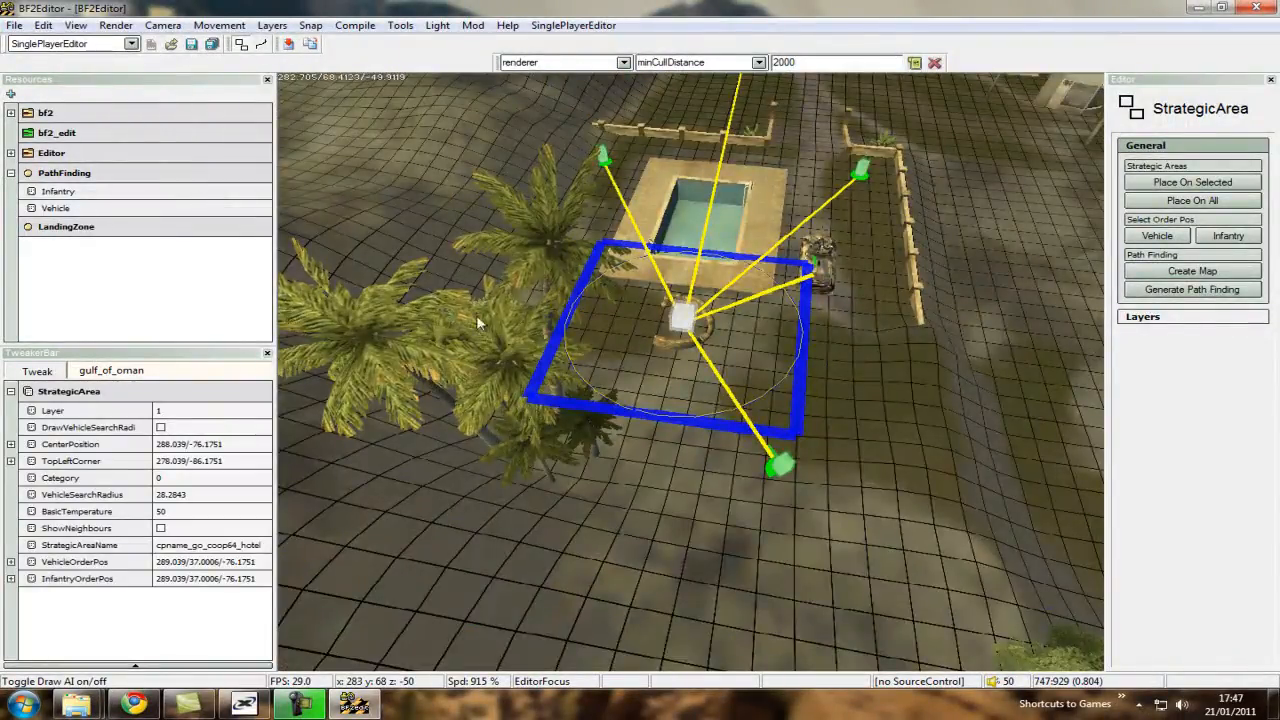
scroll(691, 376, "up", 5, "ctrl")
key("ctrl+s")
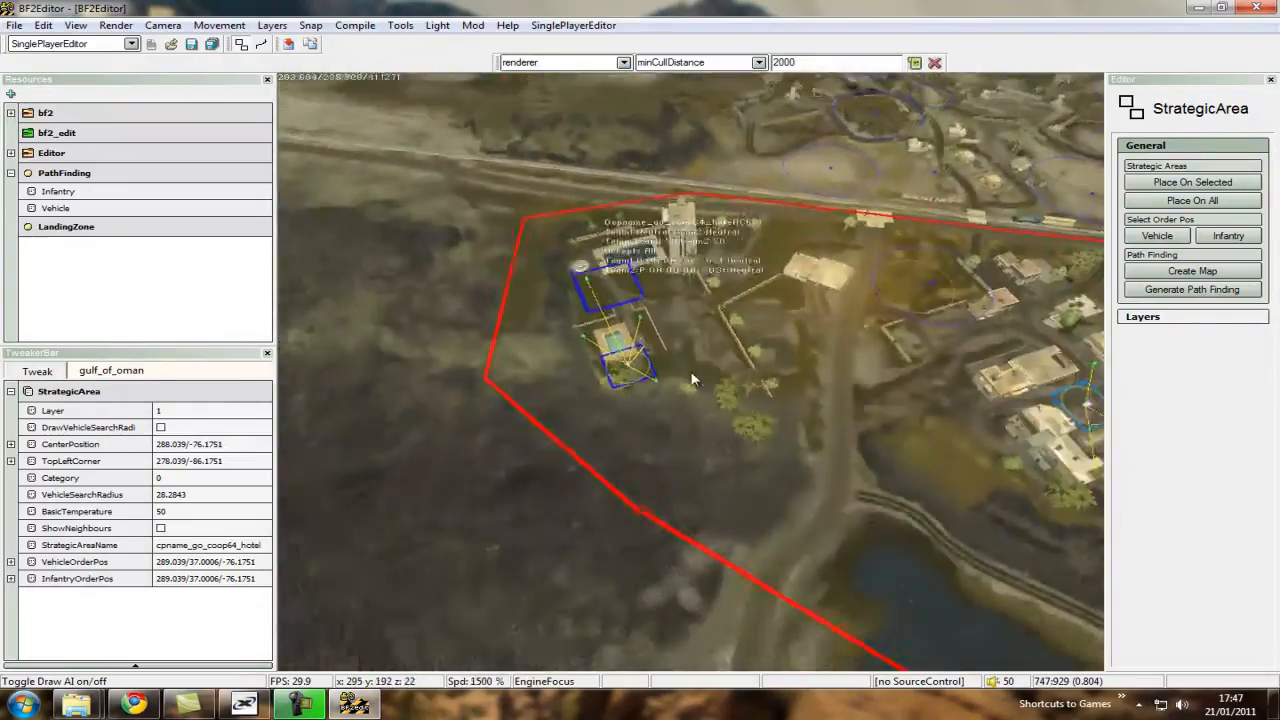
key("ctrl+d")
key("ctrl+w")
key("ctrl+d")
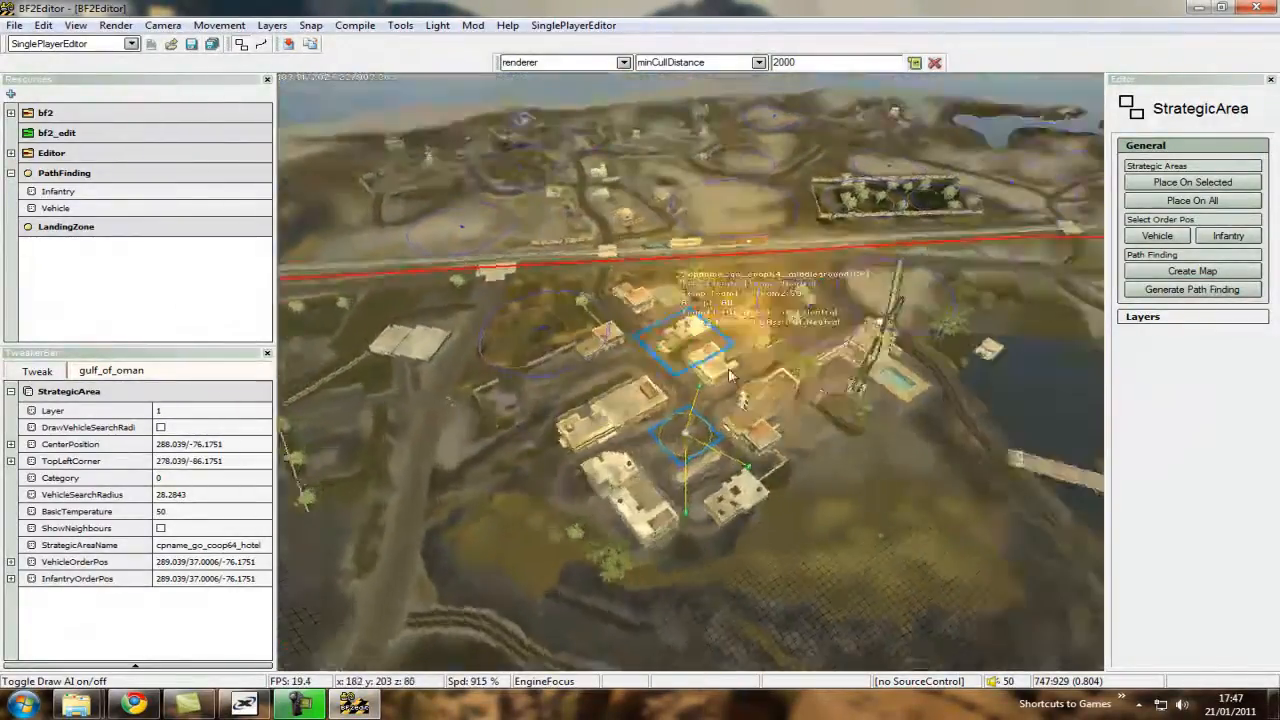
key("ctrl+w")
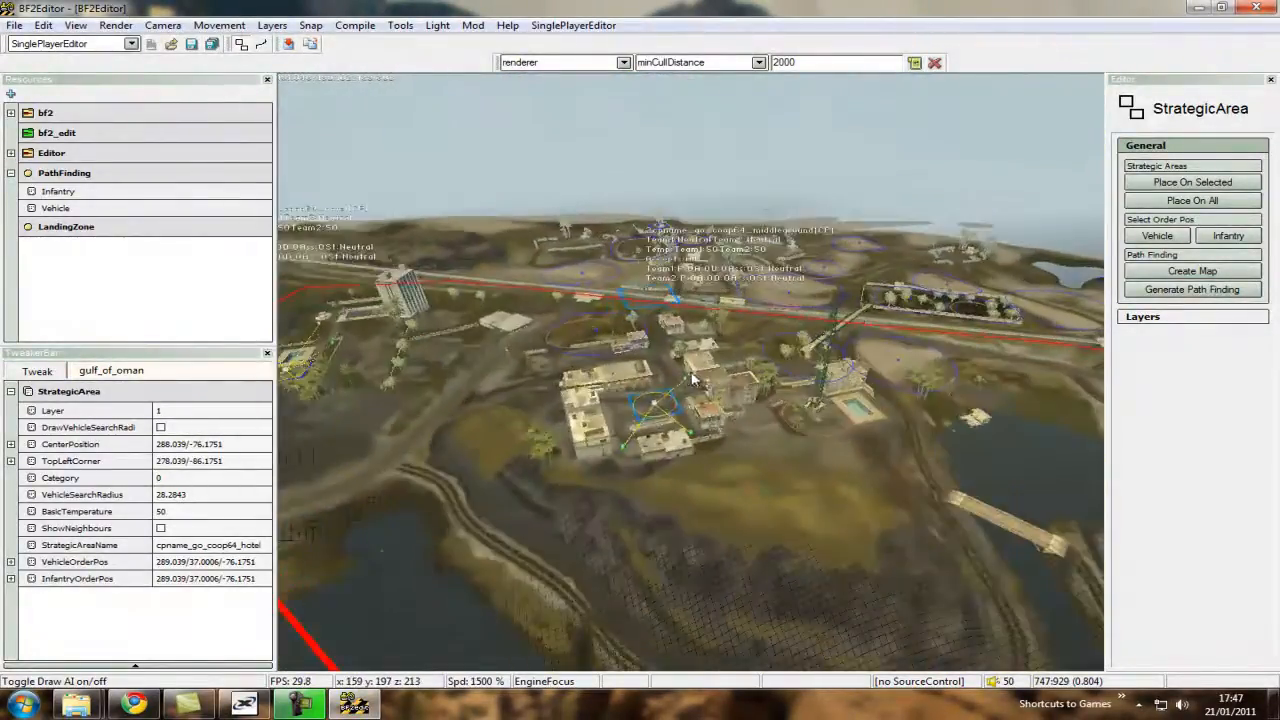
key("ctrl+w")
scroll(694, 397, "down", 8, "ctrl")
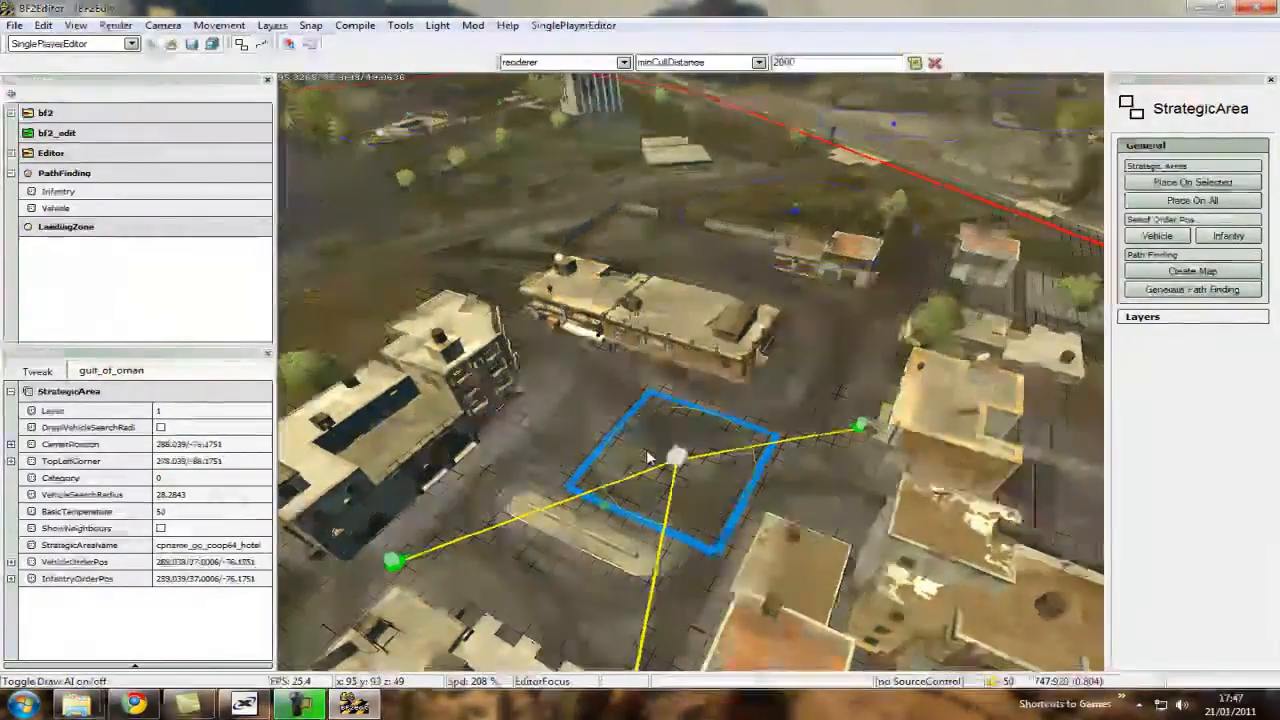
right_click(648, 451)
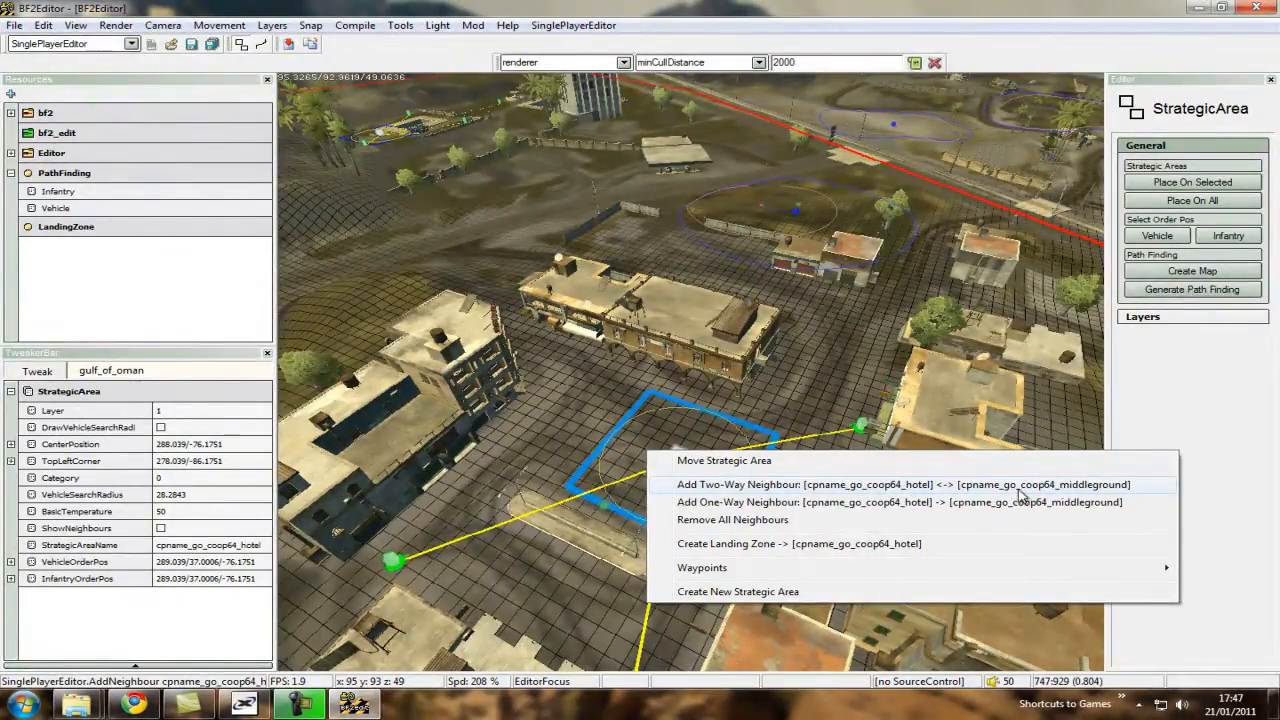
left_click(966, 485)
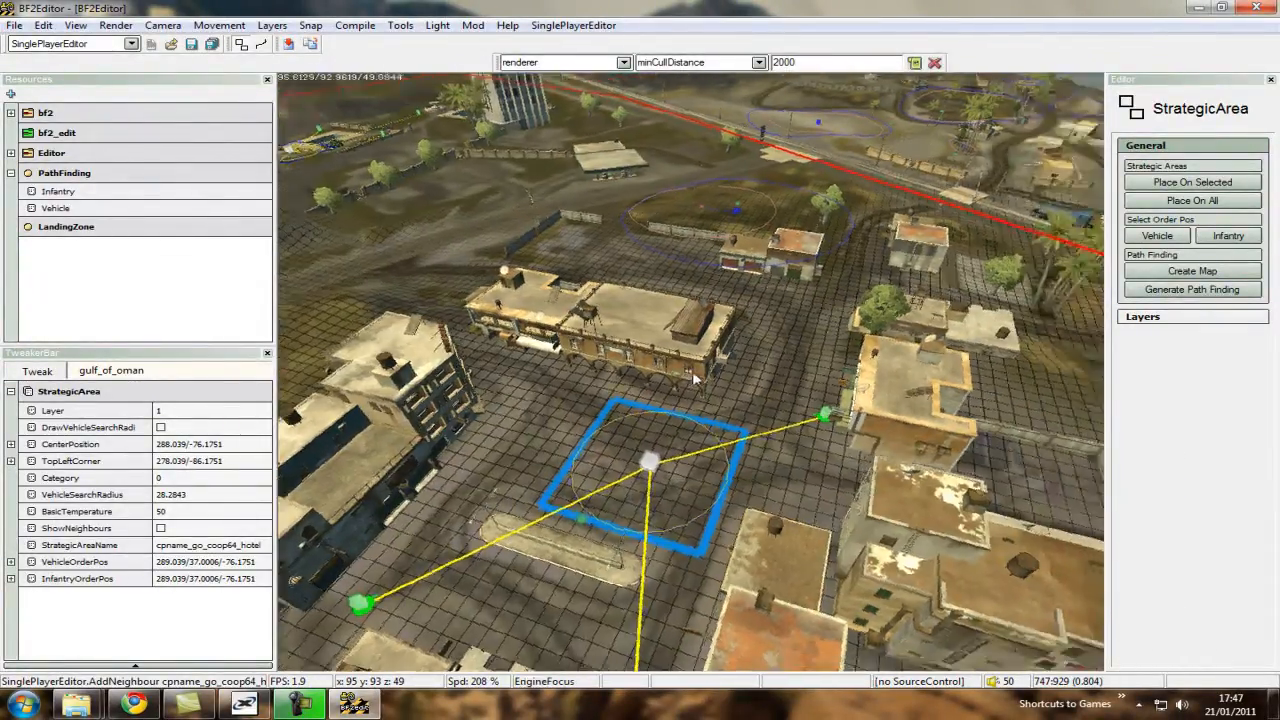
Inspect the hotel end of the new neighbour link and the strategic area beside the pool.
scroll(801, 369, "down", 6)
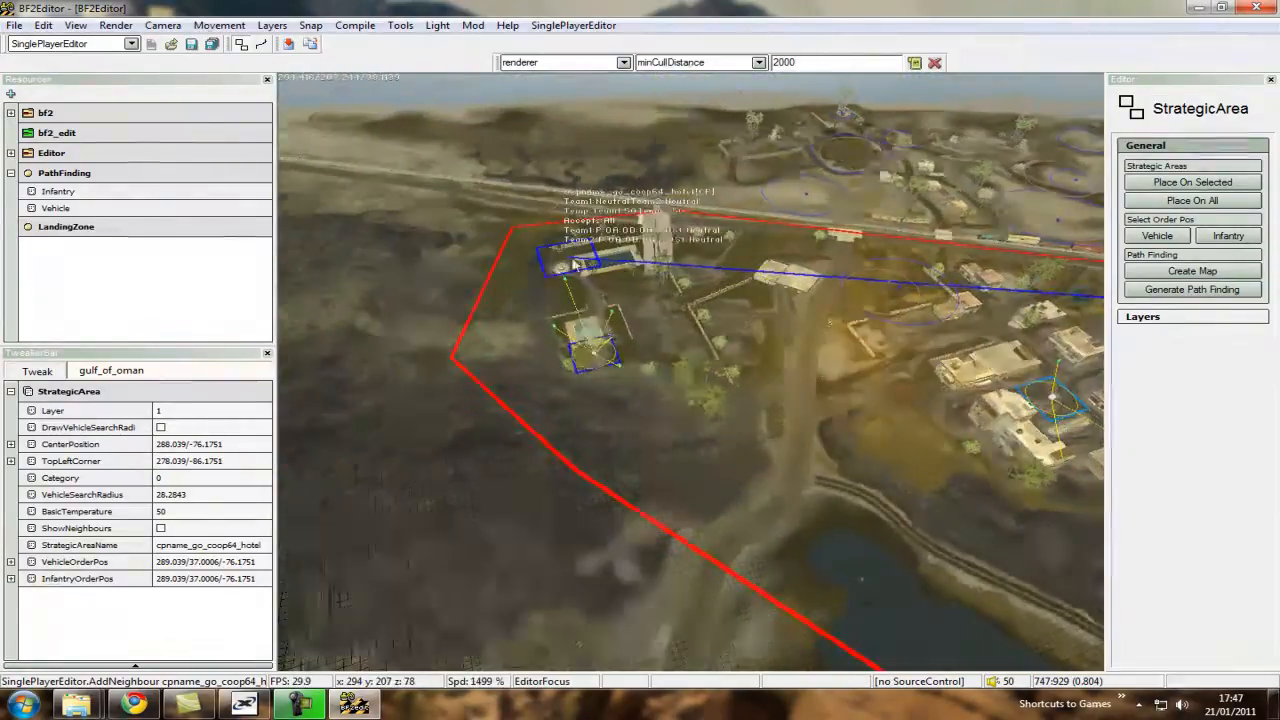
key("a")
key("w")
scroll(692, 372, "down", 3)
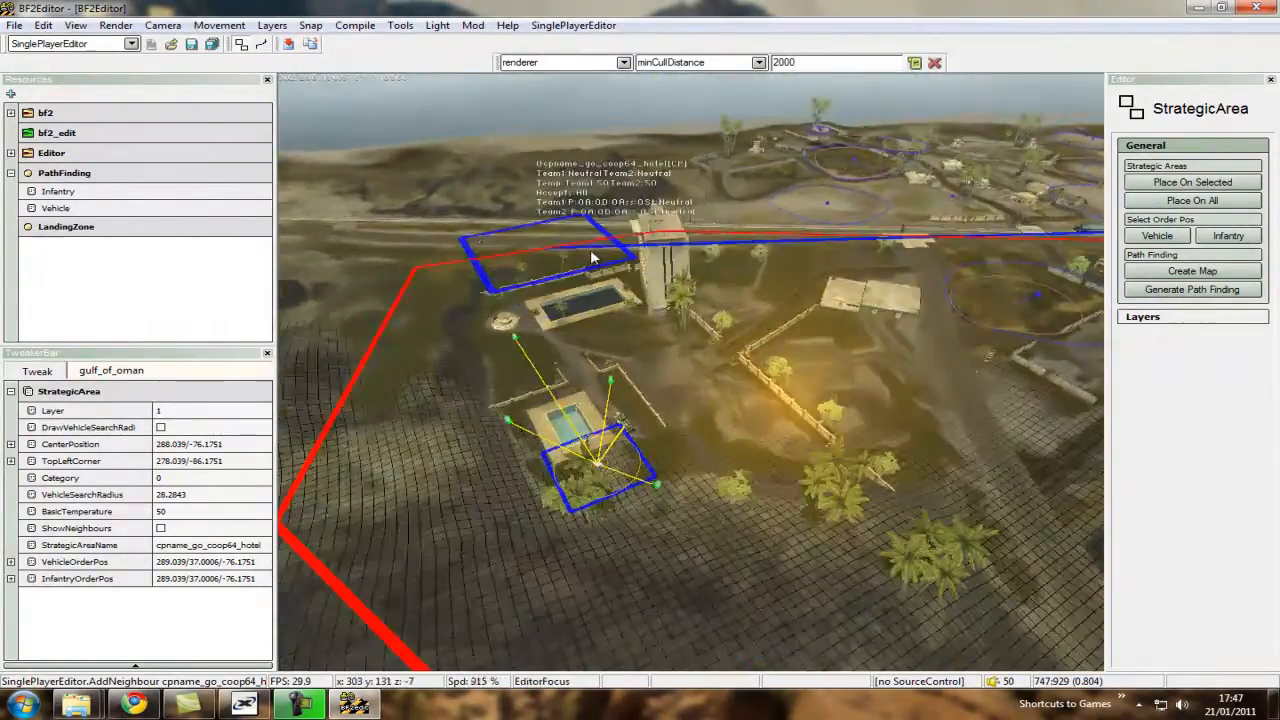
key("s")
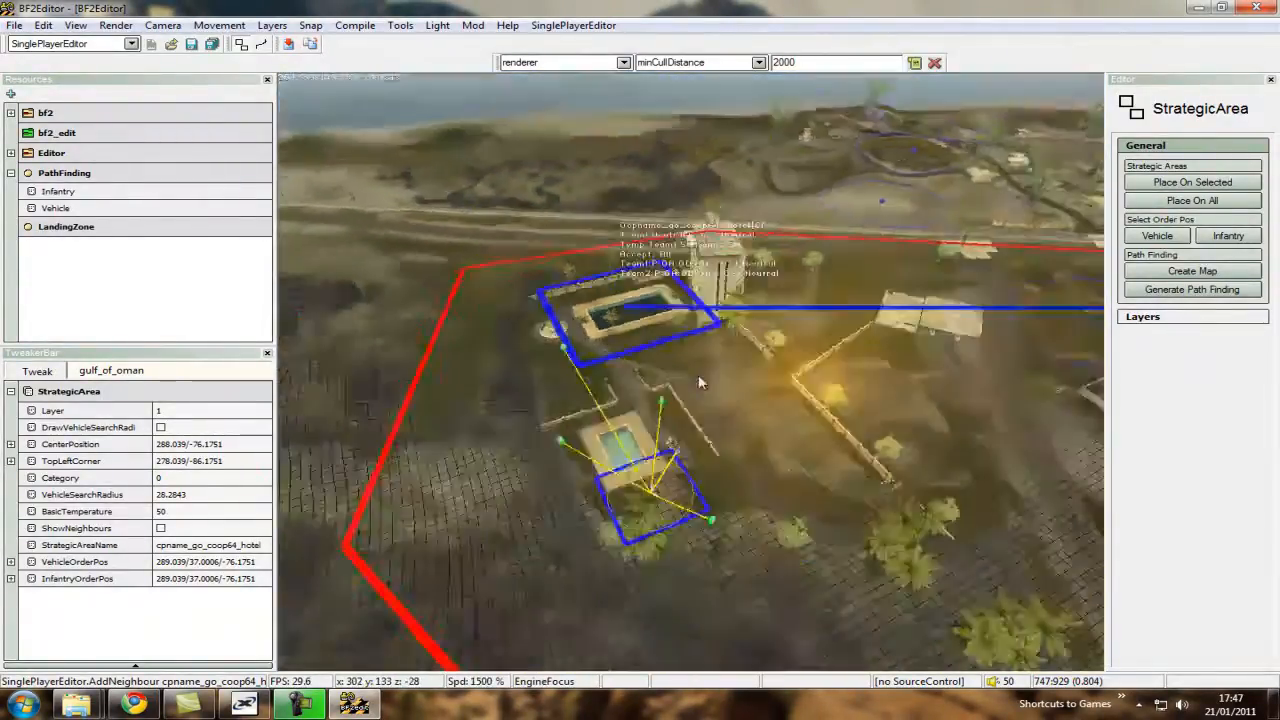
scroll(692, 371, "down", 8)
key("w")
key("w")
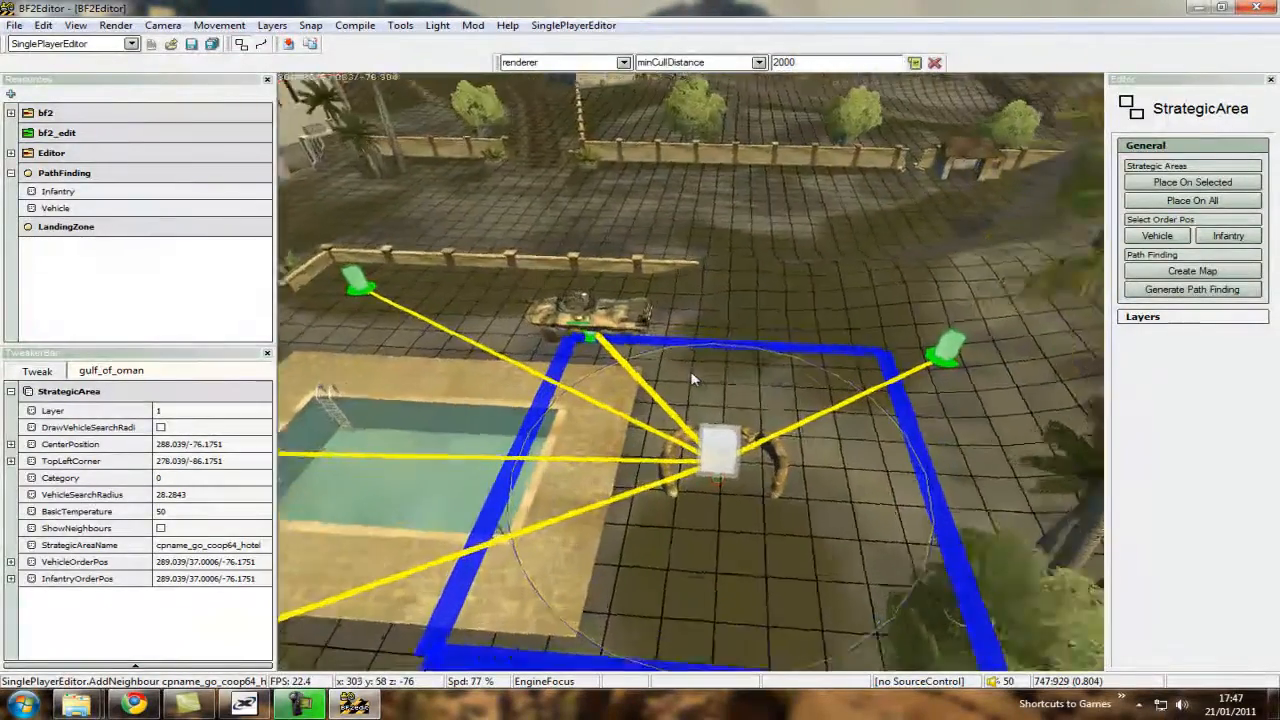
key("s")
scroll(695, 378, "up", 10)
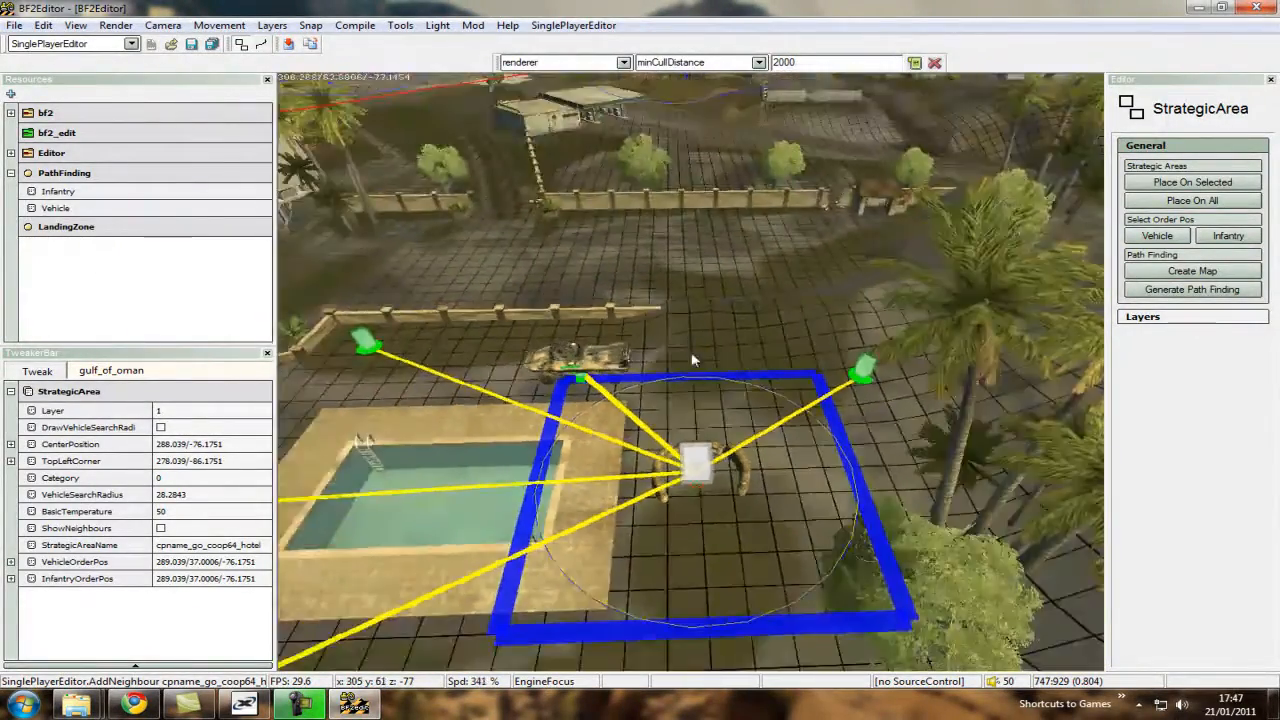
Follow the link line between the middleground and hotel strategic areas, checking it from above and from ground level.
key("w")
key("w")
scroll(692, 375, "down", 10)
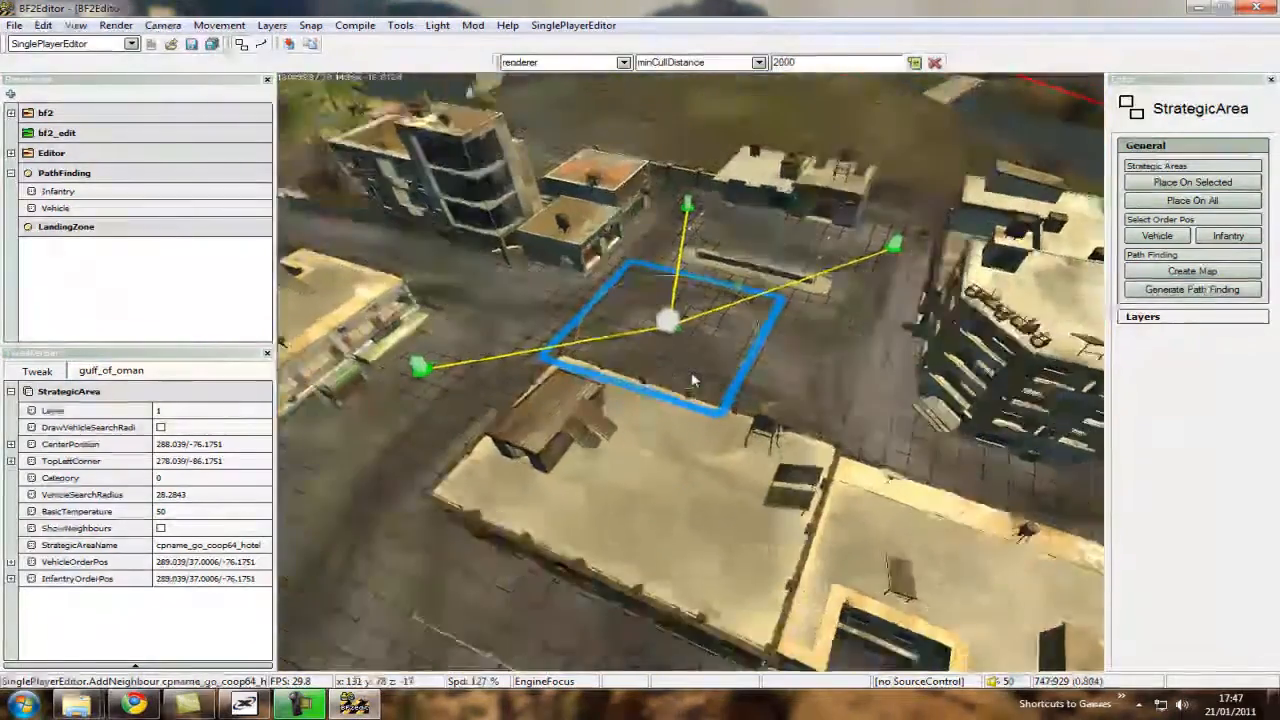
key("s")
scroll(694, 377, "up", 8)
key("s")
scroll(700, 377, "up", 5)
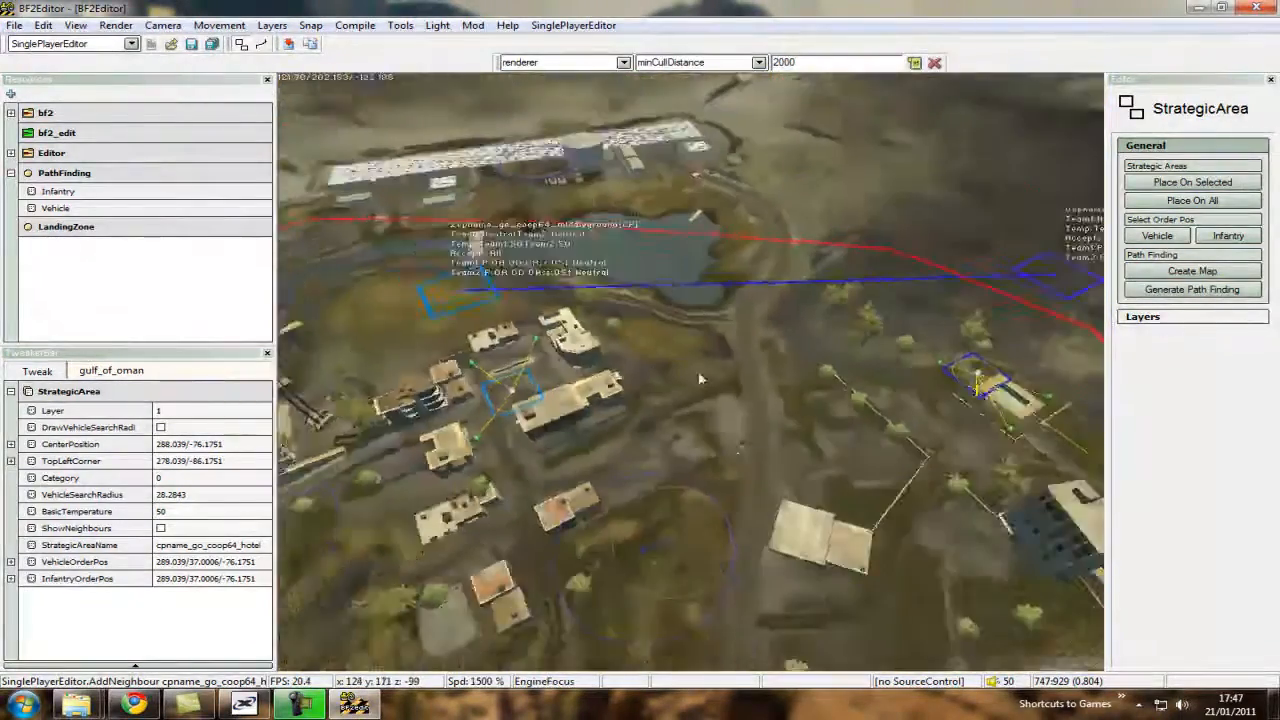
key("d")
key("a")
key("d")
key("a")
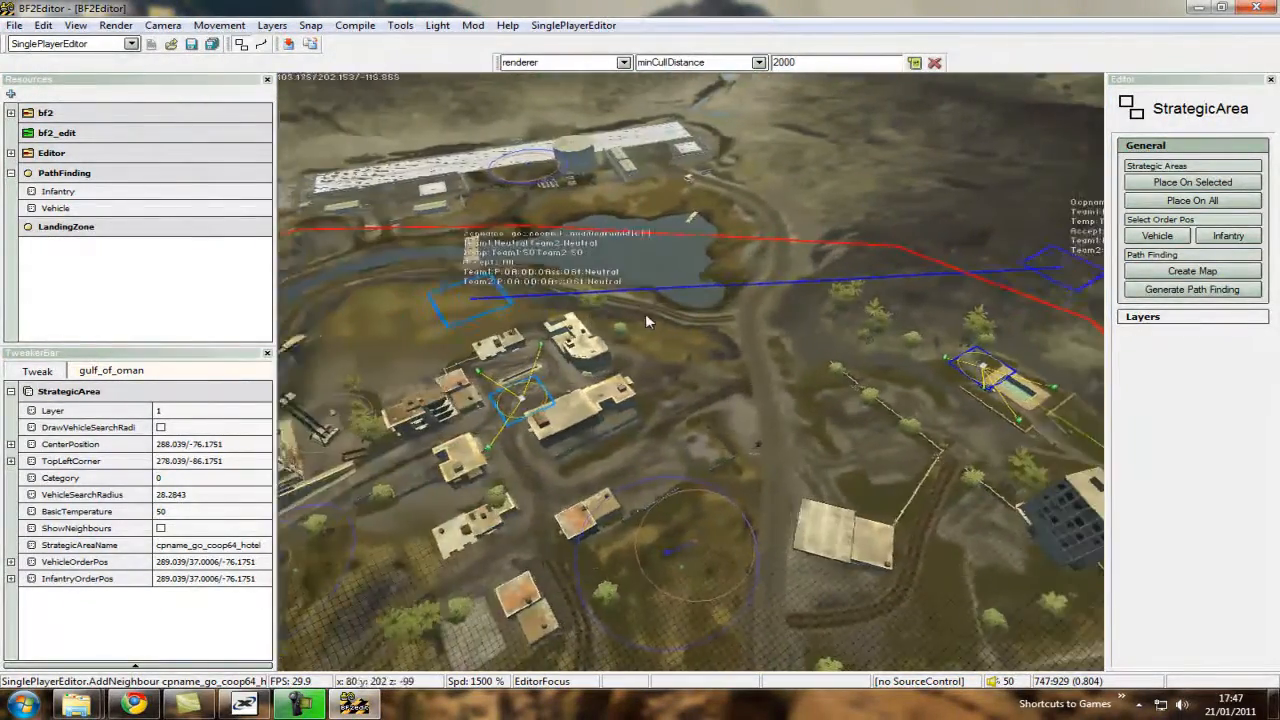
key("d")
key("w")
key("w")
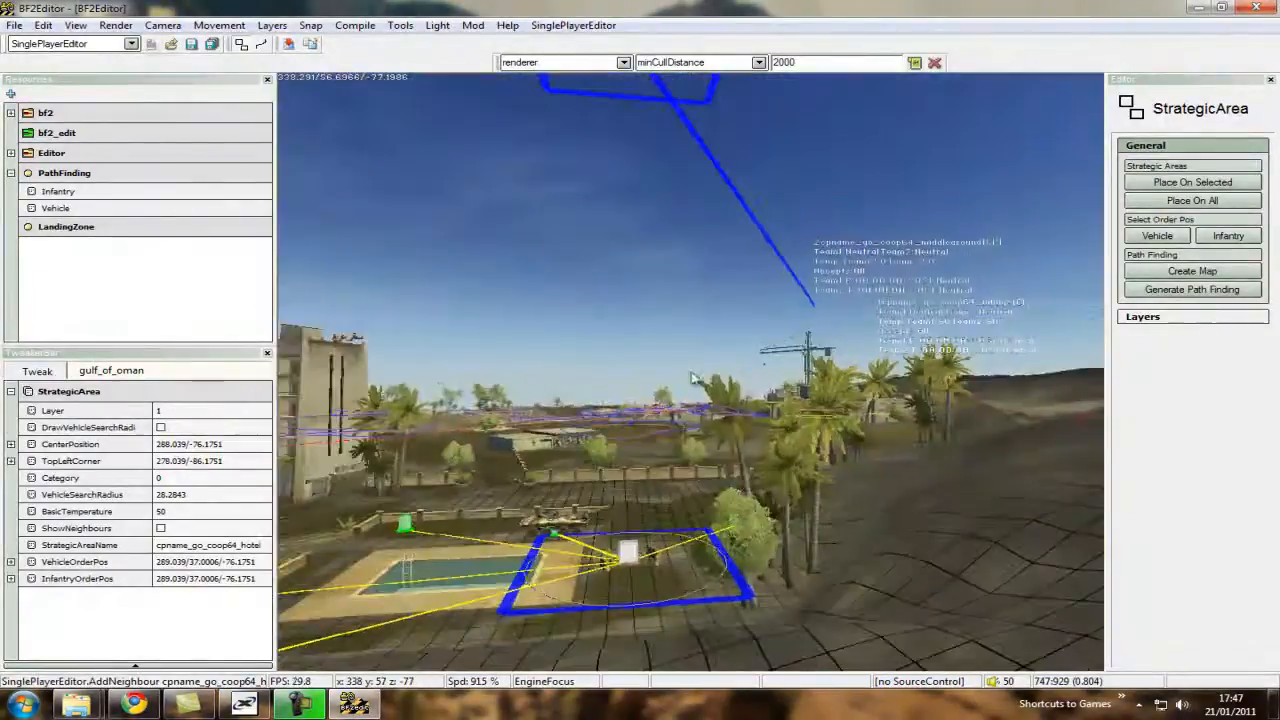
scroll(691, 379, "down", 10)
scroll(676, 393, "up", 10)
Add a two-way neighbour link from the cpname_go_coop64_middleground strategic area to cpname_go_coop64_village.
key("s")
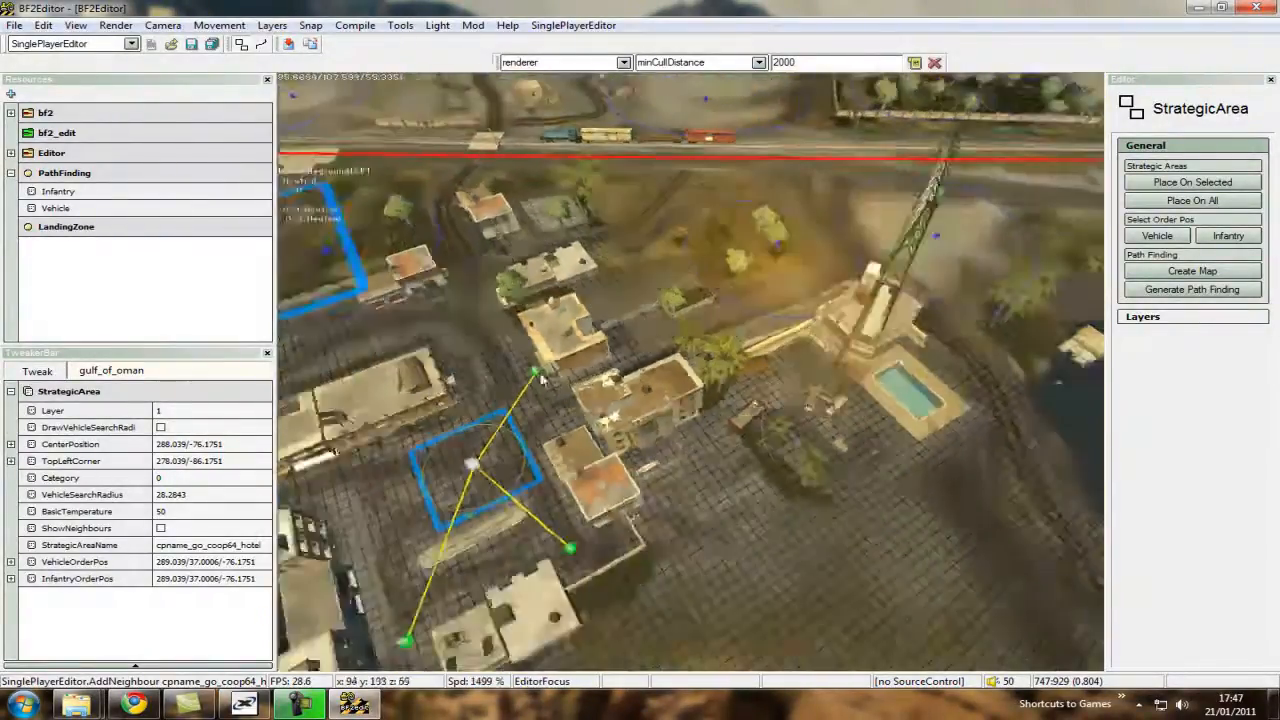
left_click(549, 458)
left_click(549, 458)
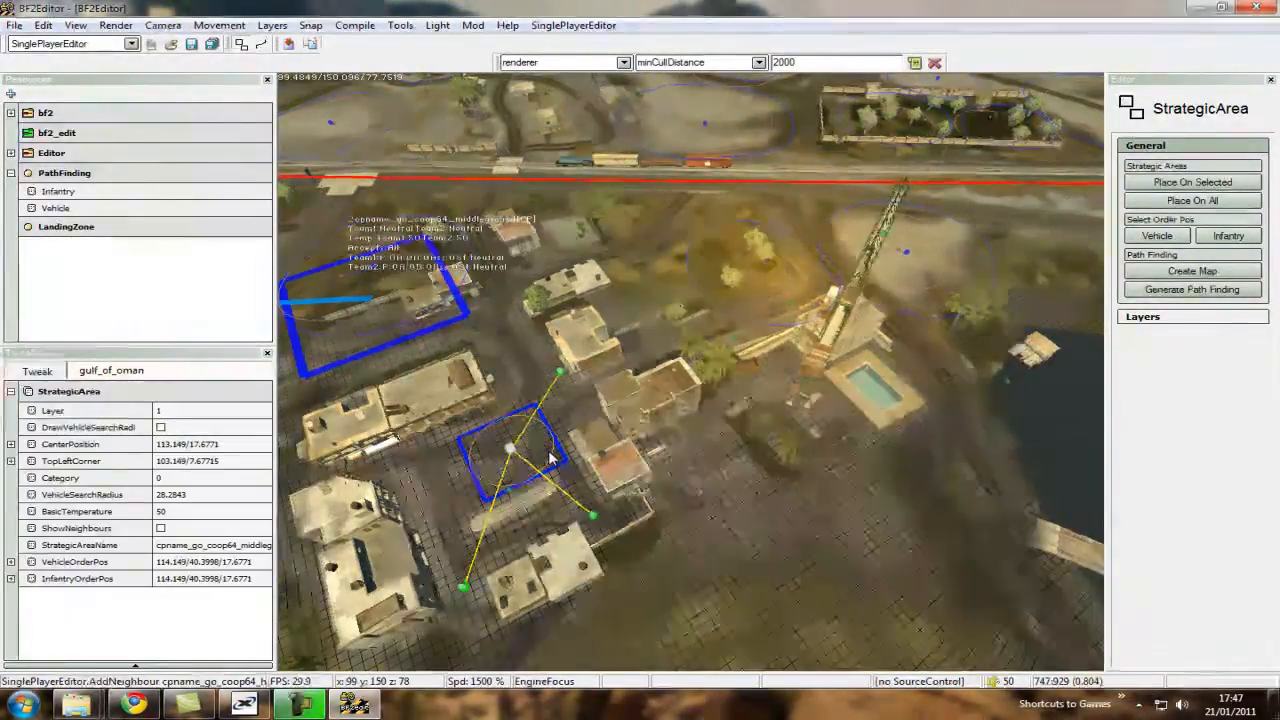
key("d")
right_click(825, 430)
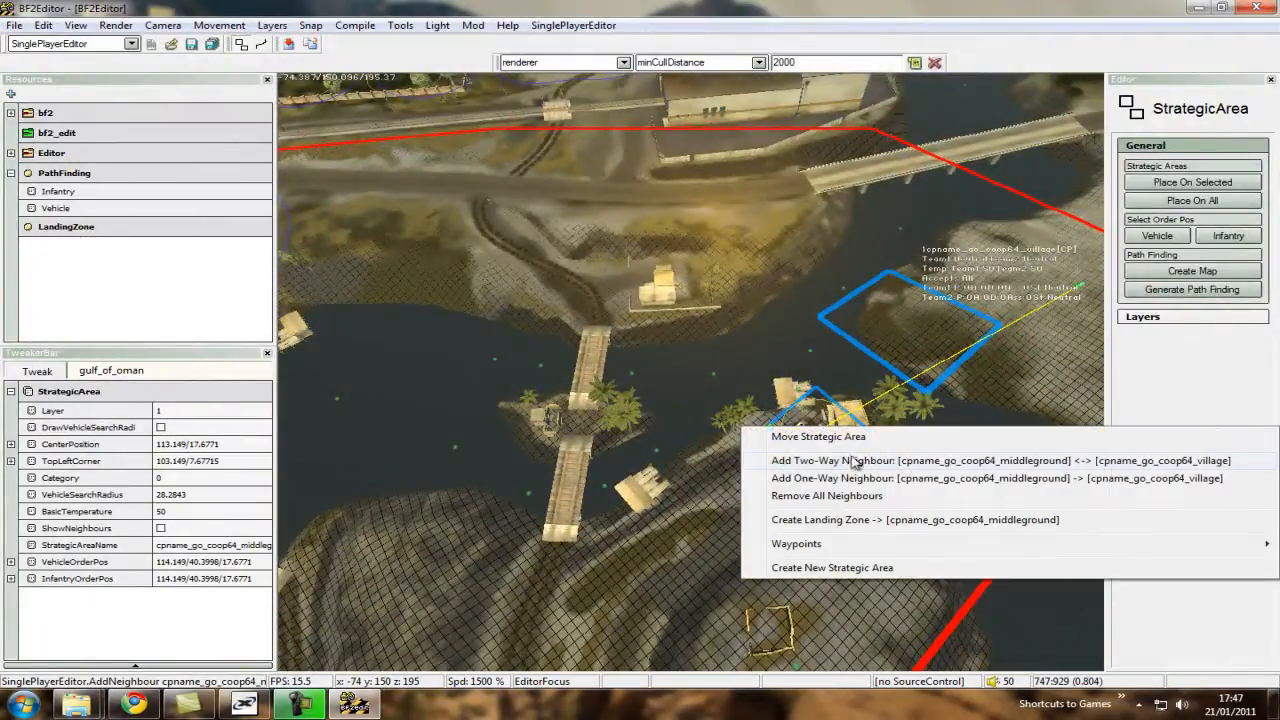
left_click(858, 461)
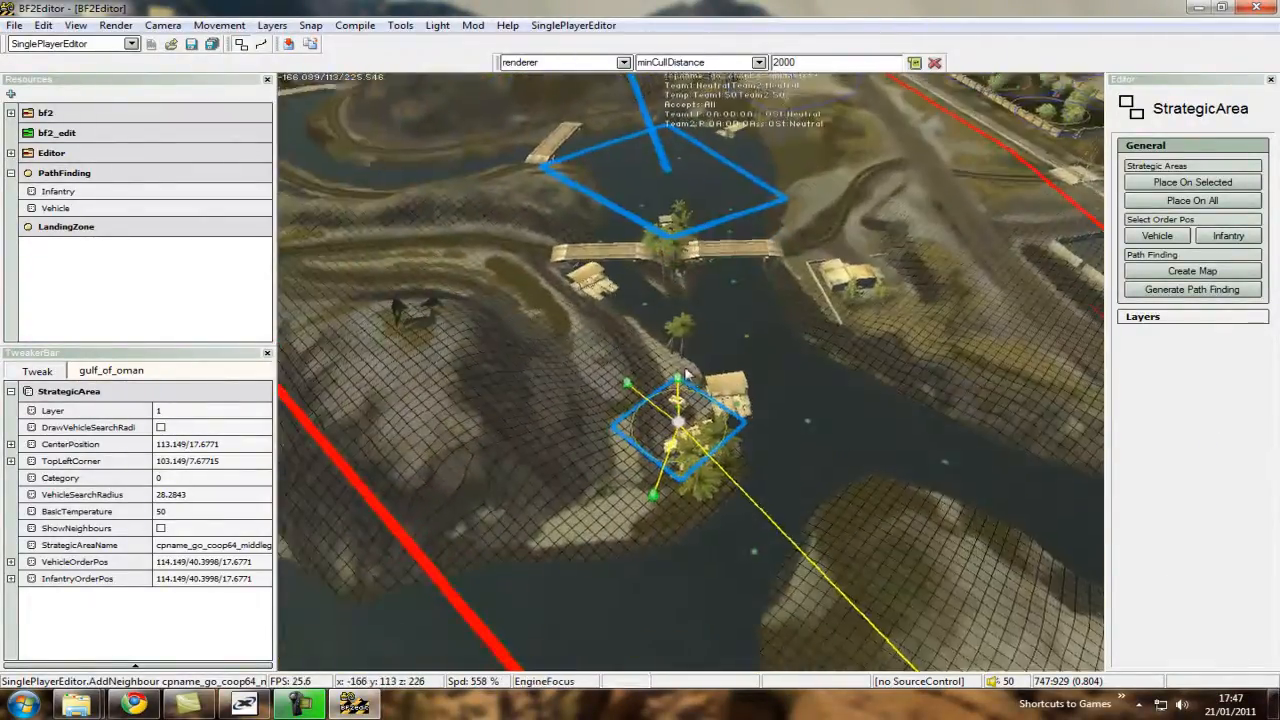
Review the neighbour links across the village, middleground and hotel strategic areas, from overhead and close up.
key("s")
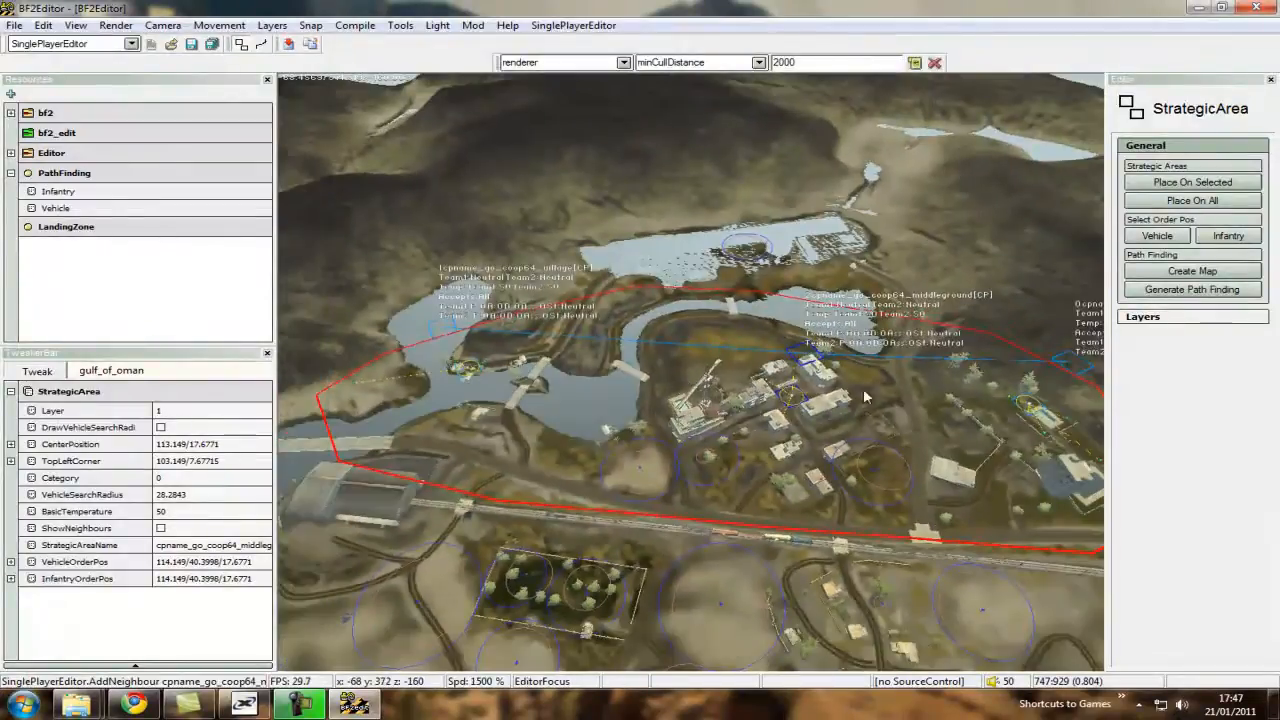
key("d")
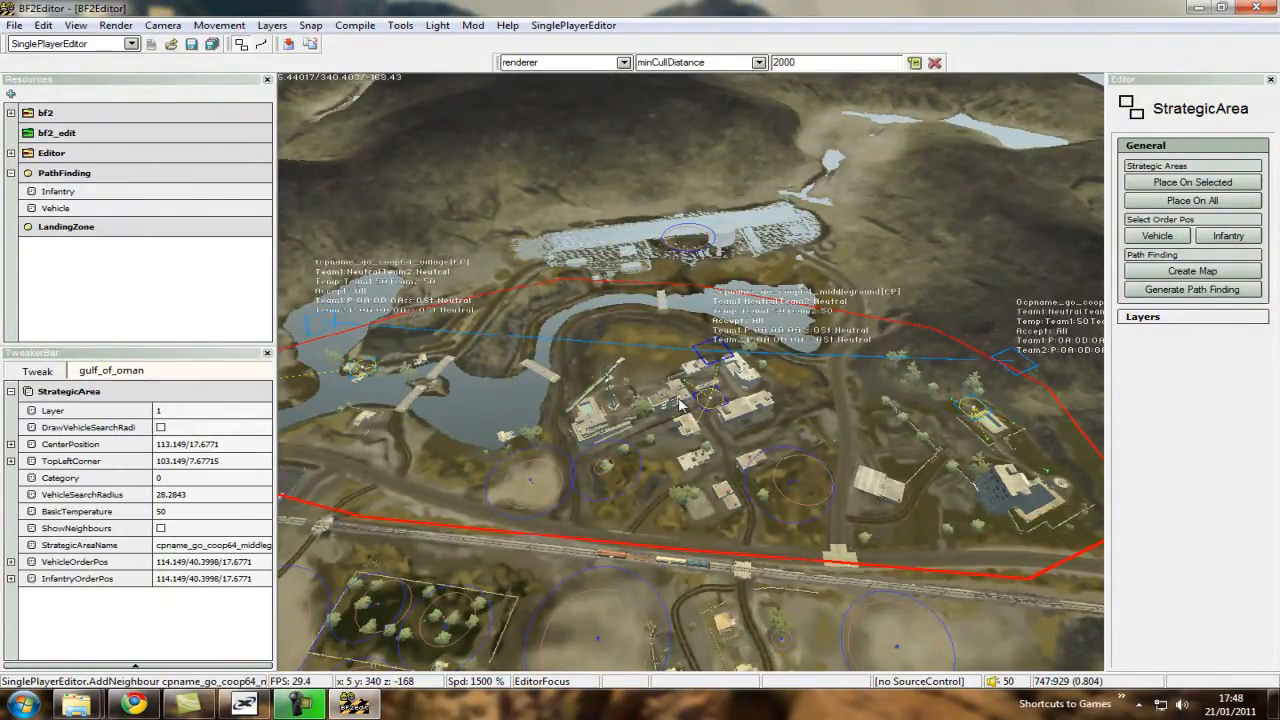
key("ctrl+w")
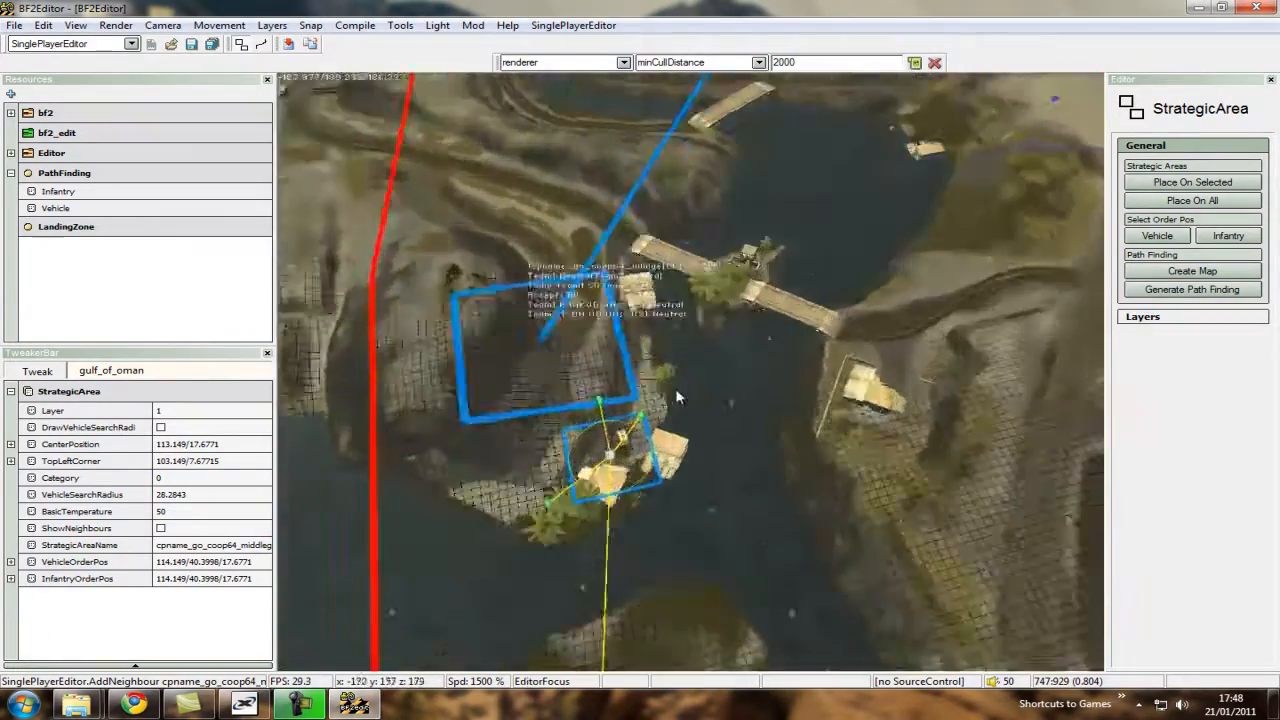
key("ctrl+w")
key("ctrl+s")
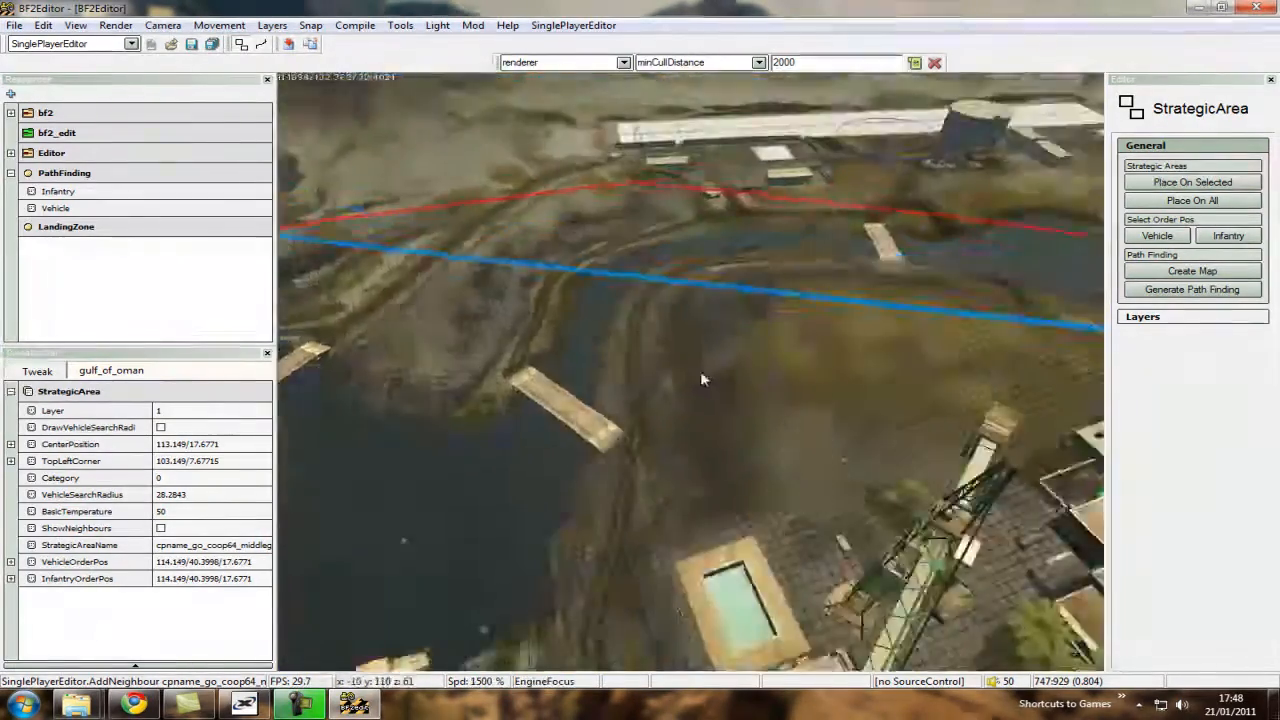
key("ctrl+s")
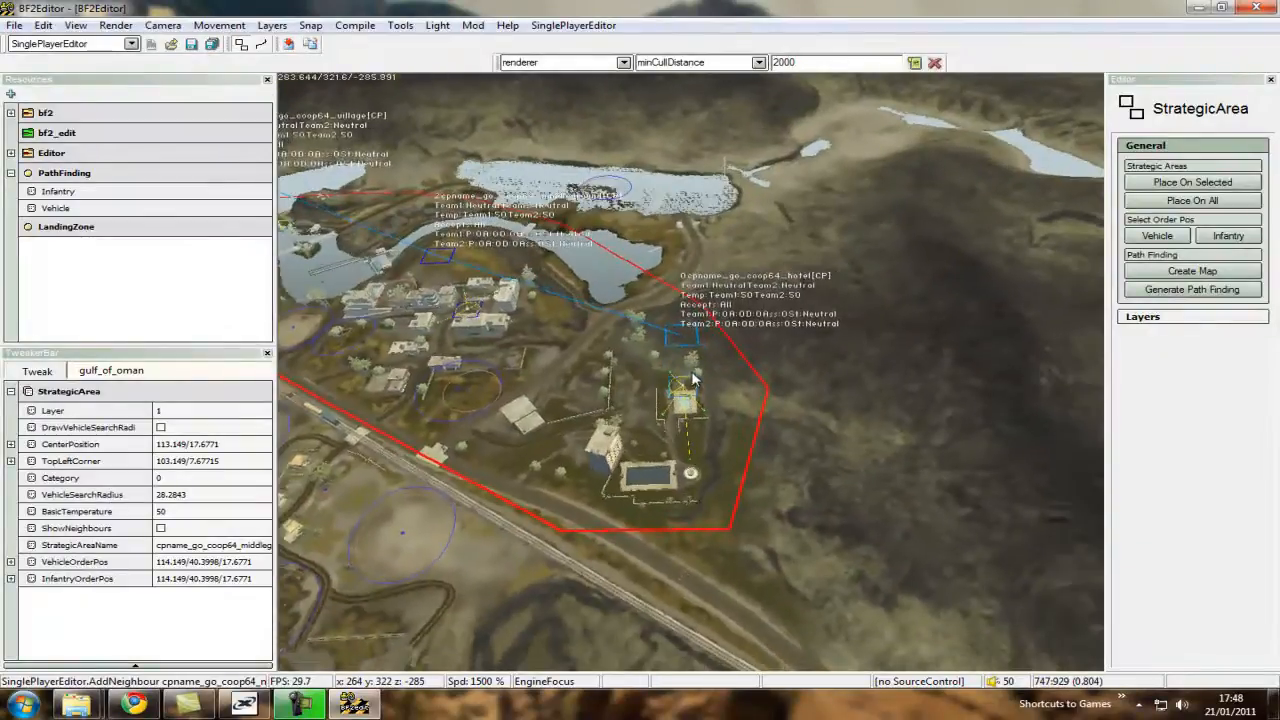
key("ctrl+w")
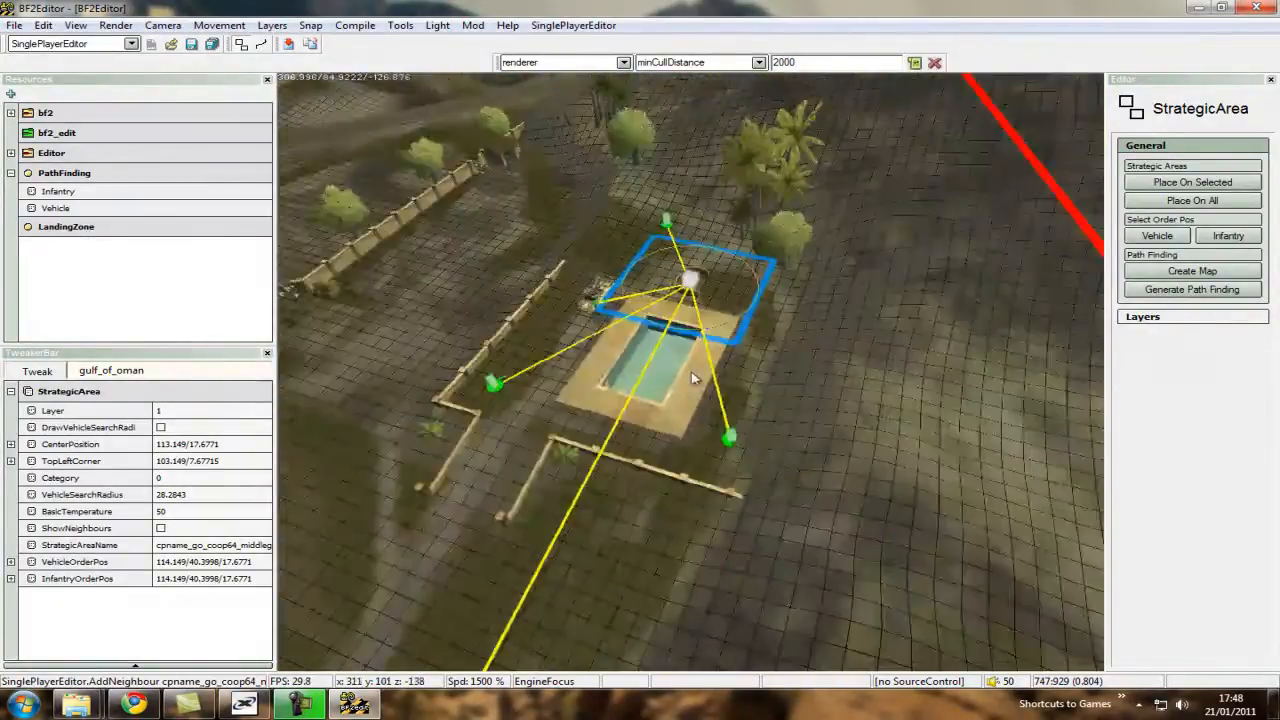
key("ctrl+w")
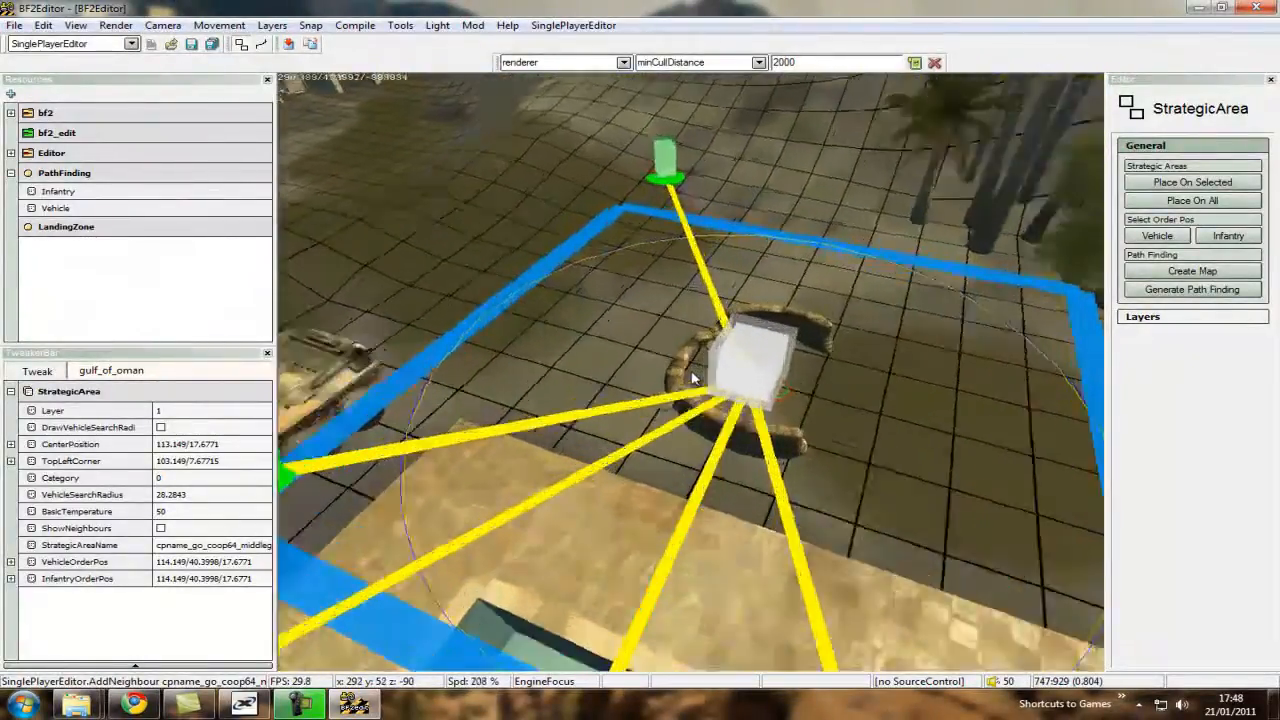
Select the hotel strategic area, cpname_go_coop64_hotel, around the sandbags beside the pool.
scroll(692, 376, "up", 3, "ctrl")
key("ctrl+s")
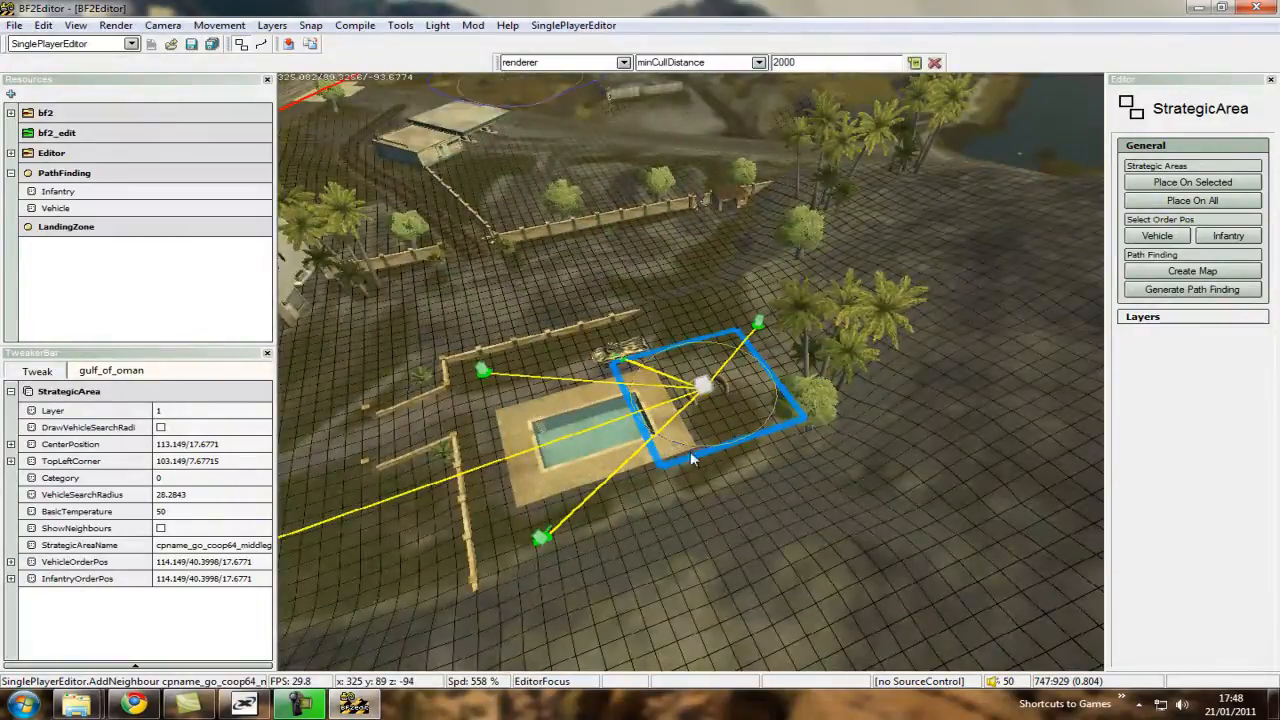
key("ctrl+w")
scroll(692, 376, "down", 3, "ctrl")
left_click(732, 324)
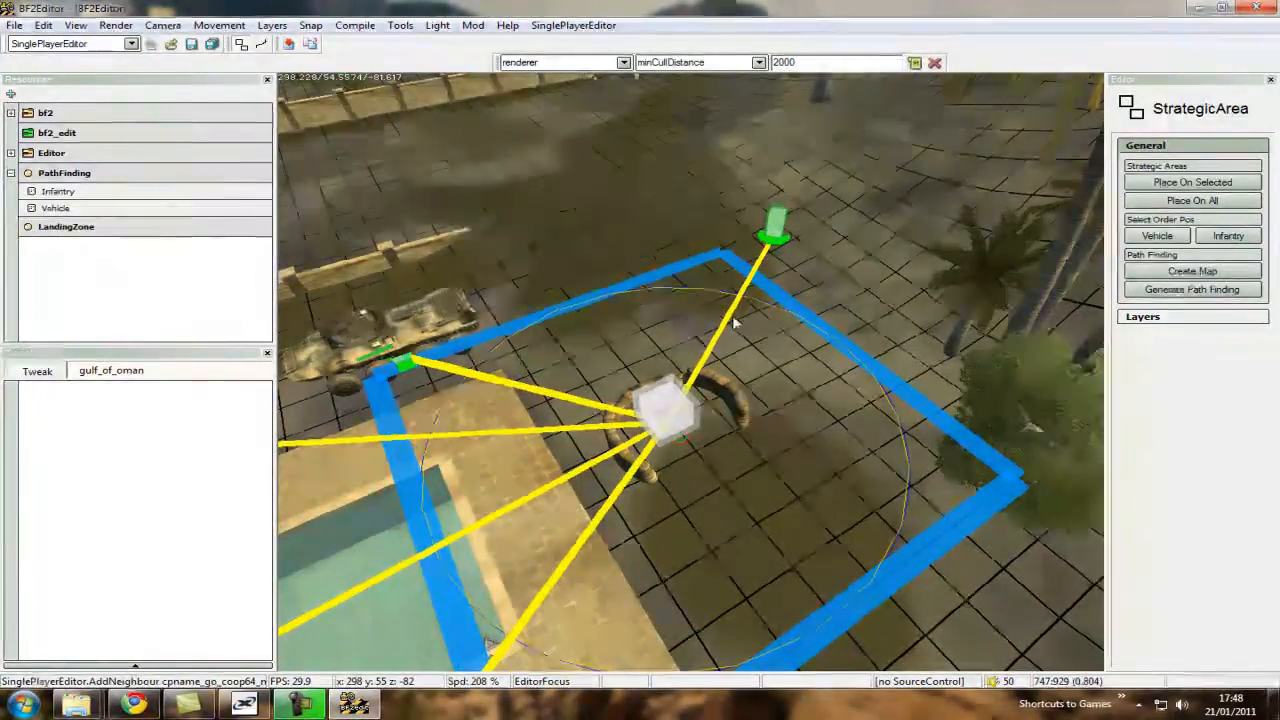
left_click(728, 307)
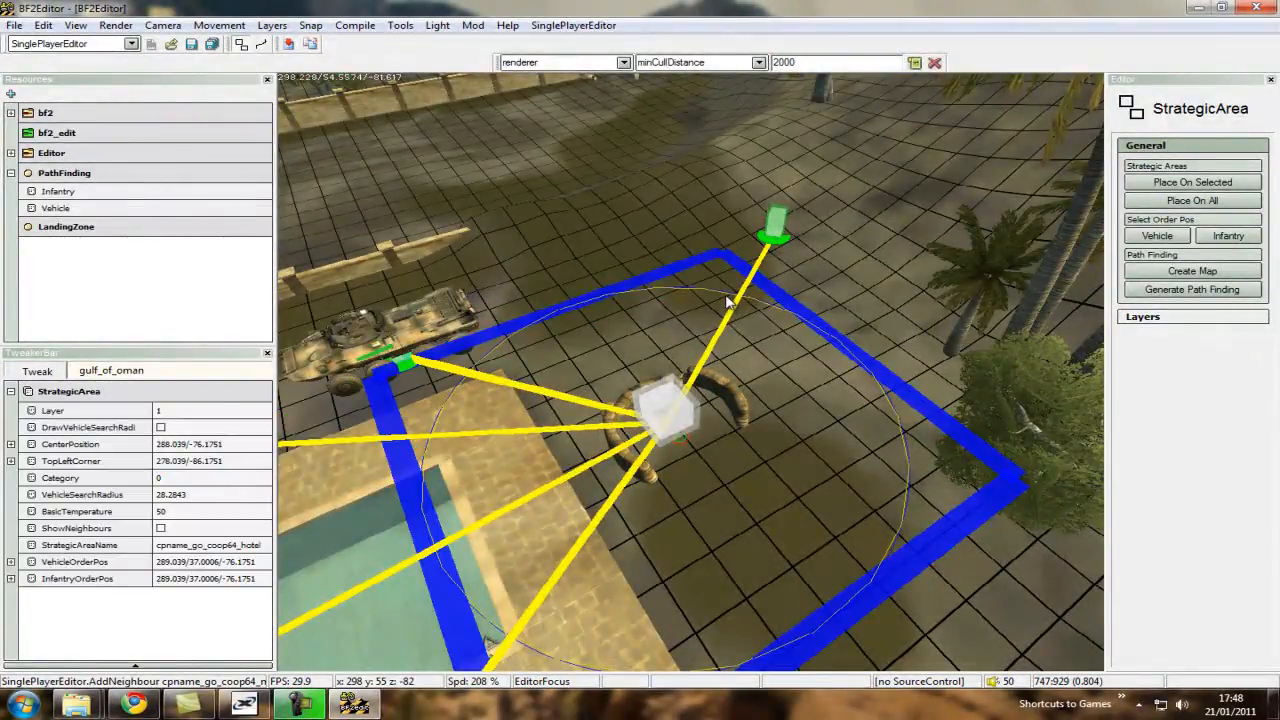
scroll(686, 374, "up", 6, "ctrl")
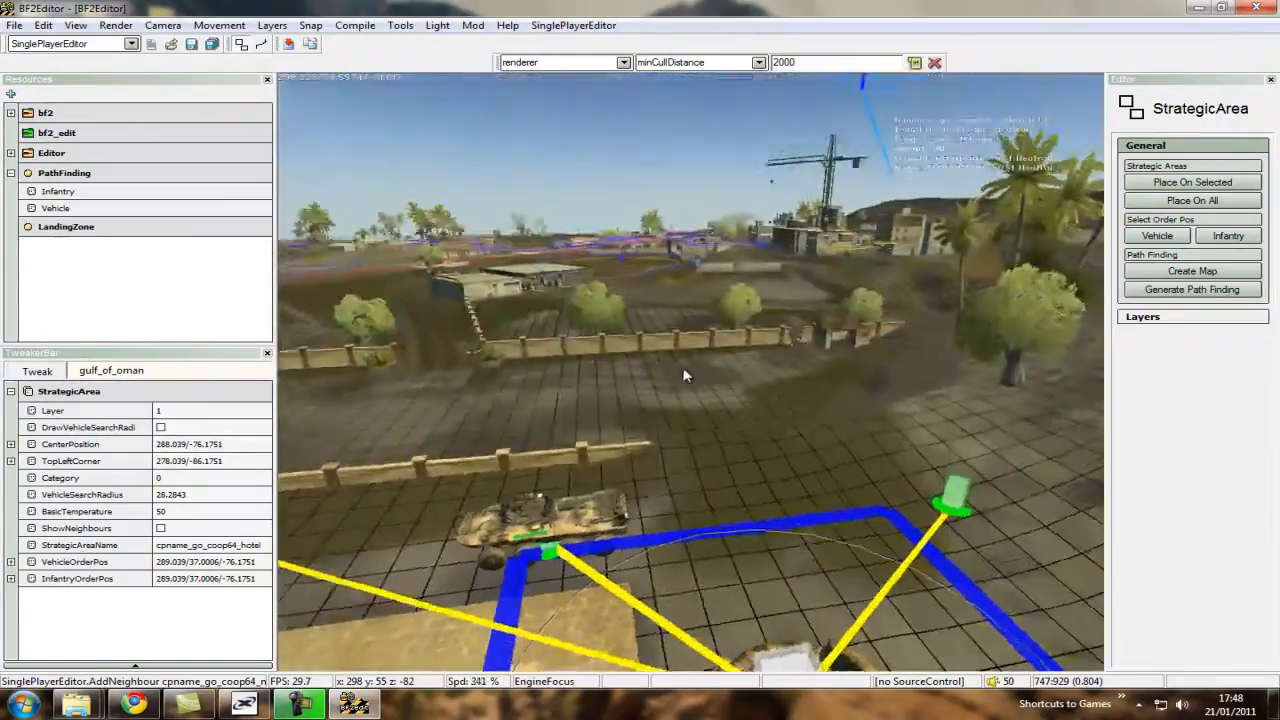
Turn on drawing of the infantry navmesh around the hotel strategic area.
key("ctrl+w")
key("ctrl+s")
key("ctrl+s")
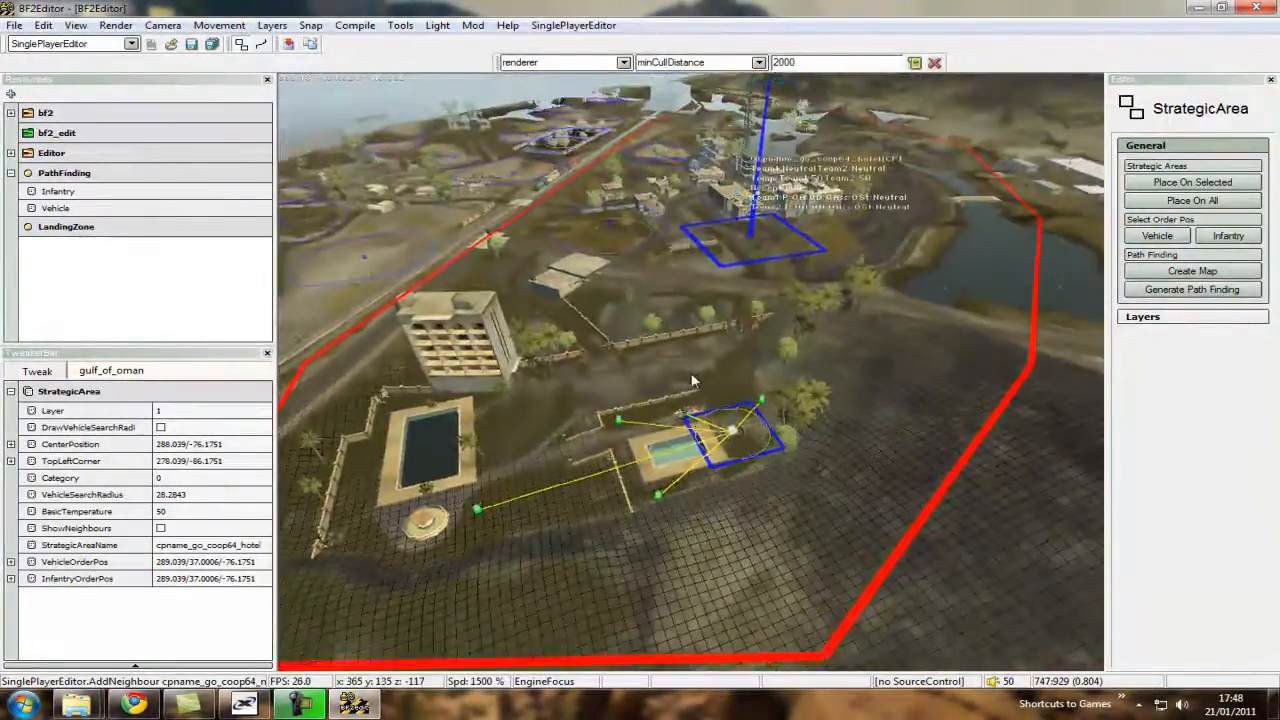
scroll(694, 376, "down", 6, "ctrl")
key("ctrl+w")
key("ctrl+w")
scroll(694, 377, "down", 1, "ctrl")
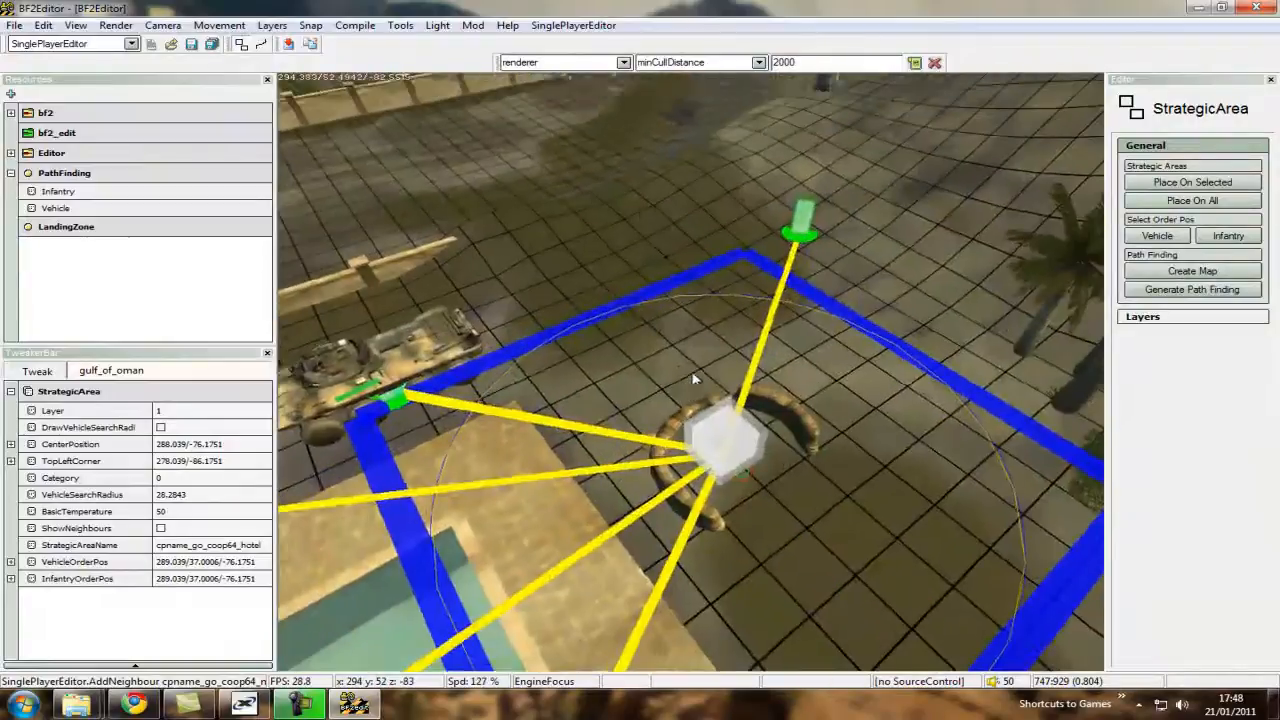
scroll(697, 200, "down", 1)
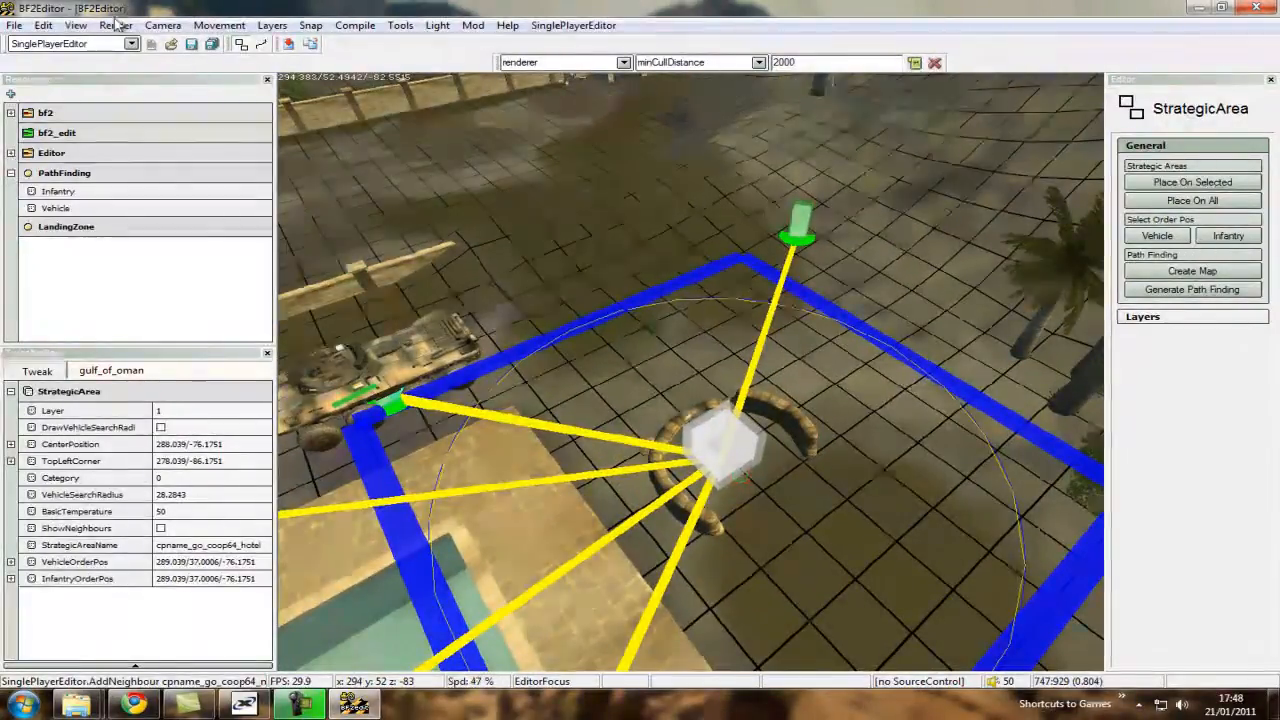
left_click(116, 25)
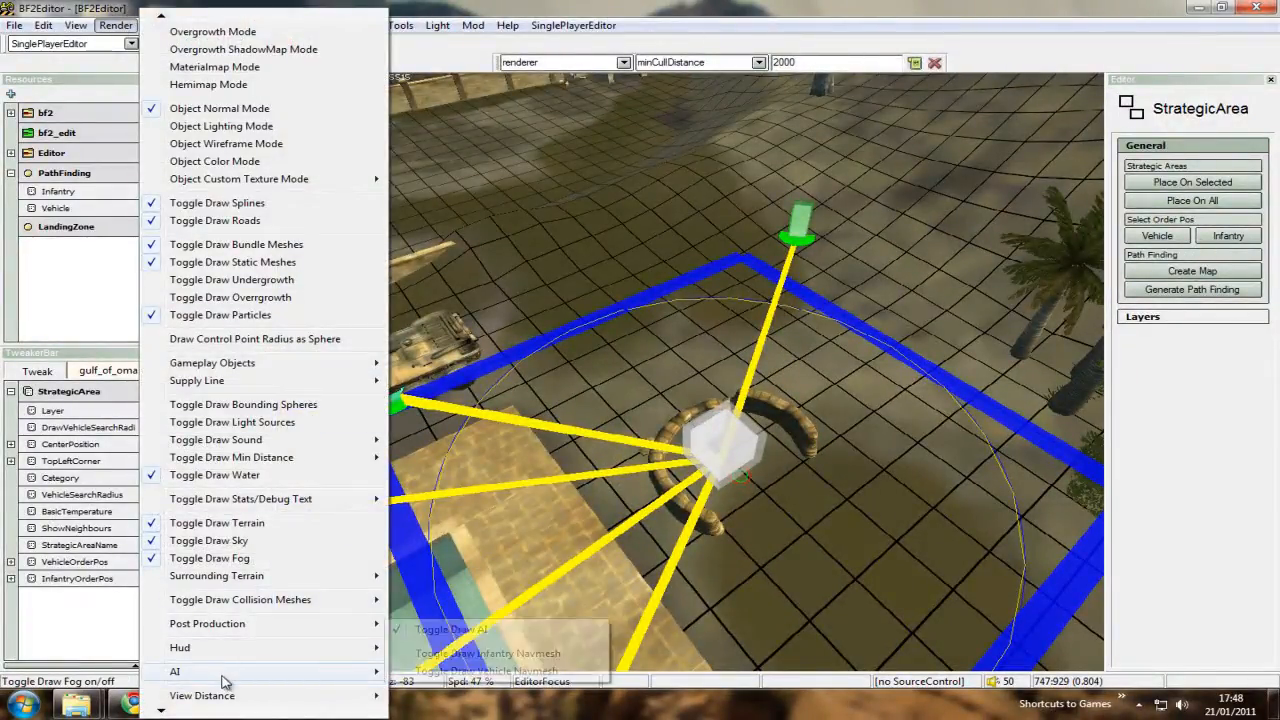
left_click(430, 653)
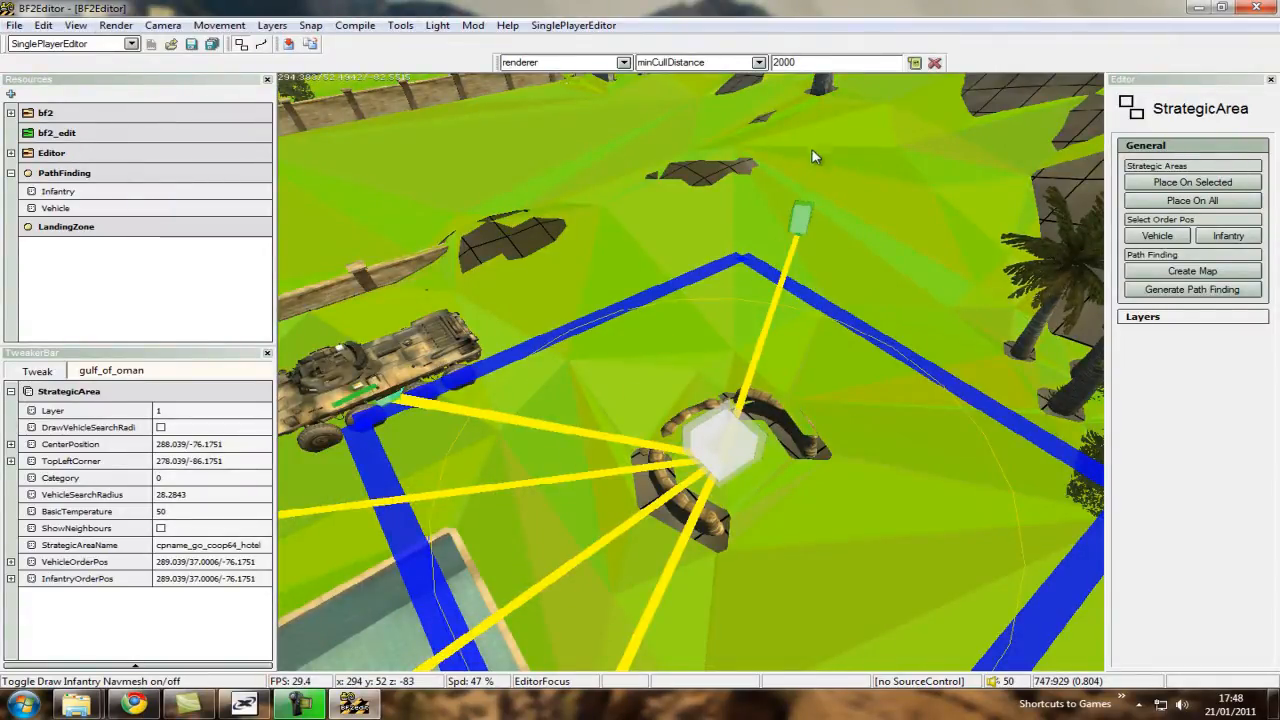
Examine the infantry navmesh coverage around the hotel control point, its sandbags and the pool.
key("ctrl+s")
scroll(688, 376, "up", 10, "ctrl")
key("ctrl+w")
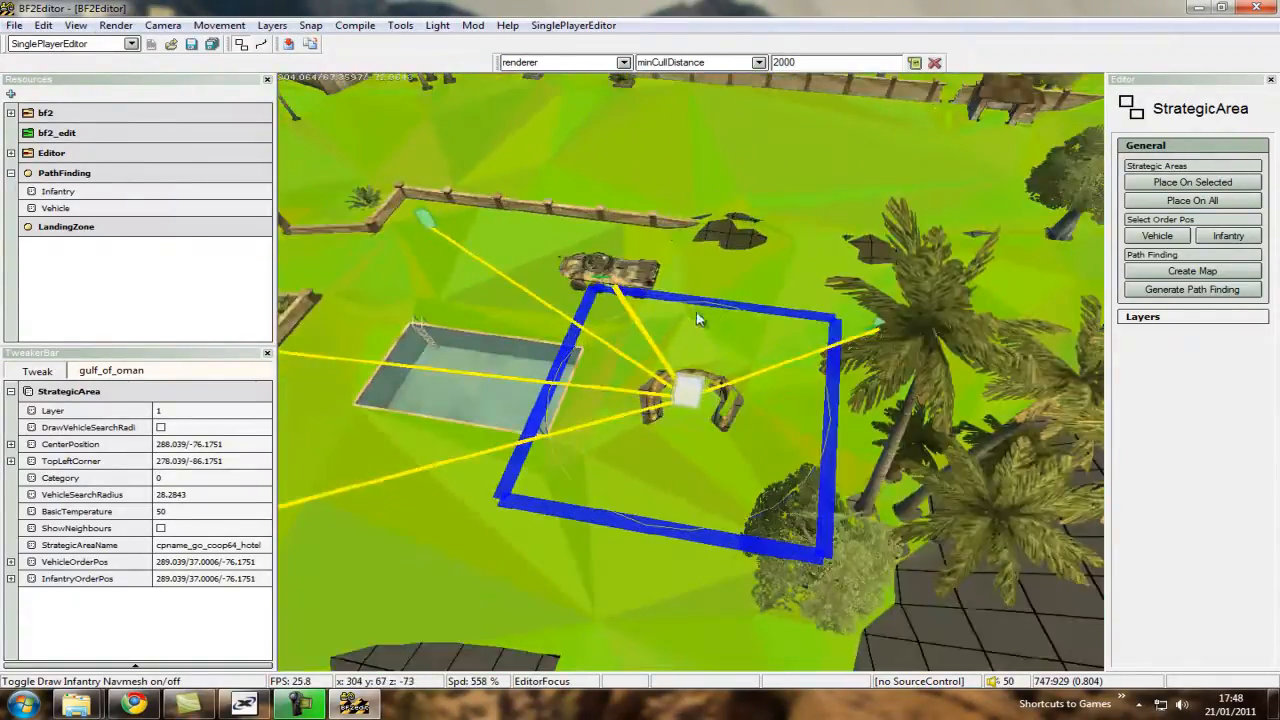
key("ctrl+w")
key("ctrl+s")
key("ctrl+w")
scroll(700, 372, "down", 5, "ctrl")
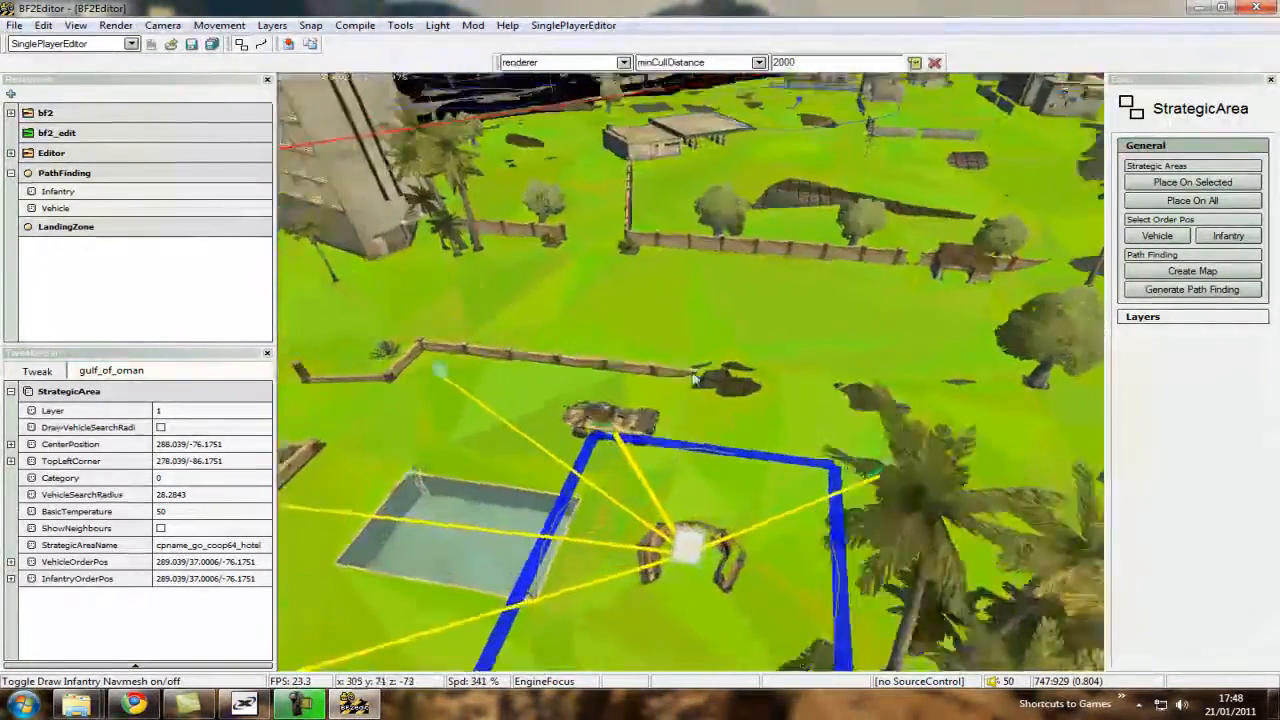
key("ctrl+s")
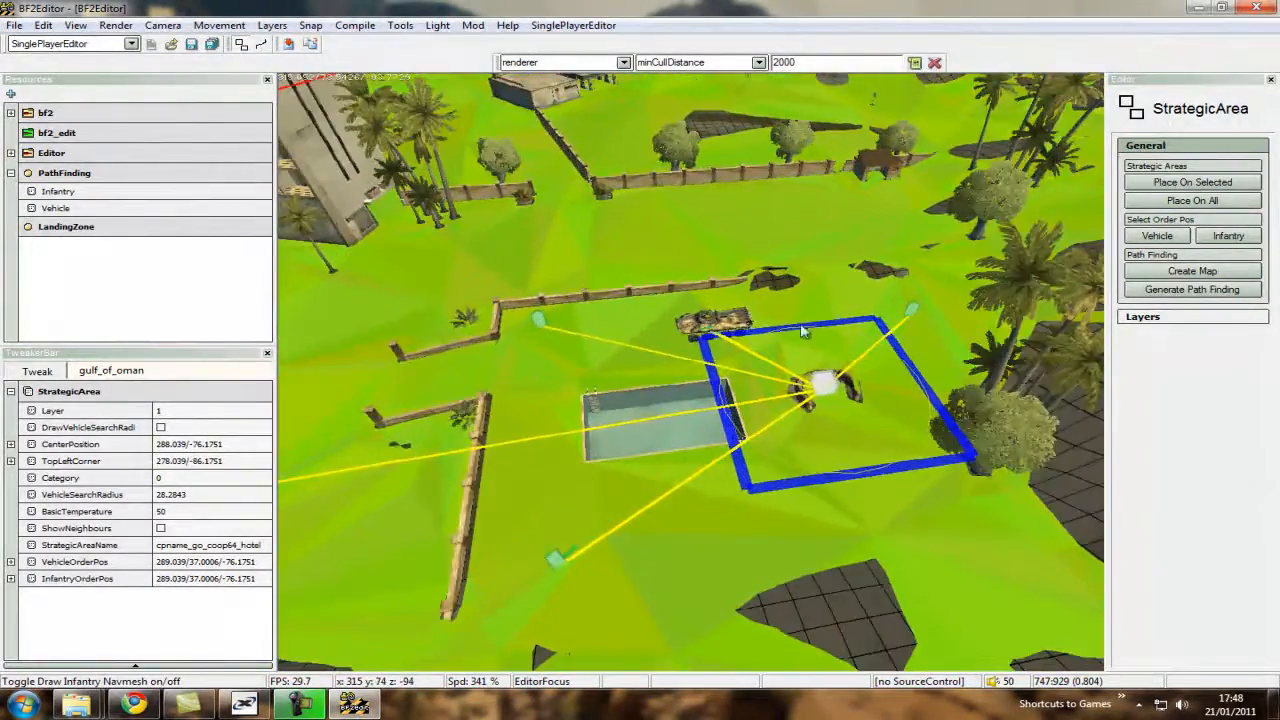
Set the infantry order position of cpname_go_coop64_hotel on clear navmesh ground just outside the curved sandbag wall.
left_click(828, 295)
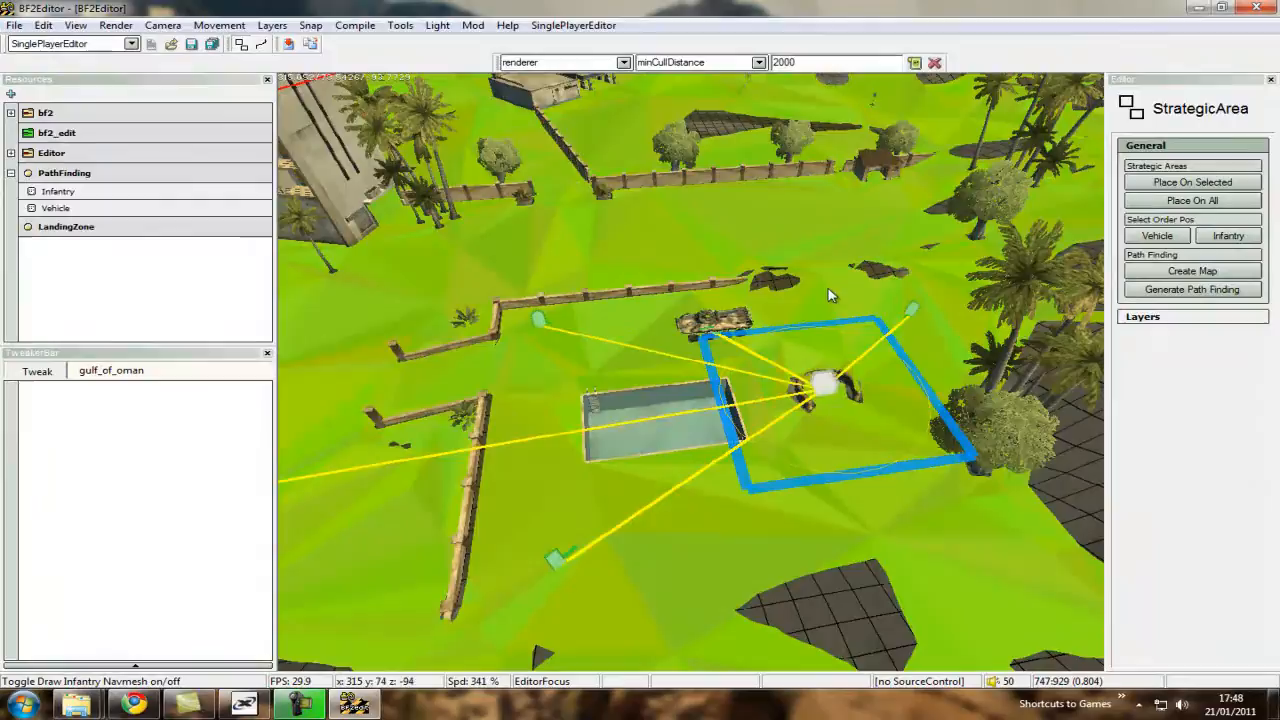
left_click(786, 365)
key("ctrl+d")
key("ctrl+w")
scroll(689, 374, "down", 4, "ctrl")
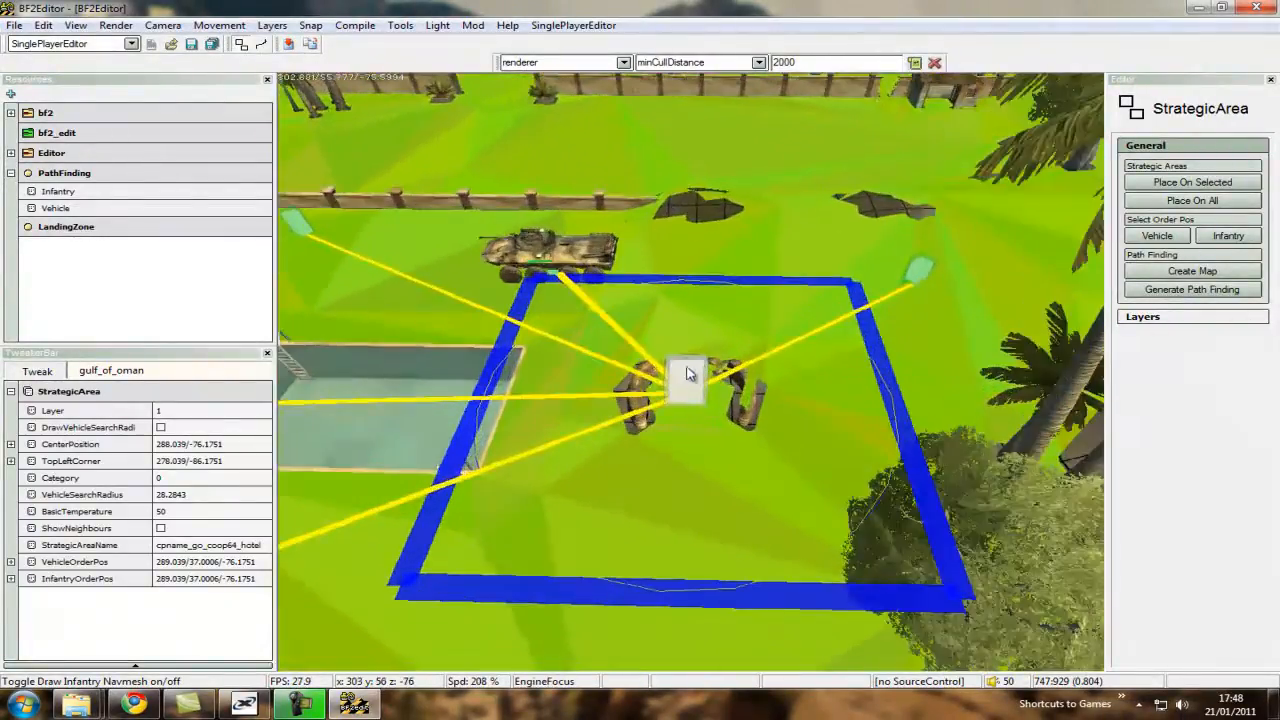
left_click(1232, 238)
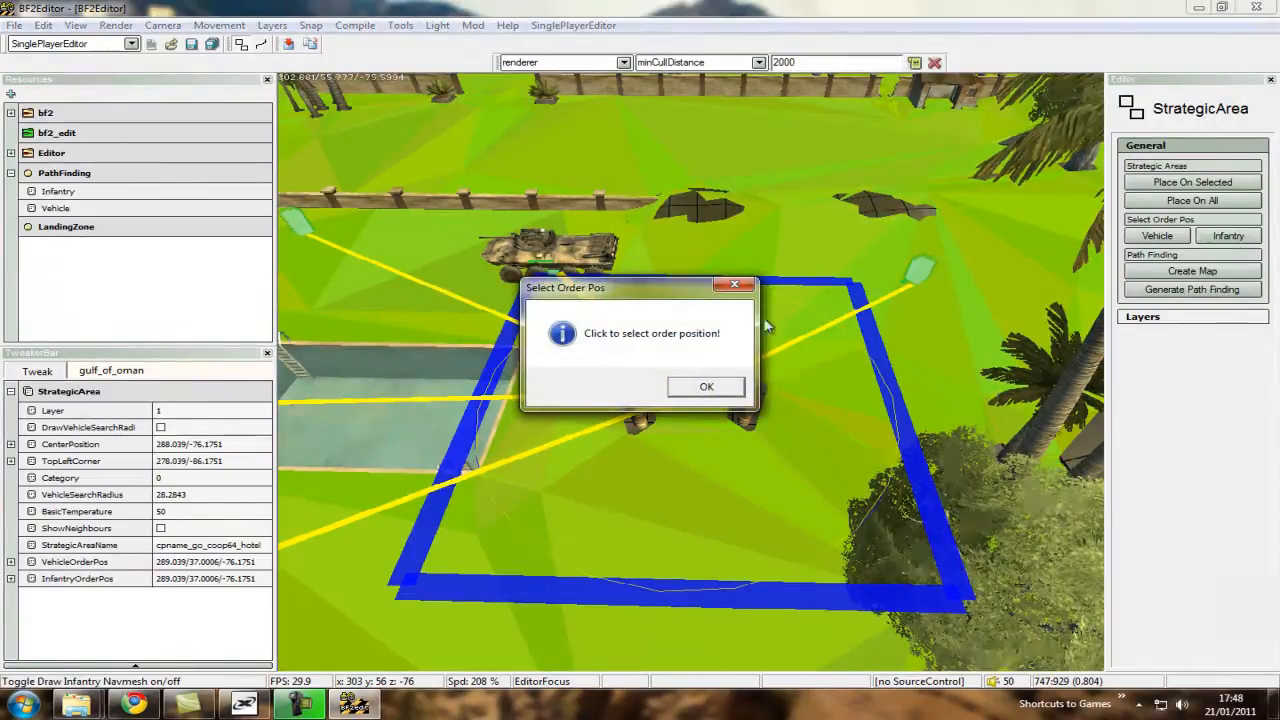
left_click(704, 389)
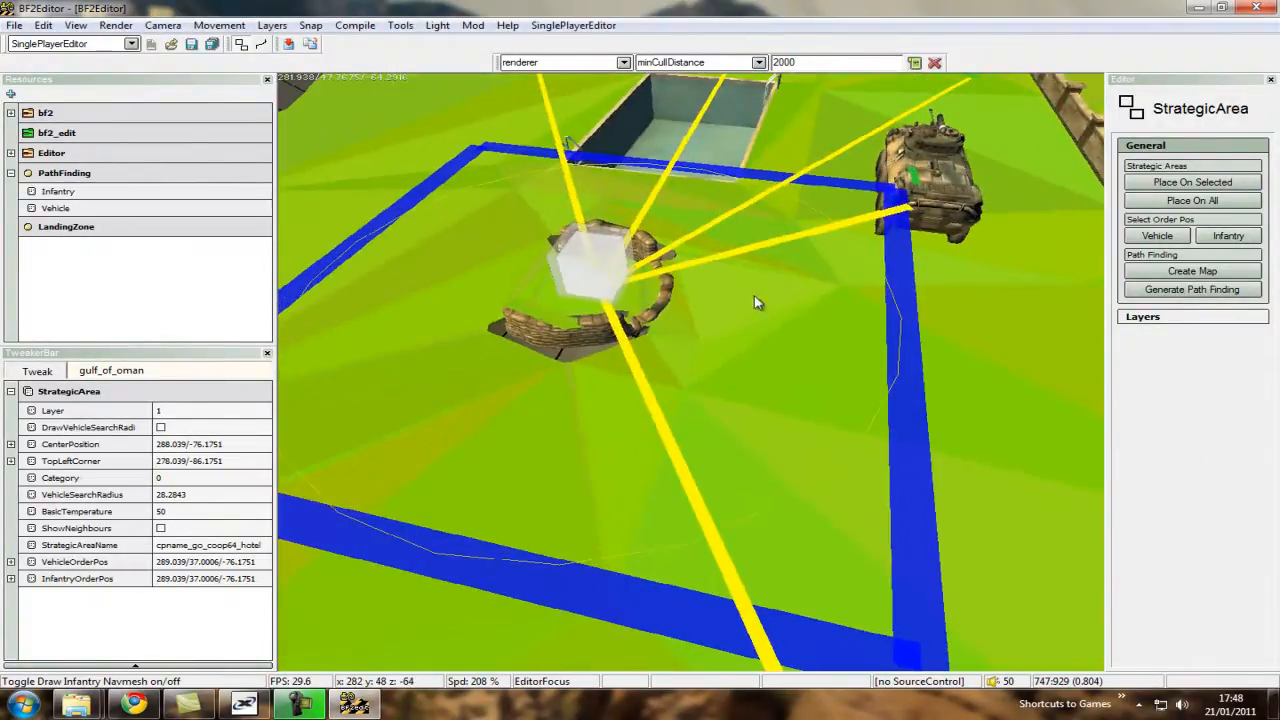
key("ctrl+s")
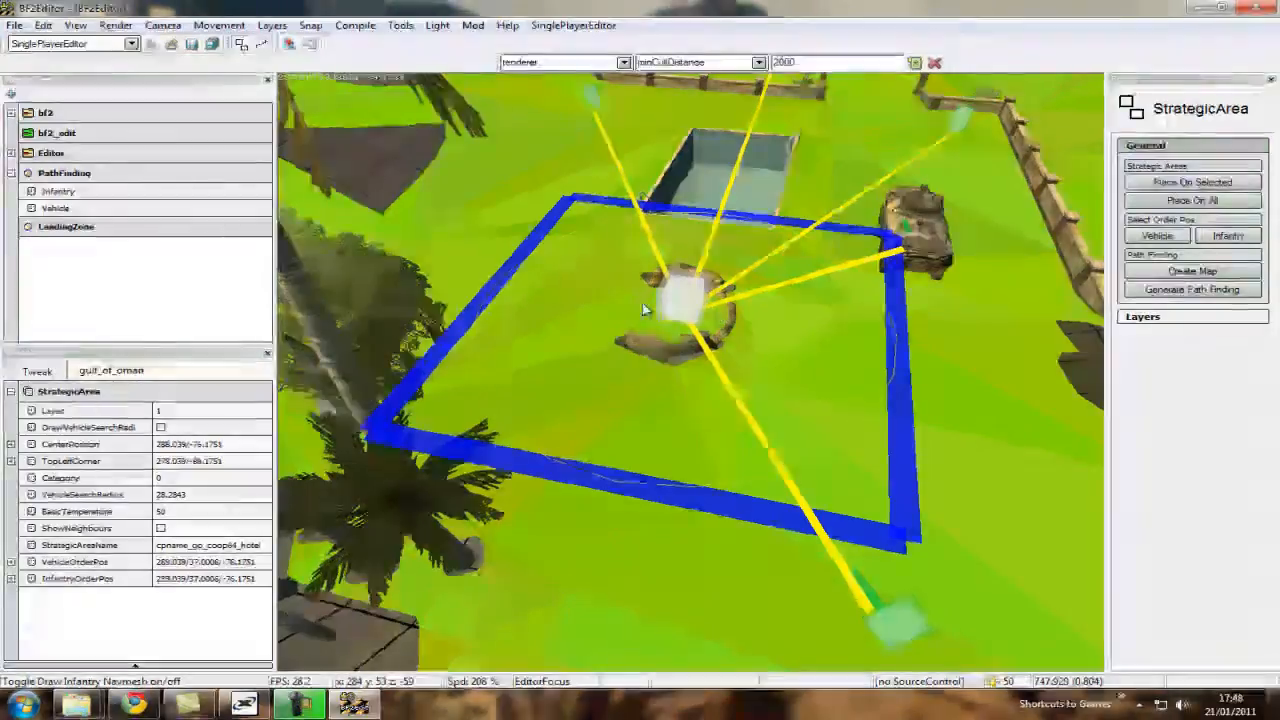
key("ctrl+d")
scroll(691, 377, "down", 4, "ctrl")
key("ctrl+w")
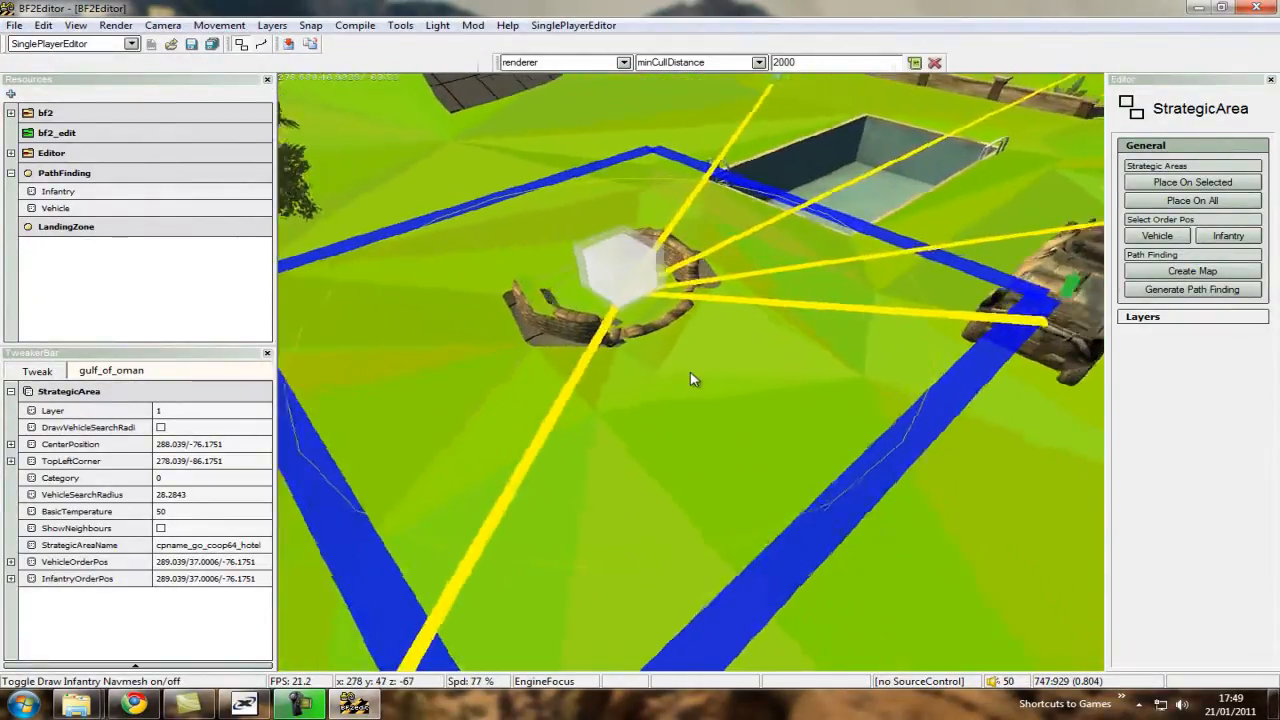
key("ctrl+d")
key("ctrl+w")
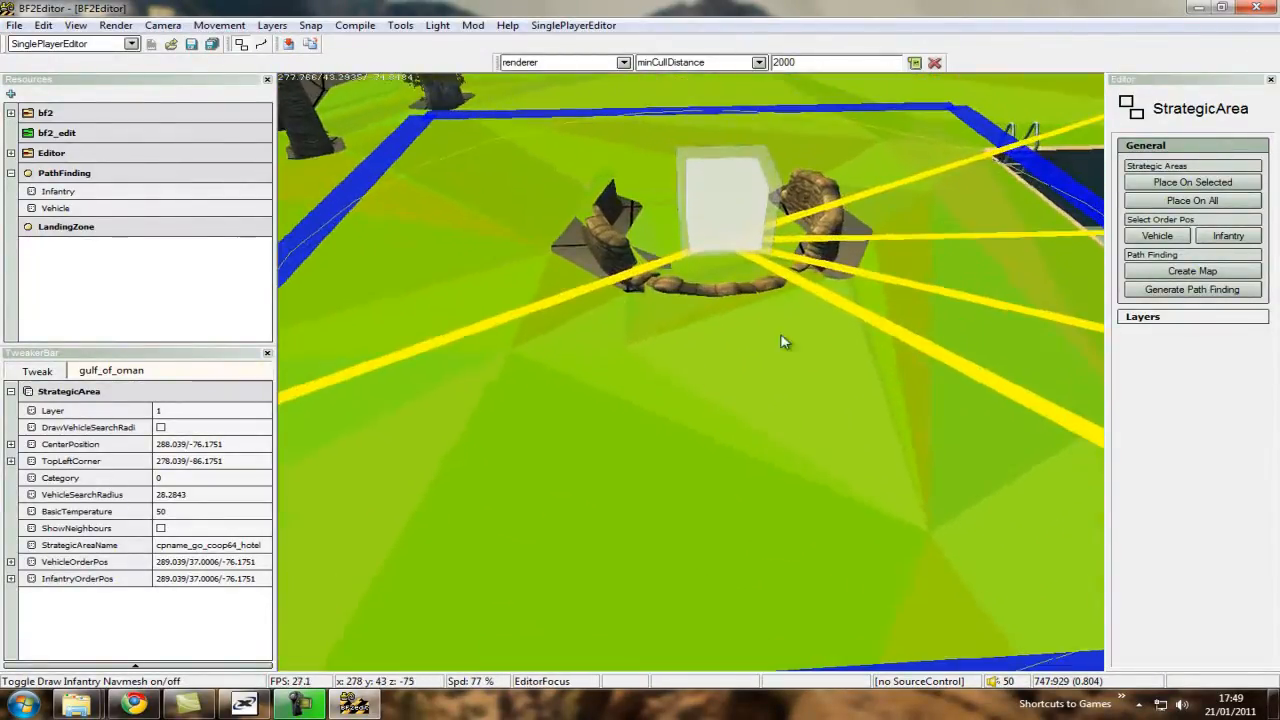
left_click(724, 380)
Set the infantry order position of the cpname_go_coop64_middleground strategic area on open navmesh near its control point.
key("ctrl+s")
scroll(706, 377, "up", 10, "ctrl")
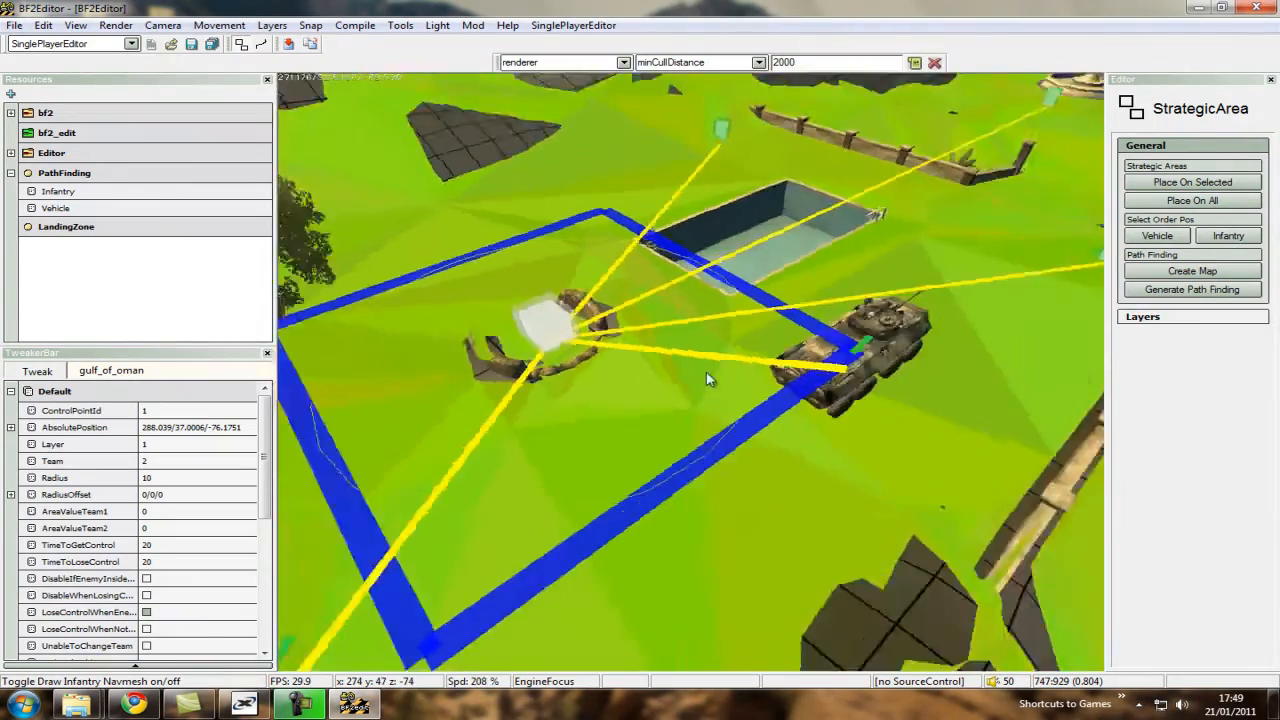
key("ctrl+w")
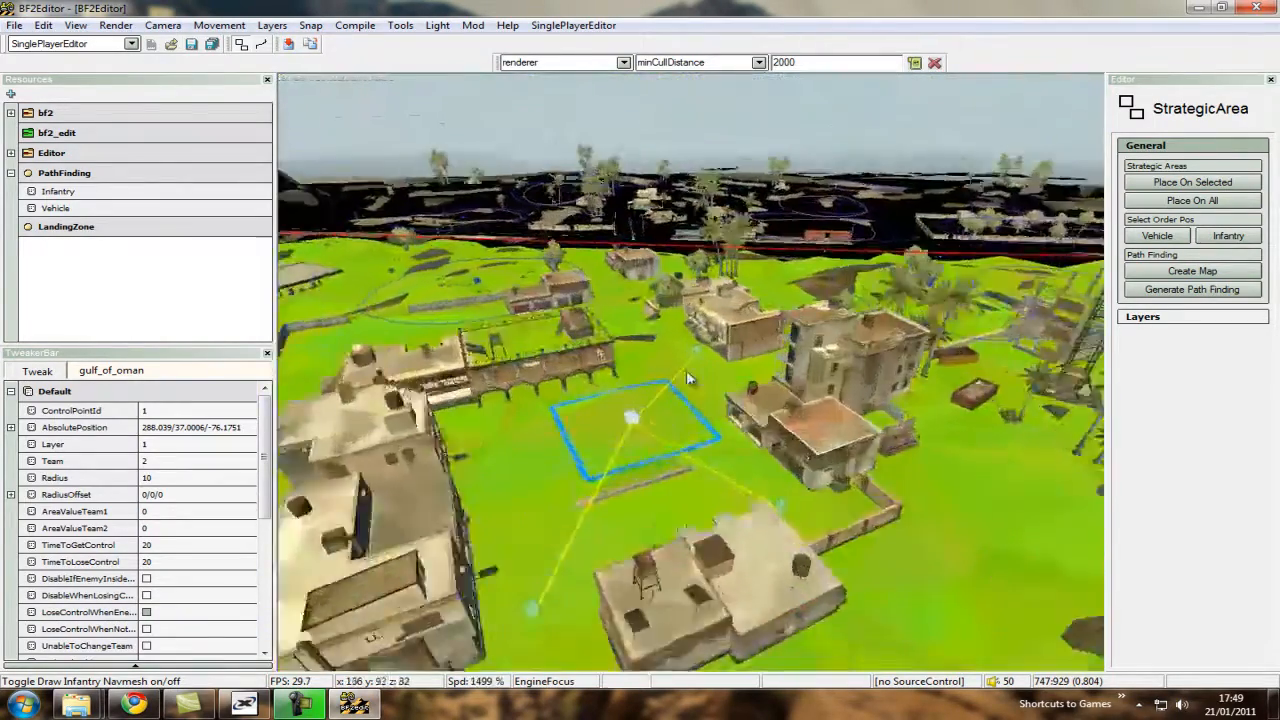
scroll(686, 370, "down", 5, "ctrl")
left_click(663, 449)
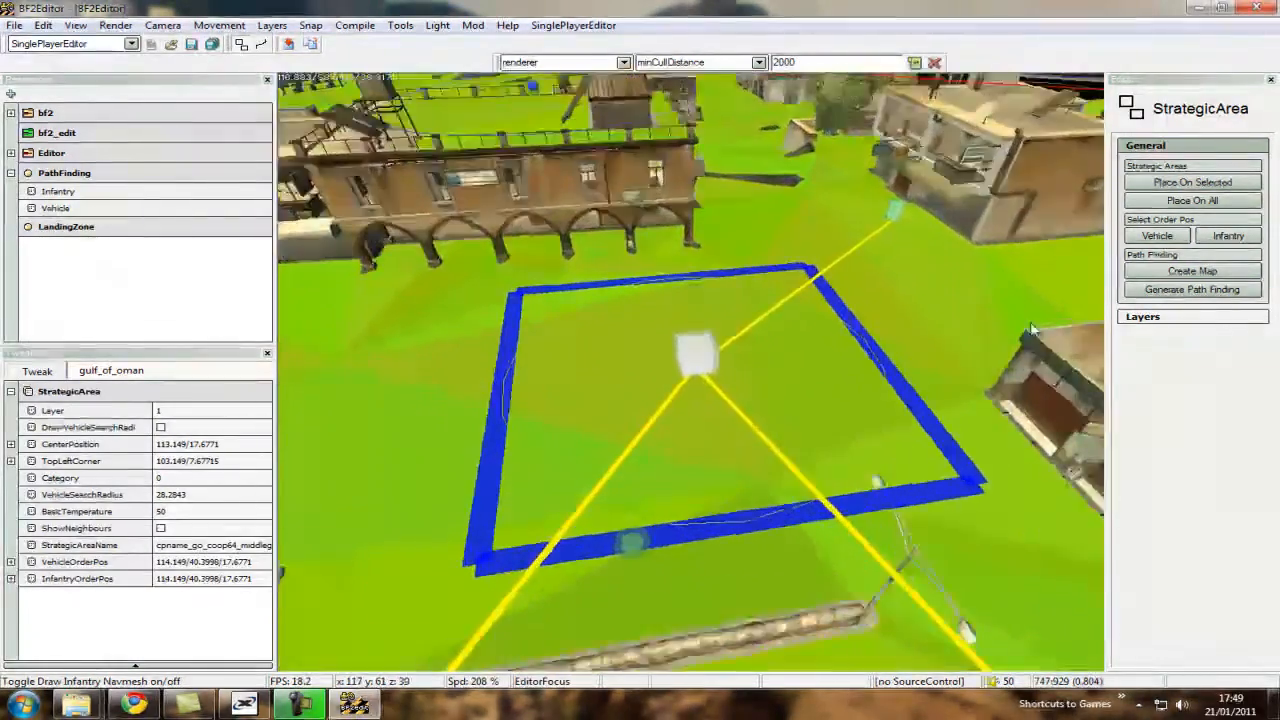
left_click(1228, 236)
left_click(707, 389)
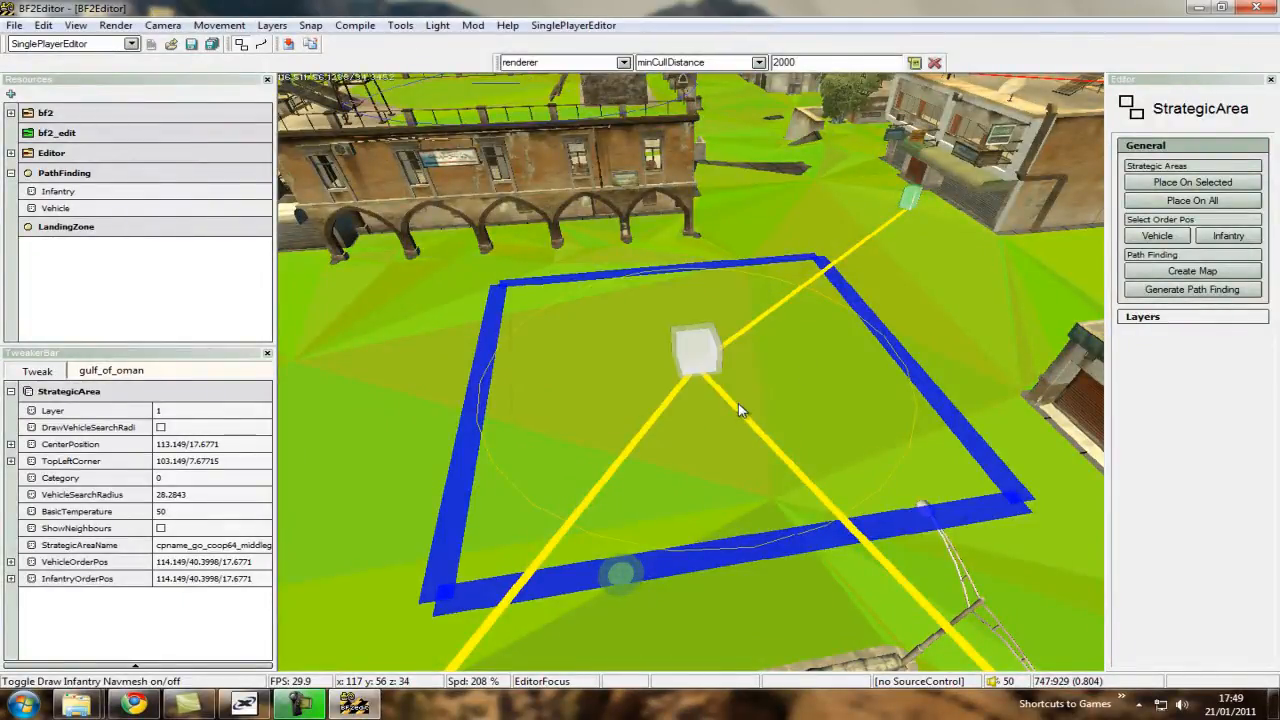
left_click(735, 399)
Set the infantry order position of the cpname_go_coop64_village strategic area on clear navmesh between the control point and the parked jeep.
key("ctrl+s")
scroll(733, 395, "up", 5, "ctrl")
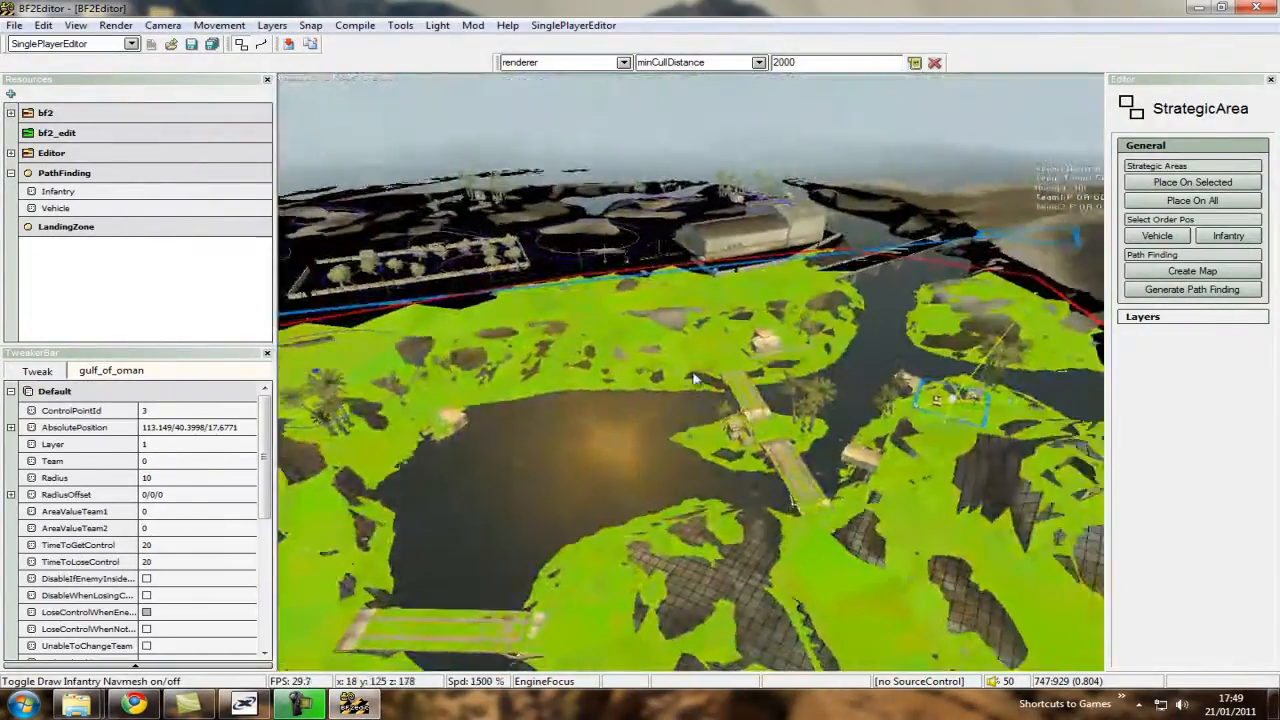
key("ctrl+w")
scroll(694, 374, "down", 5, "ctrl")
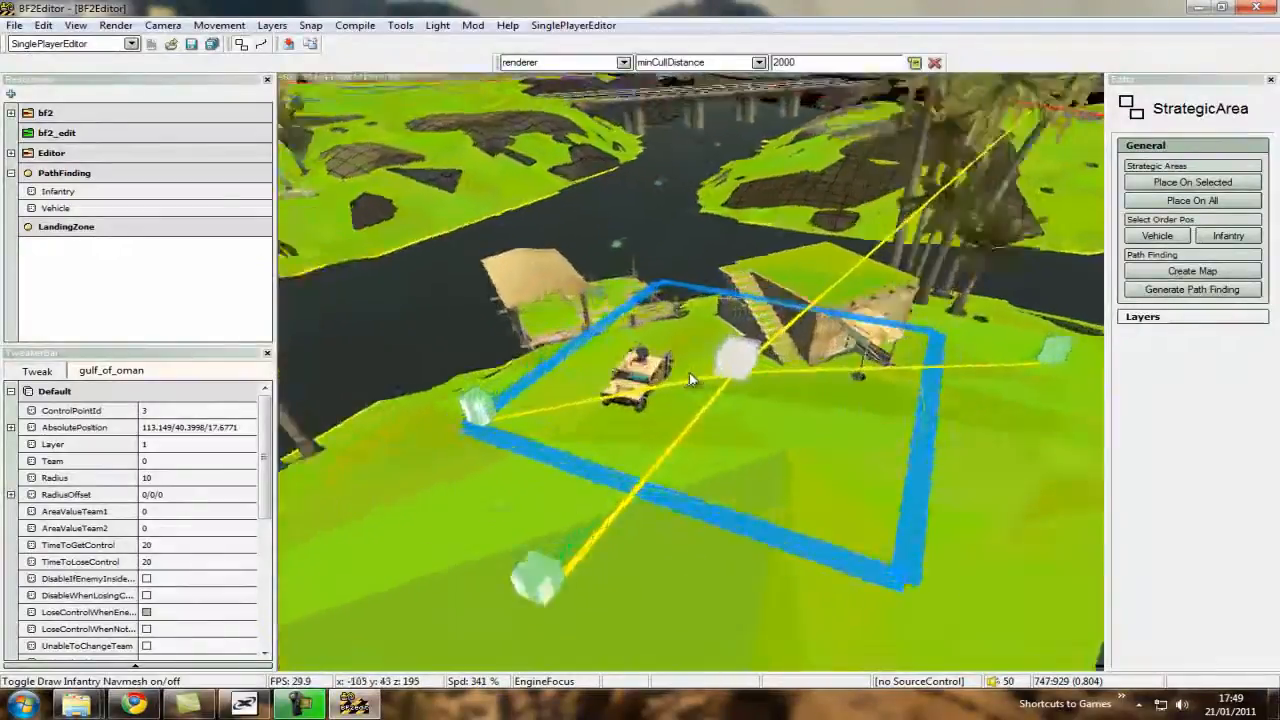
key("ctrl+w")
scroll(690, 376, "down", 3, "ctrl")
left_click(646, 475)
key("ctrl+s")
scroll(668, 382, "down", 4, "ctrl")
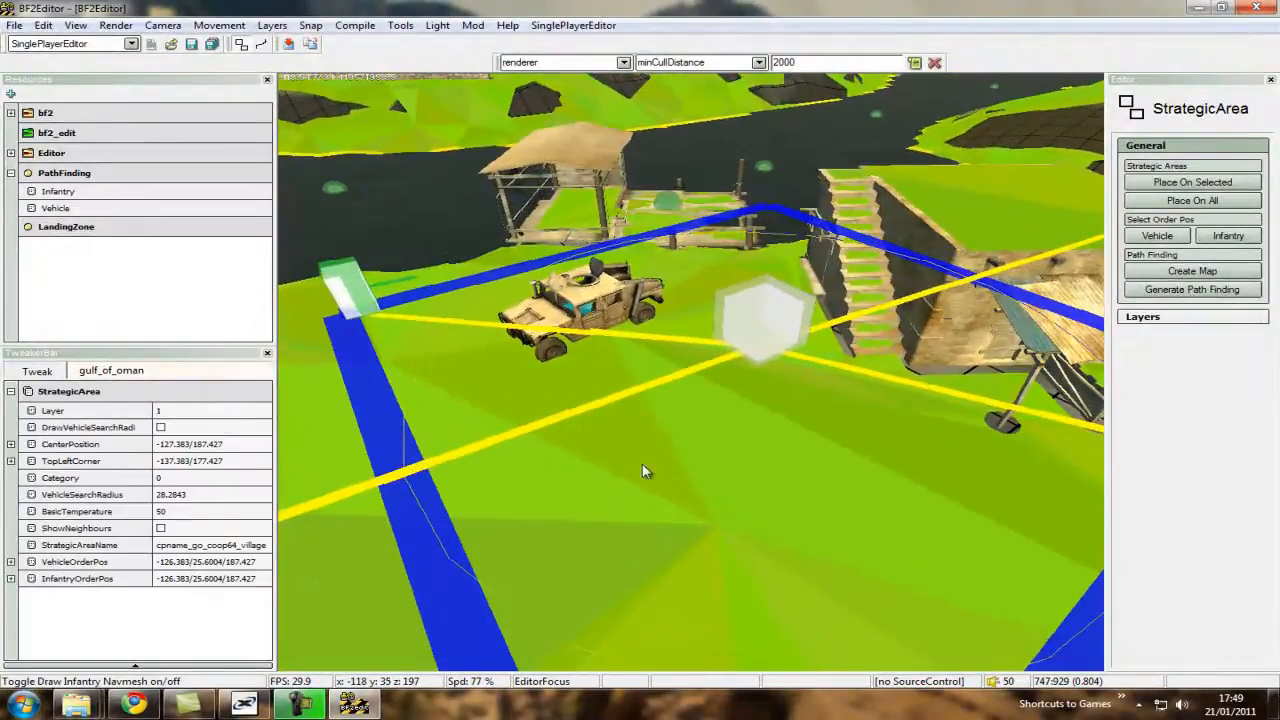
left_click(1228, 235)
left_click(723, 386)
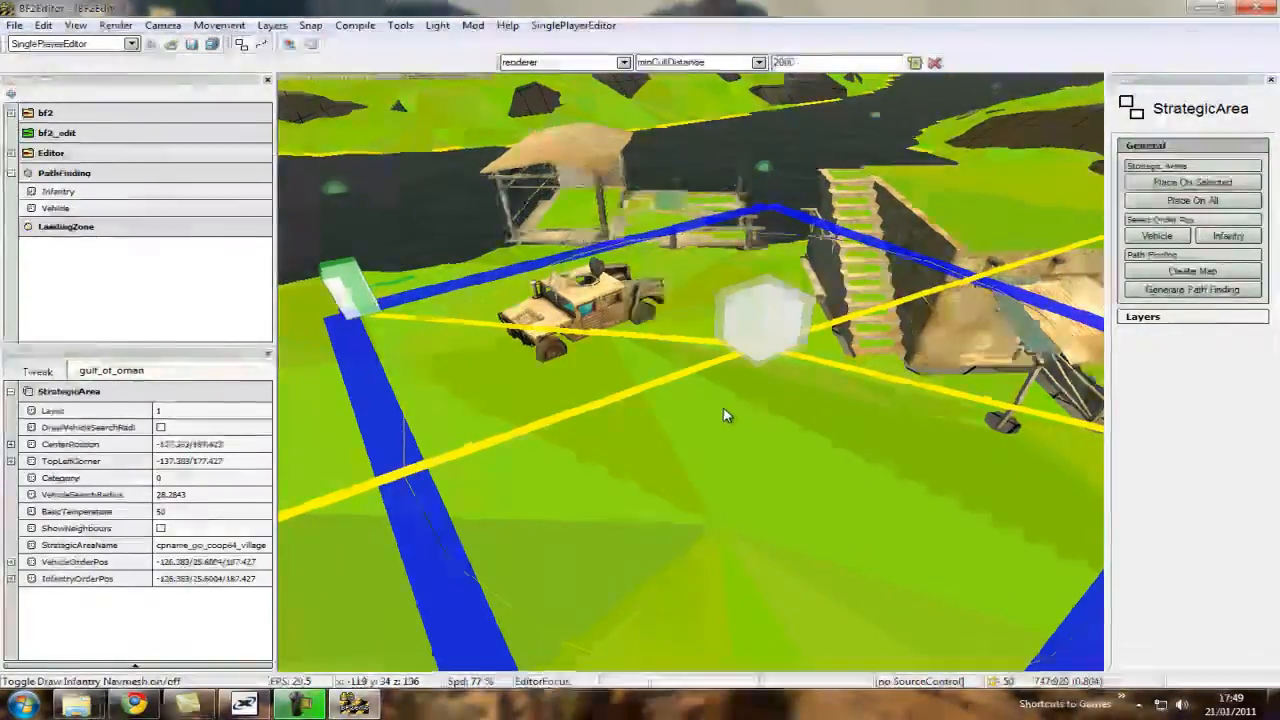
left_click(723, 408)
key("ctrl+s")
scroll(723, 408, "up", 10, "ctrl")
key("ctrl+a")
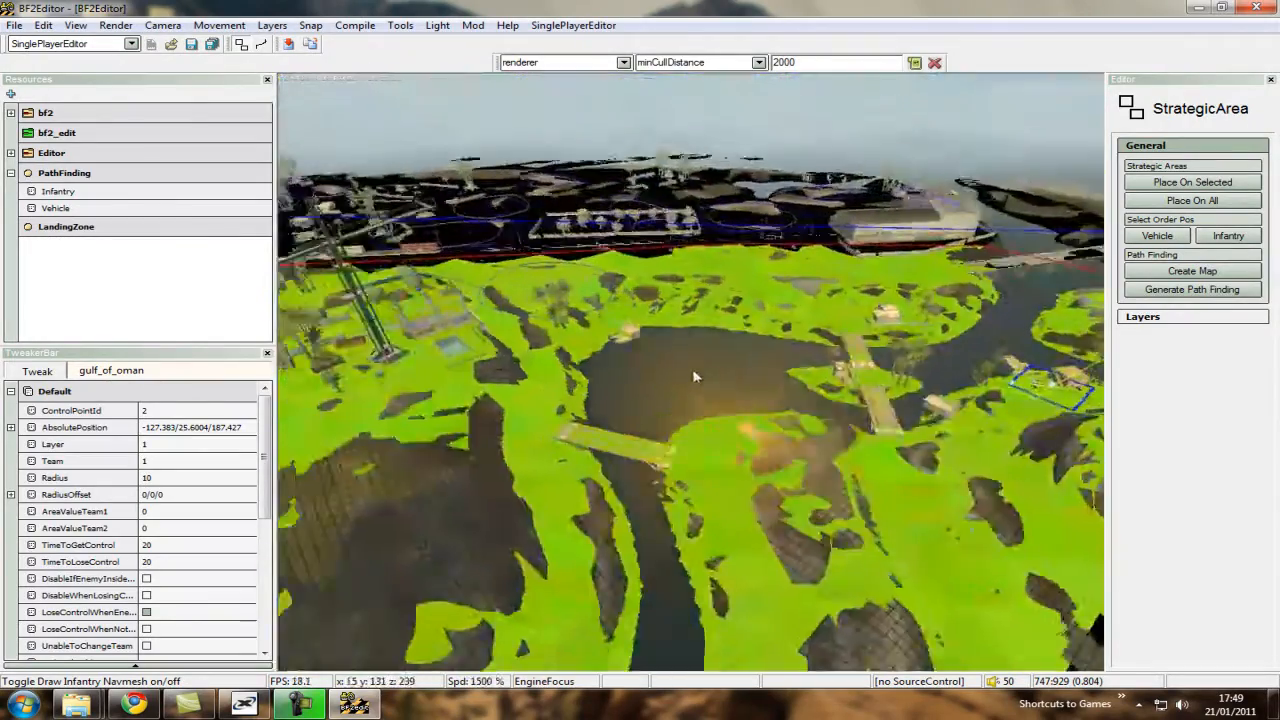
Return to the hotel control point and switch the navmesh display from infantry to vehicle.
key("ctrl+a")
key("ctrl+s")
scroll(693, 380, "down", 5, "ctrl")
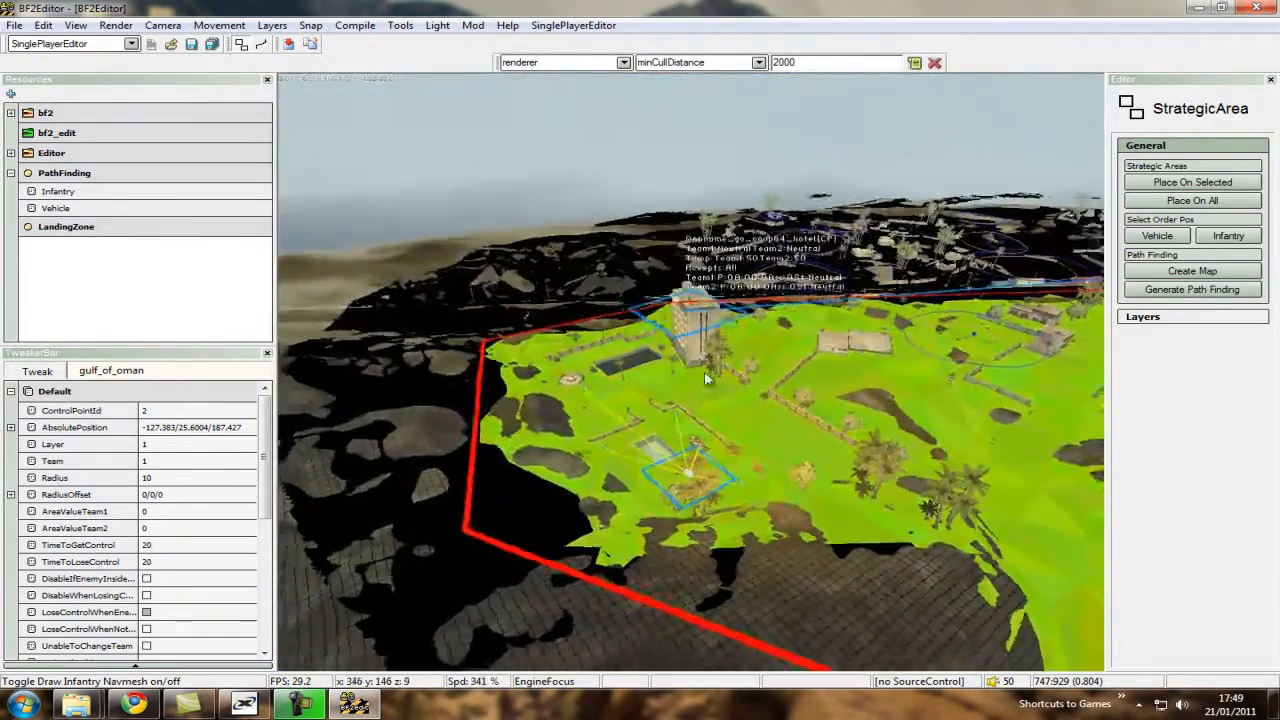
key("ctrl+w")
key("ctrl+w")
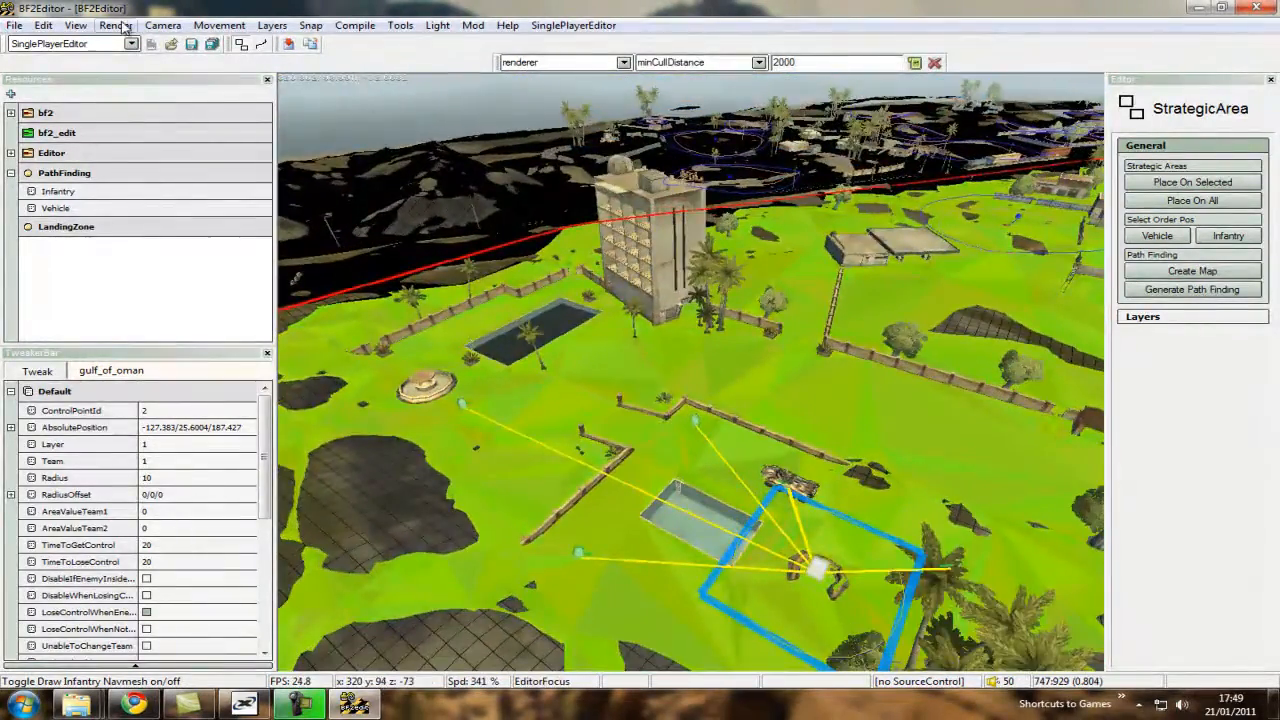
left_click(115, 26)
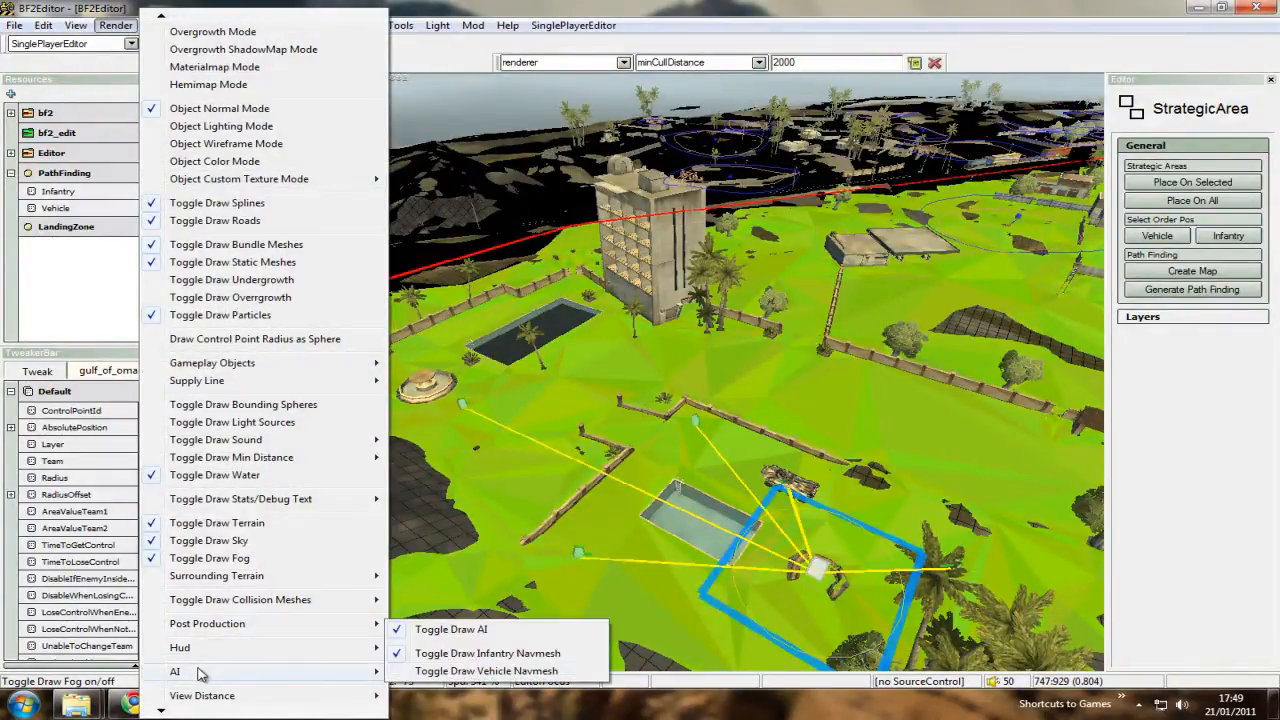
left_click(435, 655)
left_click(116, 26)
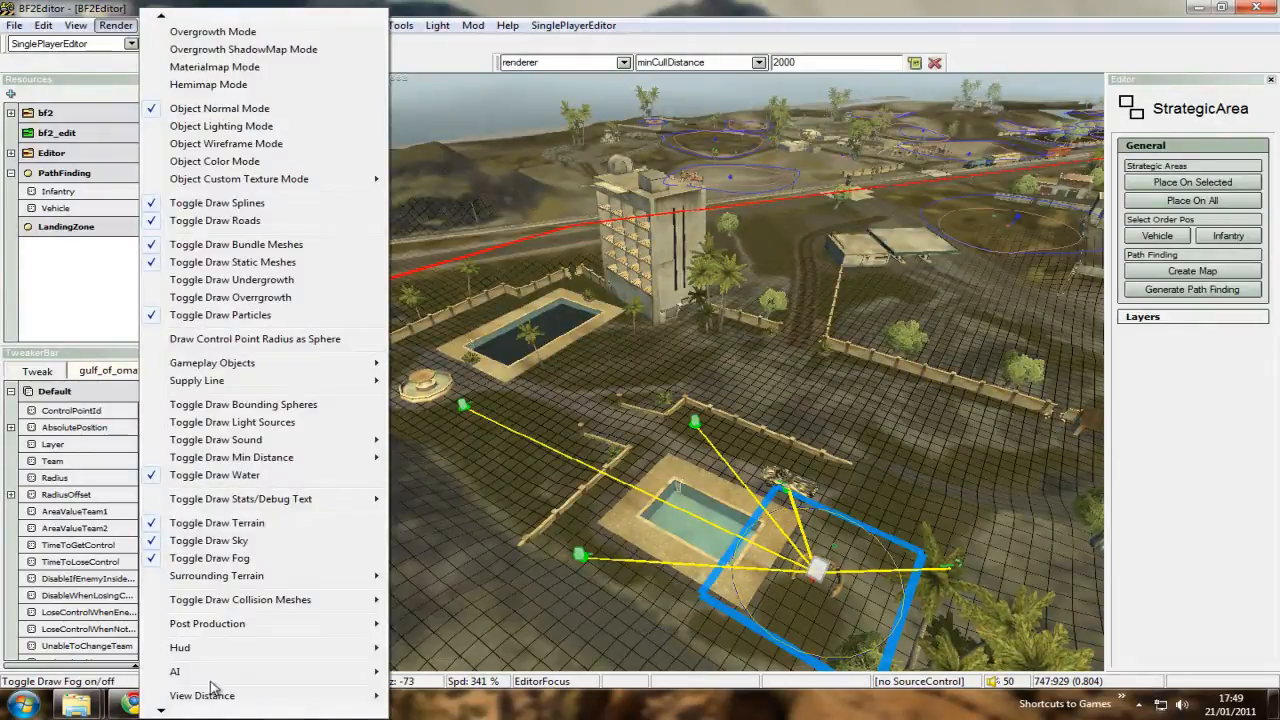
left_click(455, 672)
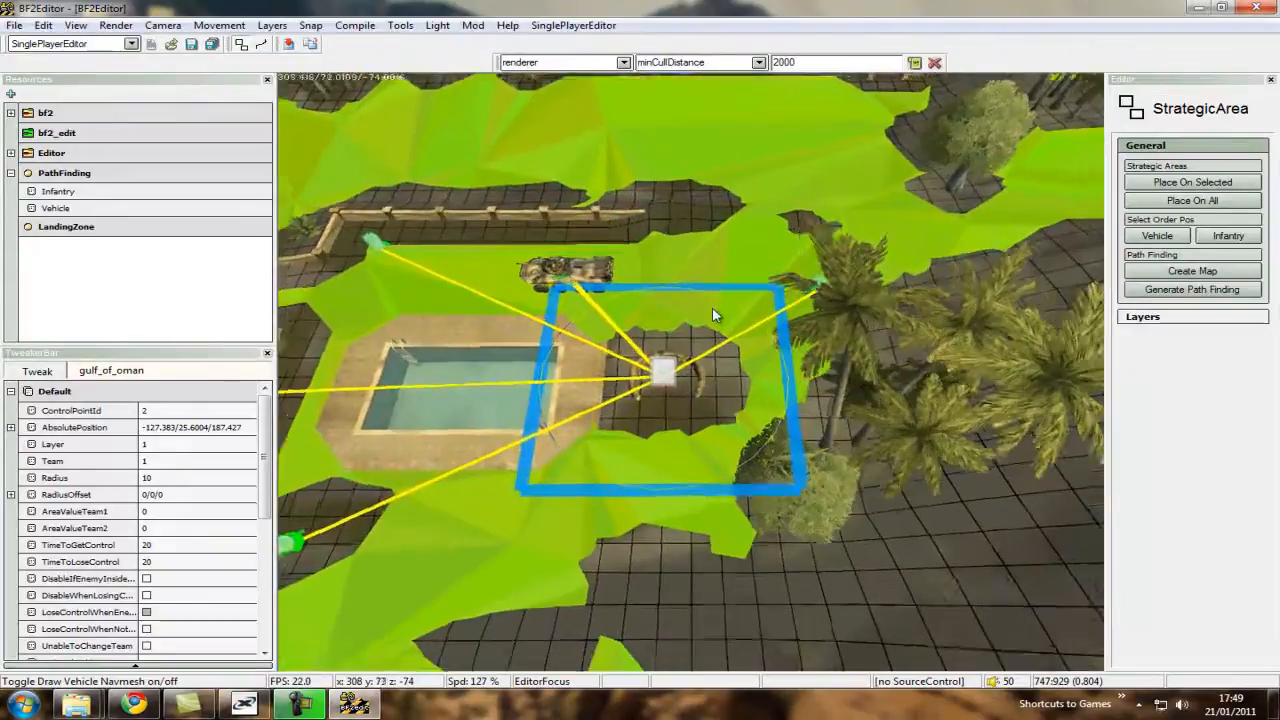
Set the vehicle order position of the cpname_go_coop64_hotel strategic area on clear vehicle navmesh outside the sandbags, within the area's boundary.
left_click(712, 315)
key("ctrl+w")
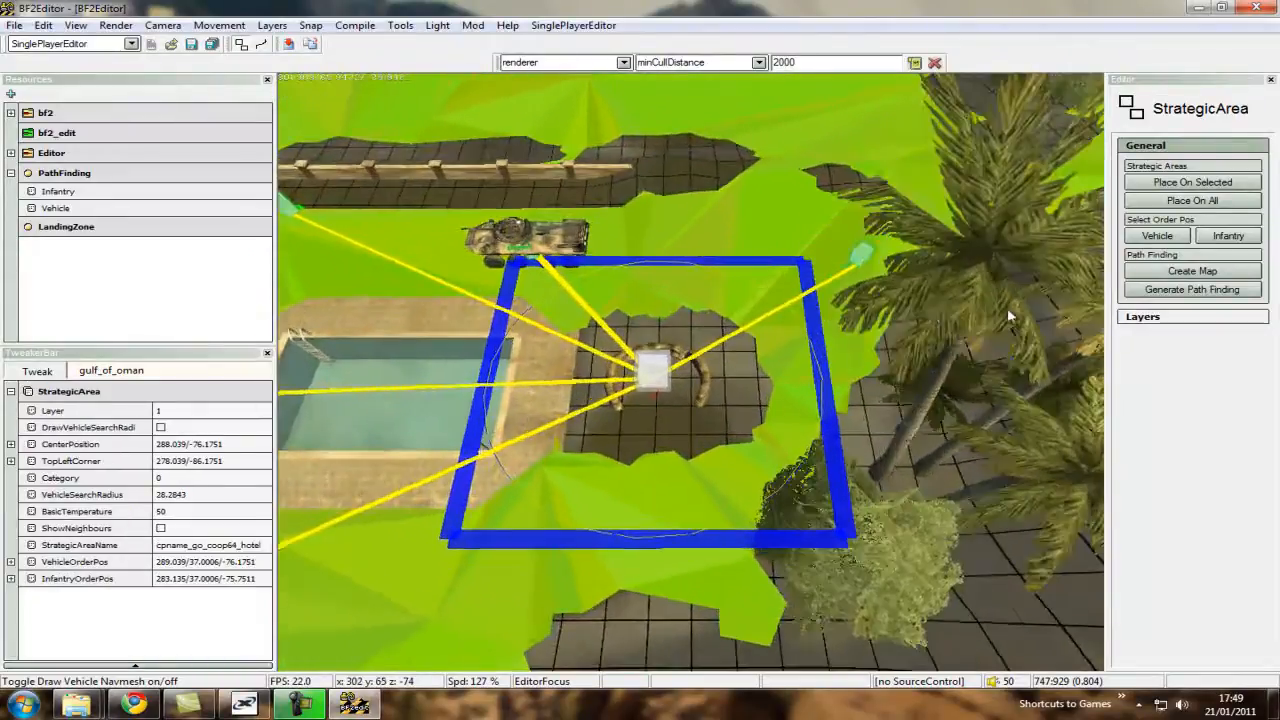
key("ctrl+d")
key("ctrl+w")
key("ctrl+d")
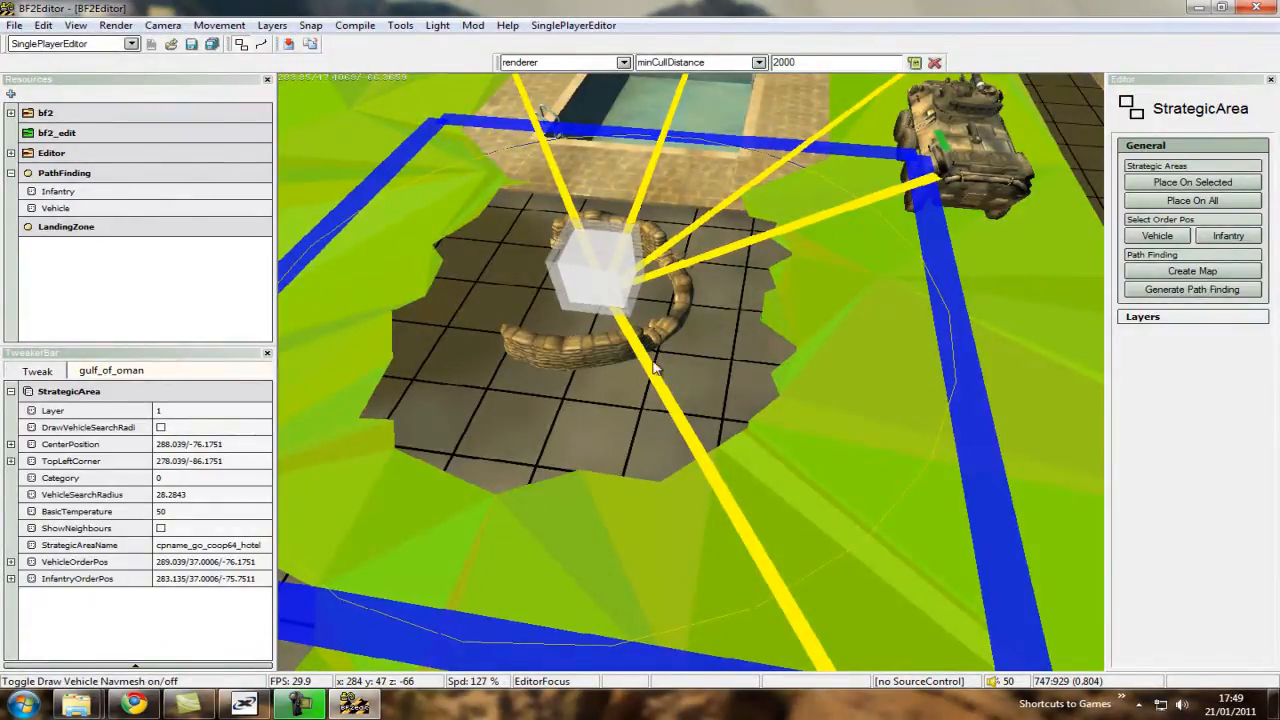
middle_click_drag(655, 368, 621, 247, "alt")
right_click_drag(621, 247, 758, 303, "alt")
left_click_drag(758, 303, 728, 428, "alt")
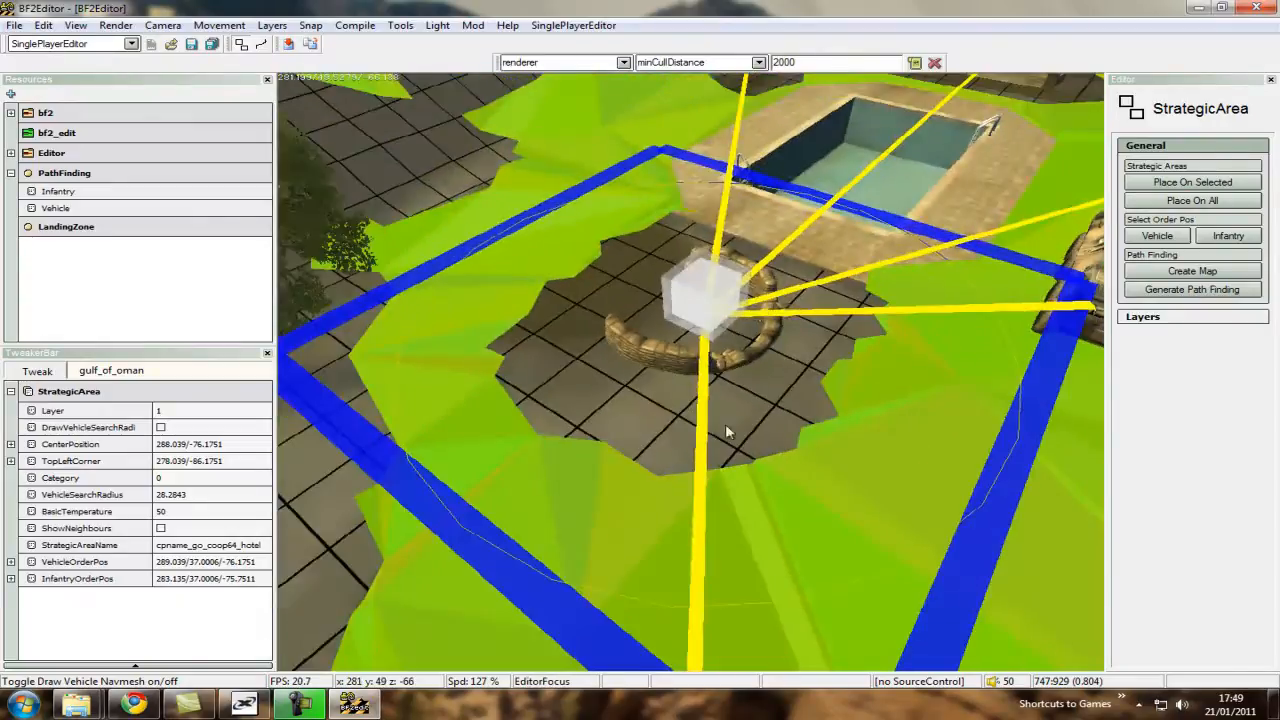
key("ctrl+s")
key("ctrl+w")
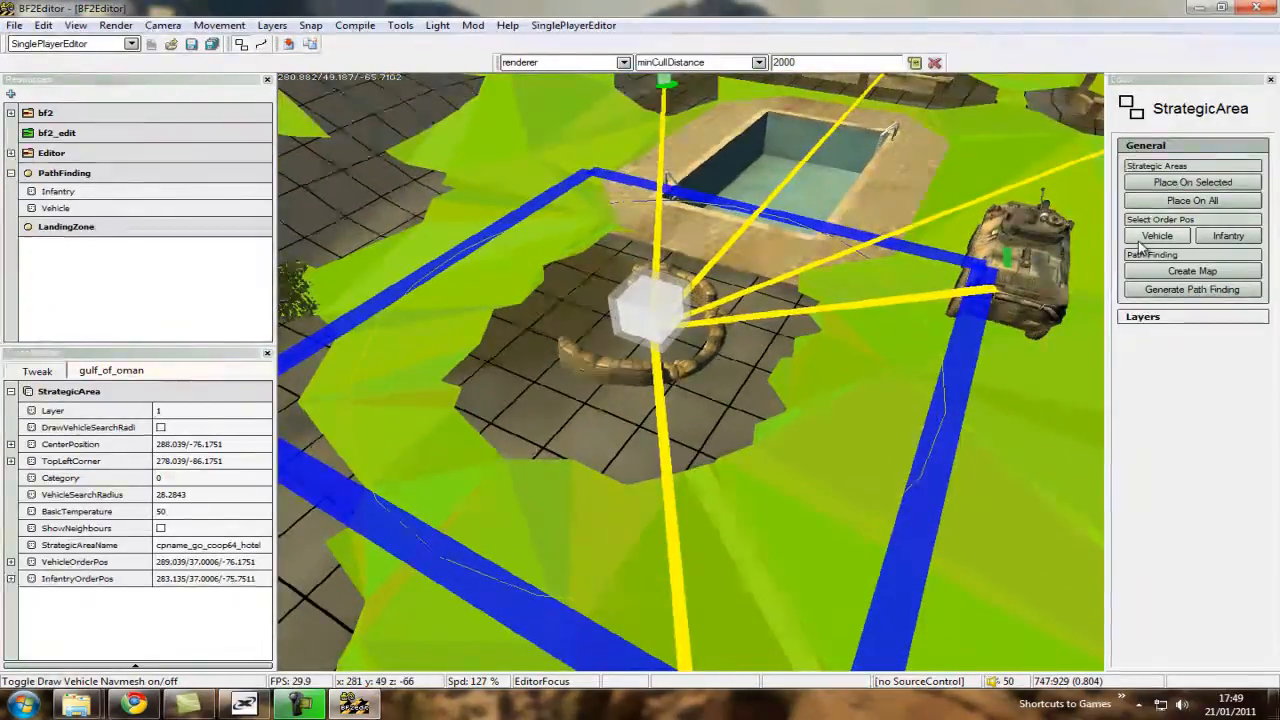
left_click(1148, 238)
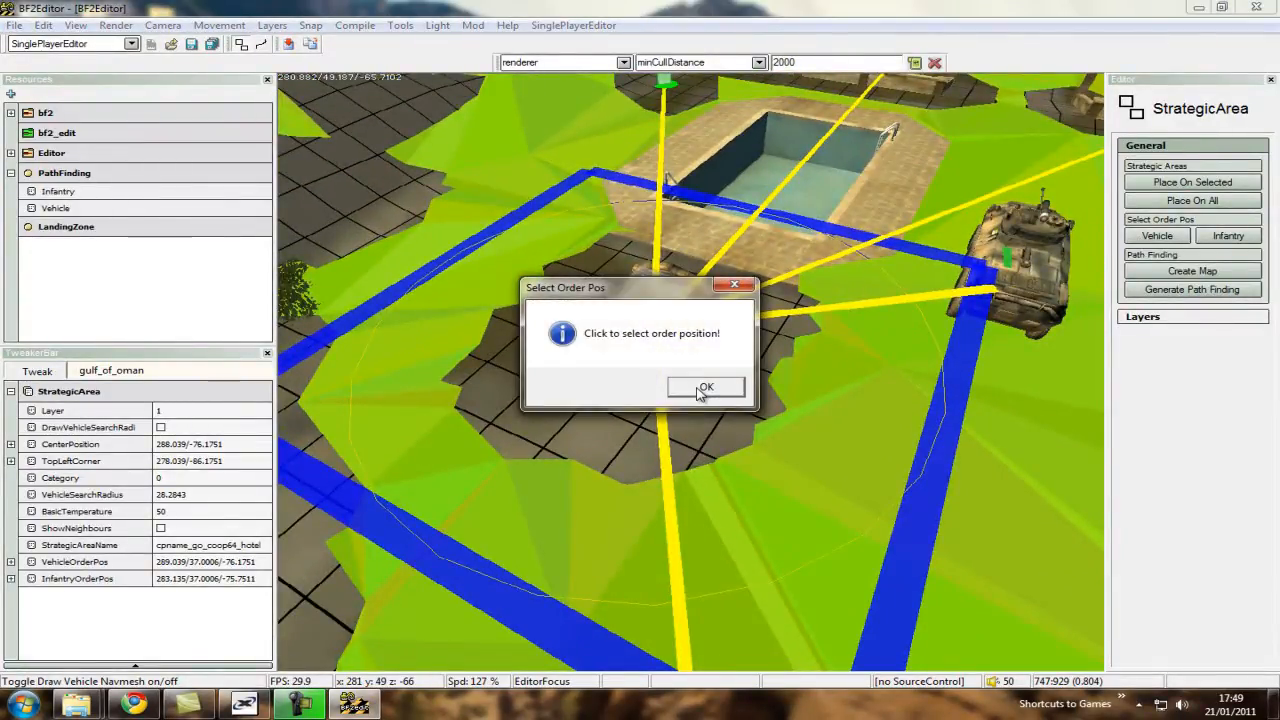
left_click(704, 389)
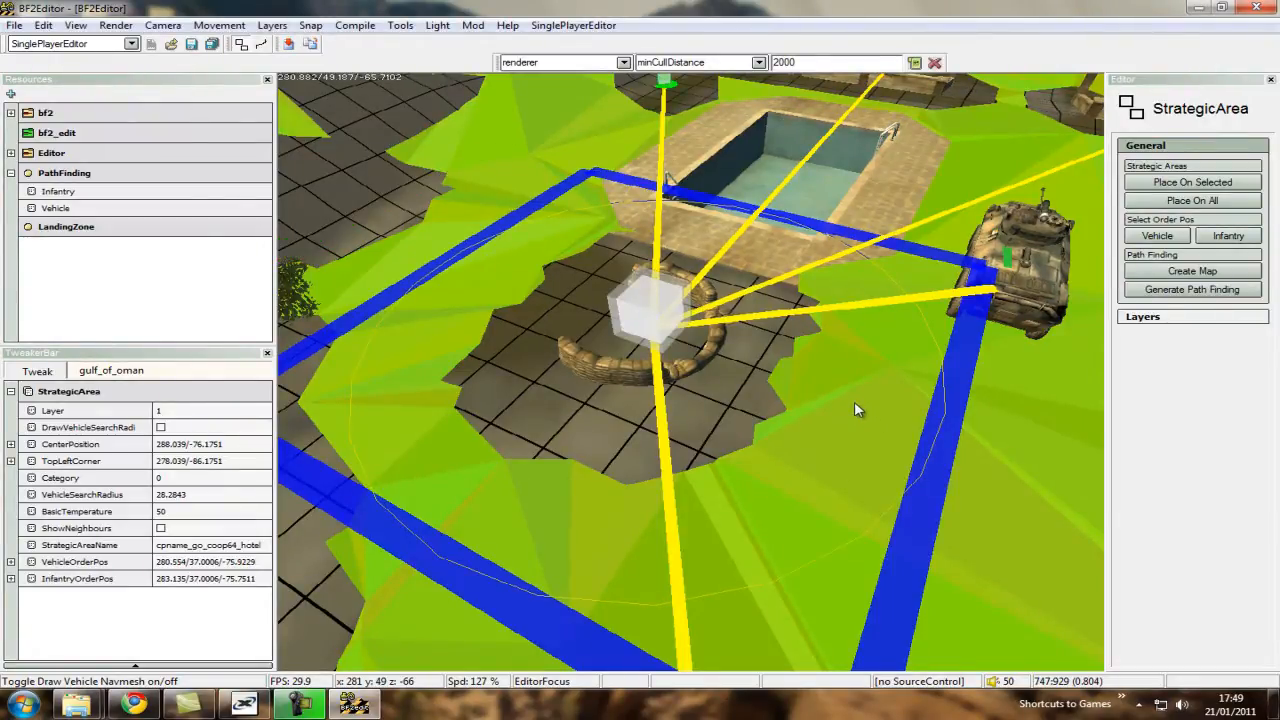
Examine the vehicle navmesh coverage around the hotel control point, its spawn points, the pool and the surrounding walls.
key("ctrl+s")
scroll(854, 403, "up", 5, "ctrl")
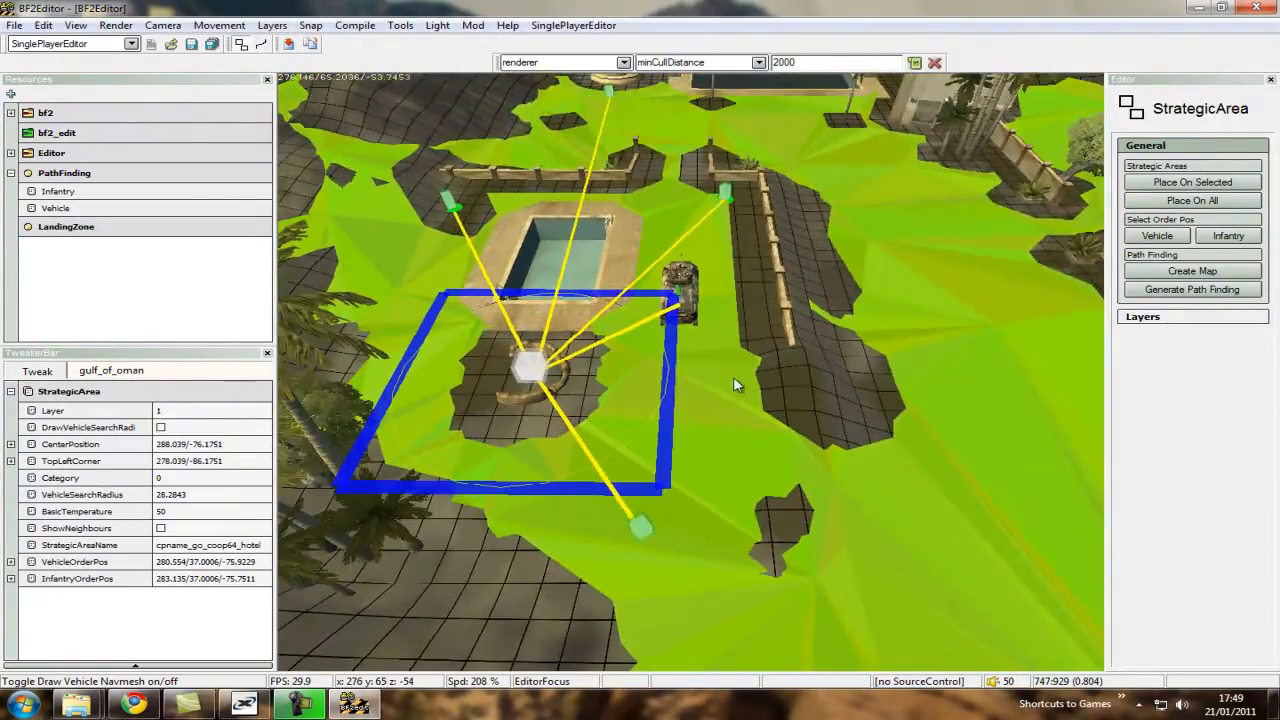
key("ctrl+w")
key("ctrl+s")
scroll(690, 375, "up", 5, "ctrl")
key("ctrl+d")
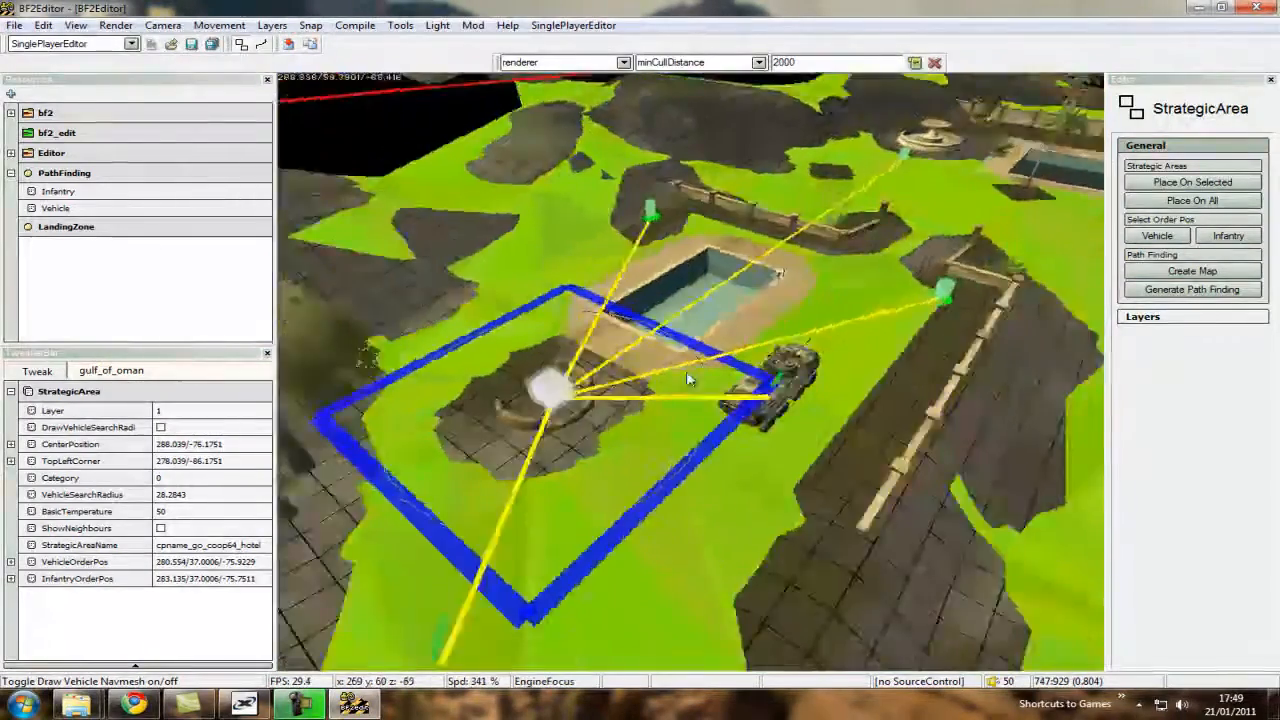
key("ctrl+w")
key("ctrl+d")
key("ctrl+w")
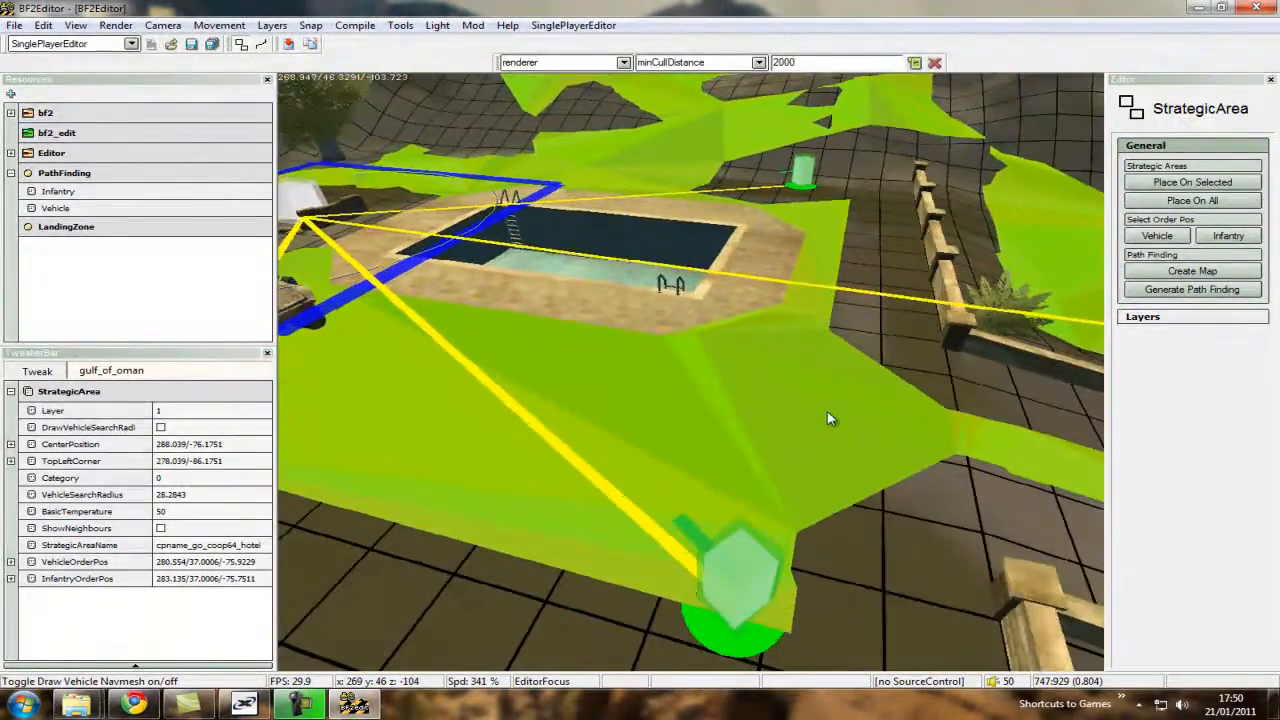
key("ctrl+s")
key("ctrl+w")
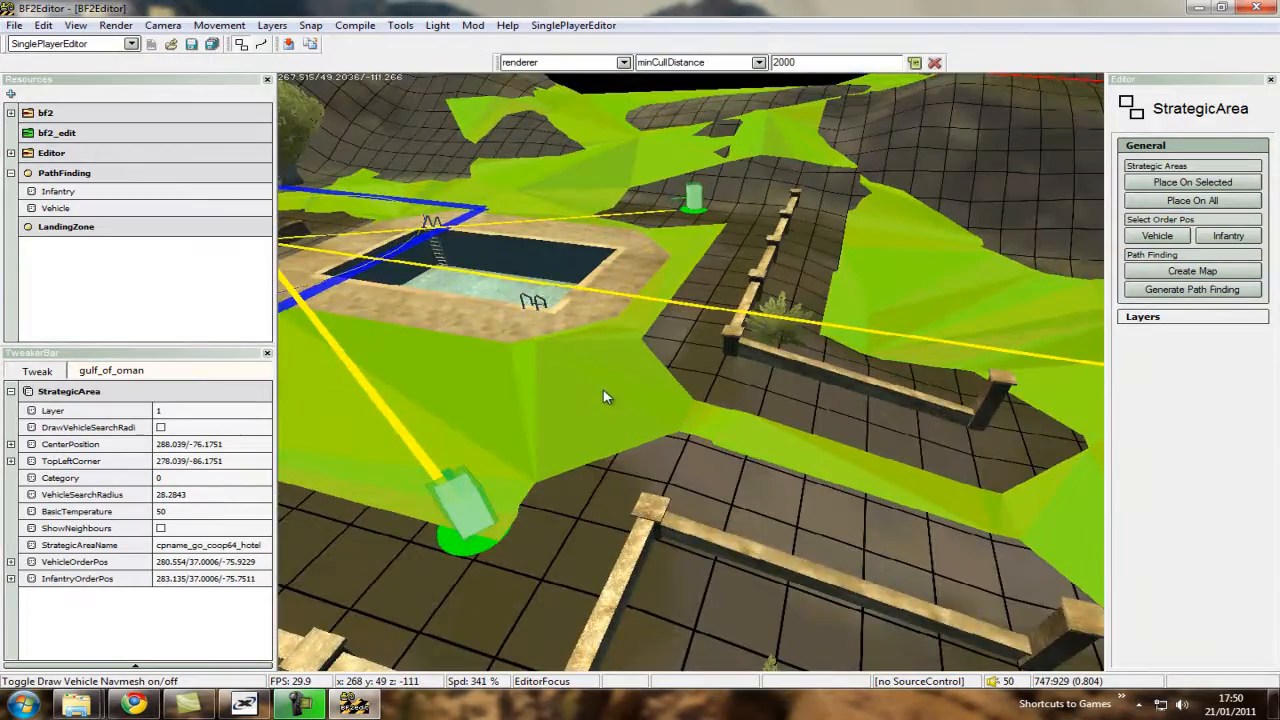
scroll(690, 377, "down", 4, "ctrl")
key("ctrl+w")
key("ctrl+a")
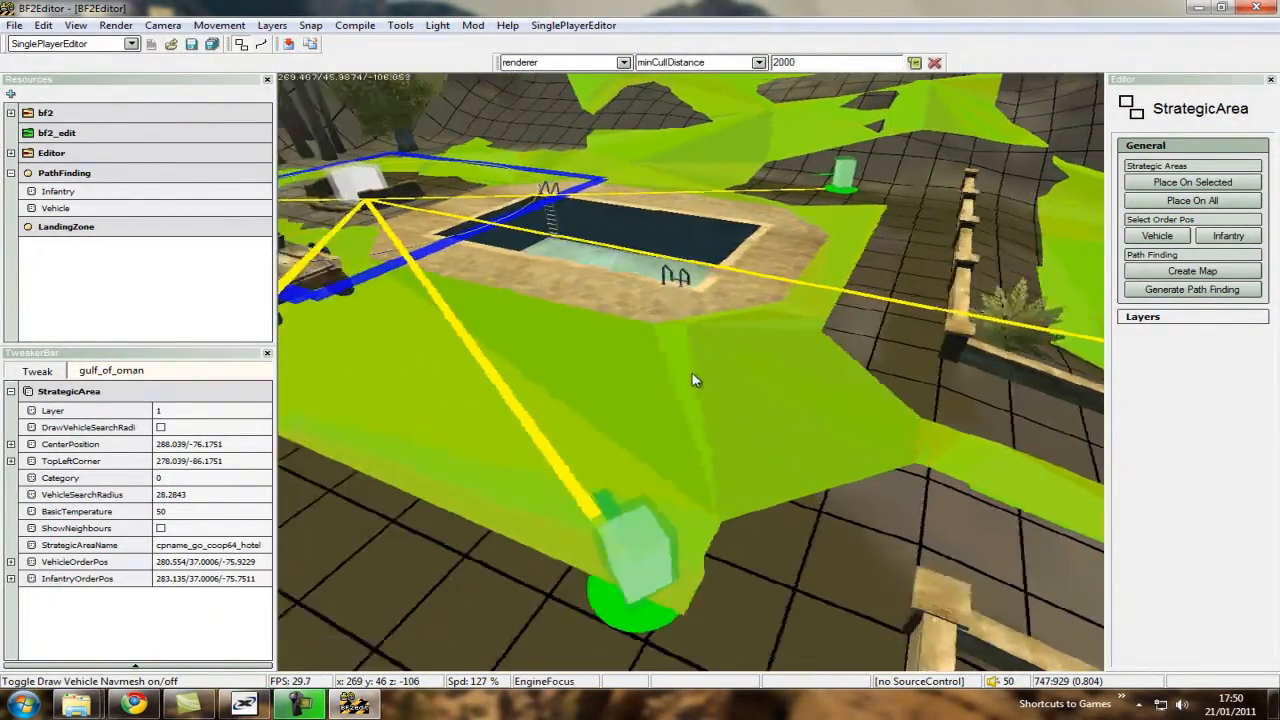
key("ctrl+w")
key("ctrl+w")
scroll(694, 378, "up", 10, "ctrl")
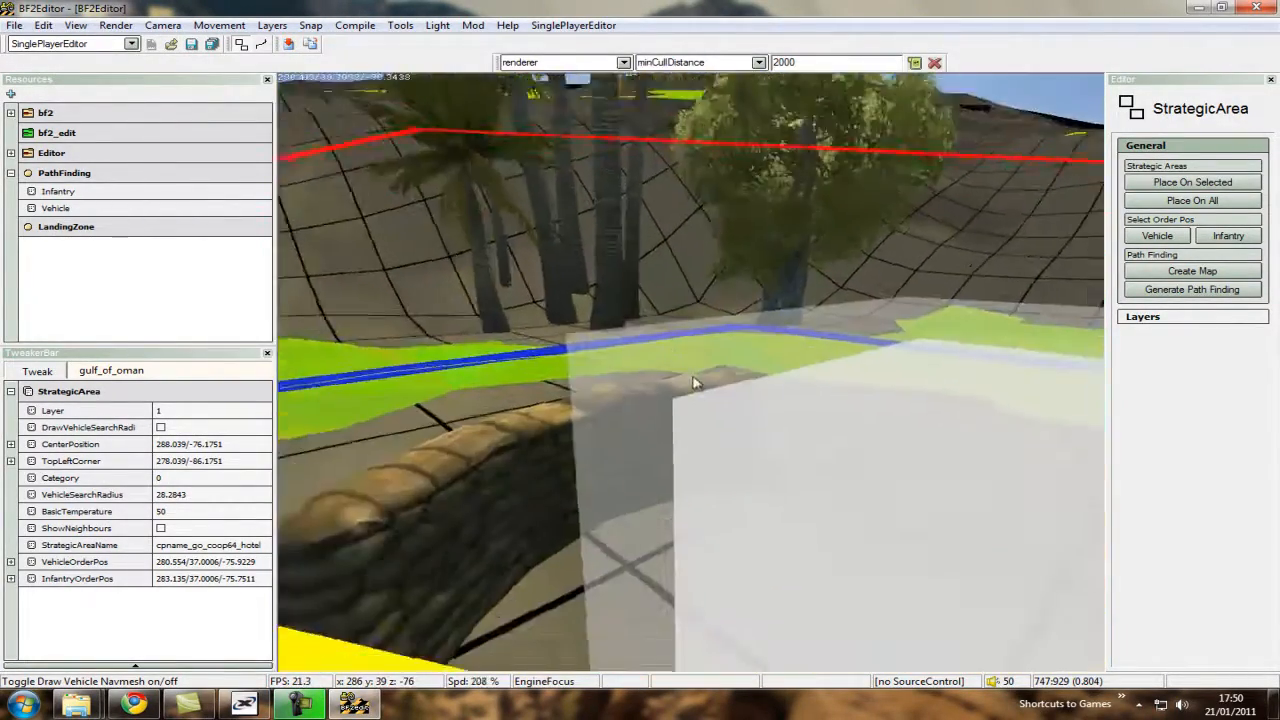
key("ctrl+s")
key("ctrl+w")
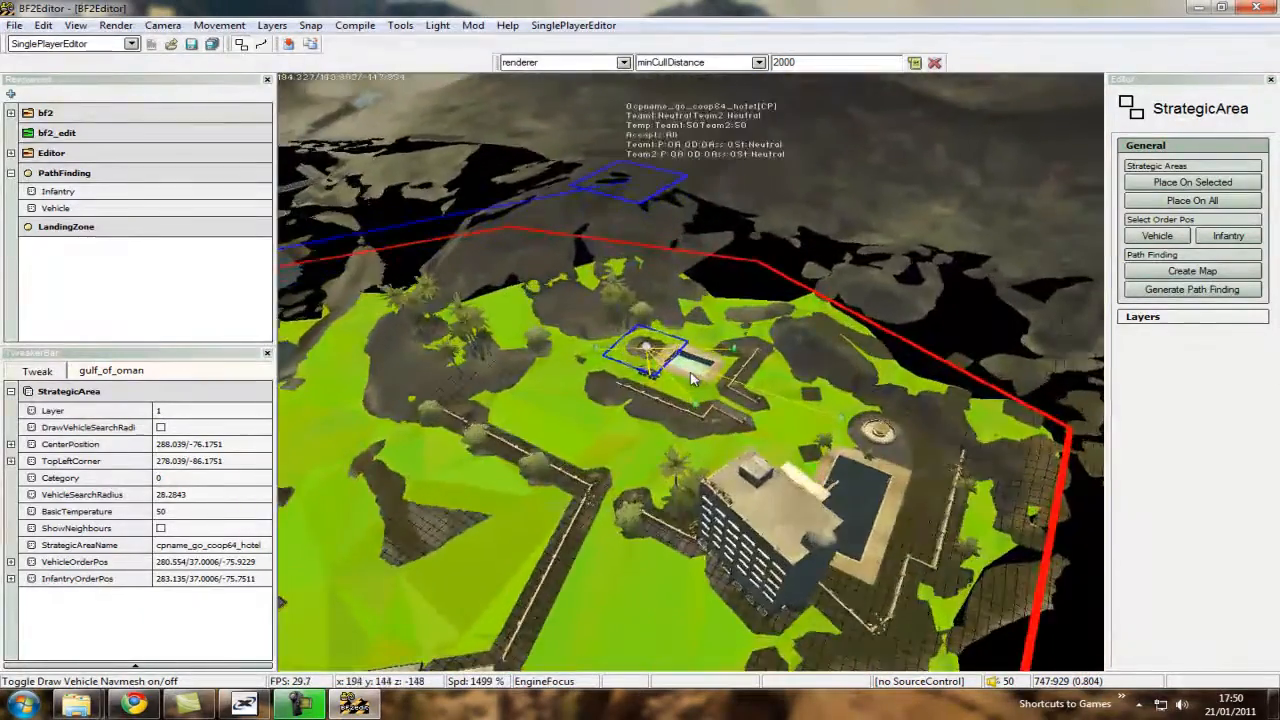
scroll(694, 378, "down", 12, "ctrl")
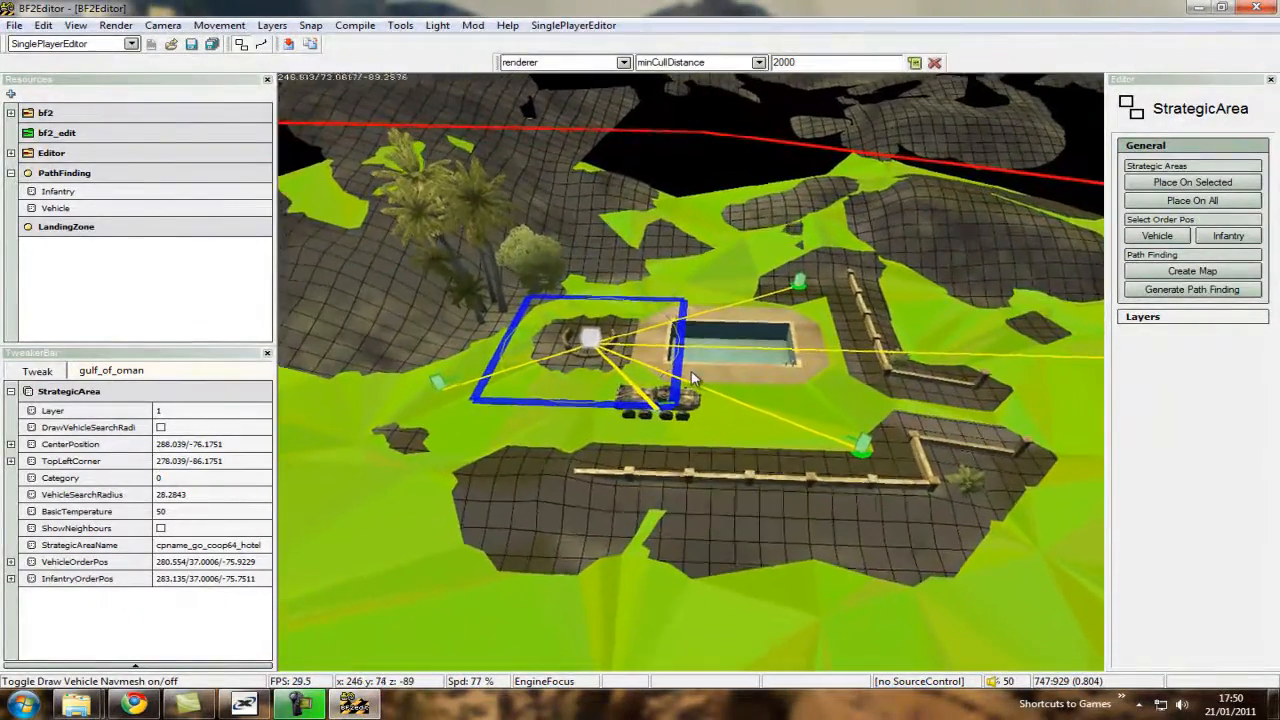
Examine the vehicle navmesh coverage around the construction site with the crane and along the adjacent street.
key("ctrl+s")
scroll(702, 378, "up", 10, "ctrl")
key("ctrl+s")
scroll(702, 378, "up", 5, "ctrl")
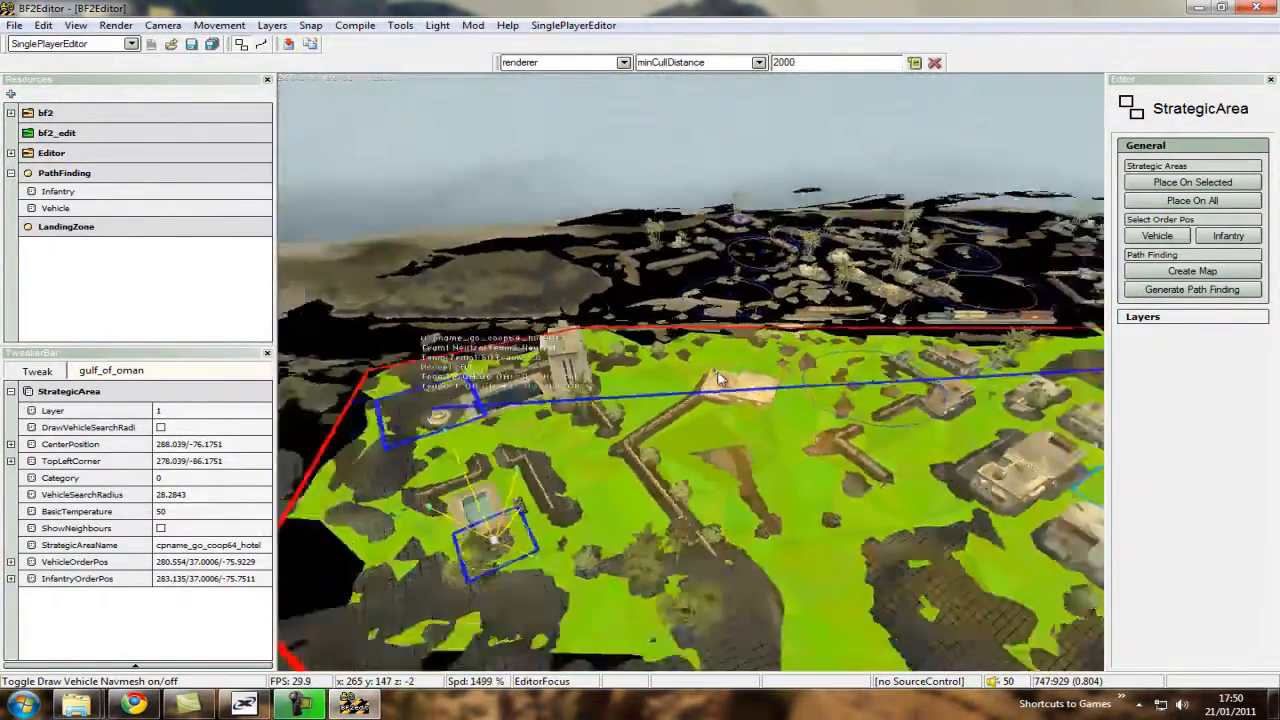
key("ctrl+w")
scroll(696, 377, "down", 6, "ctrl")
key("ctrl+w")
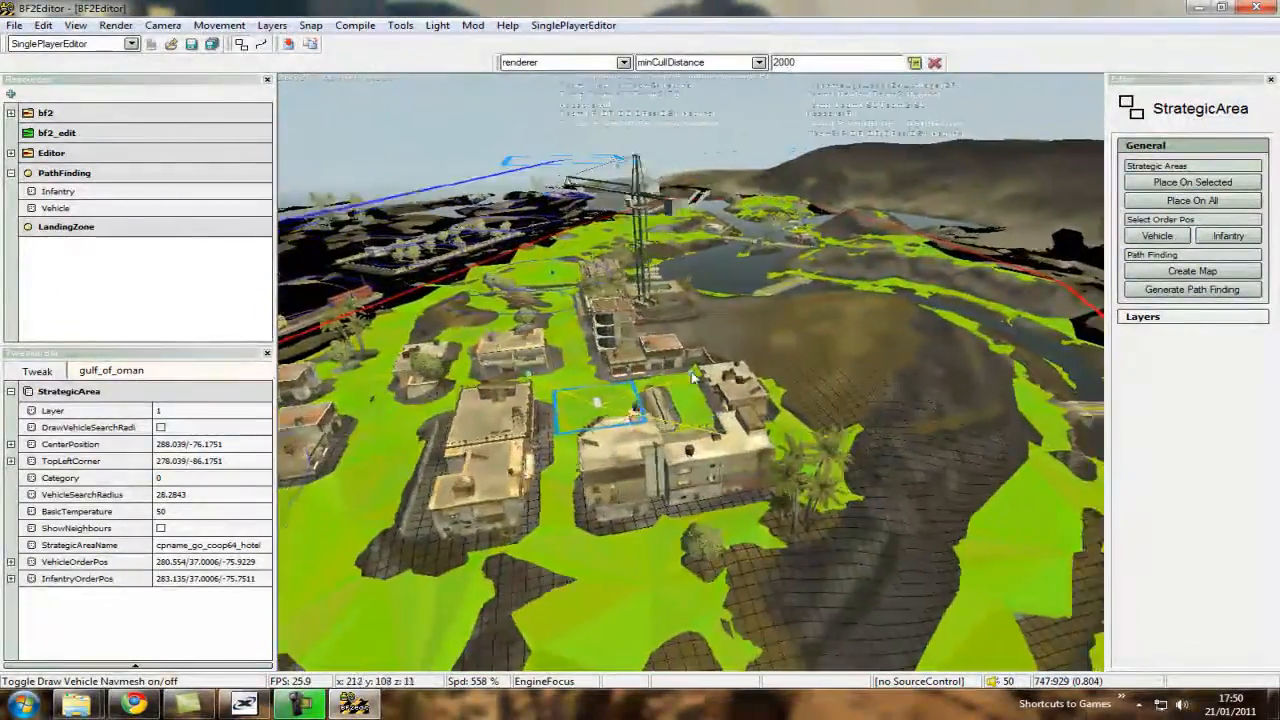
key("ctrl+d")
scroll(692, 375, "up", 6, "ctrl")
key("ctrl+w")
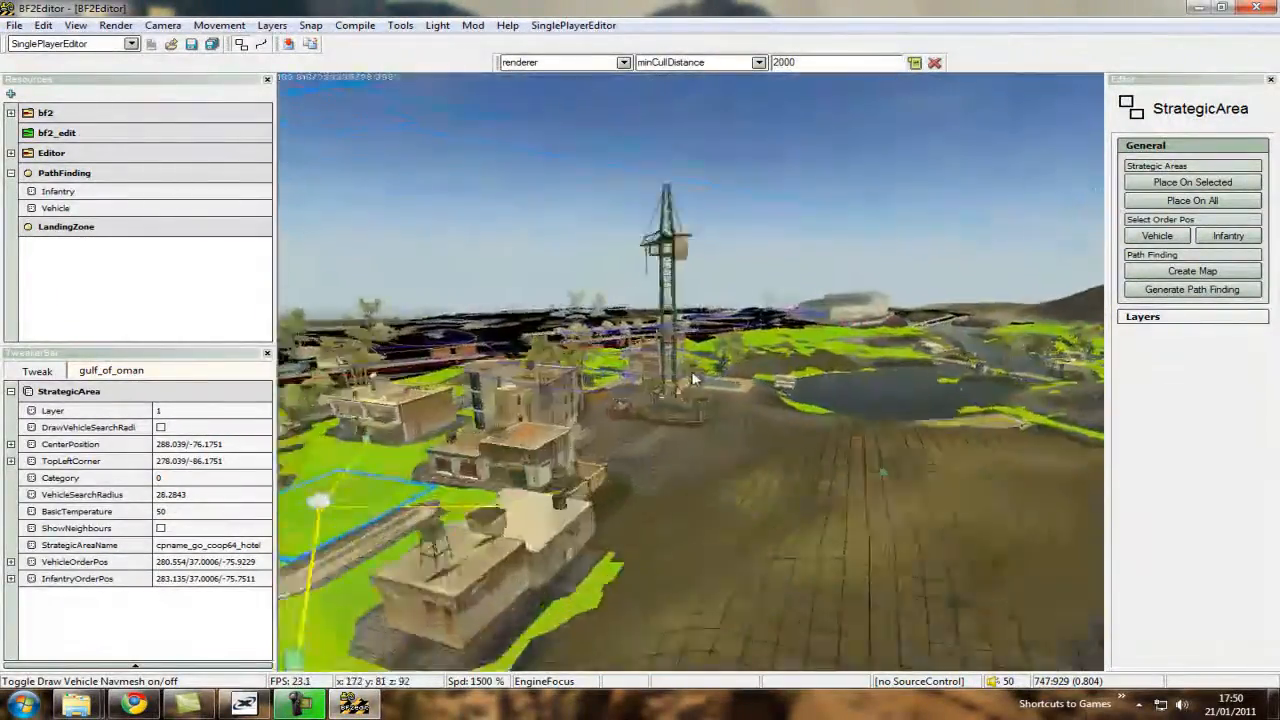
scroll(691, 375, "down", 6, "ctrl")
key("ctrl+d")
key("ctrl+d")
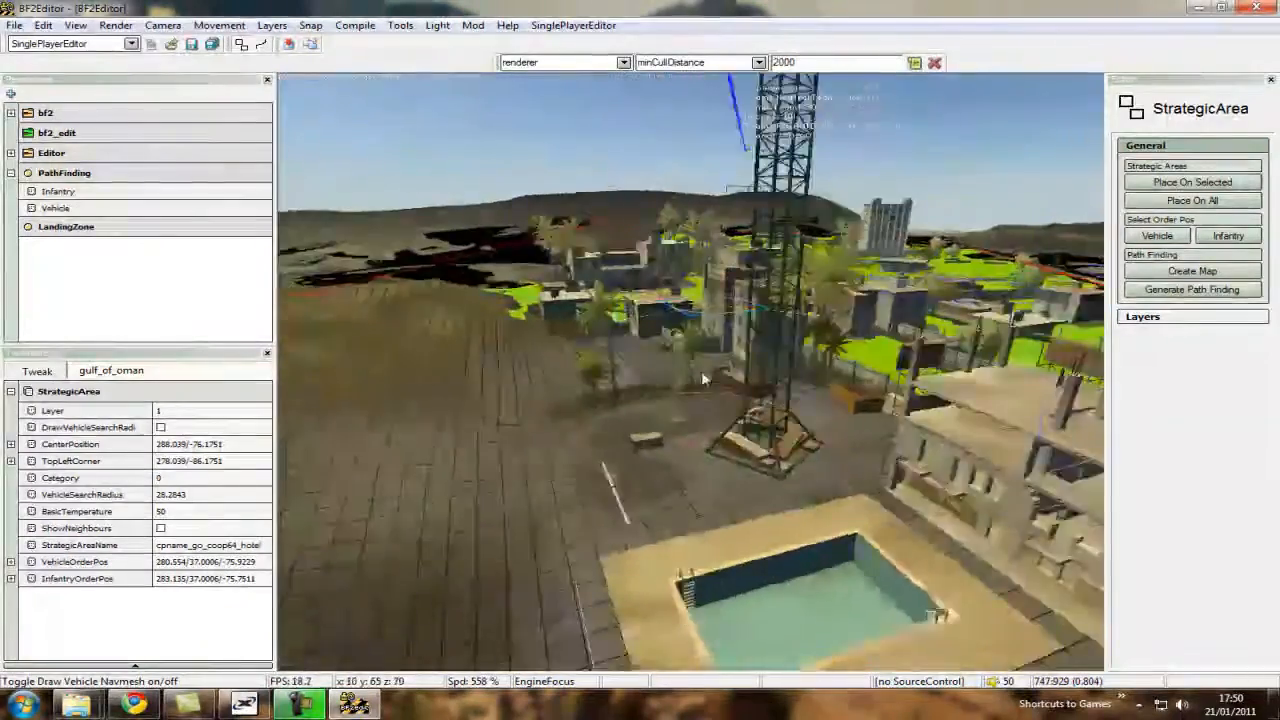
key("ctrl+w")
key("ctrl+s")
key("ctrl+w")
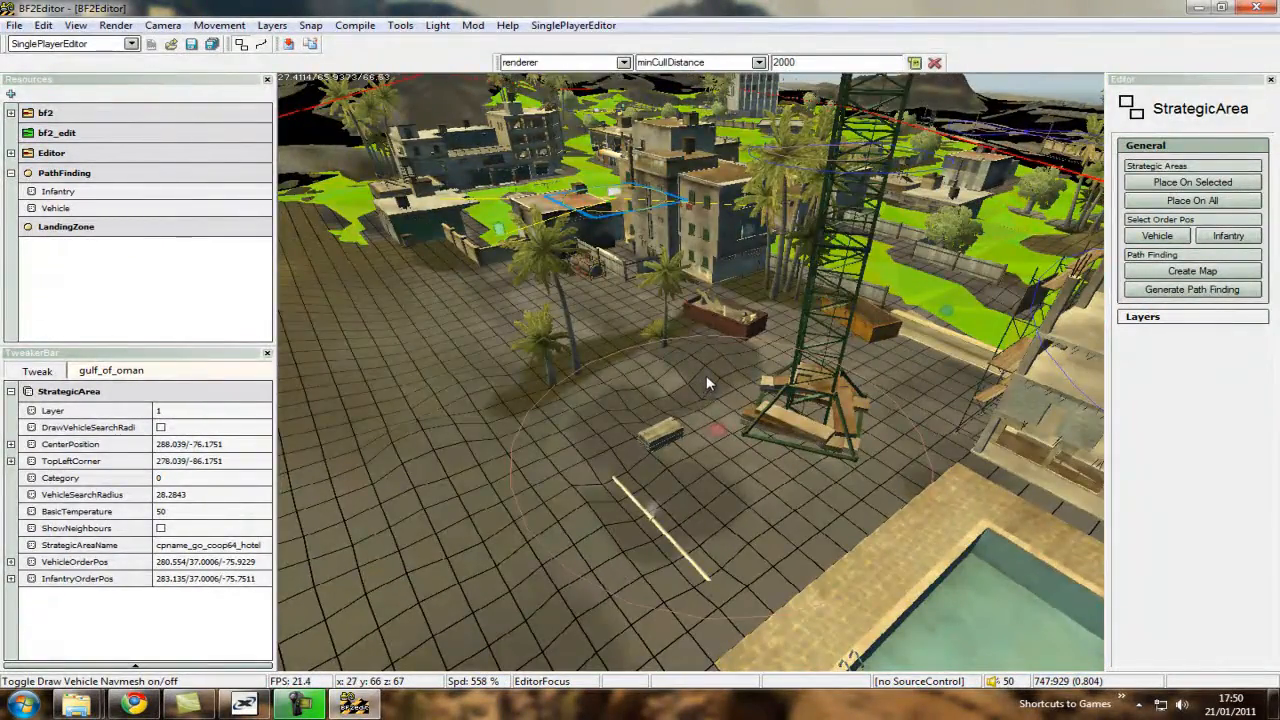
scroll(706, 375, "down", 6, "ctrl")
key("ctrl+w")
scroll(680, 372, "down", 3, "ctrl")
key("ctrl+w")
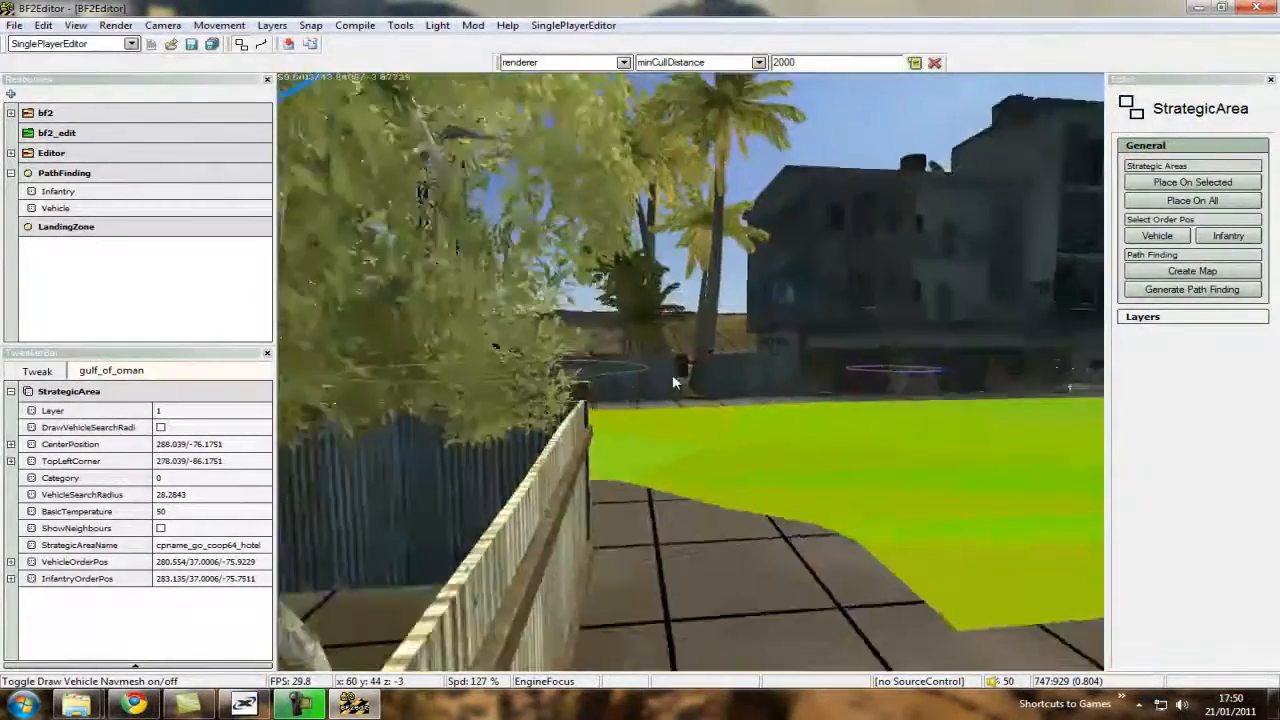
scroll(691, 379, "up", 6, "ctrl")
key("ctrl+w")
scroll(692, 380, "up", 3, "ctrl")
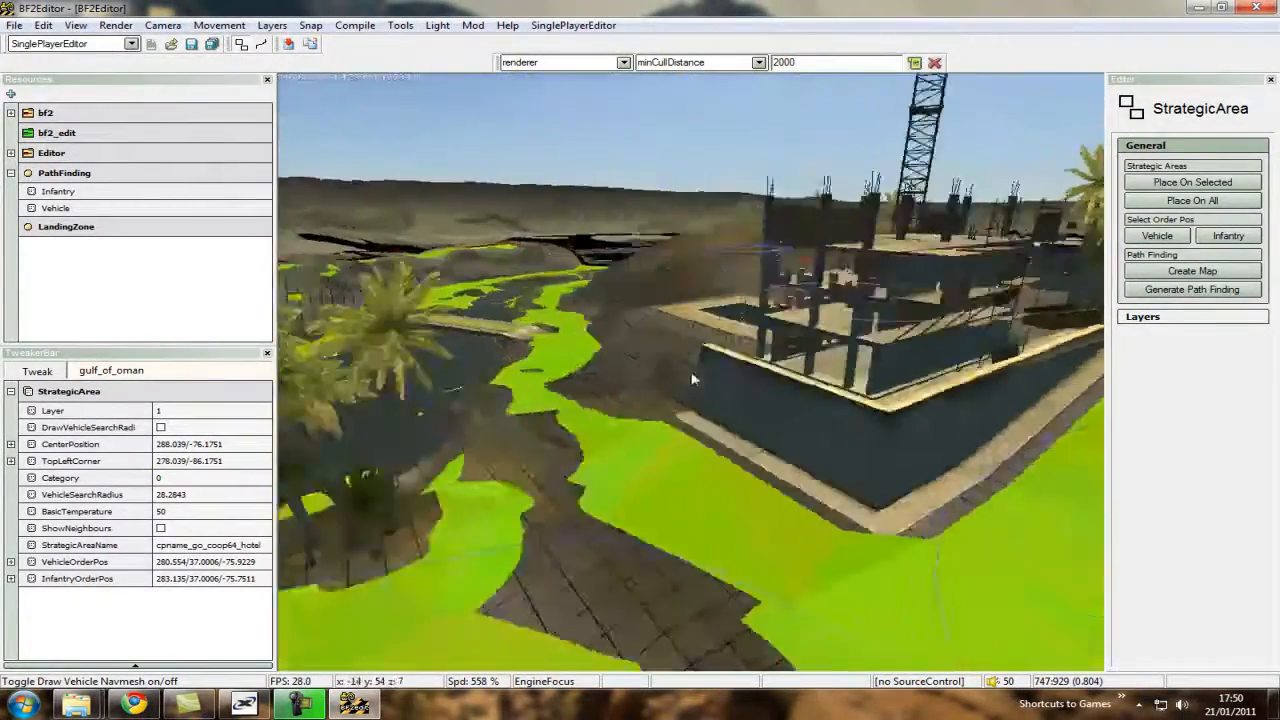
scroll(702, 373, "down", 6, "ctrl")
key("ctrl+w")
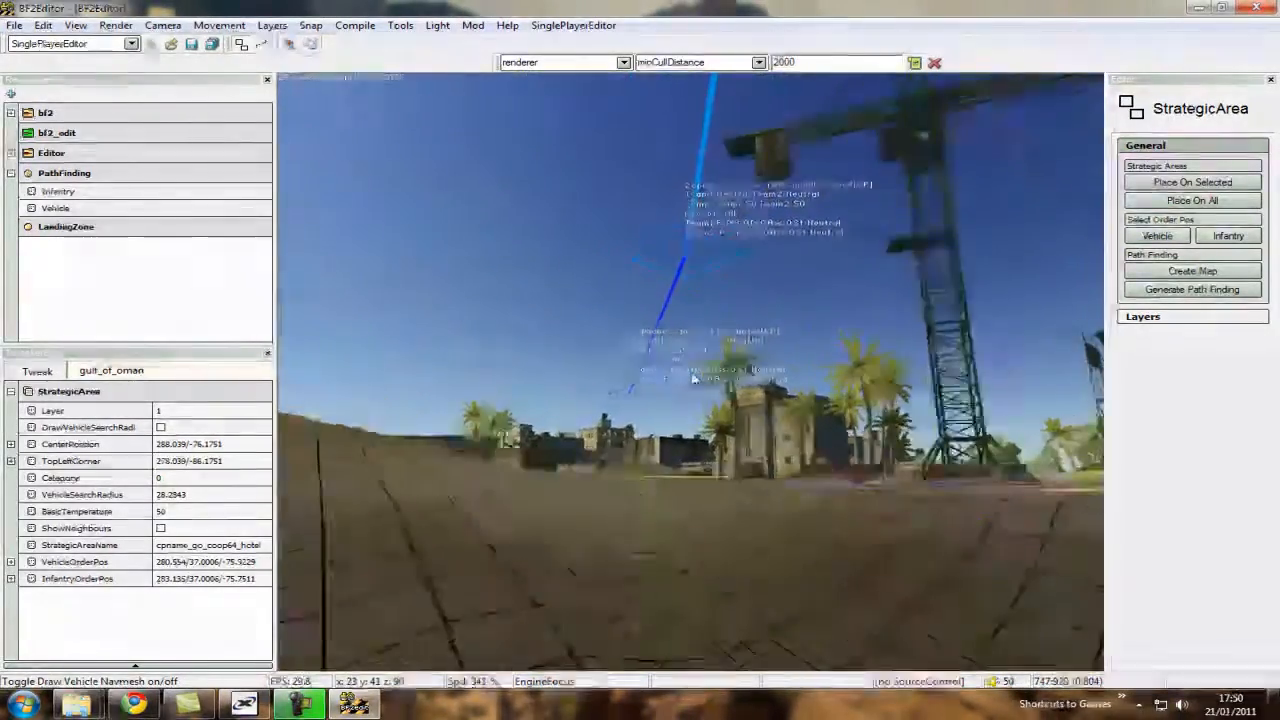
key("ctrl+s")
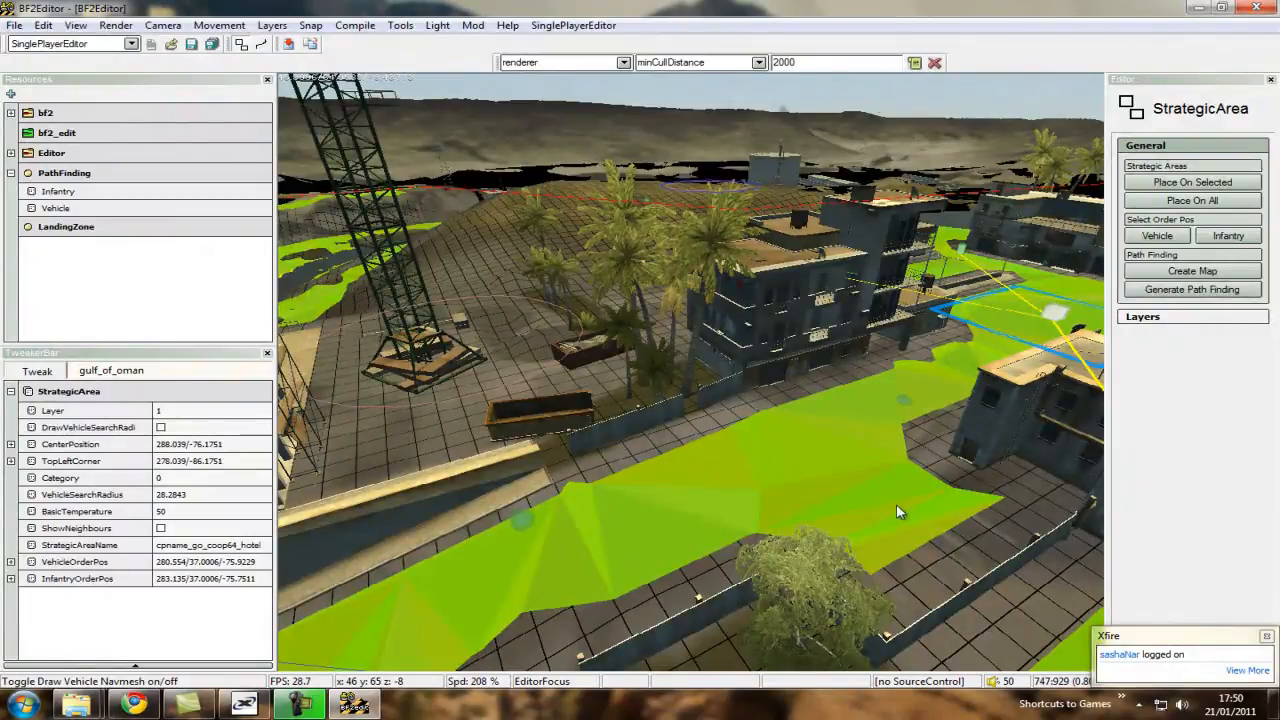
key("ctrl+w")
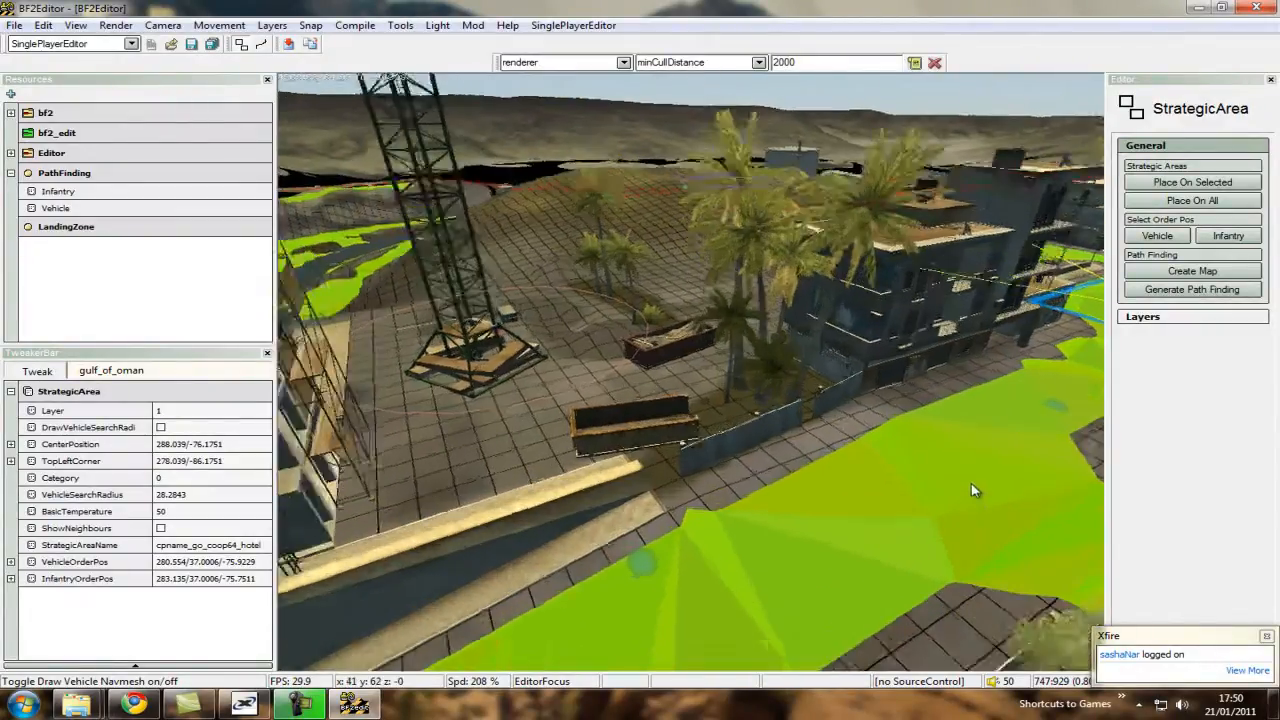
key("ctrl+w")
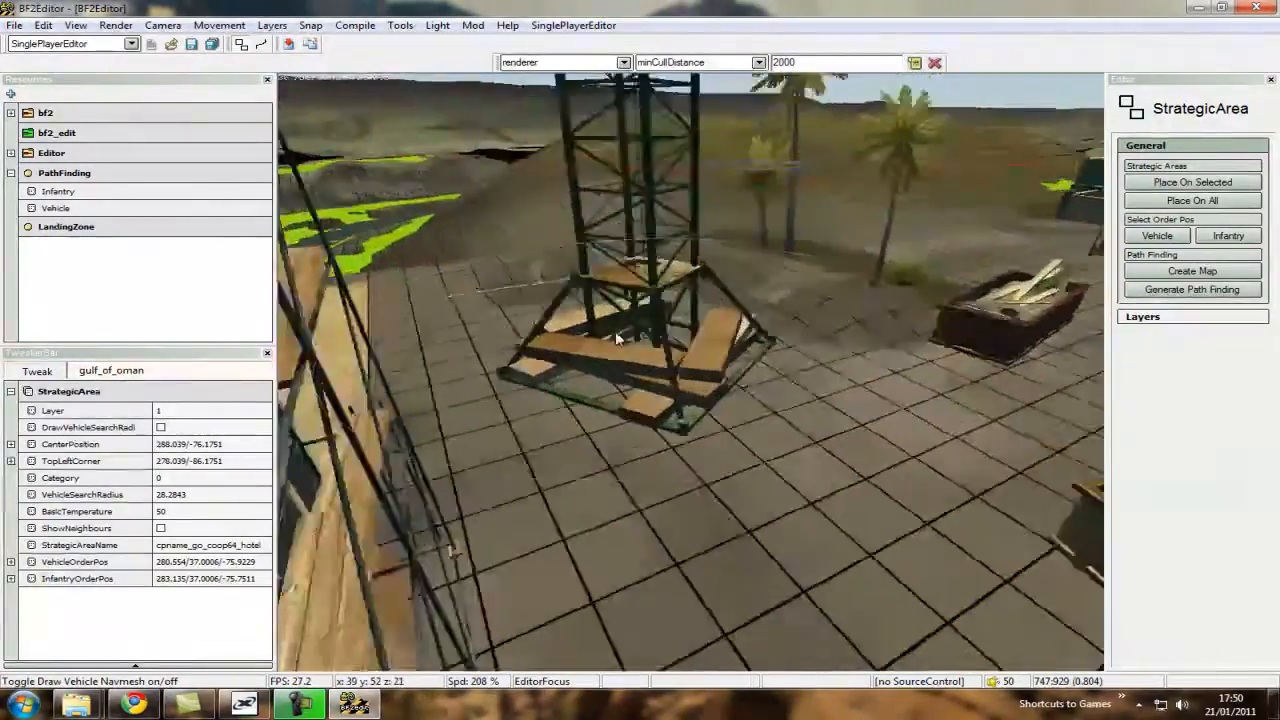
Set the vehicle order position of the cpname_go_coop64_middleground strategic area on open vehicle navmesh beside its control point.
key("ctrl+s")
scroll(682, 378, "up", 3, "ctrl")
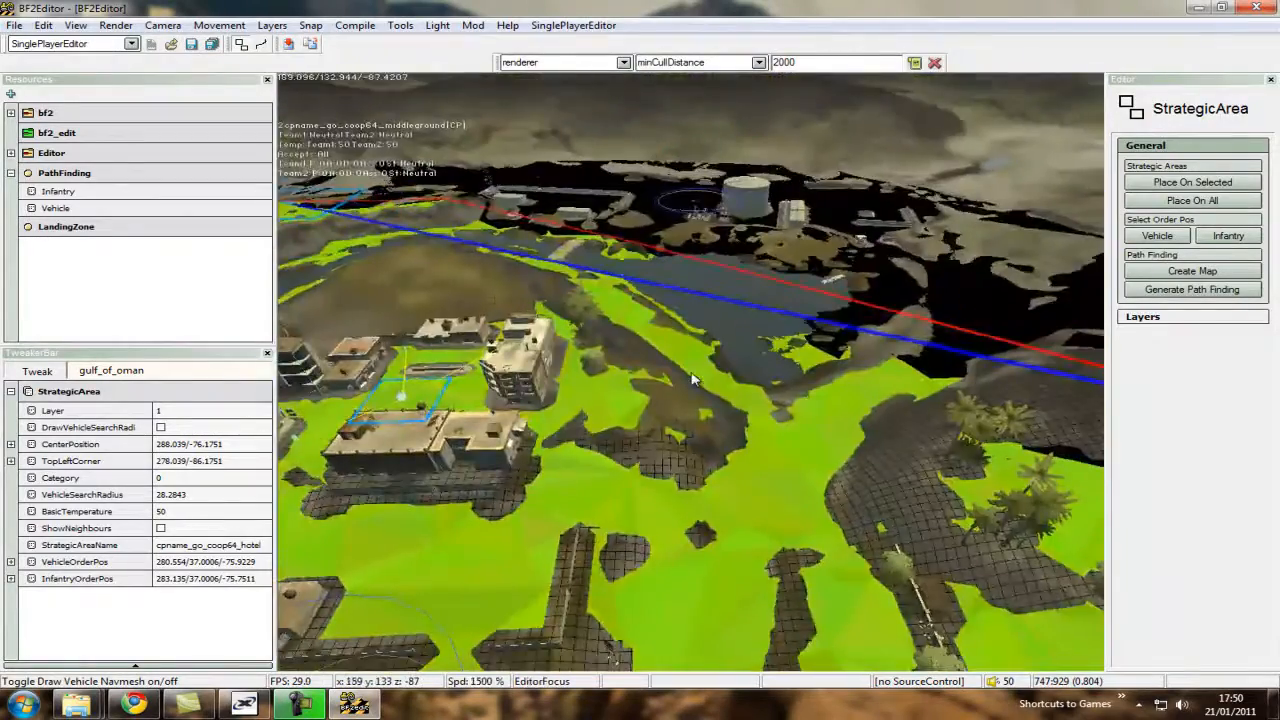
key("ctrl+w")
Set the vehicle order position of the cpname_go_coop64_village strategic area on open vehicle navmesh near its control point, within the area's boundary.
key("ctrl+w")
left_click(669, 360)
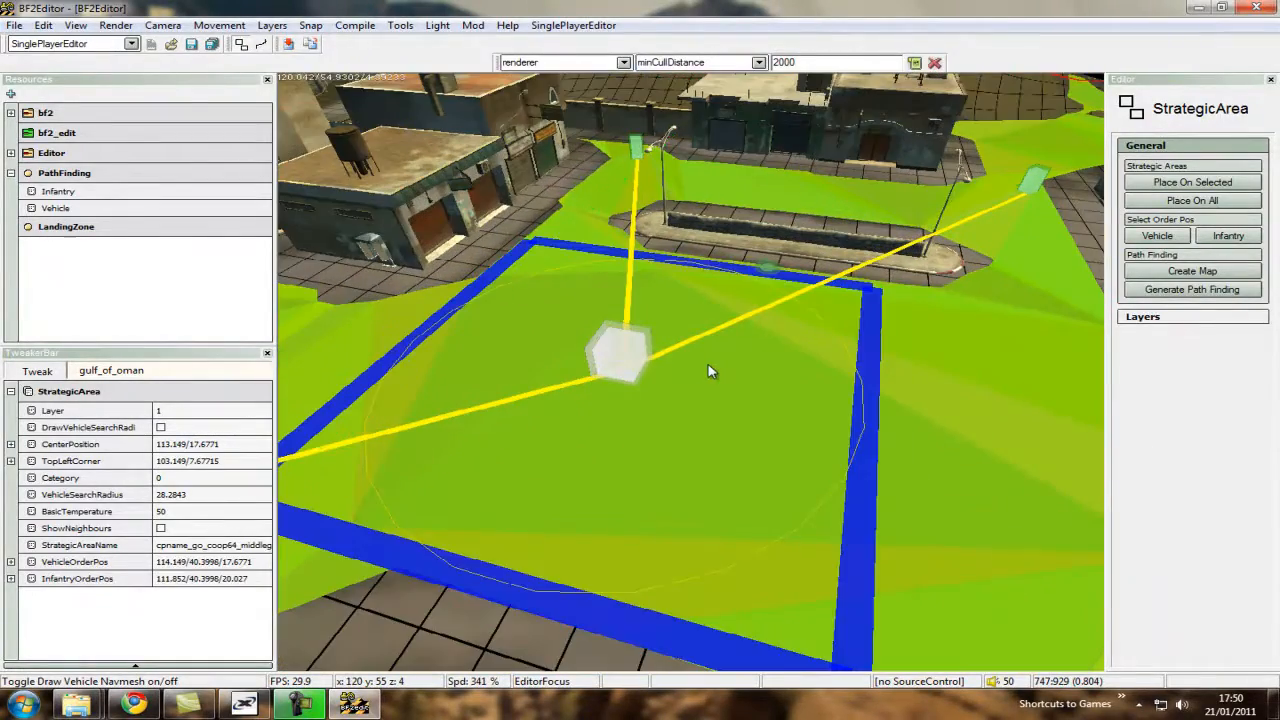
left_click(1163, 237)
left_click(708, 388)
left_click(766, 414)
key("ctrl")
key("ctrl+w")
scroll(694, 377, "up", 5, "ctrl")
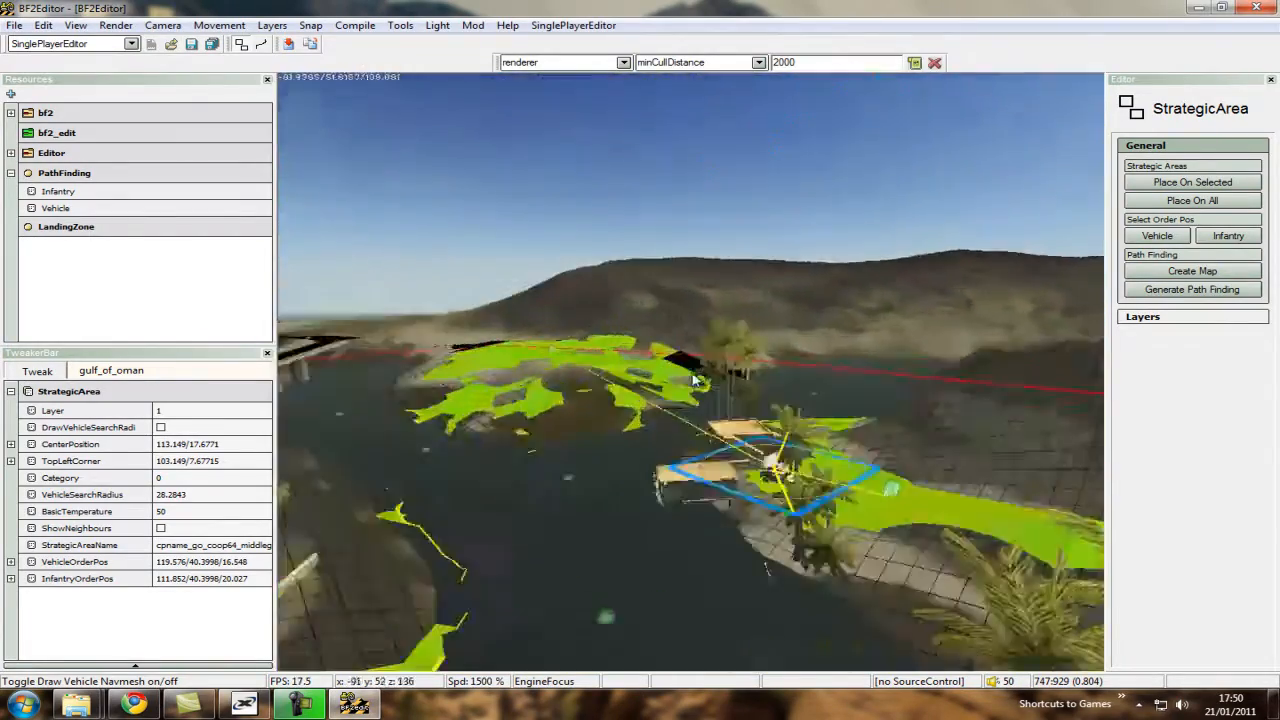
scroll(694, 380, "down", 6, "ctrl")
left_click(846, 397)
key("ctrl+d")
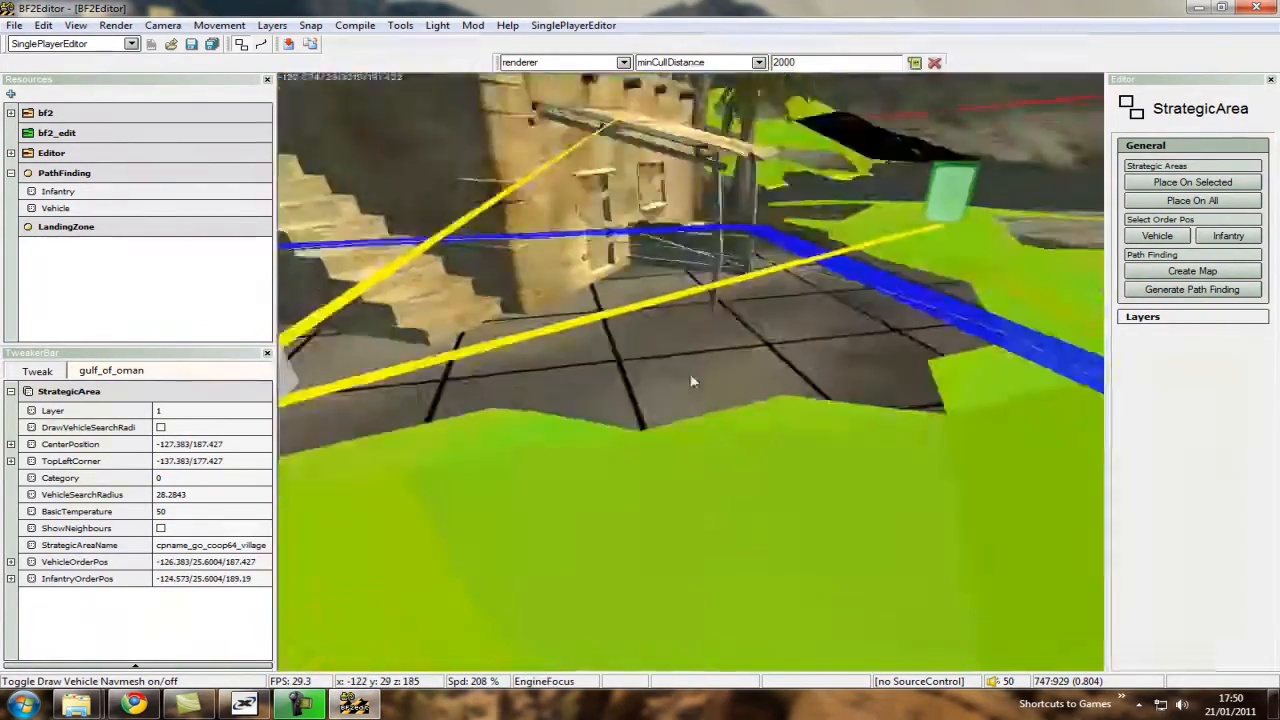
left_click(1157, 237)
left_click(708, 388)
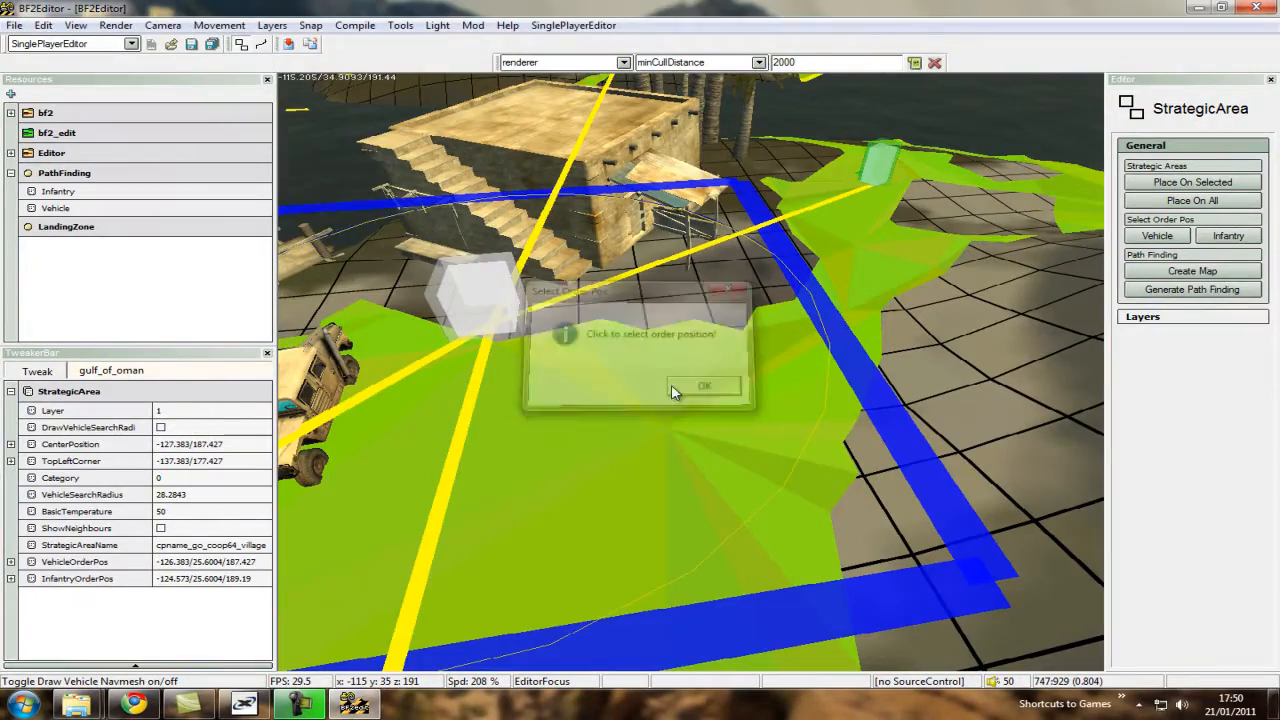
left_click(604, 405)
Save all changes, including the level's Objects and the Strategic Area / Landing Zone data.
key("ctrl+s")
scroll(697, 371, "up", 7, "ctrl")
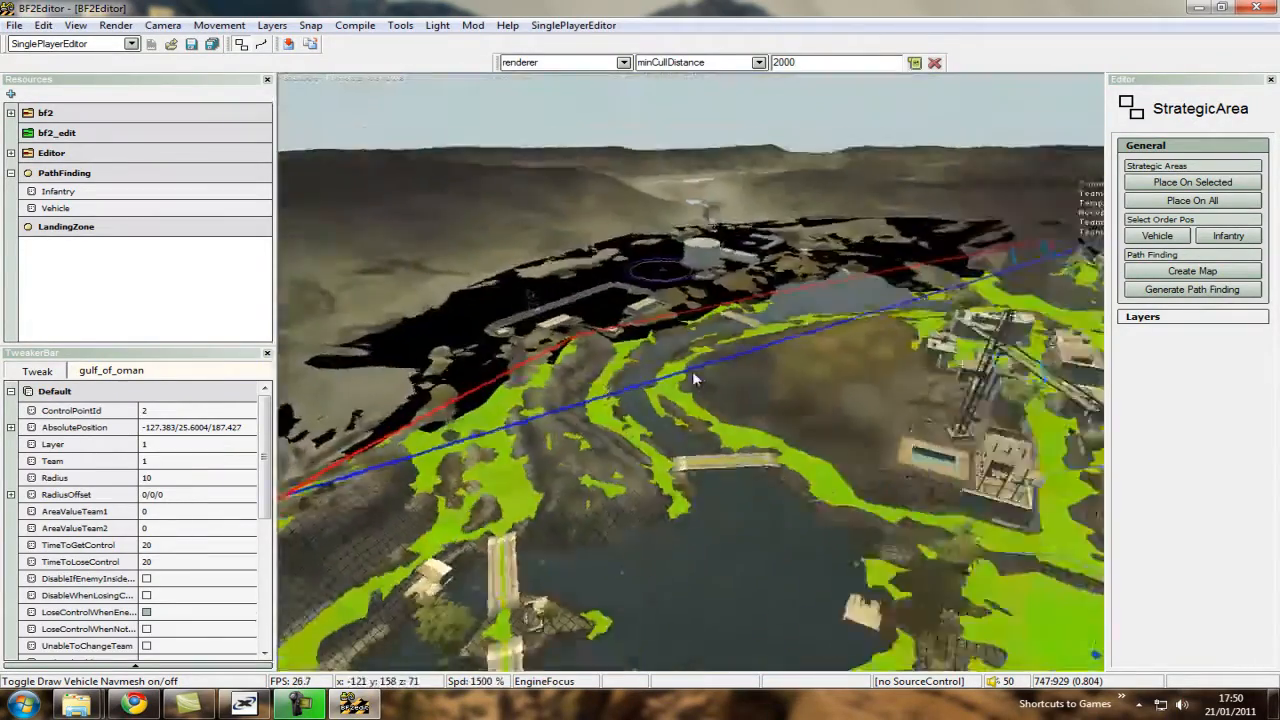
key("ctrl+d")
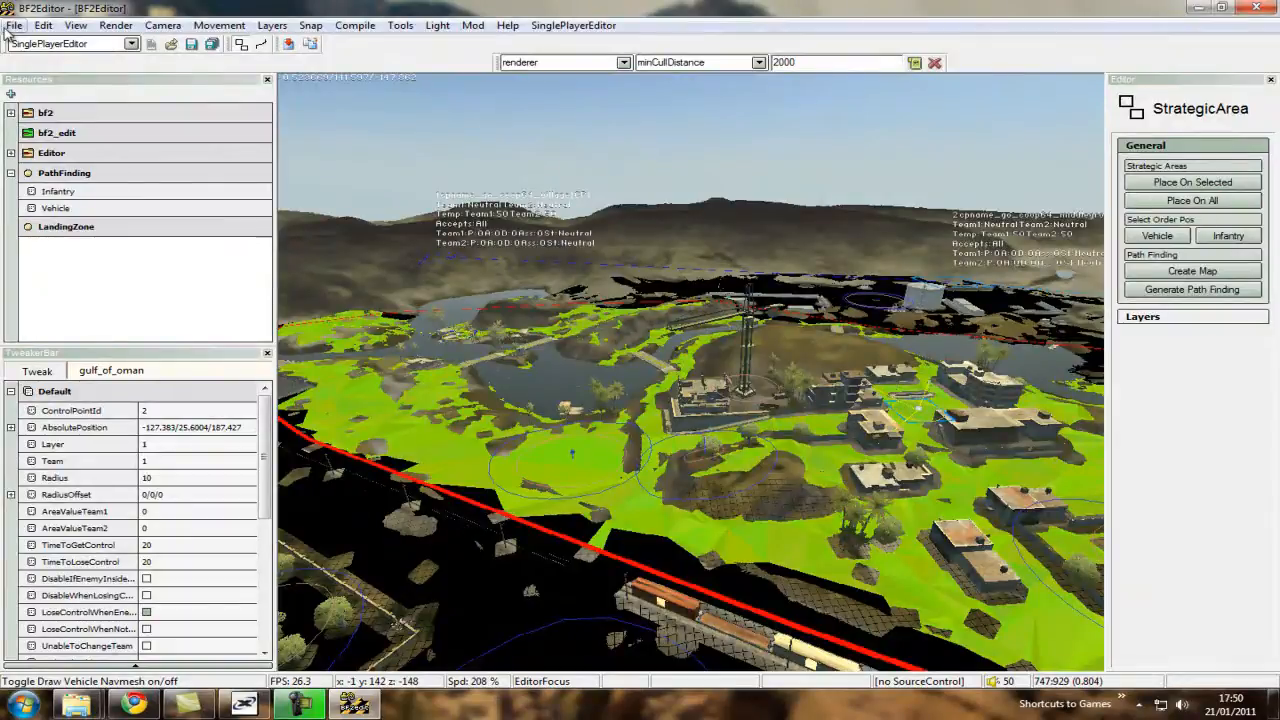
left_click(13, 25)
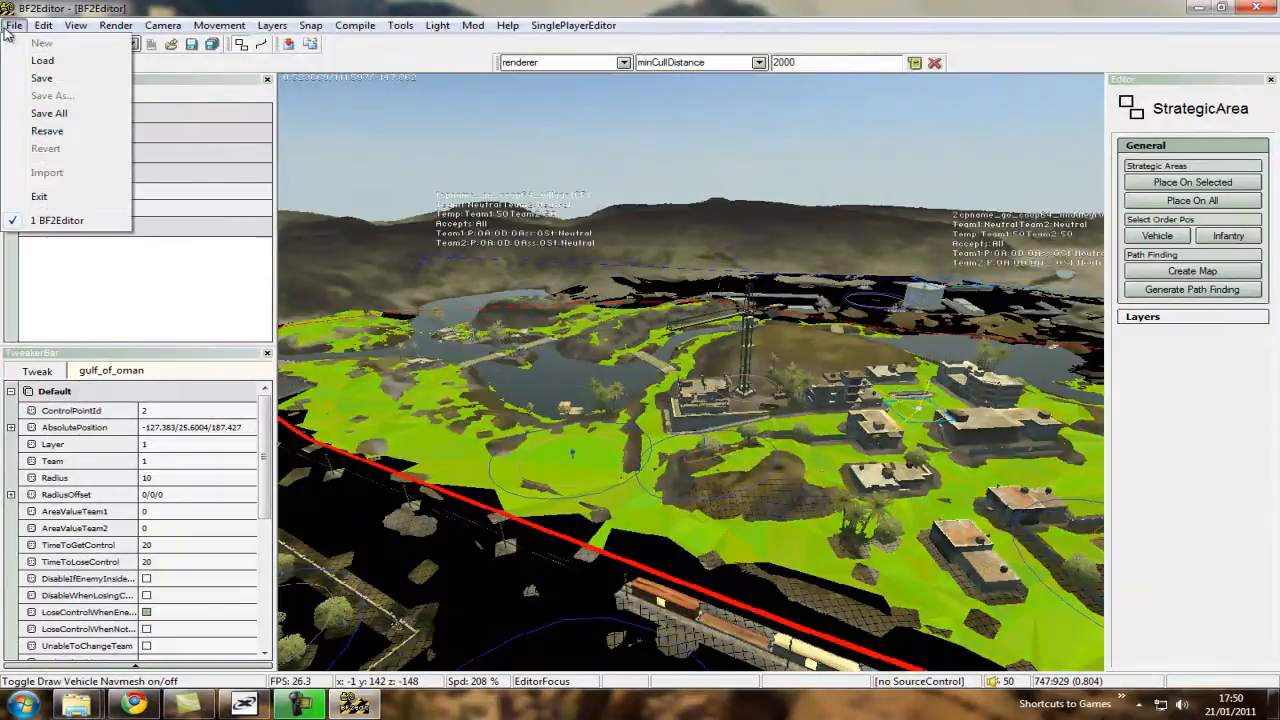
left_click(48, 114)
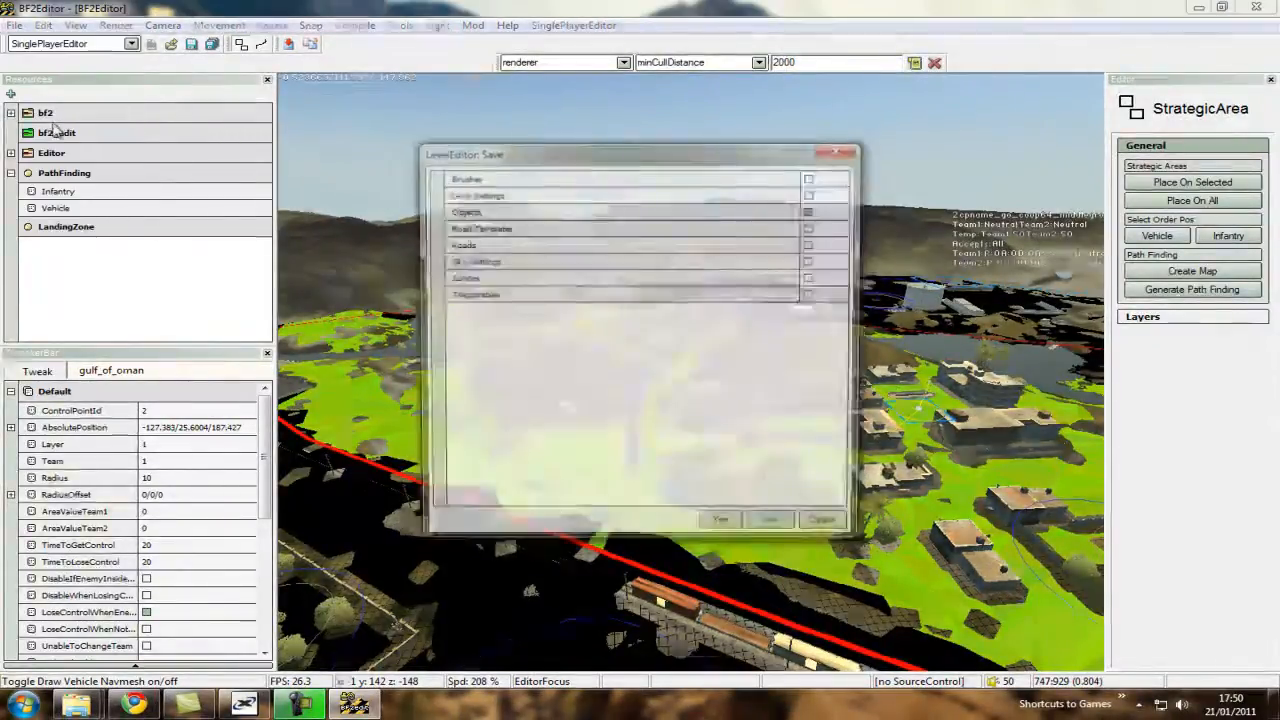
left_click(723, 528)
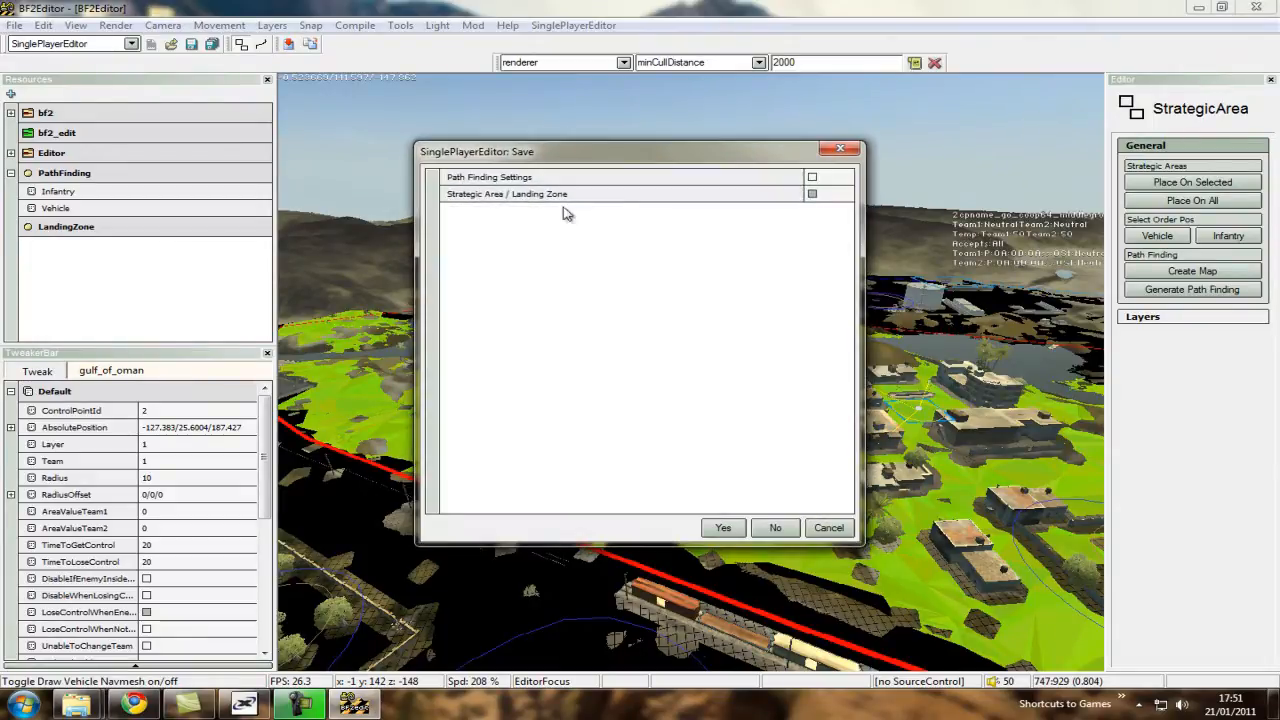
left_click(722, 528)
Look over the whole combat area with its strategic areas and navmesh, and close the editor.
key("ctrl+w")
scroll(692, 373, "up", 5, "ctrl")
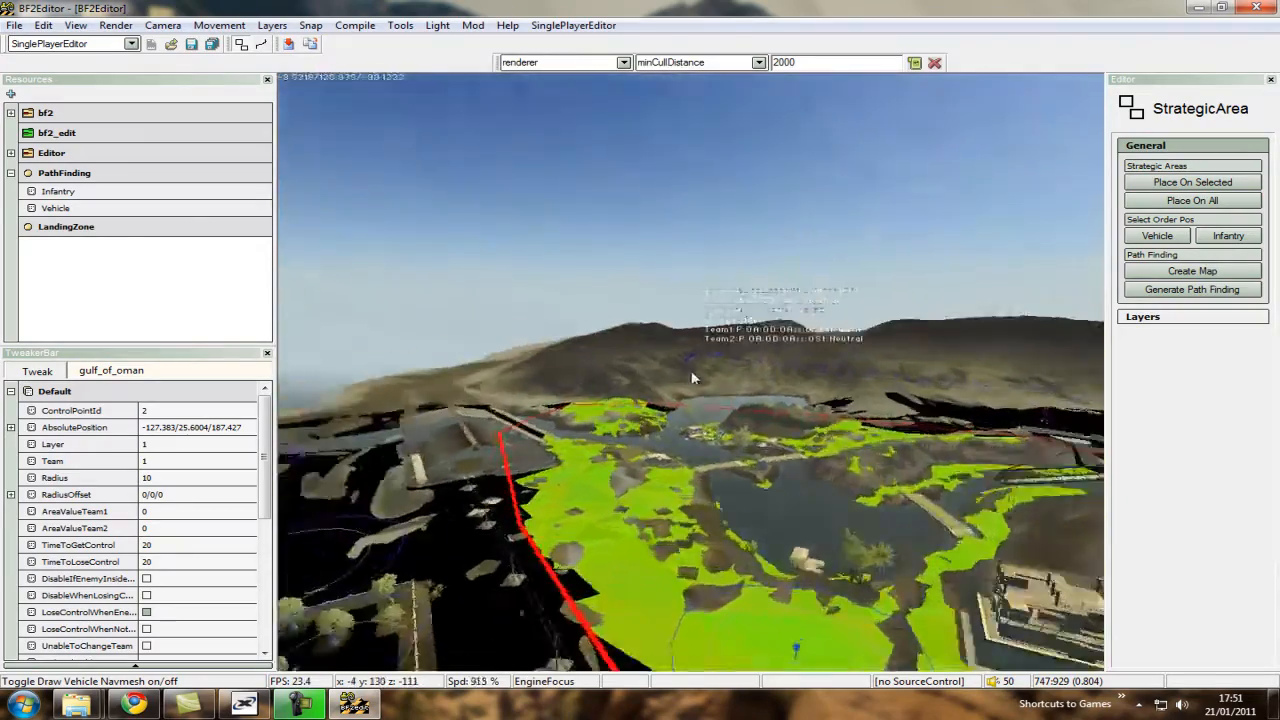
key("ctrl+s")
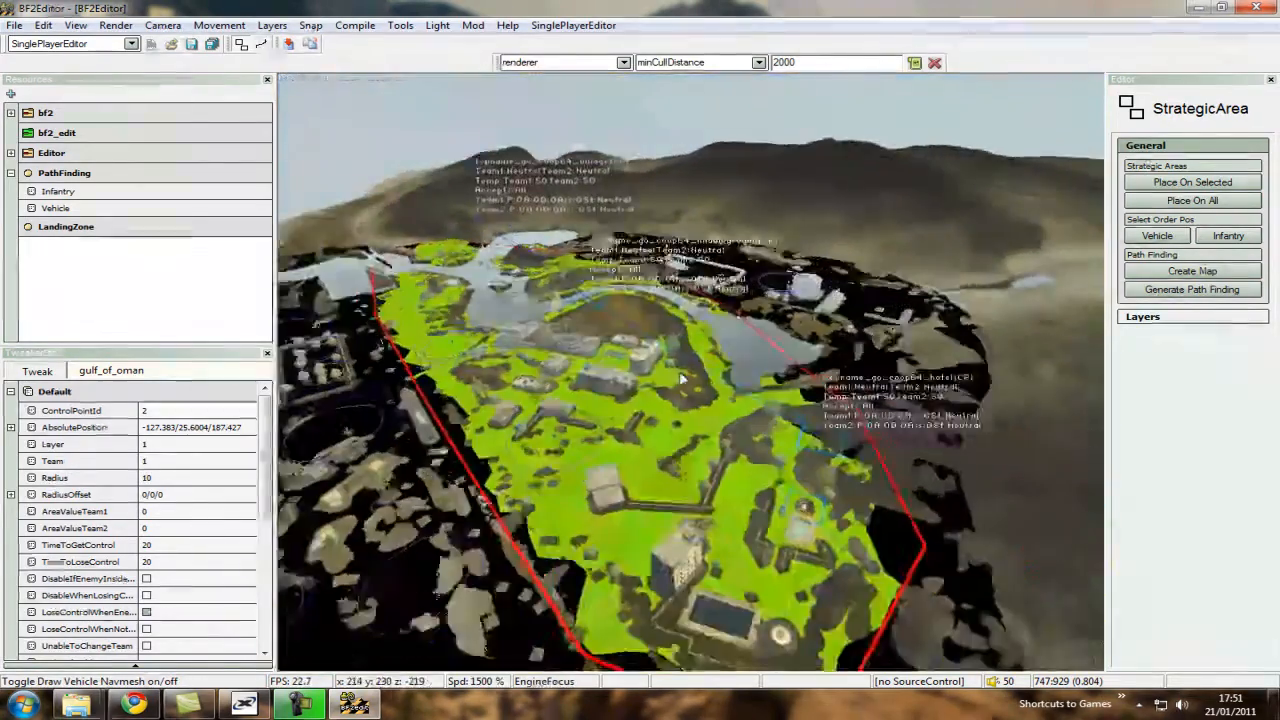
key("ctrl+d")
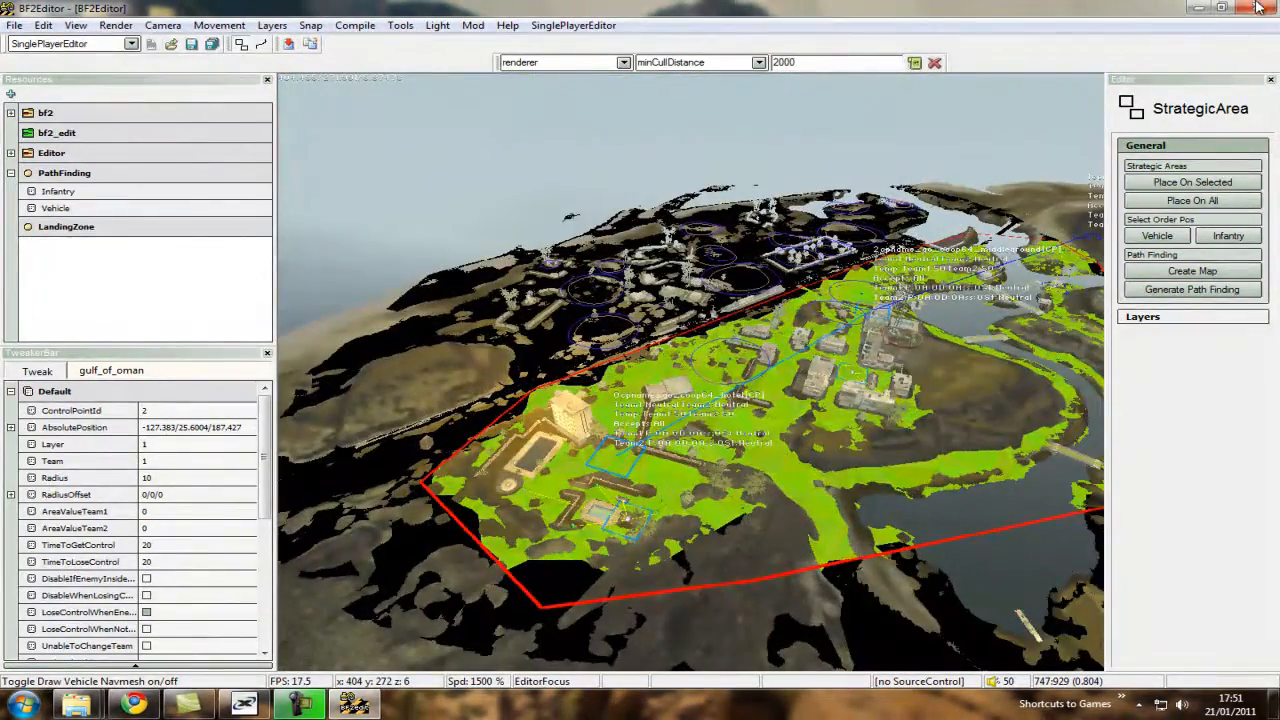
left_click(1257, 8)
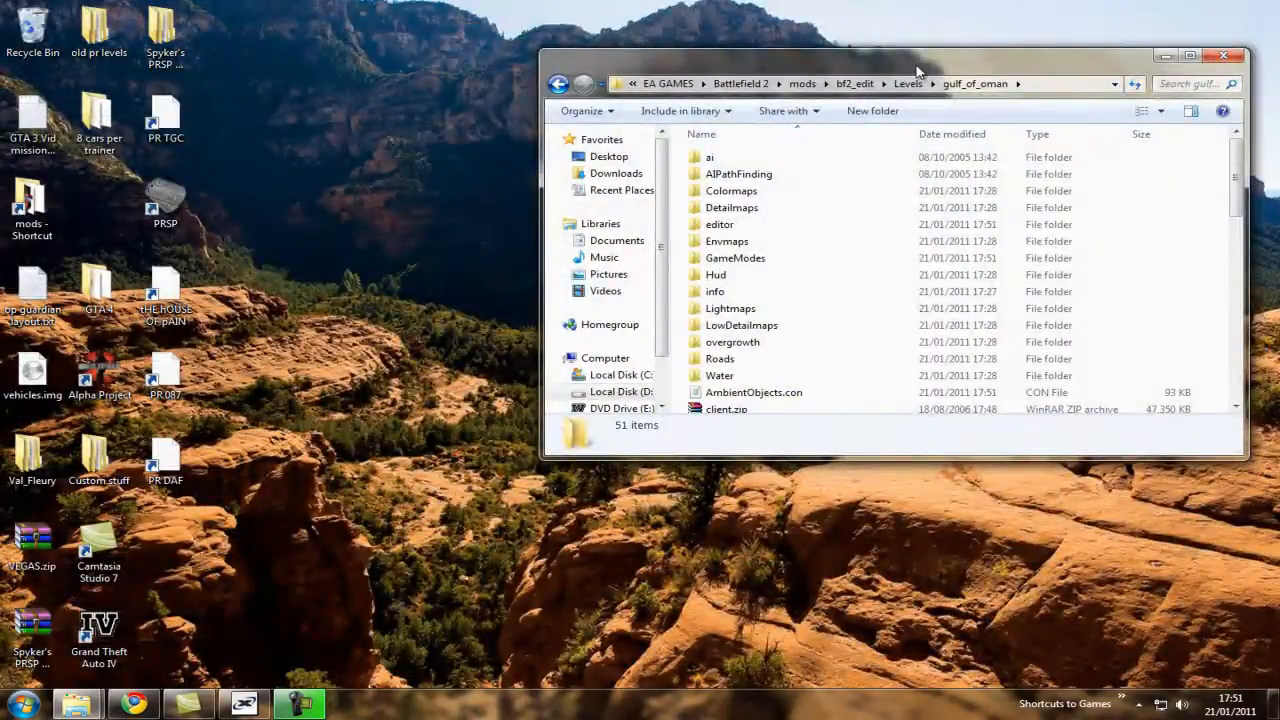
Open the gulf_of_oman level folder of the bf2all64 mod in a second Explorer window beside the bf2_edit level folder.
left_click_drag(918, 72, 656, 117)
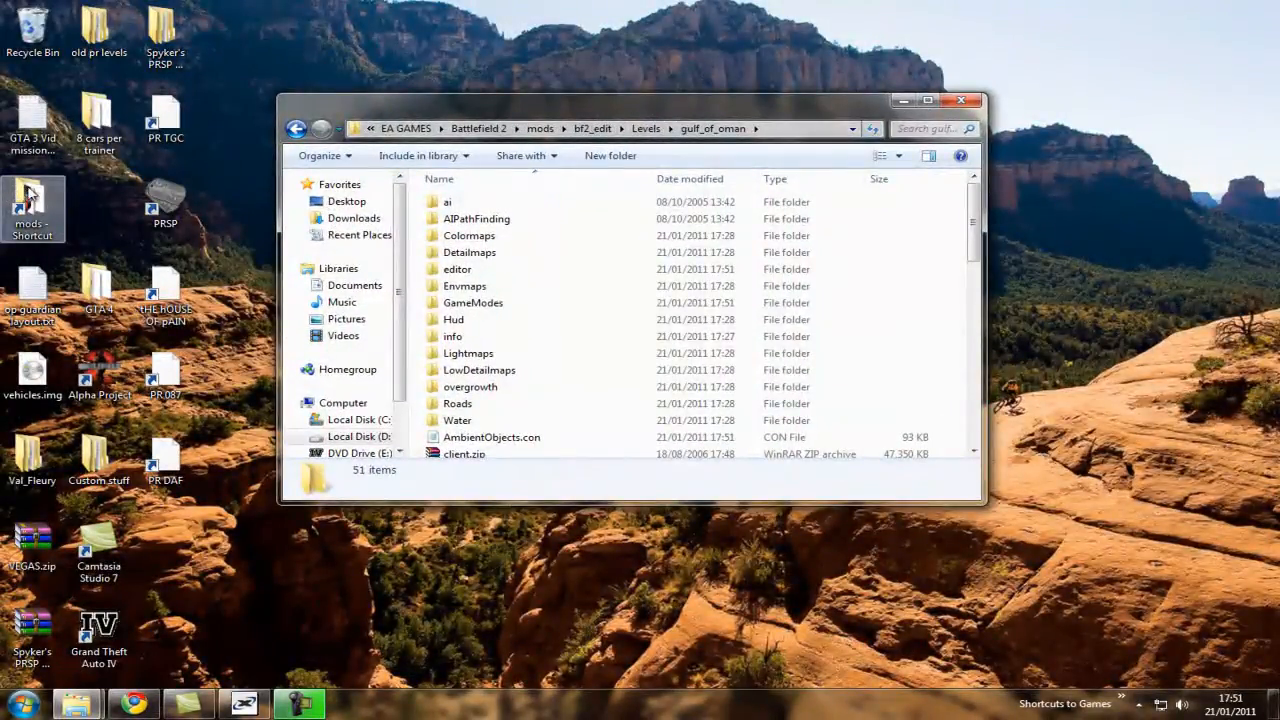
left_click(36, 215)
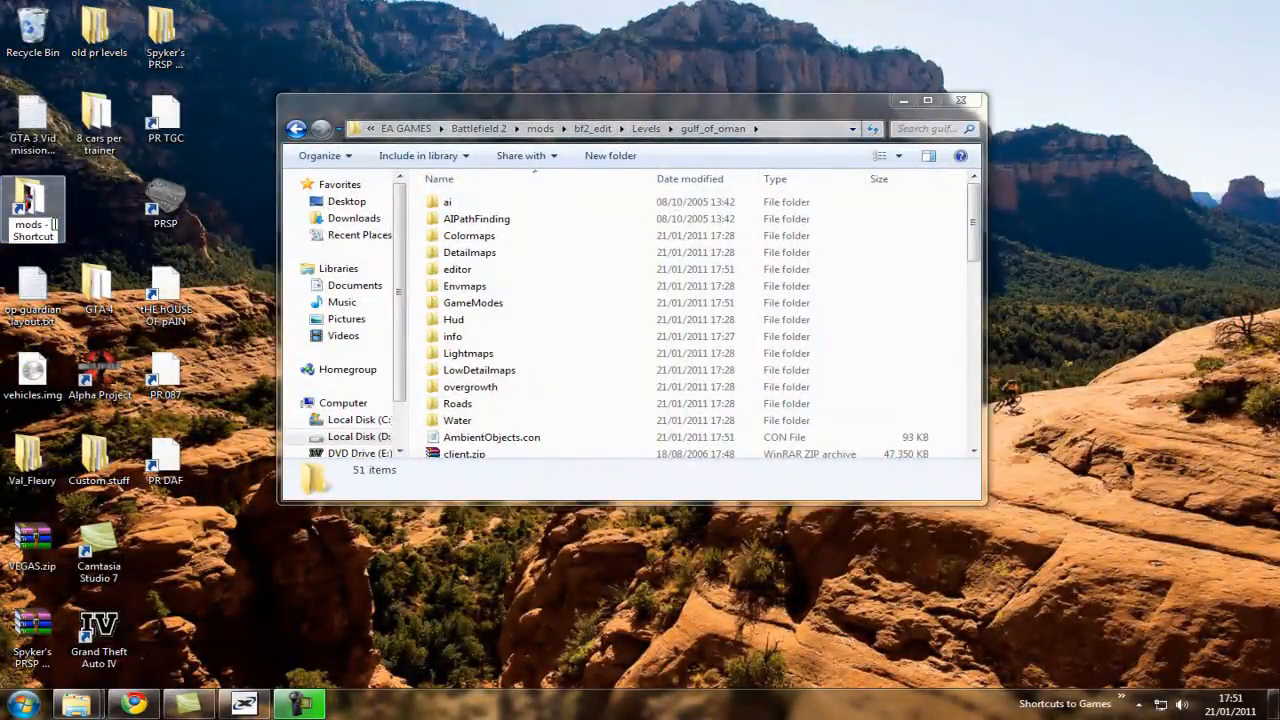
double_click(40, 200)
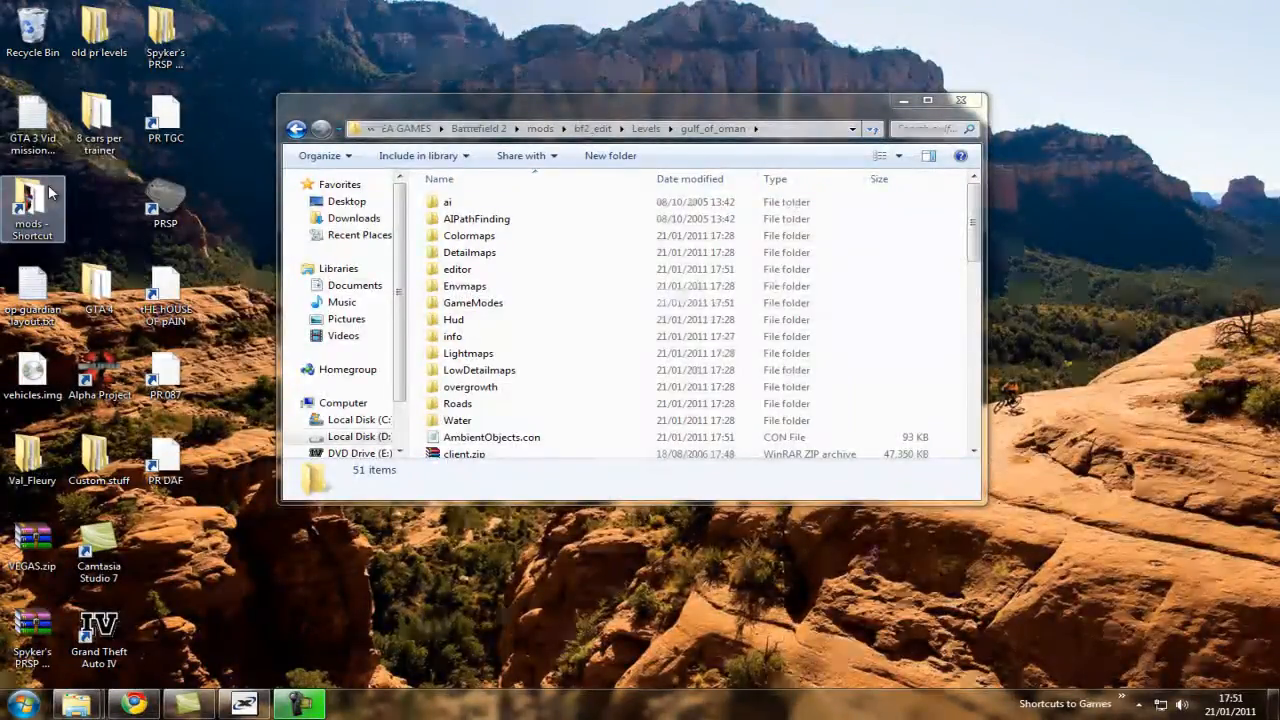
left_click_drag(563, 130, 803, 97)
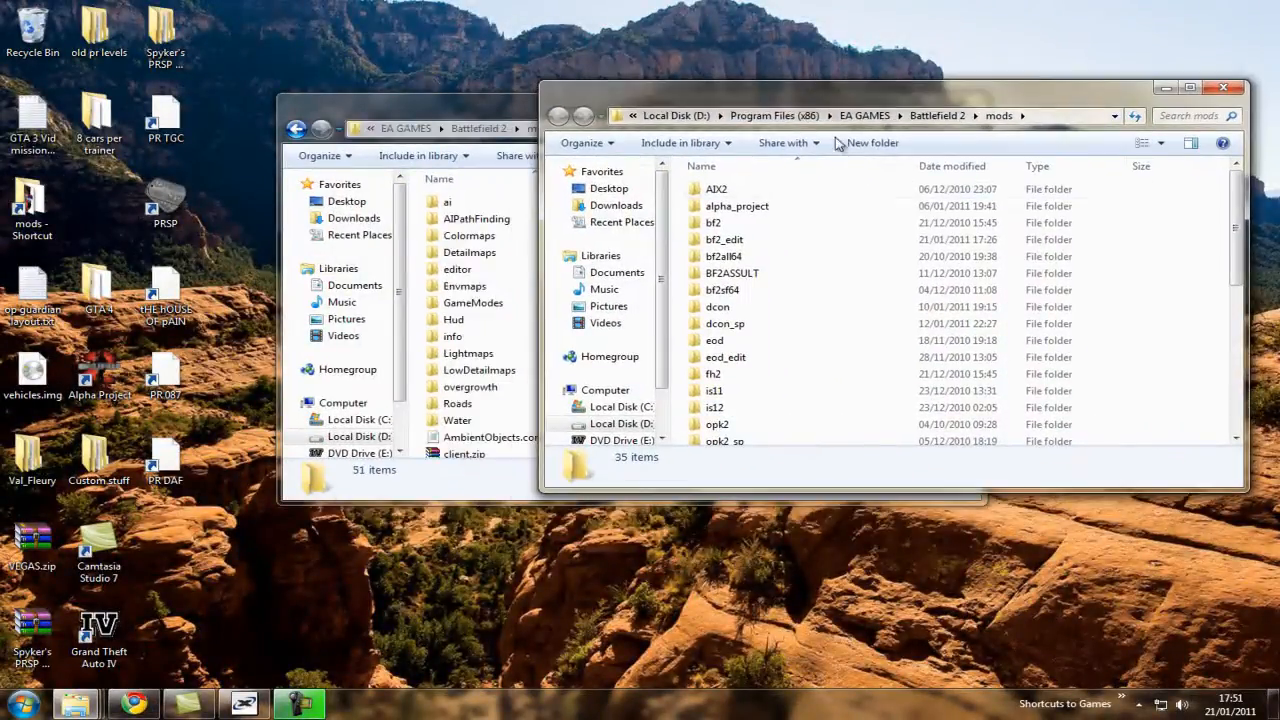
double_click(768, 257)
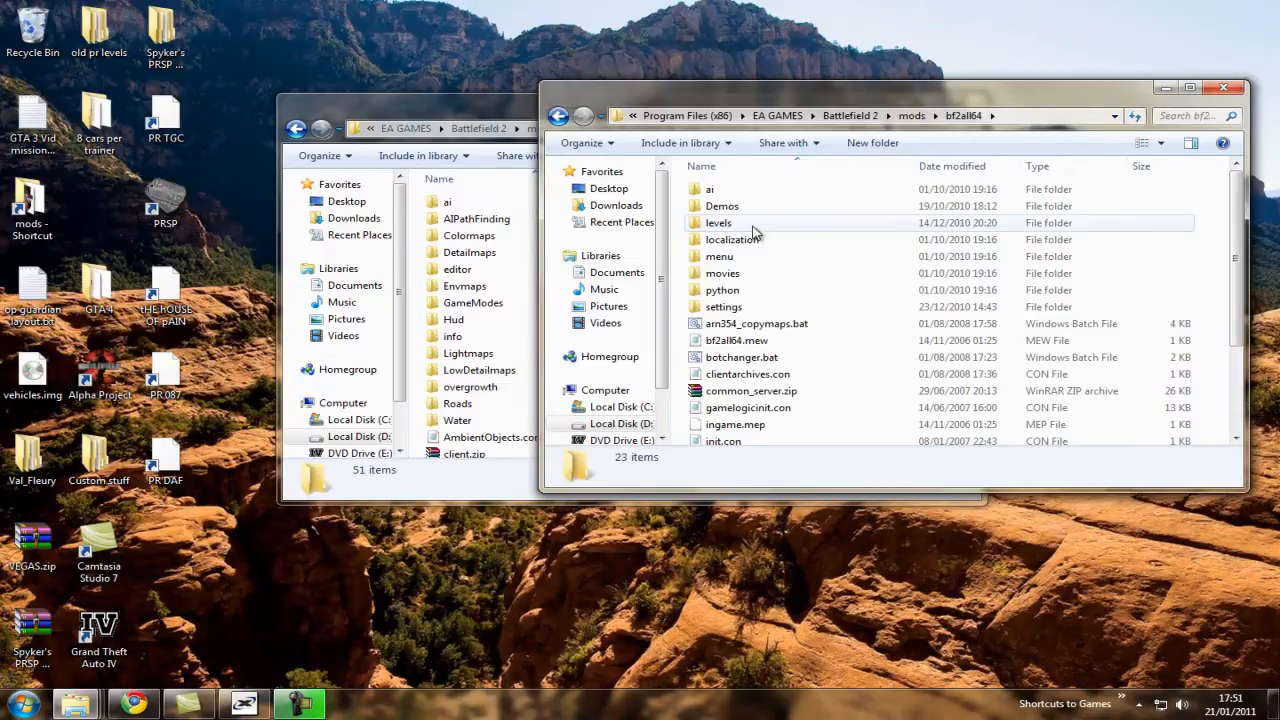
double_click(753, 226)
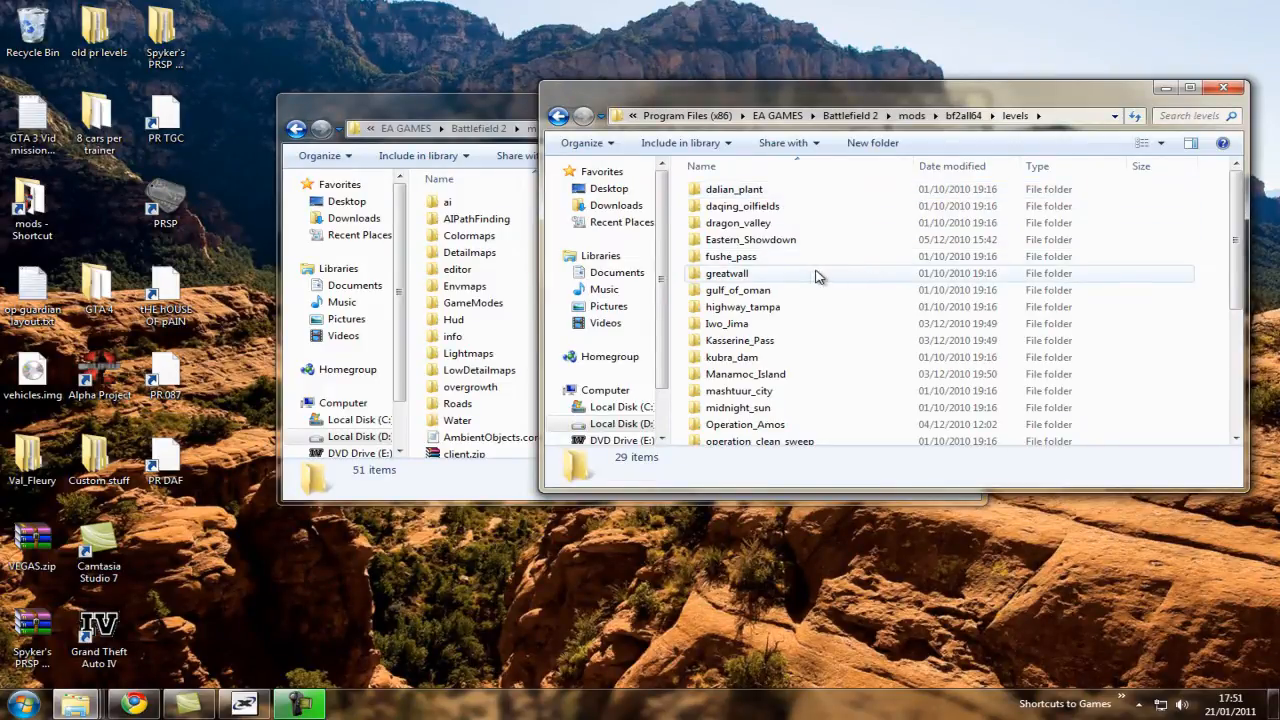
left_click(791, 294)
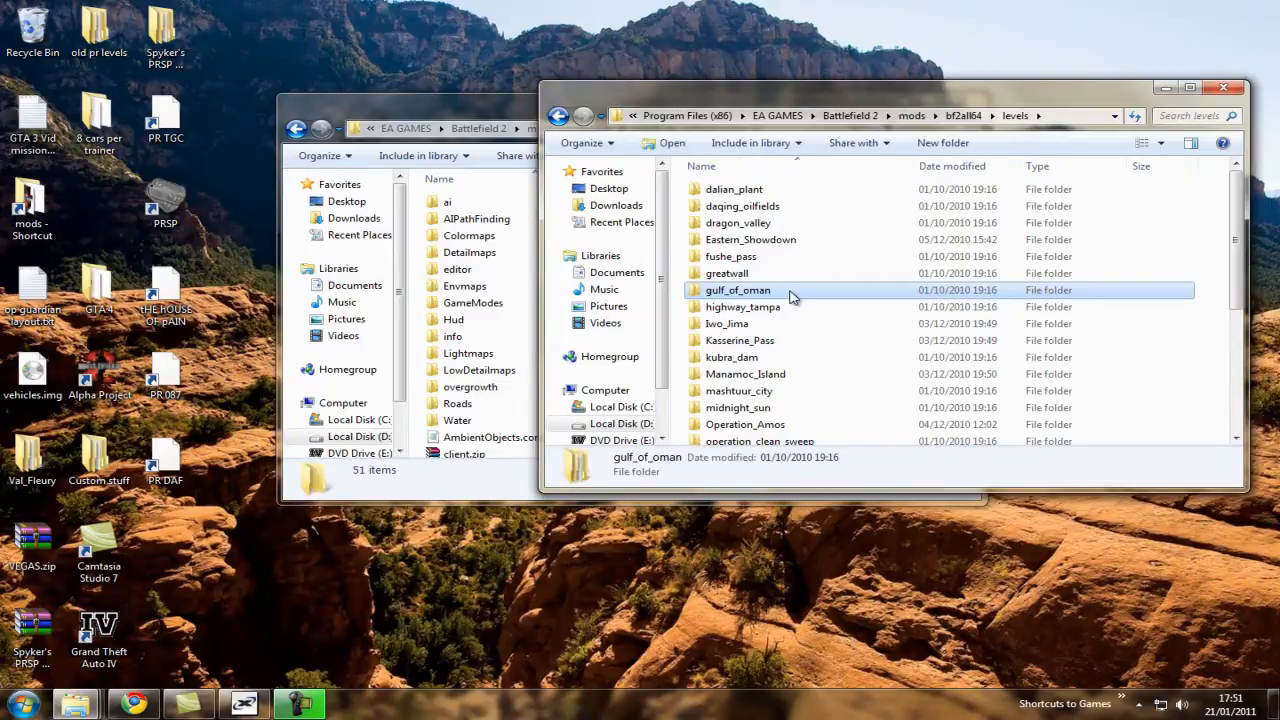
double_click(810, 296)
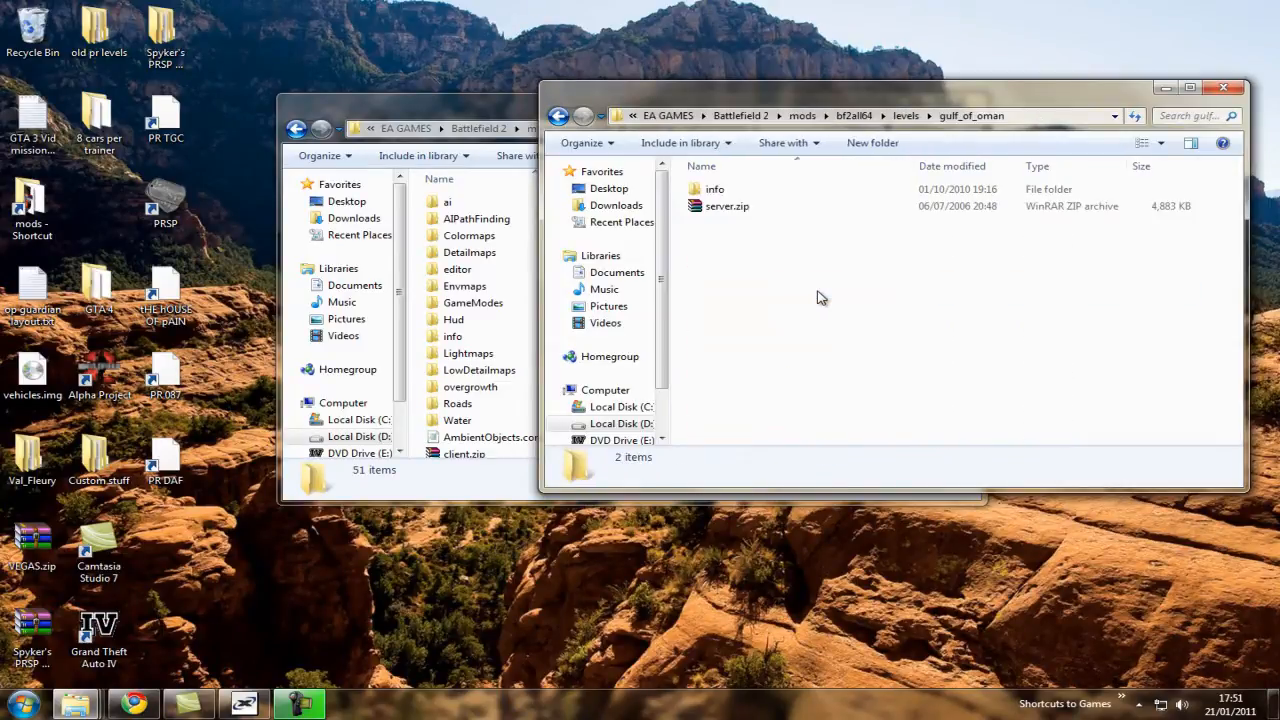
Open the level's server.zip in WinRAR and go to its GameModes\gpm_coop\16 folder.
right_click(745, 212)
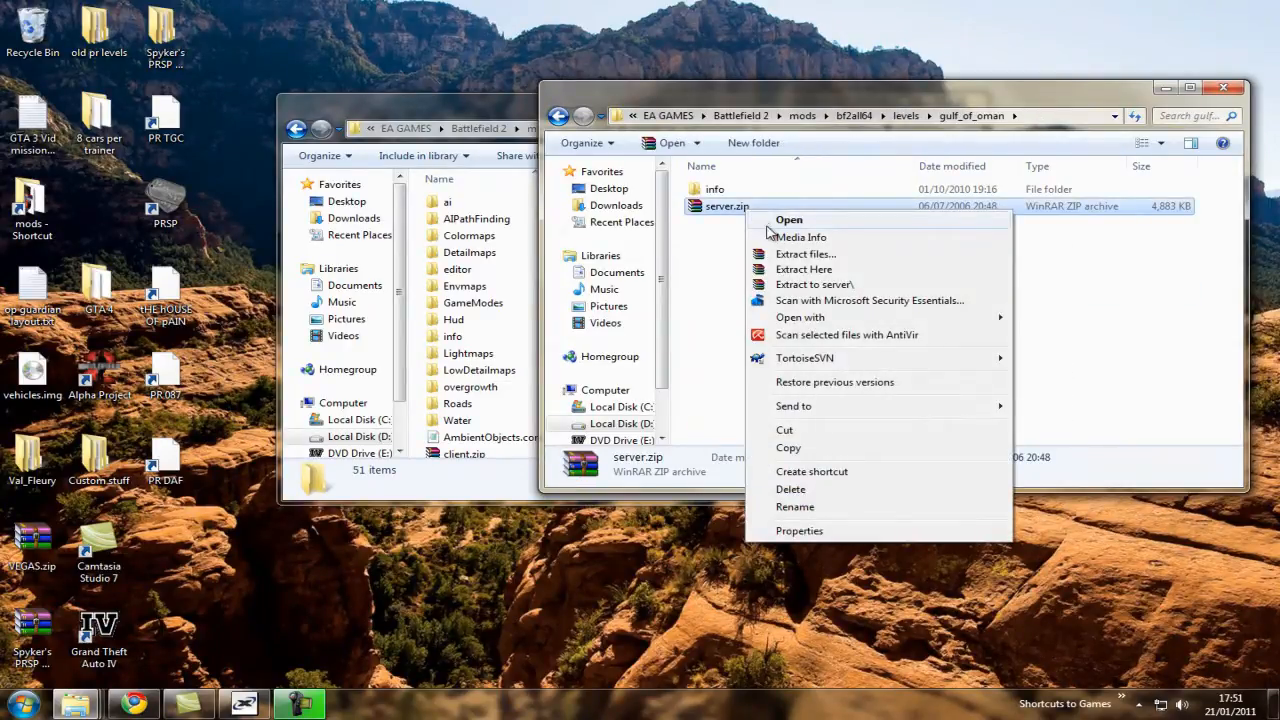
left_click(768, 231)
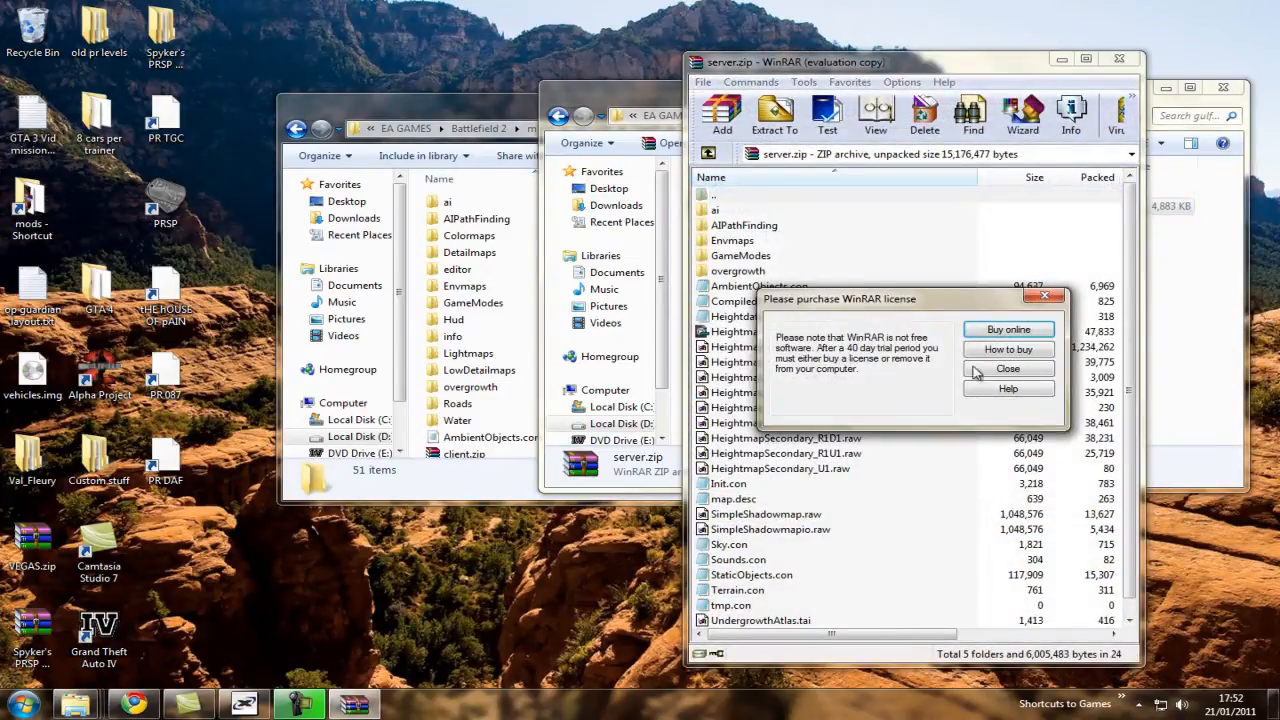
left_click(976, 372)
double_click(744, 256)
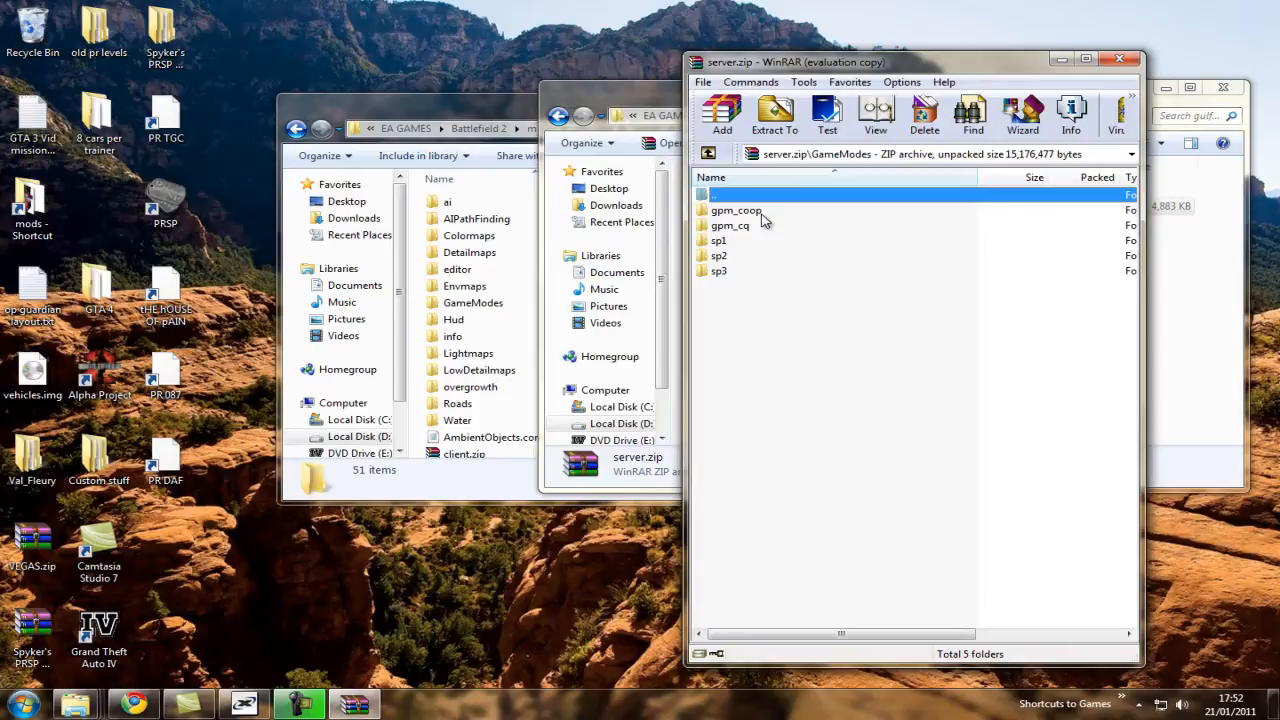
left_click(762, 212)
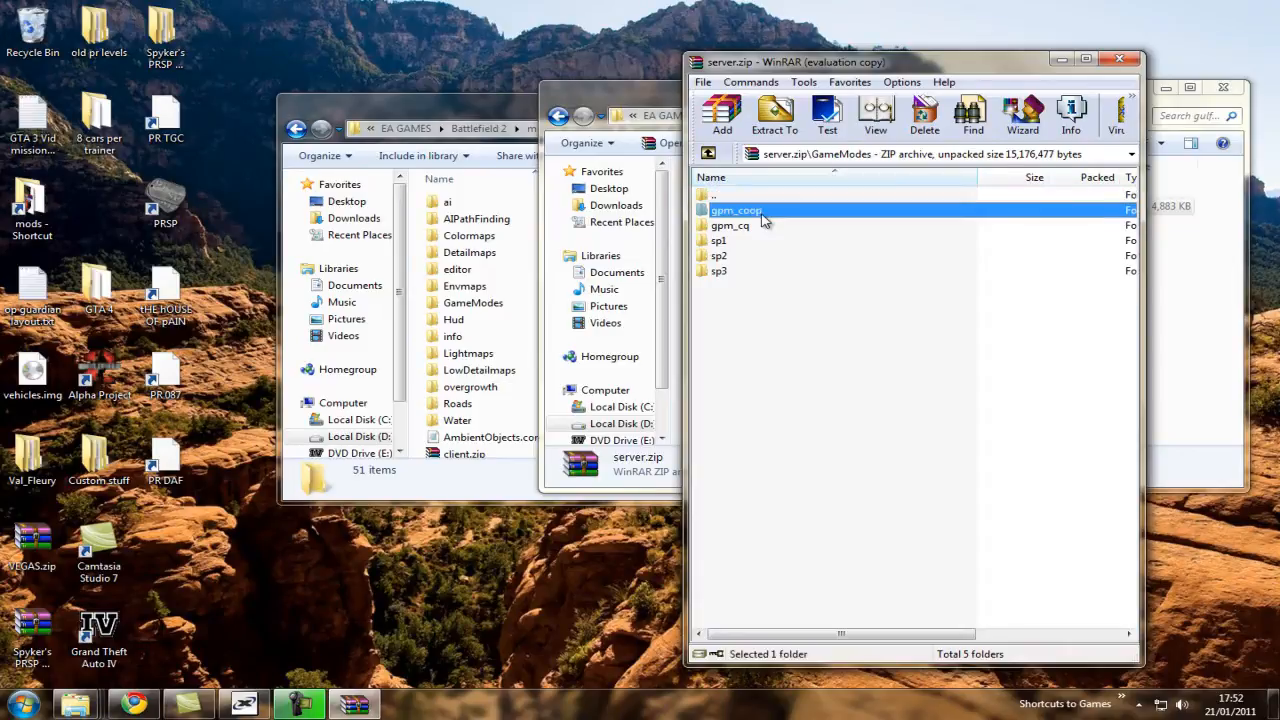
double_click(762, 212)
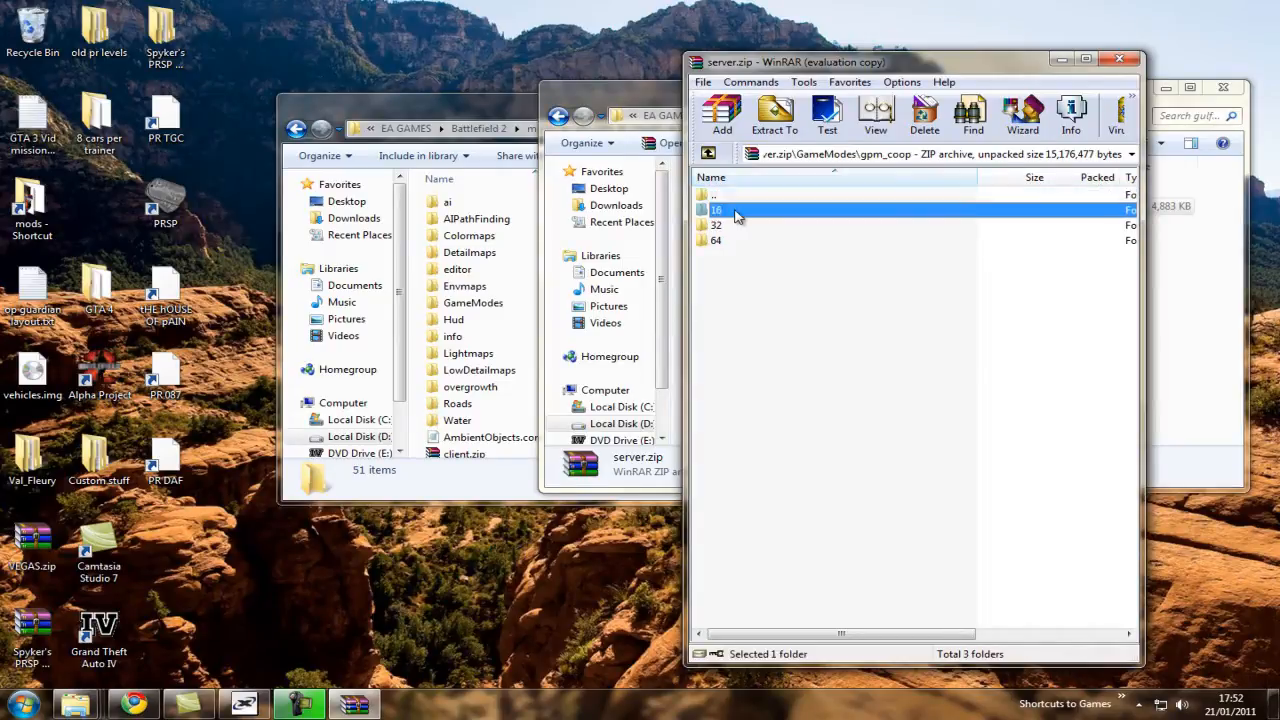
double_click(736, 214)
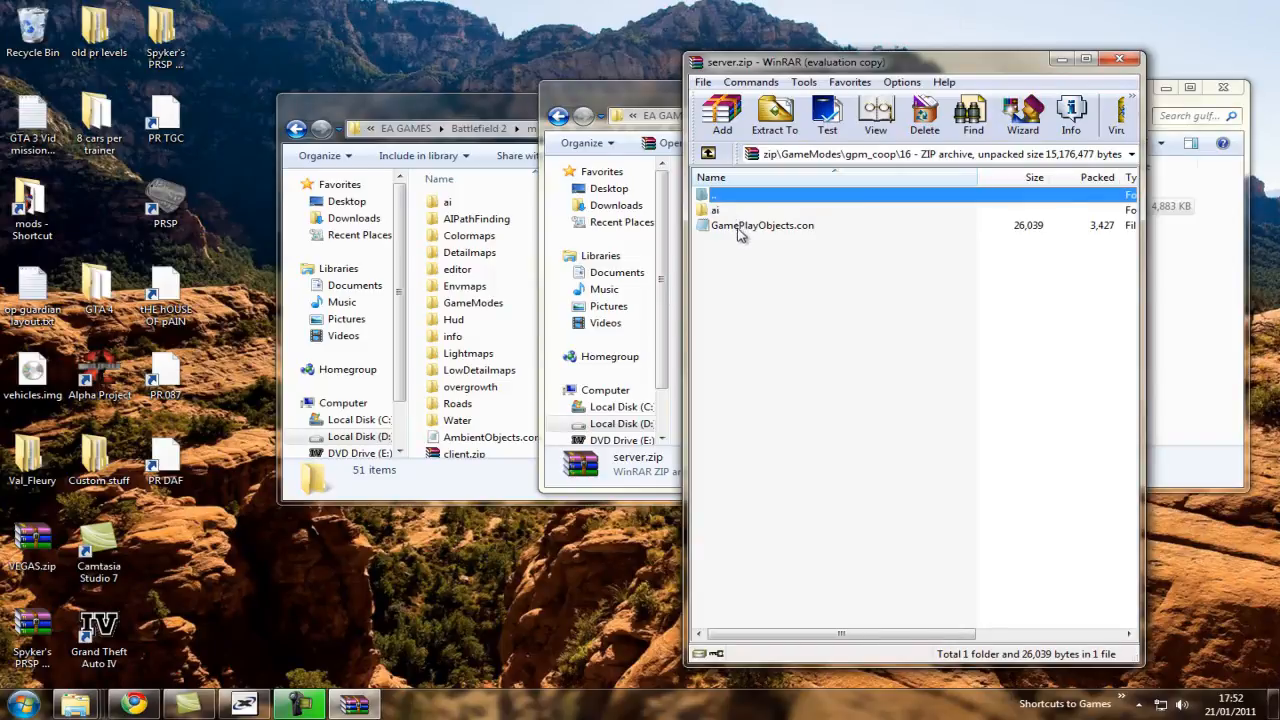
Try to delete the ai folder and GamePlayObjects.con from the archive's gpm_coop\16 folder, and close the archive.
left_click_drag(721, 279, 848, 211)
left_click(741, 196)
double_click(741, 198)
double_click(736, 214)
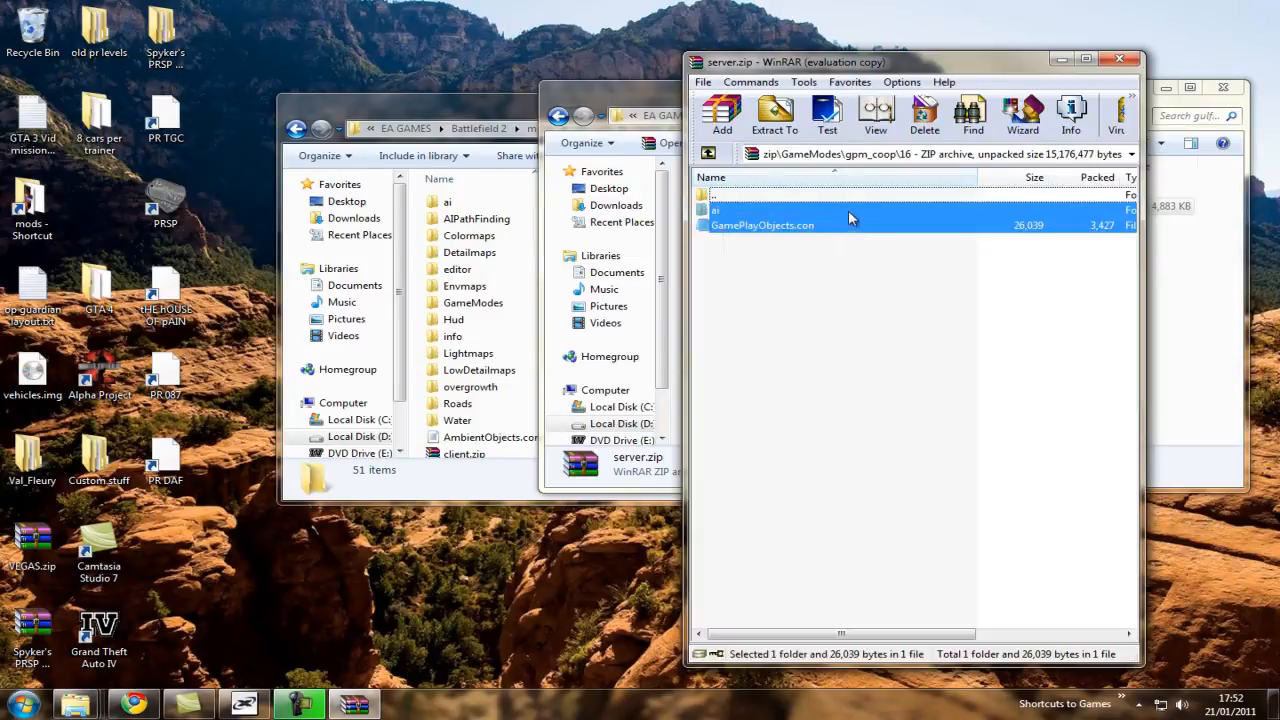
right_click(848, 211)
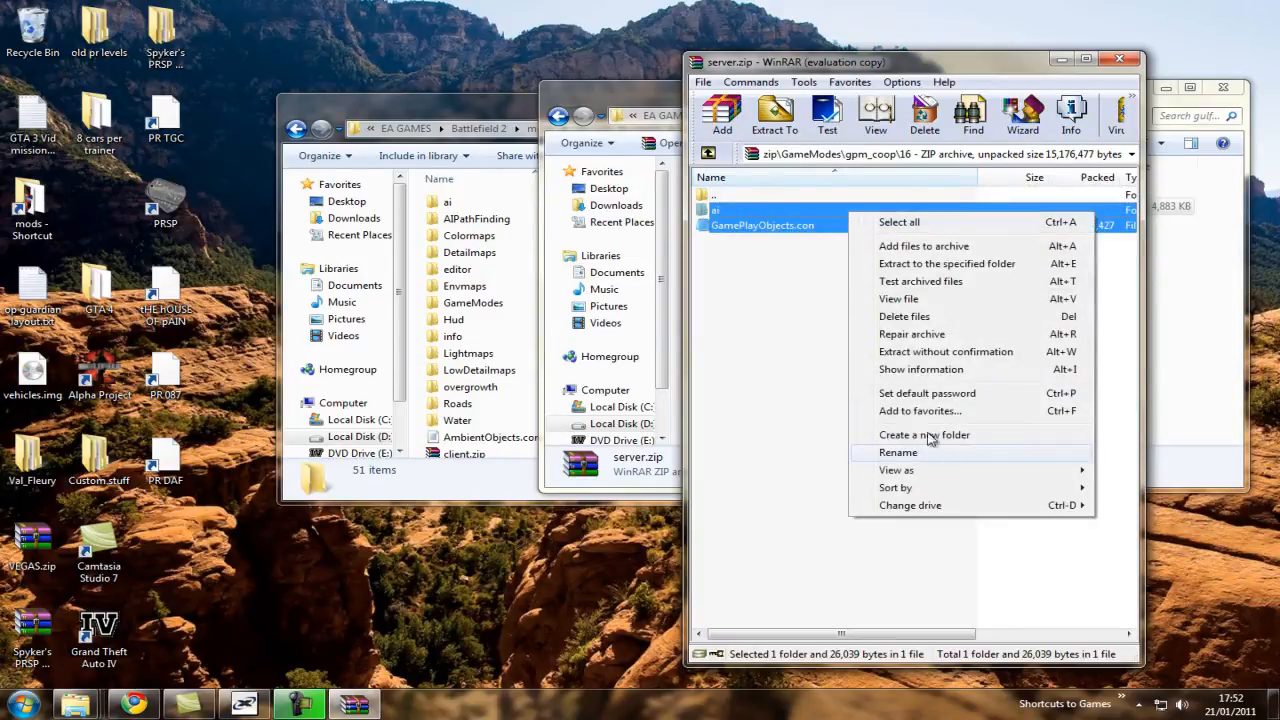
left_click(934, 320)
left_click(672, 410)
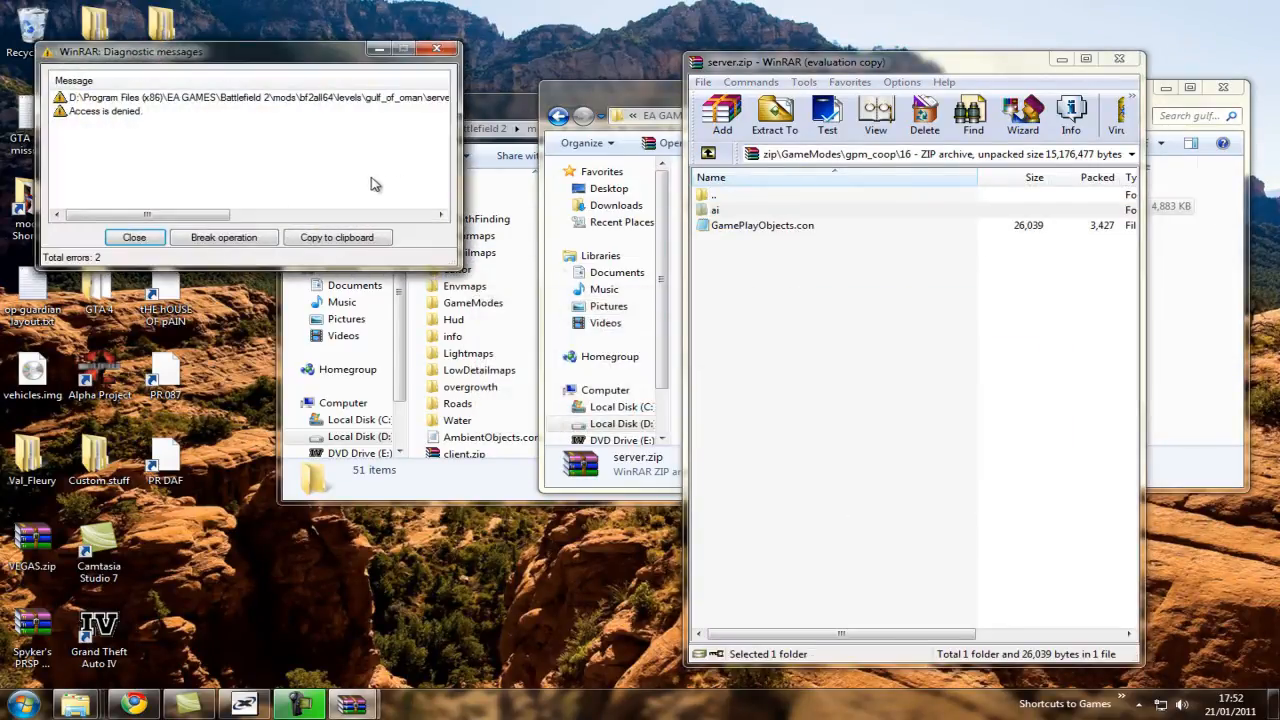
left_click(434, 50)
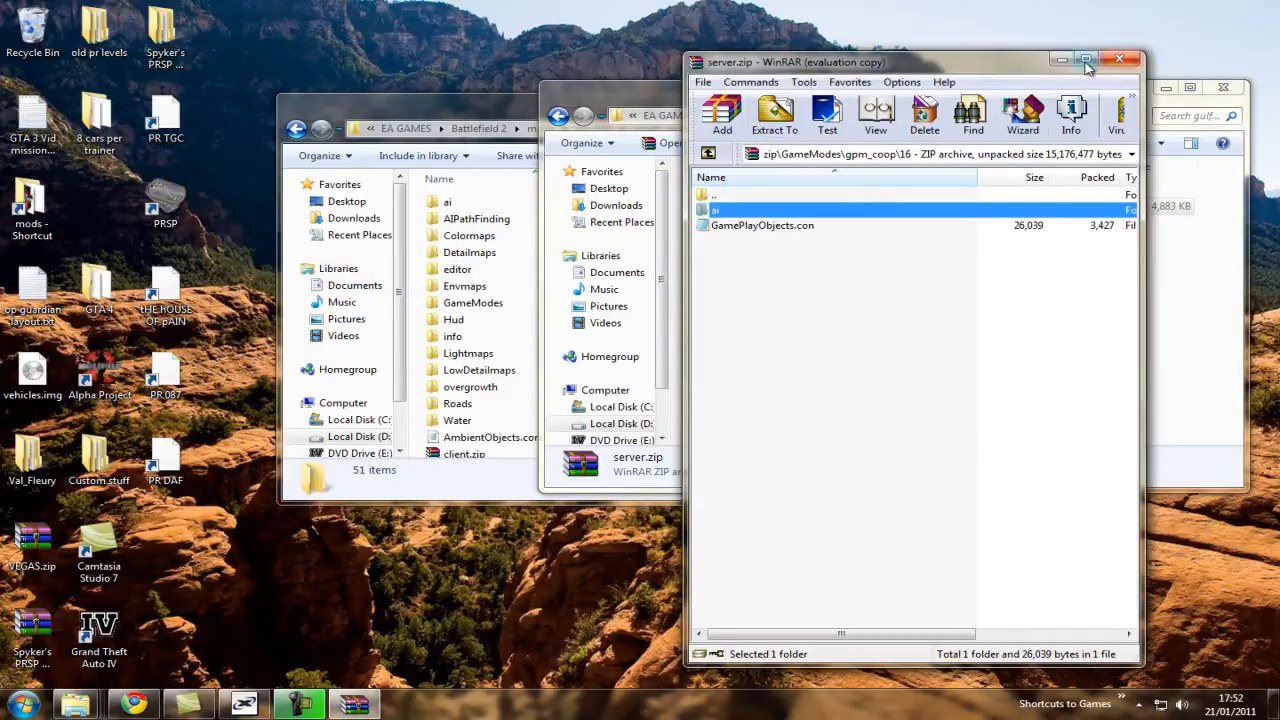
left_click_drag(1020, 62, 748, 175)
left_click(848, 173)
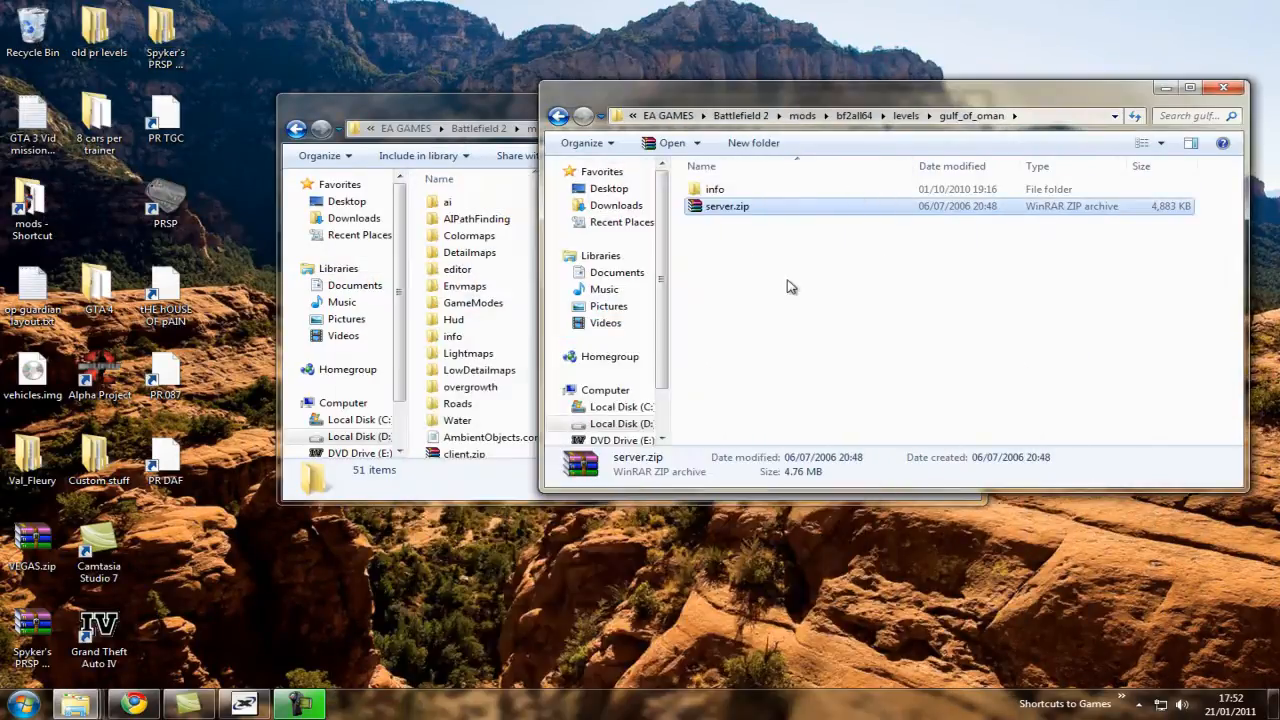
Clear the Read-only attribute of server.zip in the bf2all64 gulf_of_oman folder and apply the change.
right_click(751, 209)
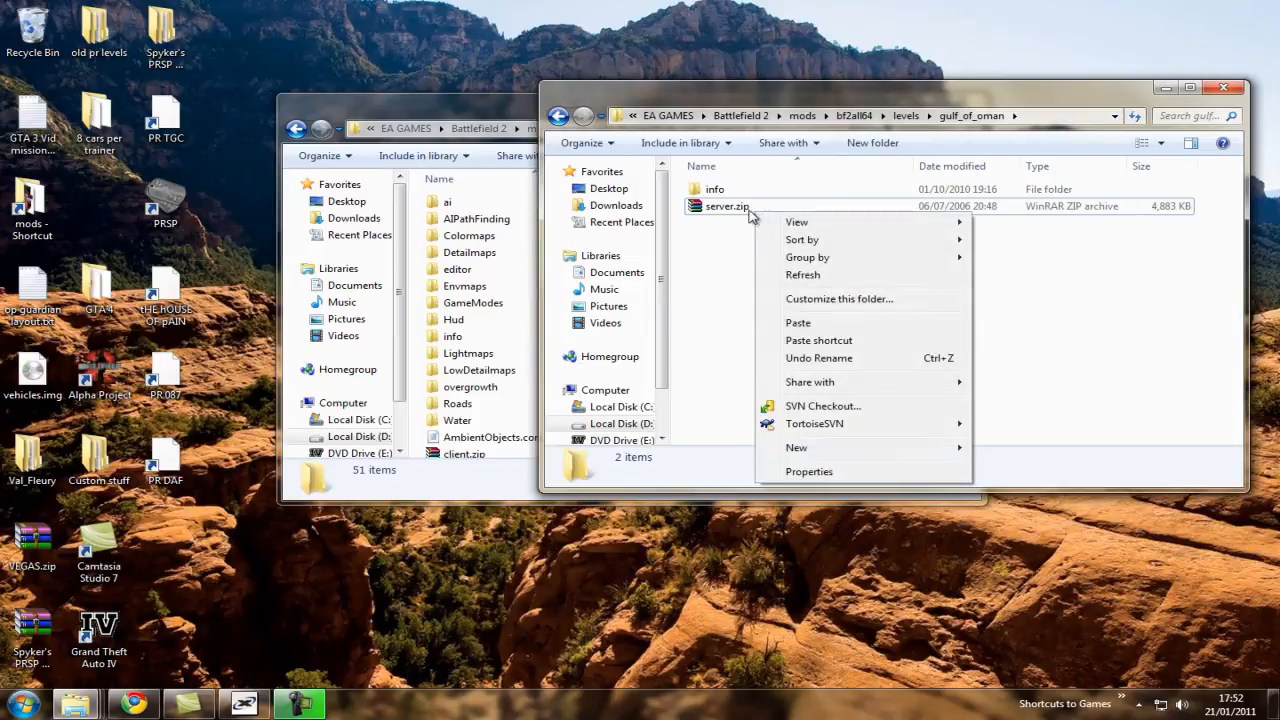
left_click(886, 534)
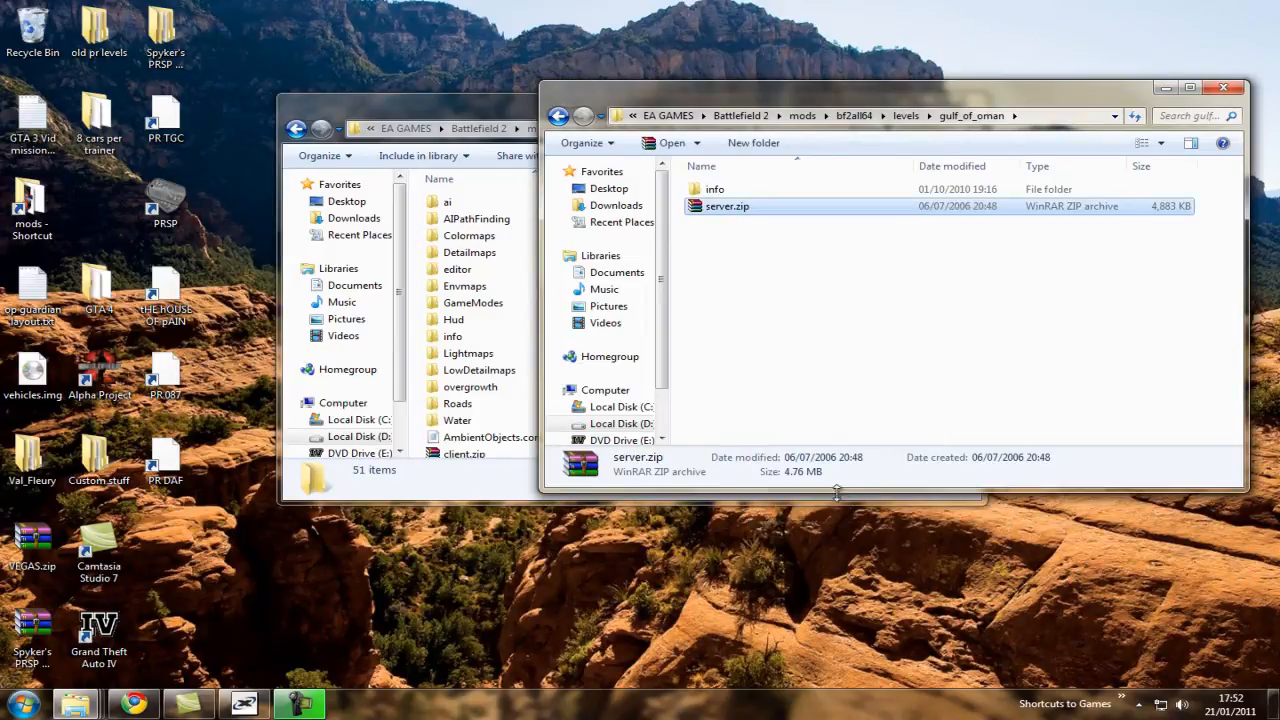
left_click(841, 511)
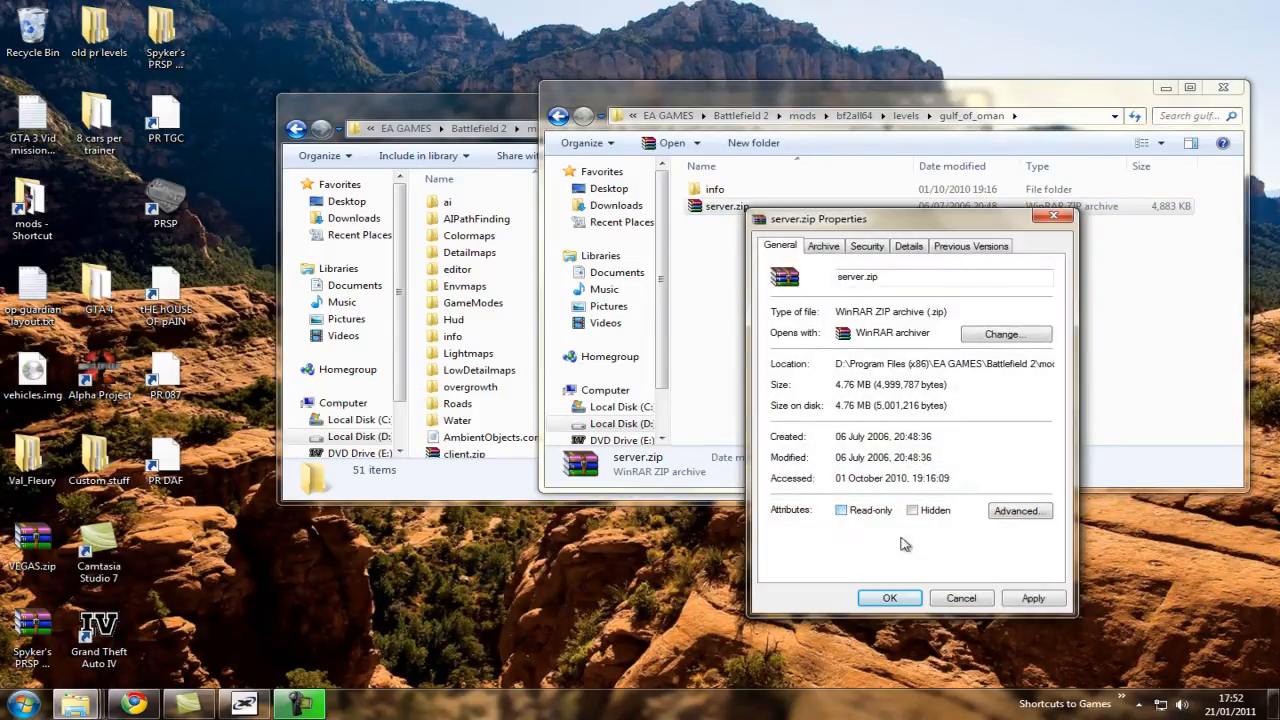
left_click(1008, 598)
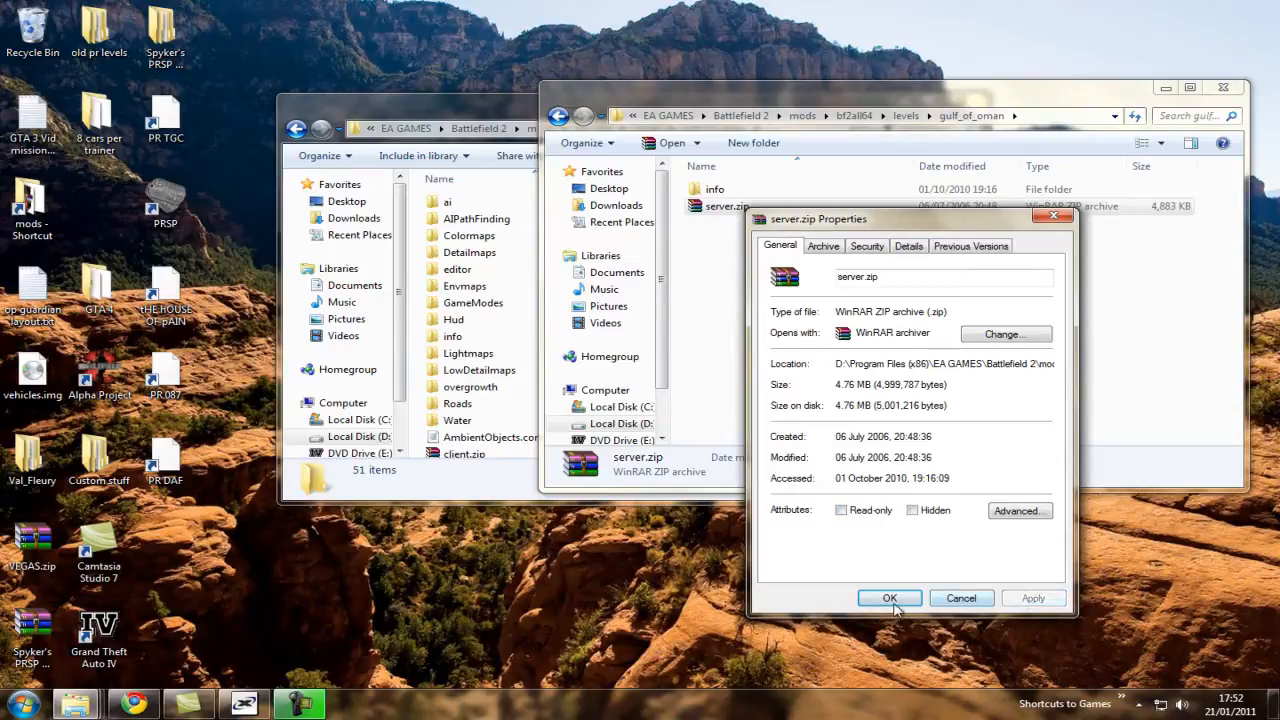
Close the server.zip properties and reopen the archive in WinRAR at its GameModes\gpm_coop\16 folder.
left_click(889, 598)
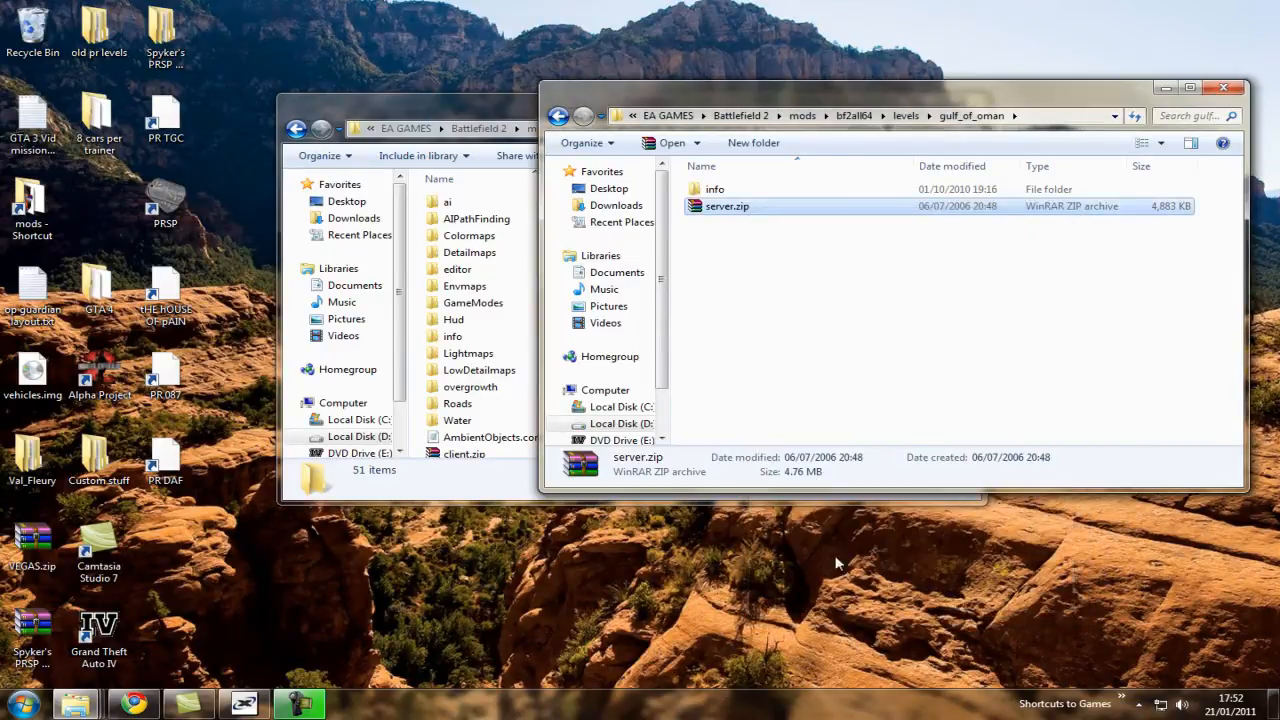
left_click(785, 325)
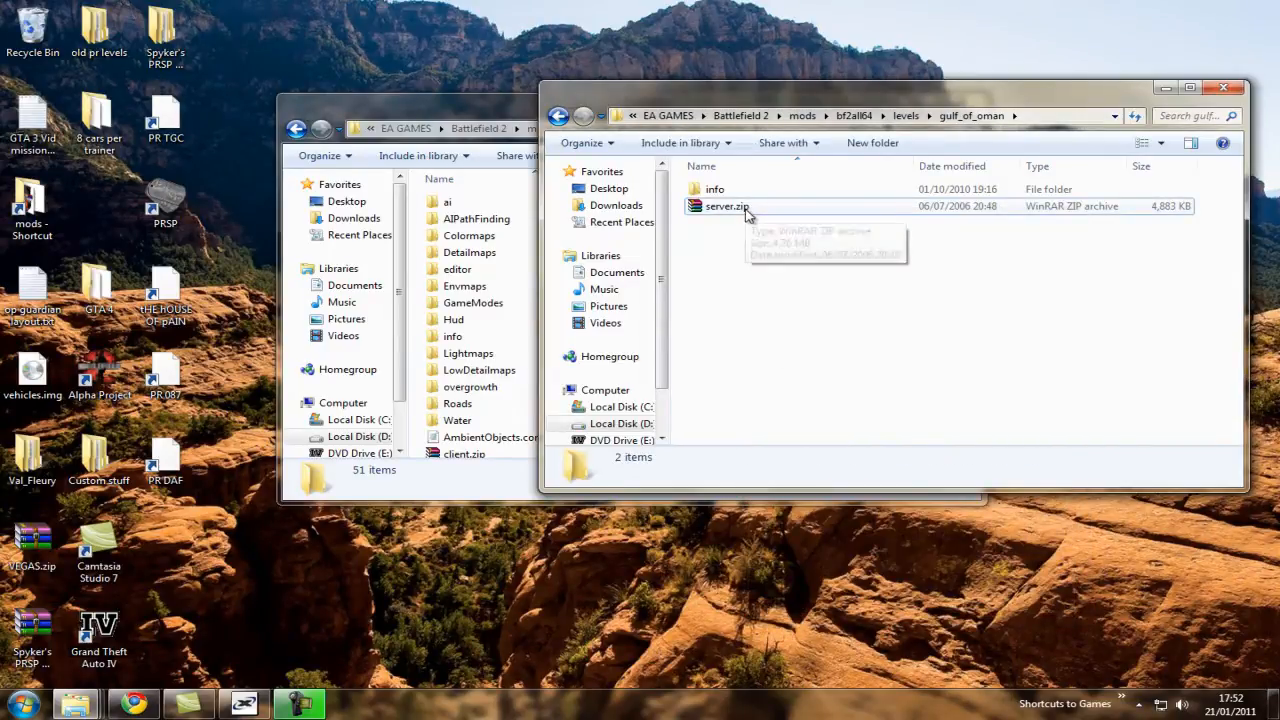
double_click(745, 210)
left_click_drag(738, 183, 1023, 60)
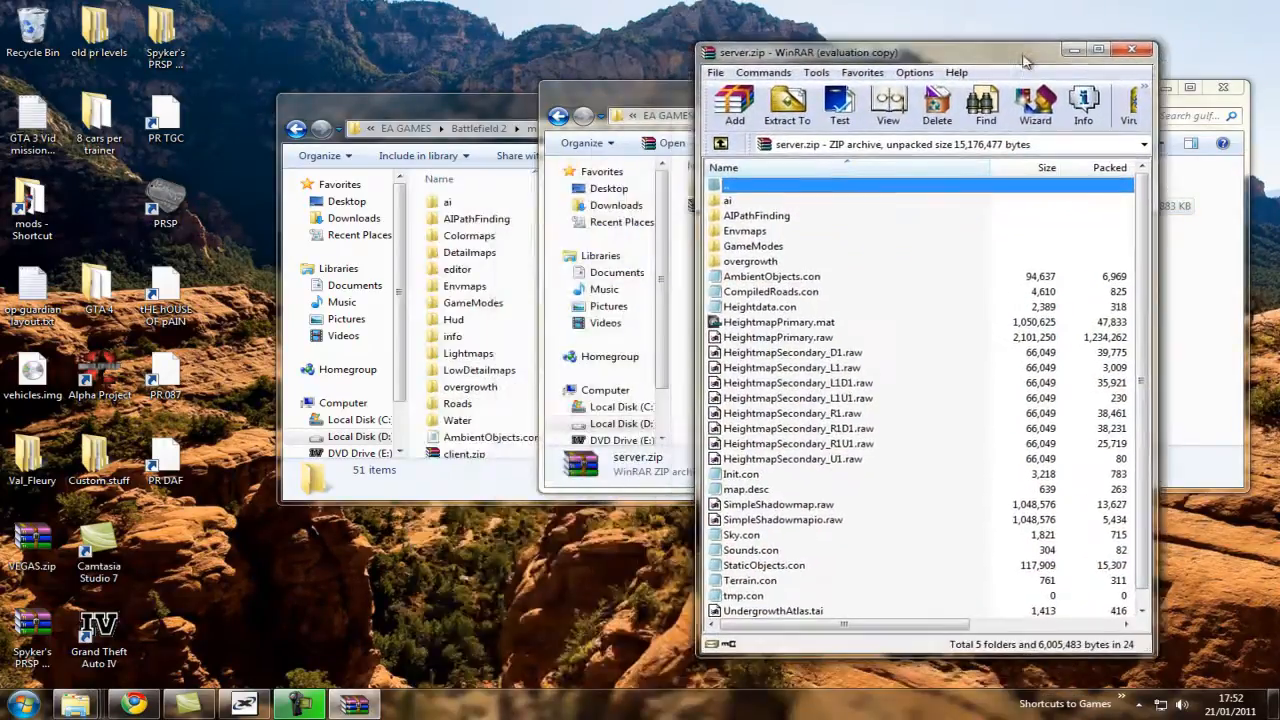
left_click(1021, 359)
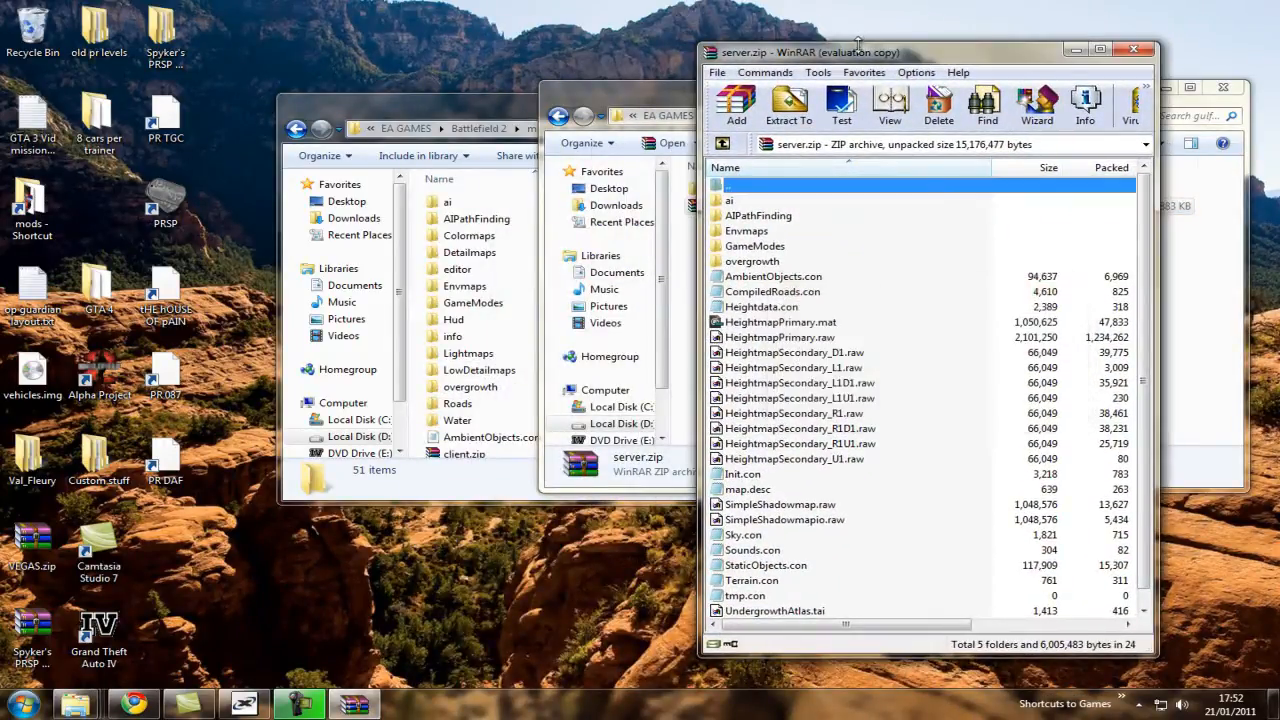
left_click_drag(877, 45, 970, 87)
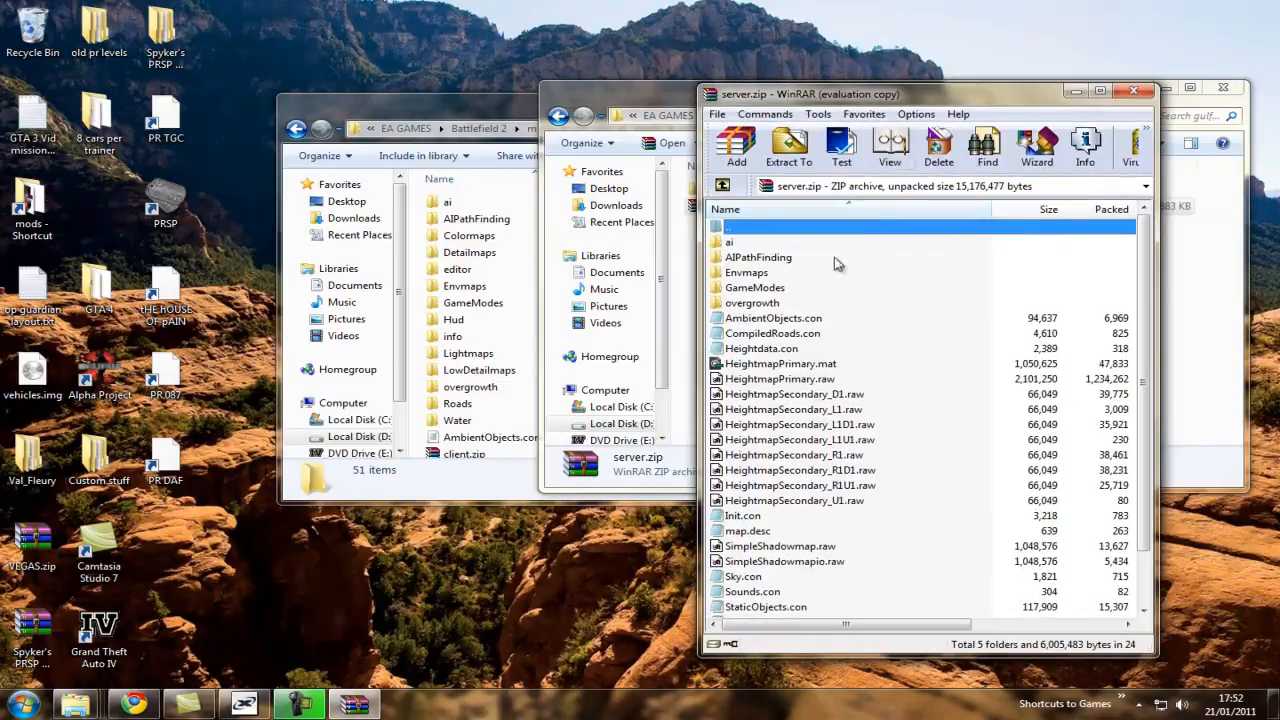
double_click(775, 285)
double_click(772, 243)
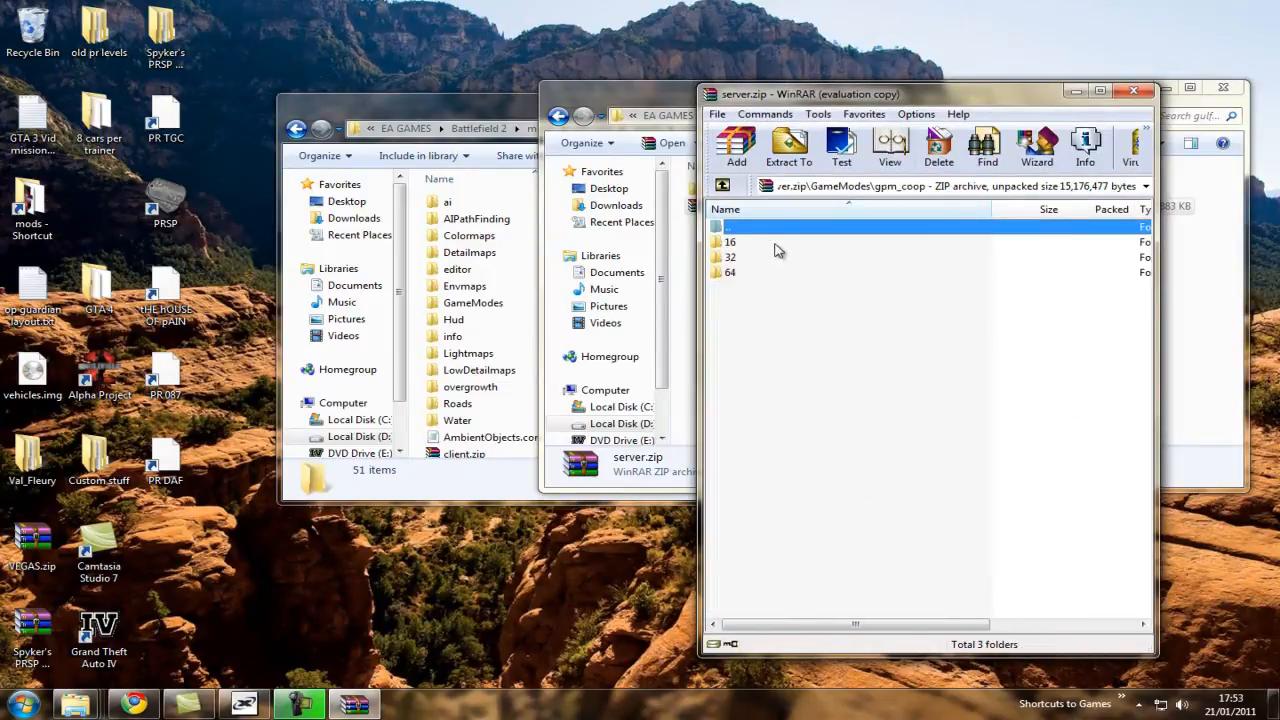
double_click(745, 245)
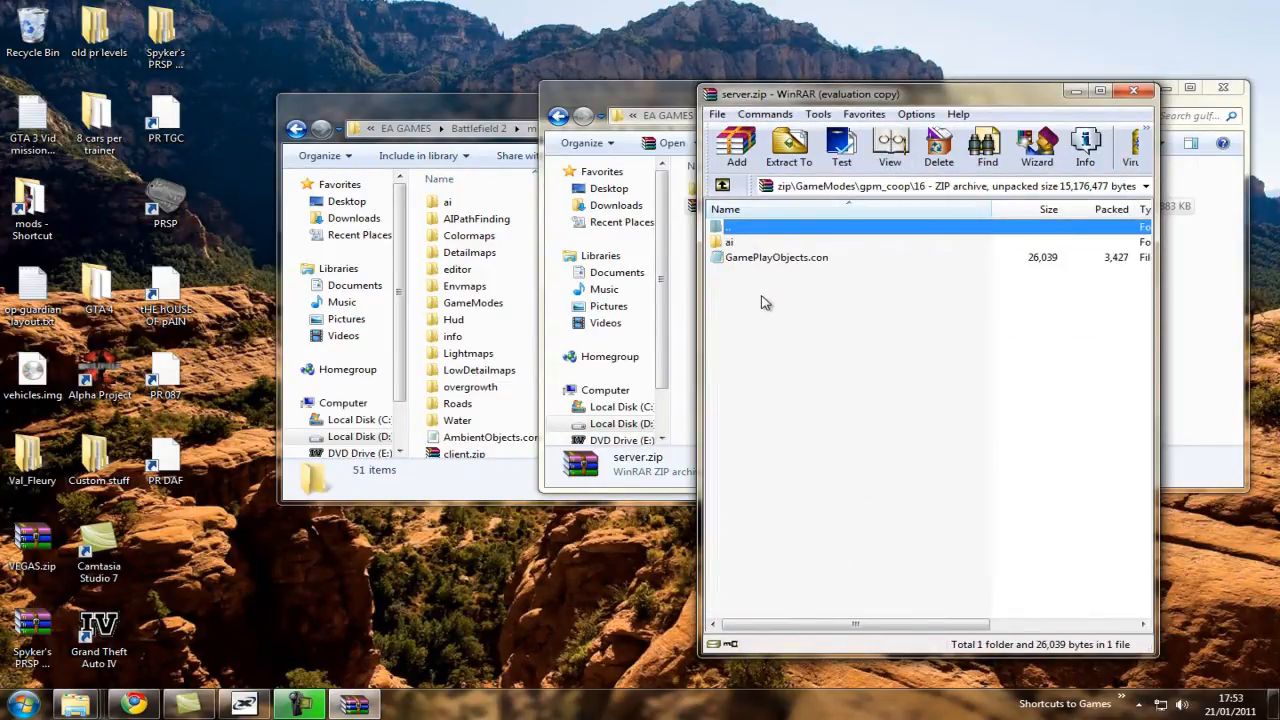
Delete the ai folder and GamePlayObjects.con from the archive's gpm_coop\16 folder.
left_click_drag(760, 302, 811, 249)
right_click(811, 249)
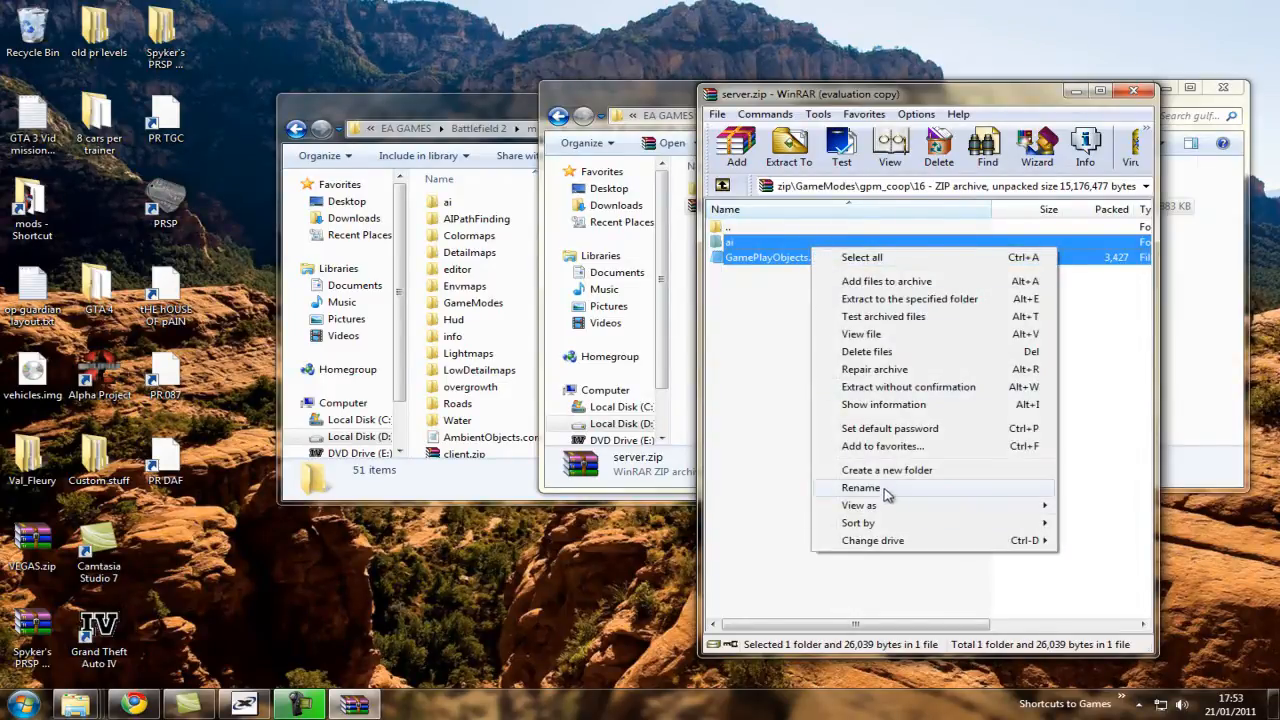
left_click(885, 352)
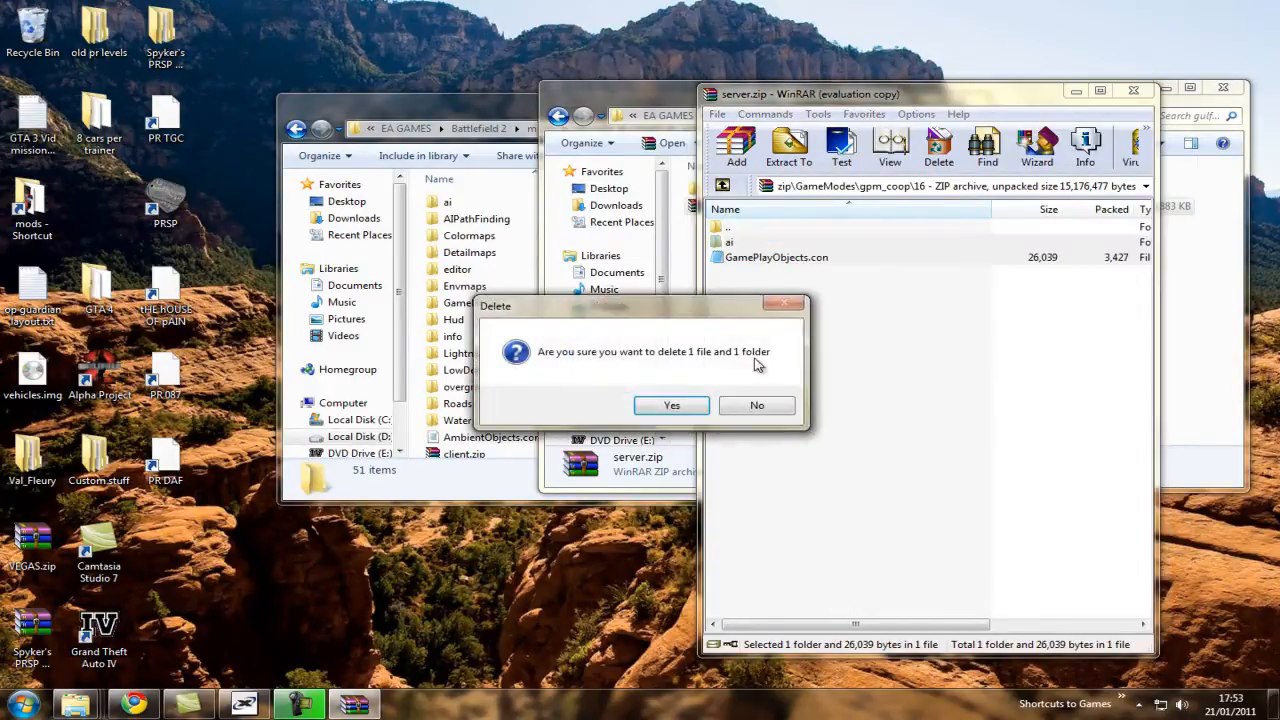
left_click(665, 403)
Add the AI folder and GamePlayObjects.con from the bf2_edit gulf_of_oman editor folder to the archive's gpm_coop\16 folder.
left_click_drag(458, 112, 293, 147)
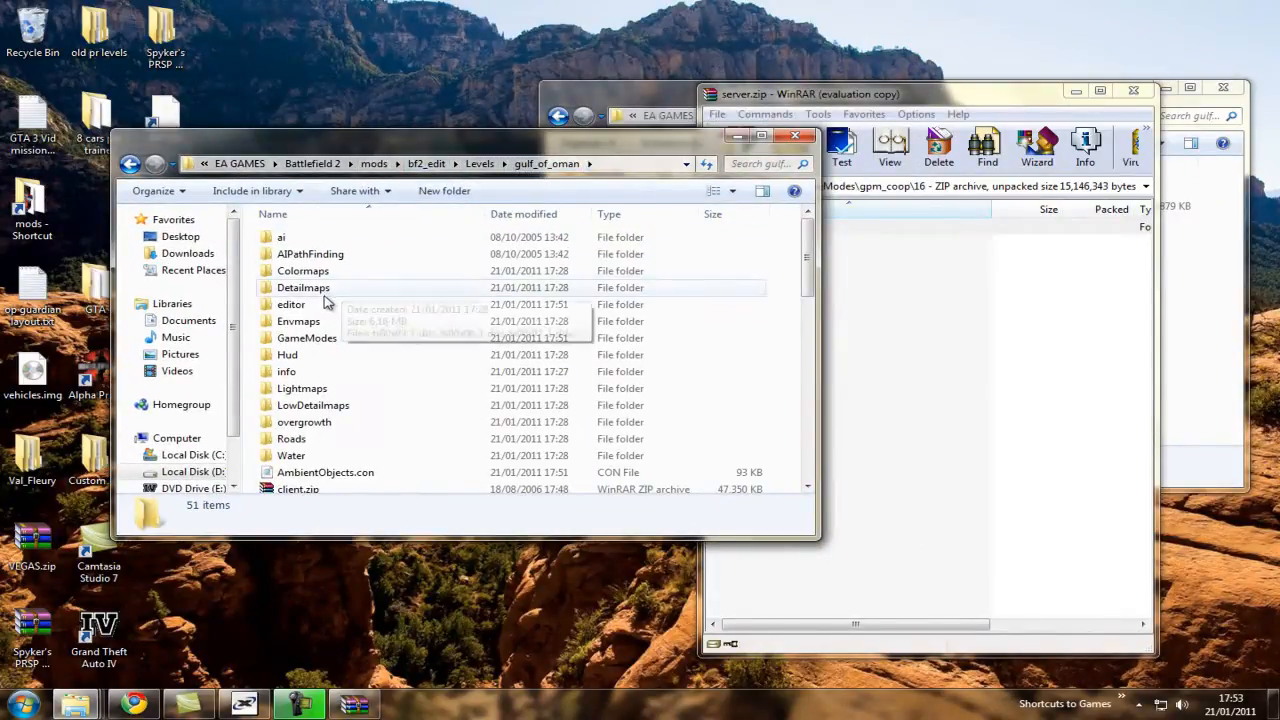
double_click(292, 305)
left_click(336, 272)
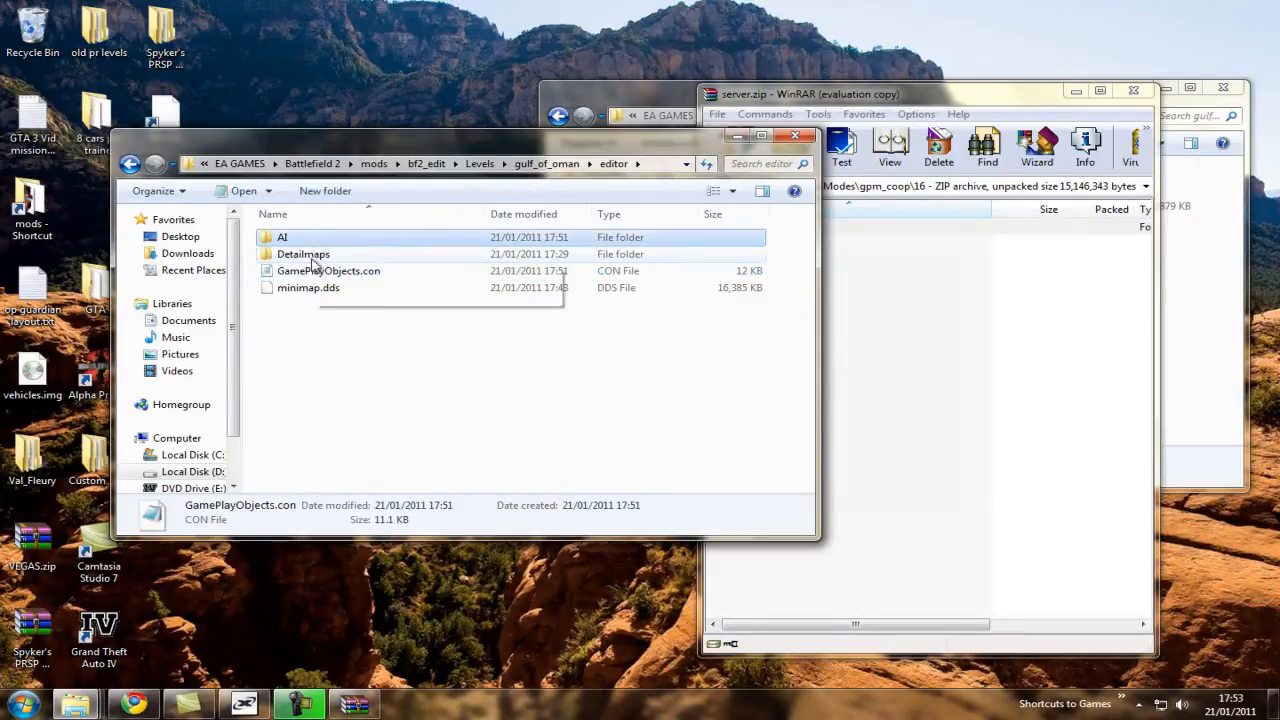
left_click(316, 254)
left_click(314, 270)
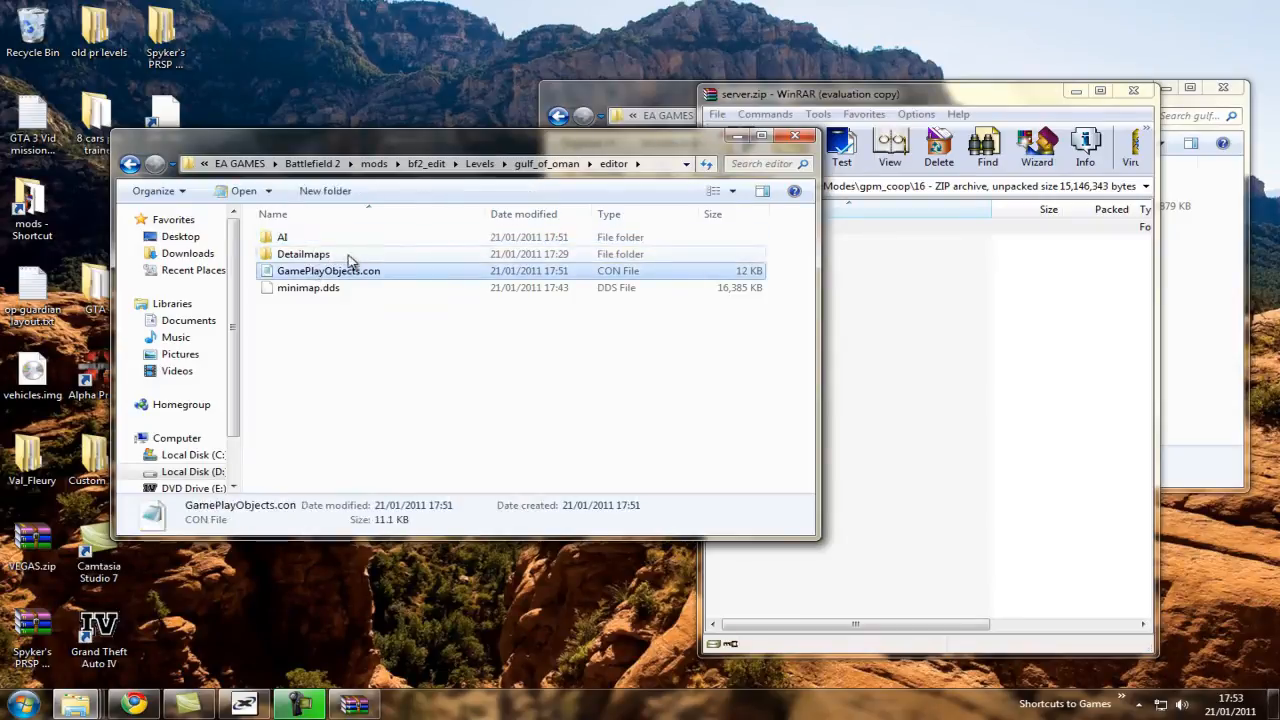
left_click(305, 242, "ctrl")
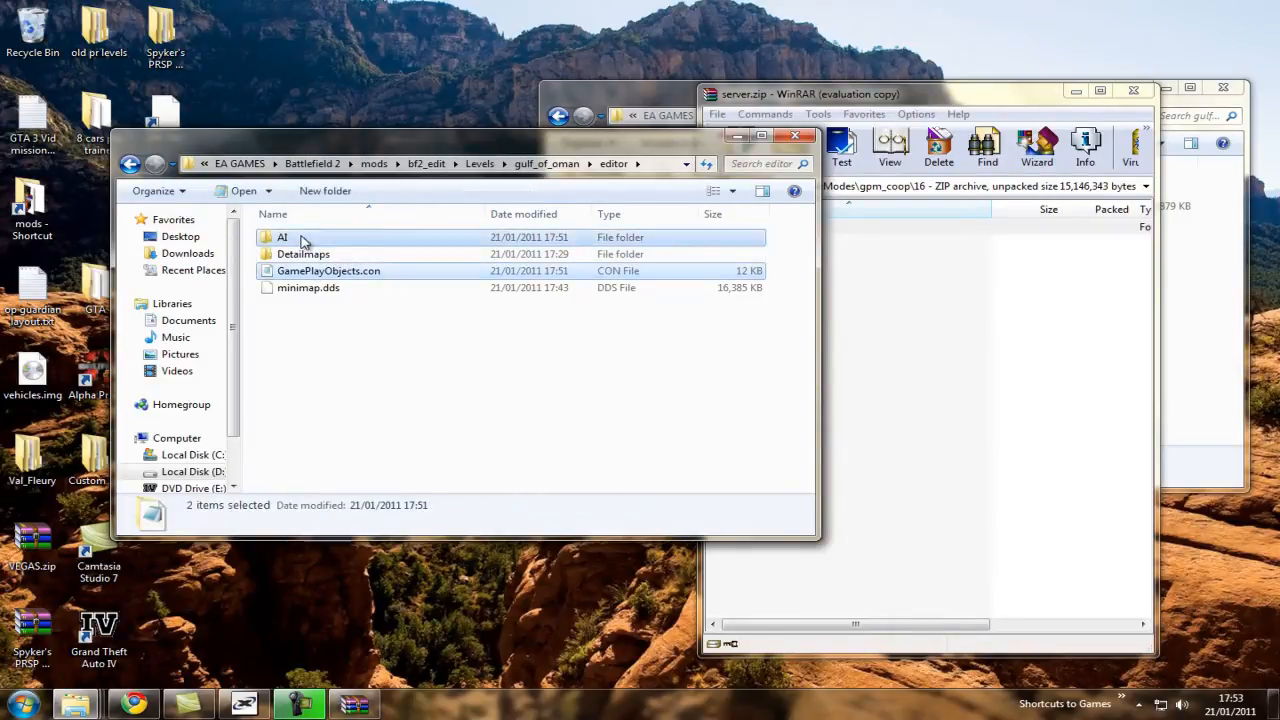
left_click_drag(326, 244, 967, 368)
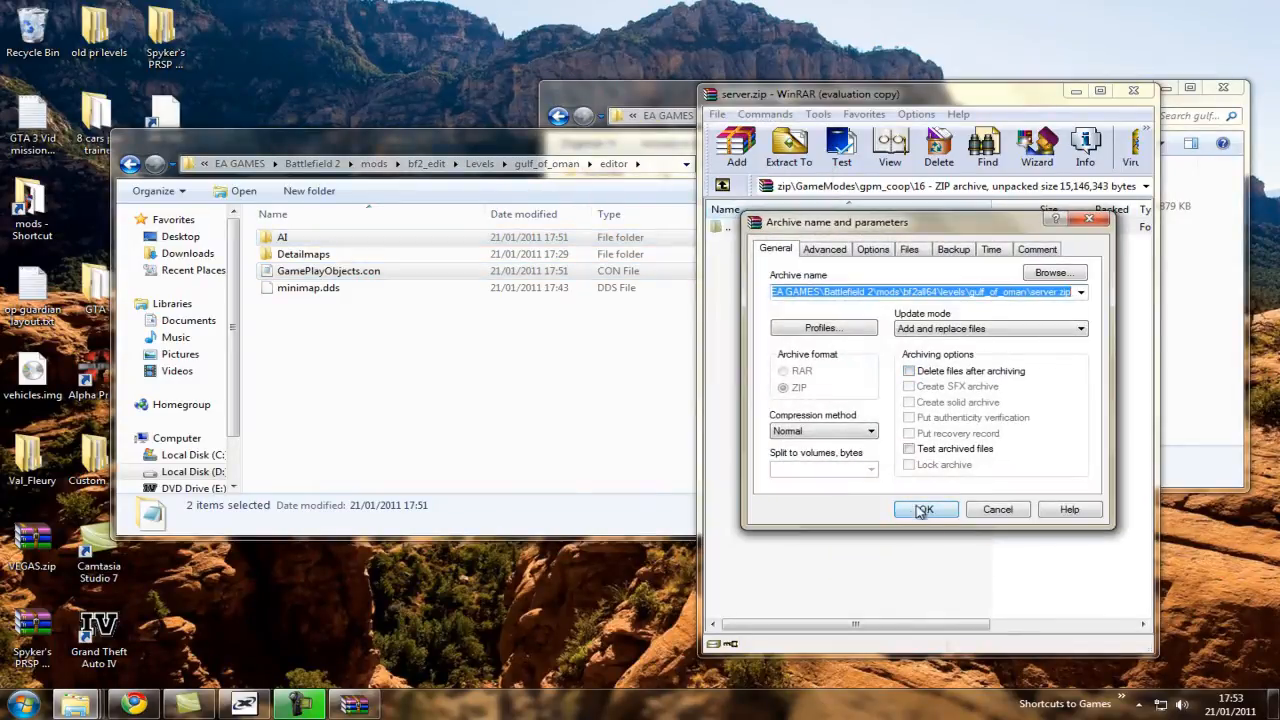
left_click(922, 509)
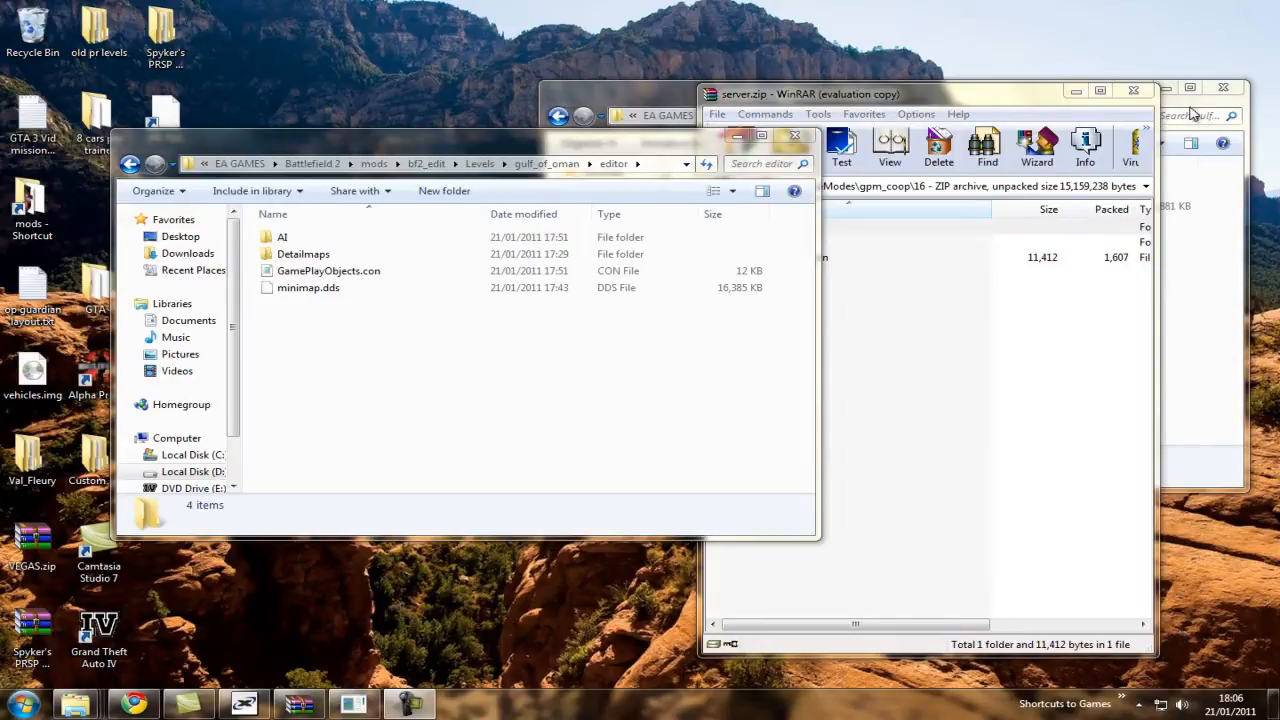
Browse to the bf2all64 mod's localization\english folder in the Explorer window that shows its gulf_of_oman level.
left_click_drag(890, 94, 373, 87)
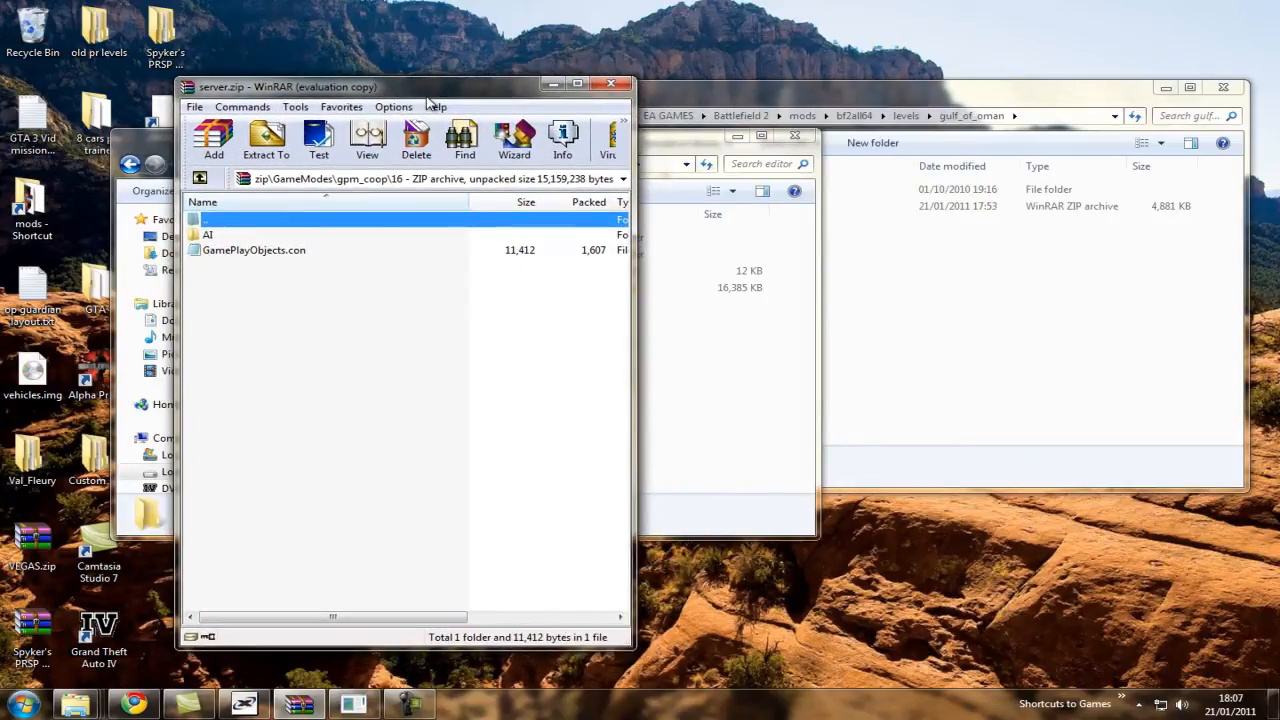
left_click(1171, 337)
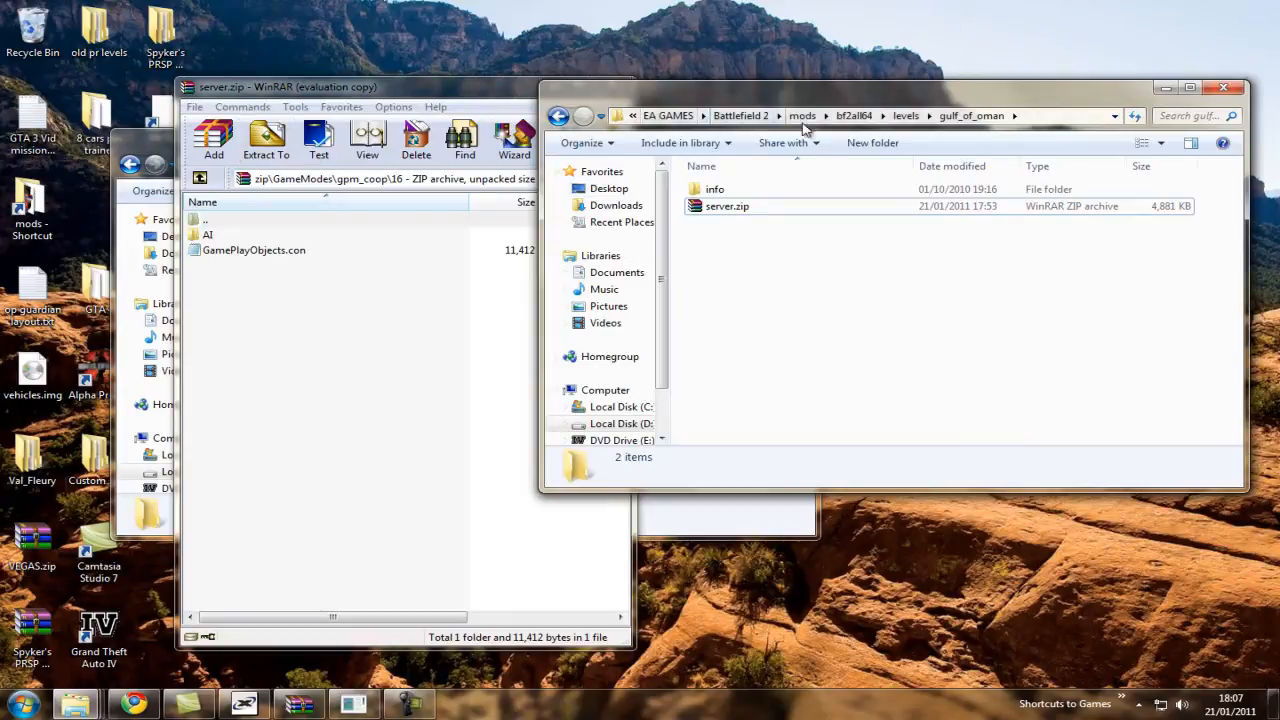
left_click(856, 116)
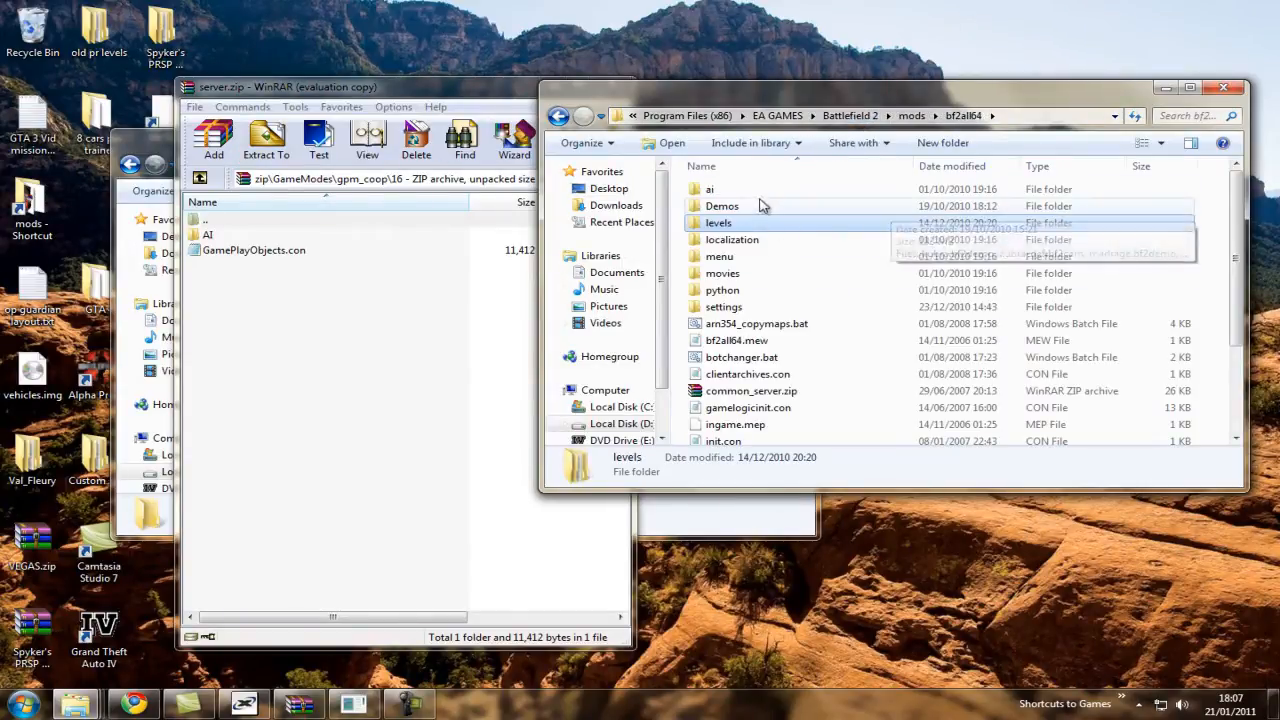
double_click(755, 242)
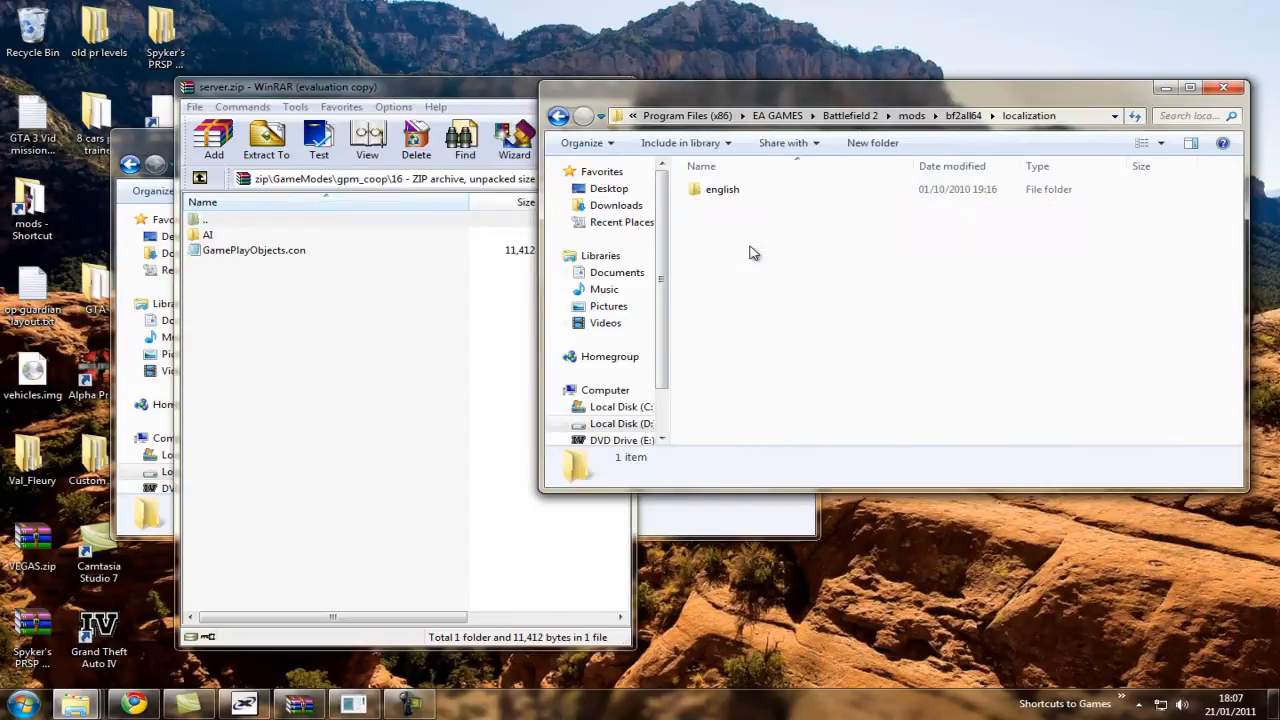
double_click(754, 193)
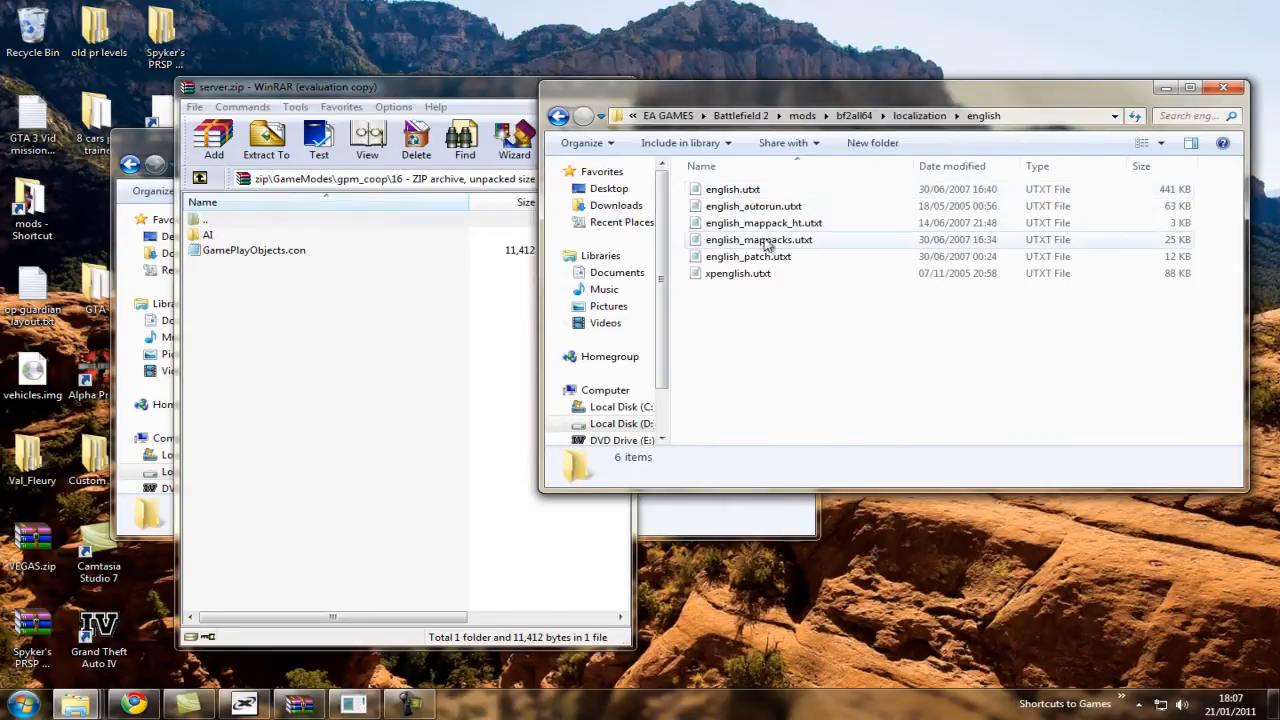
left_click(778, 190)
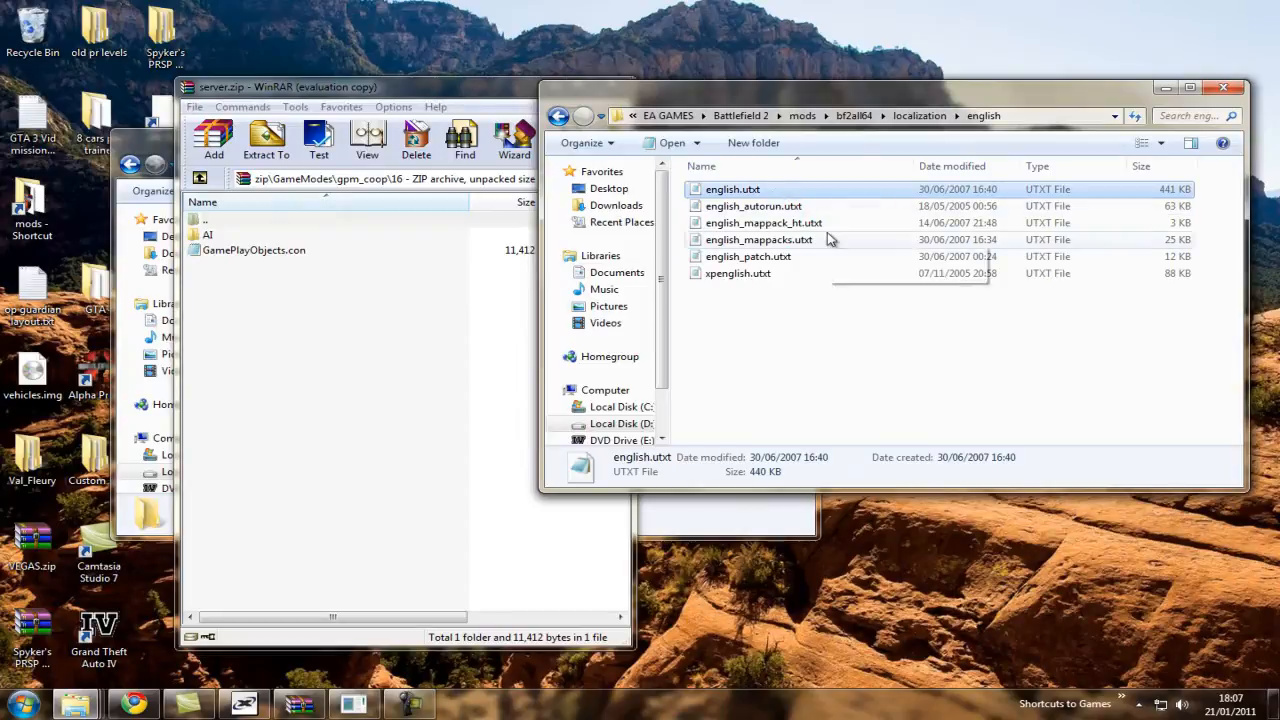
left_click(1030, 225)
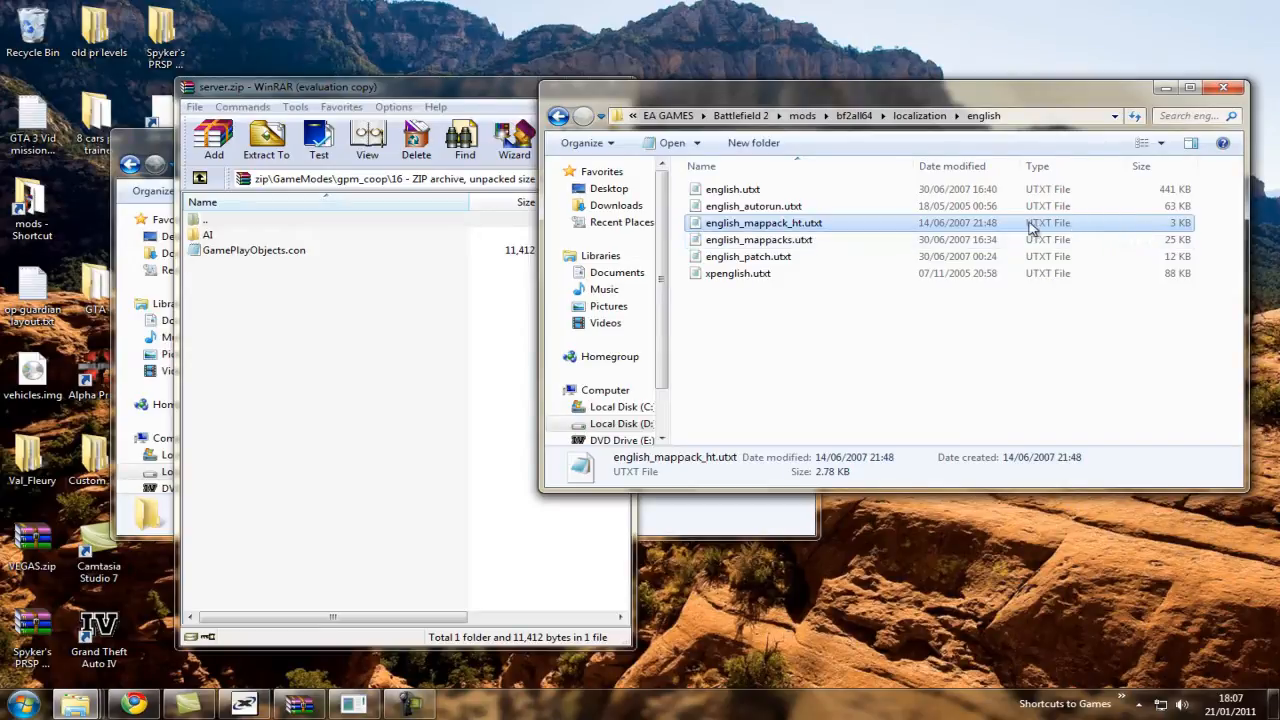
left_click(558, 116)
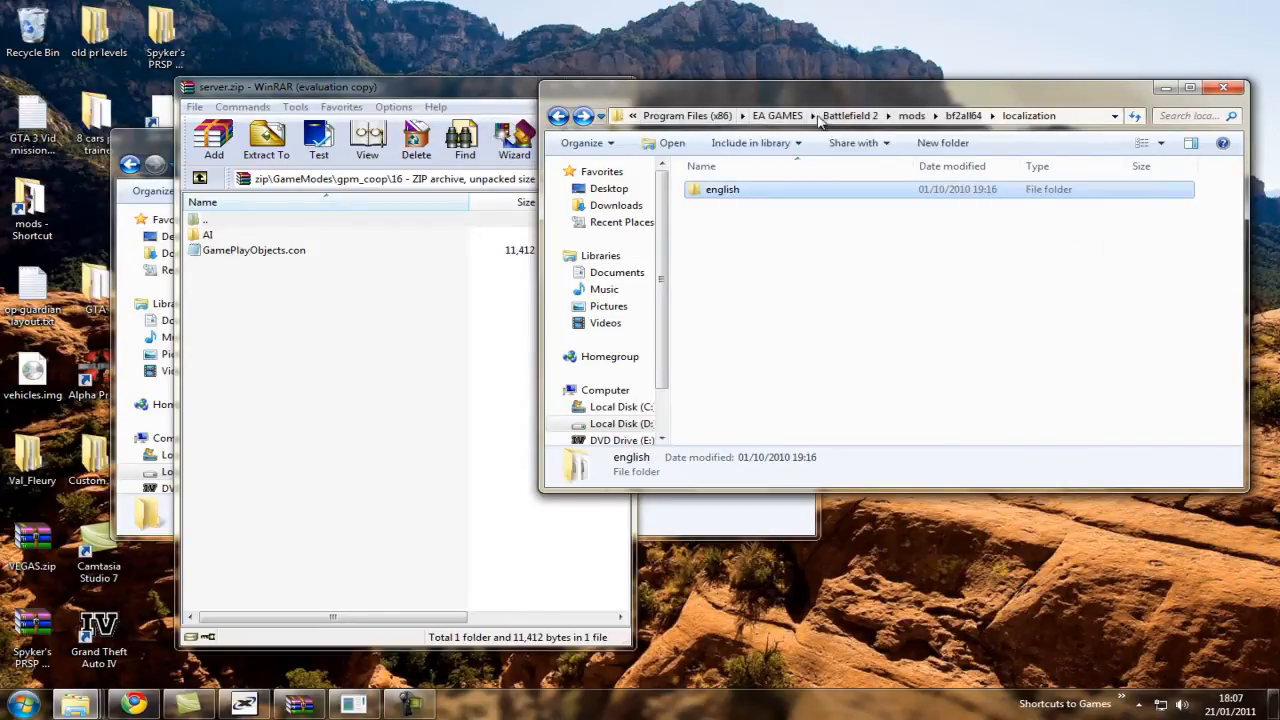
double_click(765, 192)
Duplicate english_mappack_ht.utxt within the localization\english folder.
left_click(963, 226)
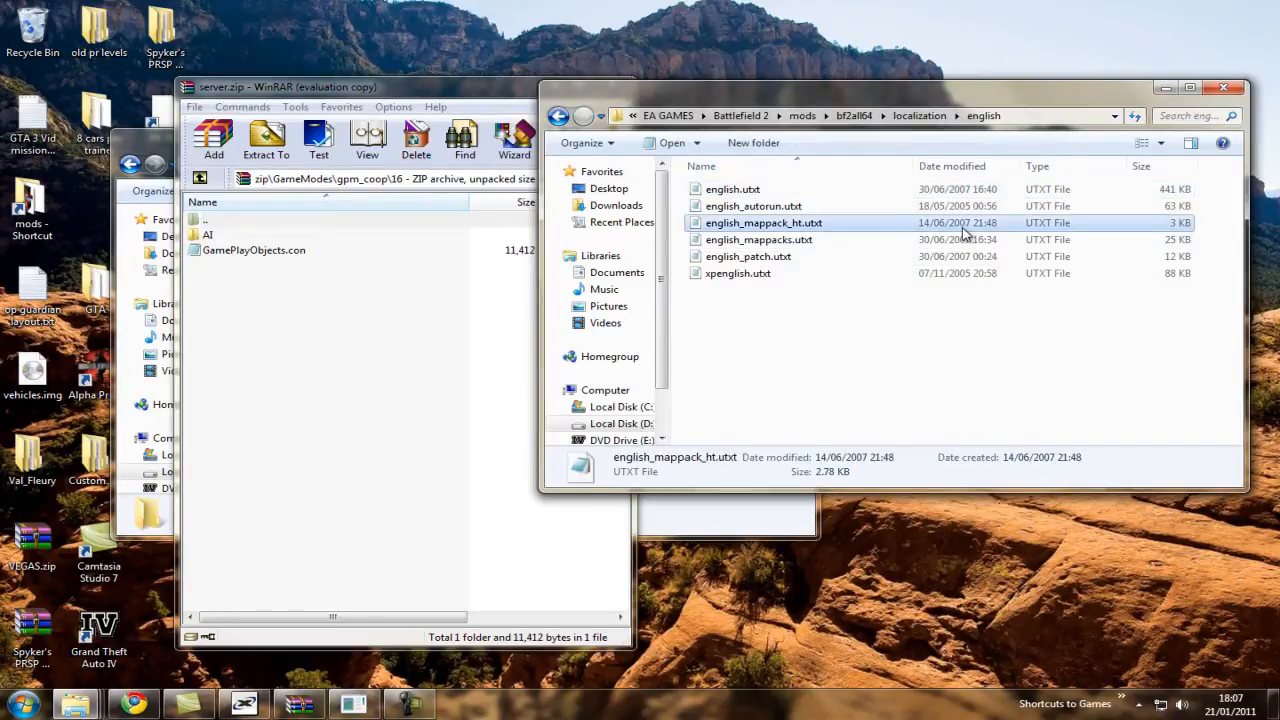
key("ctrl+c")
key("ctrl+v")
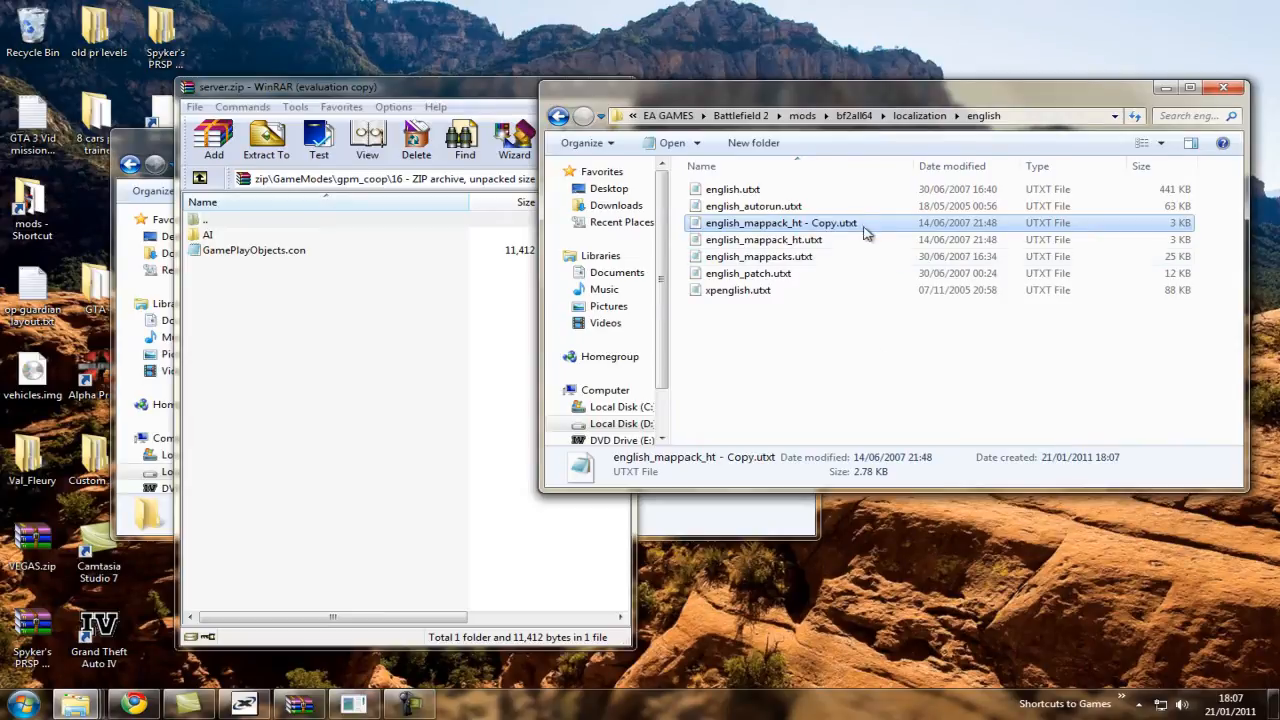
Rename the copy of english_mappack_ht.utxt as english_gulfomanedit.utxt.
right_click(863, 222)
left_click(938, 550)
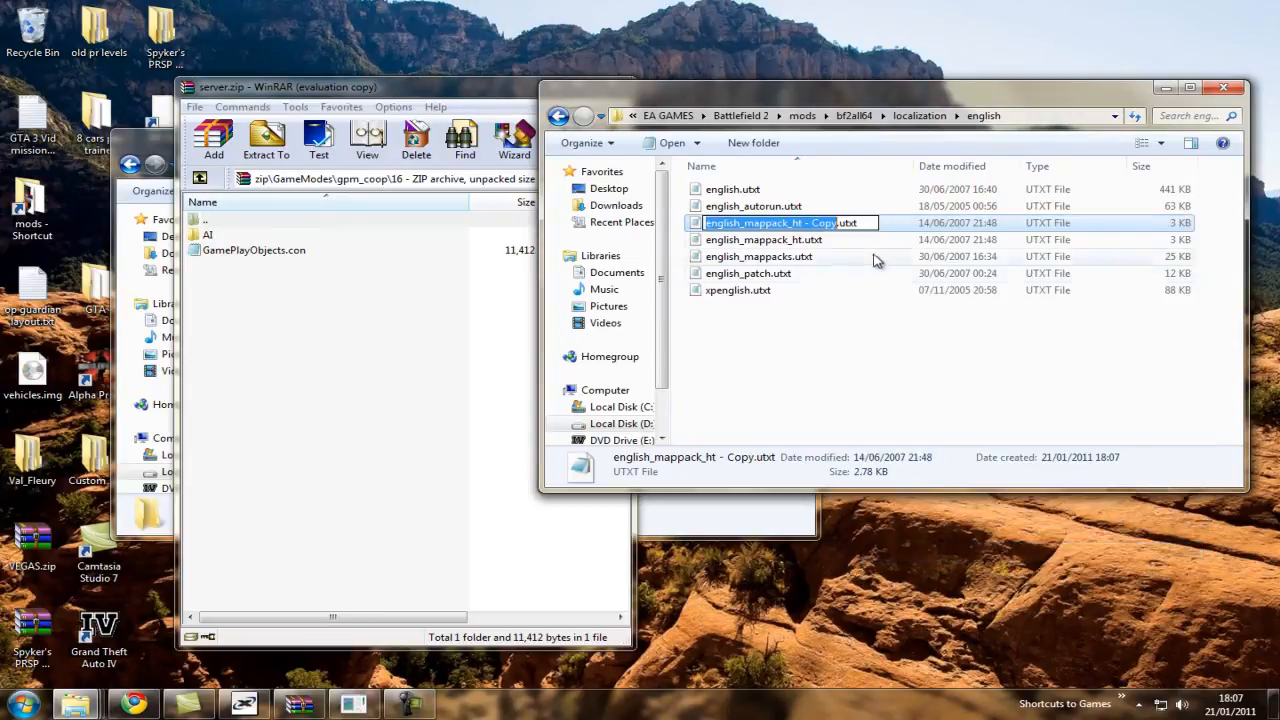
left_click(838, 226)
key("BackSpace")
key("BackSpace")
key("BackSpace")
key("BackSpace")
key("BackSpace")
key("BackSpace")
key("BackSpace")
key("BackSpace")
key("BackSpace")
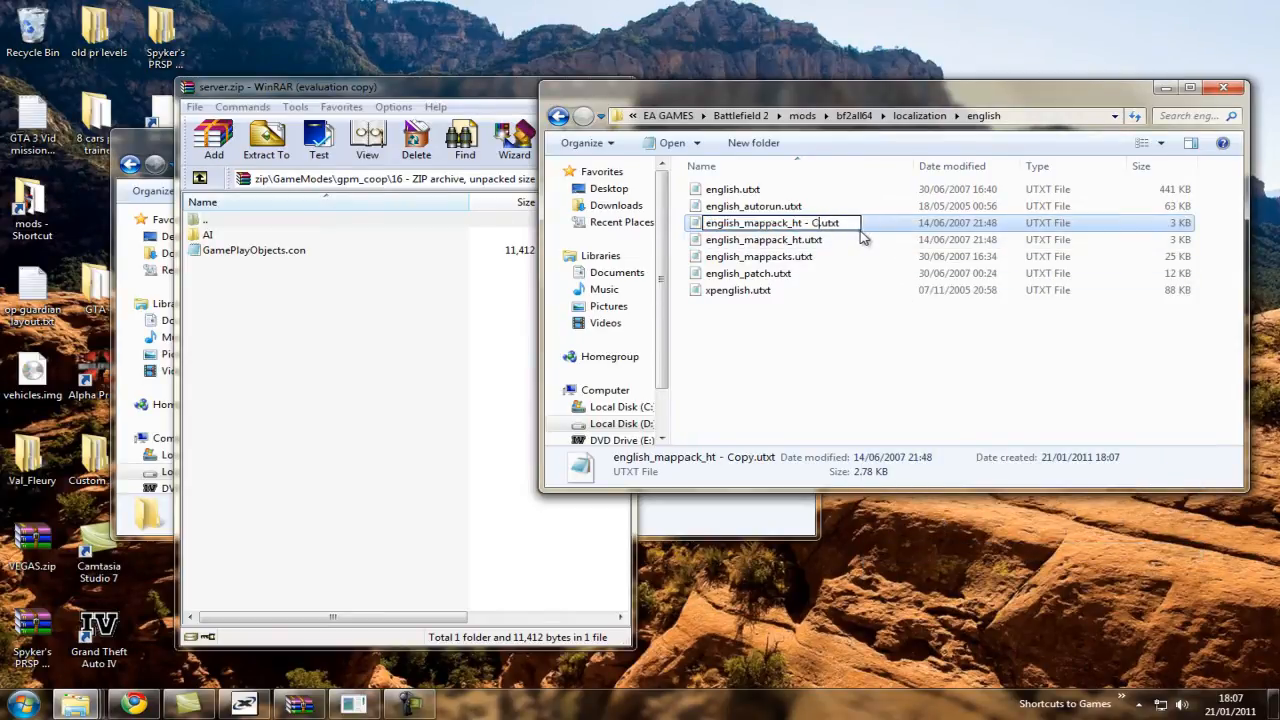
key("BackSpace")
key("BackSpace")
key("BackSpace")
key("BackSpace")
key("BackSpace")
key("BackSpace")
key("BackSpace")
key("BackSpace")
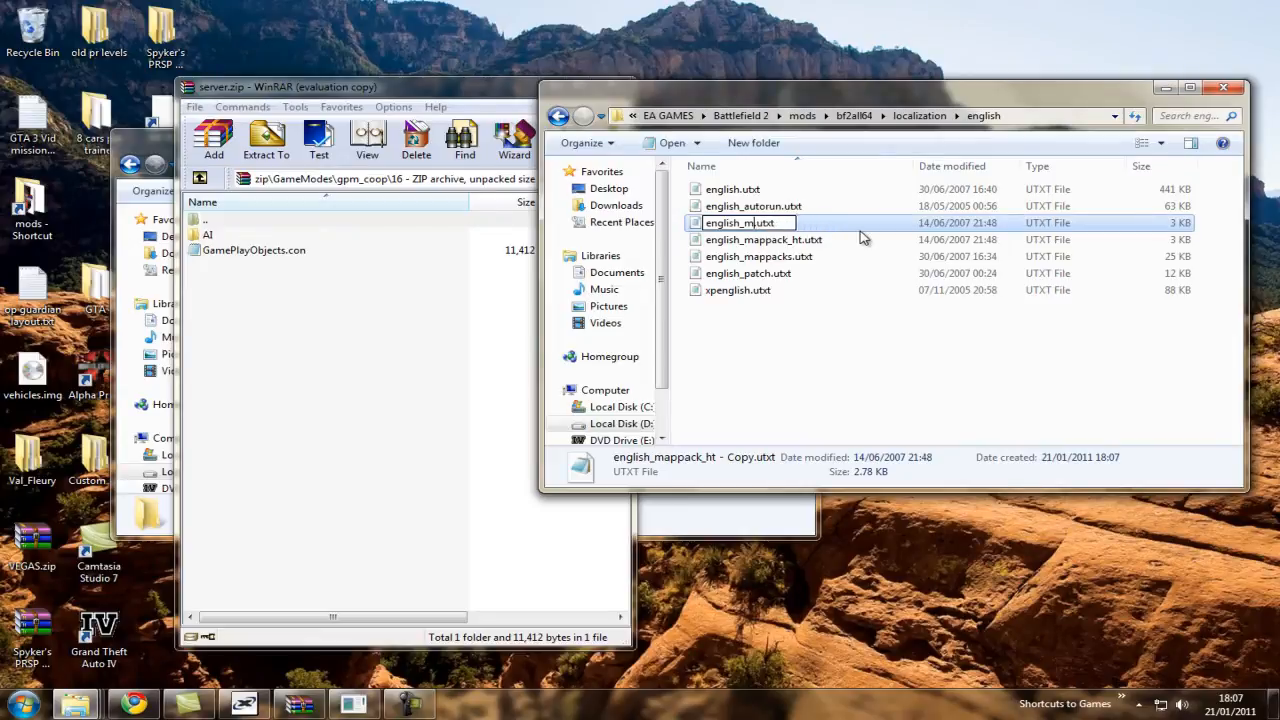
type("_gulfomanedit")
key("Return")
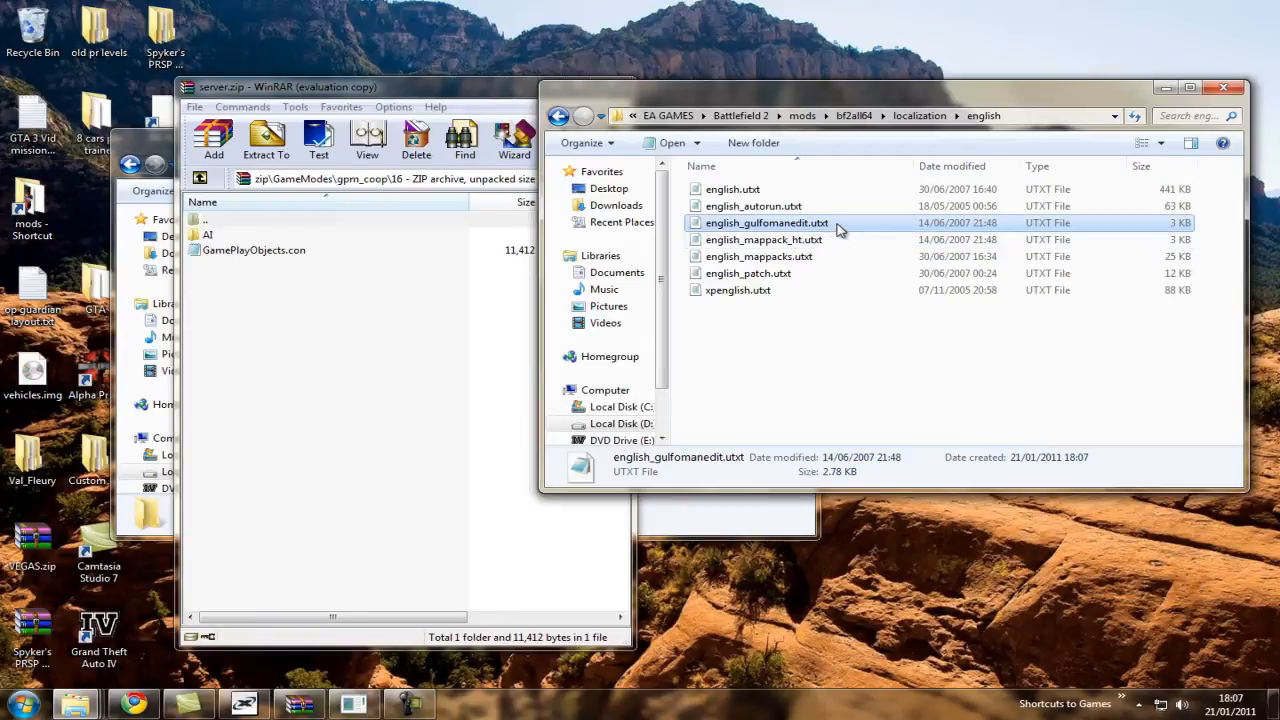
Open english_gulfomanedit.utxt in Notepad beside the archive window and delete its LOADINGSCREEN_MAPDESCRIPTION line.
double_click(838, 230)
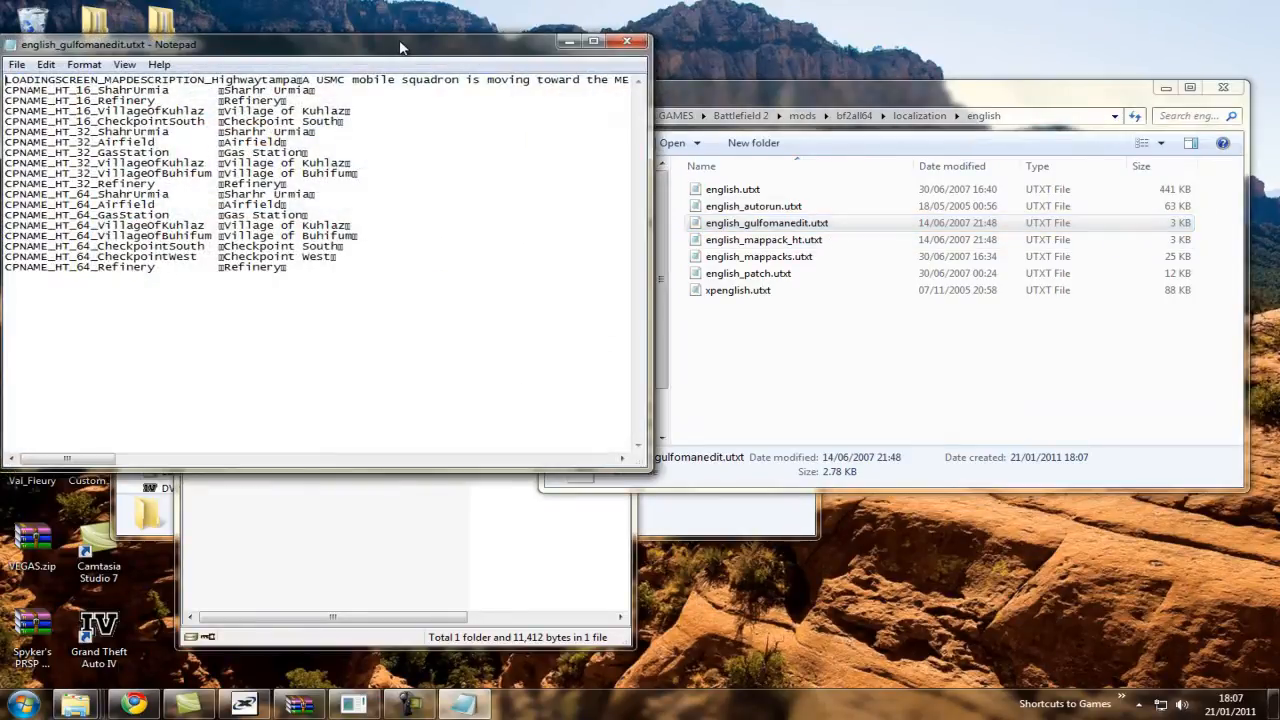
left_click_drag(492, 39, 1089, 216)
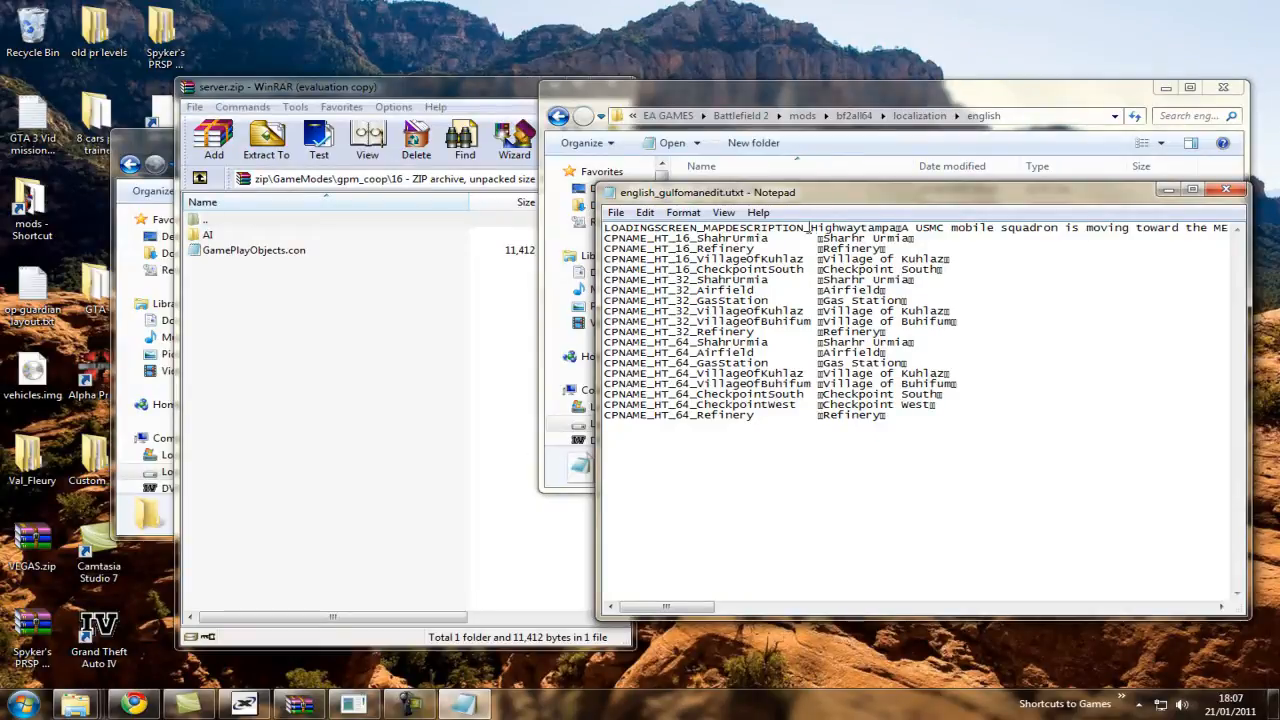
left_click_drag(605, 228, 1279, 228)
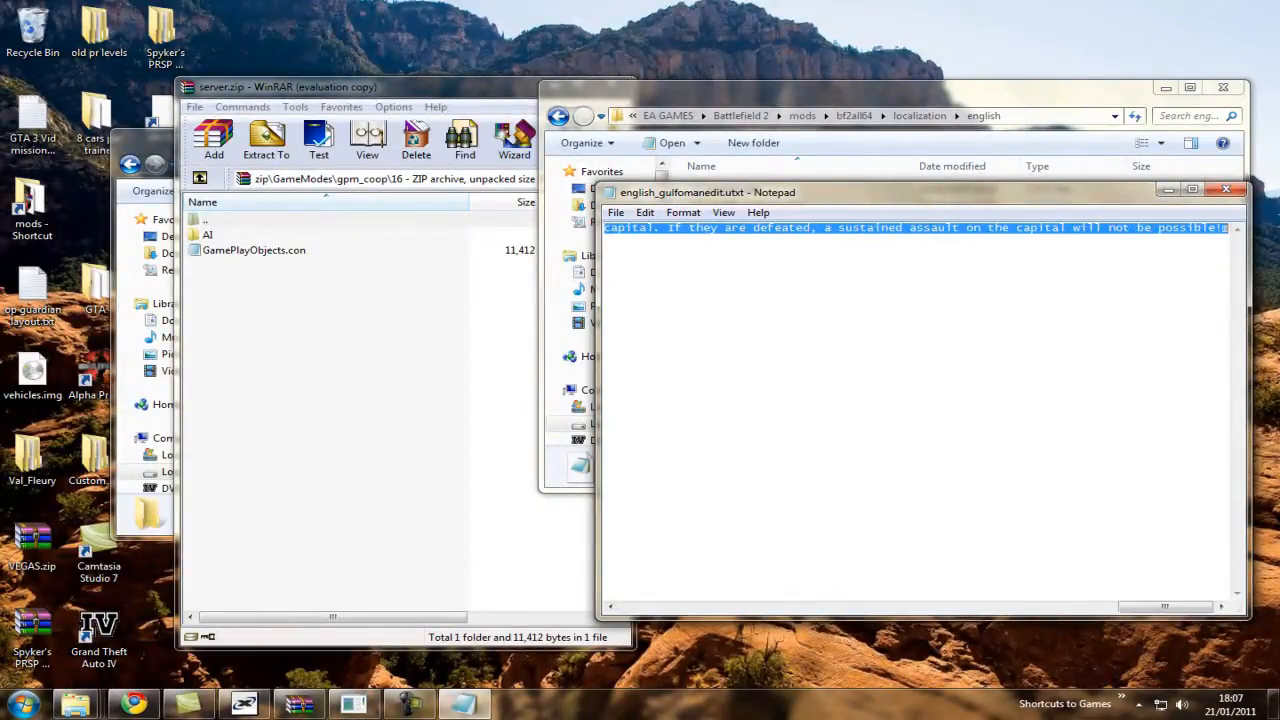
key("Delete")
Delete all CPNAME_HT_32 and CPNAME_HT_64 lines and select the remaining CPNAME_HT_16 lines.
key("Delete")
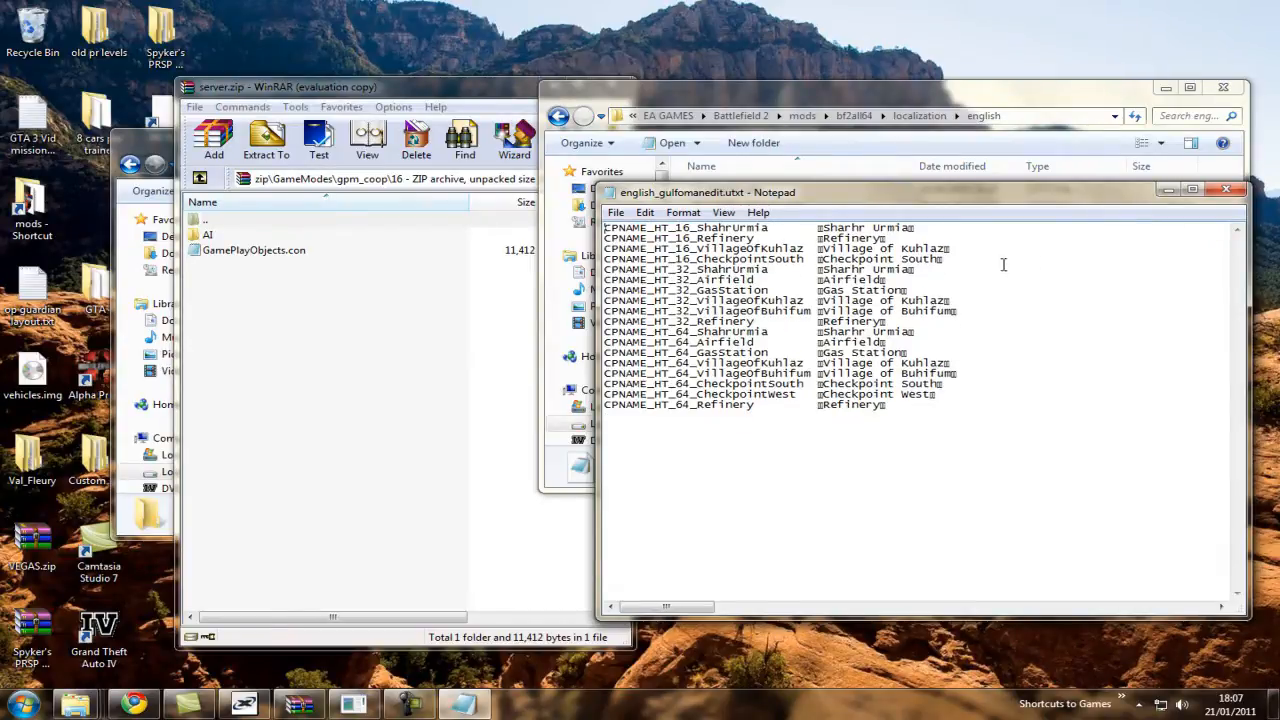
left_click_drag(977, 419, 471, 275)
key("Delete")
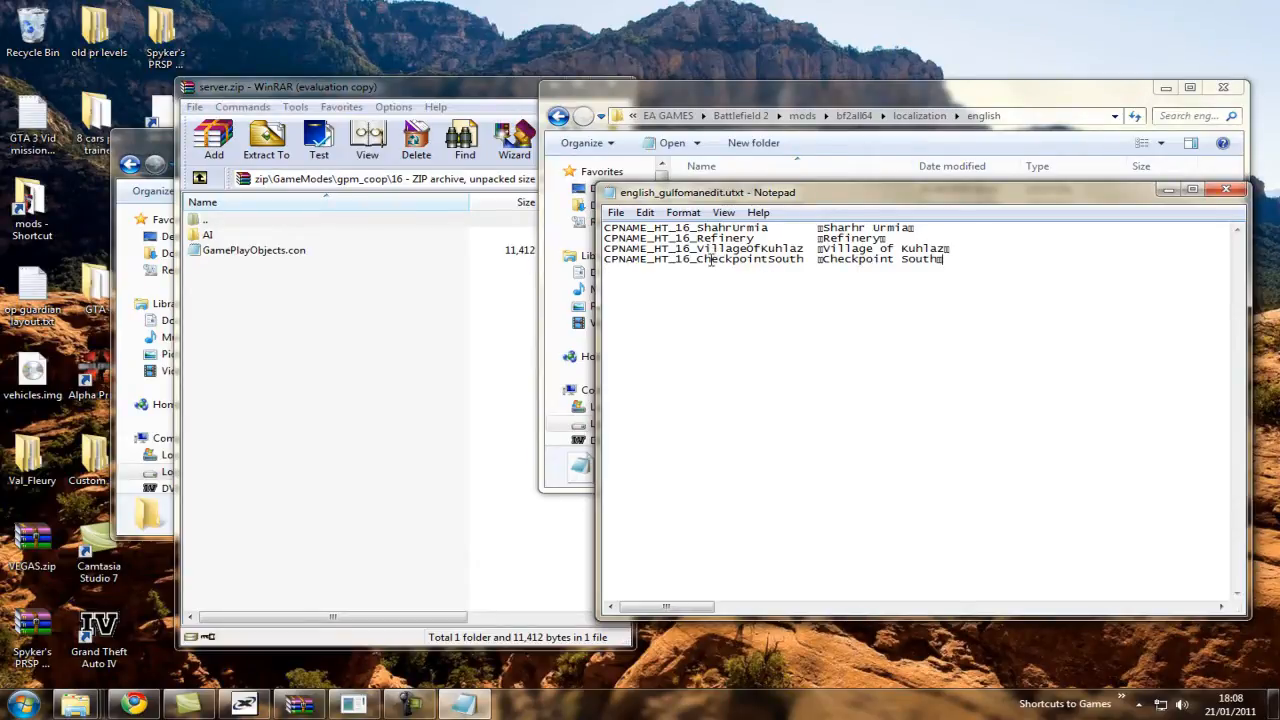
left_click_drag(980, 259, 608, 228)
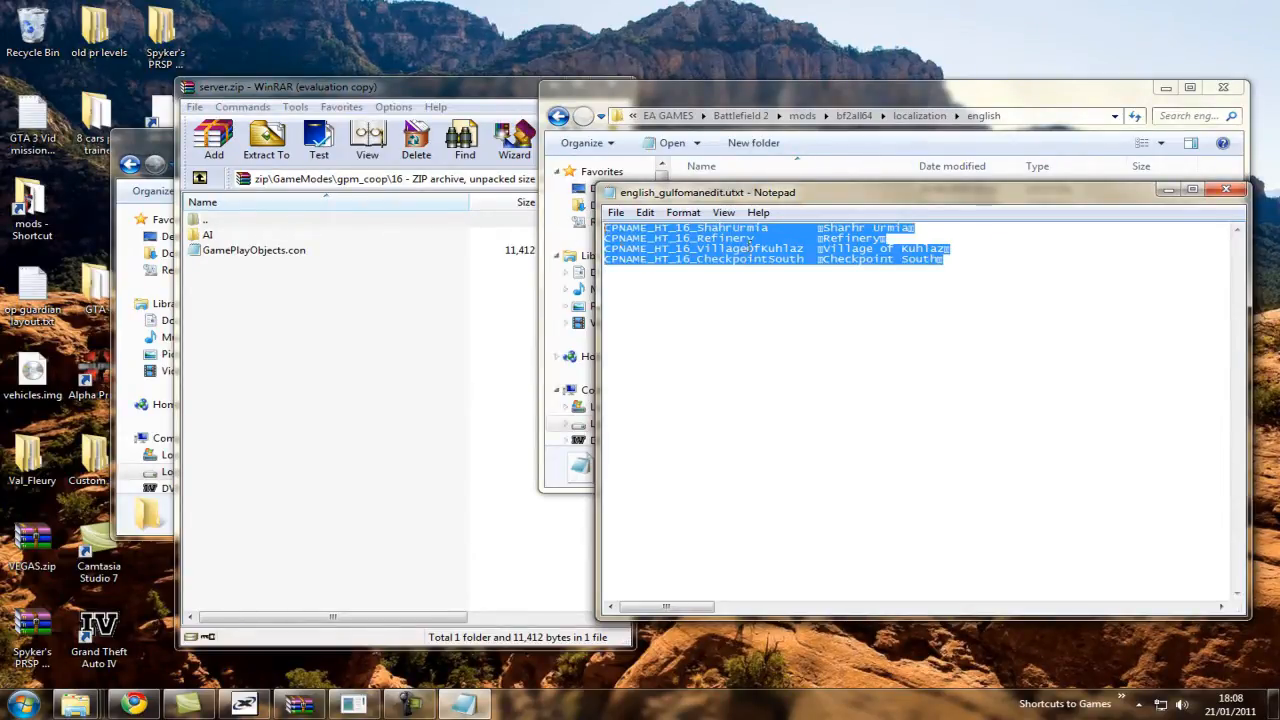
Delete the Refinery, VillageOfKuhlaz and CheckpointSouth lines from english_gulfomanedit.utxt, keeping only the CPNAME_HT_16_ShahrUrmia line.
left_click(786, 248)
left_click(305, 260)
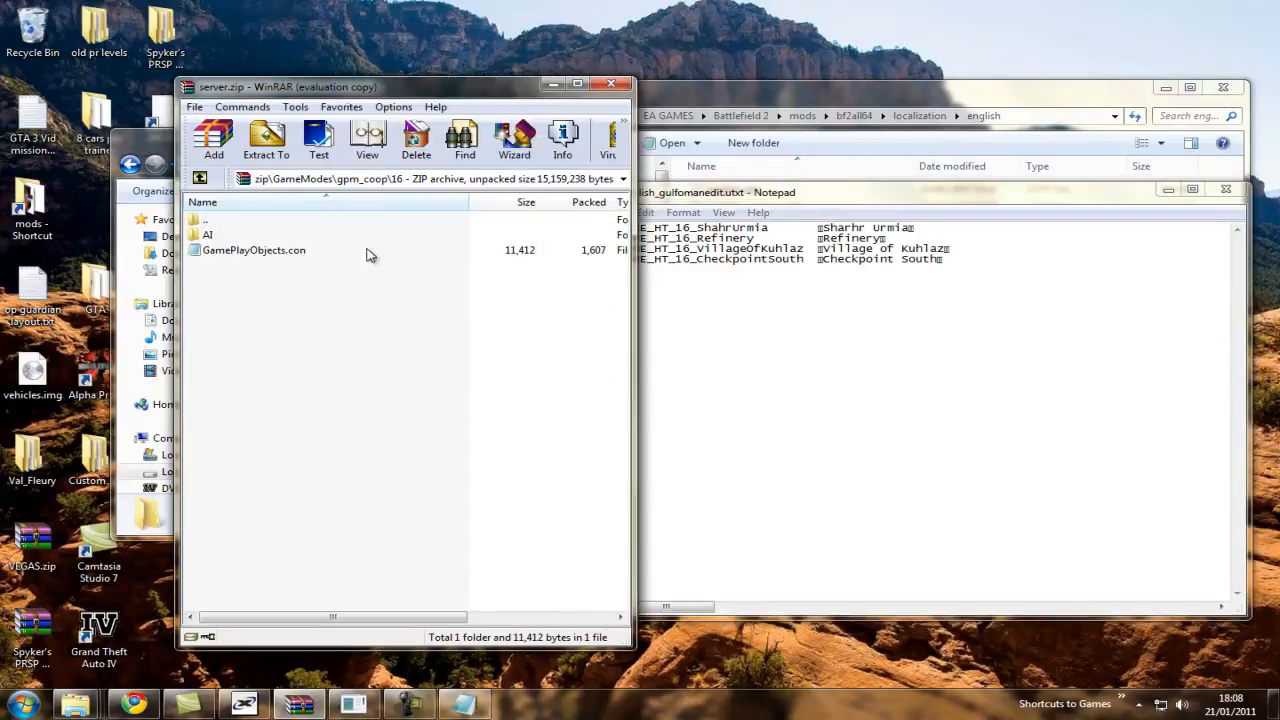
left_click_drag(1037, 277, 553, 246)
key("ctrl+x")
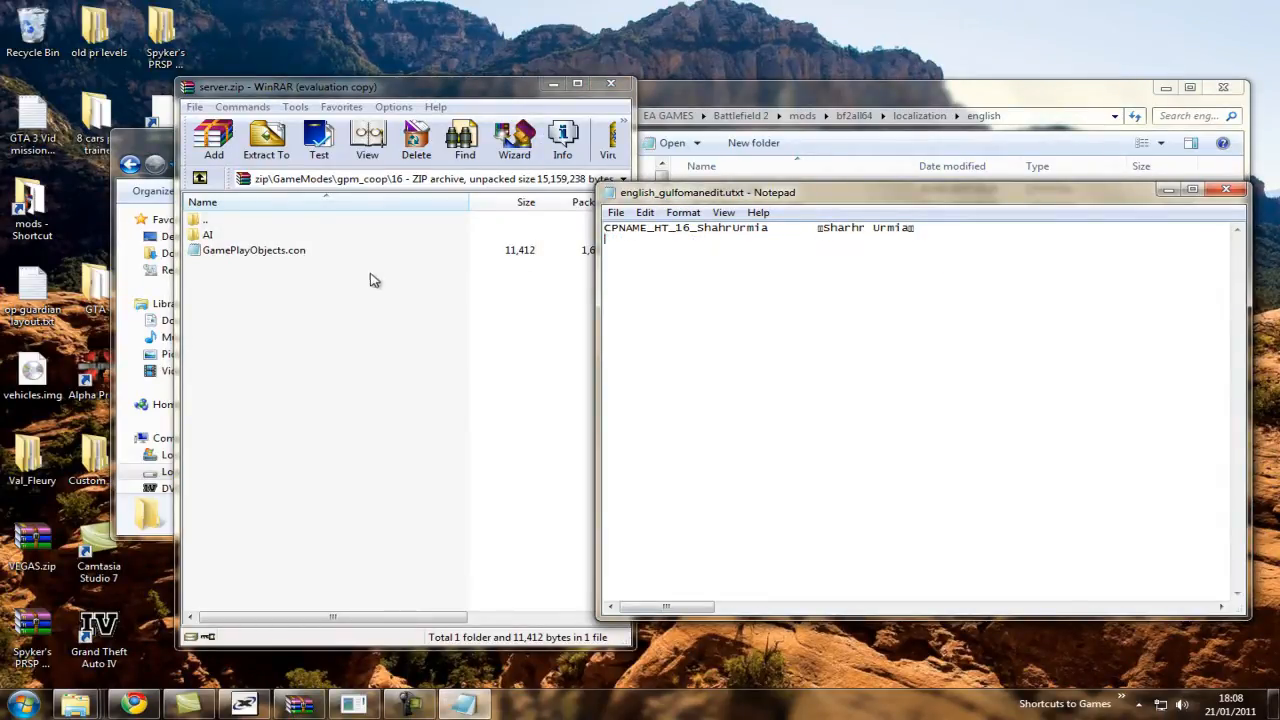
Open GamePlayObjects.con from the gpm_coop\16 folder of server.zip and find its Control Points section.
left_click(268, 253)
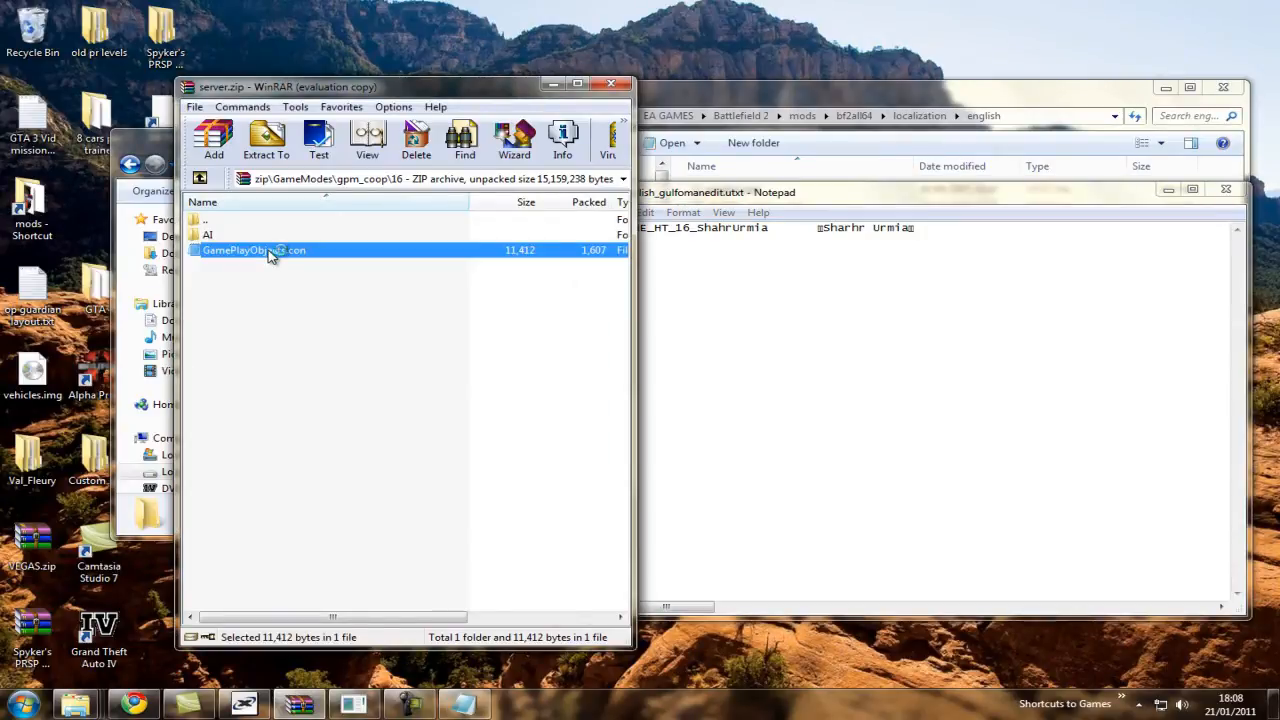
double_click(268, 253)
scroll(537, 143, "down", 3)
scroll(528, 157, "up", 3)
scroll(489, 170, "down", 9)
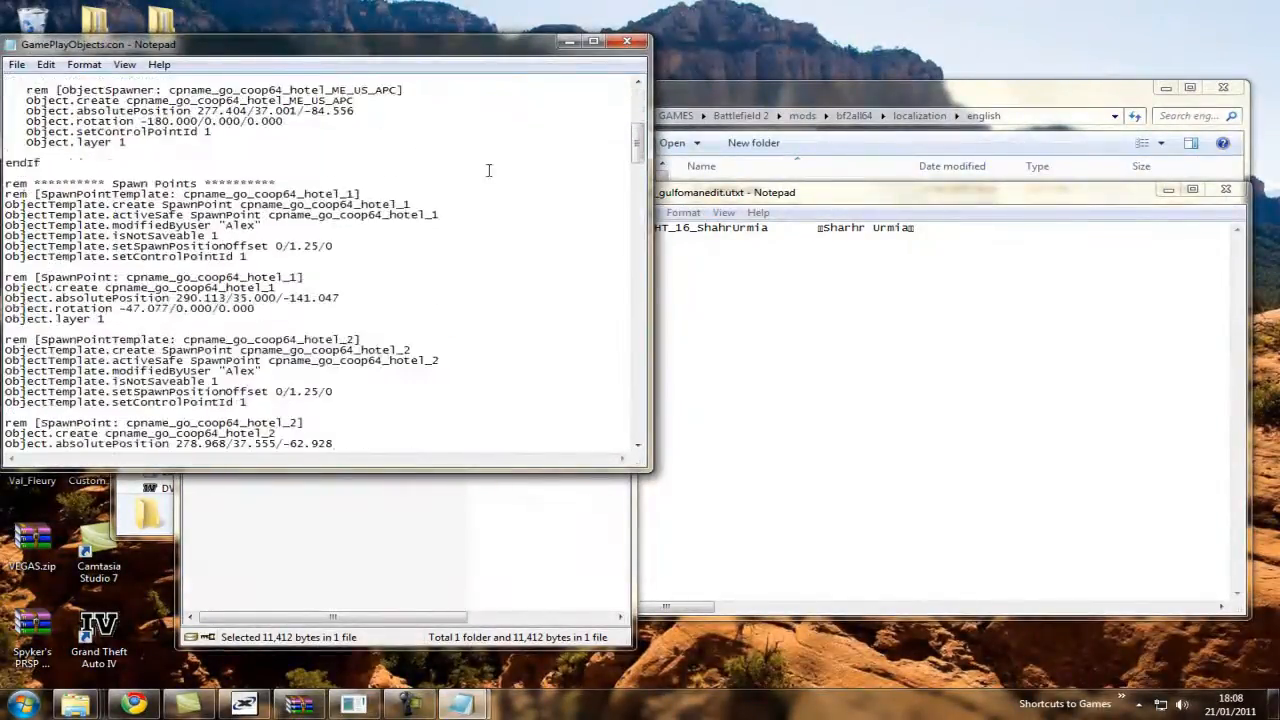
scroll(489, 170, "down", 15)
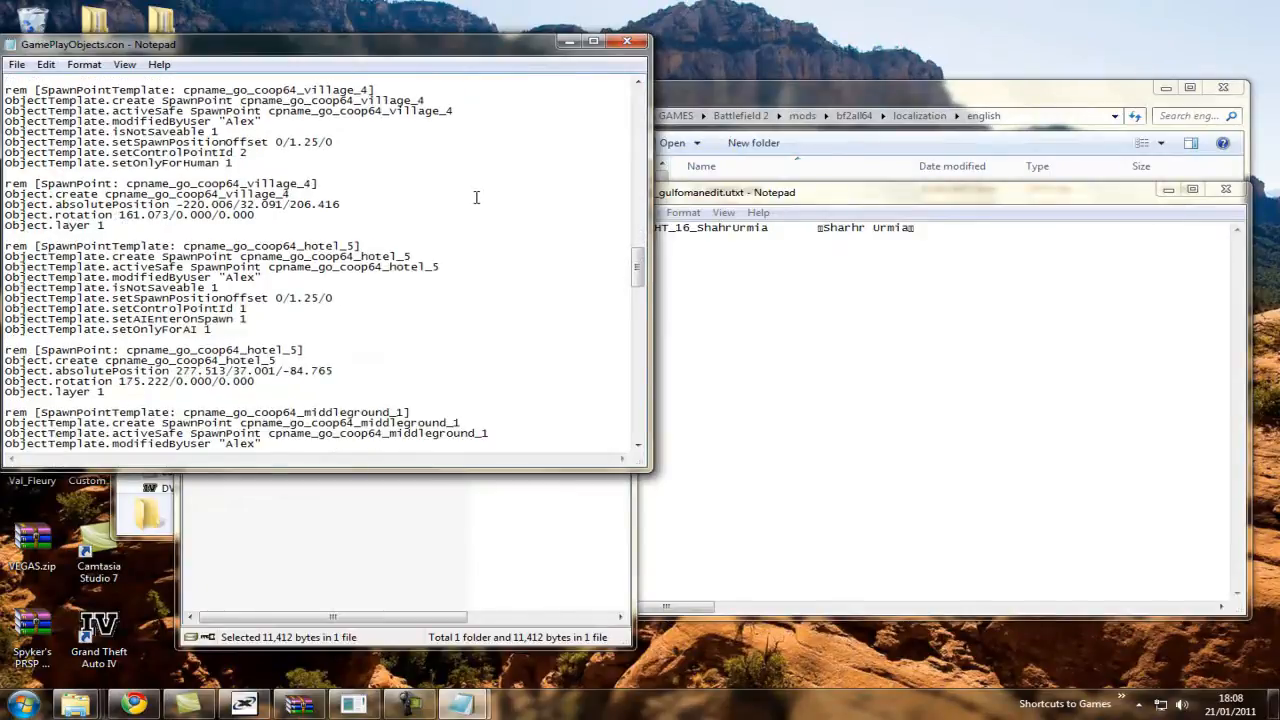
scroll(476, 197, "down", 20)
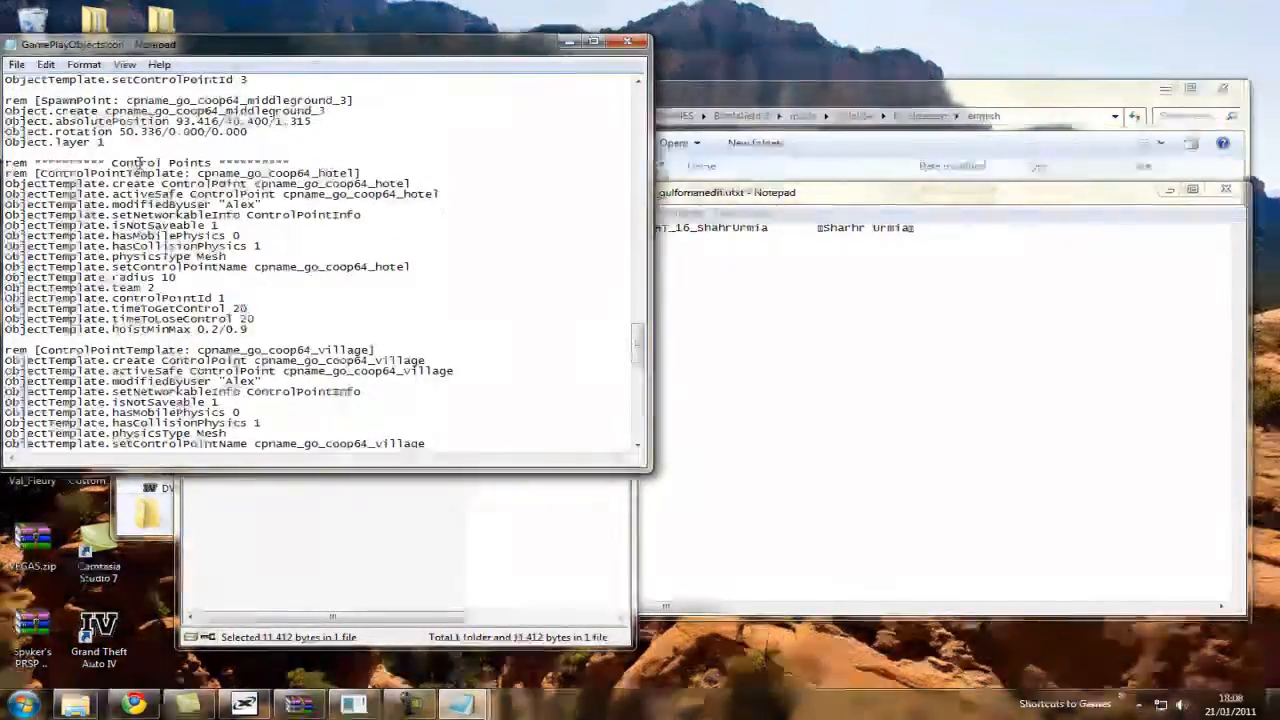
left_click_drag(140, 162, 228, 174)
left_click(168, 162)
scroll(246, 205, "down", 1)
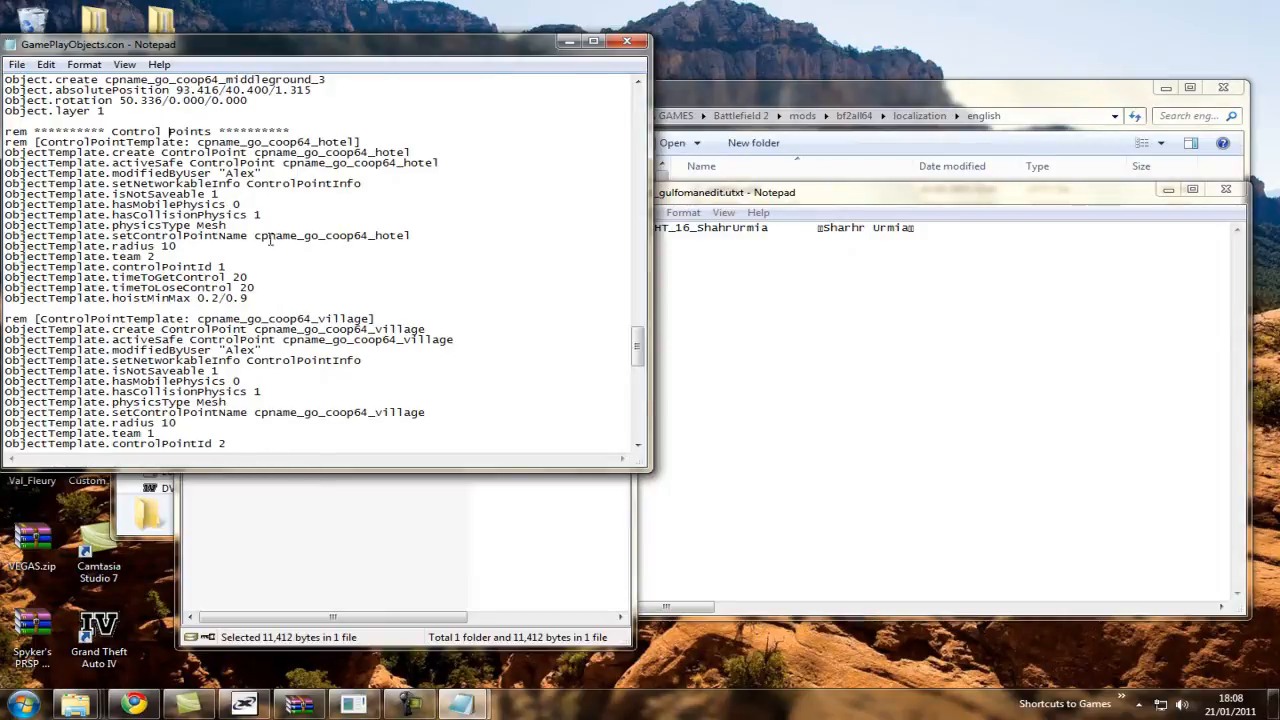
Replace the remaining localization entry's key with cpname_go_coop64_hotel, copied from setControlPointName, and its display text with Hotel.
left_click(255, 236)
left_click_drag(263, 234, 413, 235)
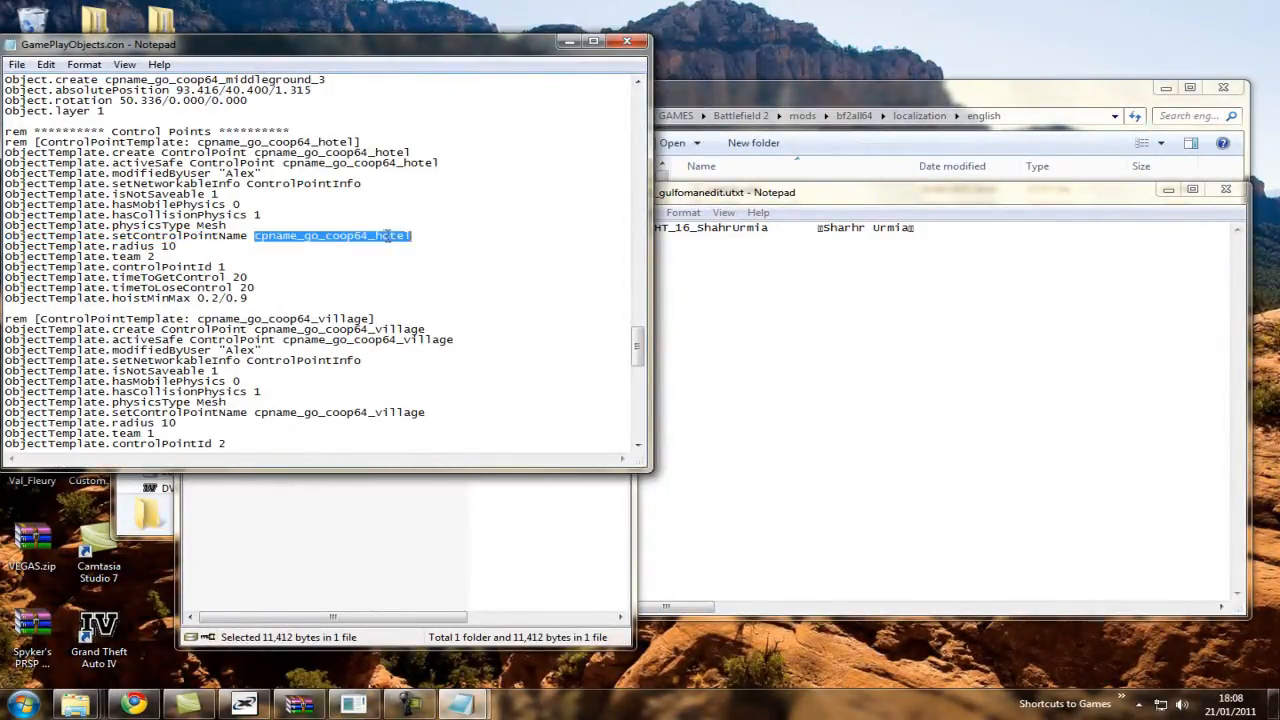
left_click_drag(755, 193, 646, 224)
key("ctrl+v")
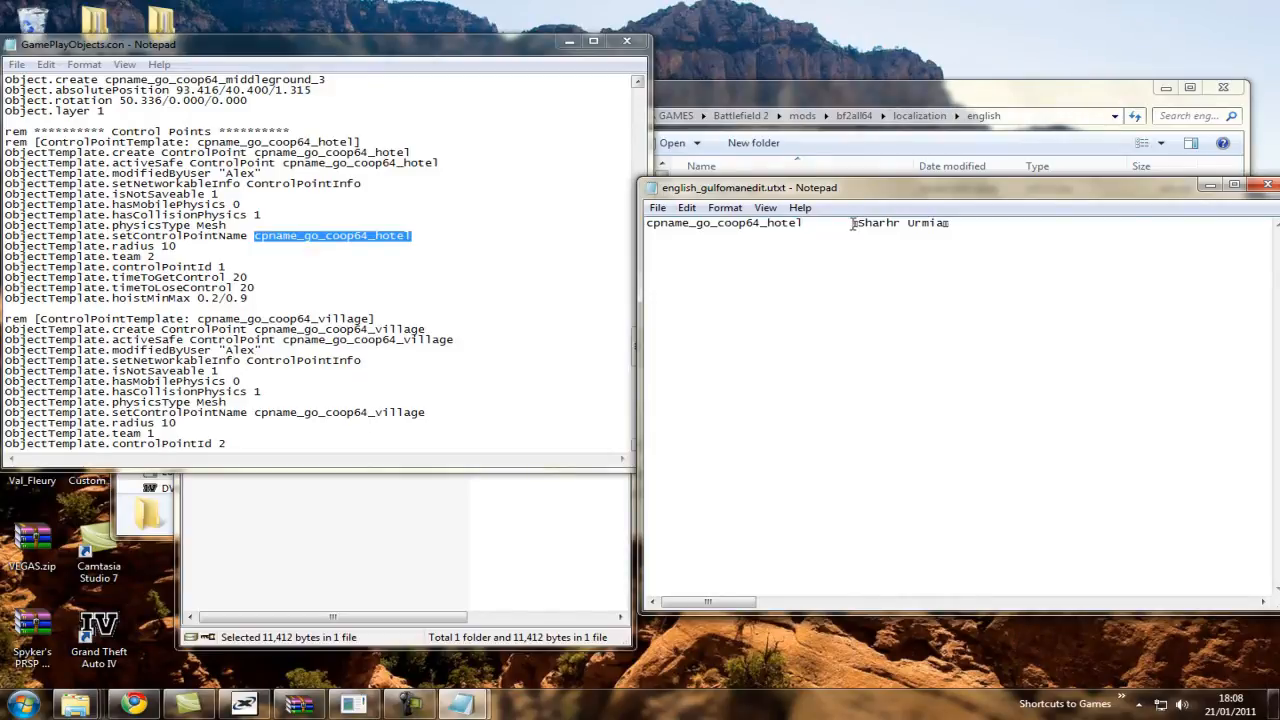
left_click_drag(936, 224, 860, 223)
left_click(391, 280)
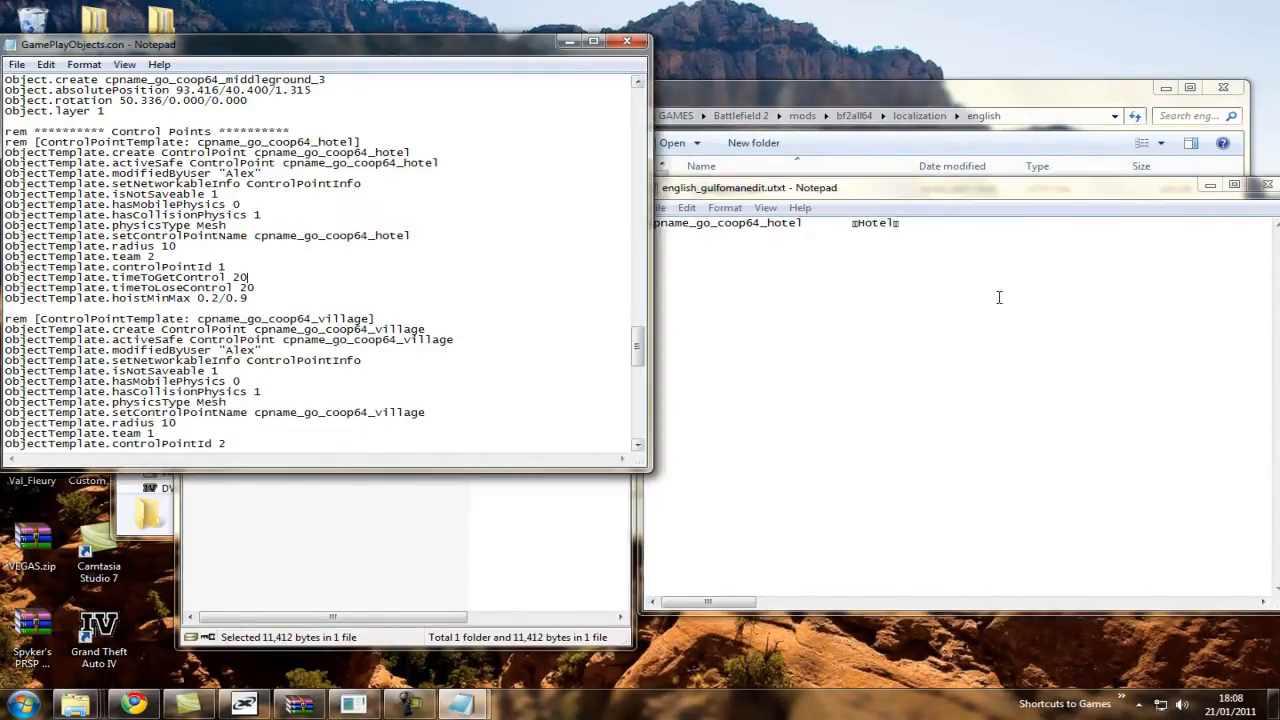
Duplicate the hotel entry twice and change the second line to cpname_go_coop64_village with the display text Village.
left_click_drag(1004, 224, 554, 219)
left_click(923, 223)
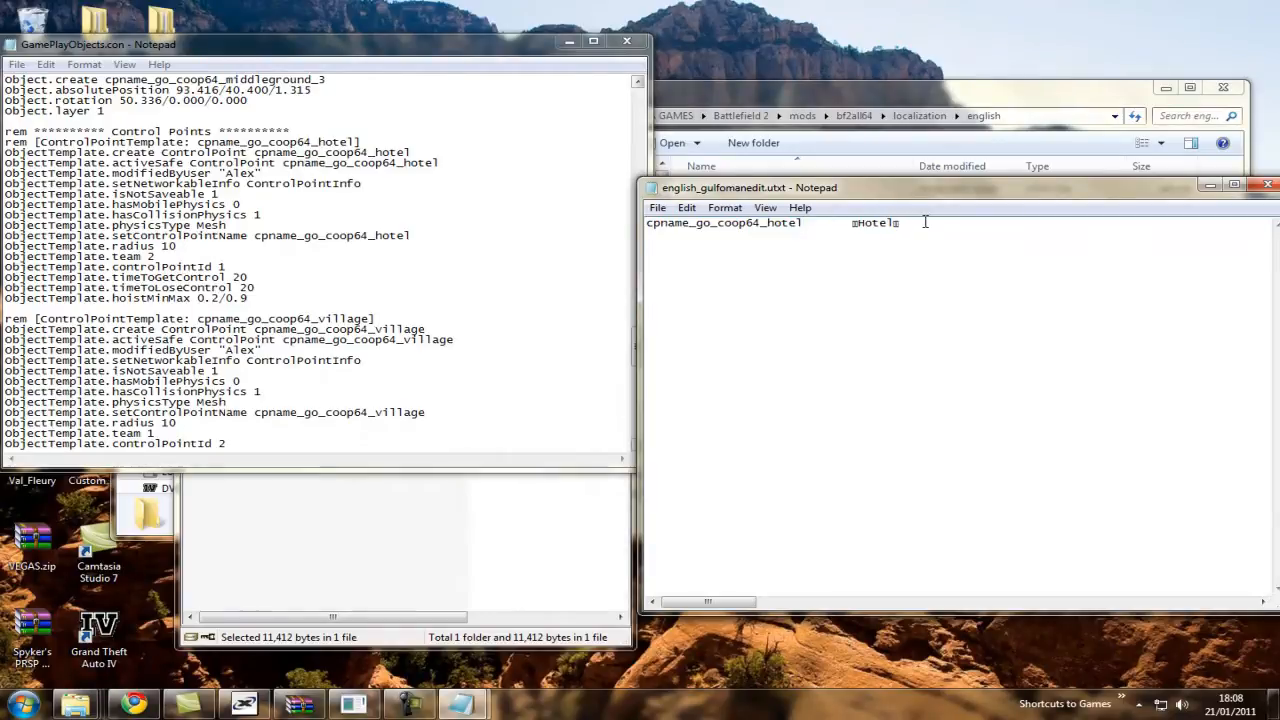
left_click(465, 381)
scroll(450, 350, "down", 3)
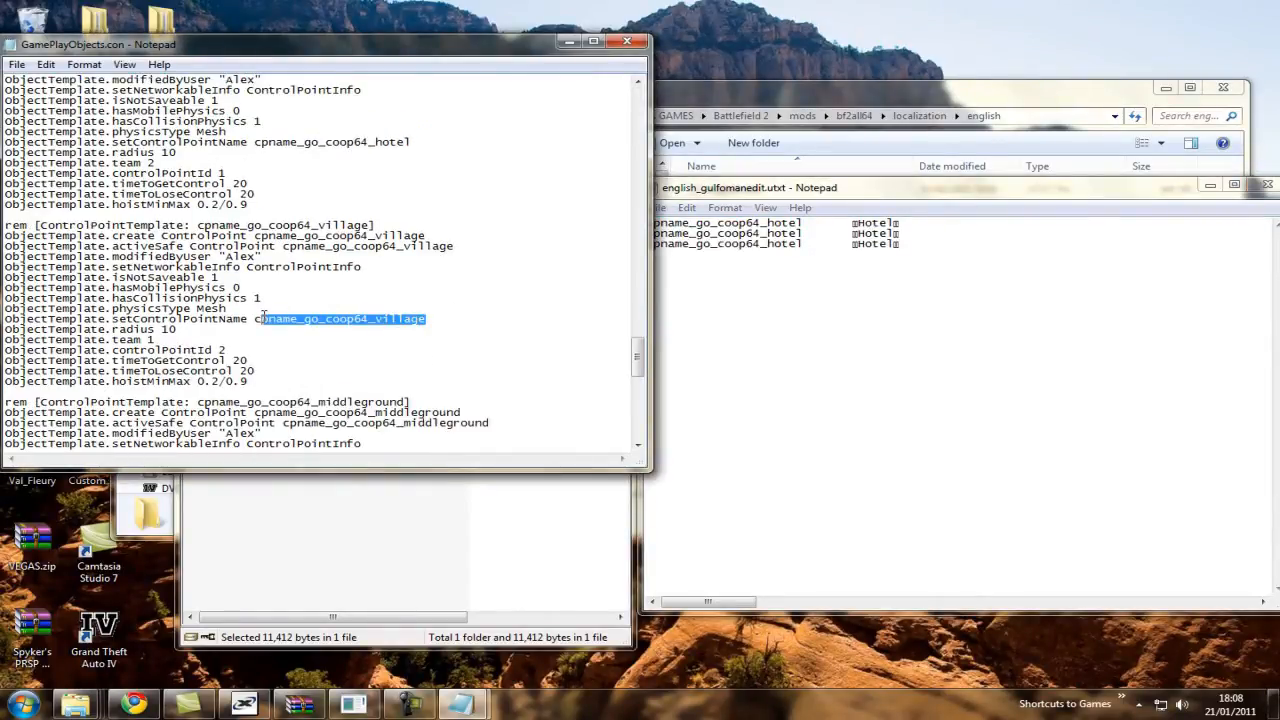
left_click_drag(426, 318, 371, 321)
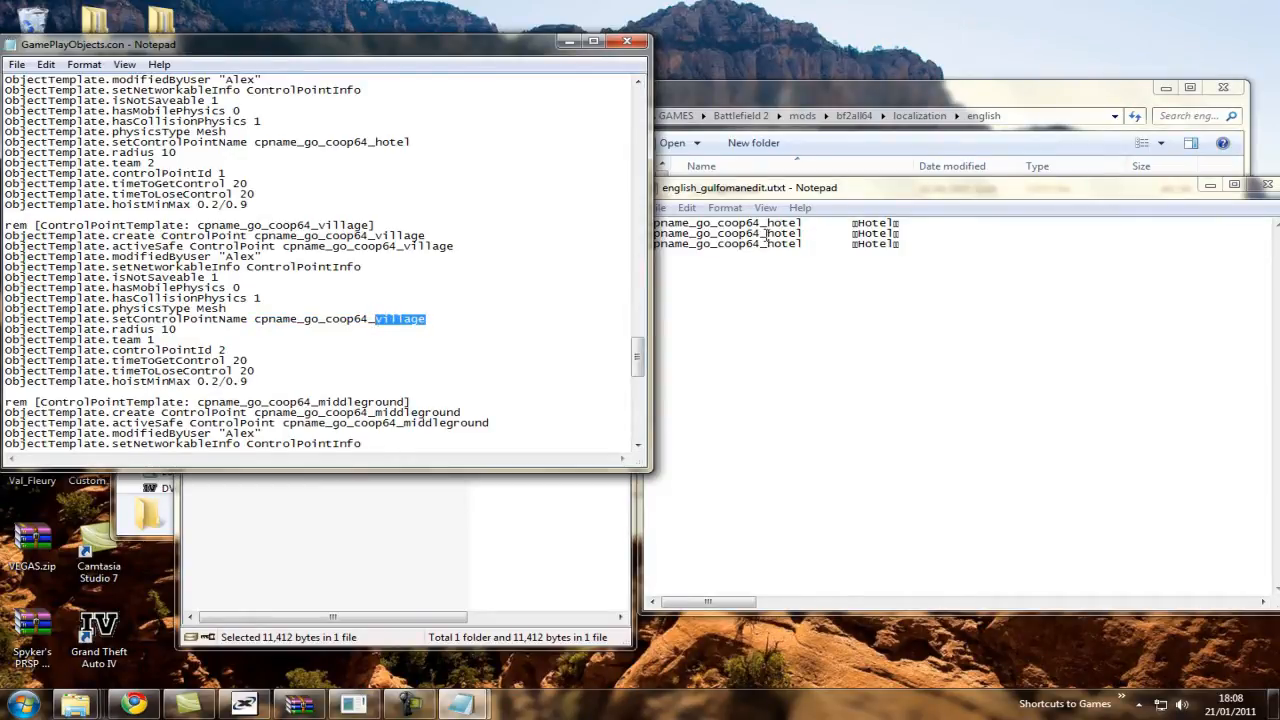
left_click_drag(767, 233, 800, 234)
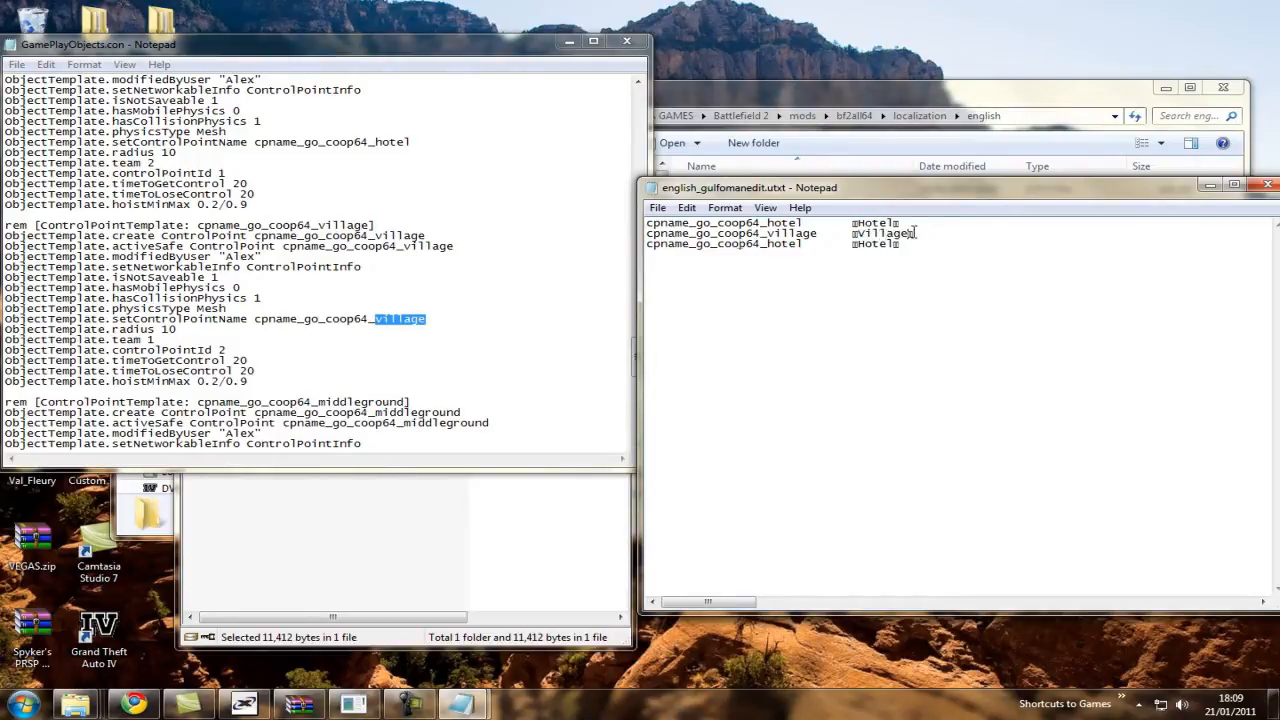
Change the third entry to cpname_go_coop64_middleground with the display text Middle Ground and align the display text column.
left_click(403, 328)
scroll(403, 330, "down", 6)
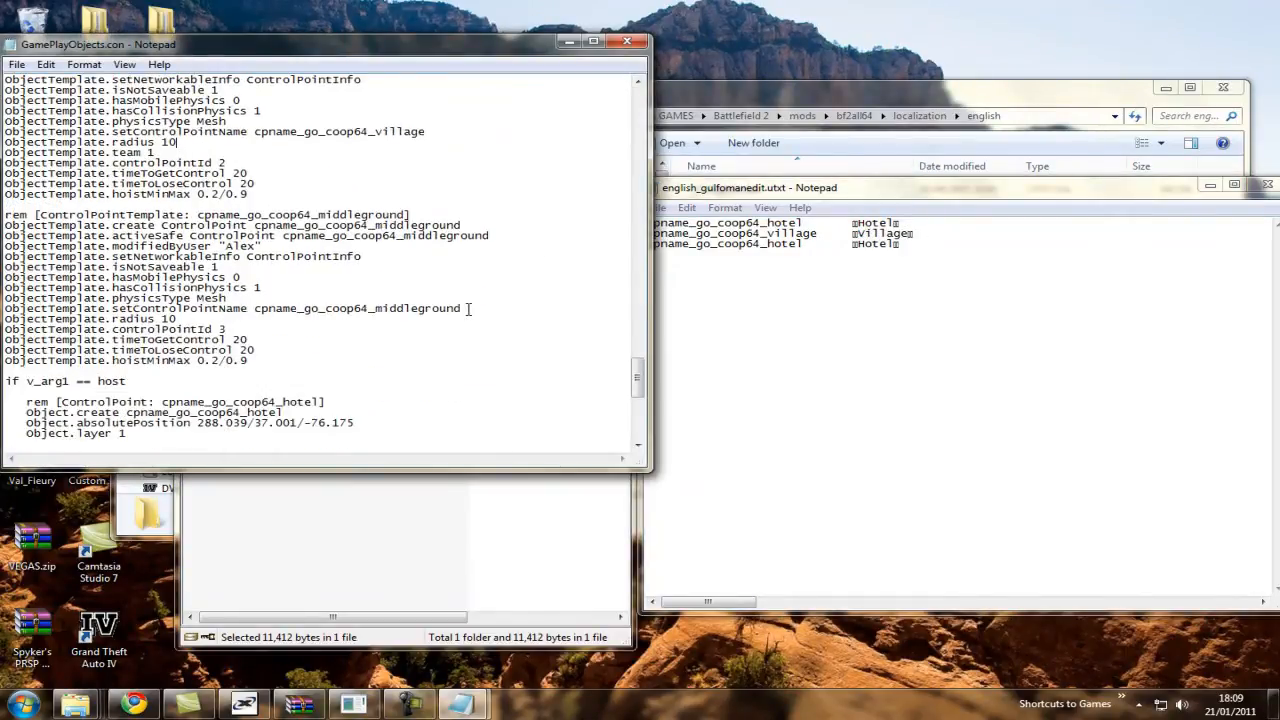
left_click_drag(407, 308, 379, 306)
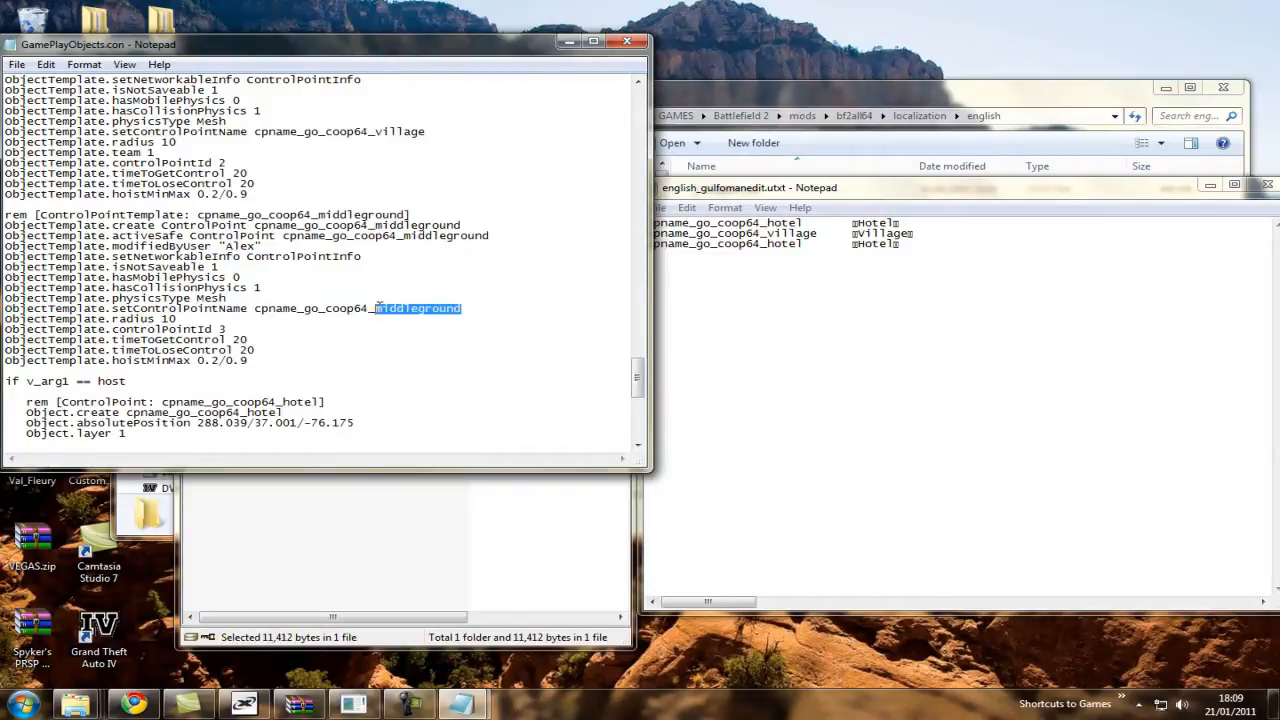
left_click(820, 243)
left_click_drag(808, 244, 766, 245)
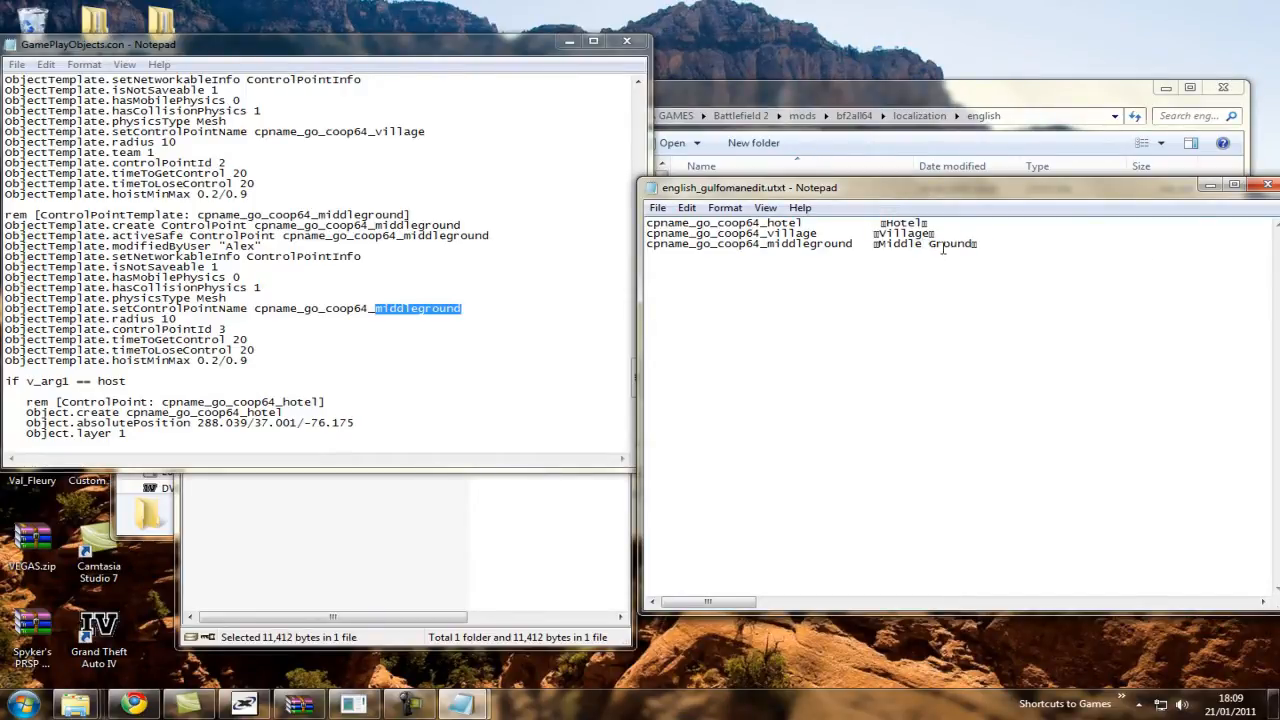
Close GamePlayObjects.con and english_gulfomanedit.utxt, keeping the edits, and select english_gulfomanedit.utxt in the english folder.
left_click(627, 43)
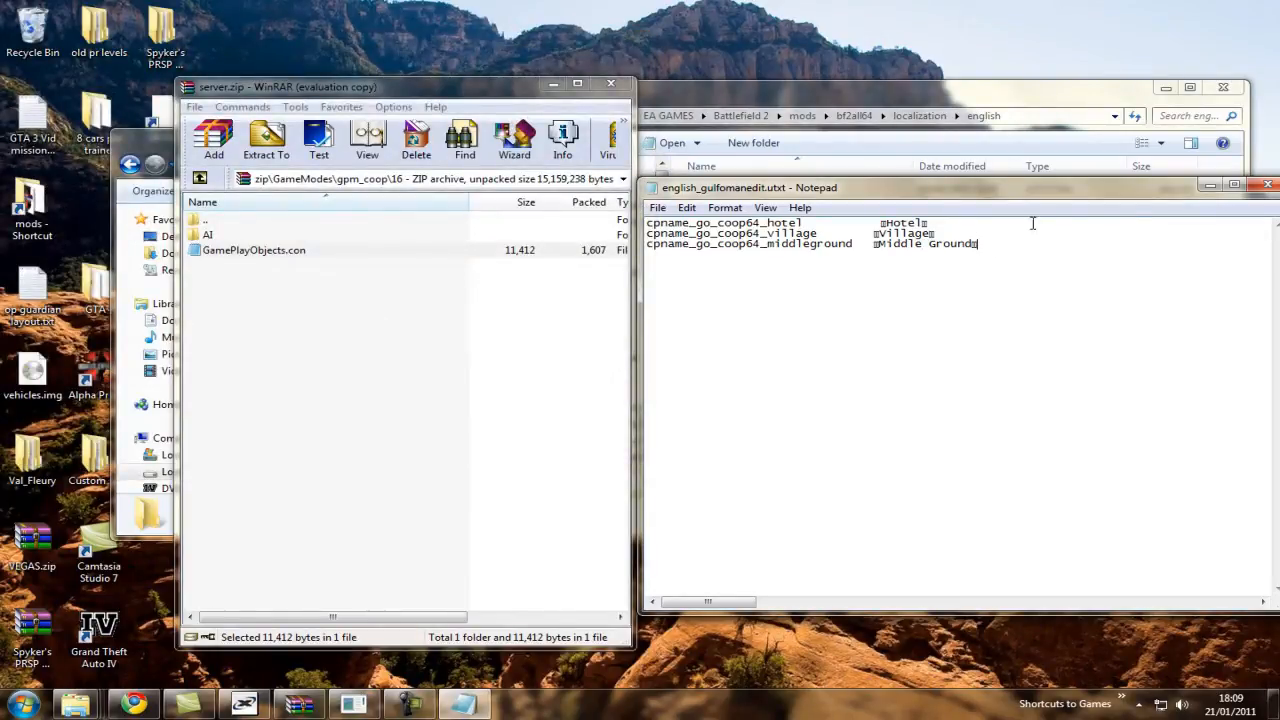
left_click(1267, 185)
left_click(1080, 303)
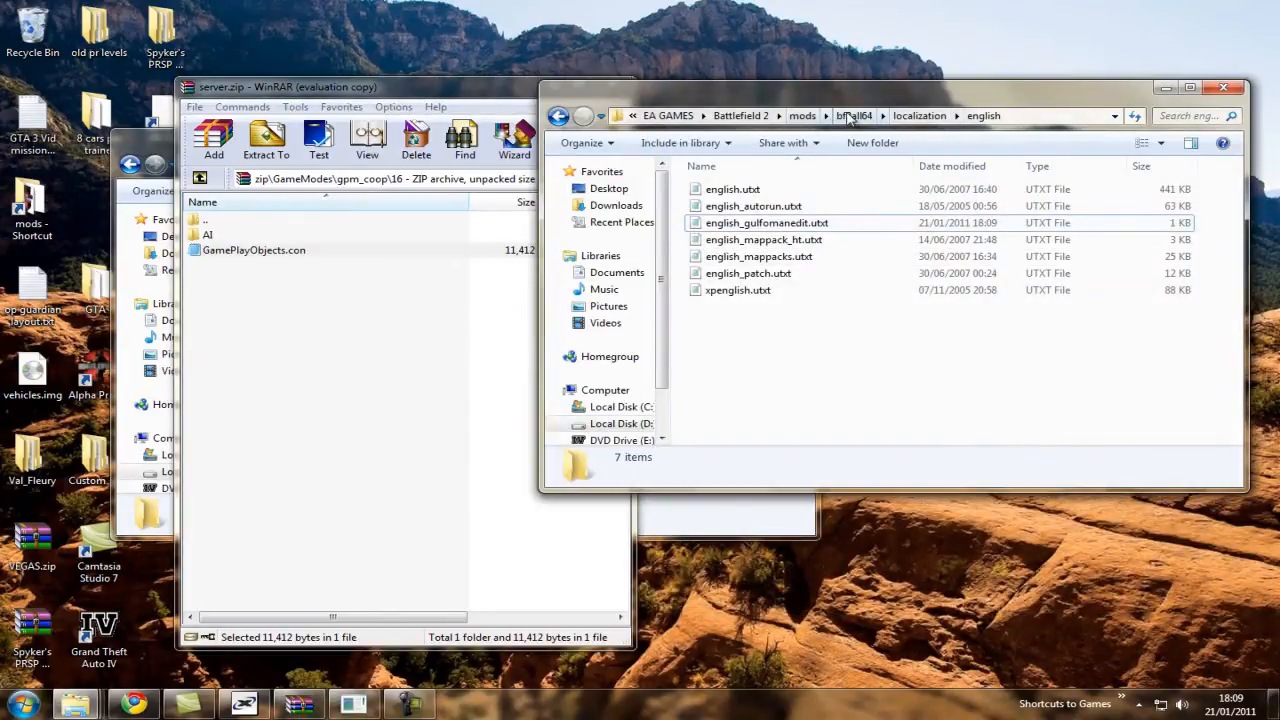
left_click(790, 223)
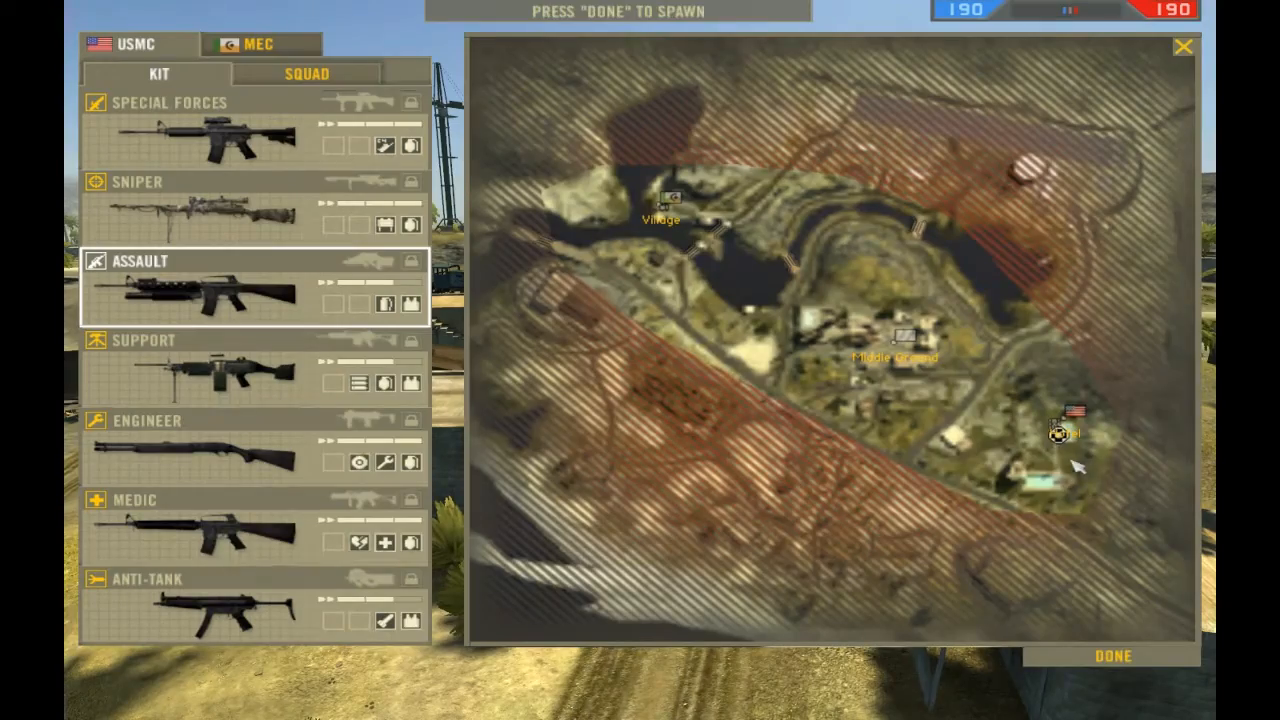
Spawn on the Gulf of Oman co-op map in Battlefield 2 and check the control point names on the full map.
key("Return")
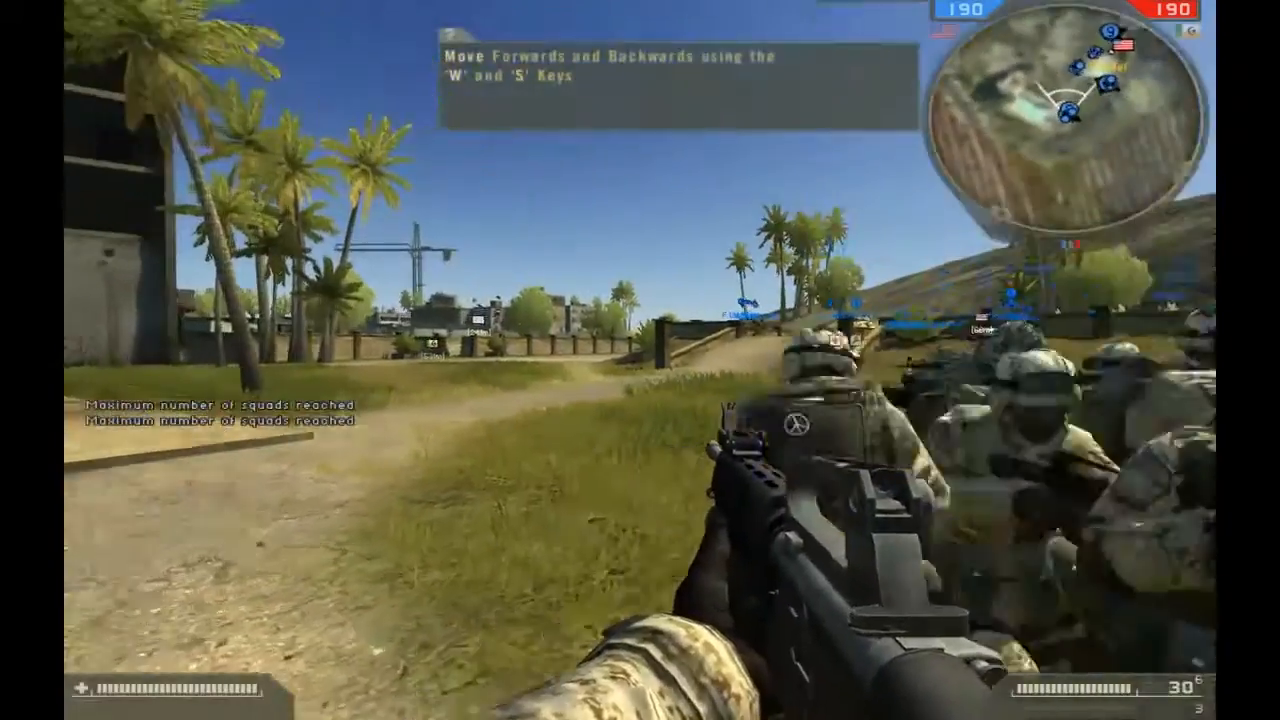
key("a")
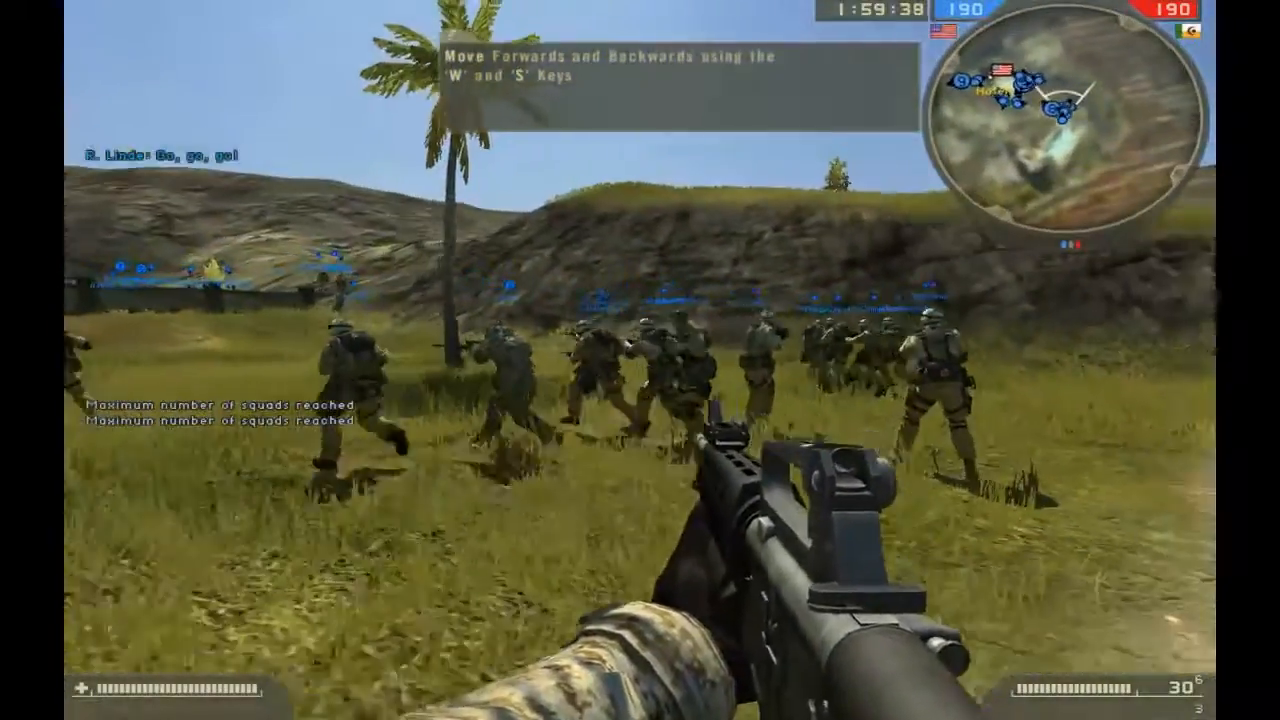
key("shift+w")
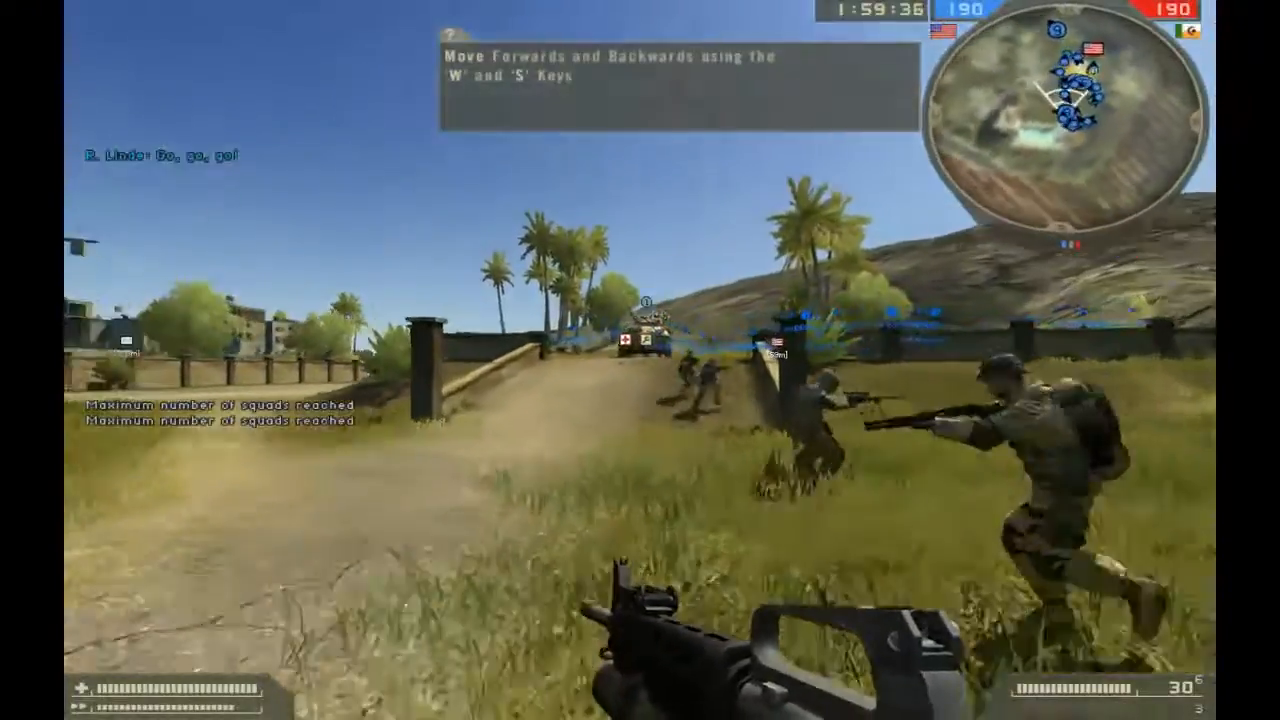
key("m")
key("m")
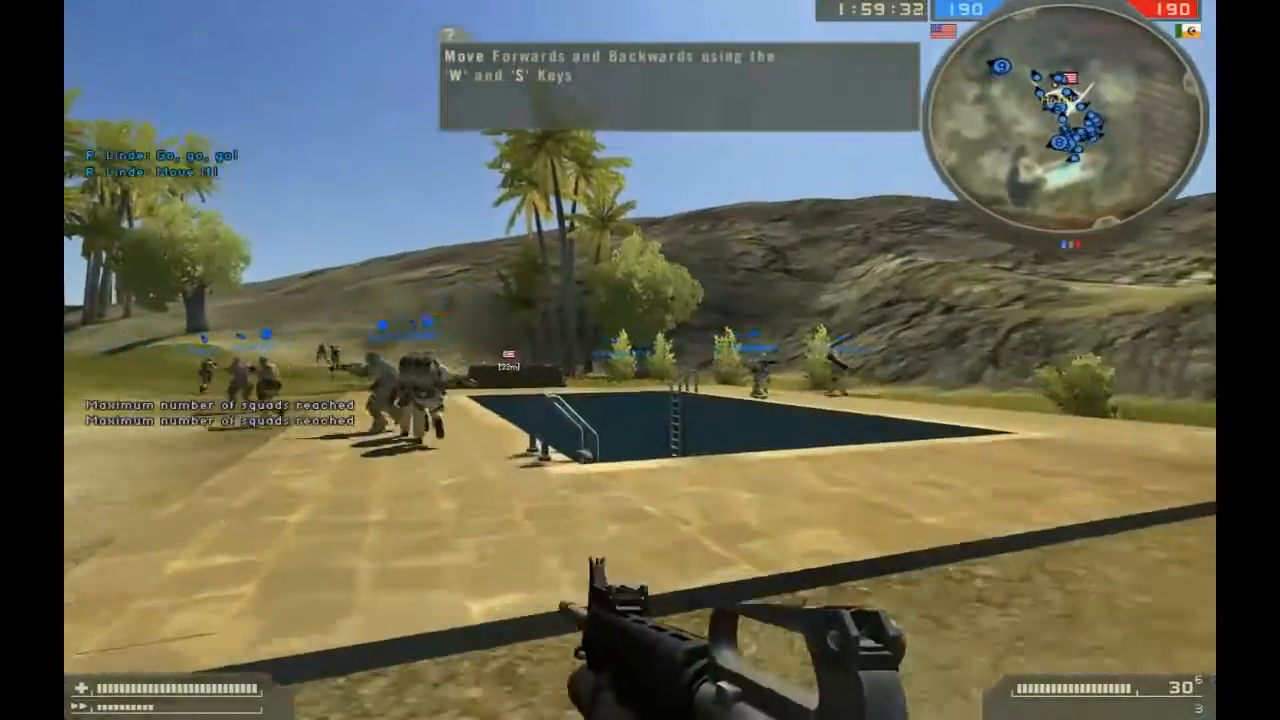
key("m")
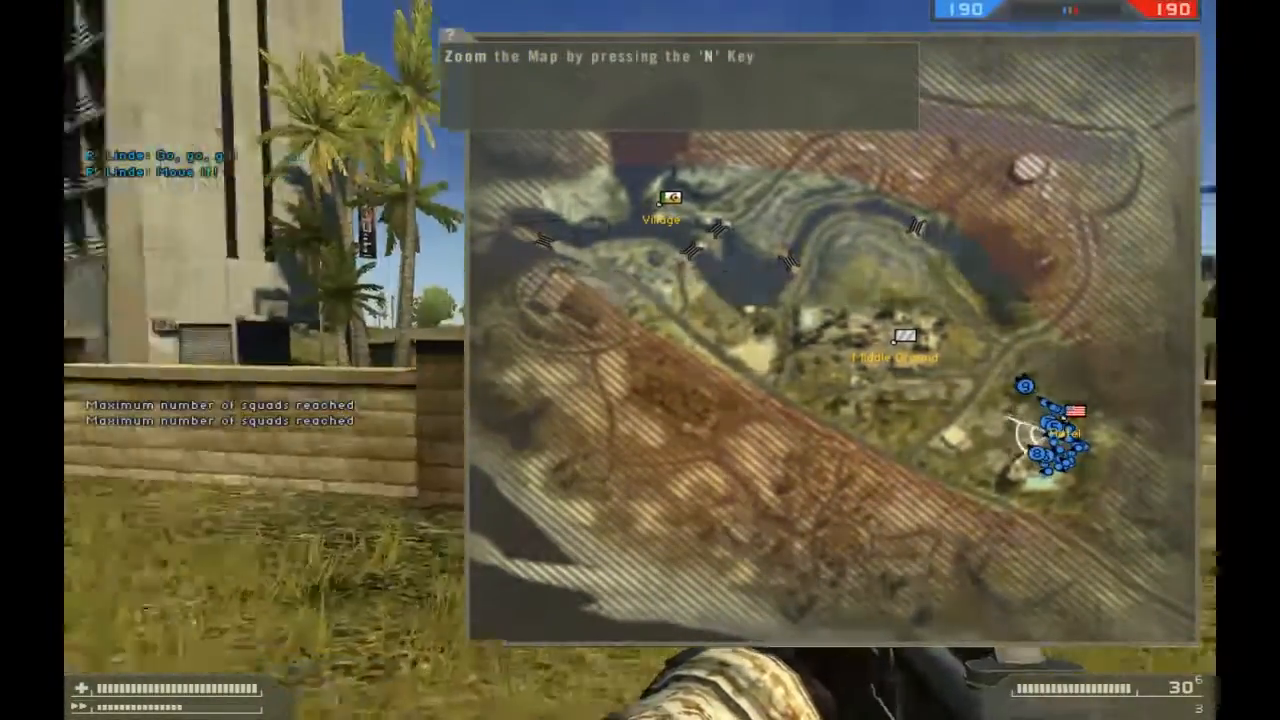
key("m")
key("space")
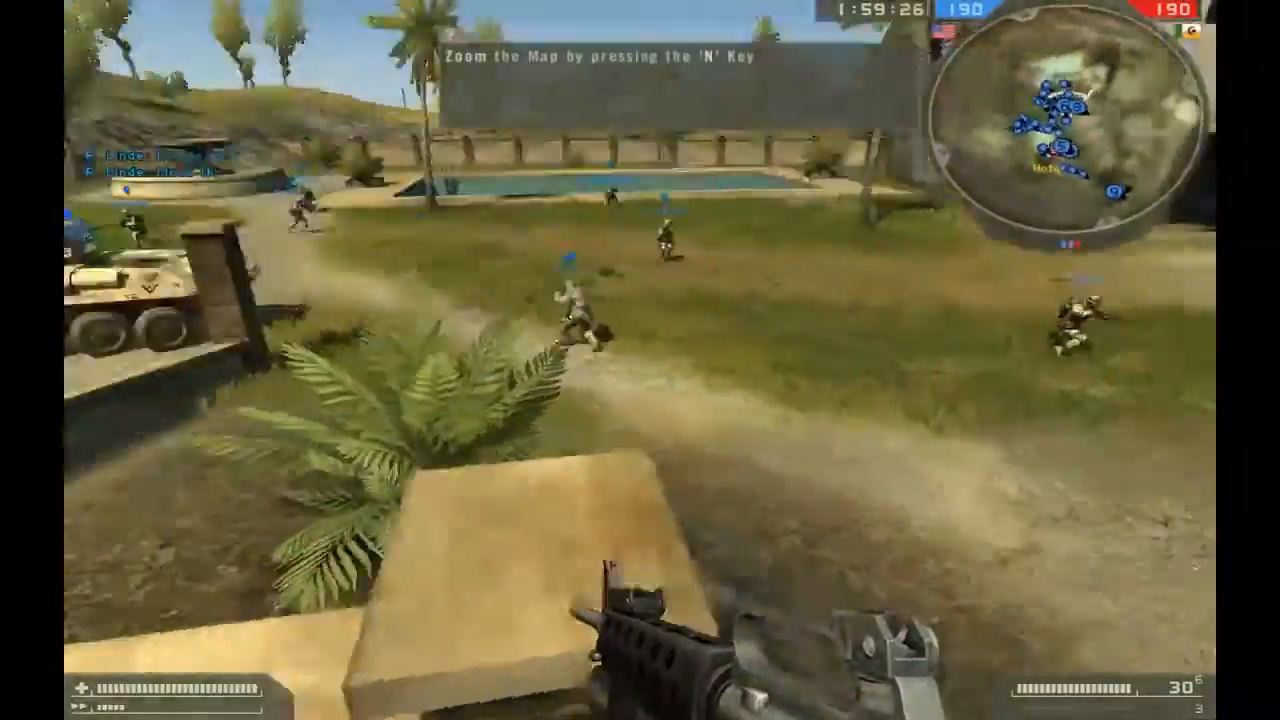
key("m")
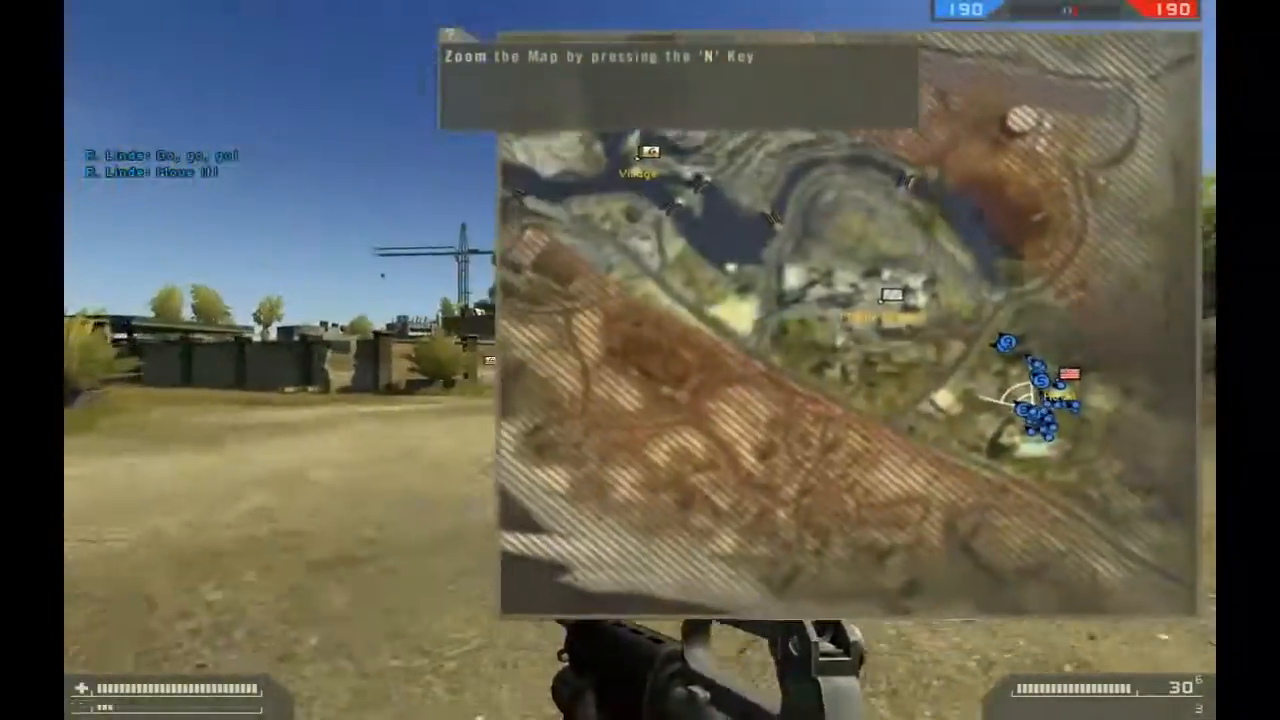
key("m")
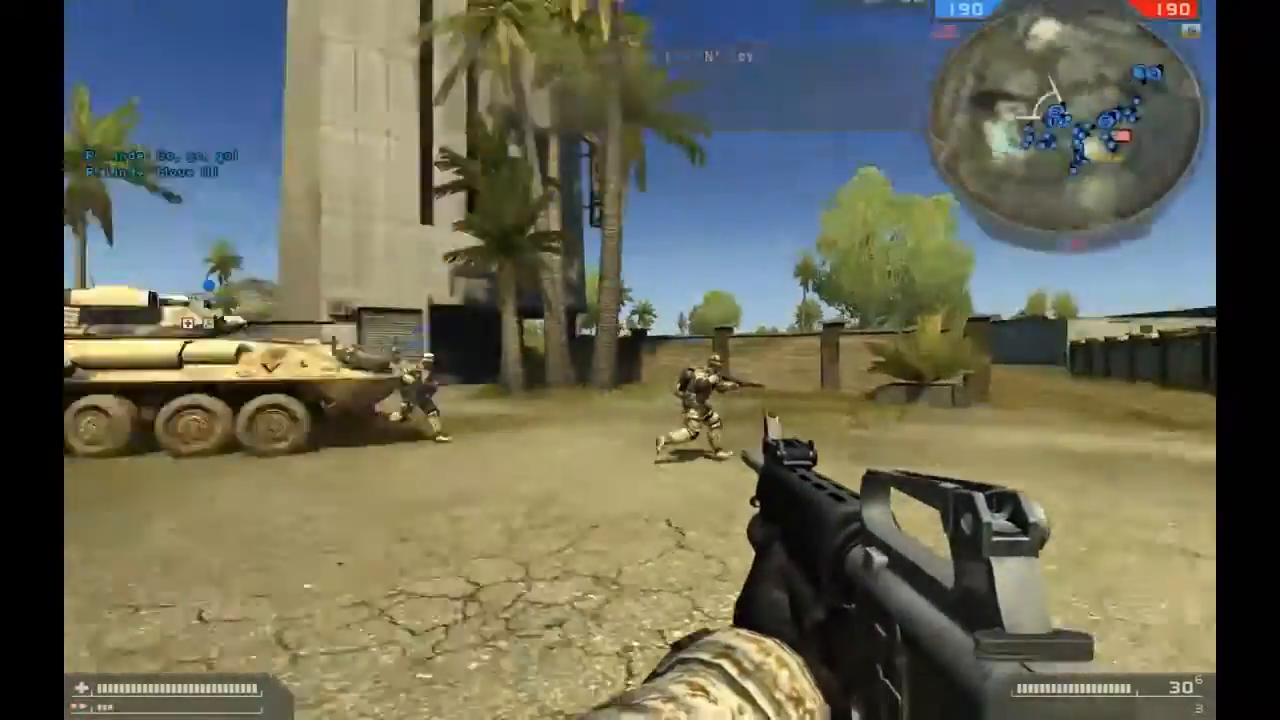
Kill the player's soldier by suicide and enable the free camera with the console command sv.allowfreecam 1.
key("Return")
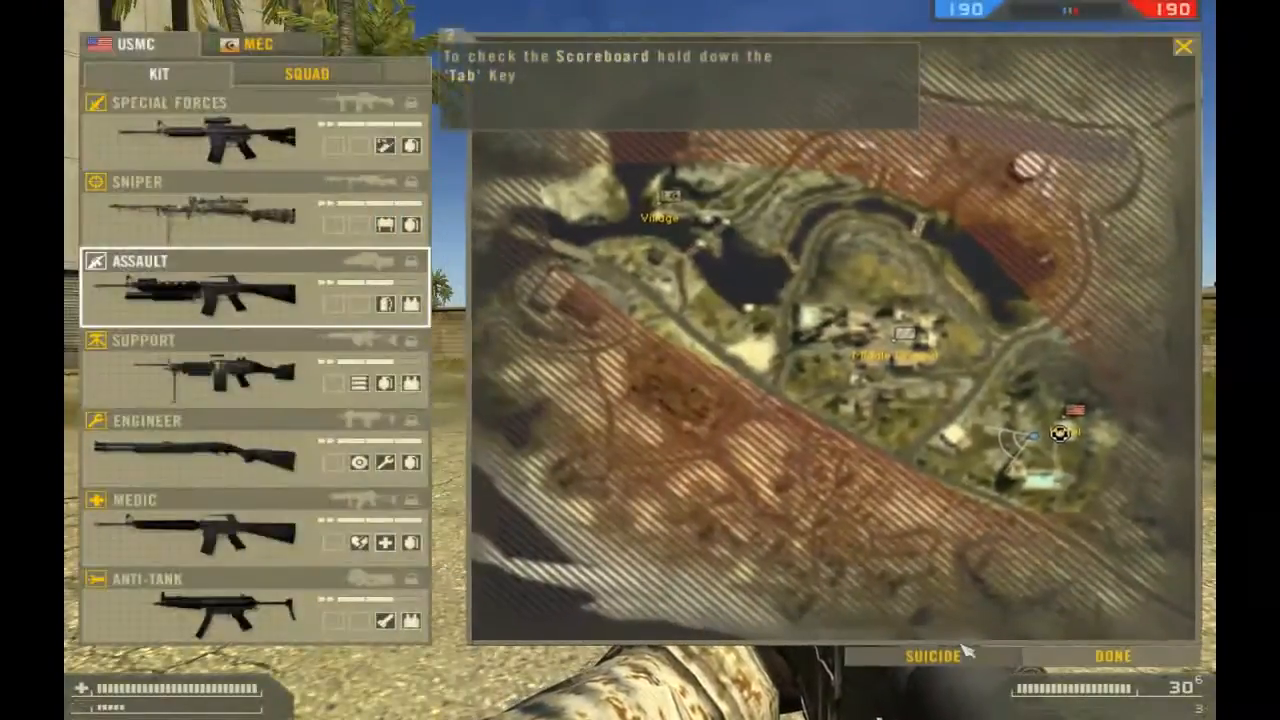
left_click(933, 656)
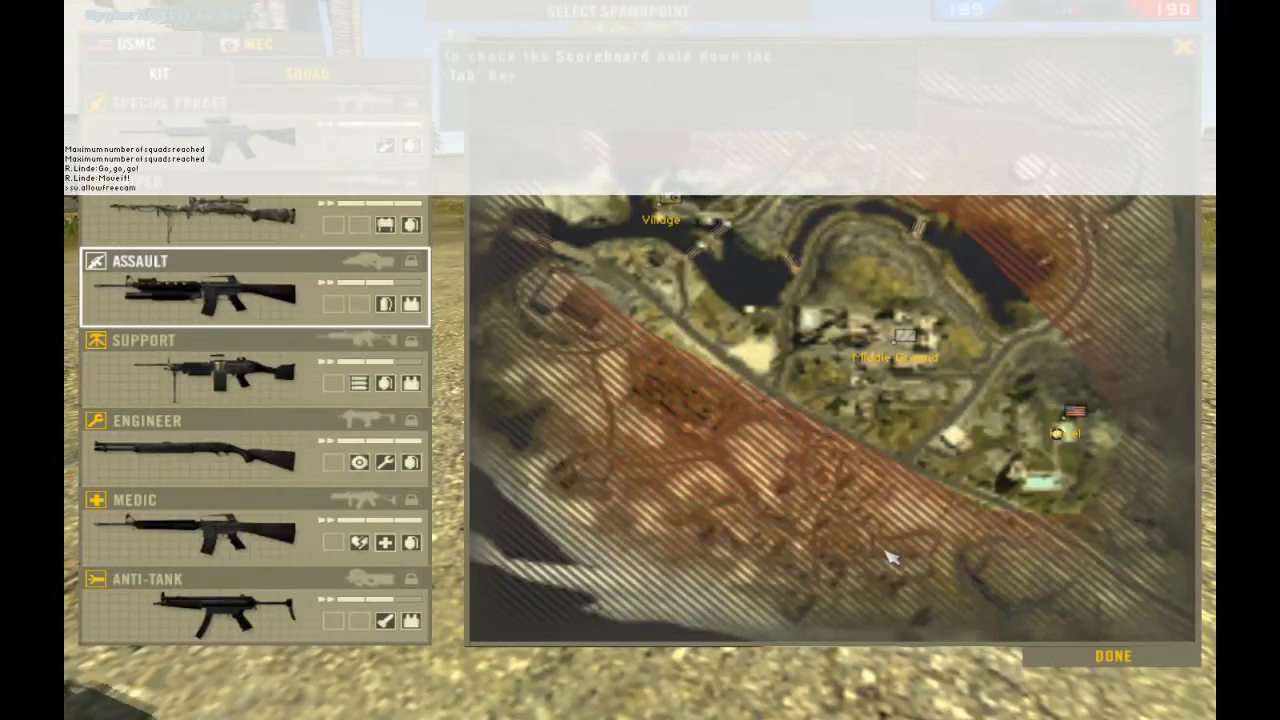
type("1")
key("Return")
Enter a renderer draw command in the console.
type("renderer.dr")
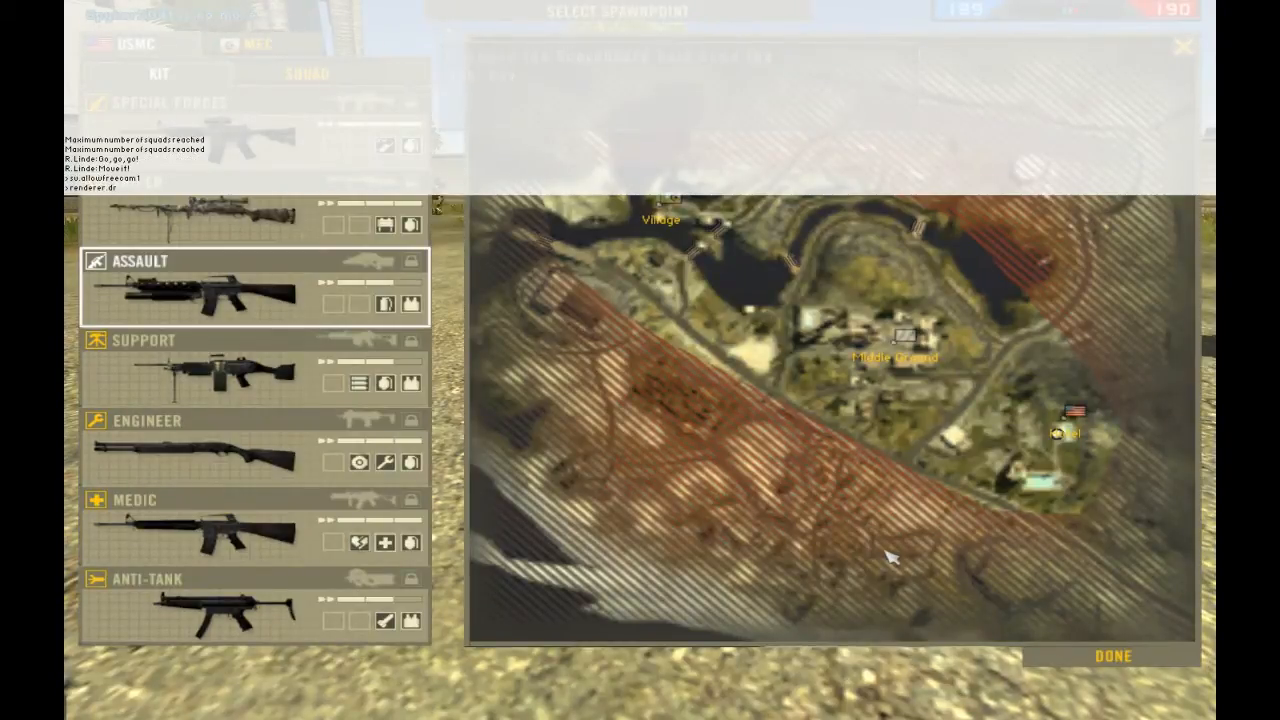